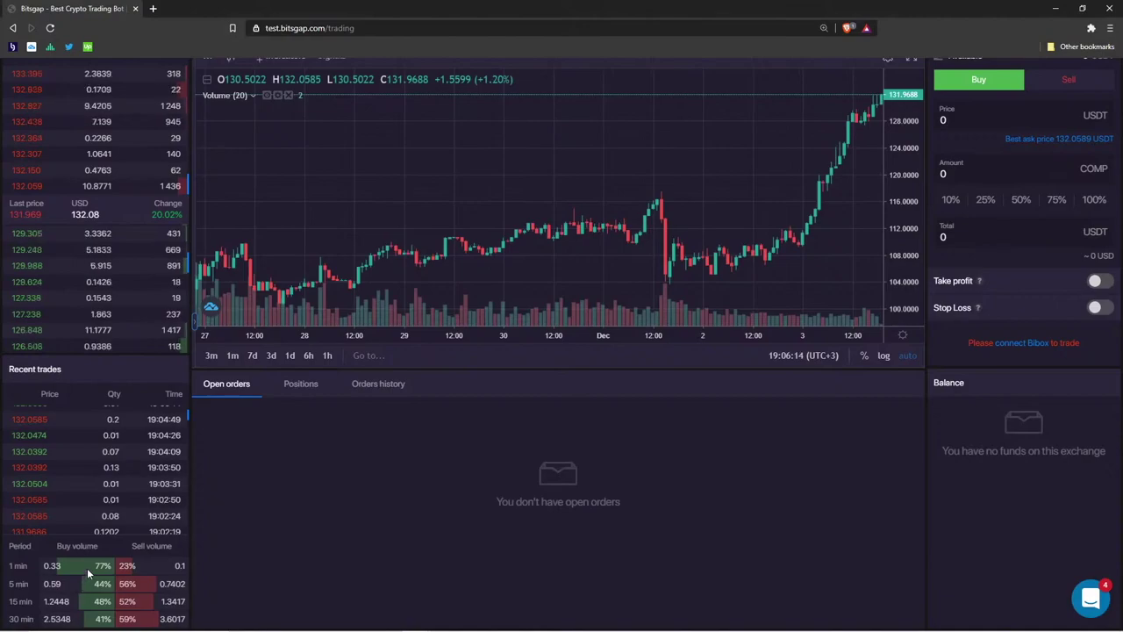
double_click(130, 584)
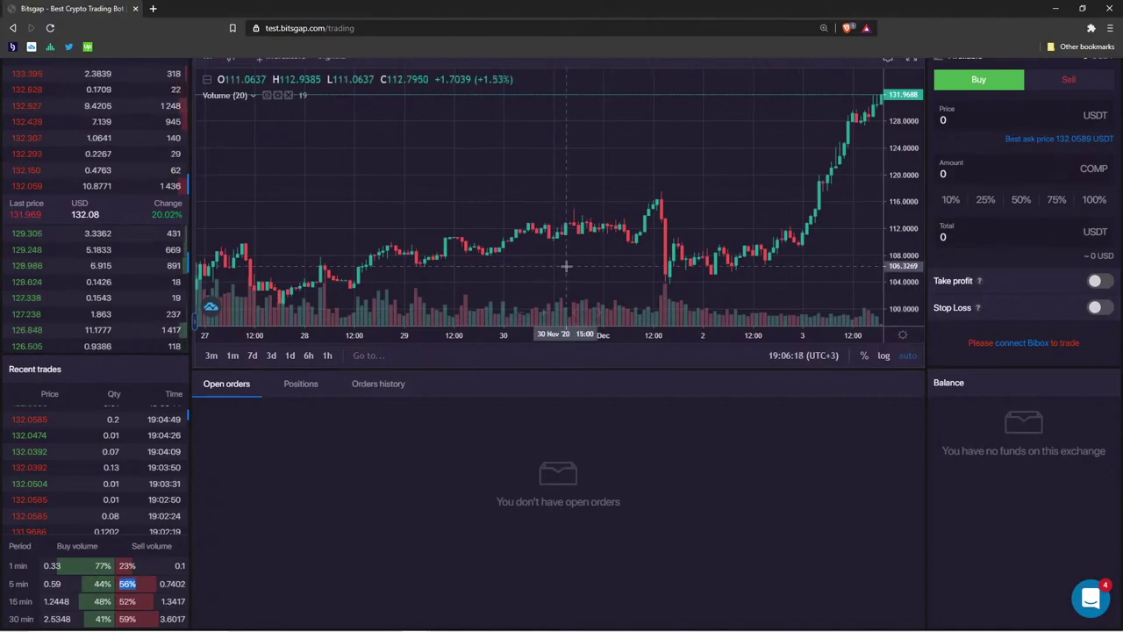
left_click_drag(637, 263, 386, 153)
left_click_drag(902, 208, 542, 293)
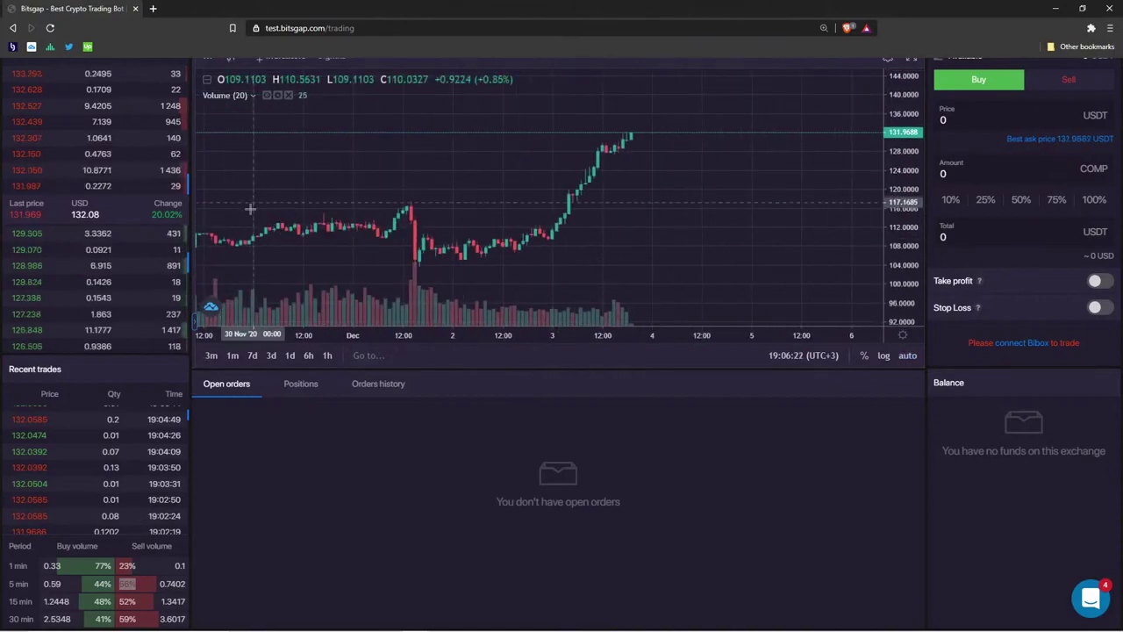
Look up btc/ in the trading pair list, replace the search with eth/usdt and switch the market to ETH/USDT
scroll(193, 354, "up", 2)
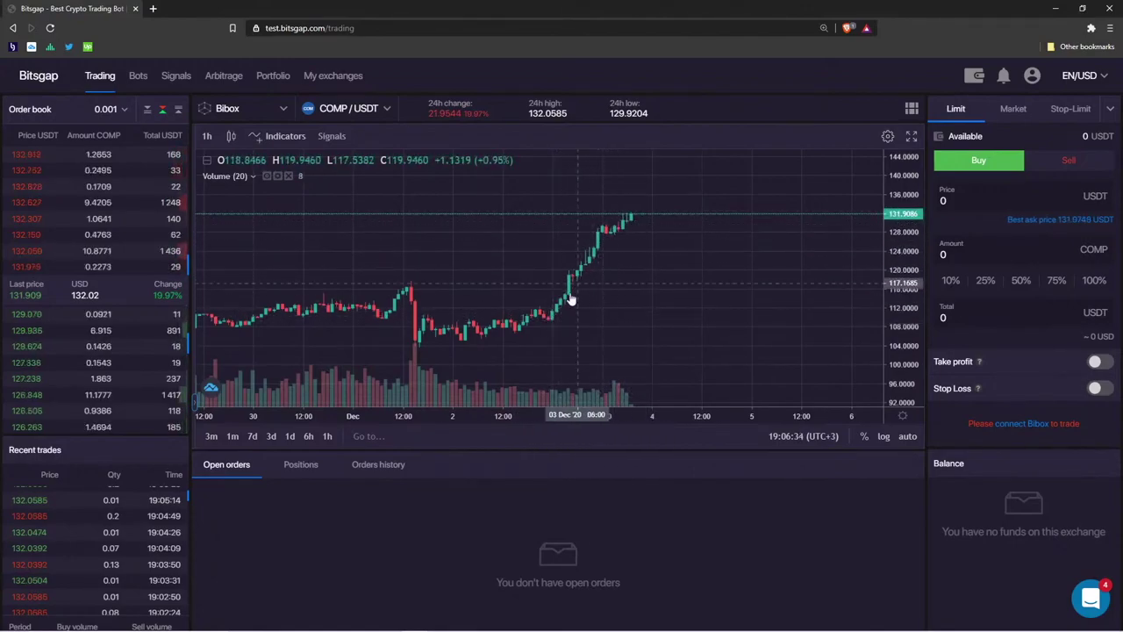
left_click(373, 109)
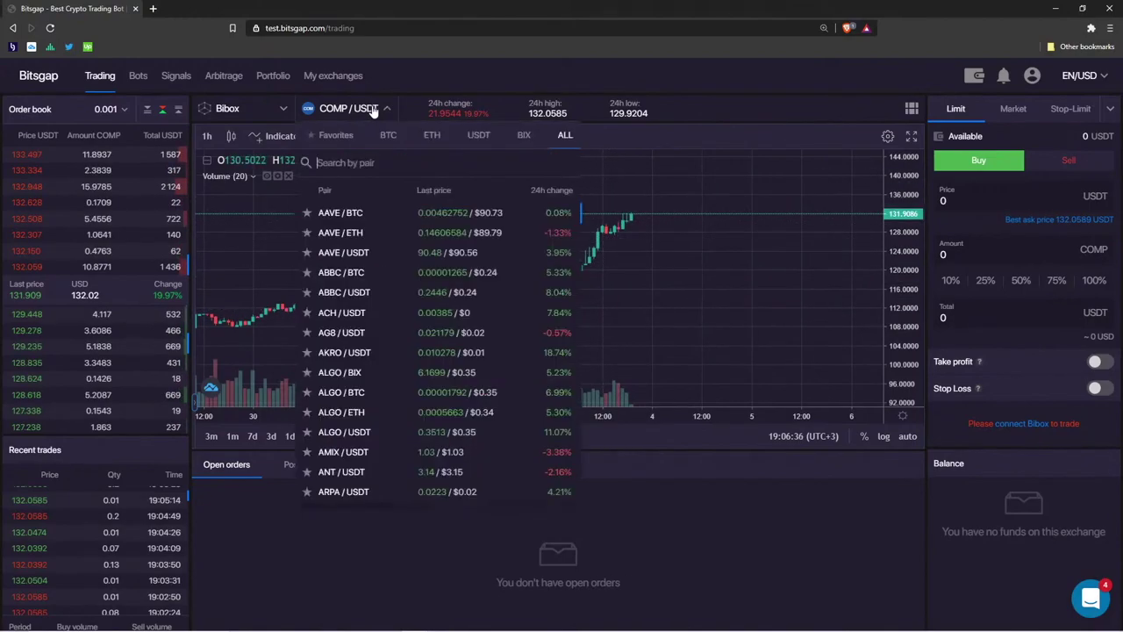
type("btc")
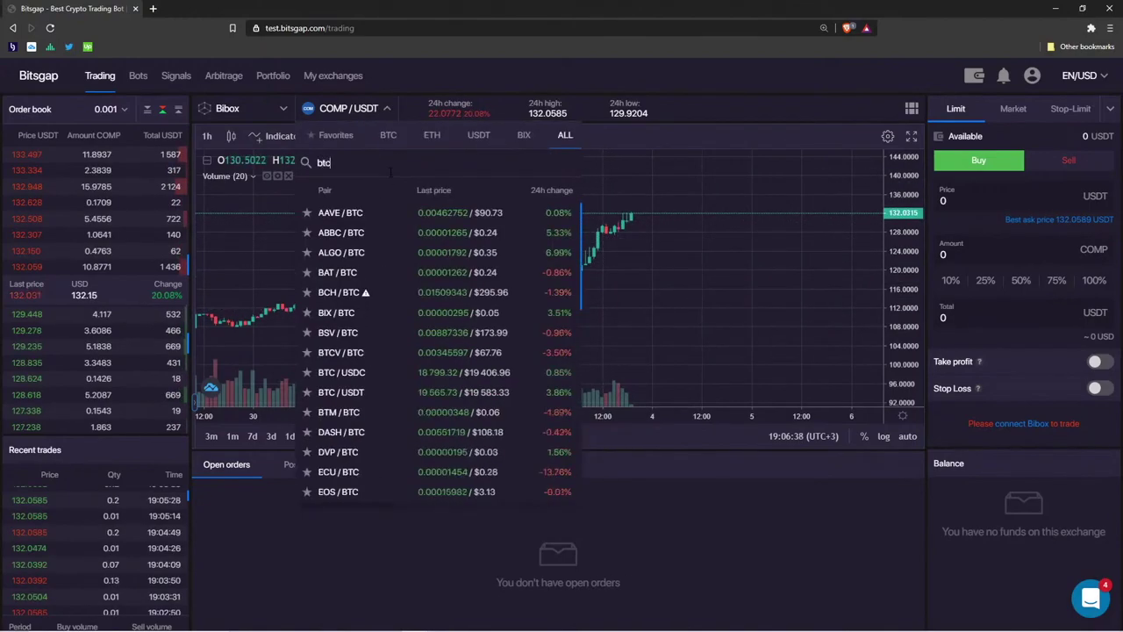
type("/")
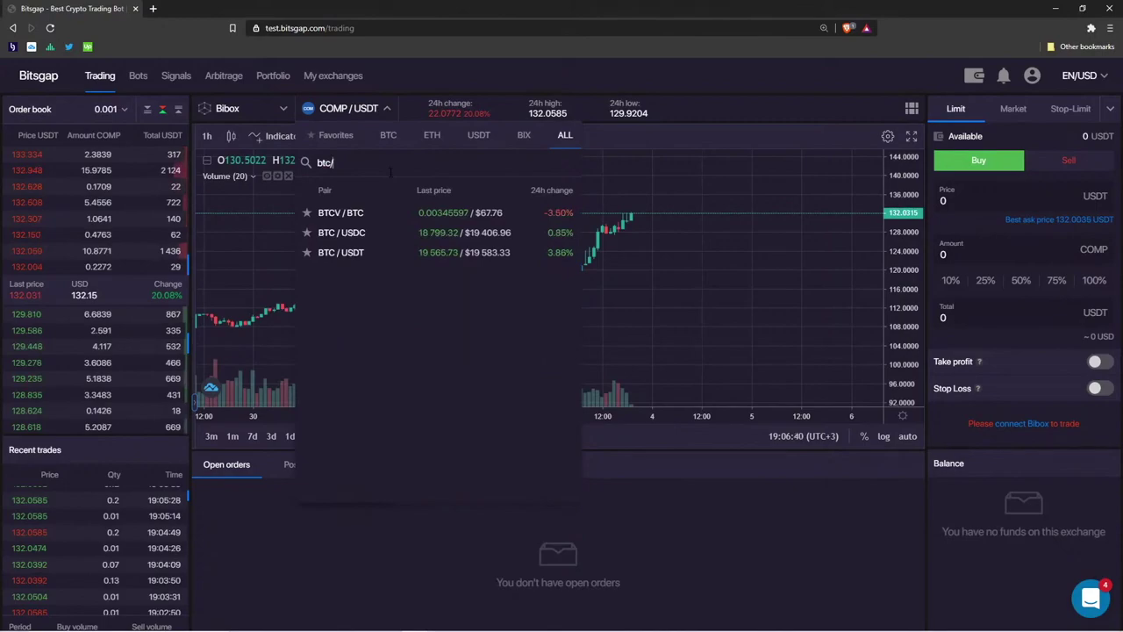
key("BackSpace")
key("BackSpace")
key("BackSpace")
key("BackSpace")
type("e")
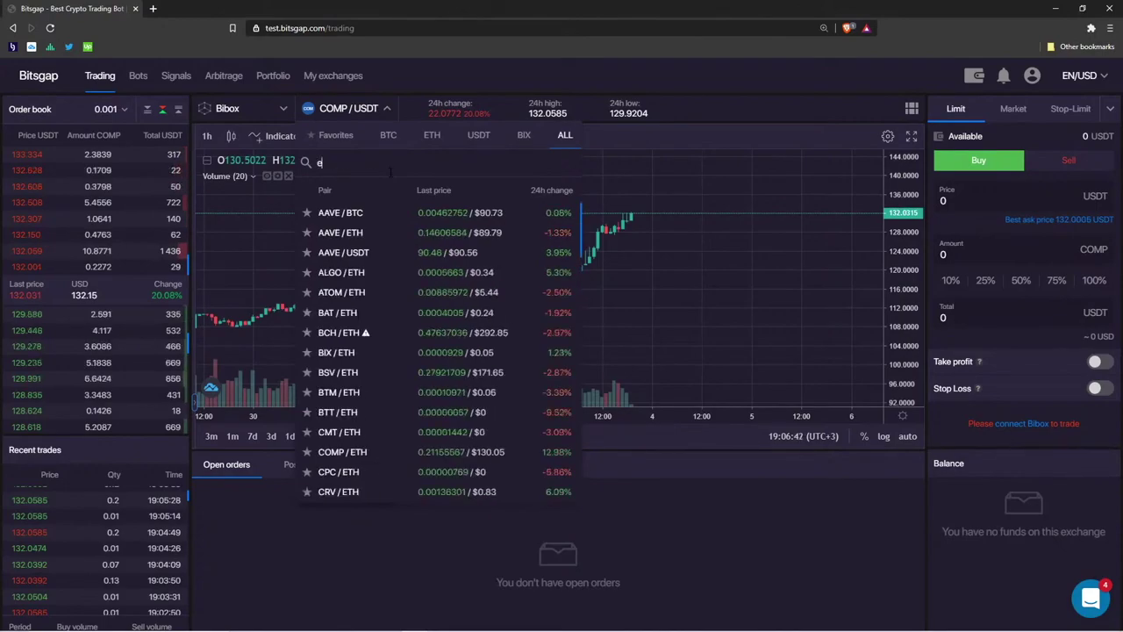
type("th/")
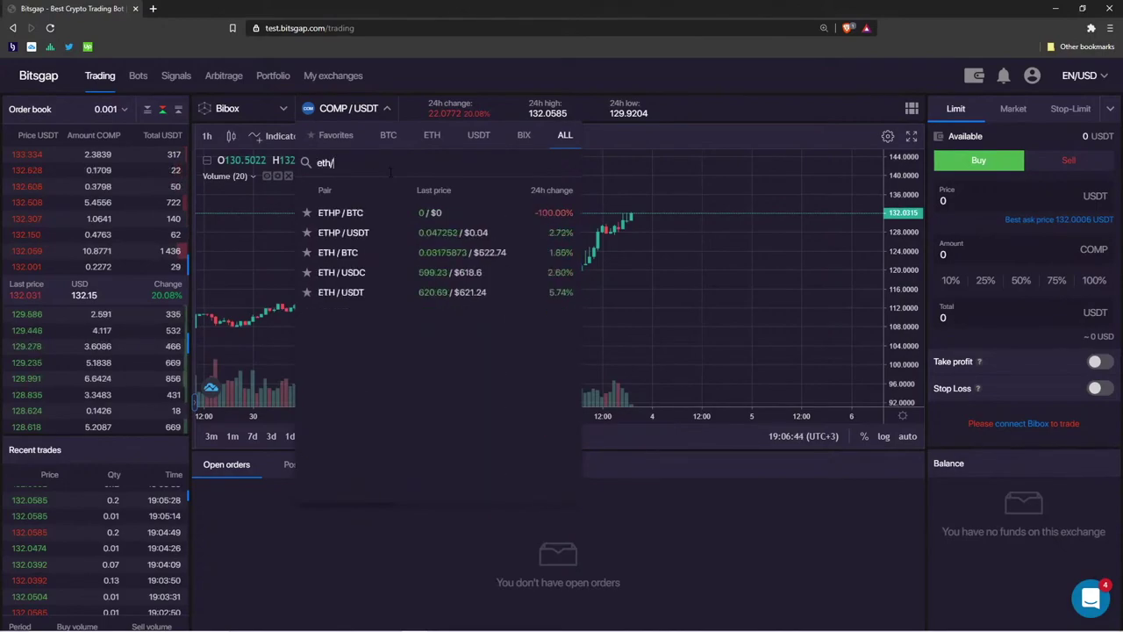
type("usdt")
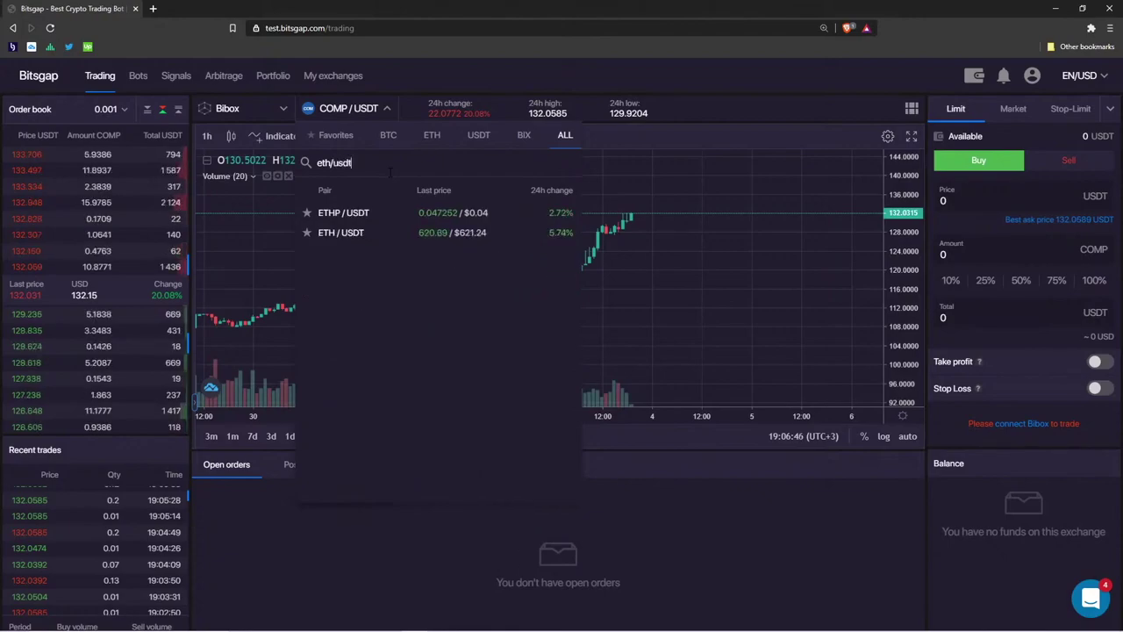
left_click(368, 233)
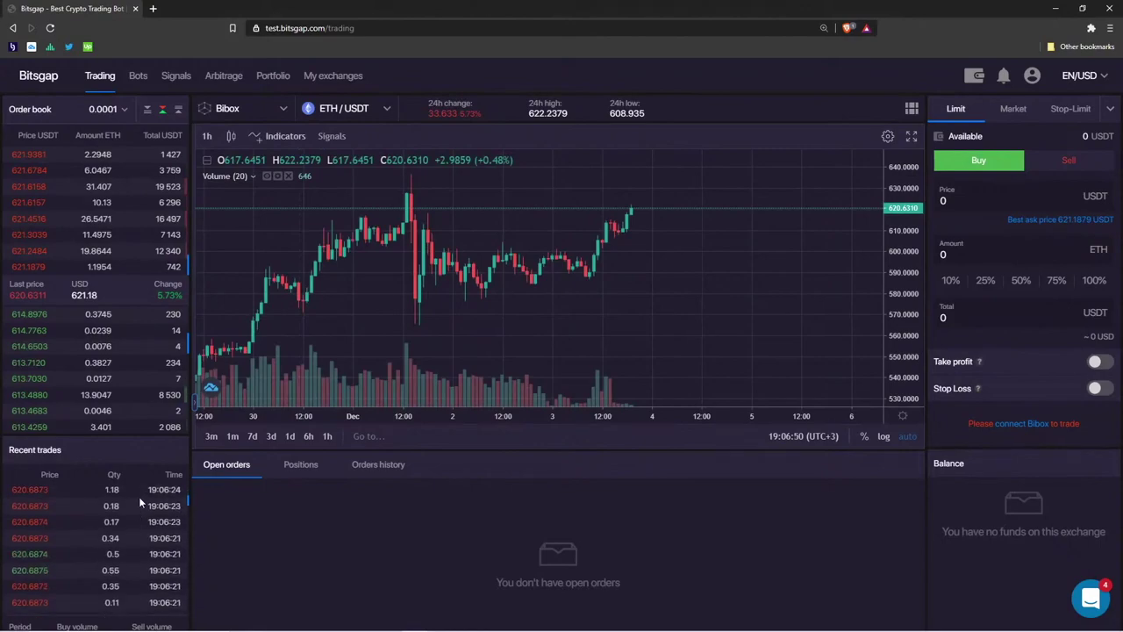
Examine the ETH/USDT order book, recent trades, buy and sell volumes per period, and price chart
scroll(140, 496, "down", 1)
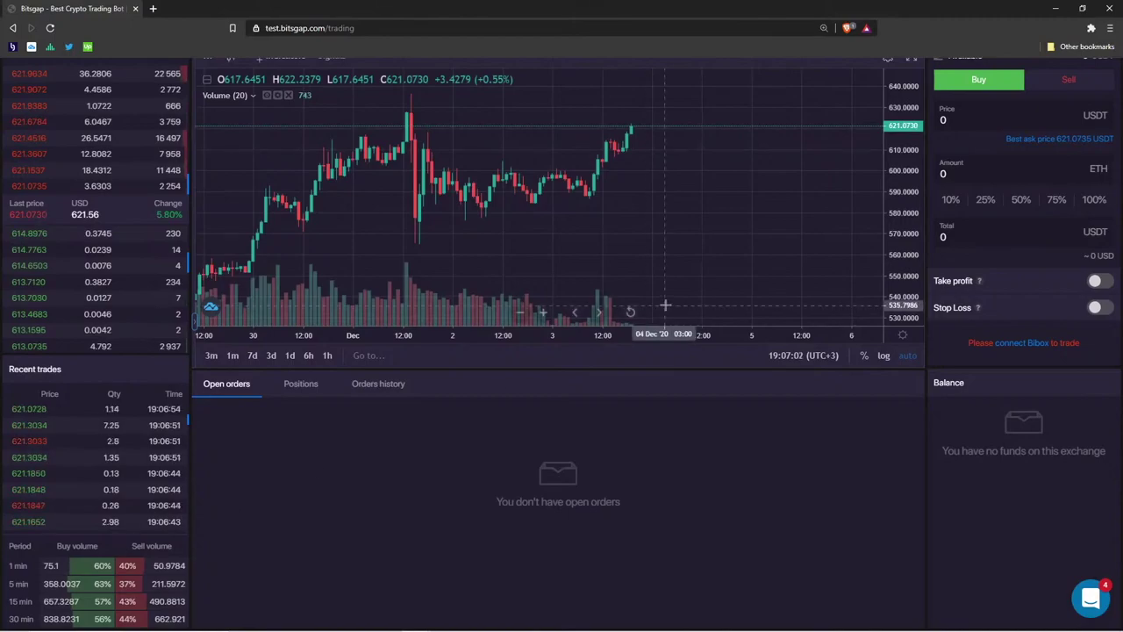
scroll(649, 220, "down", 2)
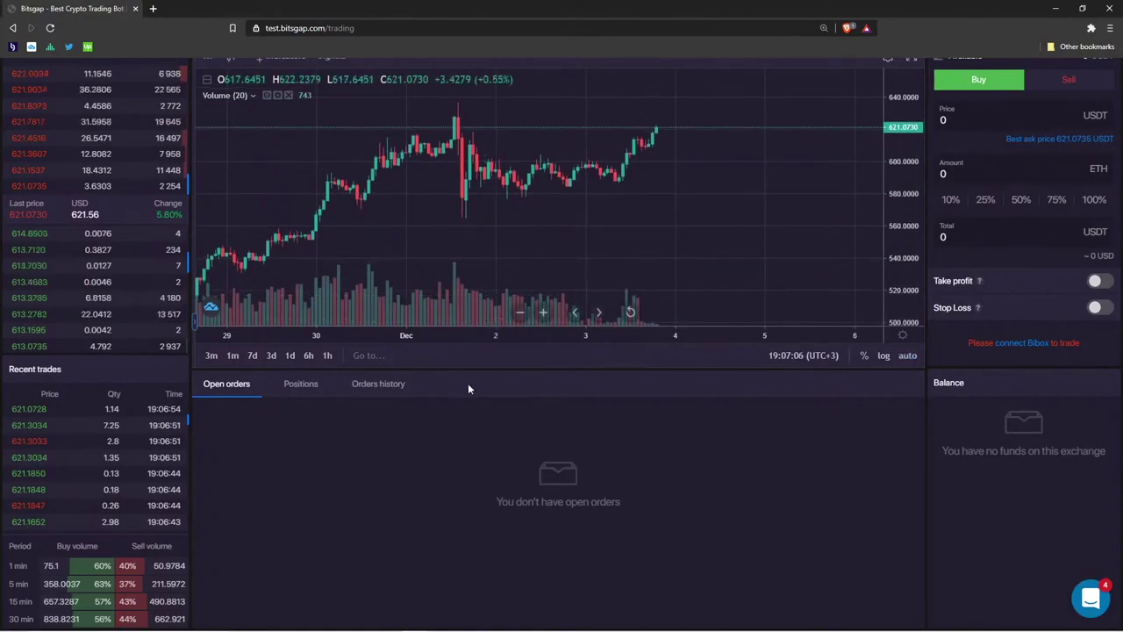
scroll(469, 386, "up", 1)
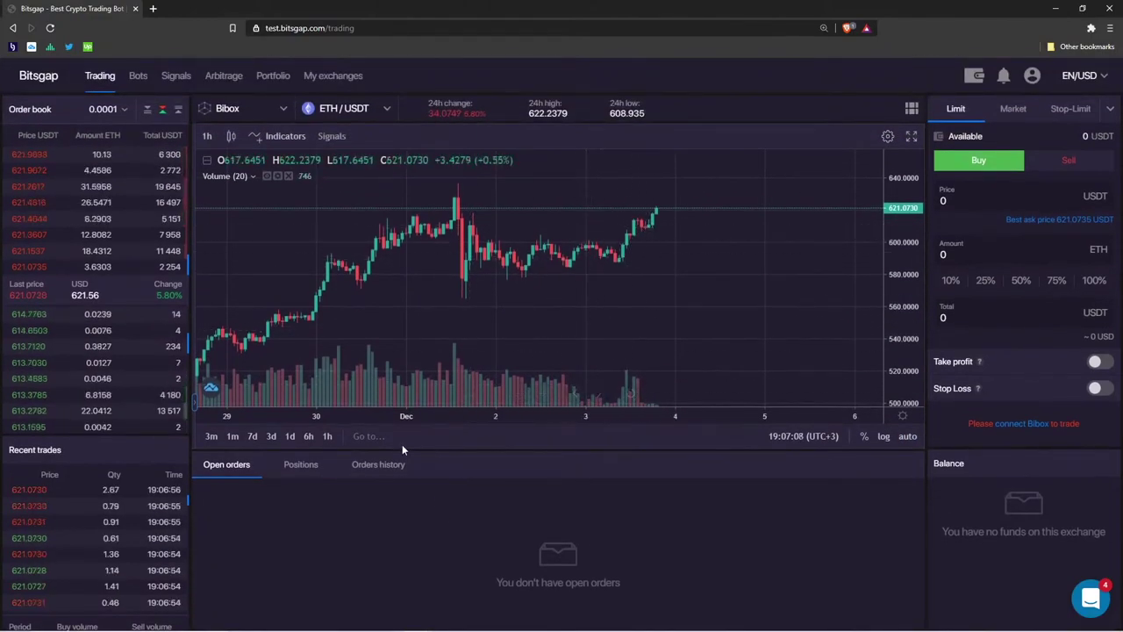
scroll(404, 442, "down", 1)
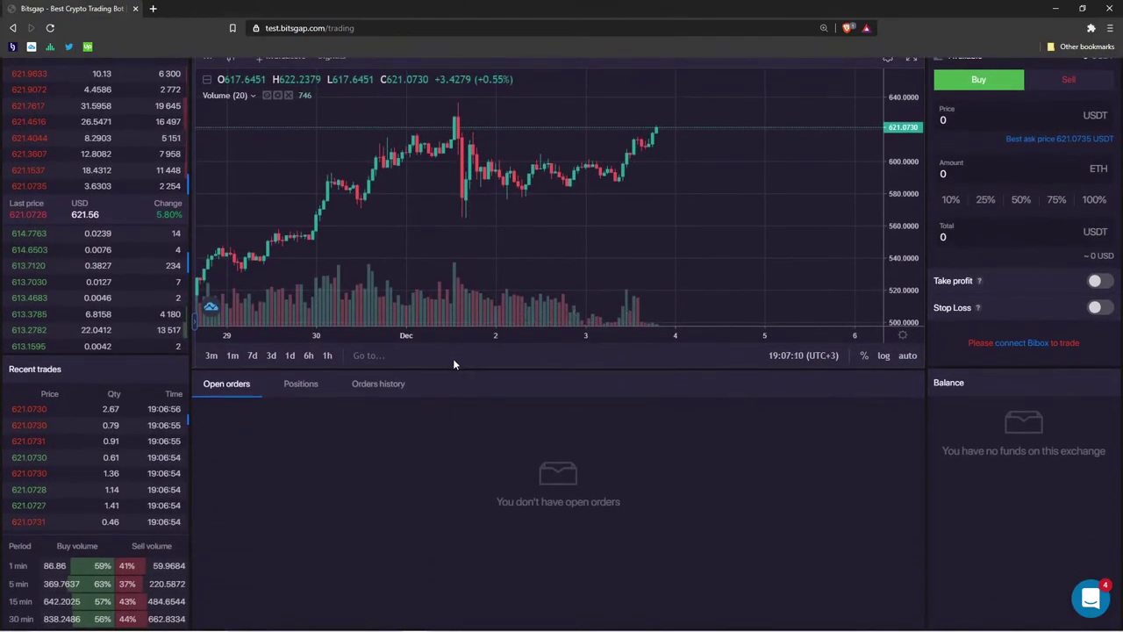
left_click_drag(582, 210, 586, 270)
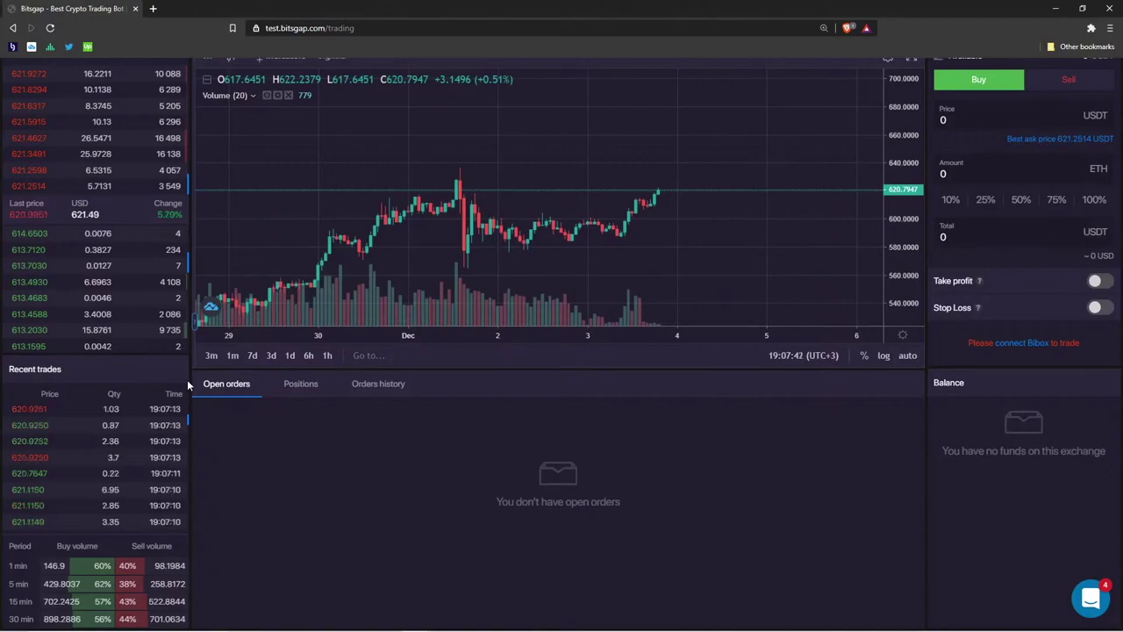
scroll(187, 379, "up", 2)
scroll(527, 237, "down", 3)
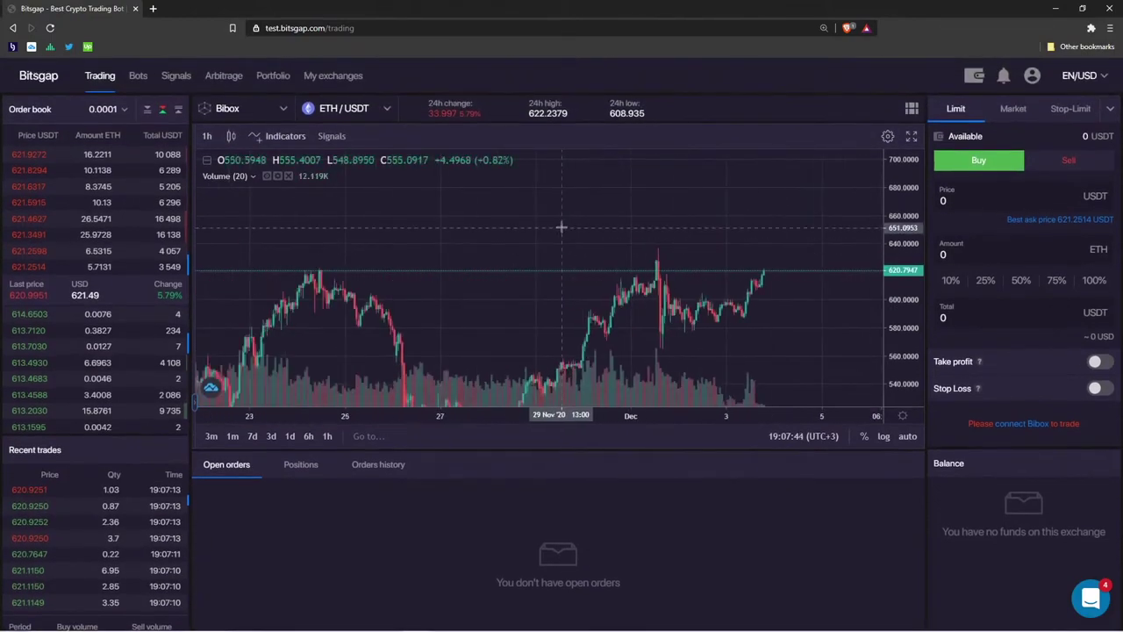
left_click_drag(919, 211, 916, 235)
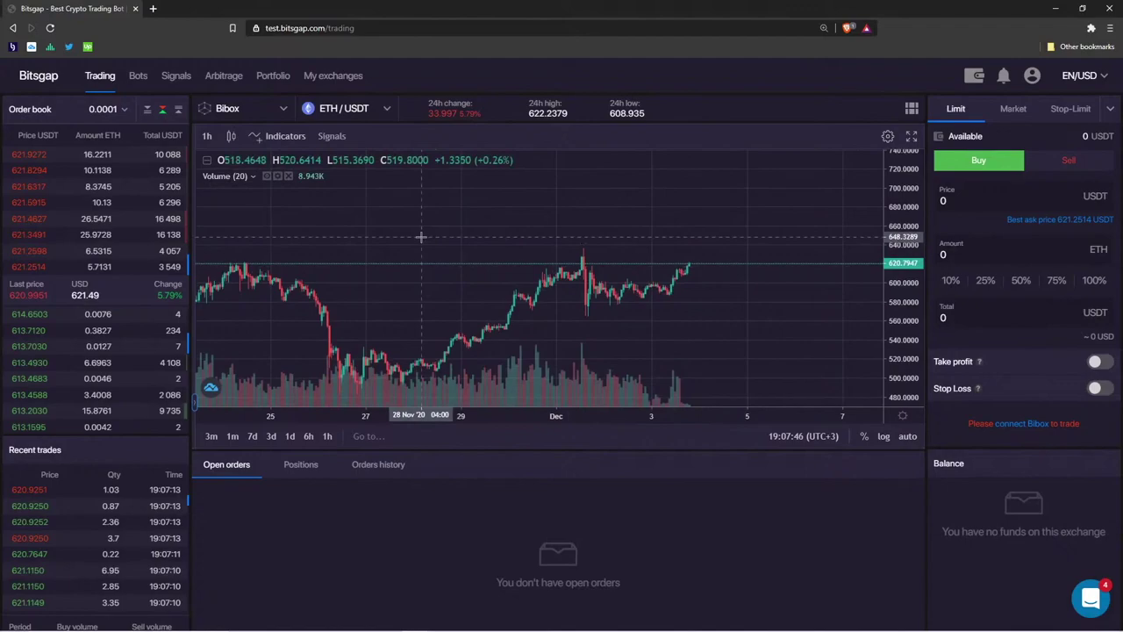
Close the indicator list and show the drawing tools for the ETH/USDT chart
left_click(290, 138)
left_click(693, 154)
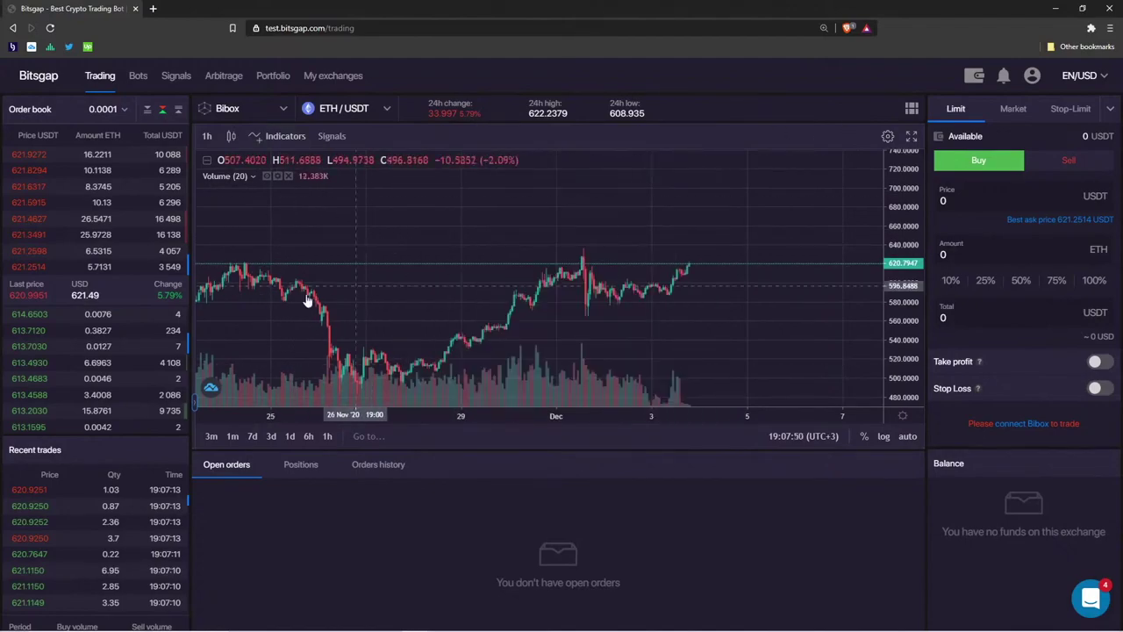
left_click(196, 402)
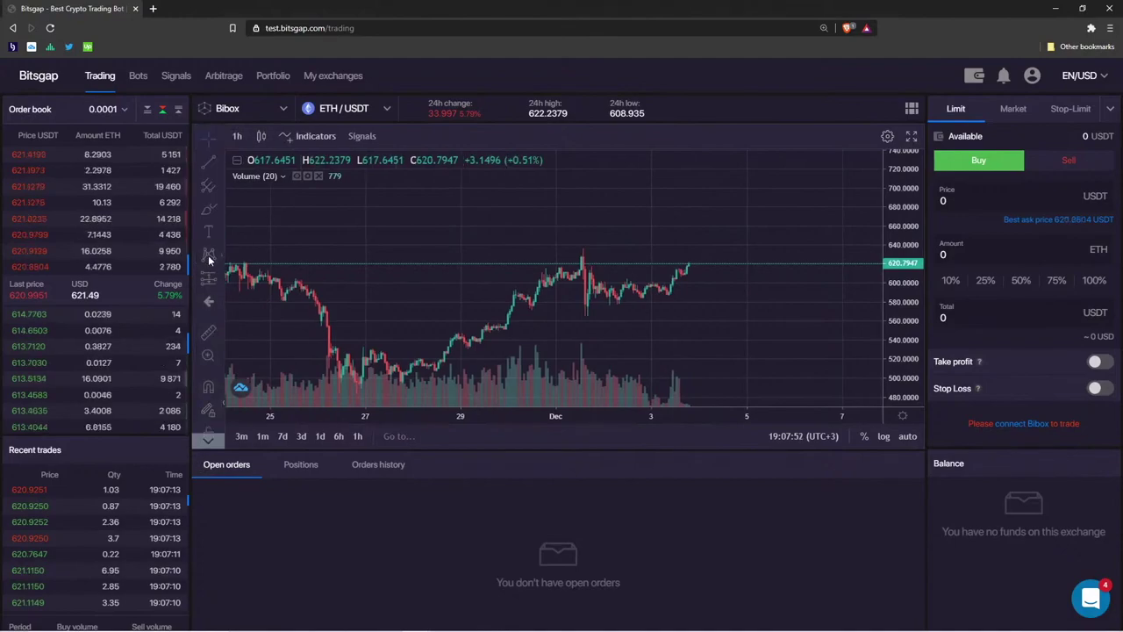
Draw a Fib Retracement on the ETH/USDT chart from about 619.88 at the 23 Nov peak down to about 489.82
left_click(218, 188)
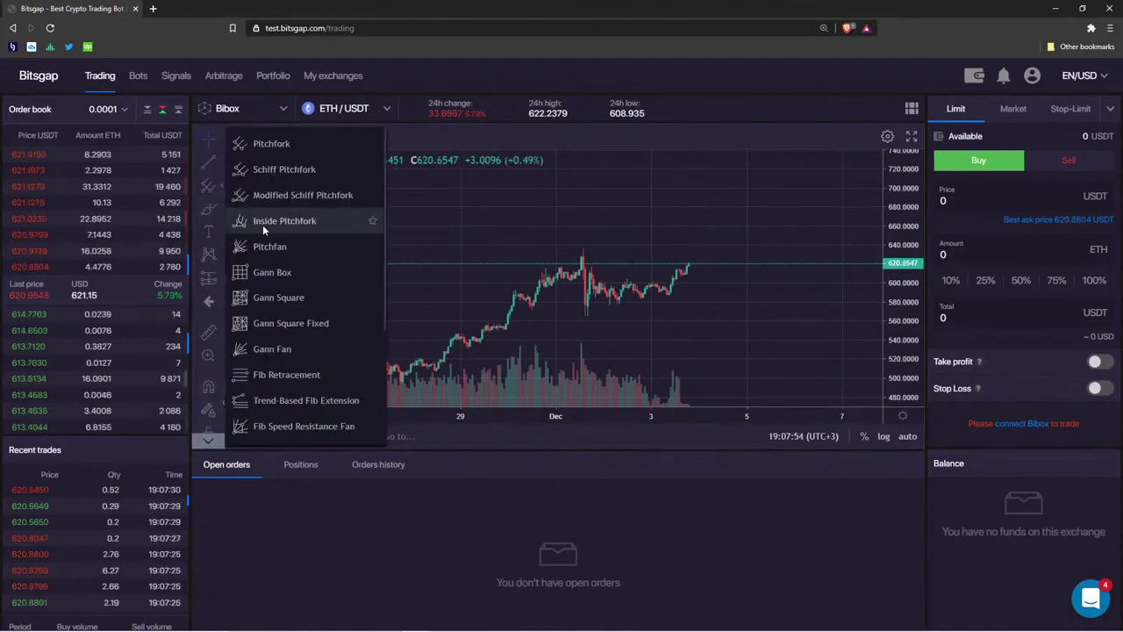
left_click(287, 375)
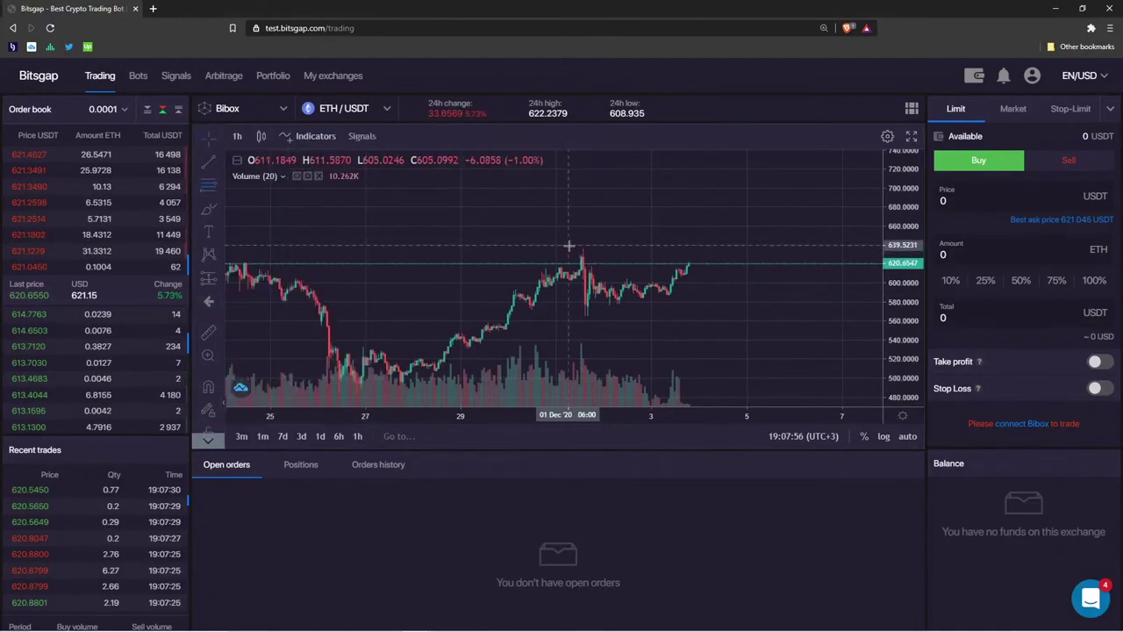
scroll(548, 272, "down", 5)
left_click(583, 264)
left_click(713, 388)
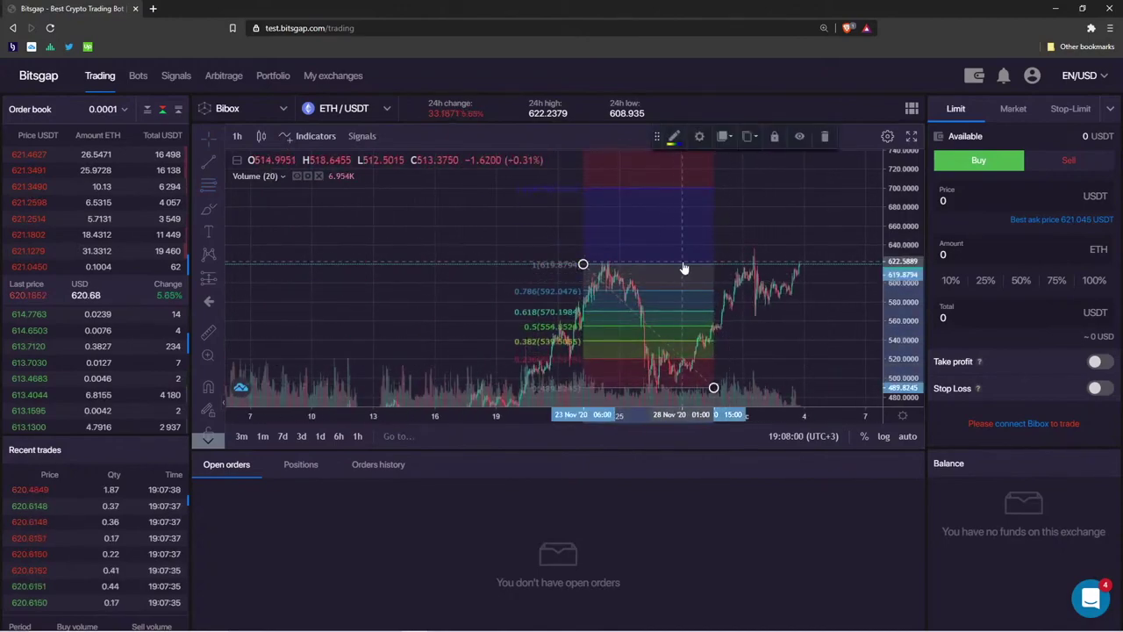
Select the Fib Retracement on the chart and delete it
left_click(689, 230)
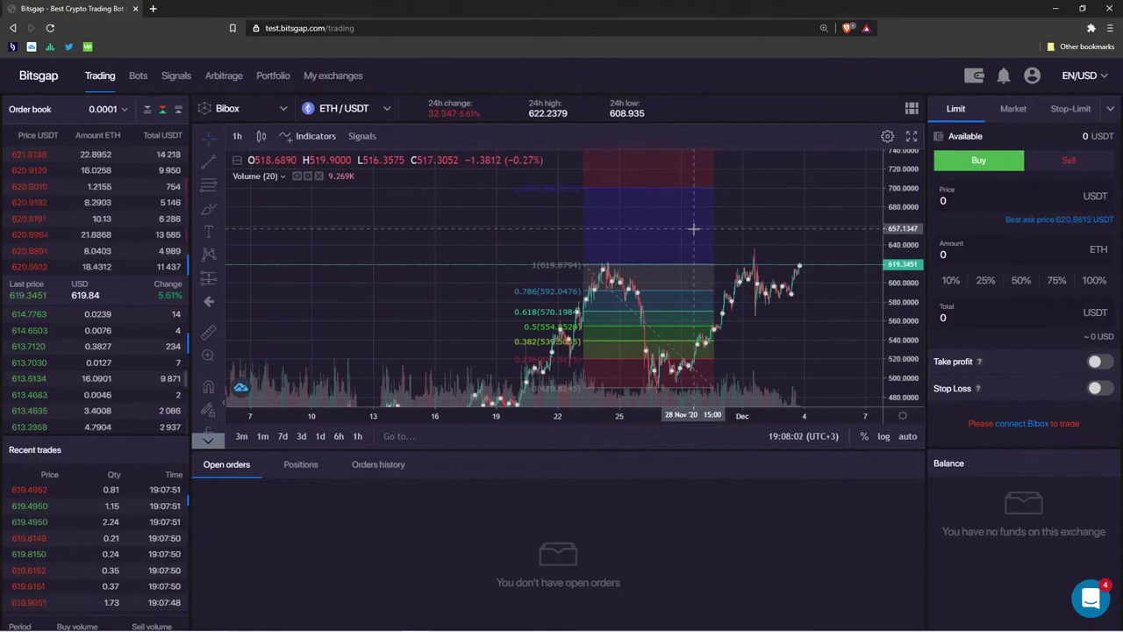
left_click(677, 194)
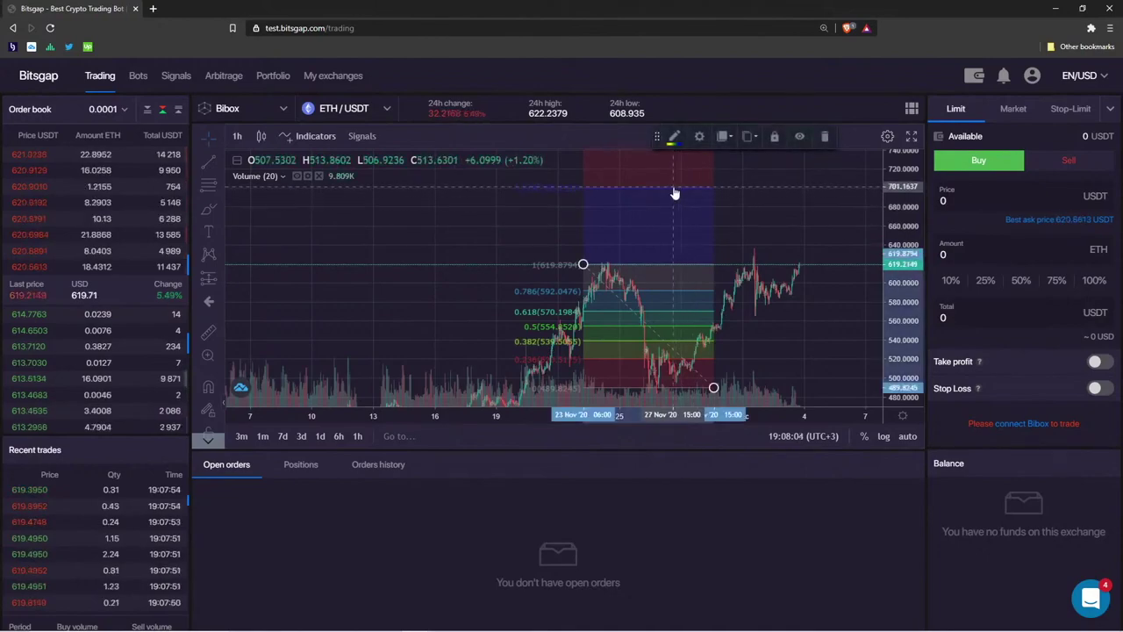
left_click(832, 138)
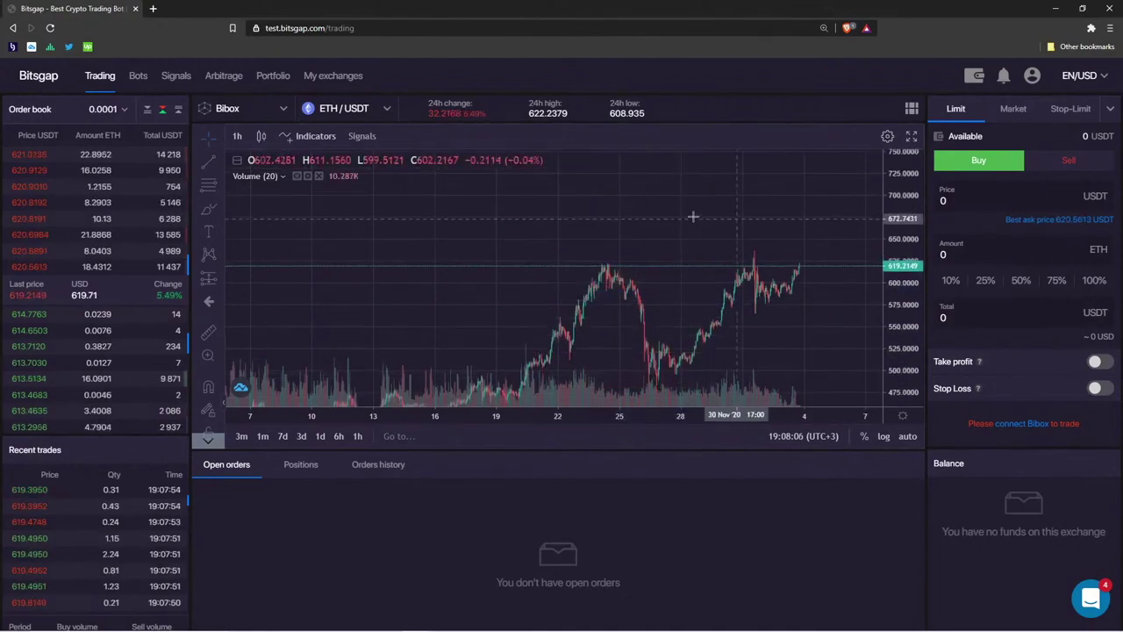
left_click(220, 278)
left_click(221, 298)
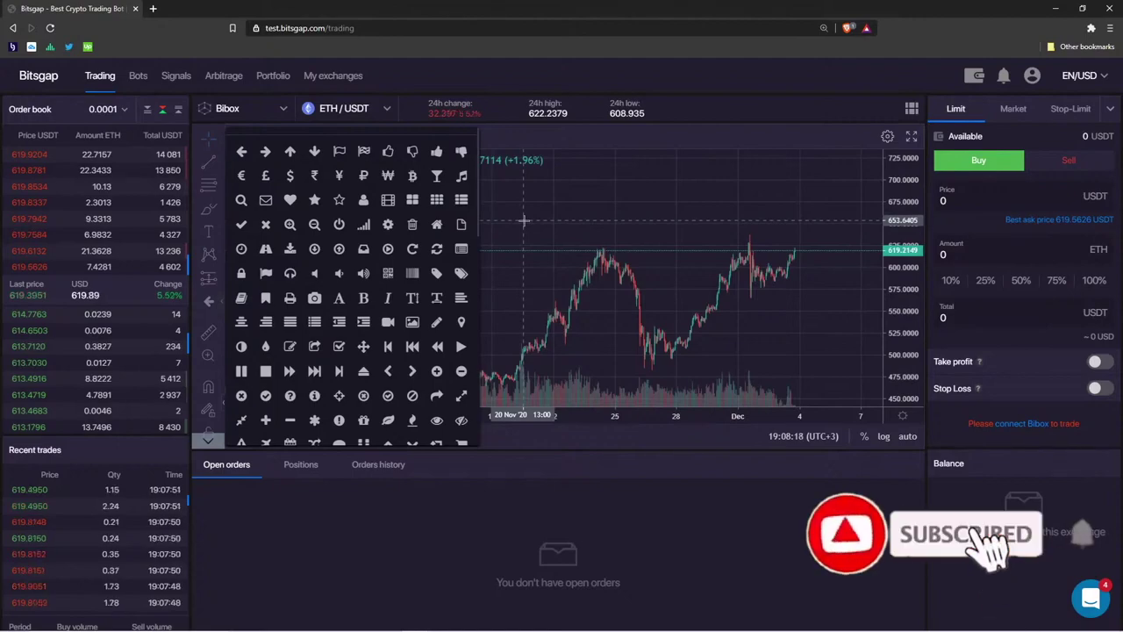
left_click(522, 221)
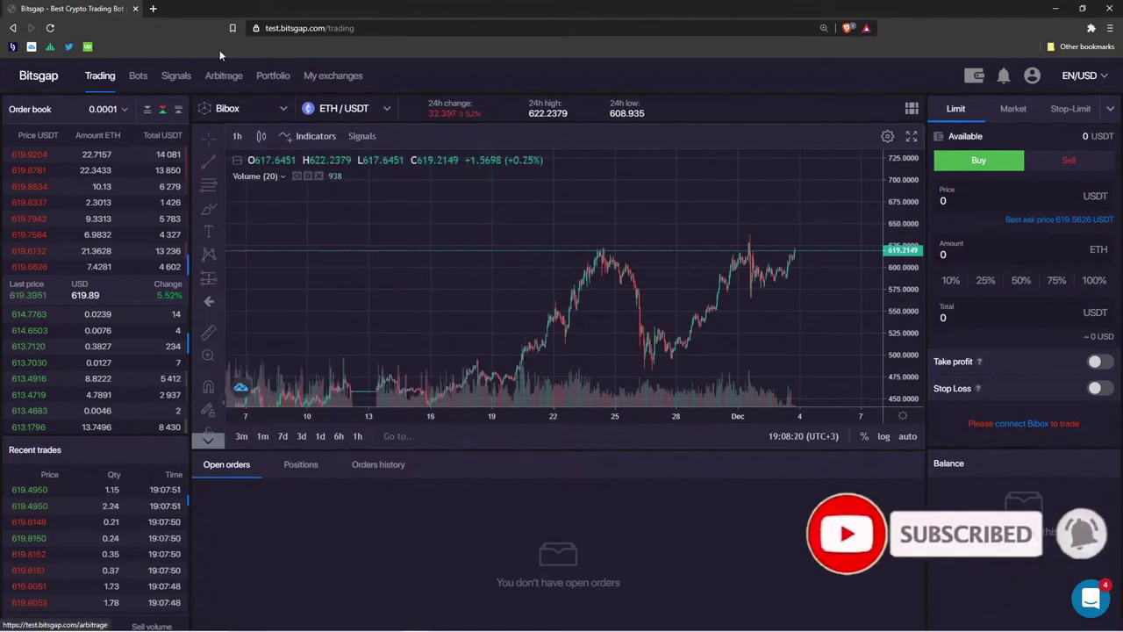
scroll(544, 289, "right", 2)
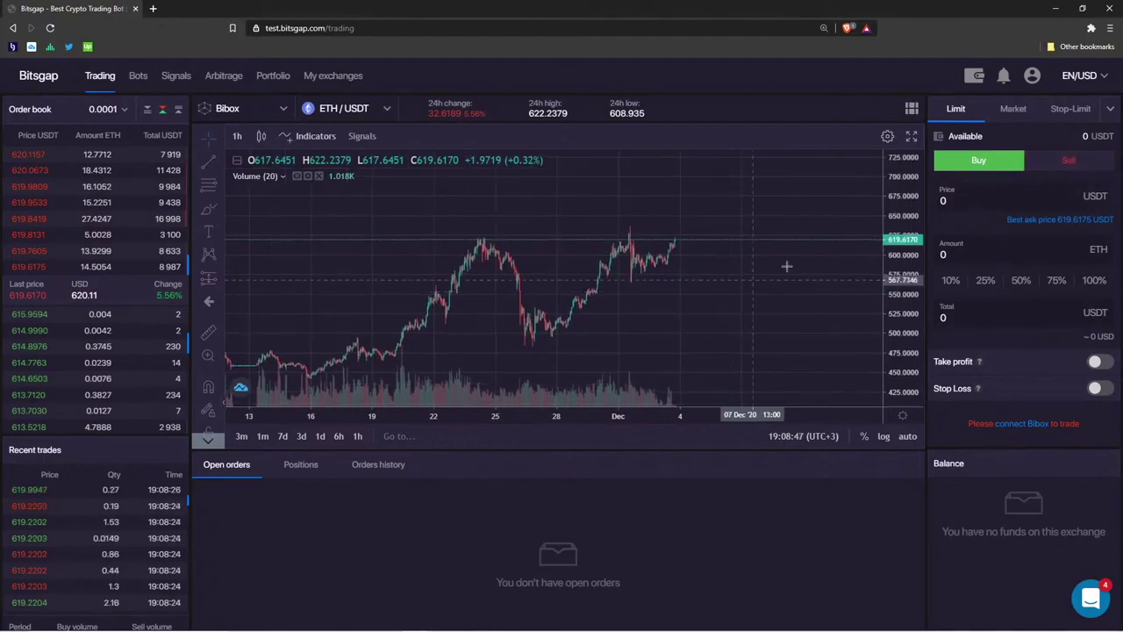
Inspect the limit order's price field and switch the ETH/USDT buy order form to the Market type
left_click(995, 201)
double_click(996, 202)
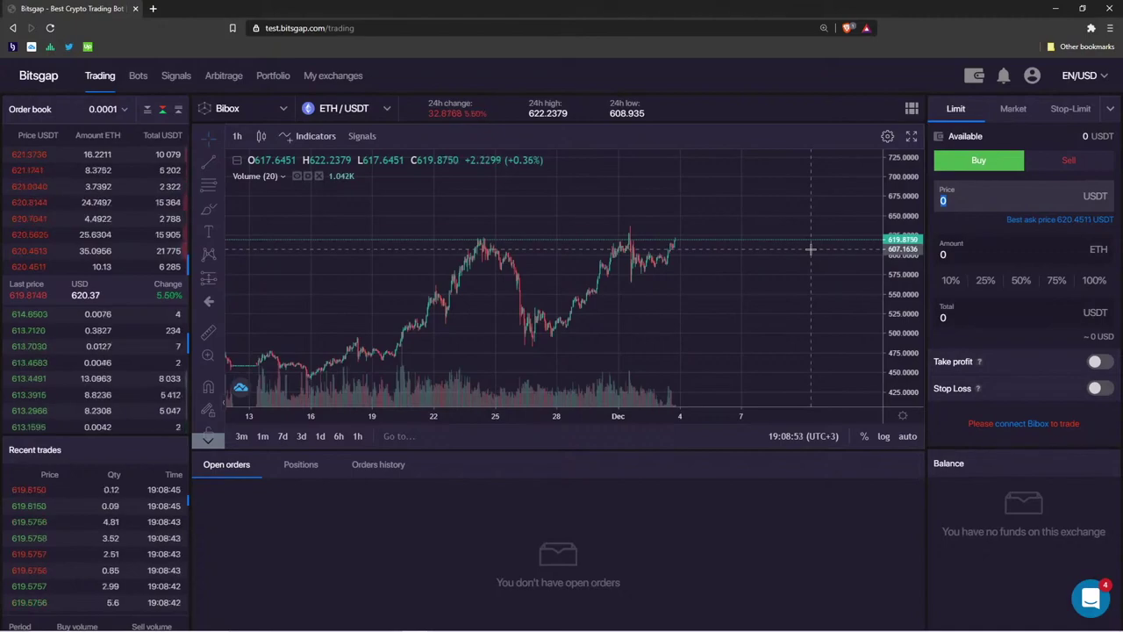
left_click(869, 221)
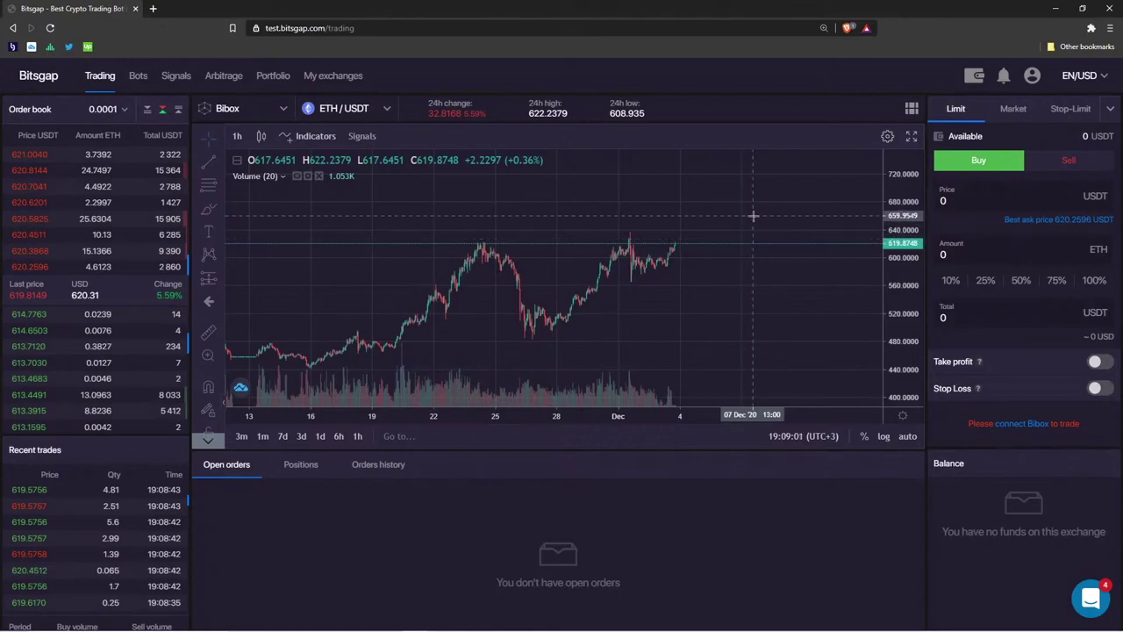
left_click_drag(892, 201, 892, 216)
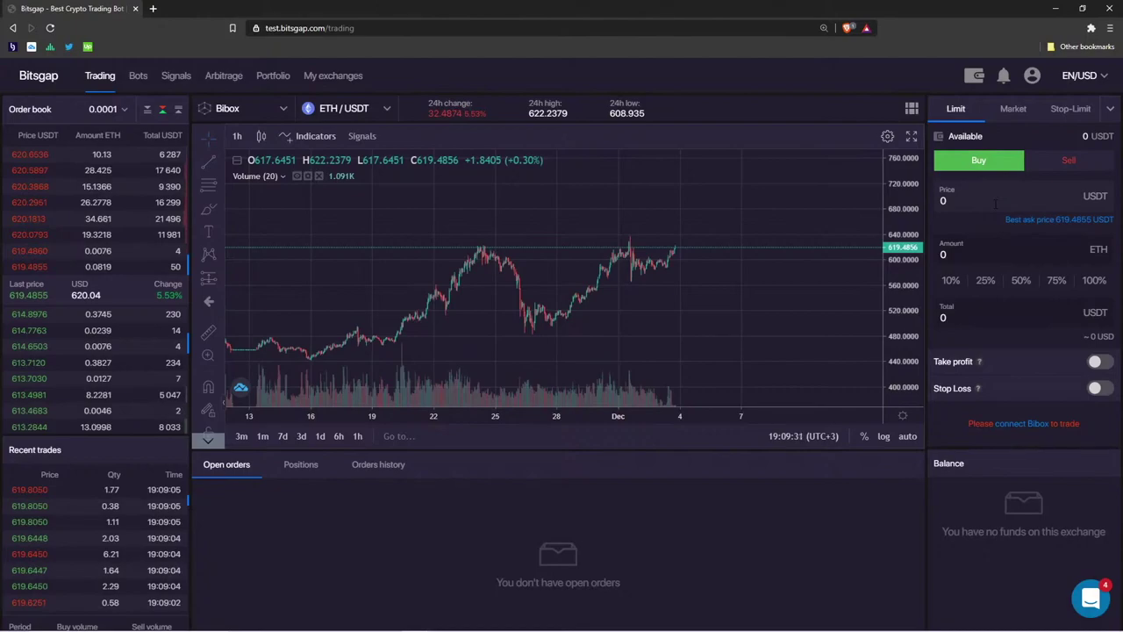
left_click(1022, 111)
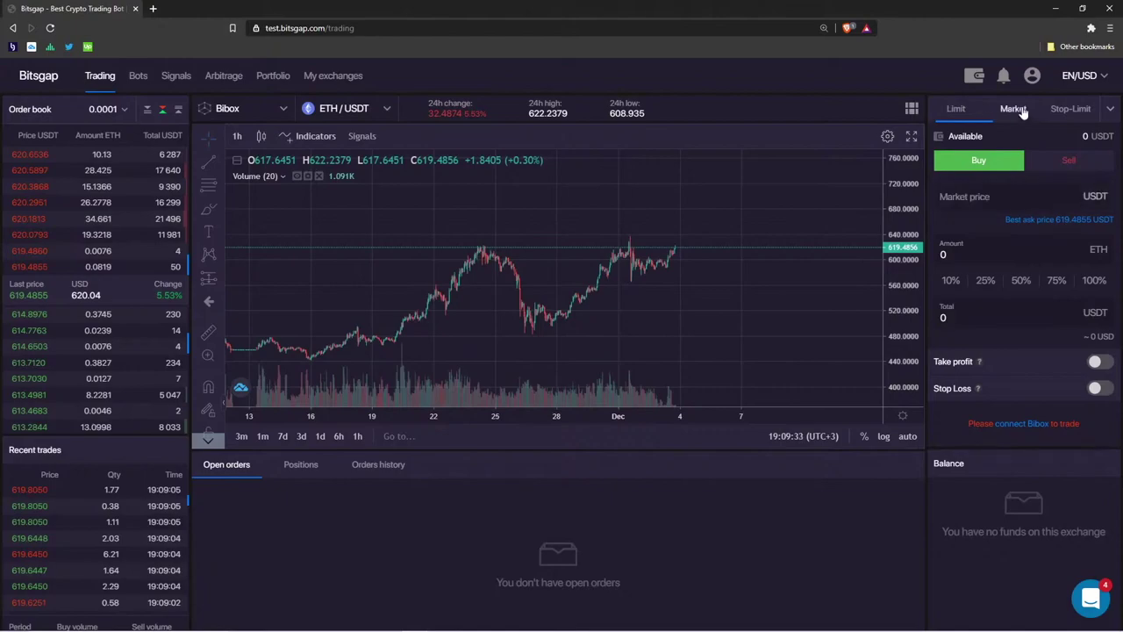
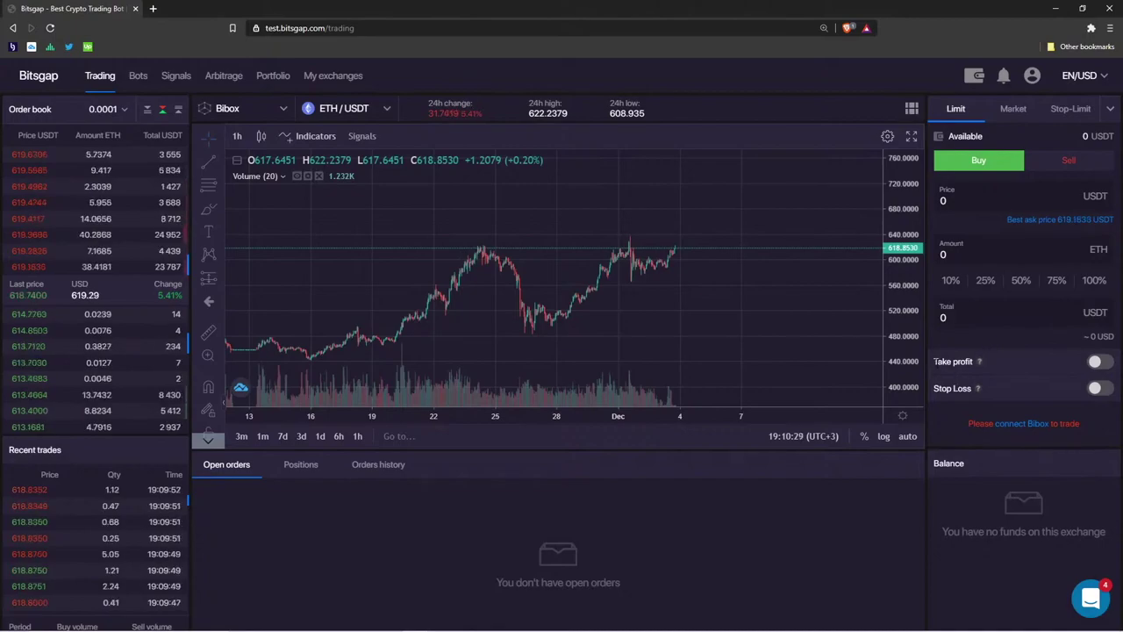
left_click_drag(934, 361, 972, 361)
left_click_drag(762, 300, 704, 306)
left_click_drag(919, 353, 913, 346)
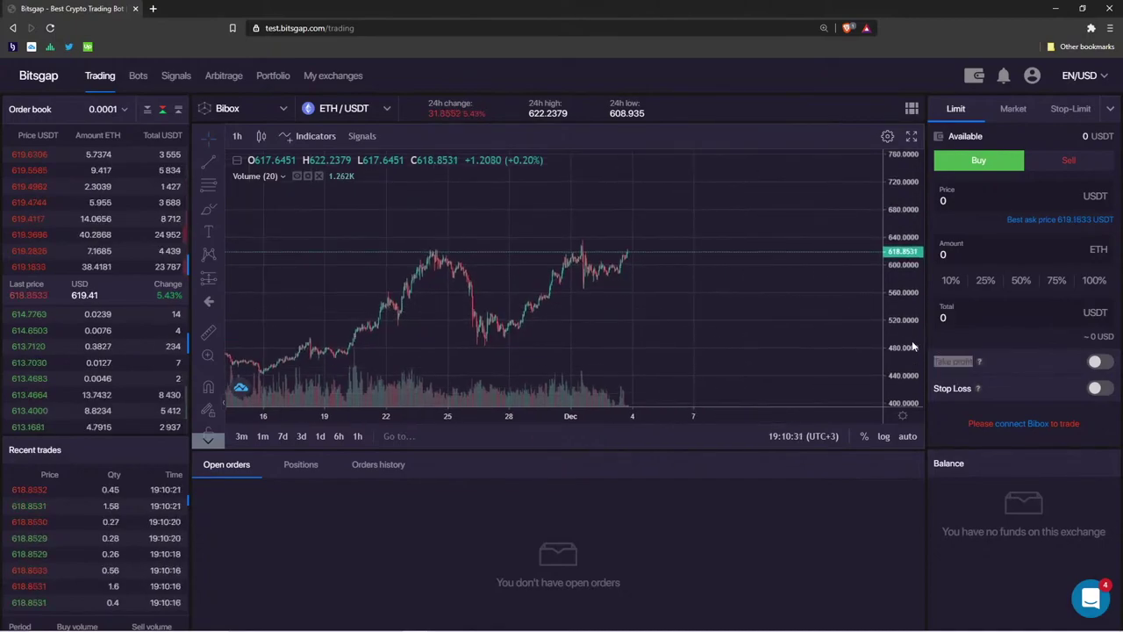
left_click_drag(758, 319, 757, 325)
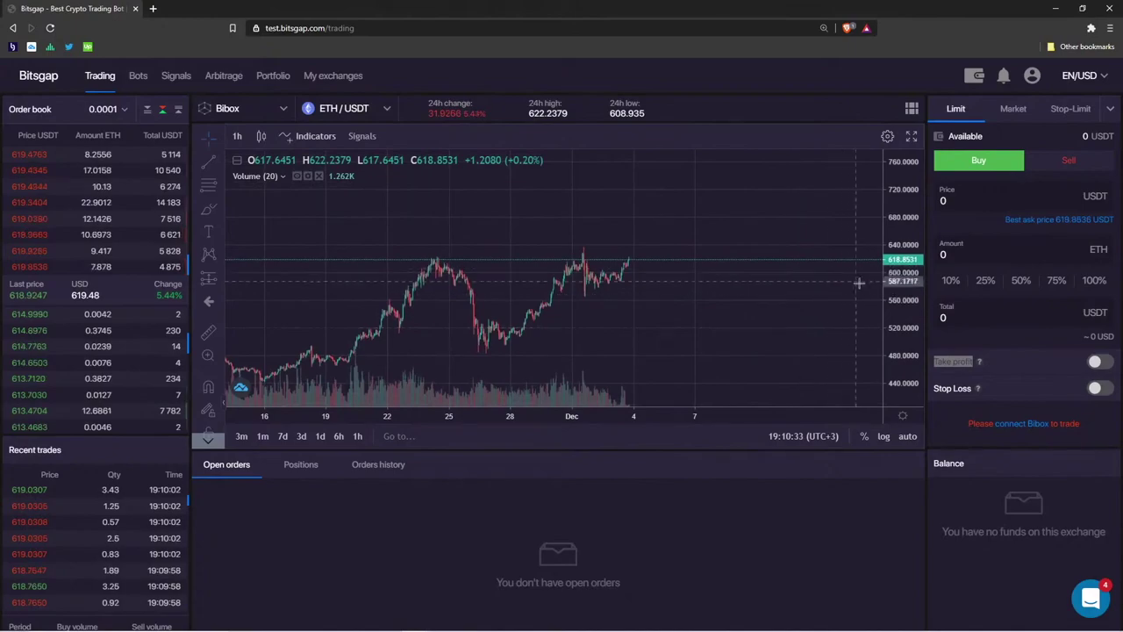
Fill the ETH/USDT limit buy price with the best ask price, 618.9265 USDT, and choose 25% for the amount
left_click_drag(891, 283, 899, 318)
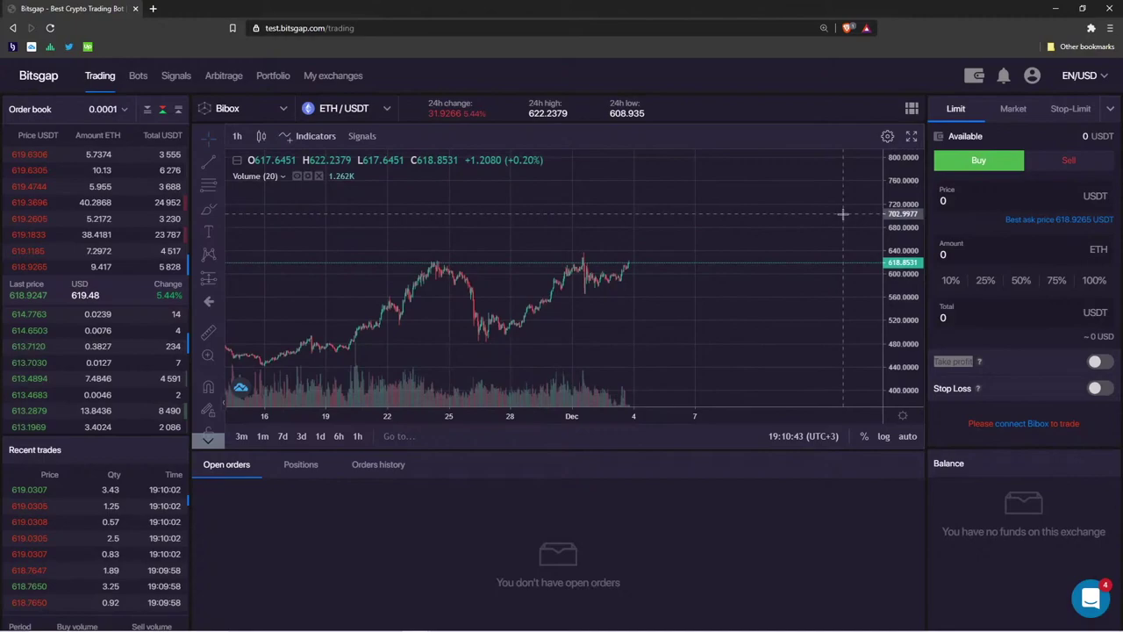
left_click(1072, 221)
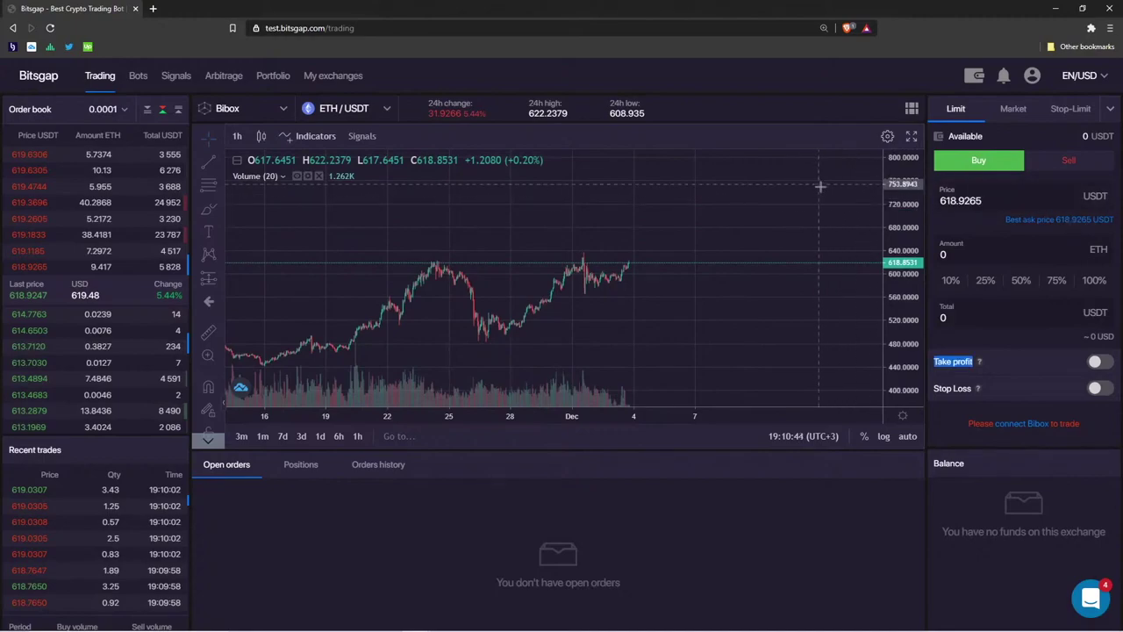
left_click(983, 284)
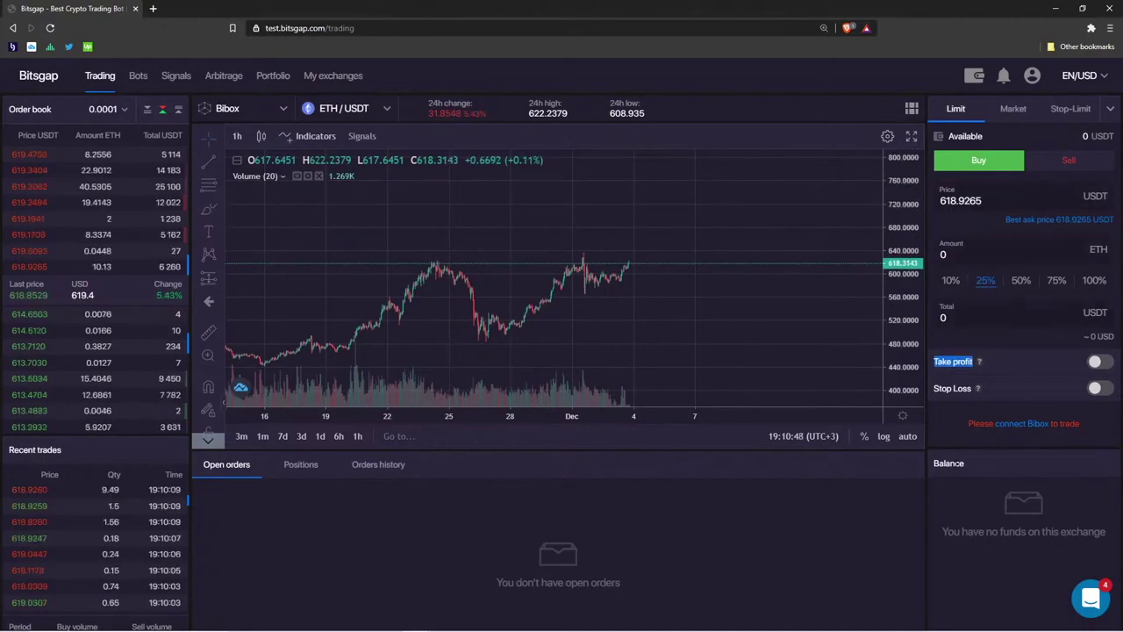
Switch the platform to Demo mode and look through the exchanges available there
left_click(266, 115)
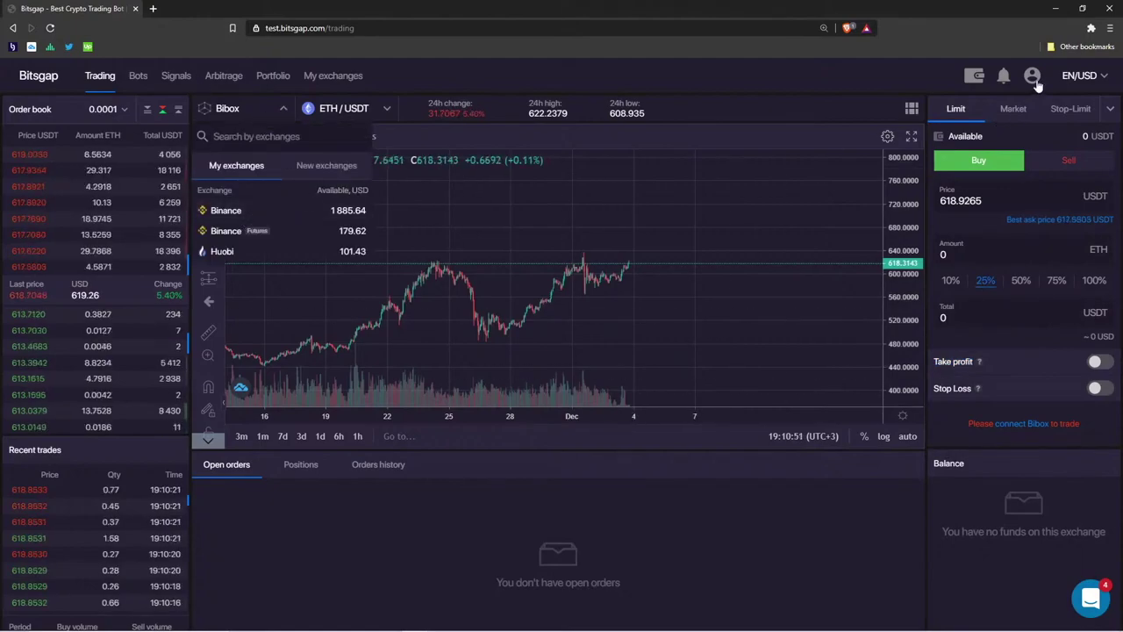
left_click(1033, 79)
left_click(1018, 134)
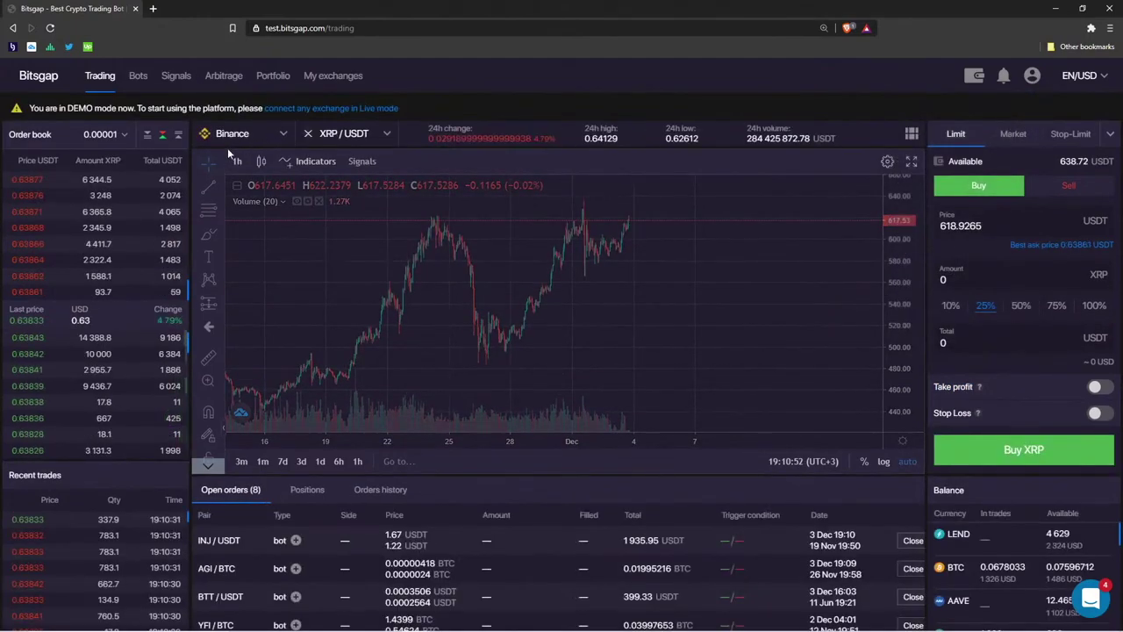
left_click(281, 133)
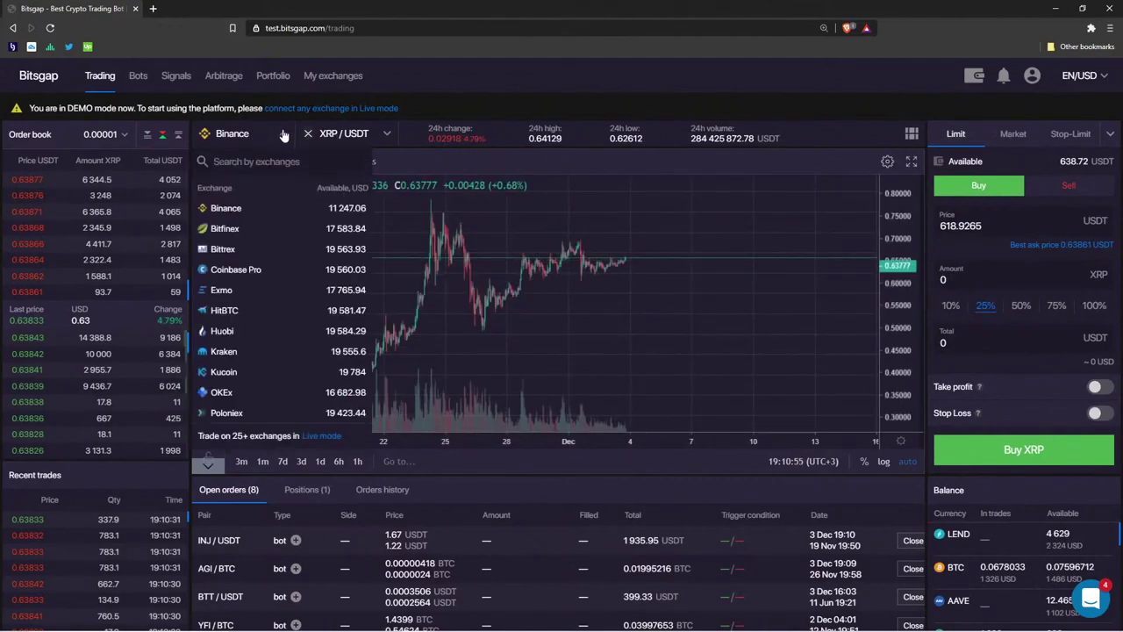
left_click(272, 140)
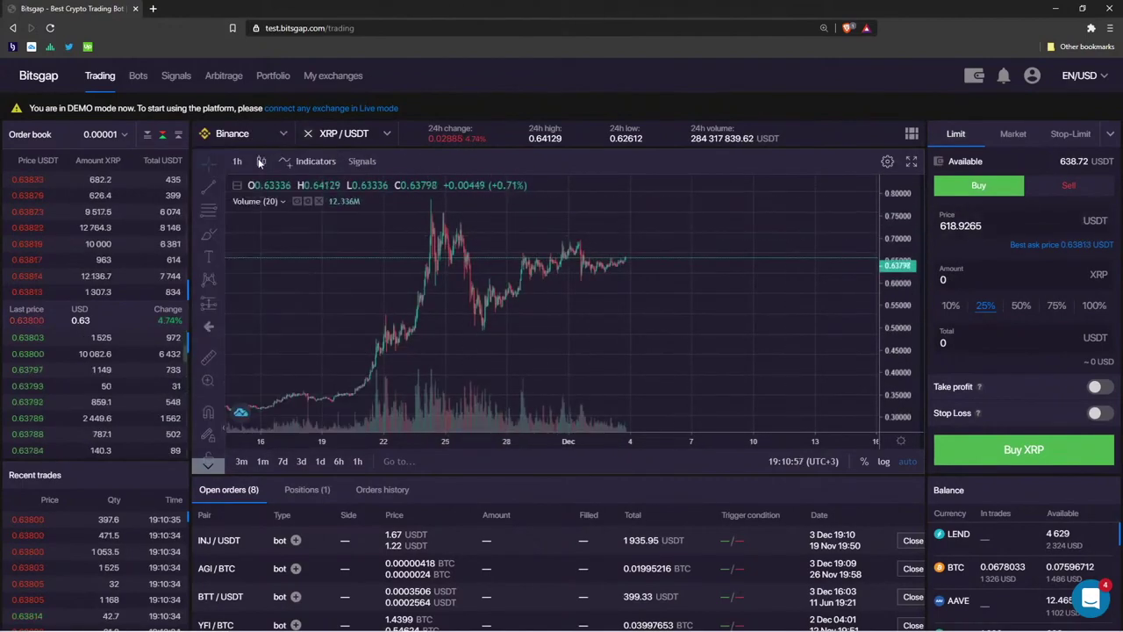
Find the ETH/USDT pair on Binance with the search "eth/u" and load it for trading
left_click(324, 136)
type("eth/")
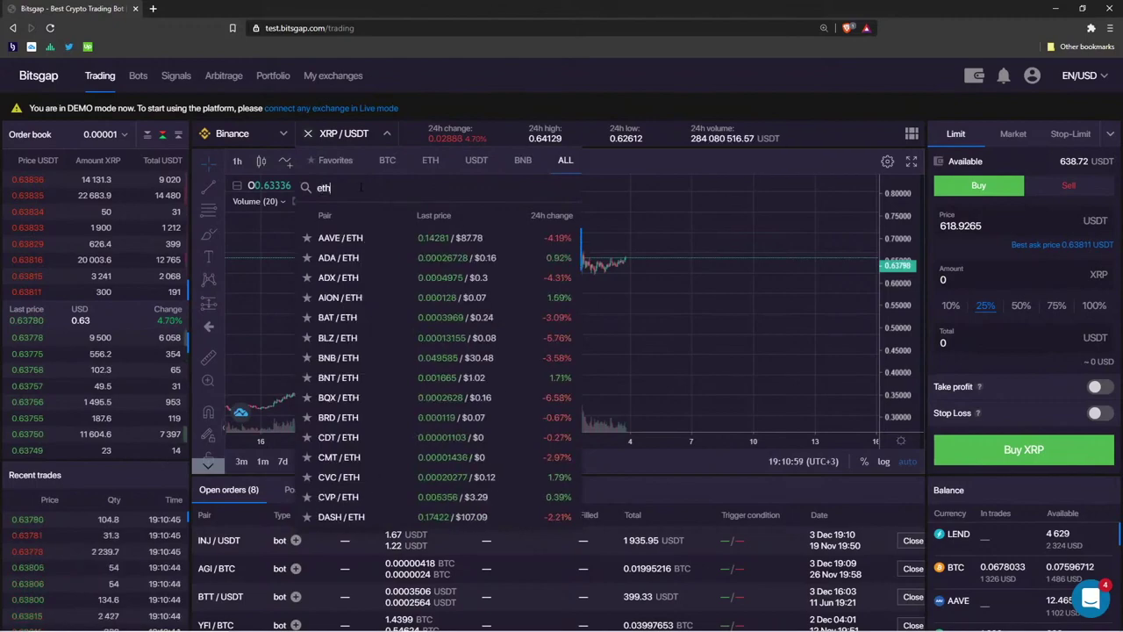
type("u")
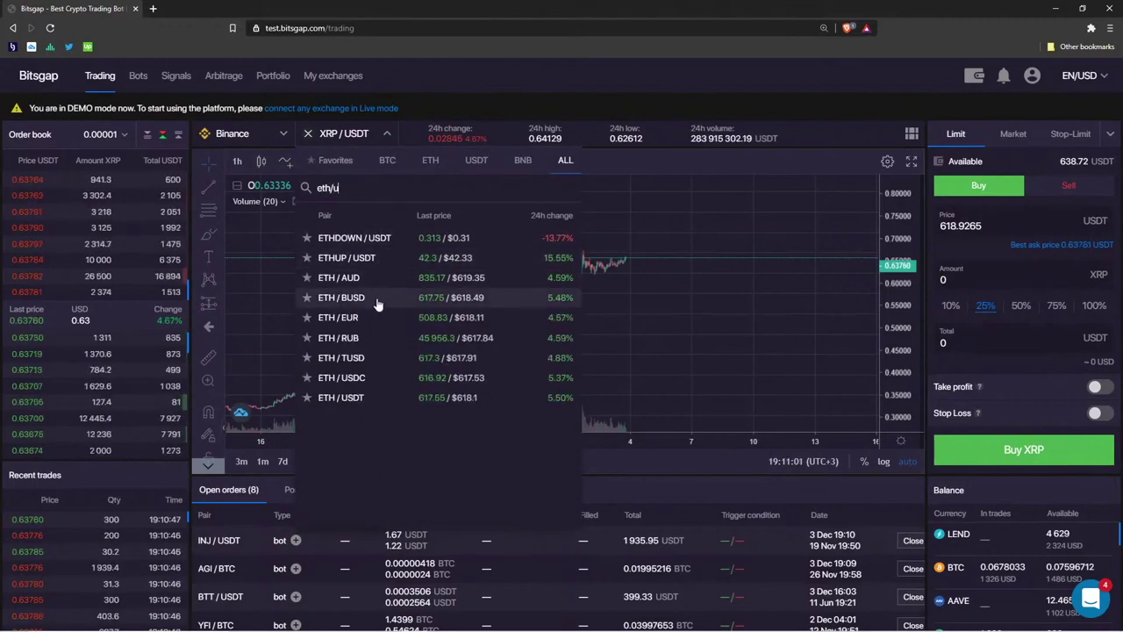
left_click(377, 397)
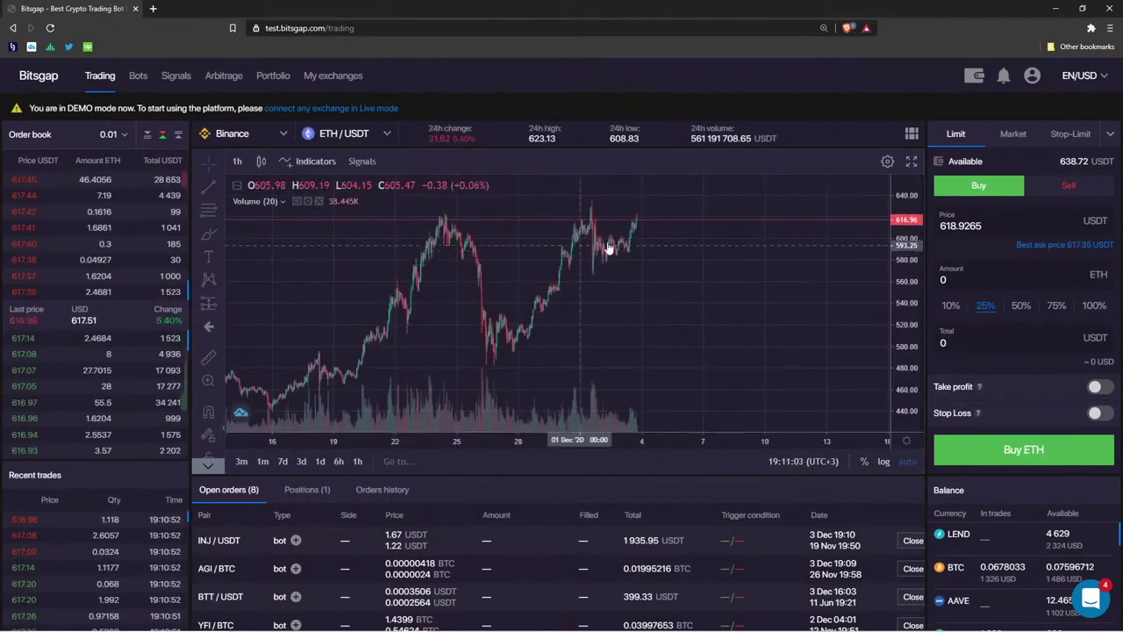
Fill the limit buy order with the best ask price of 617.35 USDT and 25% of the available balance
left_click(1082, 244)
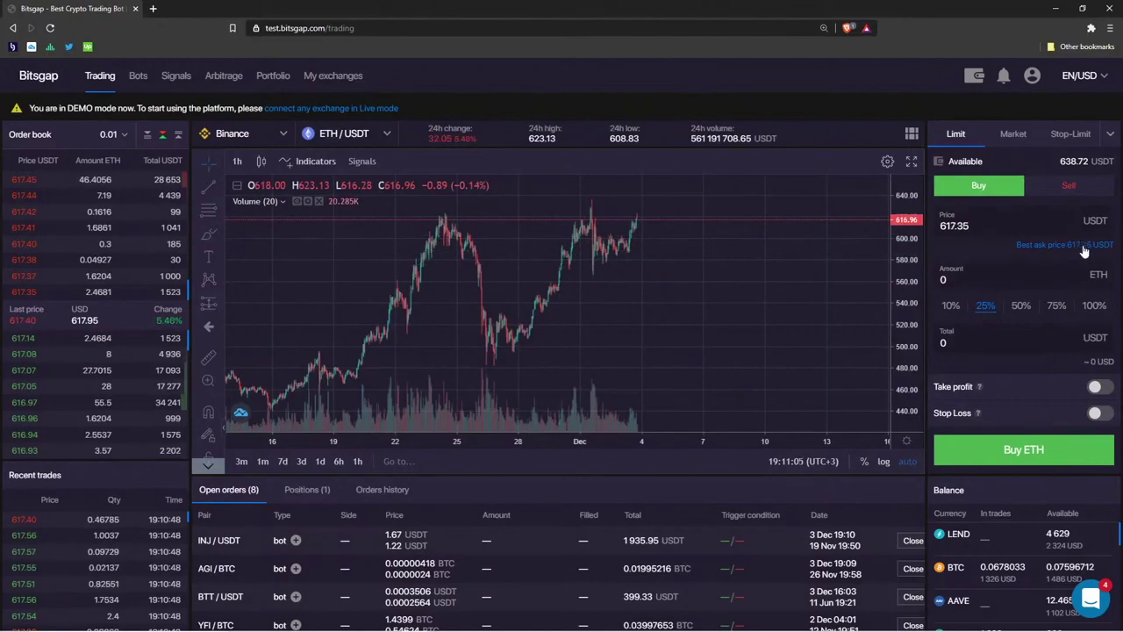
left_click(986, 305)
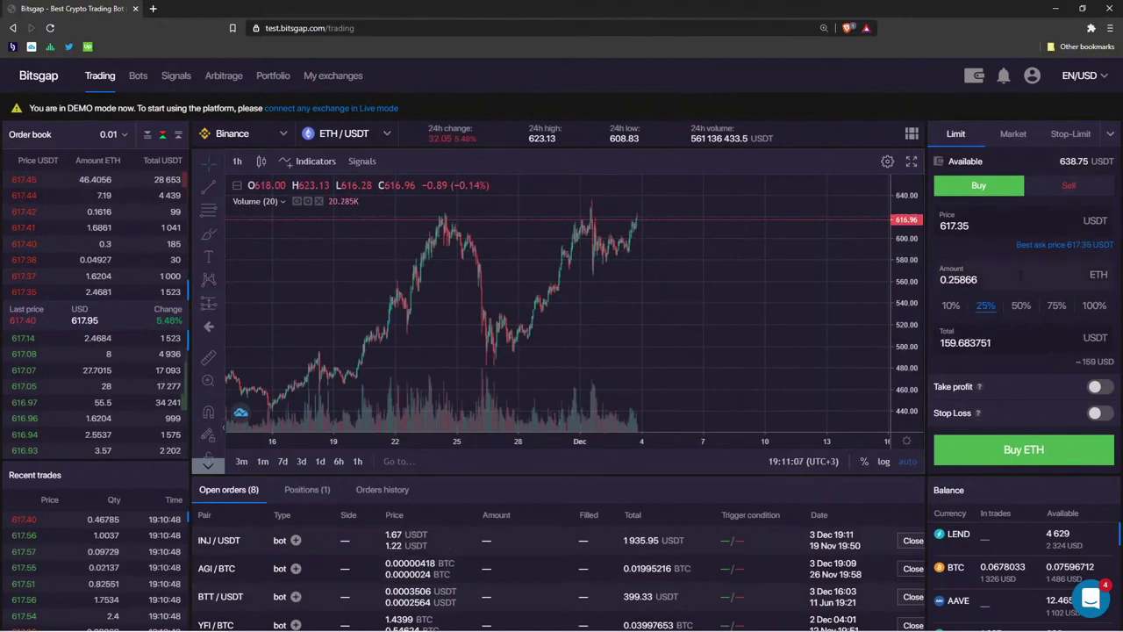
left_click_drag(993, 342, 877, 334)
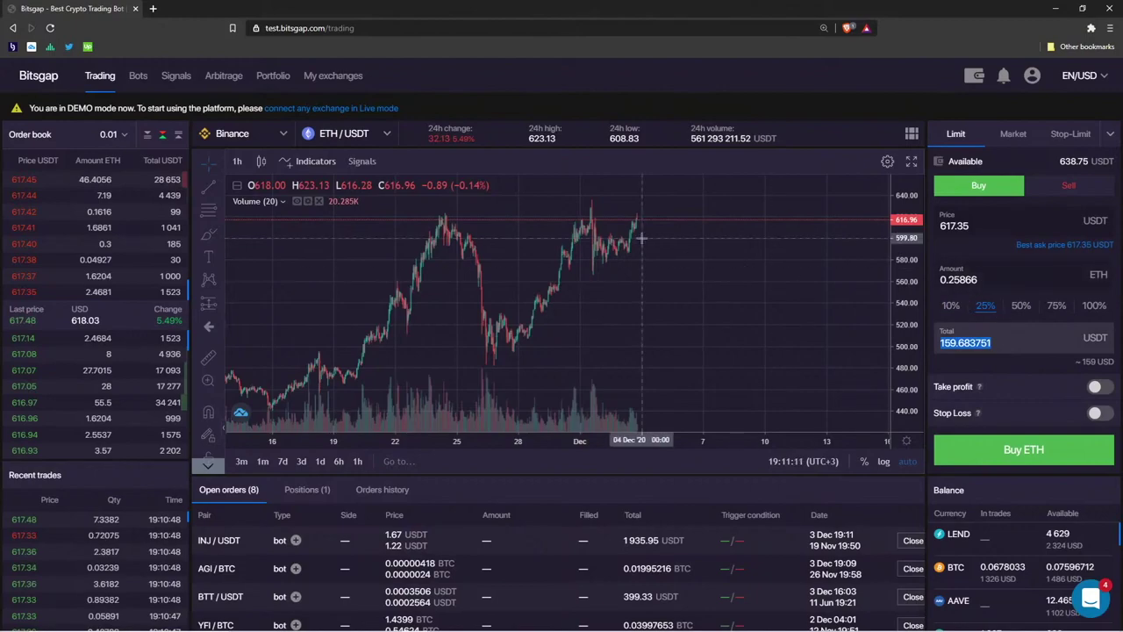
left_click(975, 257)
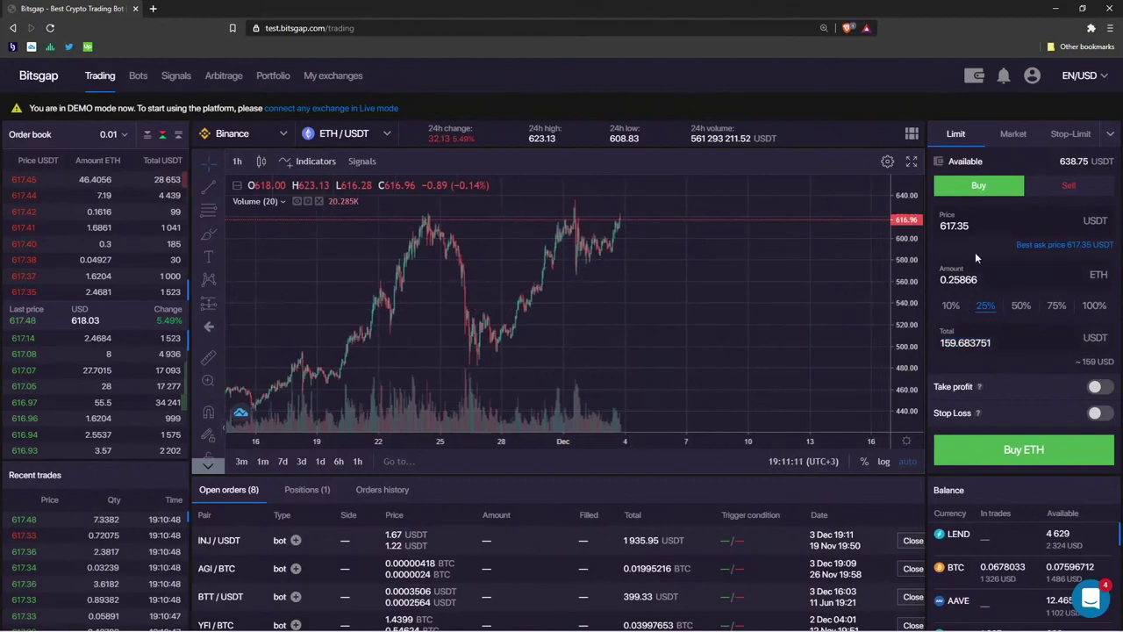
Enable Take profit on the ETH buy order and set its target price to 635 USDT
left_click(1097, 387)
left_click_drag(972, 430, 1001, 430)
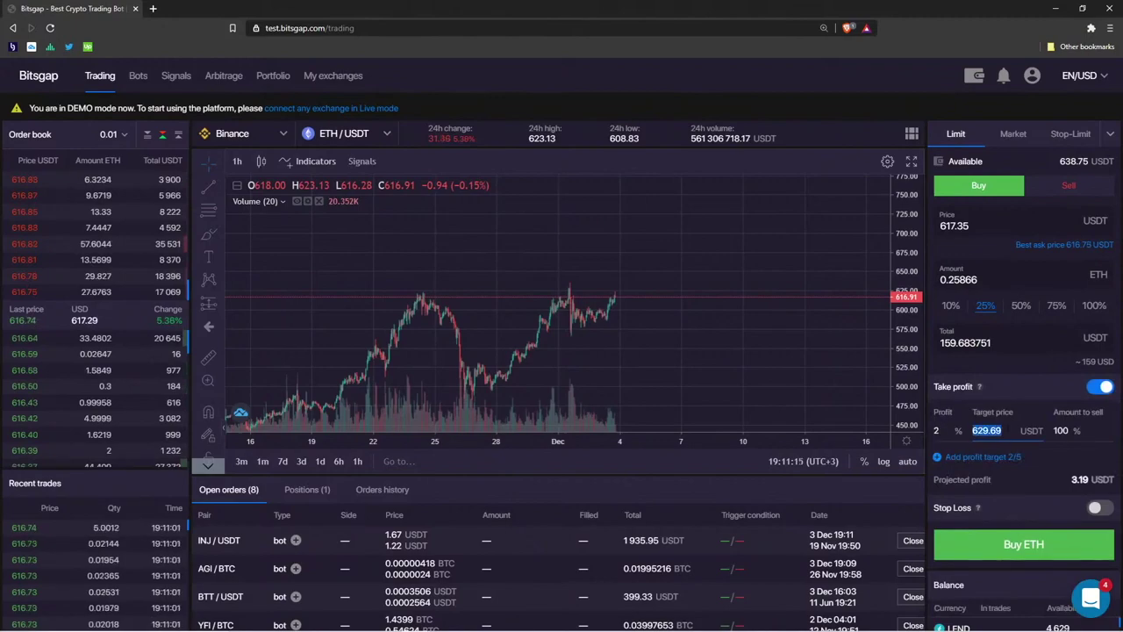
type("63")
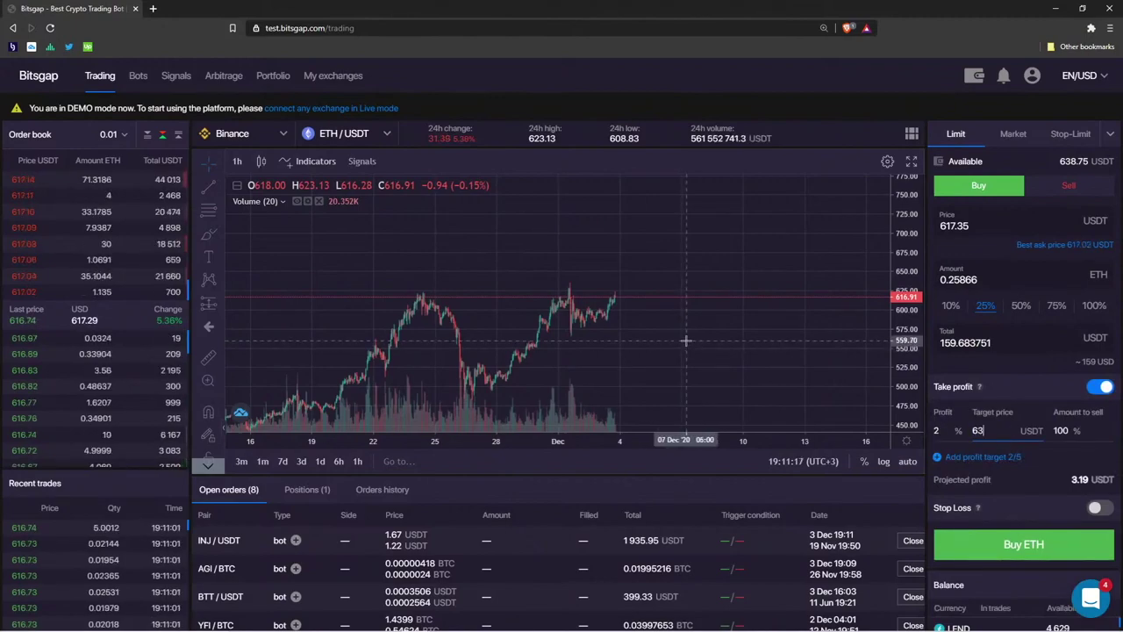
type("0")
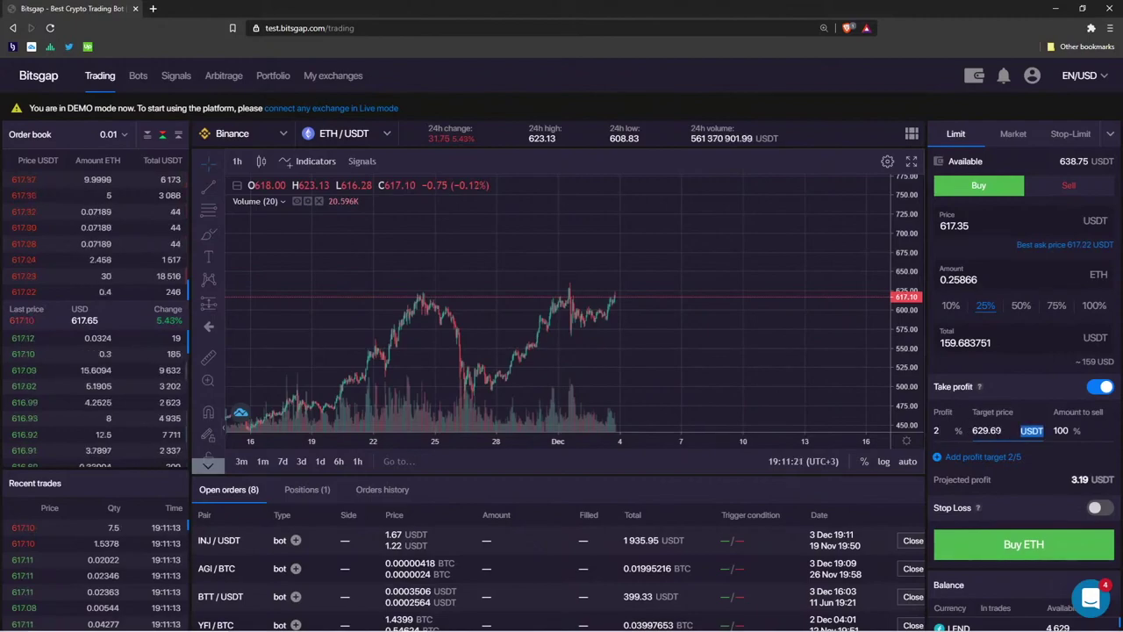
left_click(974, 431)
type("635")
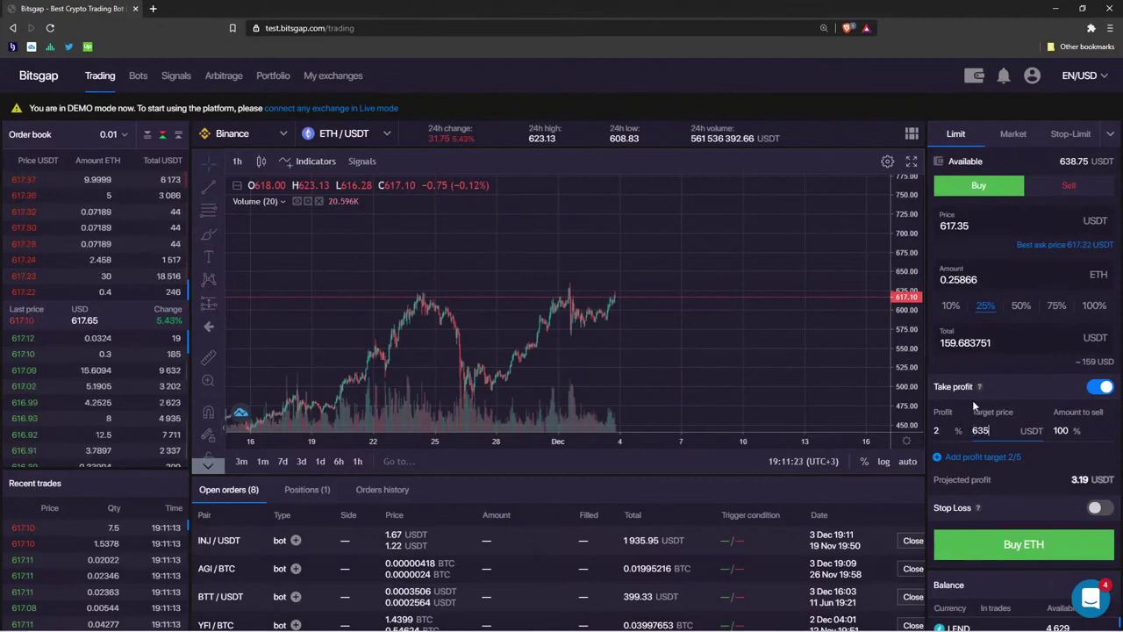
left_click(1007, 416)
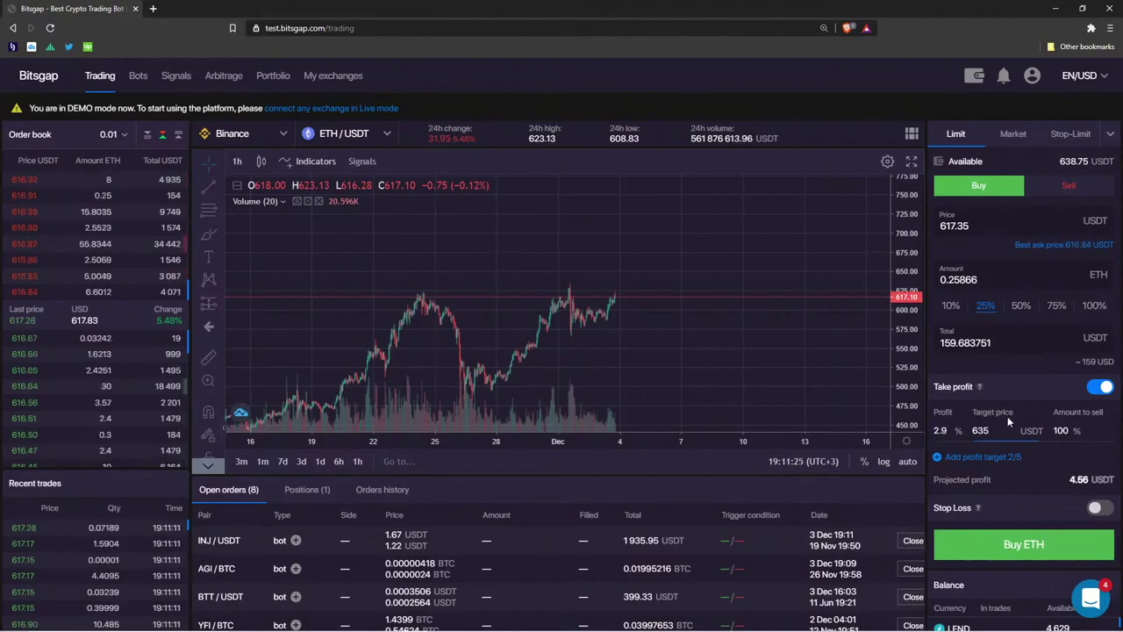
Set the first take-profit target's profit to 4%
left_click(947, 430)
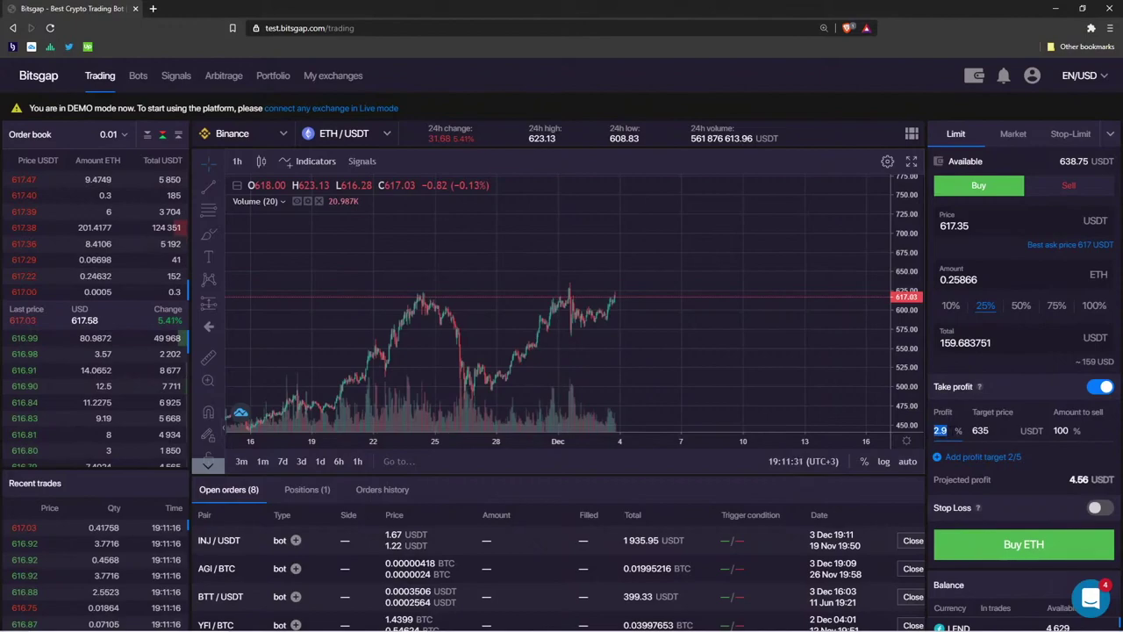
left_click(947, 430)
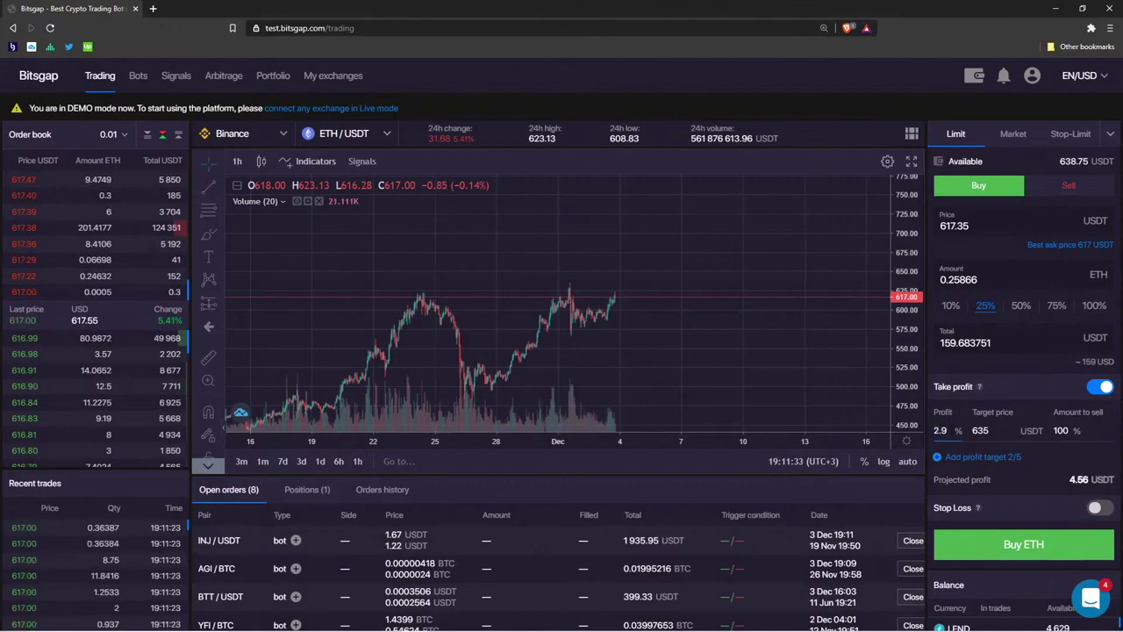
left_click(946, 430)
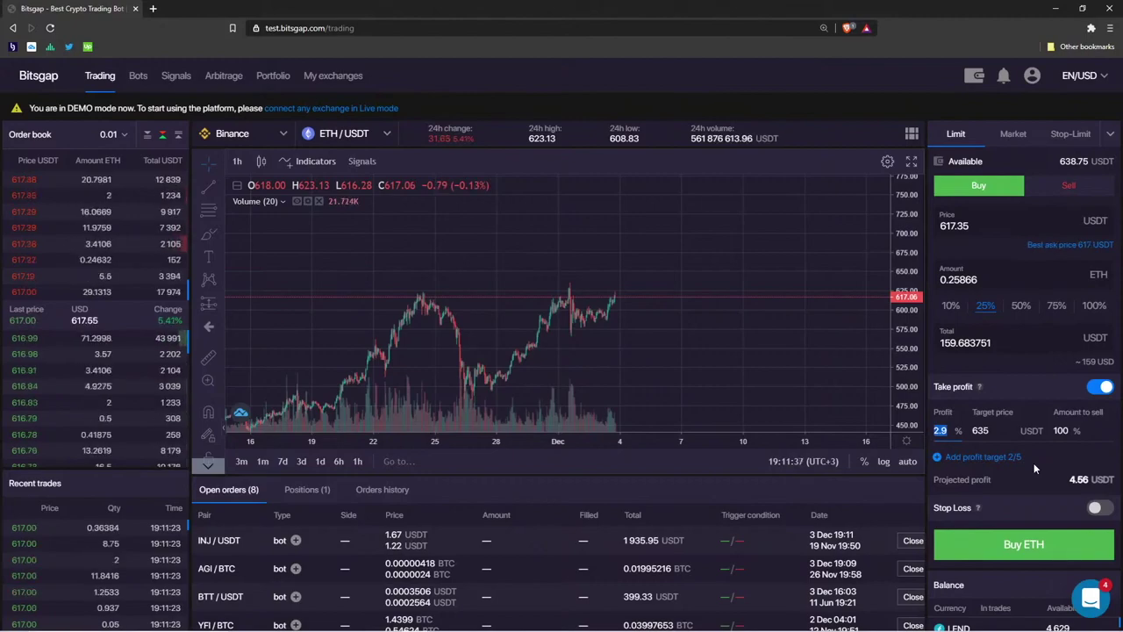
key("Right")
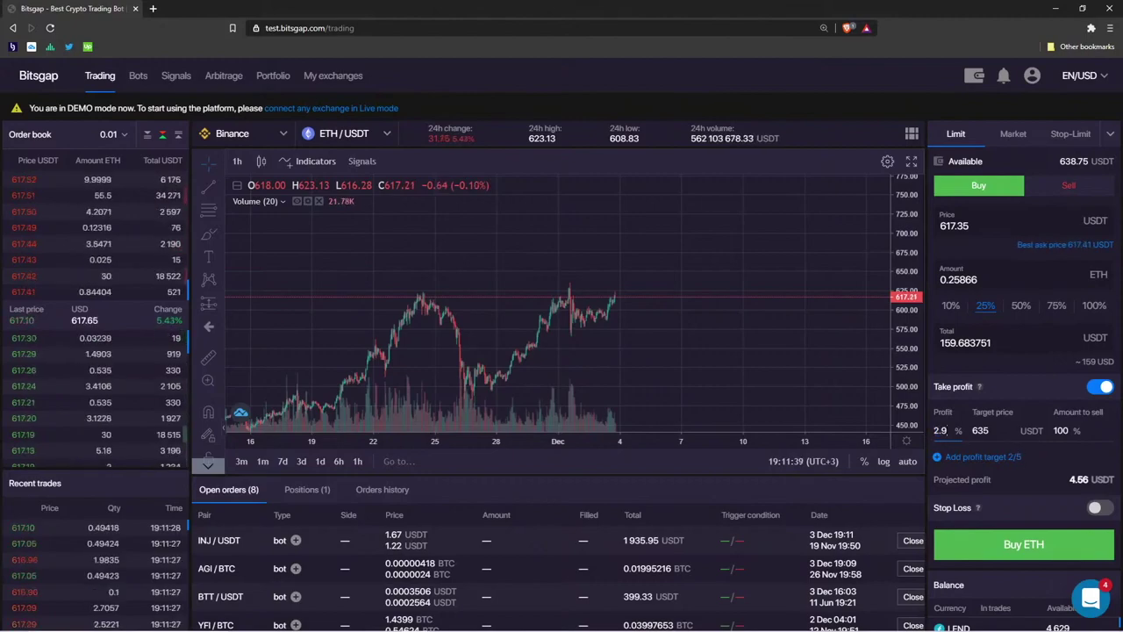
left_click_drag(950, 431, 928, 436)
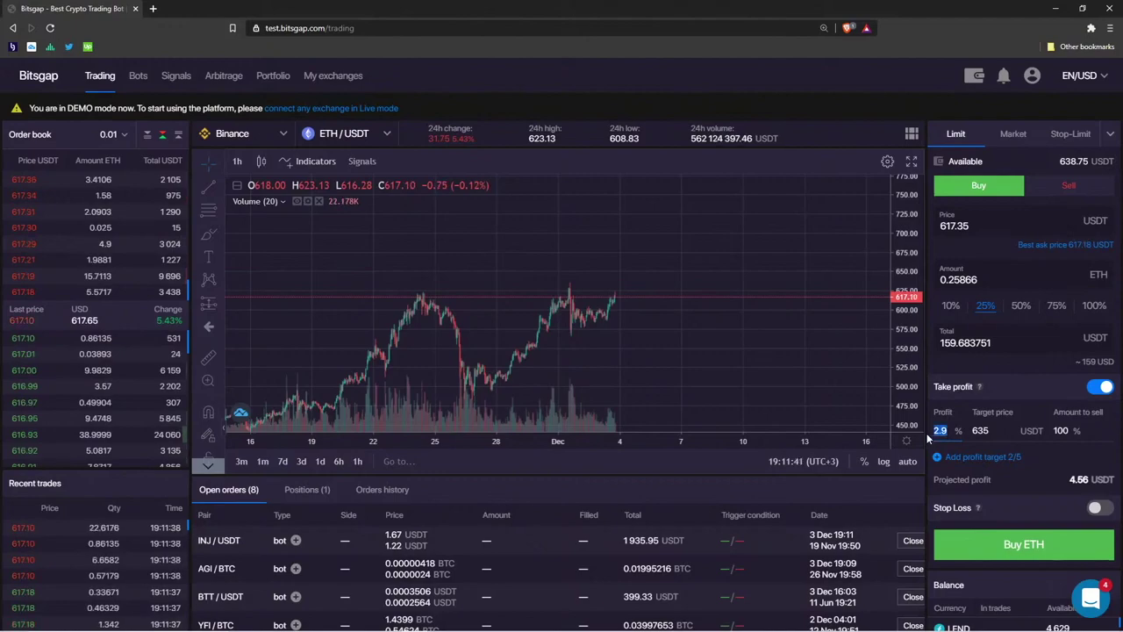
type("4")
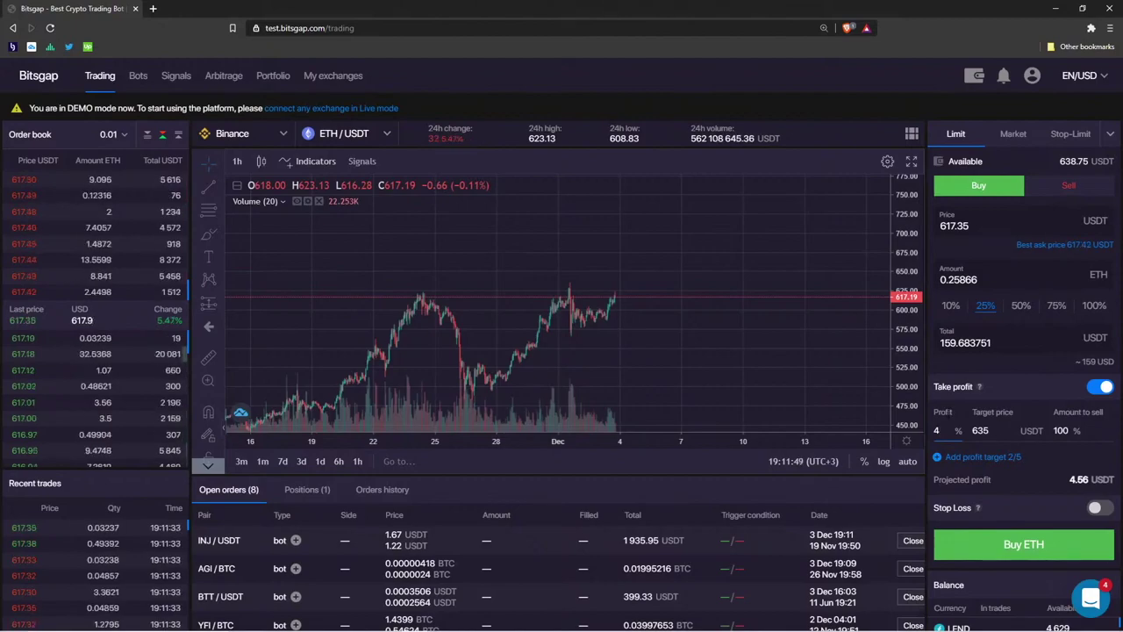
Add three more profit targets to the take-profit settings, for four targets altogether
left_click(972, 456)
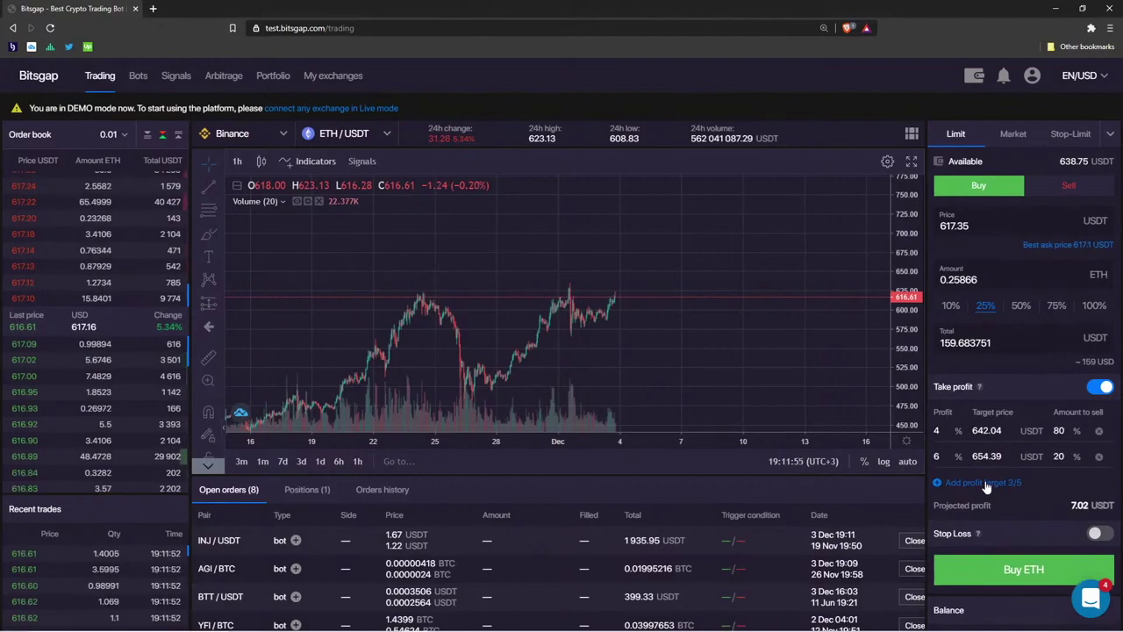
left_click(987, 485)
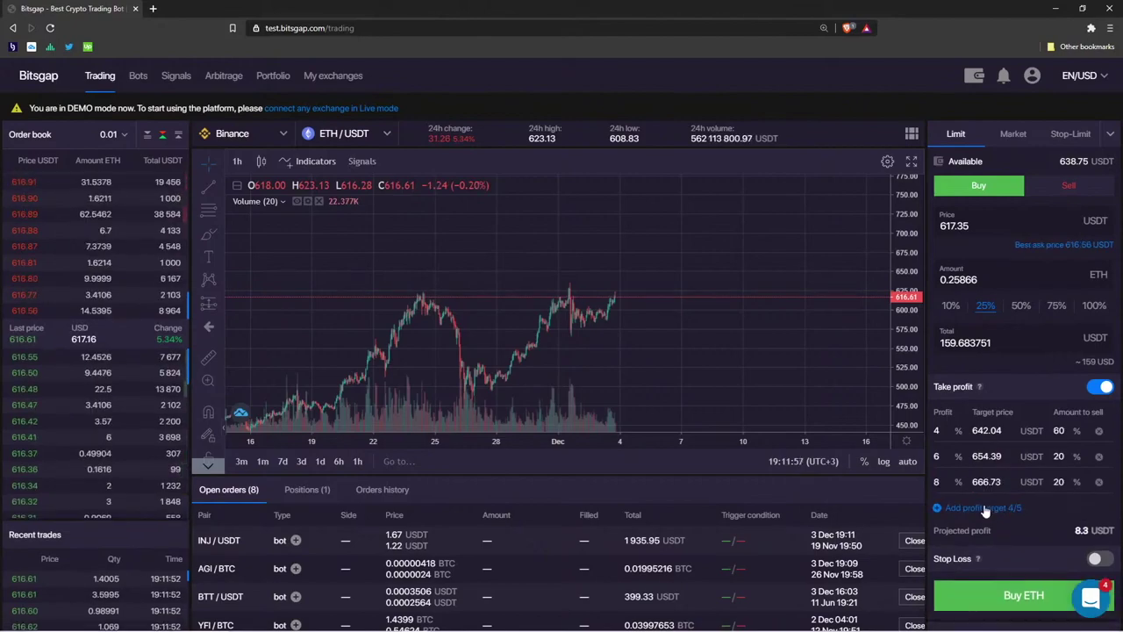
left_click(987, 509)
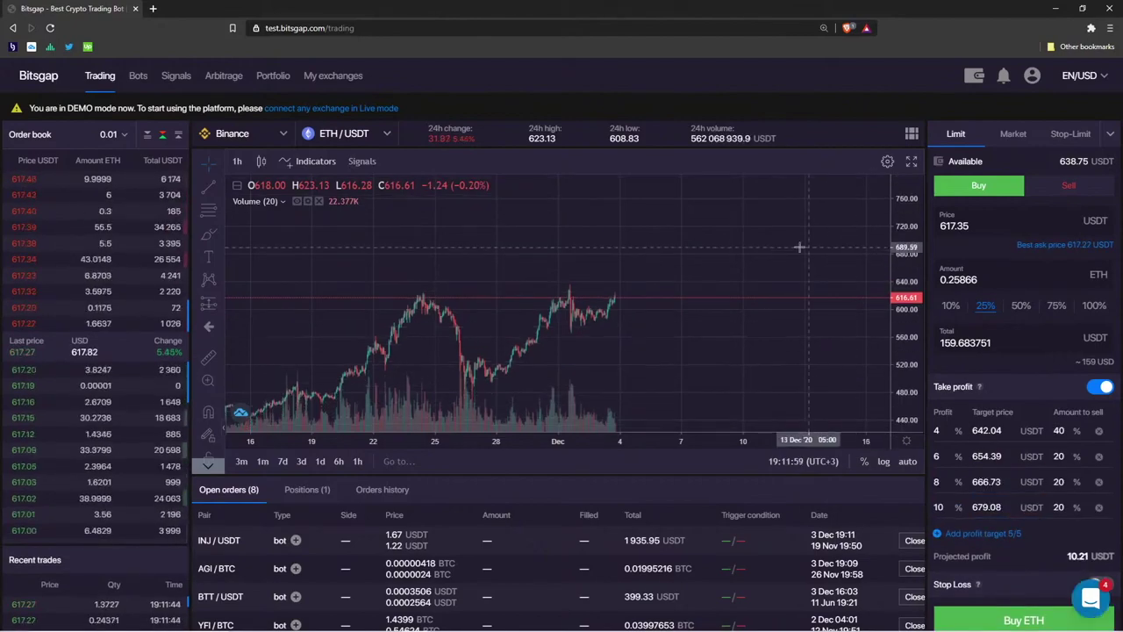
Set the profit of the second, third and fourth take-profit targets to 7%, 10% and 12%
left_click(937, 456)
double_click(937, 456)
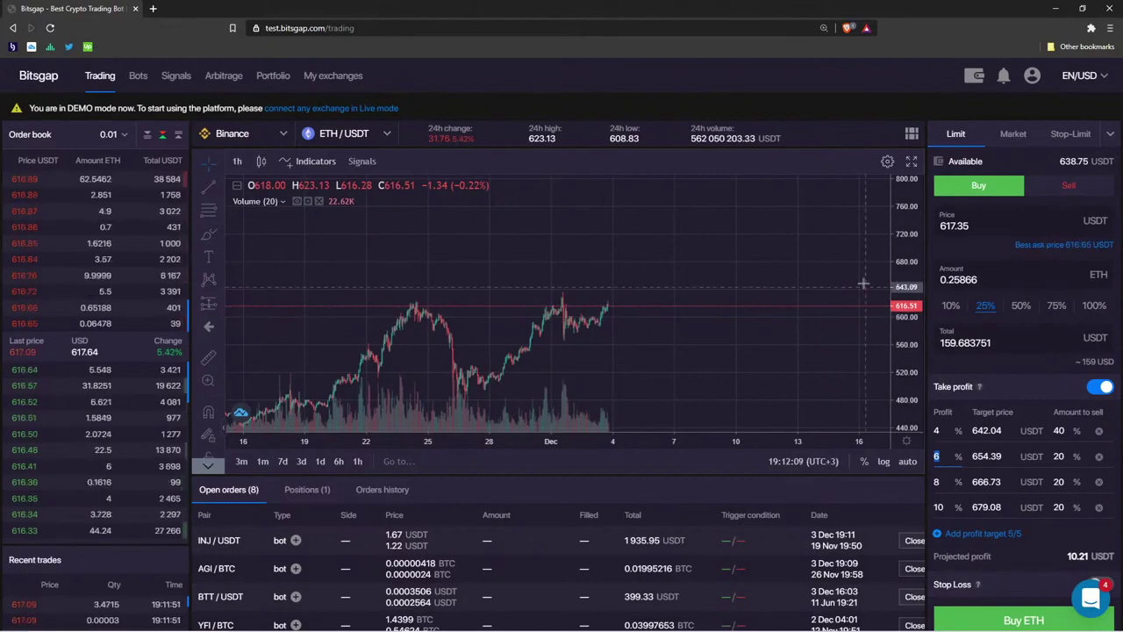
left_click(805, 242)
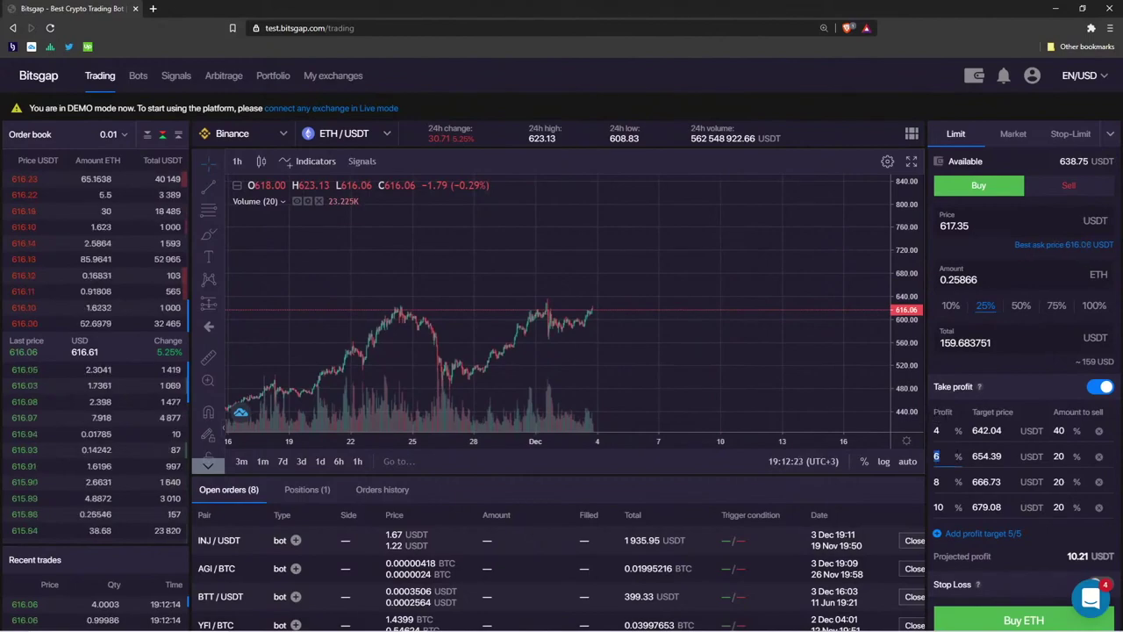
double_click(942, 411)
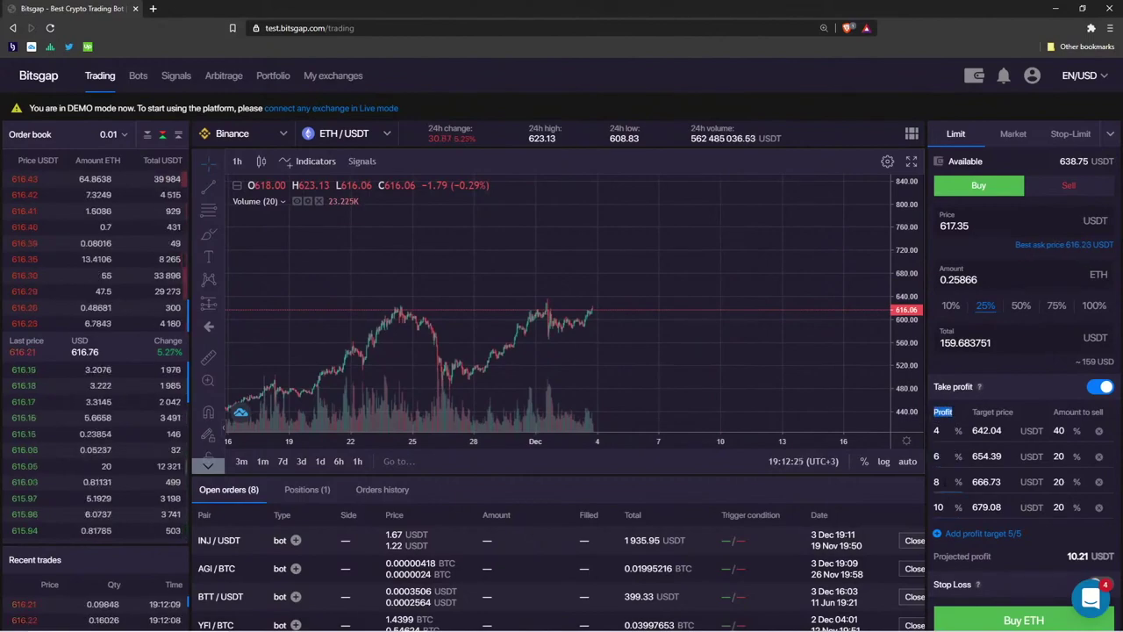
double_click(936, 482)
double_click(936, 457)
type("7")
type("10")
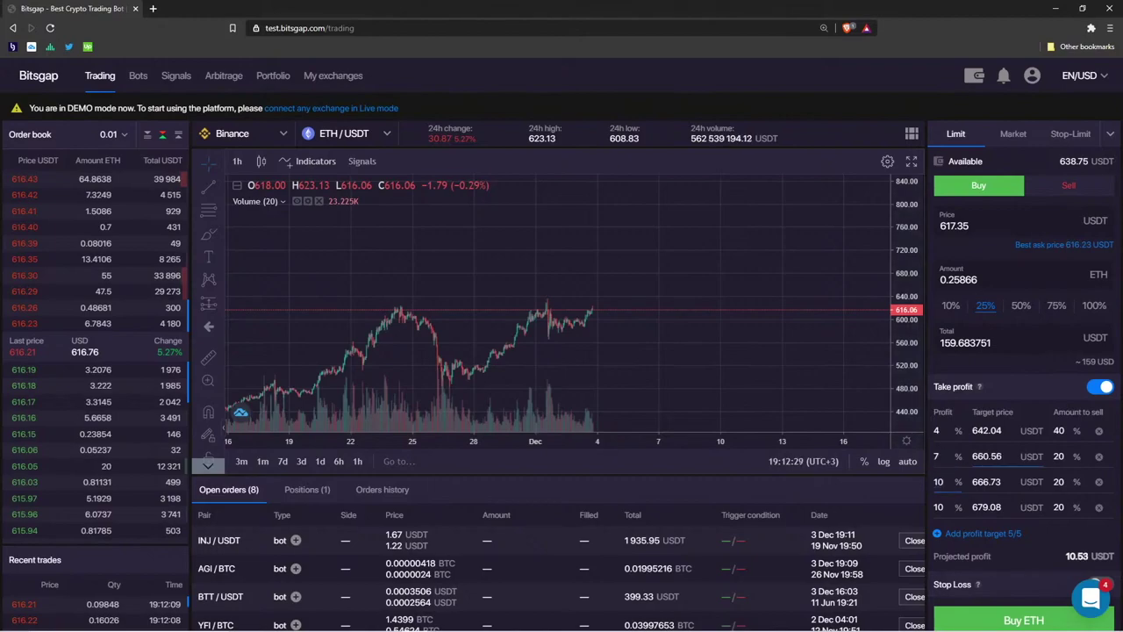
double_click(937, 507)
type("12")
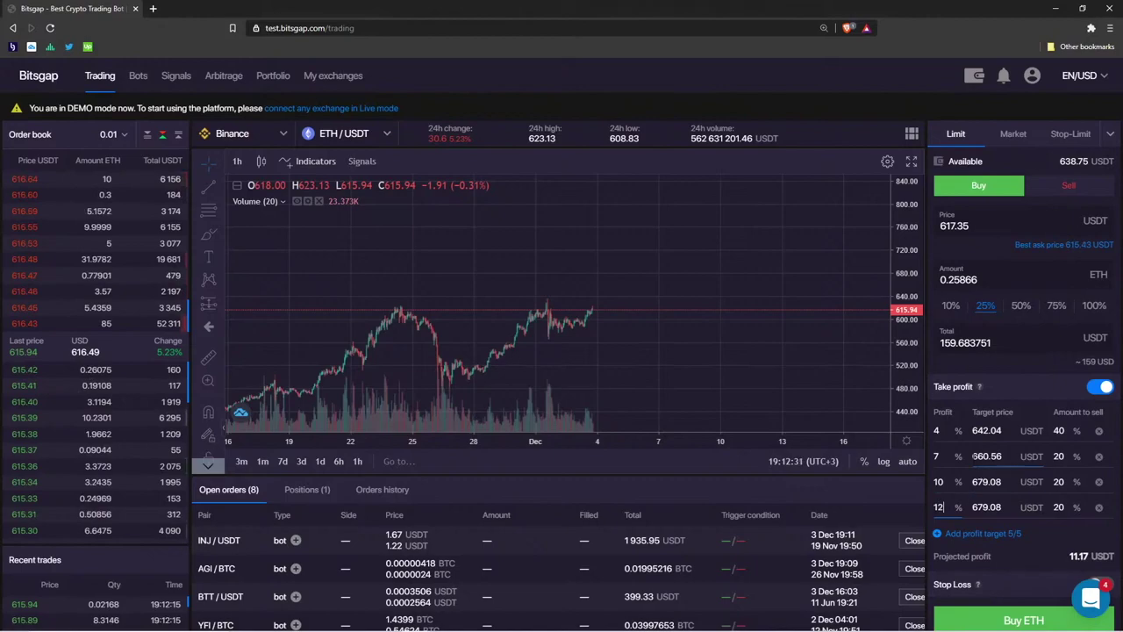
double_click(935, 508)
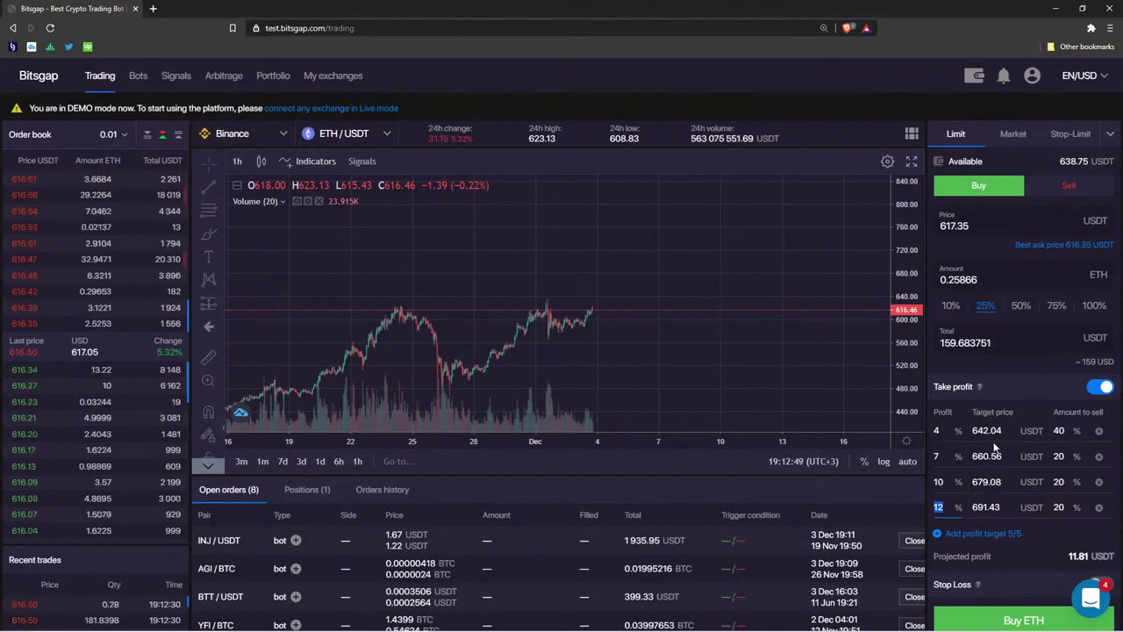
scroll(996, 480, "down", 1)
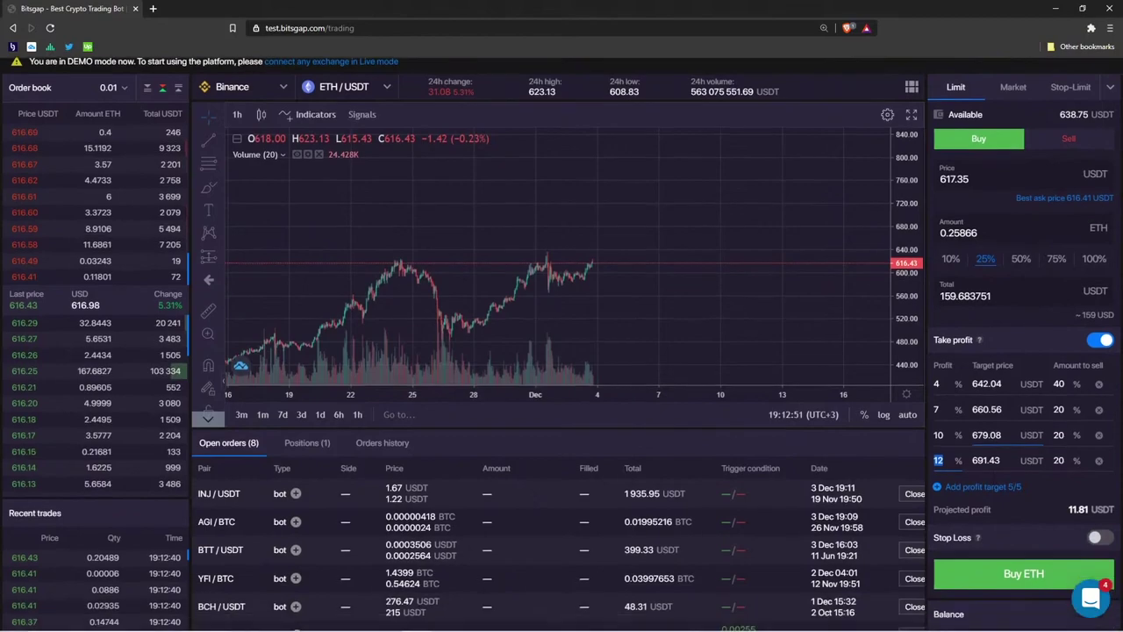
Enable Stop Loss on the ETH buy order, below the four take-profit targets
double_click(1078, 498)
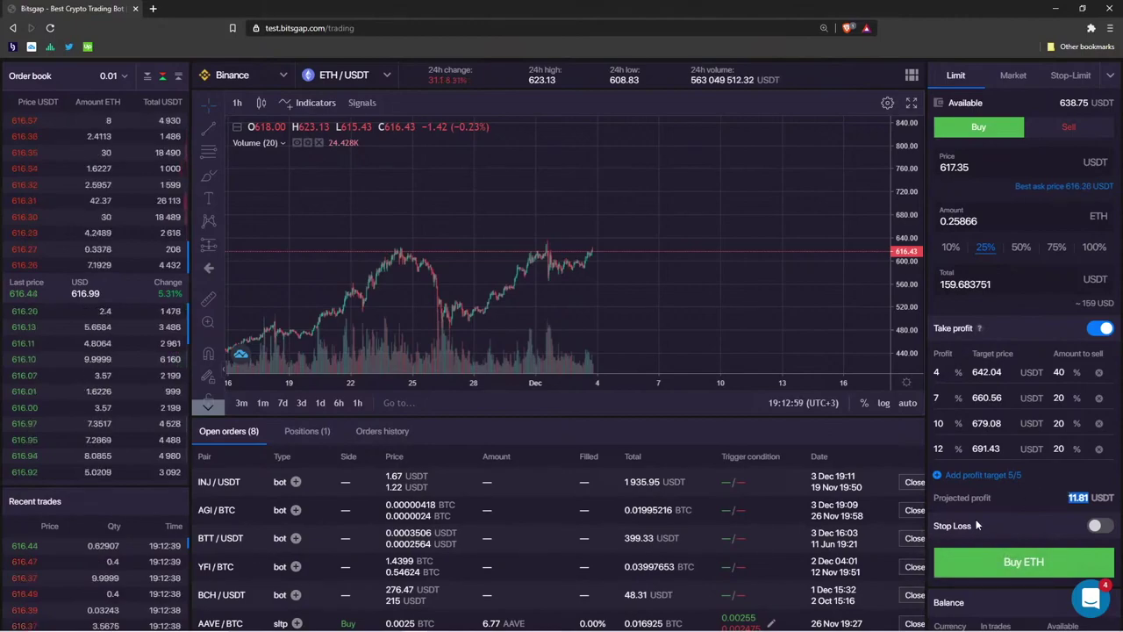
left_click(1097, 525)
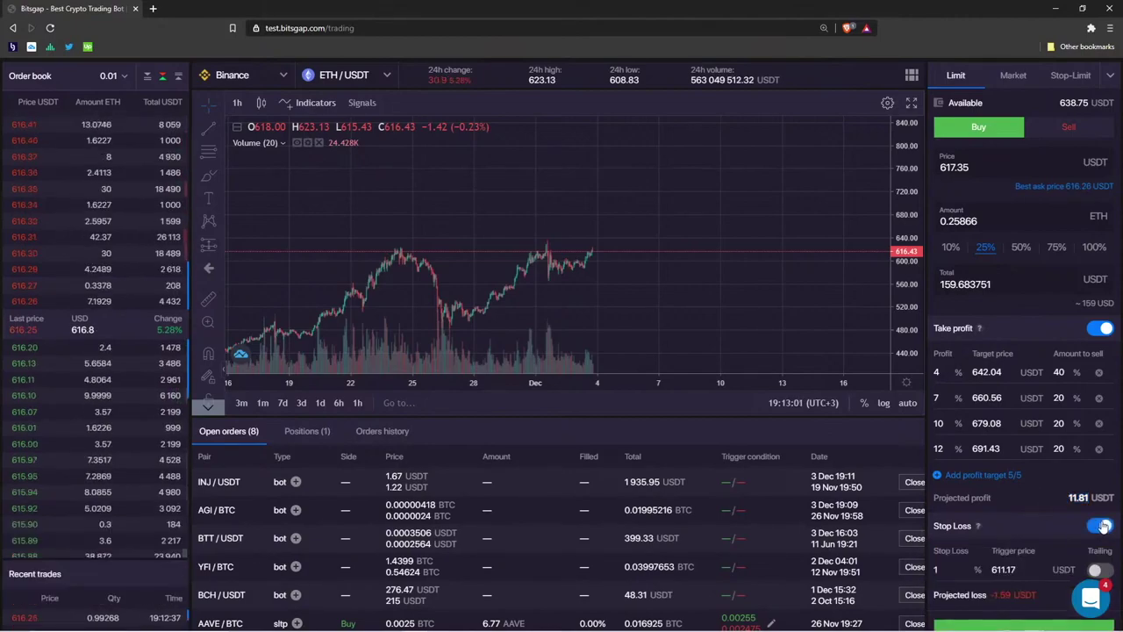
left_click_drag(693, 295, 672, 289)
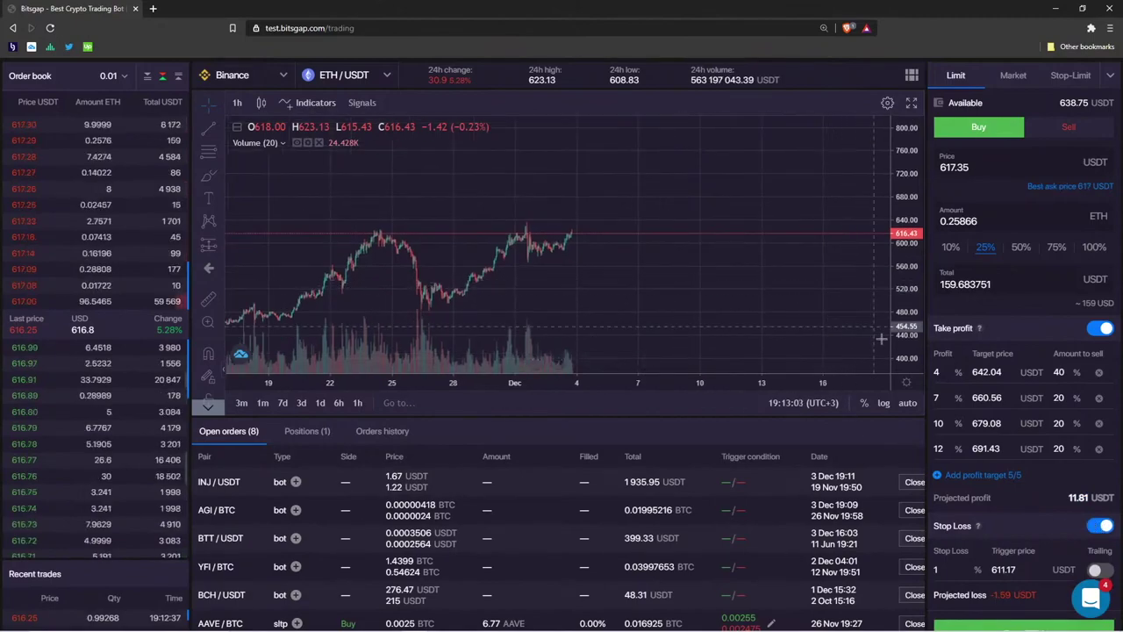
scroll(963, 586, "down", 1)
double_click(936, 510)
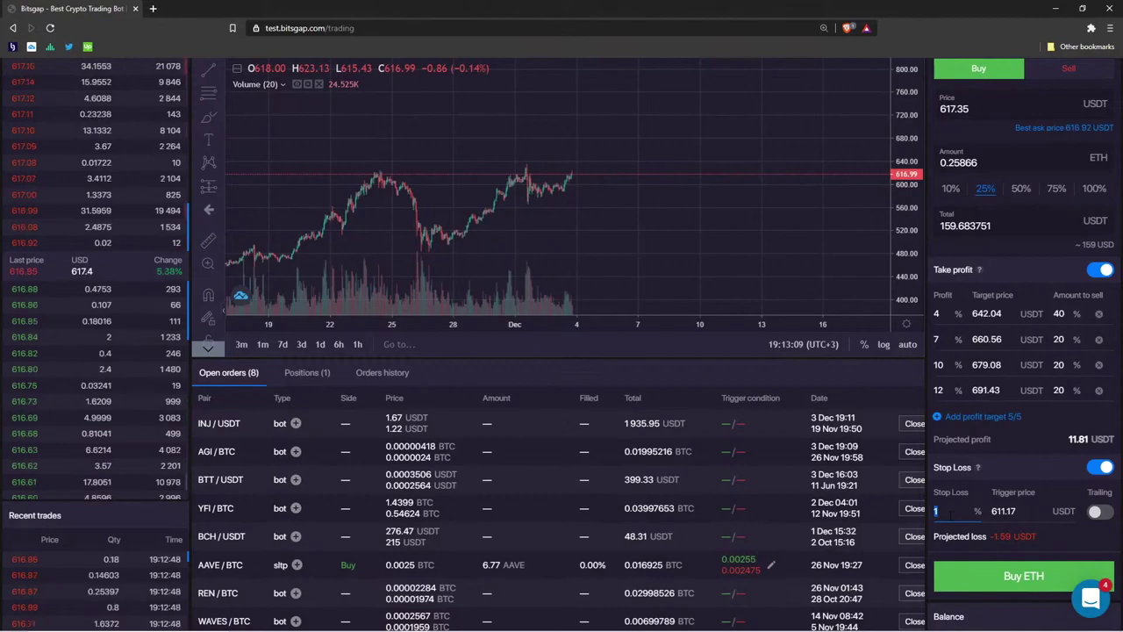
left_click(803, 257)
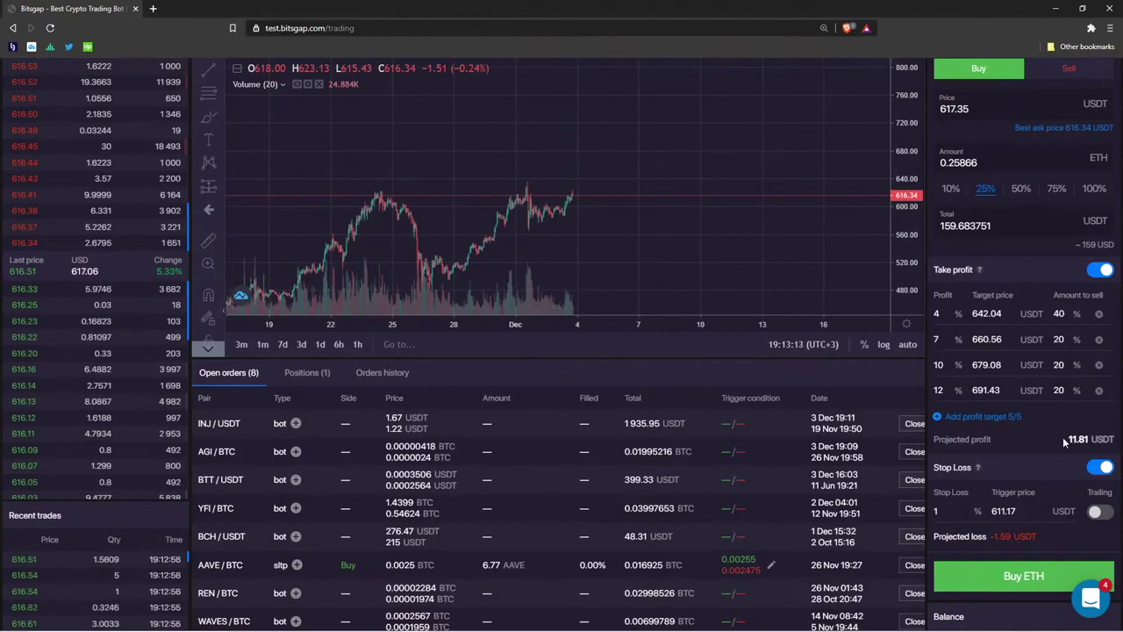
Try a stop-loss trigger price of 600 USDT on the ETH buy order and settle on 597 USDT
left_click_drag(1065, 439, 1088, 440)
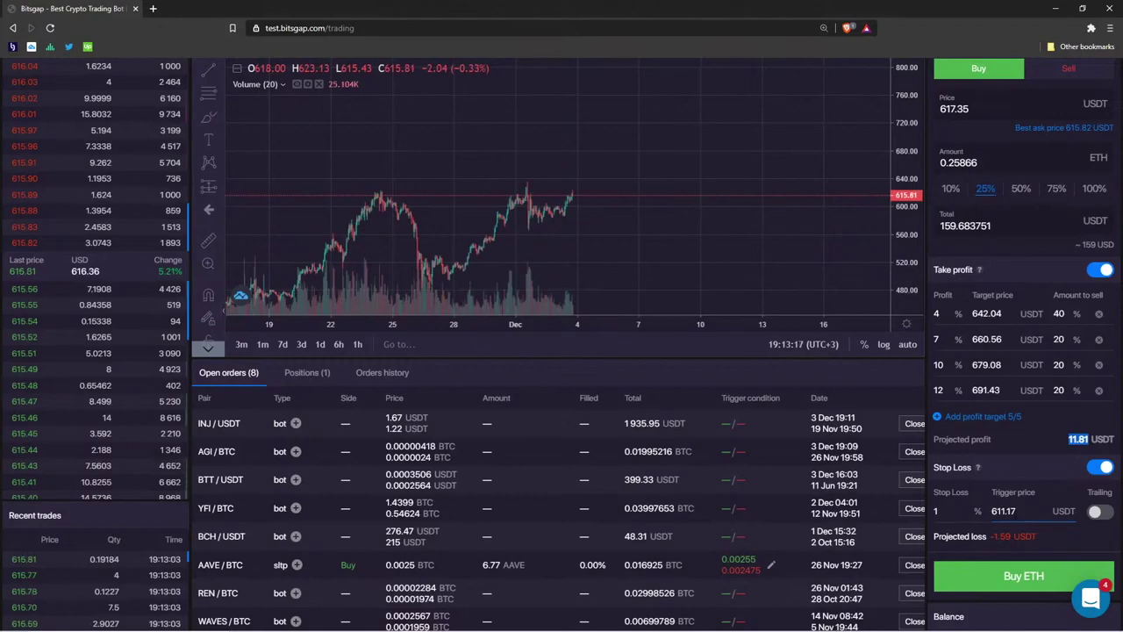
left_click_drag(1016, 510, 991, 511)
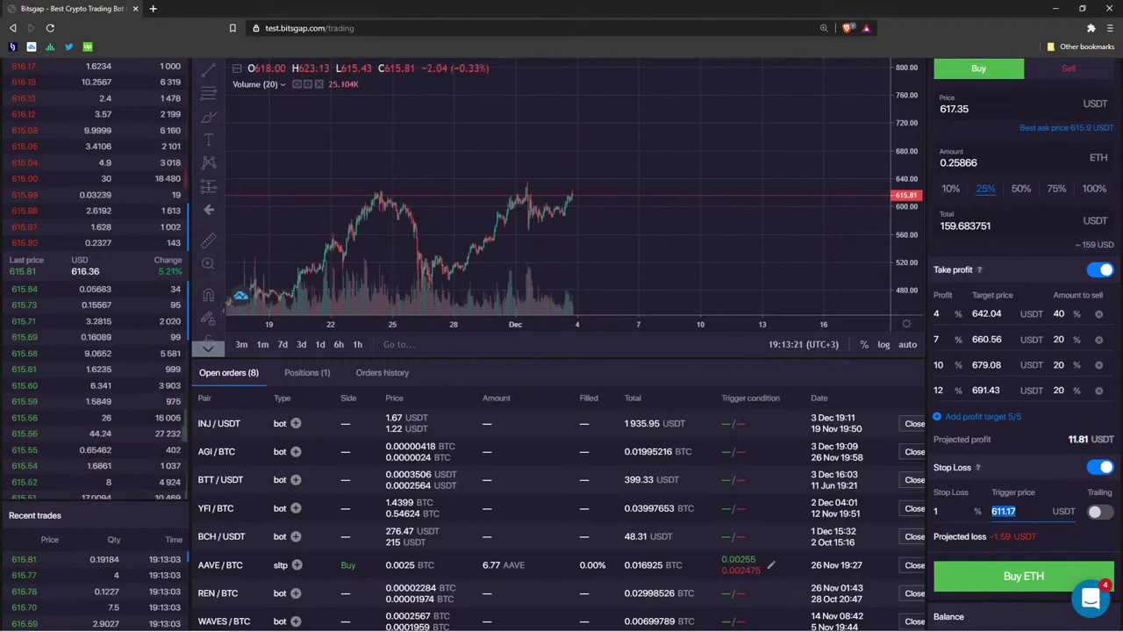
type("6")
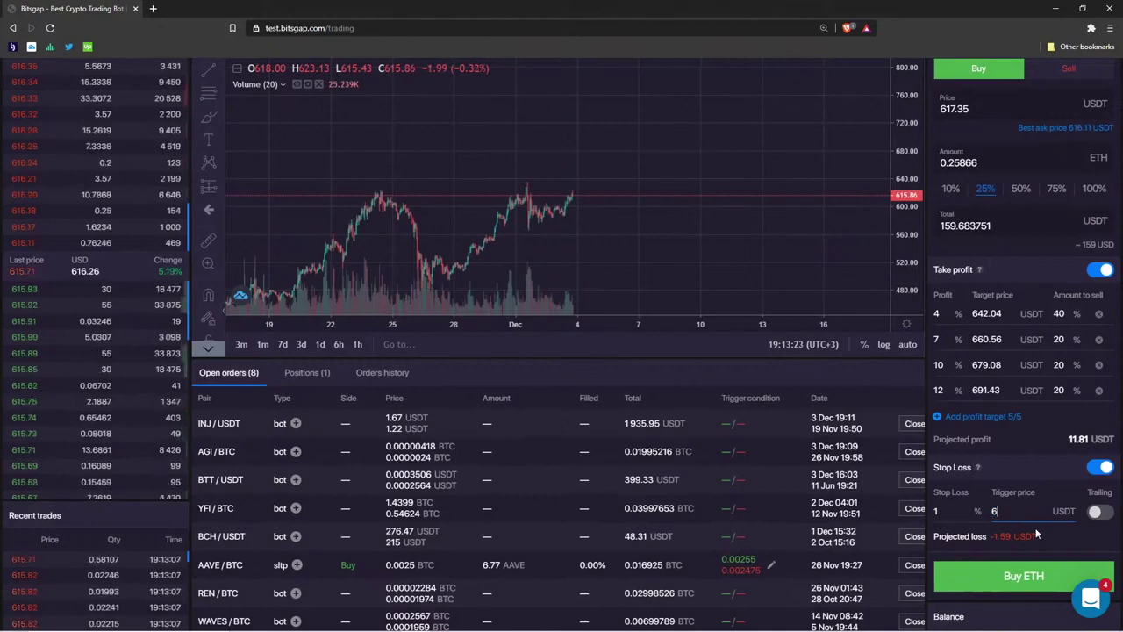
type("00.06")
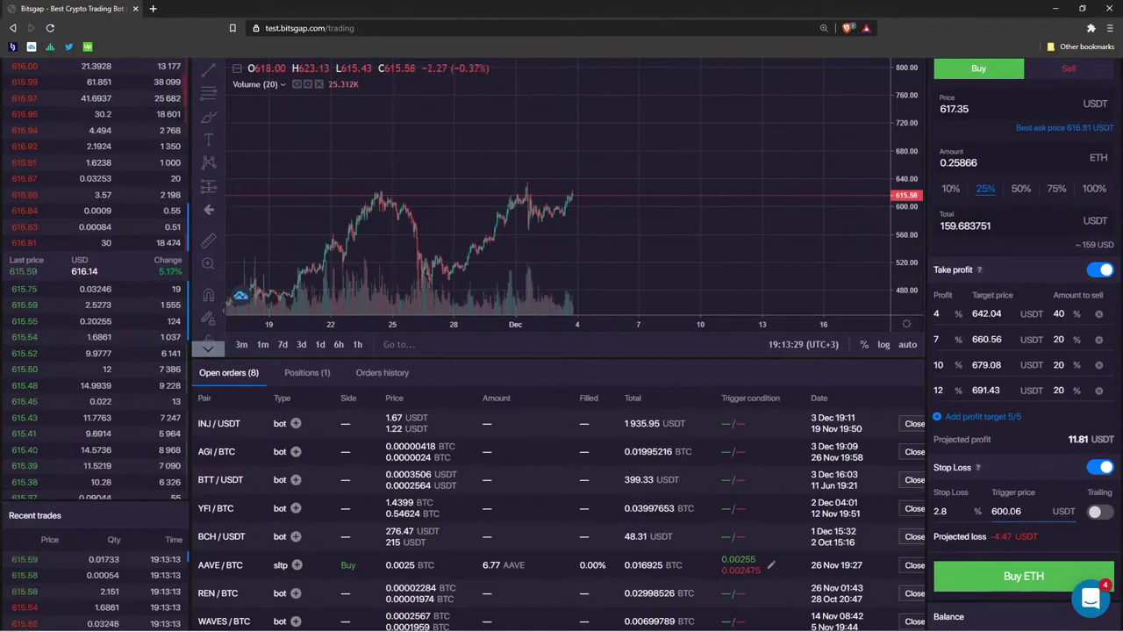
left_click_drag(1023, 511, 989, 512)
type("596.97")
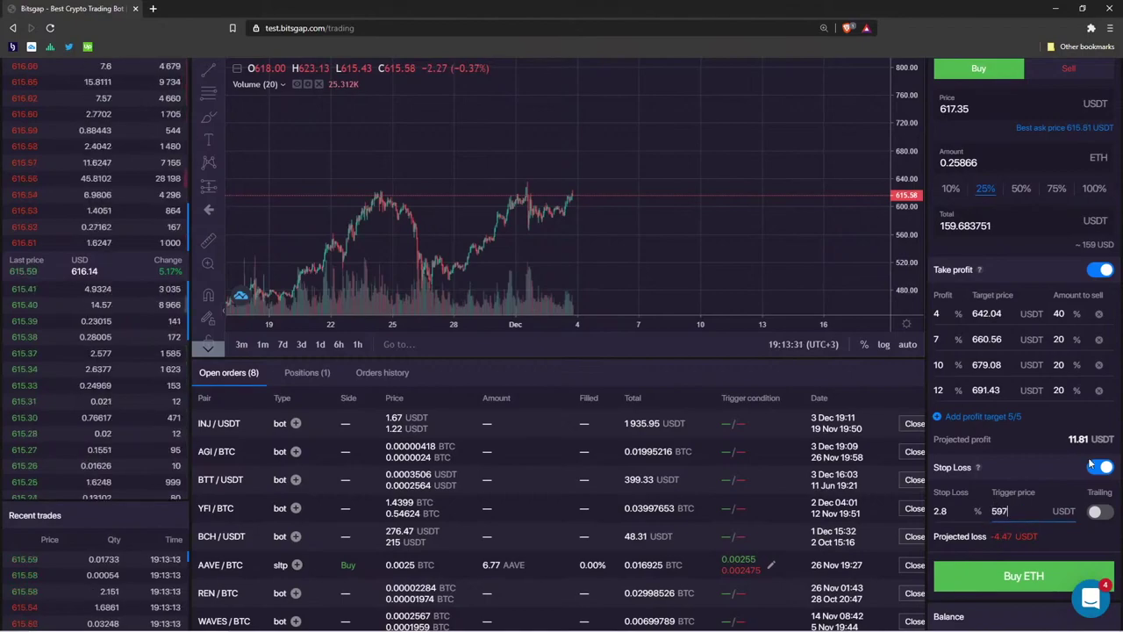
Compare the ETH buy order's projected profit with its projected loss and stop-loss trigger price
left_click_drag(989, 536, 1014, 536)
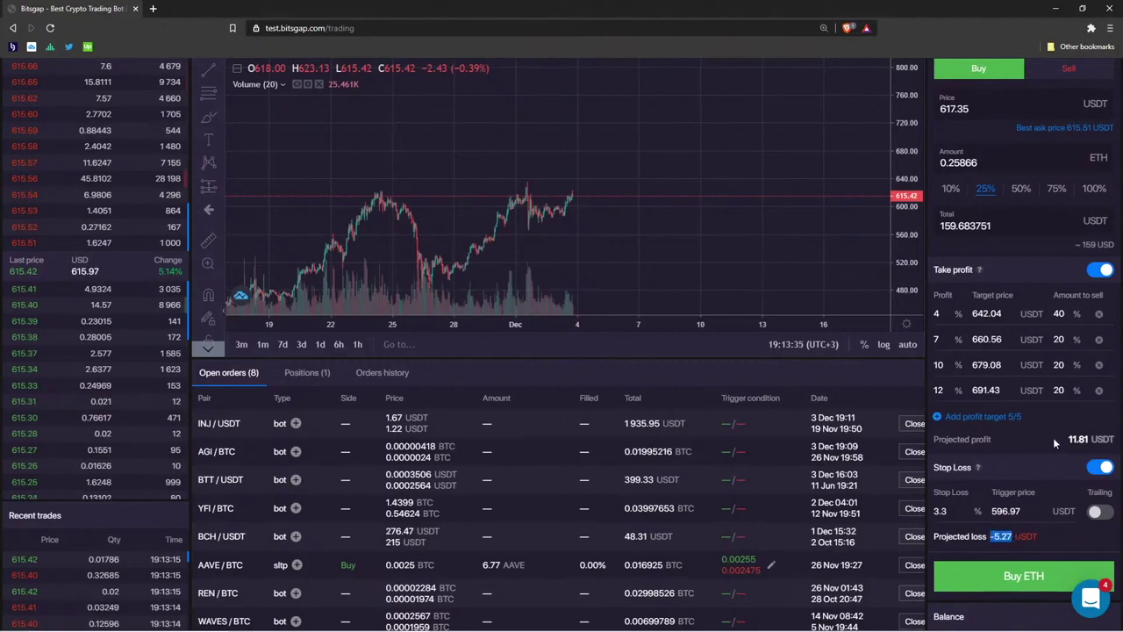
left_click_drag(1067, 439, 1089, 439)
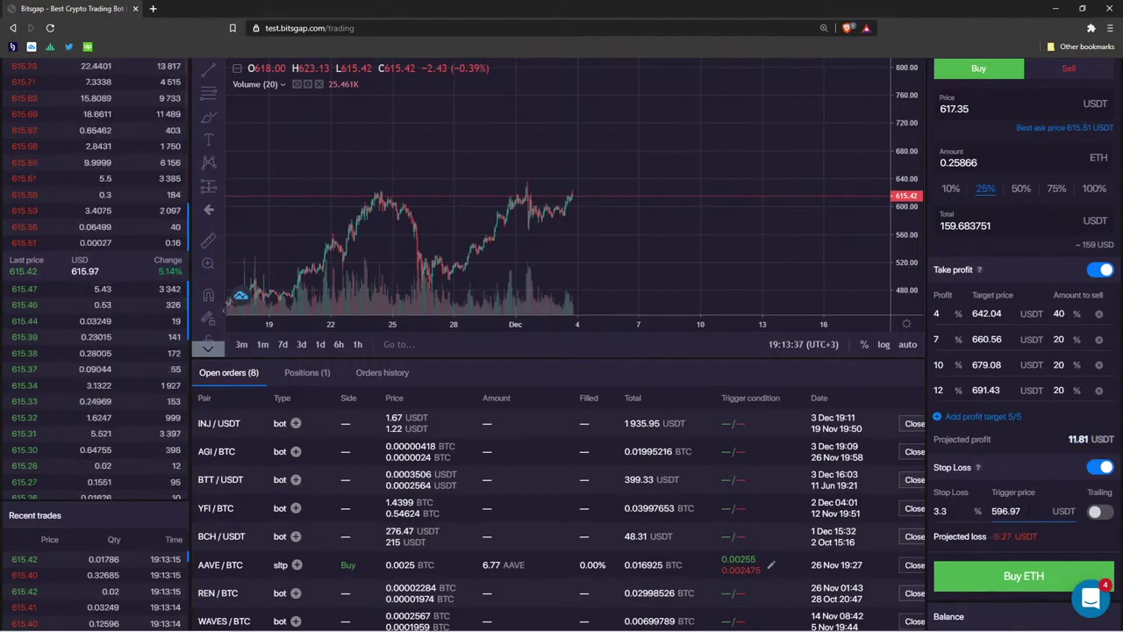
left_click_drag(1022, 510, 990, 511)
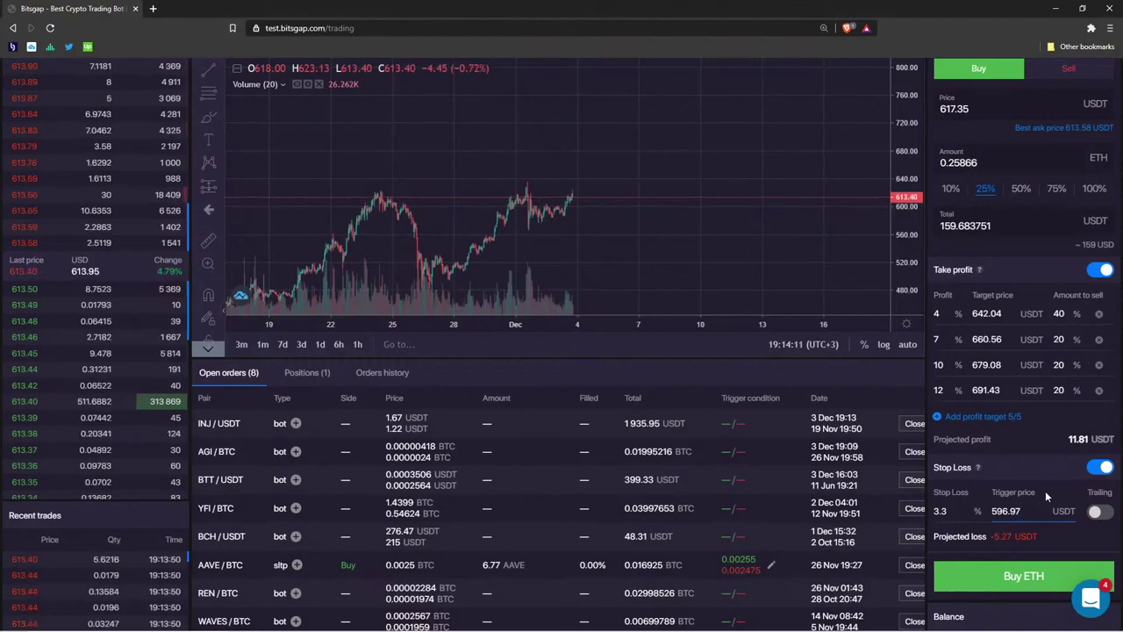
left_click_drag(1092, 438, 1065, 441)
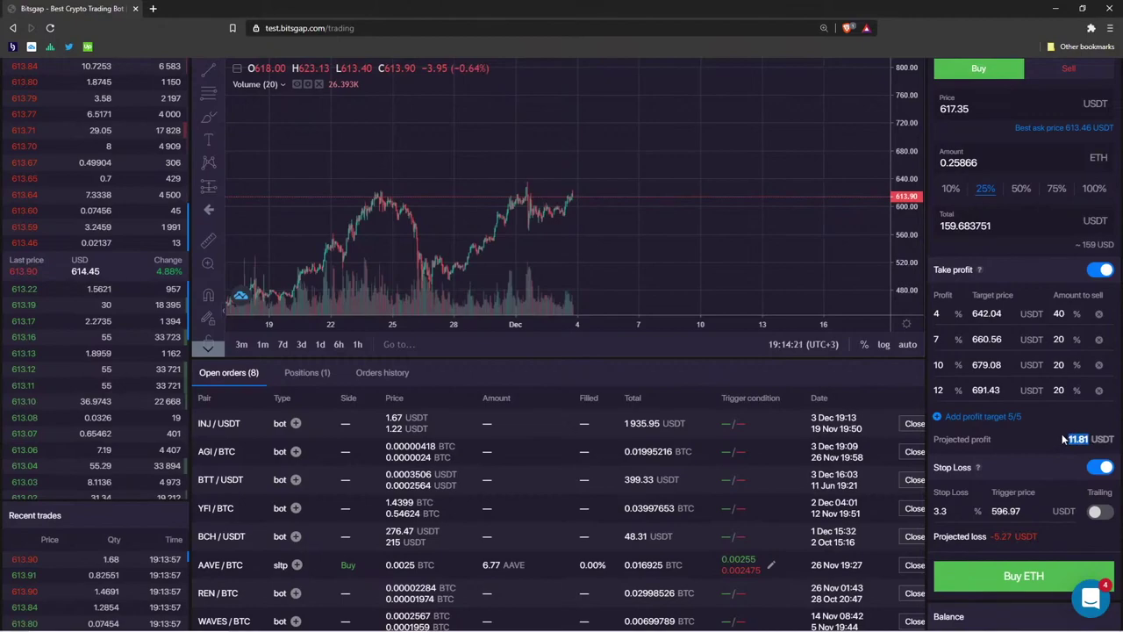
triple_click(1016, 535)
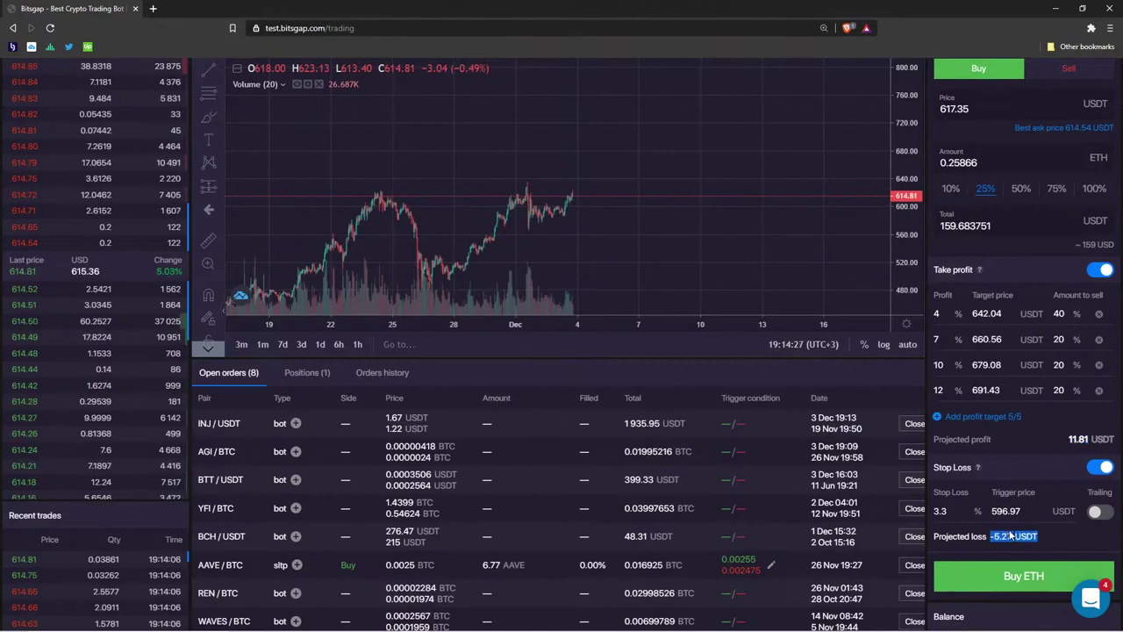
left_click(886, 209)
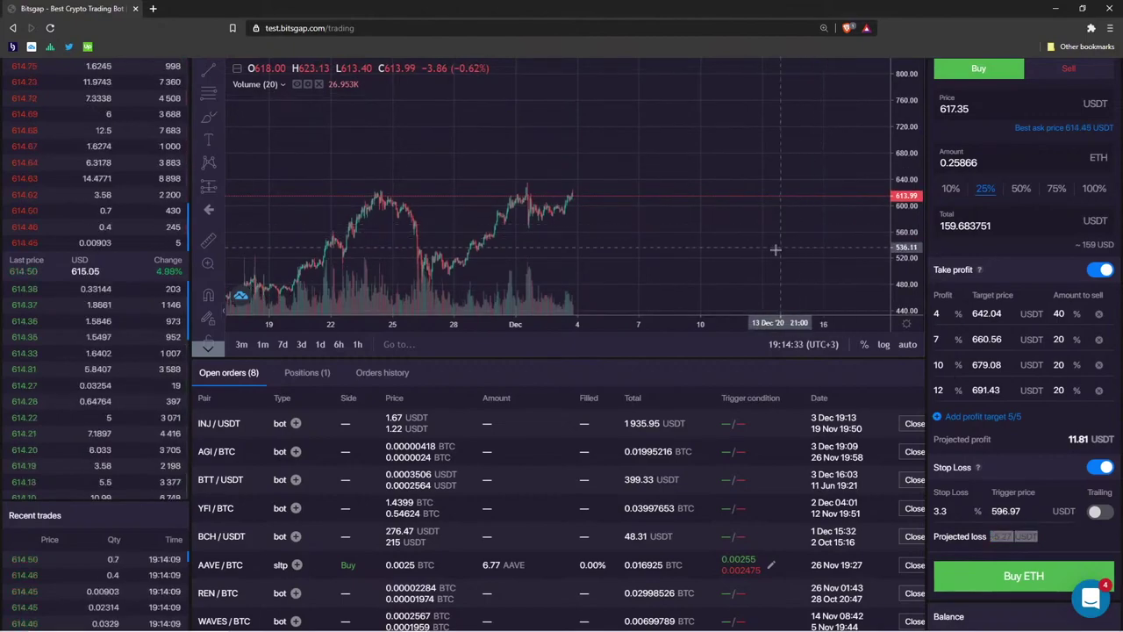
left_click_drag(778, 248, 742, 225)
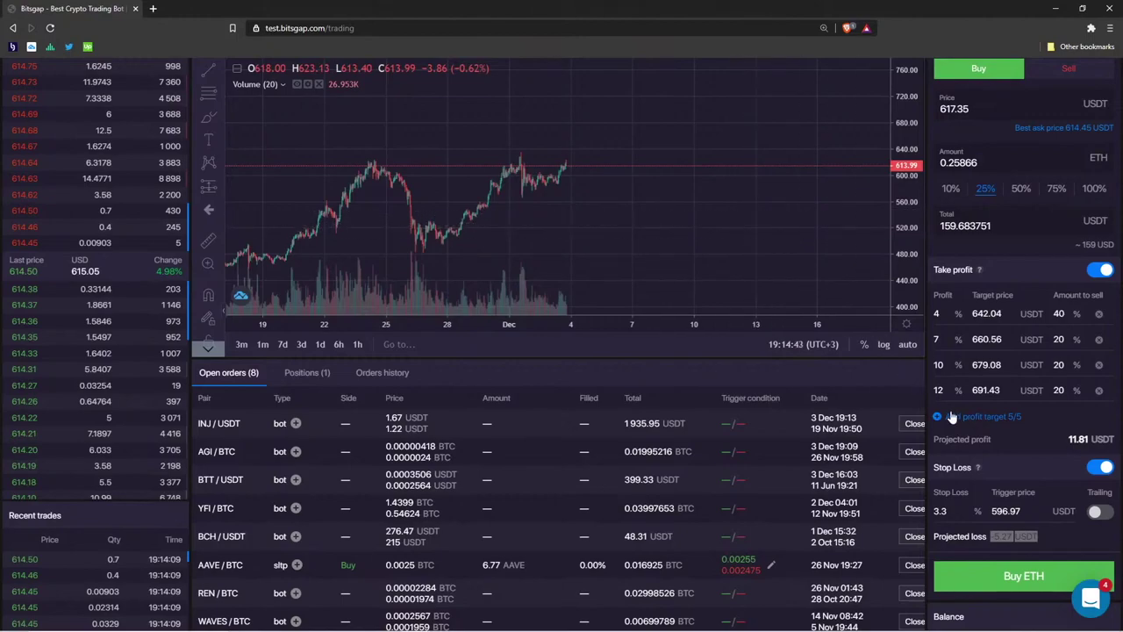
Set the ETH buy order's limit price to 605 USDT and place the order
scroll(947, 414, "up", 3)
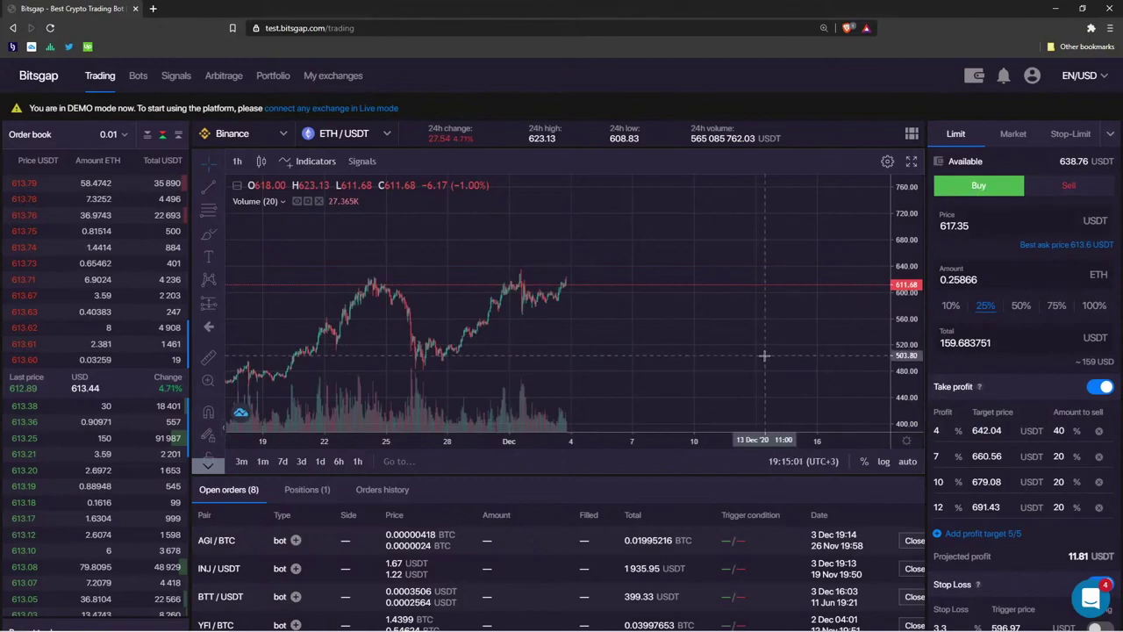
key("Tab")
type("6")
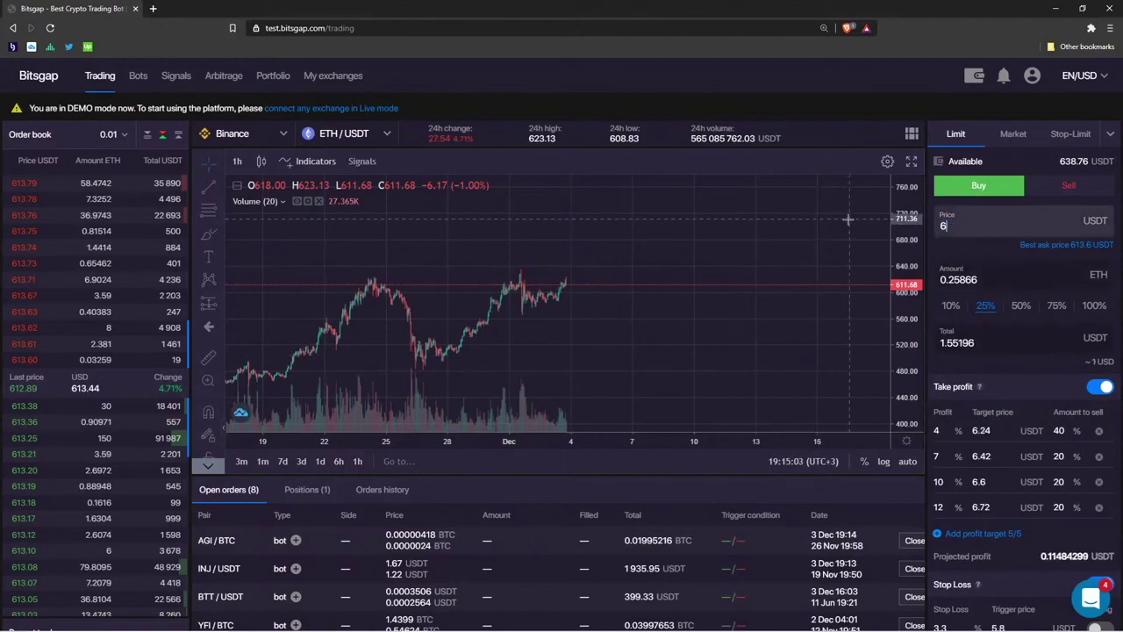
type("005")
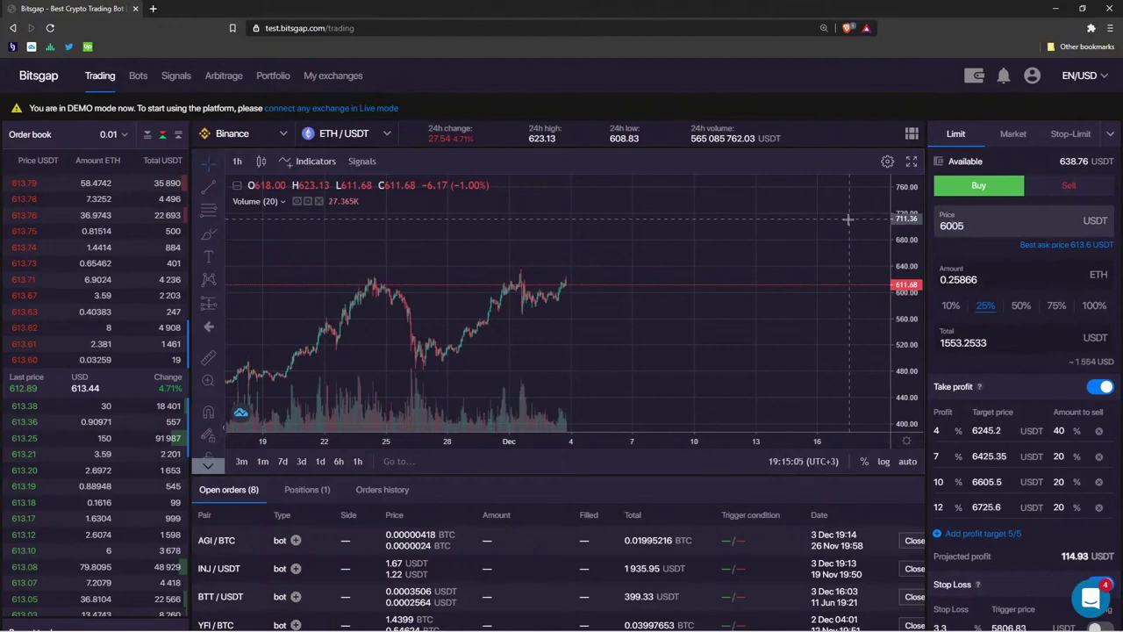
key("BackSpace")
key("BackSpace")
type("5")
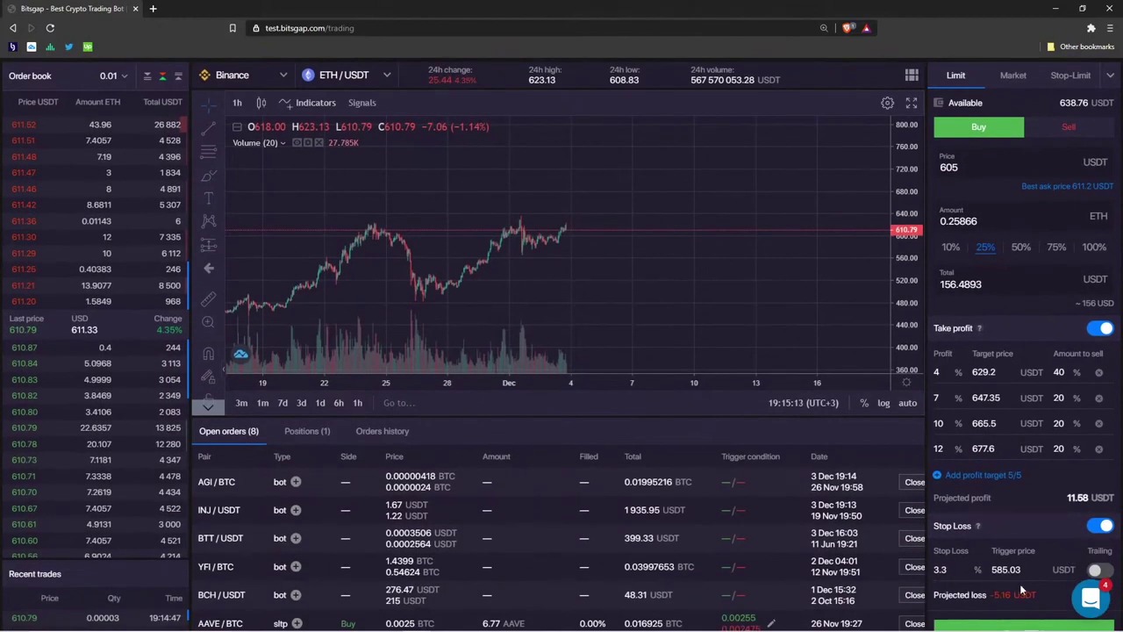
scroll(1009, 544, "down", 2)
left_click(1050, 519)
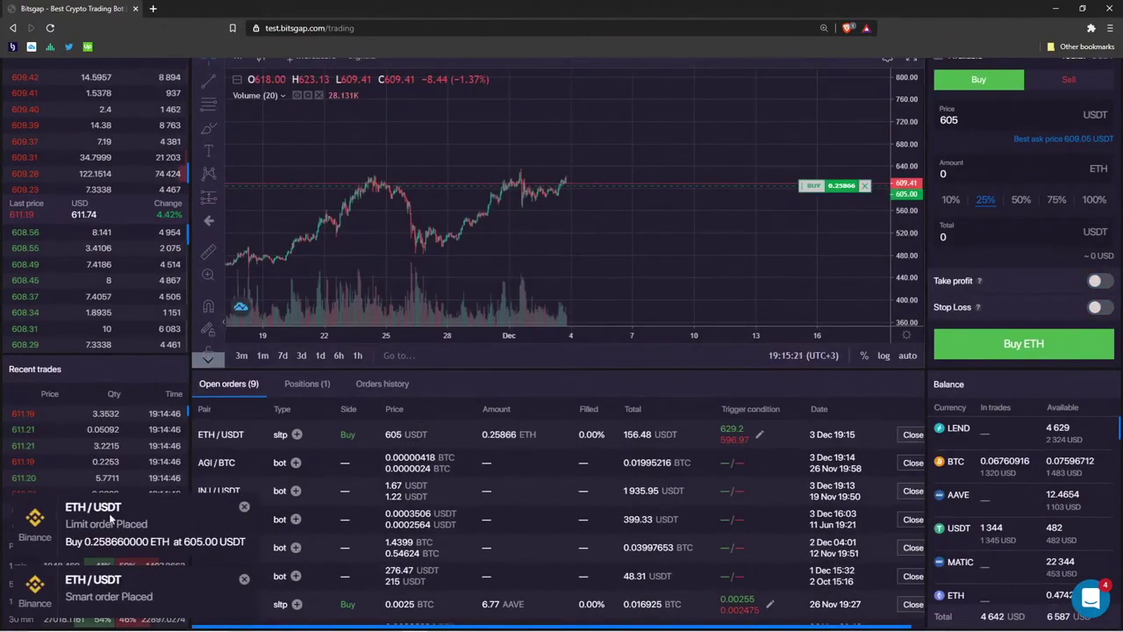
View the open positions and return to the list of open orders
left_click(307, 386)
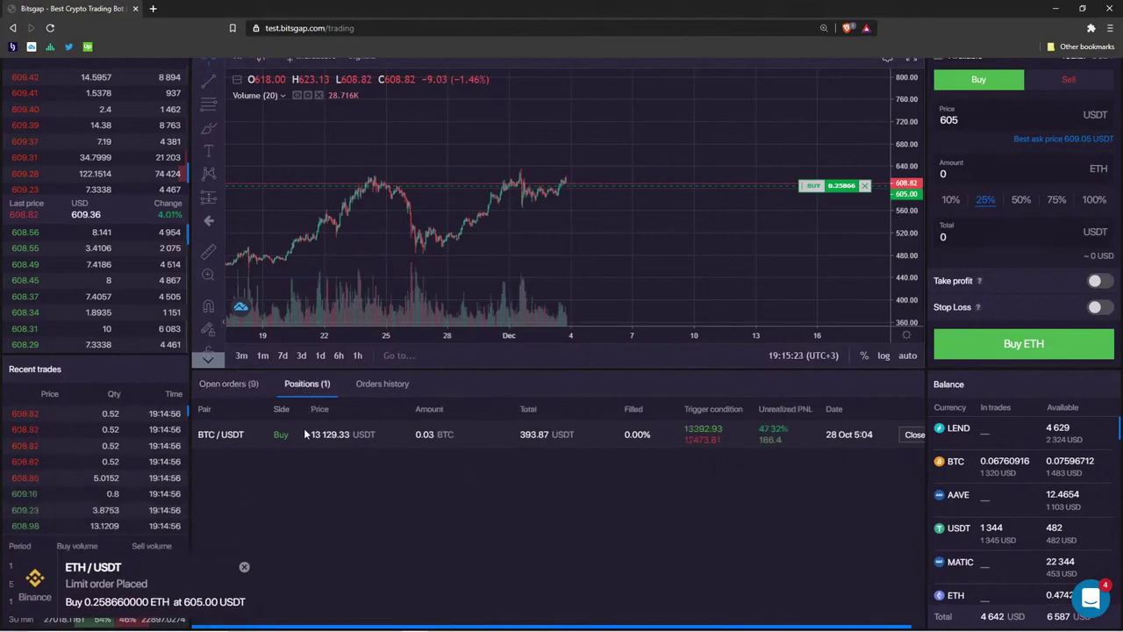
left_click(244, 393)
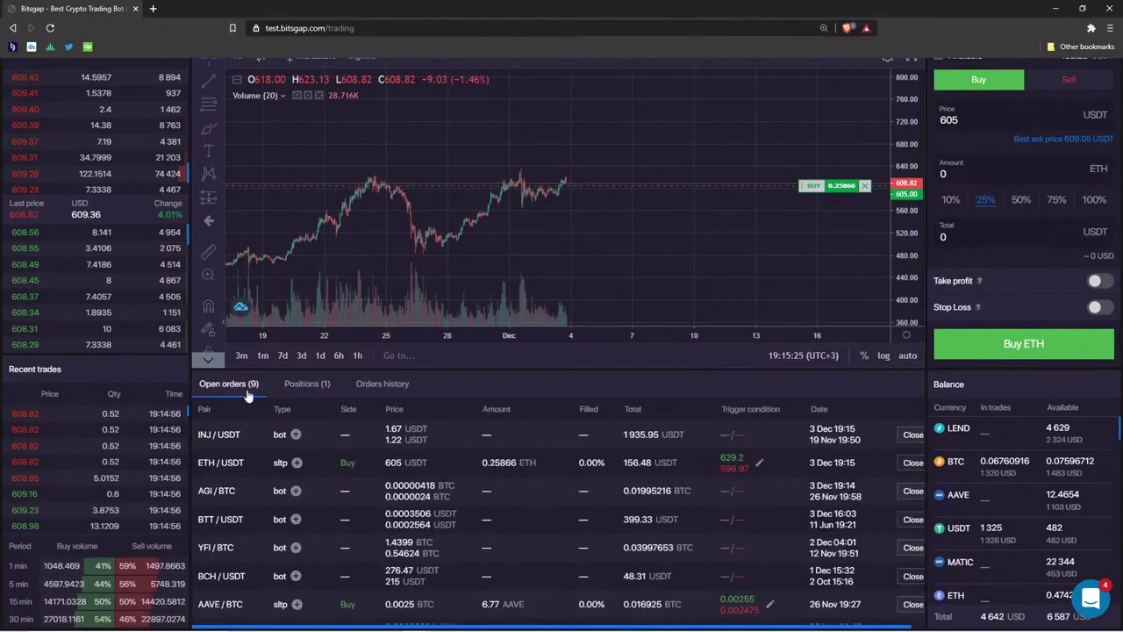
scroll(259, 424, "up", 1)
scroll(256, 476, "down", 1)
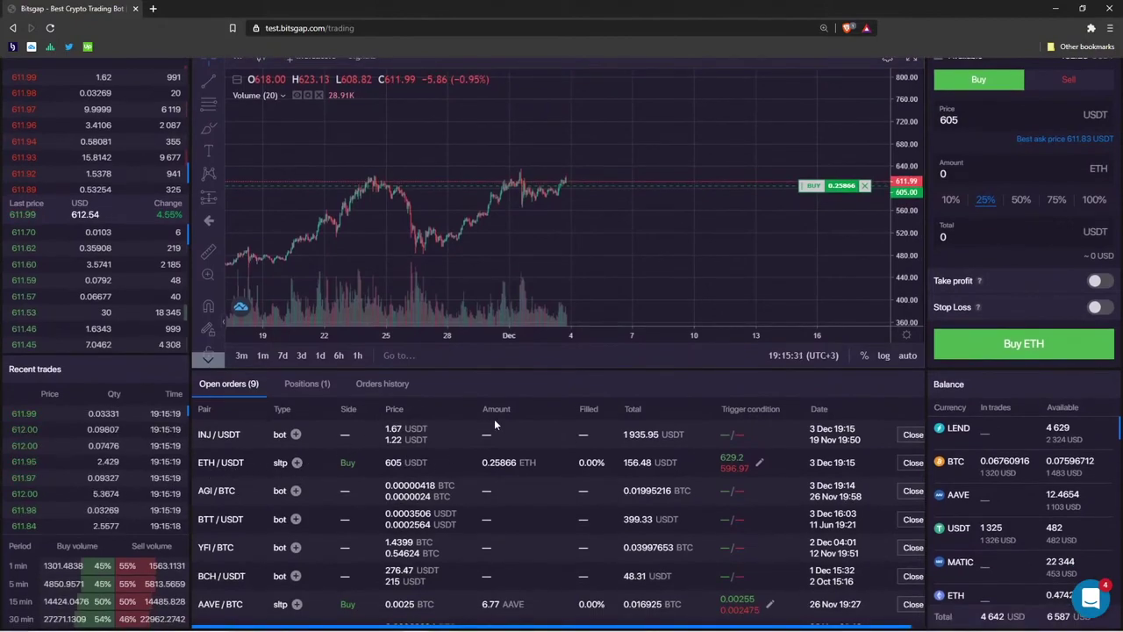
Expand the ETH/USDT sltp order in the open orders and review its individual stop-loss and take-profit orders
mouse_move(297, 465)
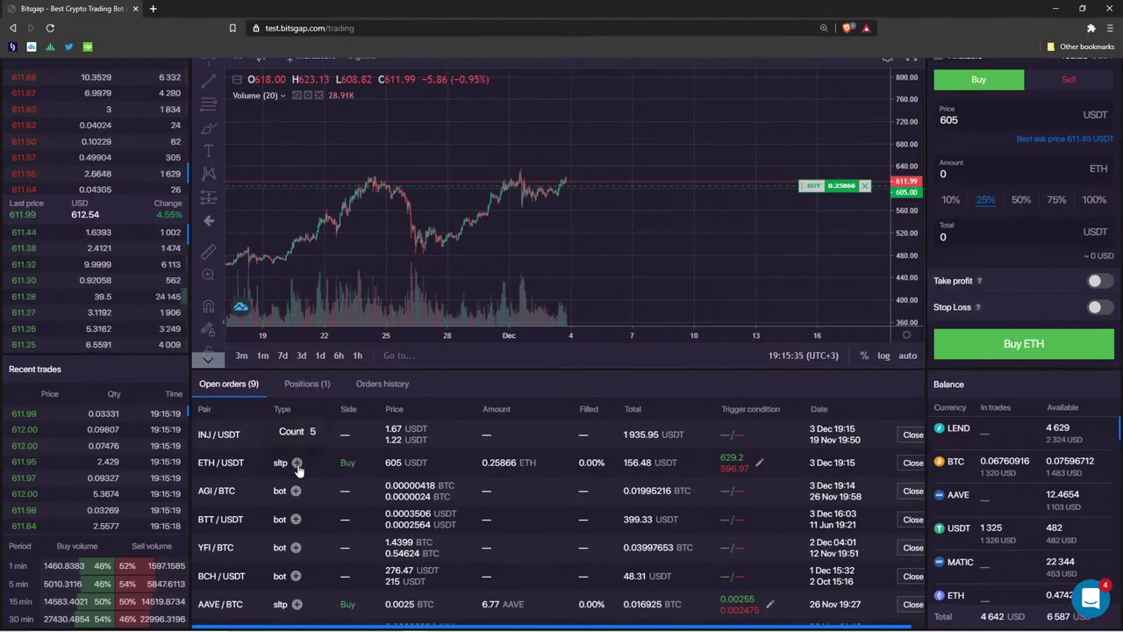
left_click(298, 463)
scroll(314, 472, "down", 1)
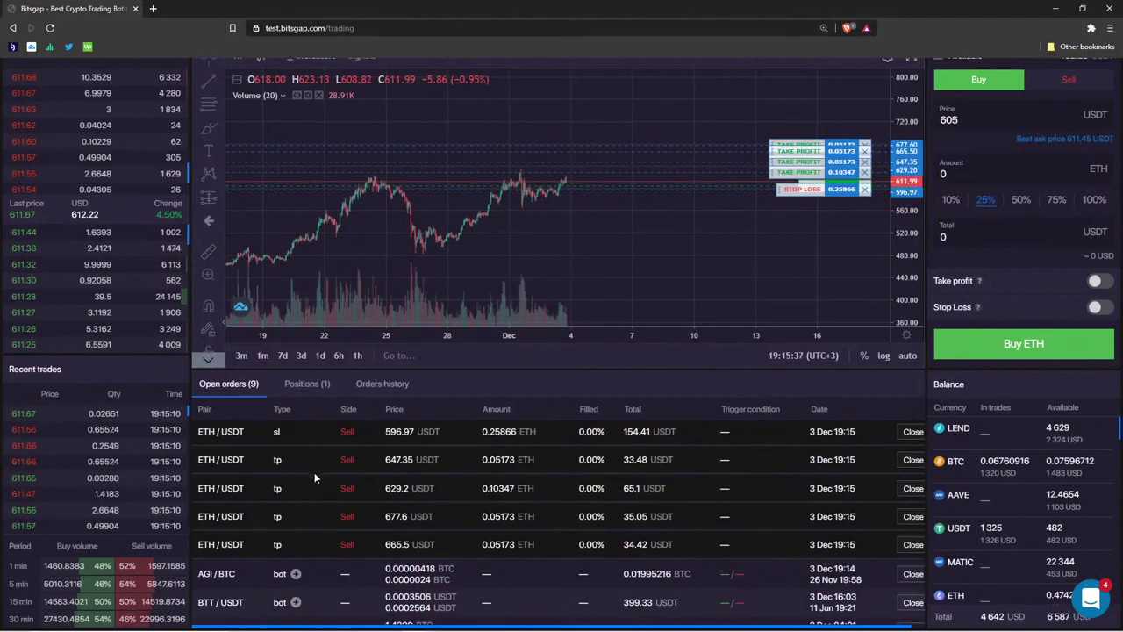
scroll(302, 492, "up", 1)
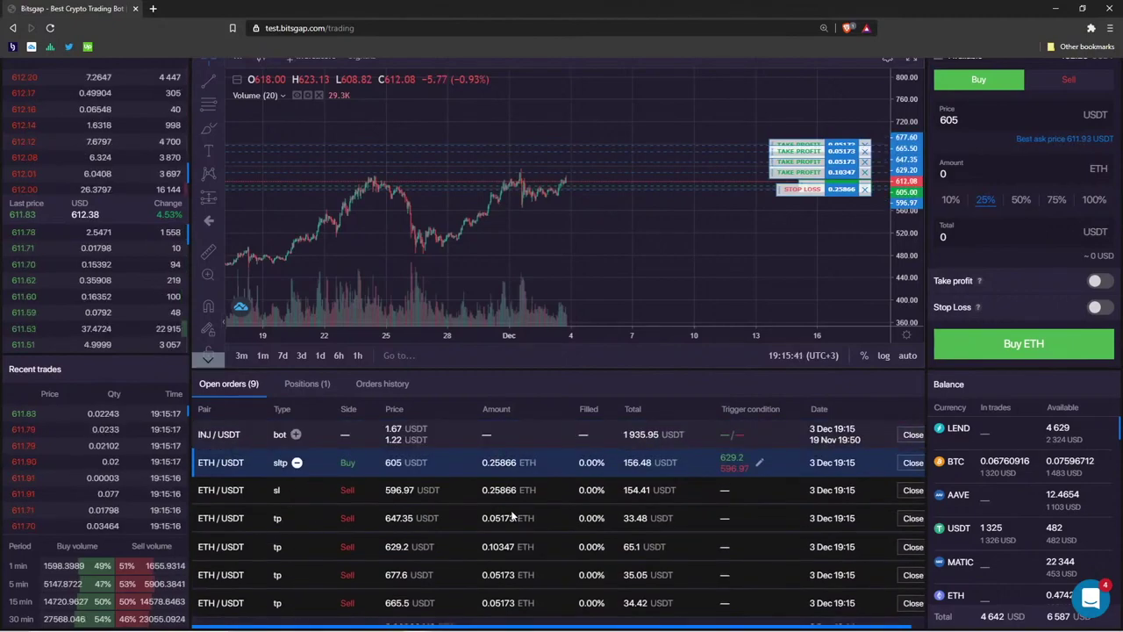
scroll(513, 518, "right", 1)
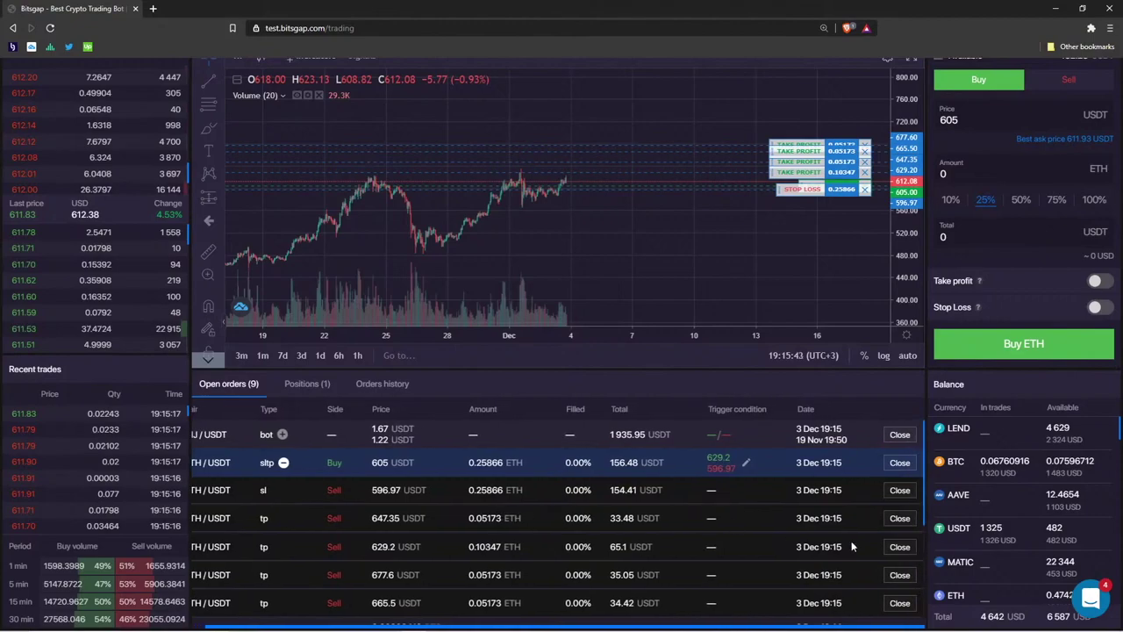
Open the ETH/USDT limit buy order's details for editing and examine the profit percentages of its first two targets
left_click(747, 463)
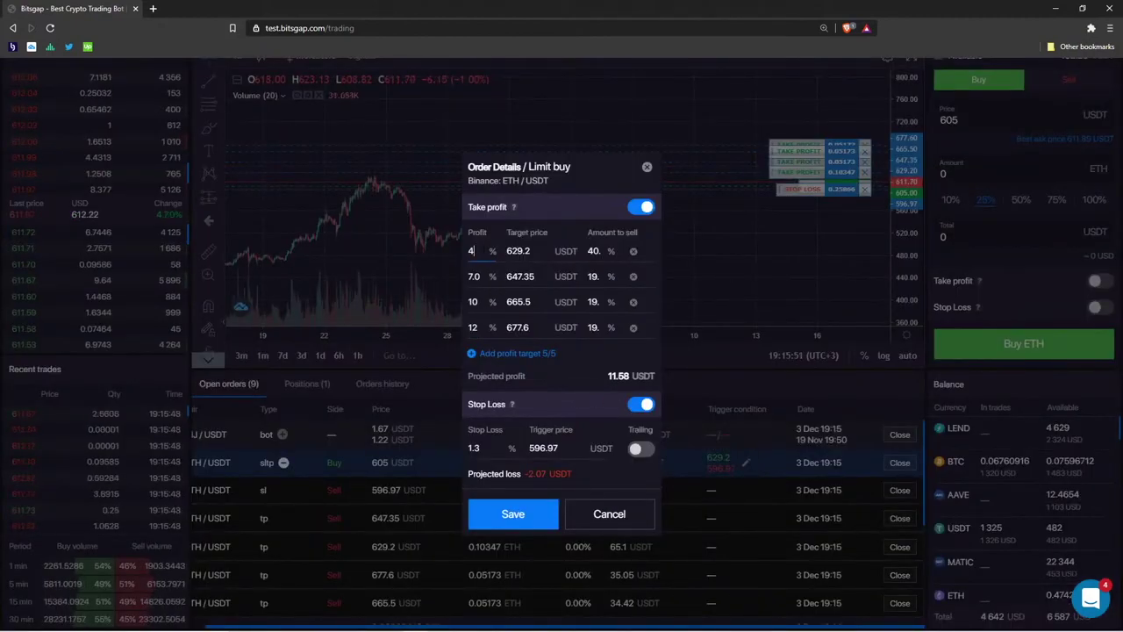
double_click(471, 251)
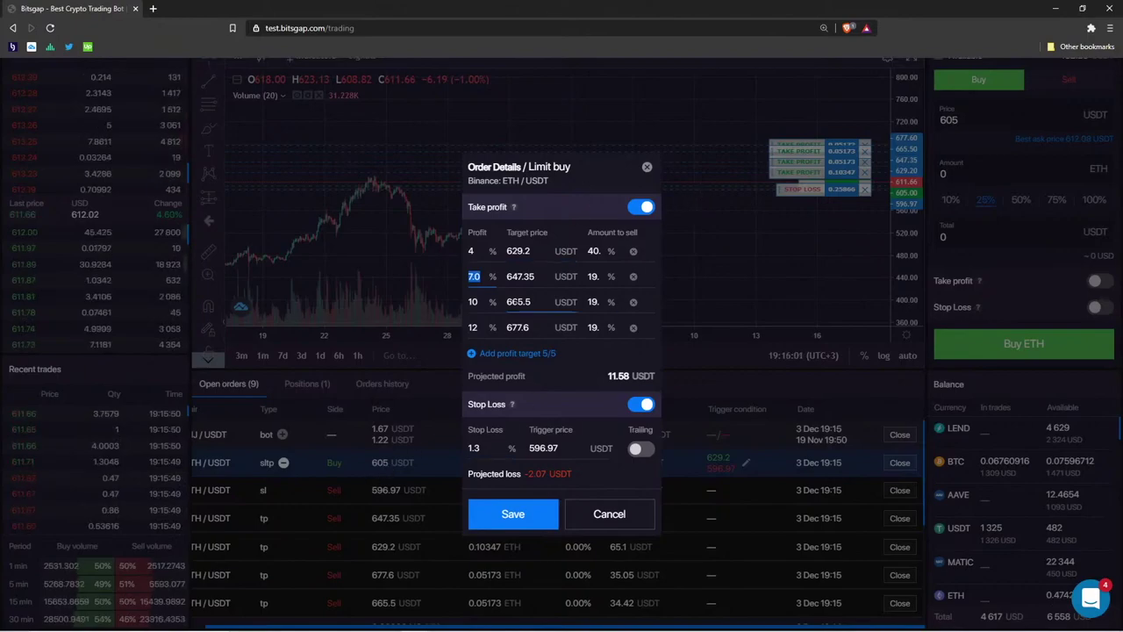
key("Right")
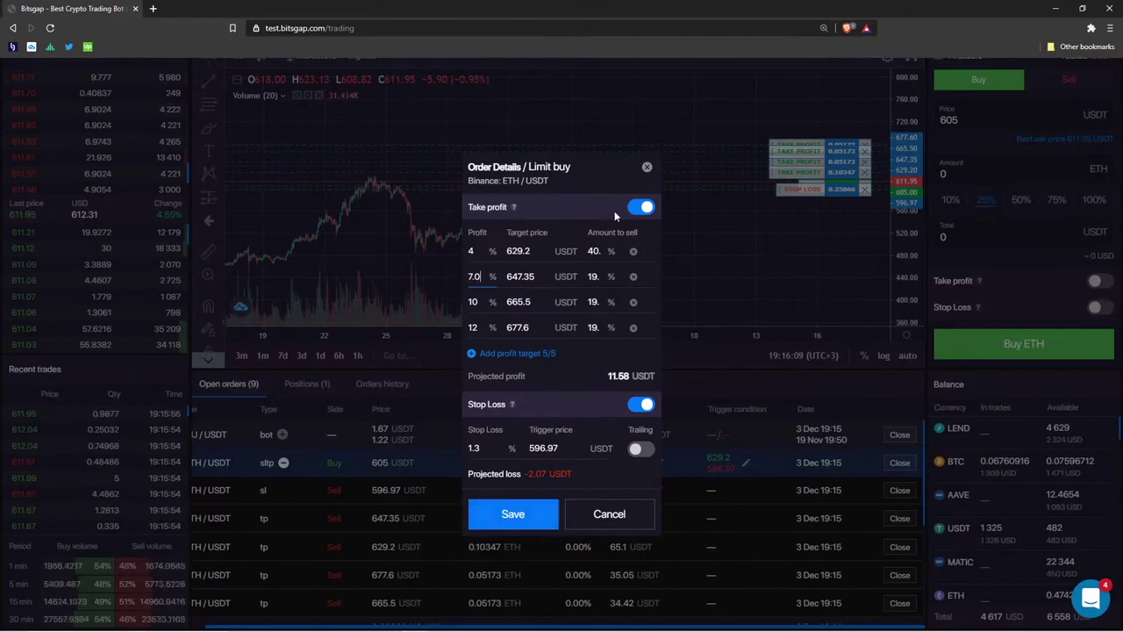
Disable Take profit in the order details, reset Stop Loss to 1% by switching it off and on, and save
left_click(645, 207)
left_click(643, 319)
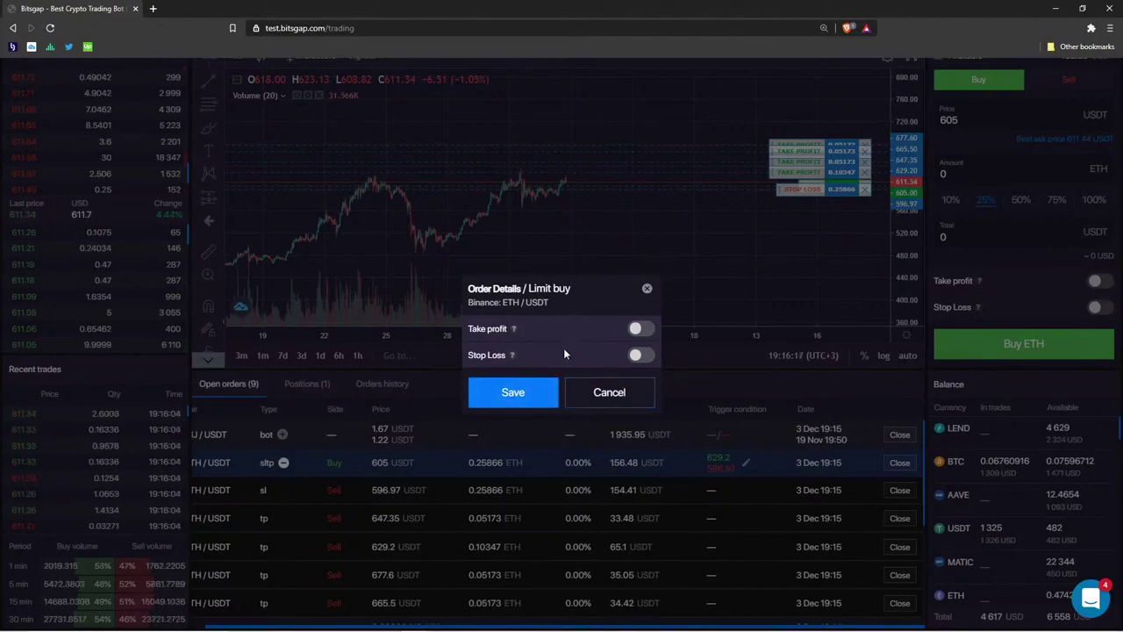
left_click(637, 354)
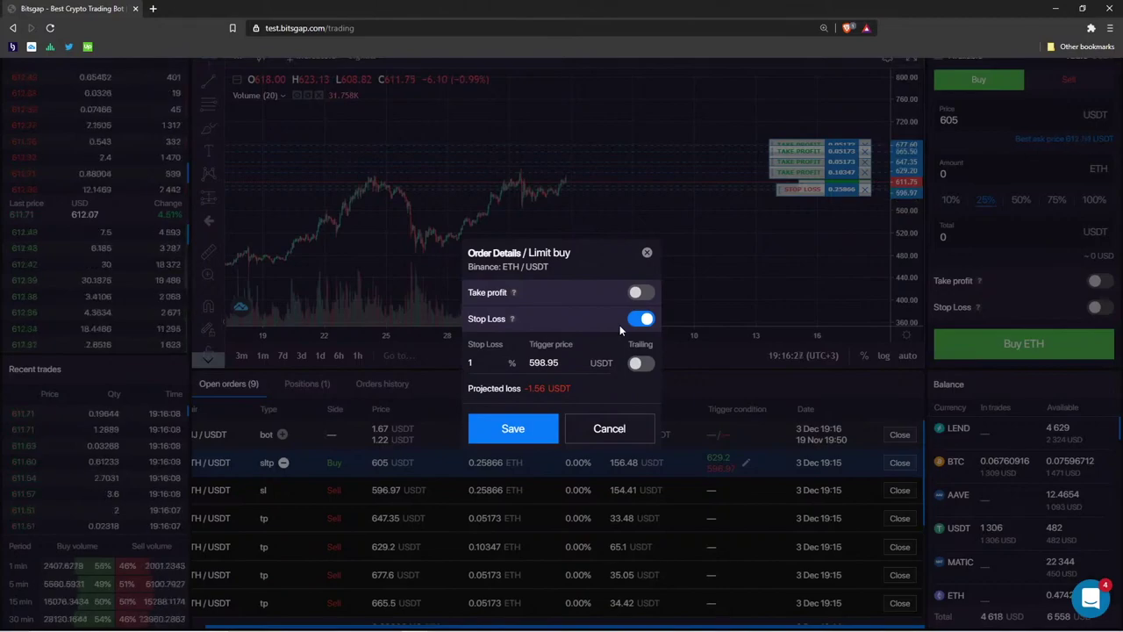
left_click(534, 431)
scroll(780, 443, "up", 2)
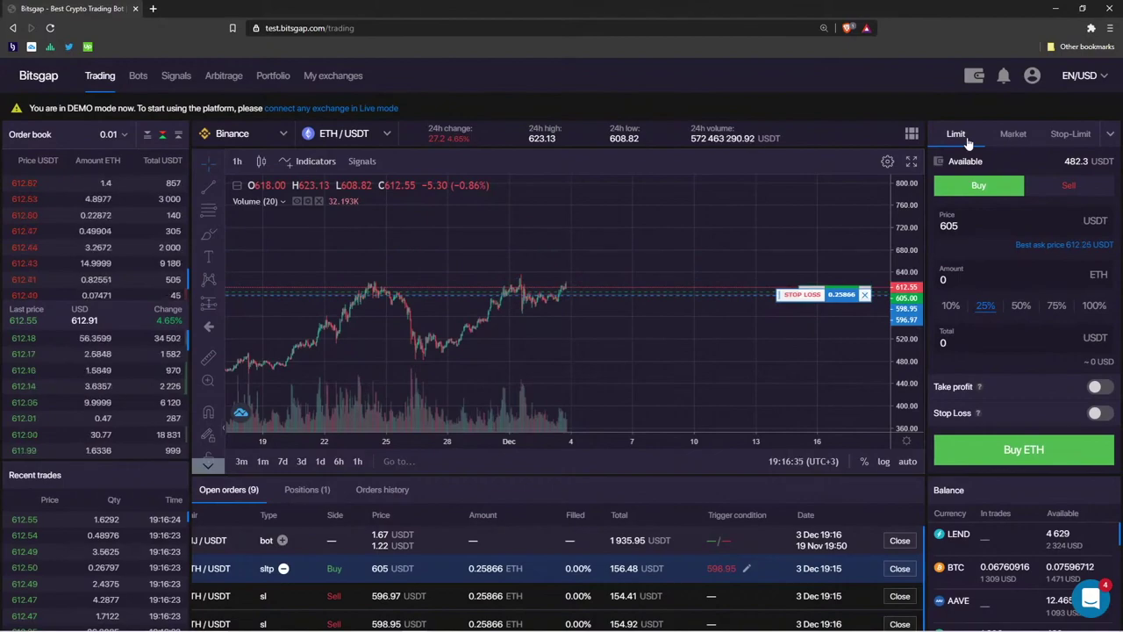
Look at the Stop-Limit order form and the additional order types, and choose TWAP
left_click(1071, 133)
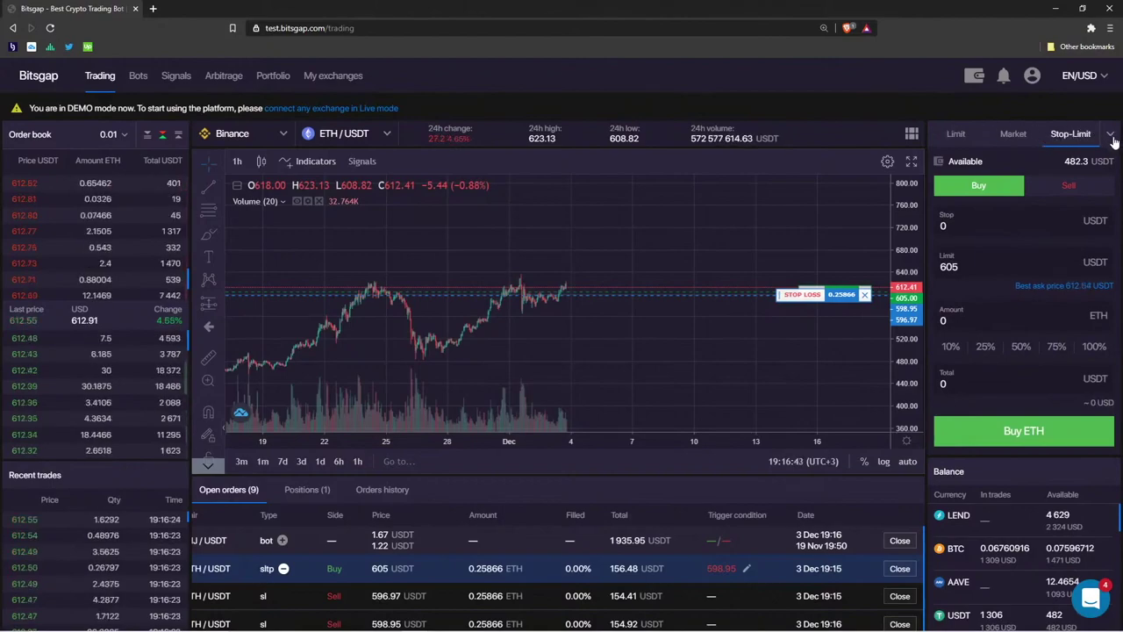
left_click(1110, 138)
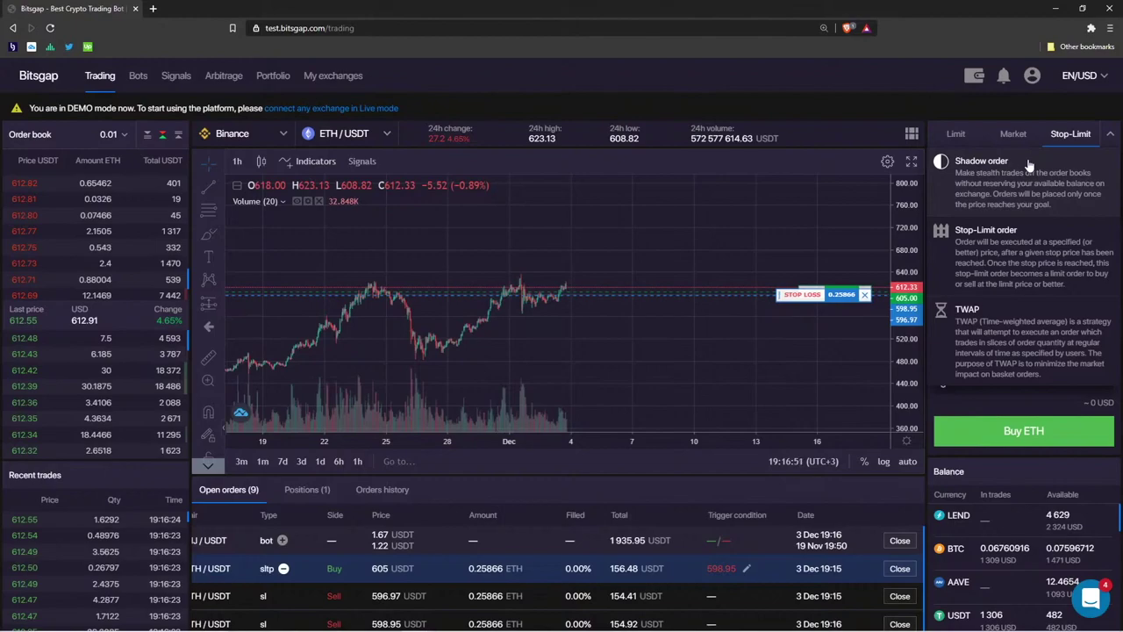
left_click(1000, 308)
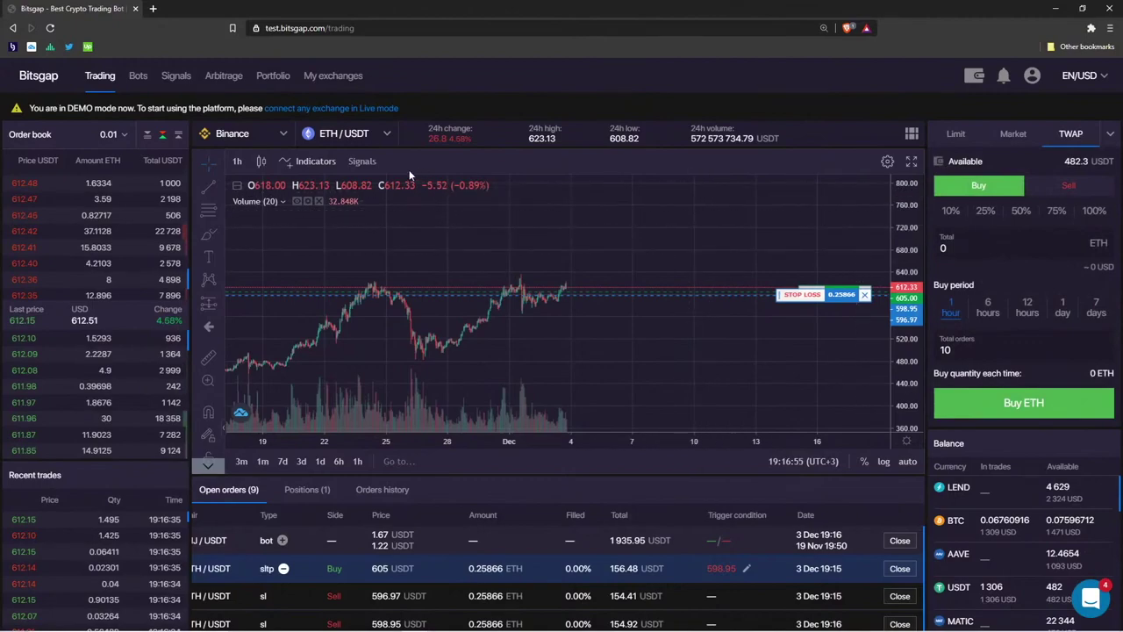
Change the trading pair to AAVE / USDT and turn on automatic scaling of the price chart
left_click(338, 133)
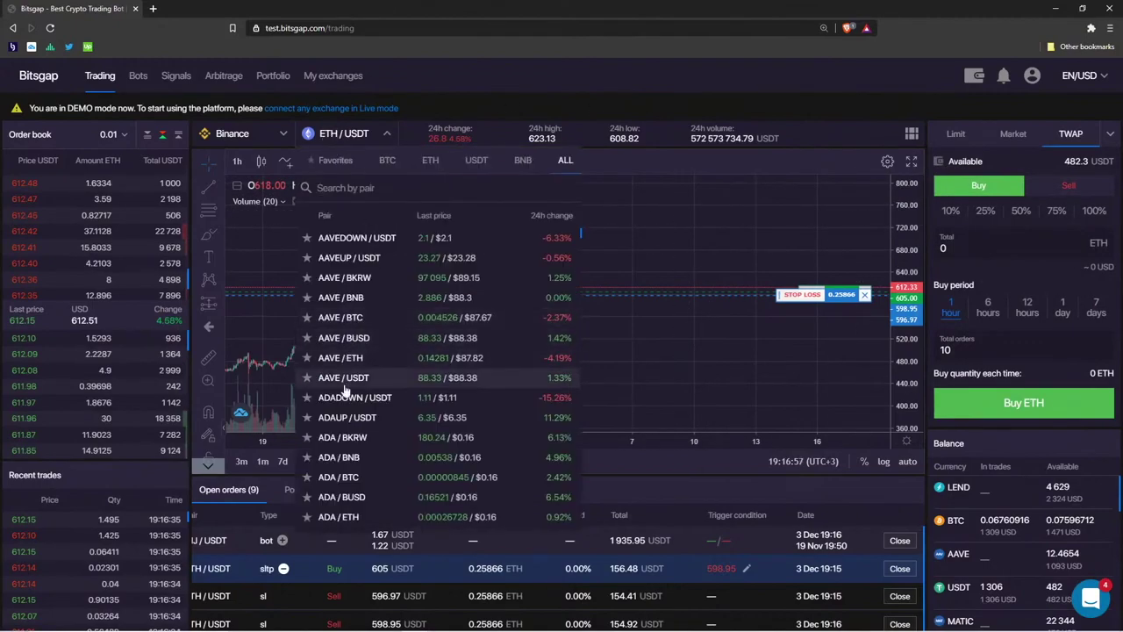
left_click(346, 378)
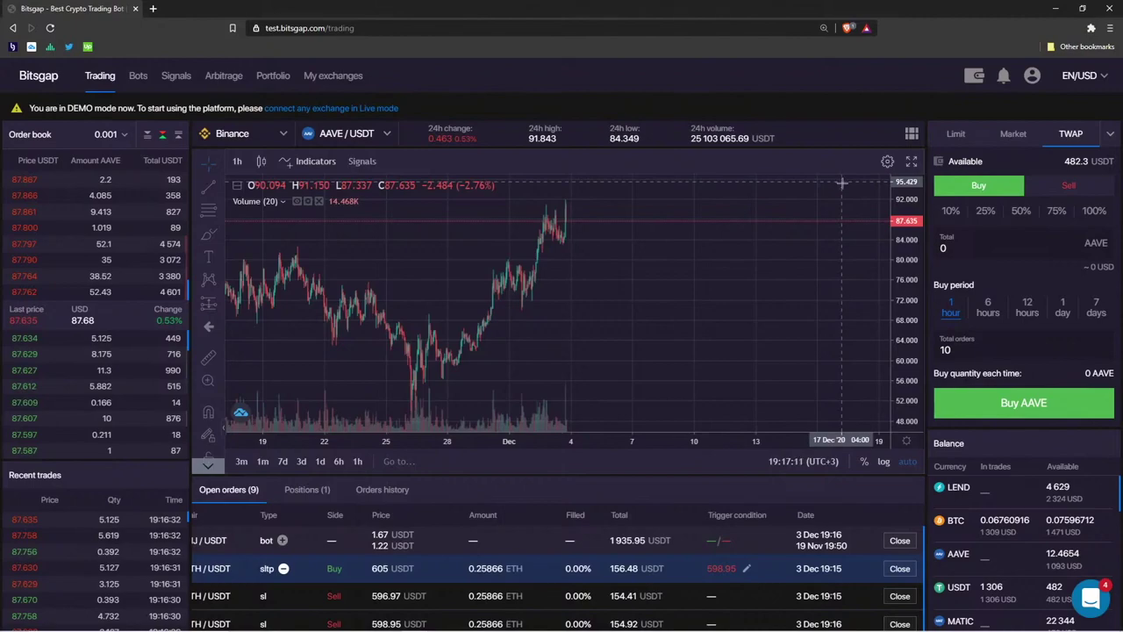
left_click(907, 460)
Set up the TWAP buy order with a total of 4000 AAVE, a 6-hour buy period and 50 total orders
left_click(944, 248)
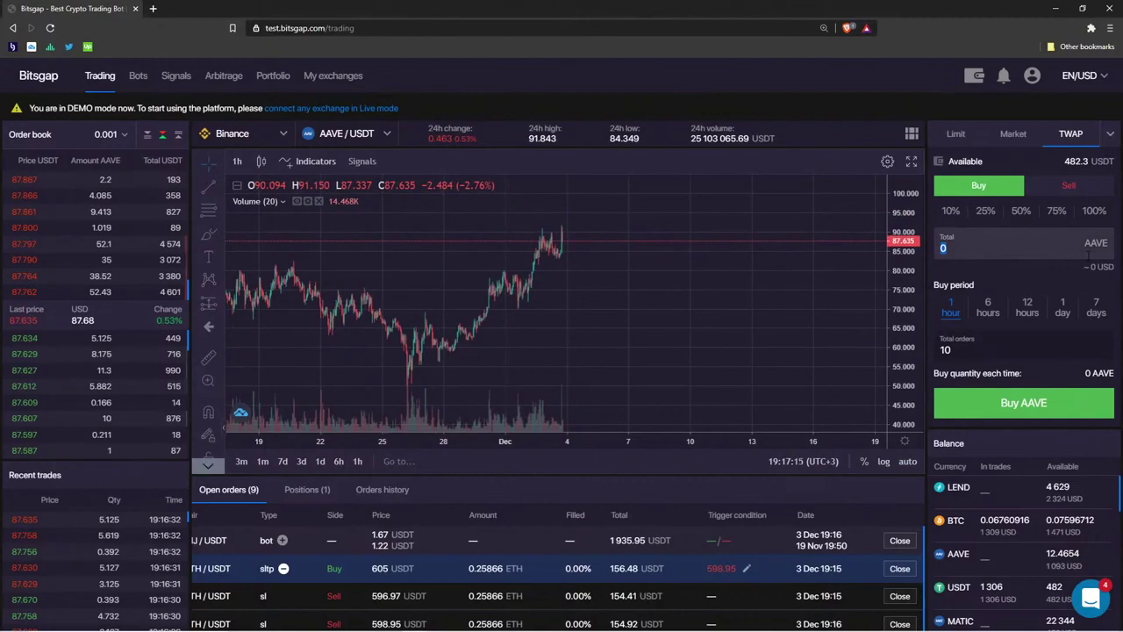
type("4000")
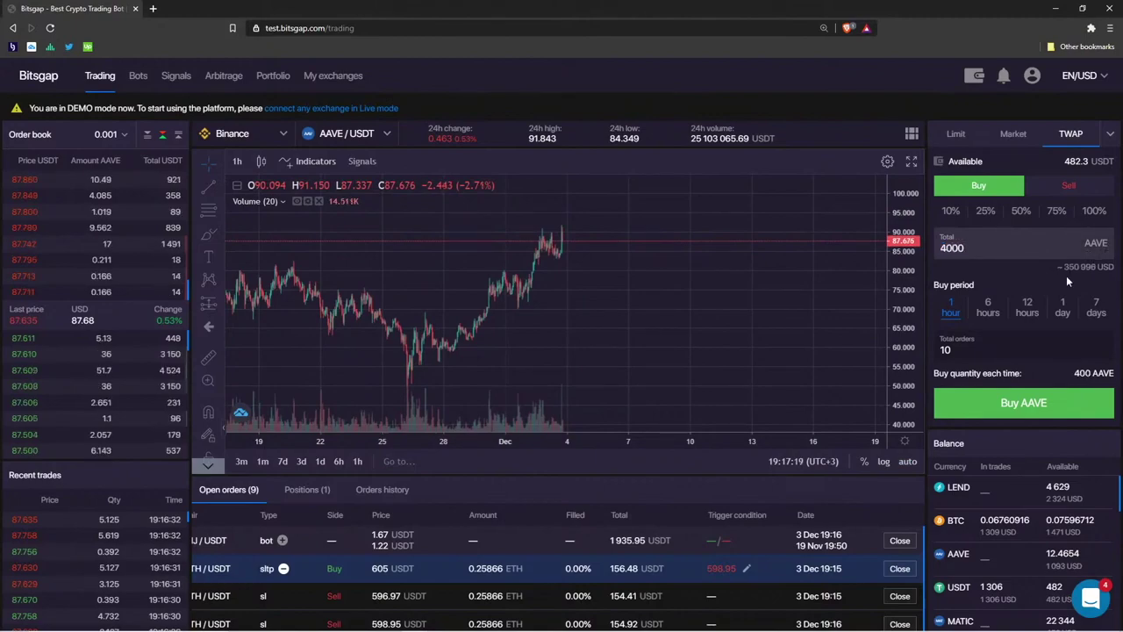
left_click(988, 307)
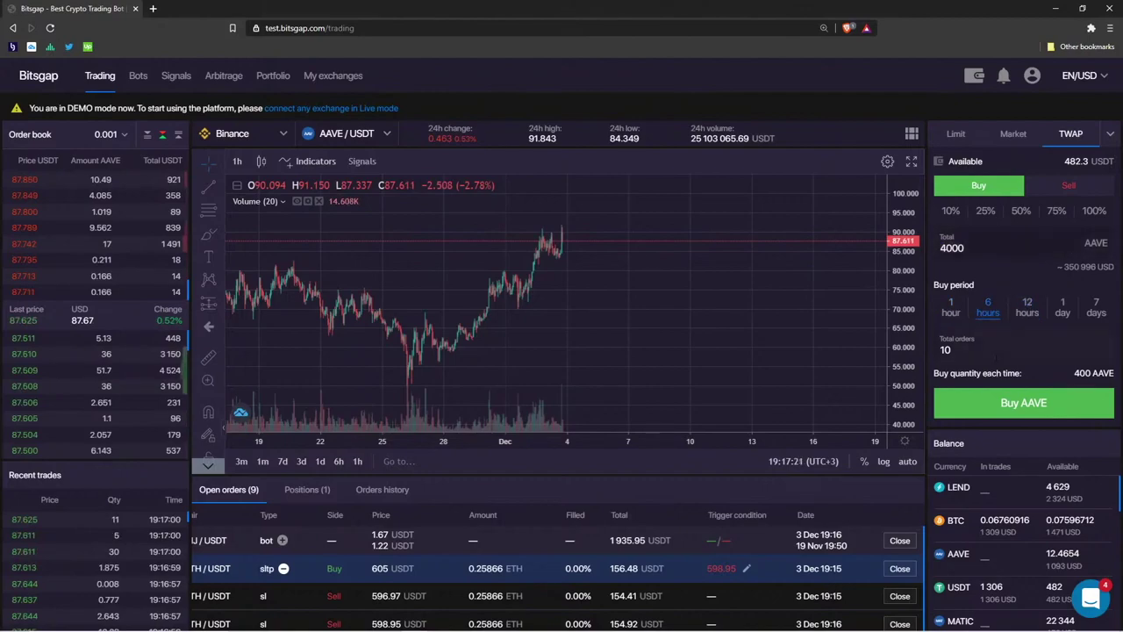
left_click(1018, 349)
type("50")
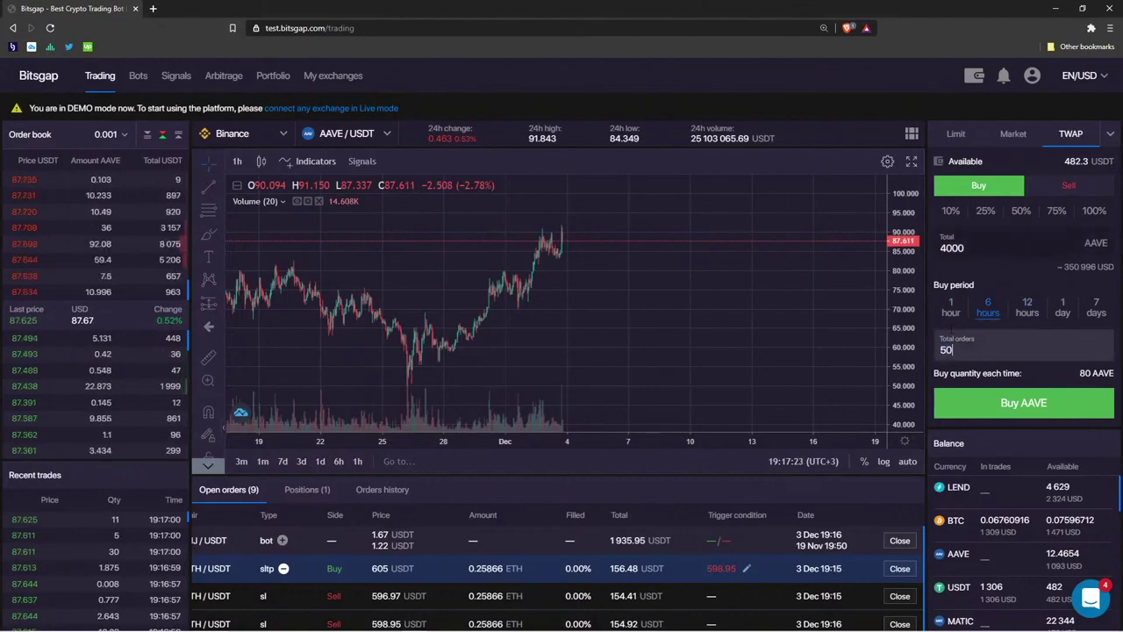
left_click(986, 274)
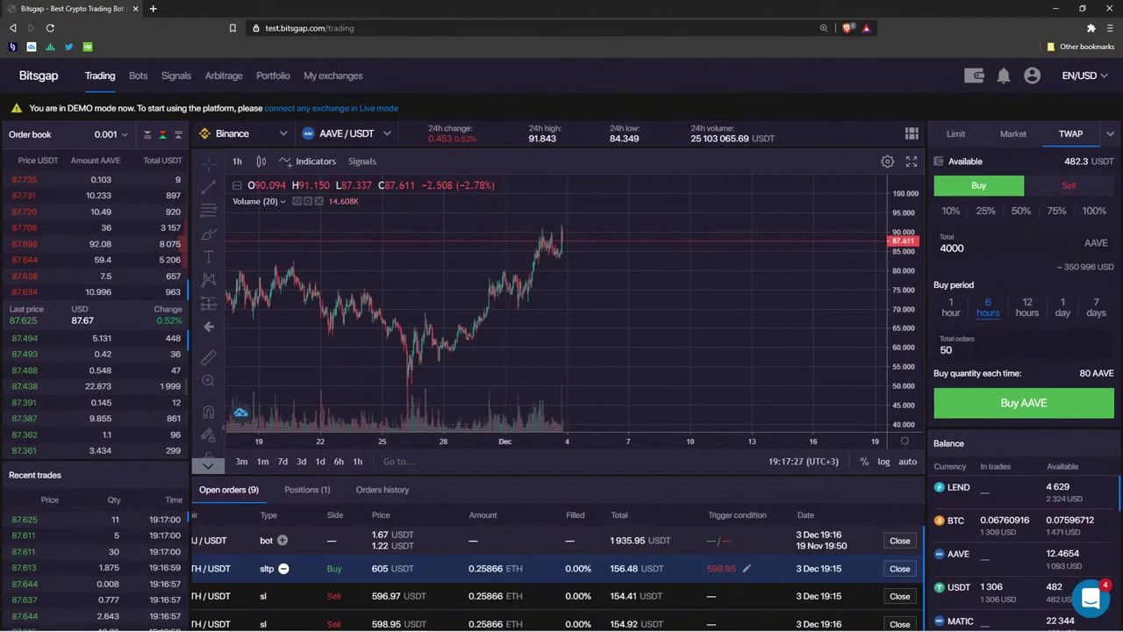
Switch the TWAP order to Sell, set its total to 400000 AAVE and examine the USD equivalent
left_click(1052, 187)
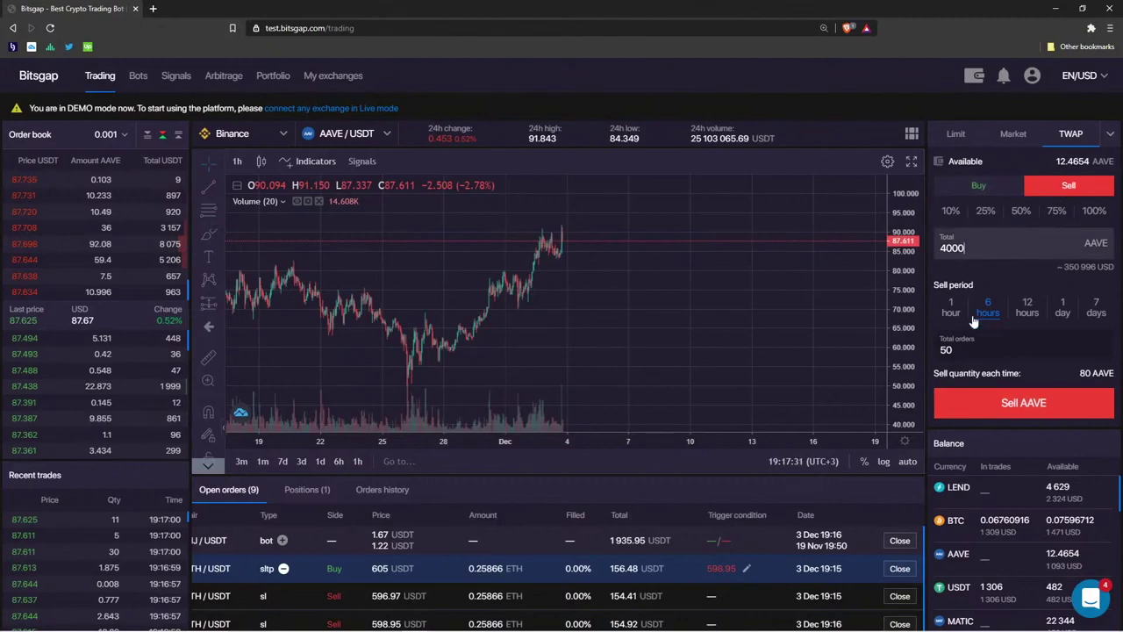
left_click(983, 347)
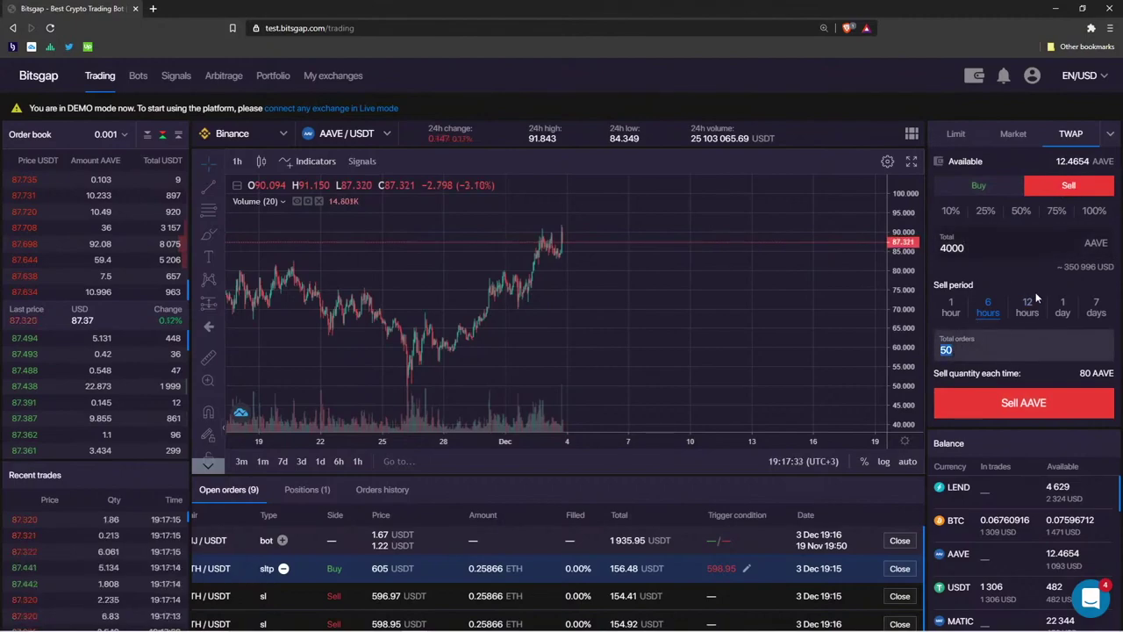
left_click(1012, 233)
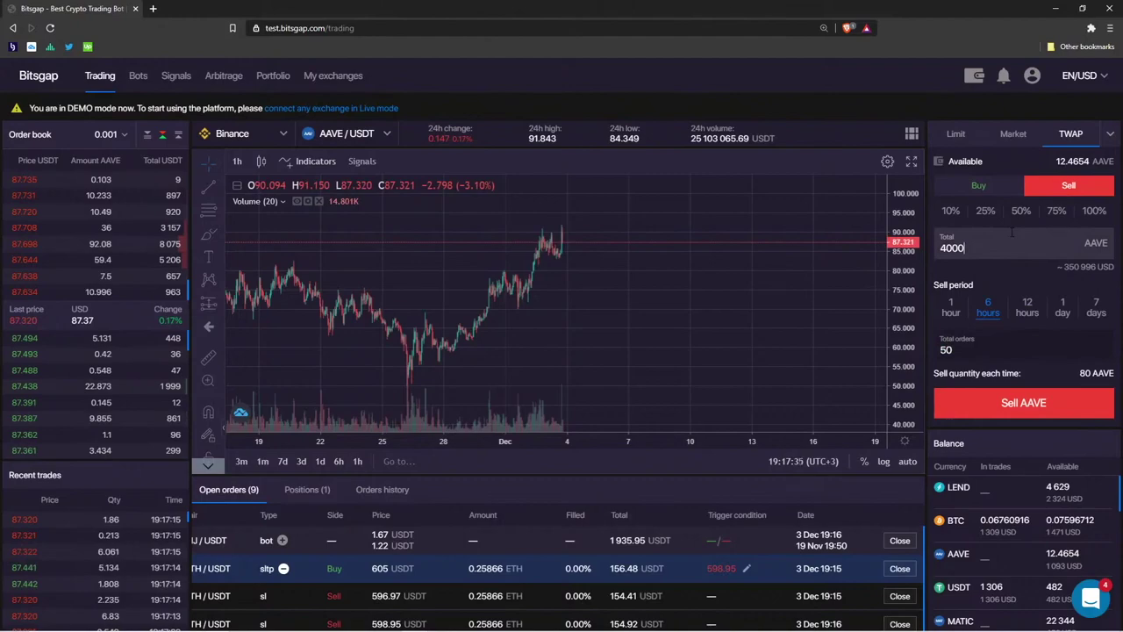
type("00")
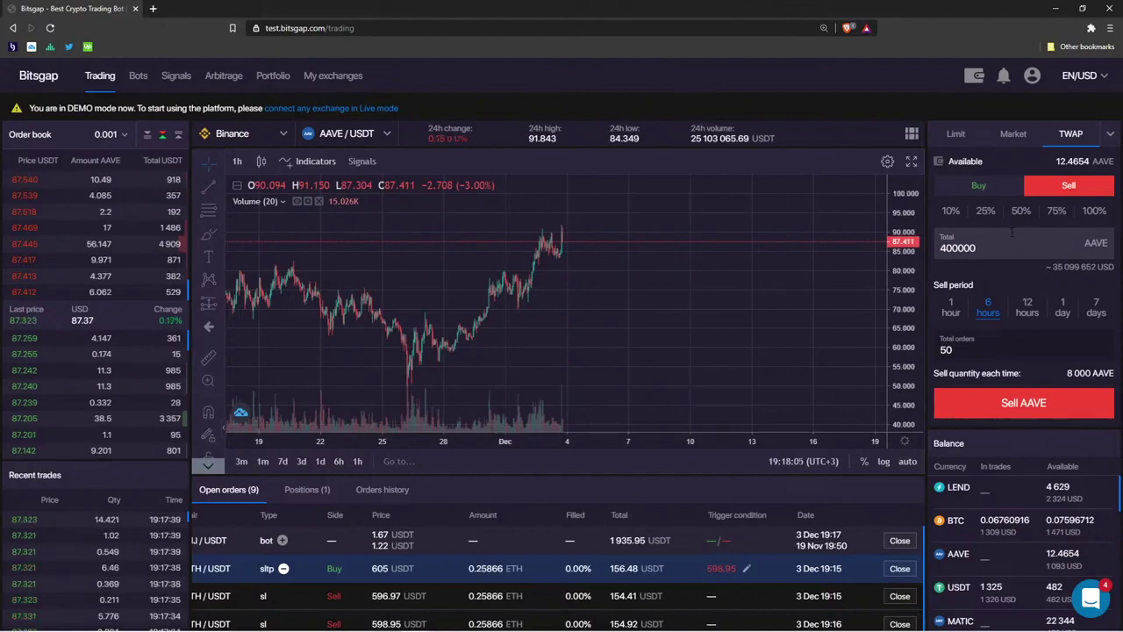
left_click_drag(979, 248, 939, 248)
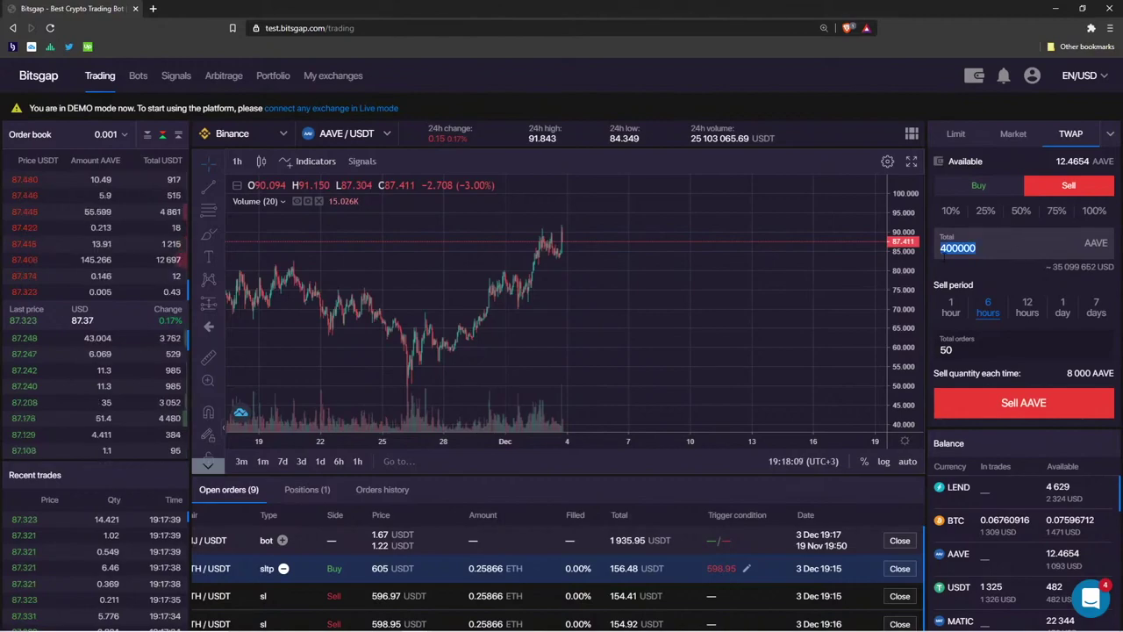
left_click_drag(1051, 267, 1092, 267)
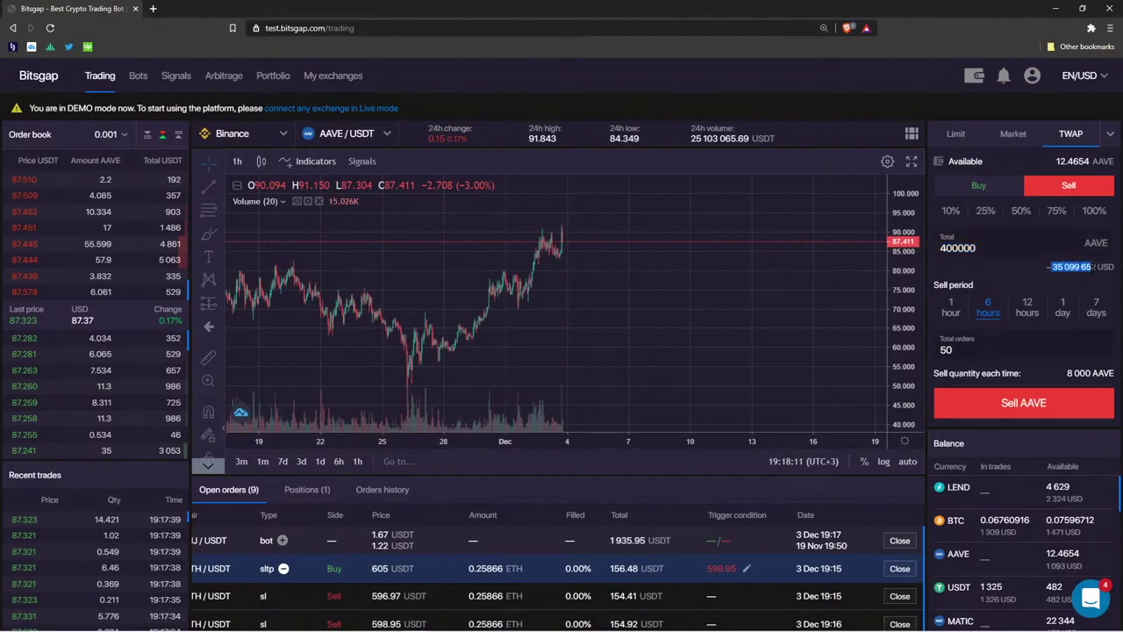
left_click(1034, 277)
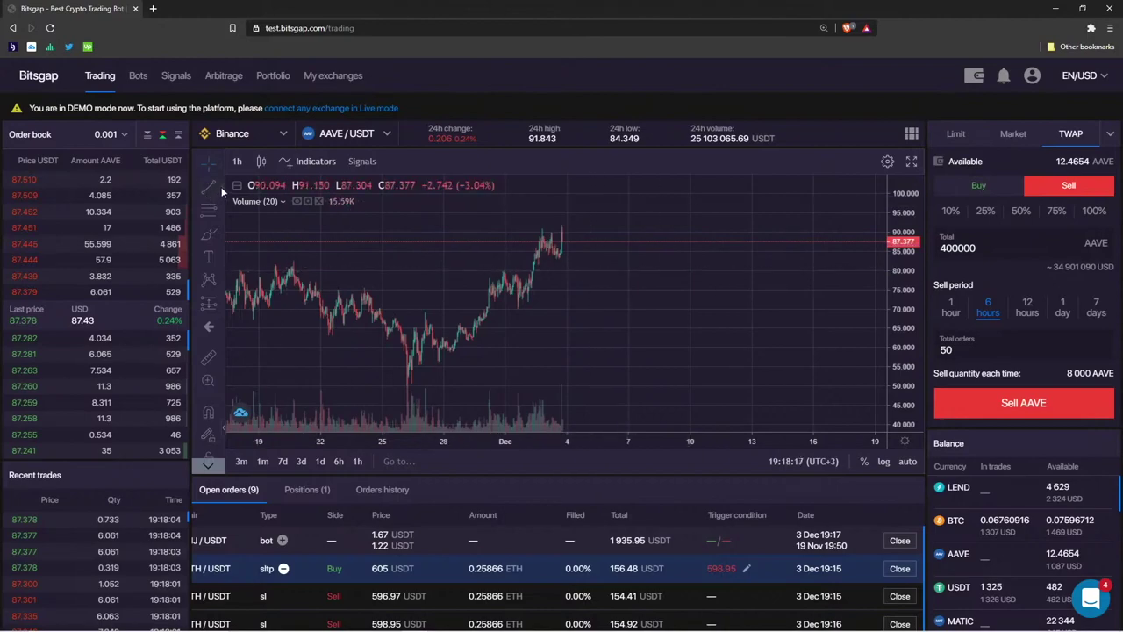
Brush a tall, narrow outline after the latest candle from about 87 to 57, crossed by a horizontal stroke near 65
left_click(219, 235)
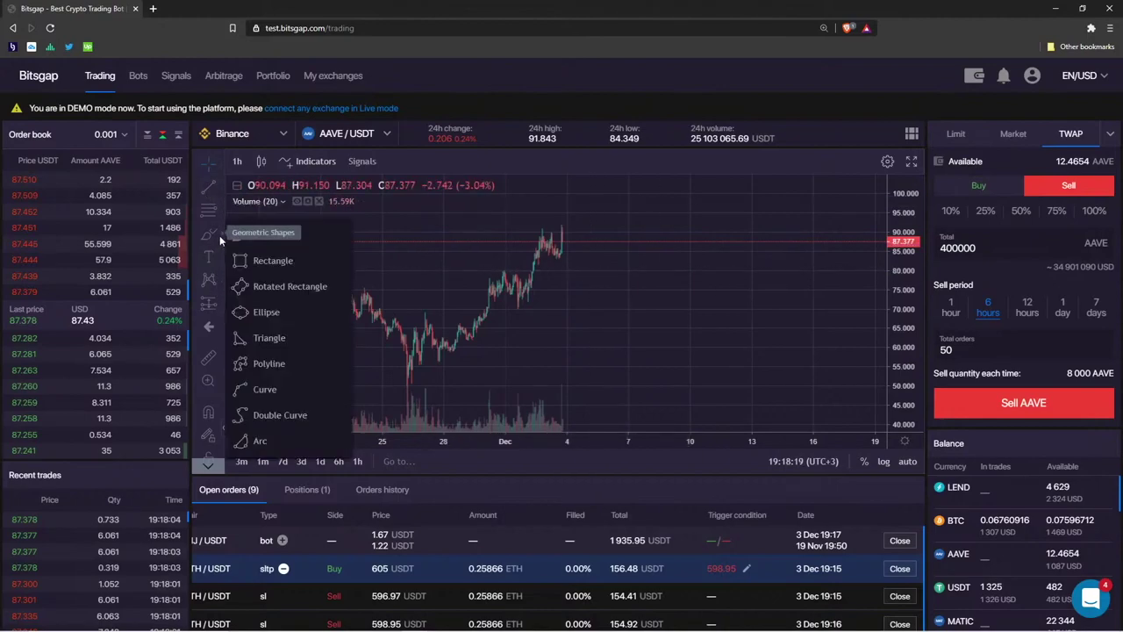
left_click(264, 234)
mouse_move(568, 237)
left_mouse_down()
mouse_move(570, 320)
mouse_move(590, 361)
mouse_move(586, 272)
mouse_move(570, 239)
left_mouse_up()
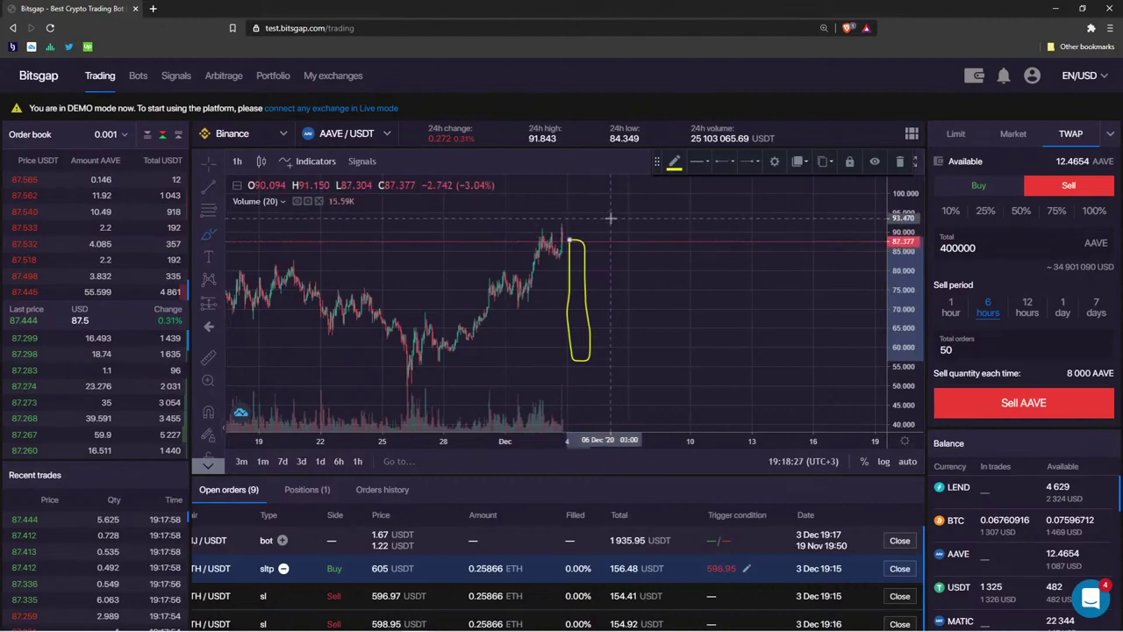
mouse_move(555, 331)
left_mouse_down()
mouse_move(623, 331)
mouse_move(546, 339)
left_mouse_up()
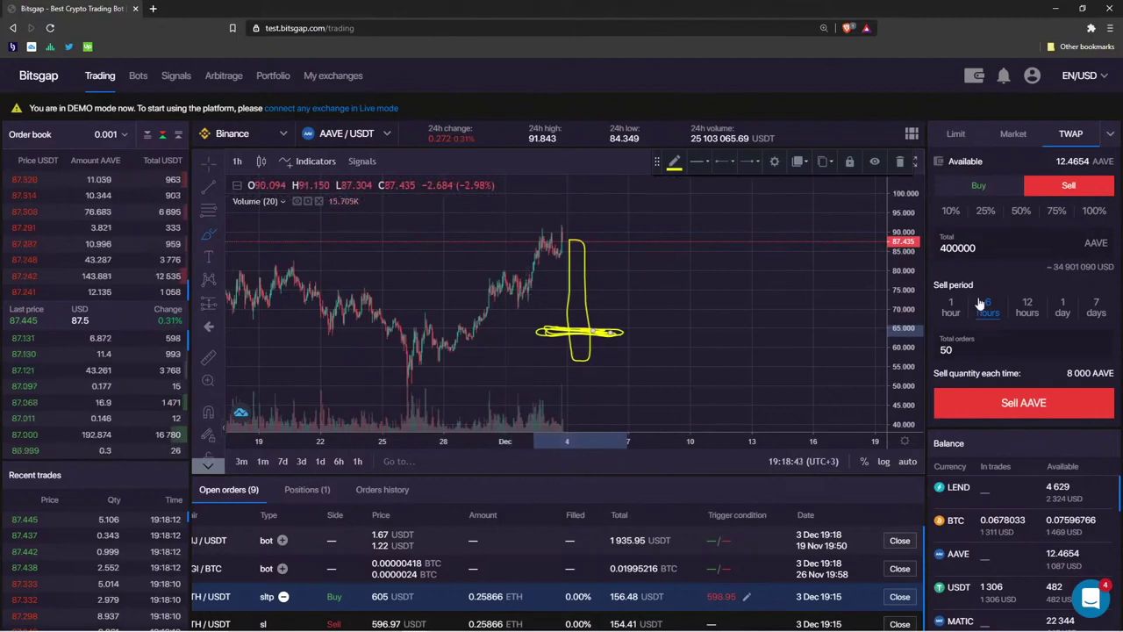
Examine the TWAP sell order's total amount, its number of orders and its USD equivalent
left_click(994, 248)
double_click(994, 248)
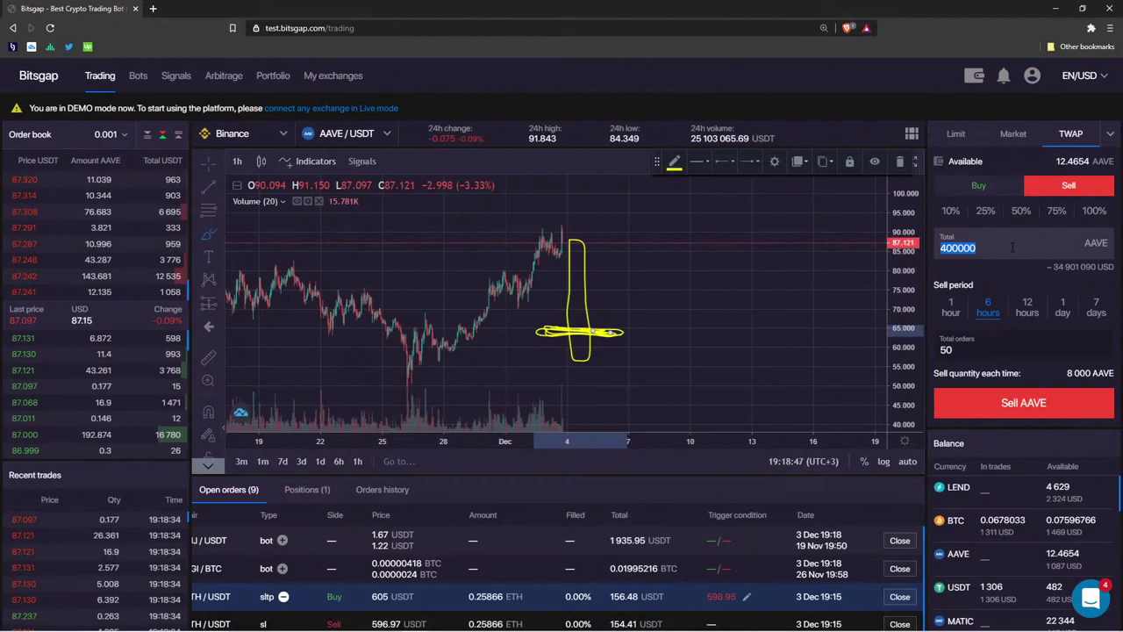
left_click_drag(961, 350, 928, 350)
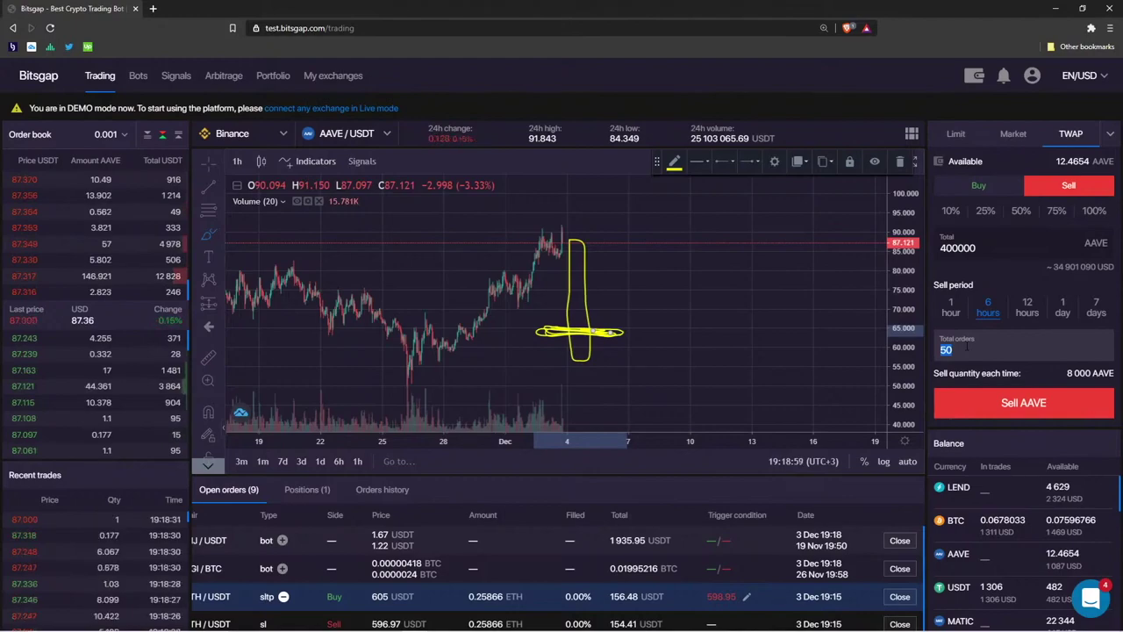
key("shift+Tab")
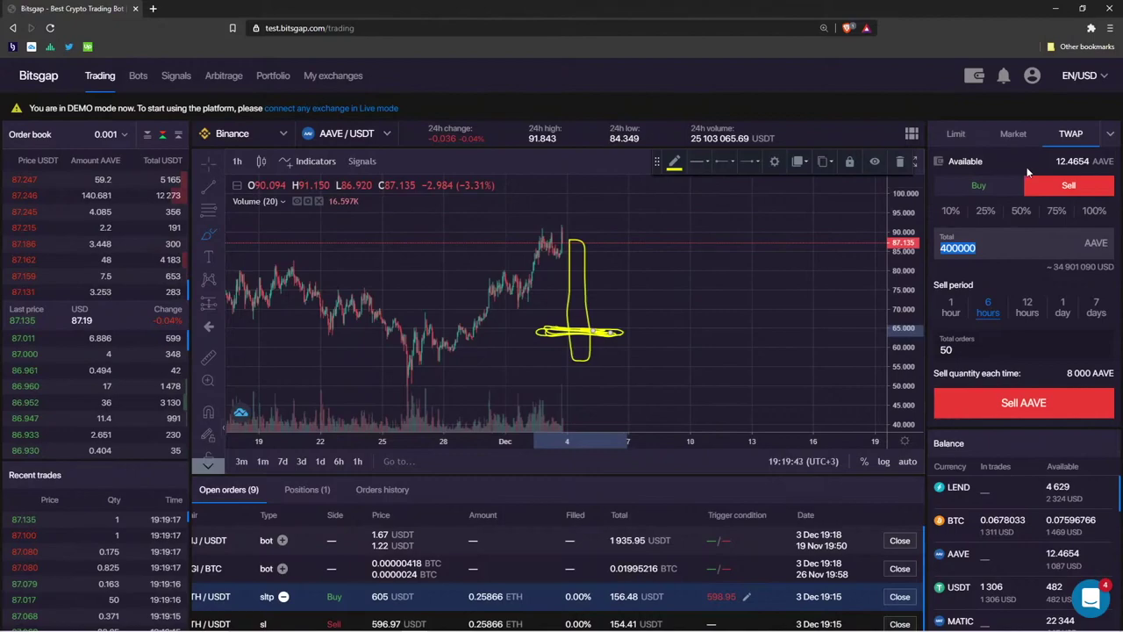
double_click(1056, 267)
left_click_drag(1056, 267, 1097, 266)
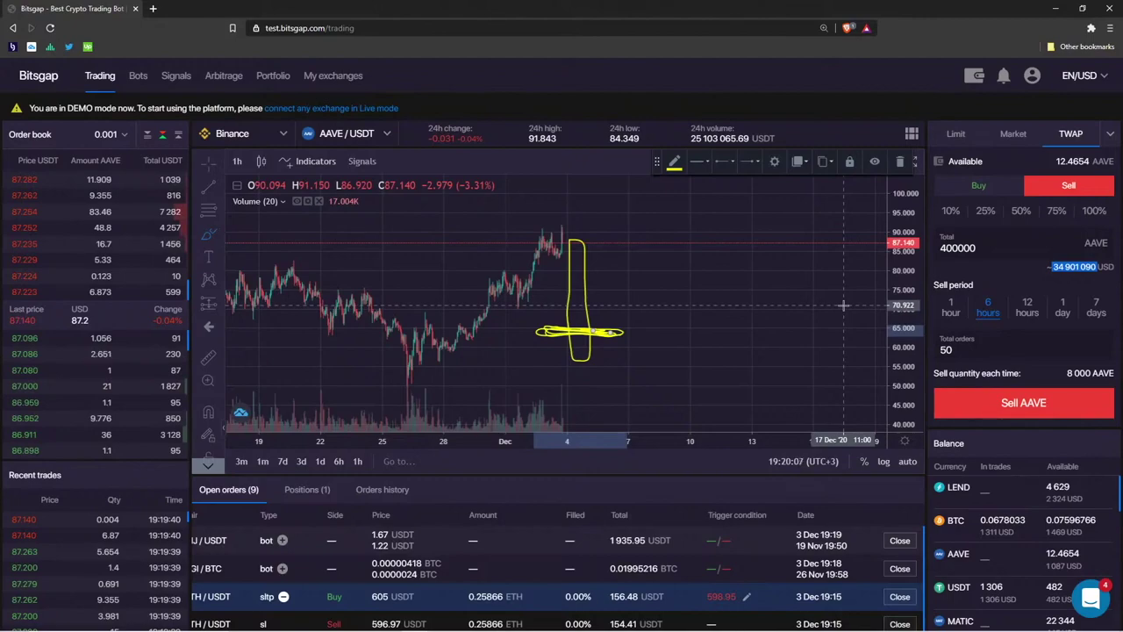
Undo the horizontal brush stroke on the chart and view the account options
key("ctrl+z")
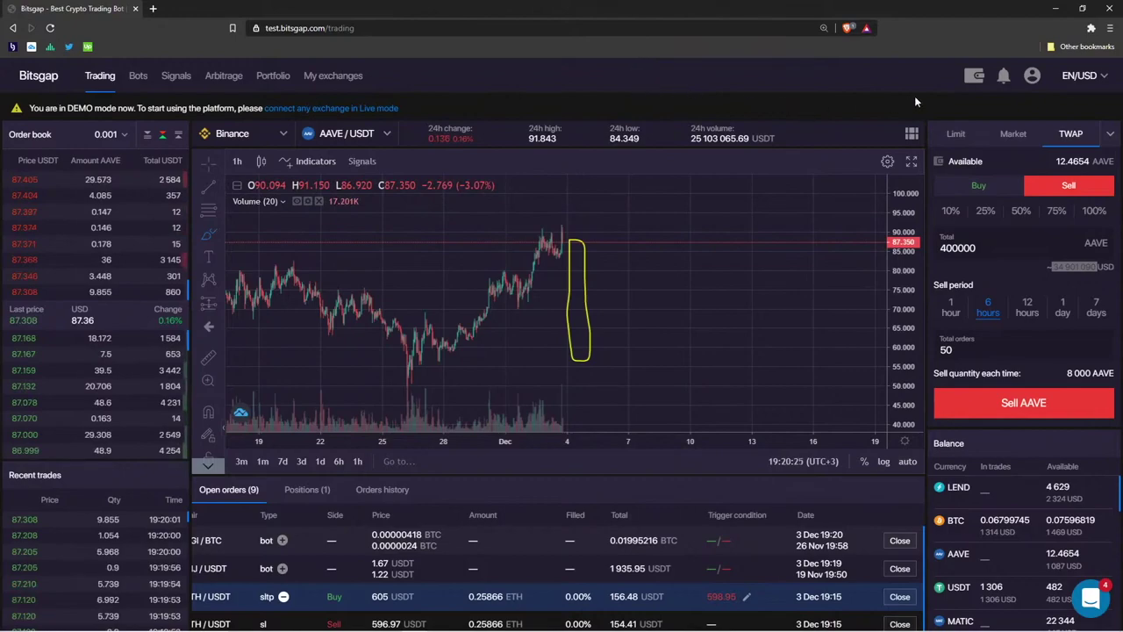
left_click(1033, 76)
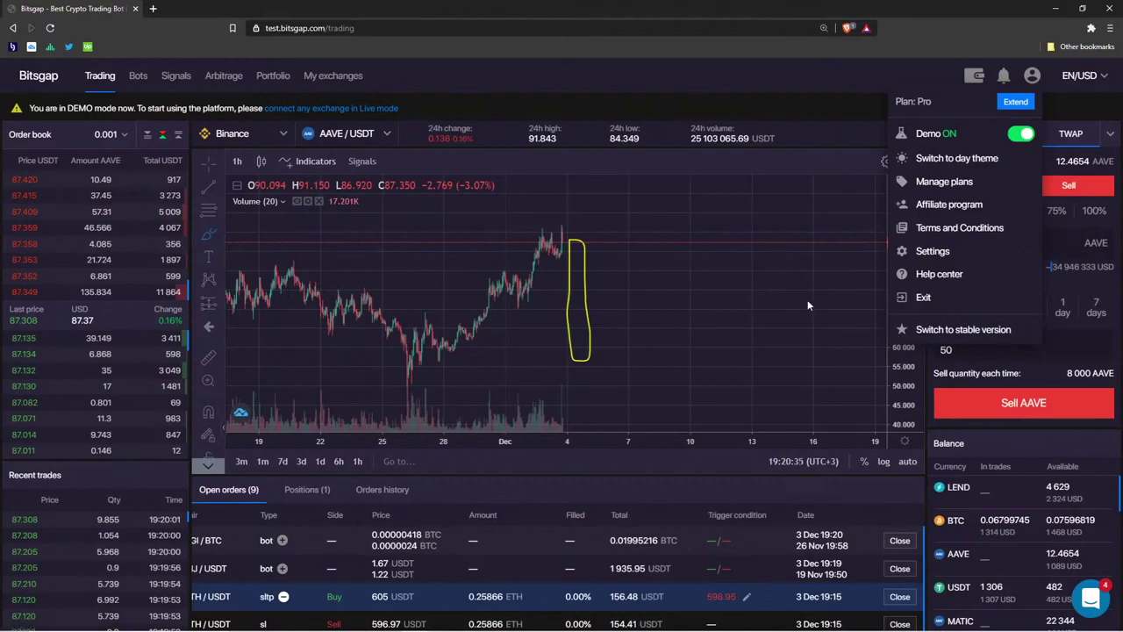
left_click(720, 315)
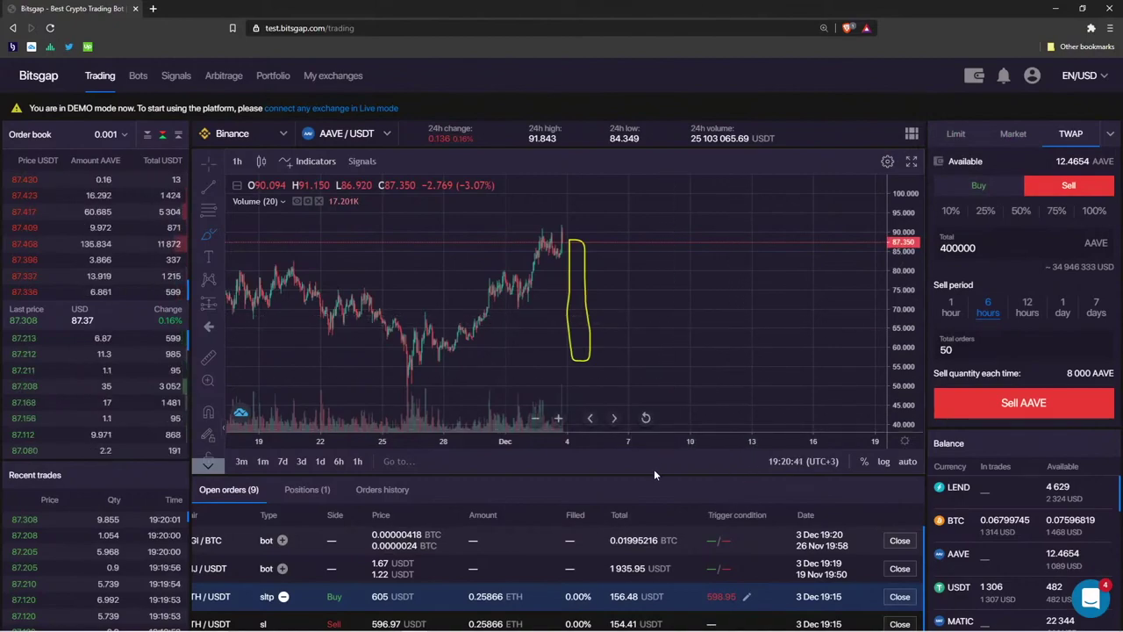
View the trading pairs offered for BTC in the account balance
scroll(649, 474, "down", 1)
scroll(675, 445, "up", 1)
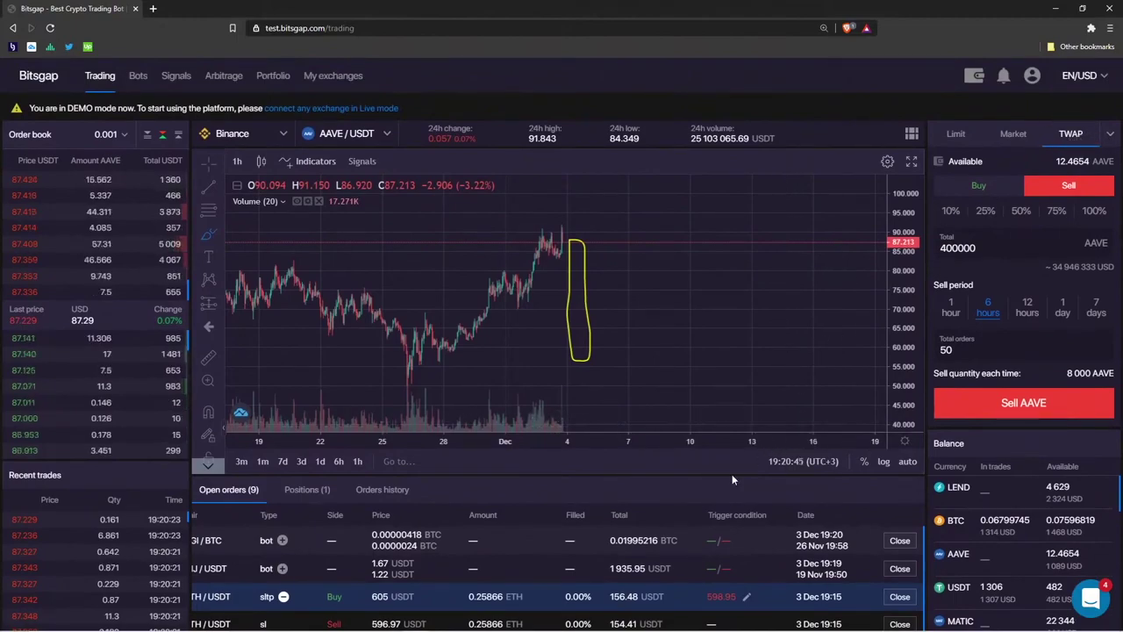
scroll(732, 474, "down", 2)
scroll(749, 420, "down", 2)
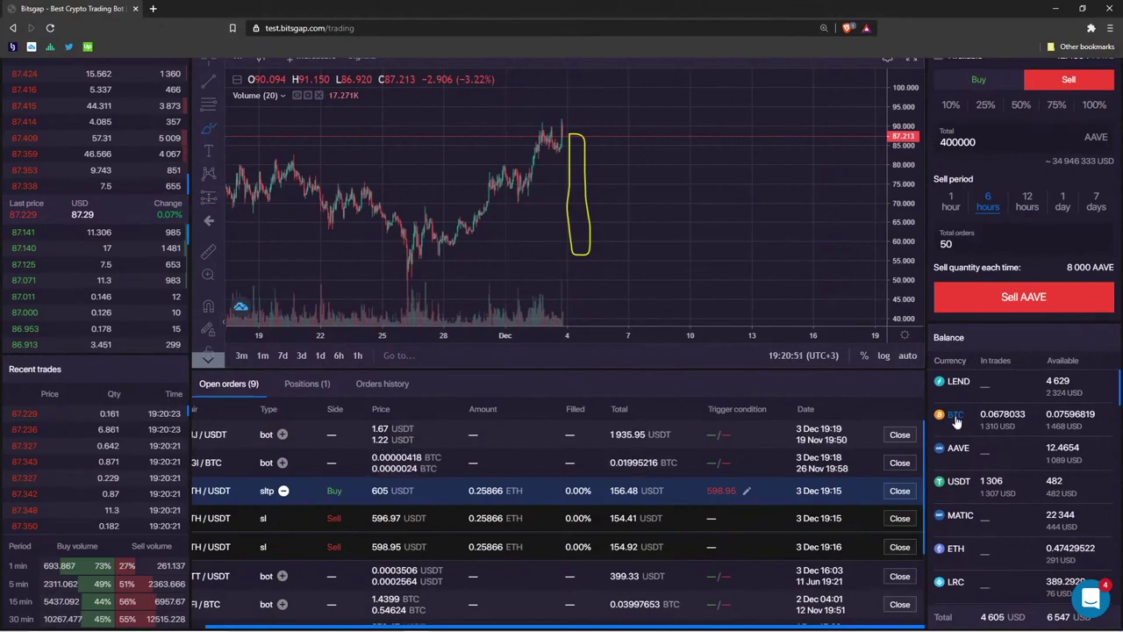
left_click(955, 416)
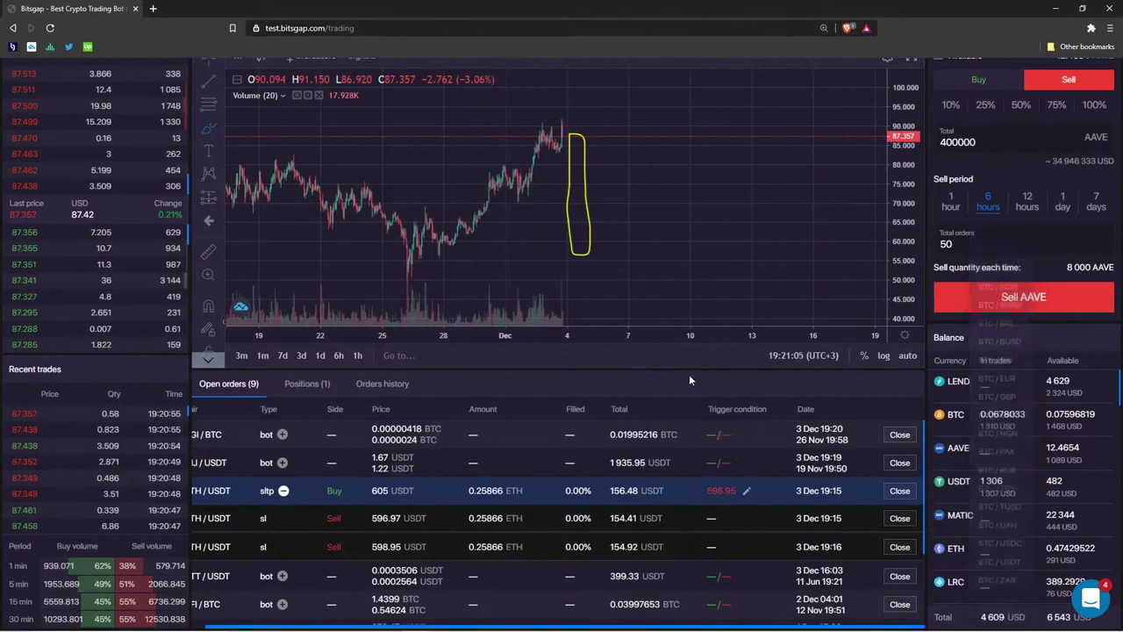
Search the trading pairs for "btc/" and compare them with the BTC pairs offered in the account balance
scroll(689, 374, "up", 2)
mouse_move(343, 134)
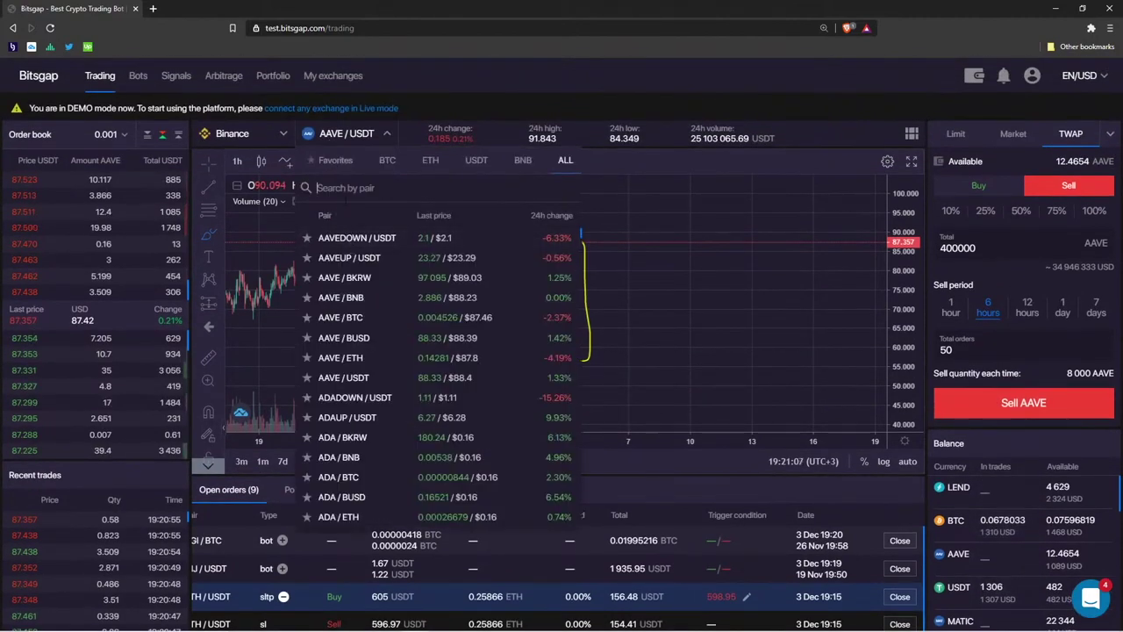
type("btc/")
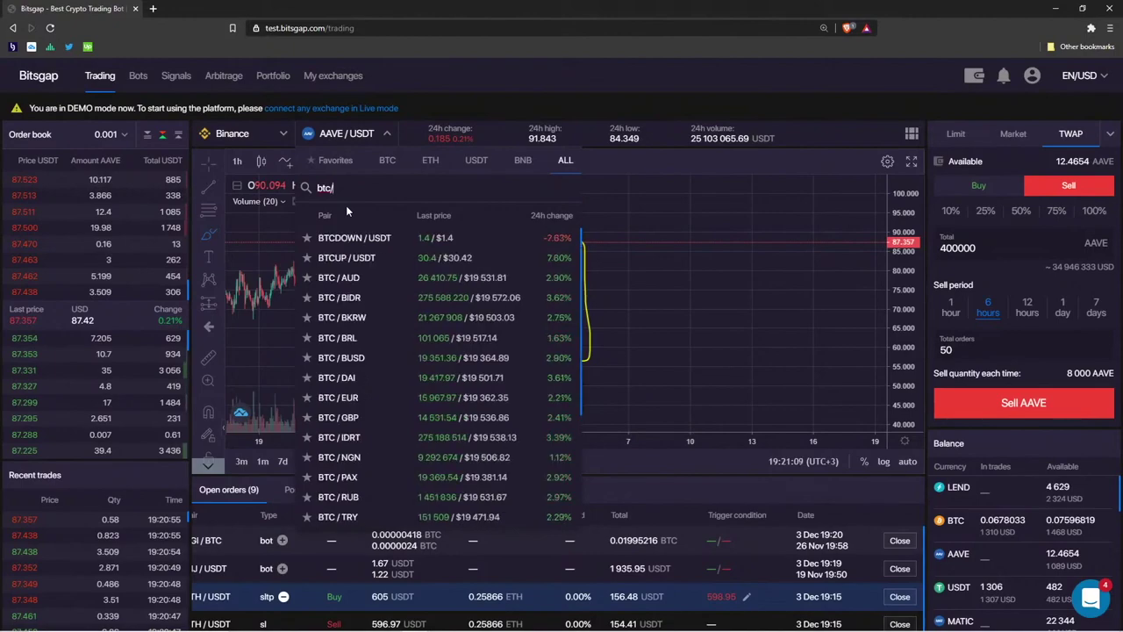
scroll(425, 434, "down", 5)
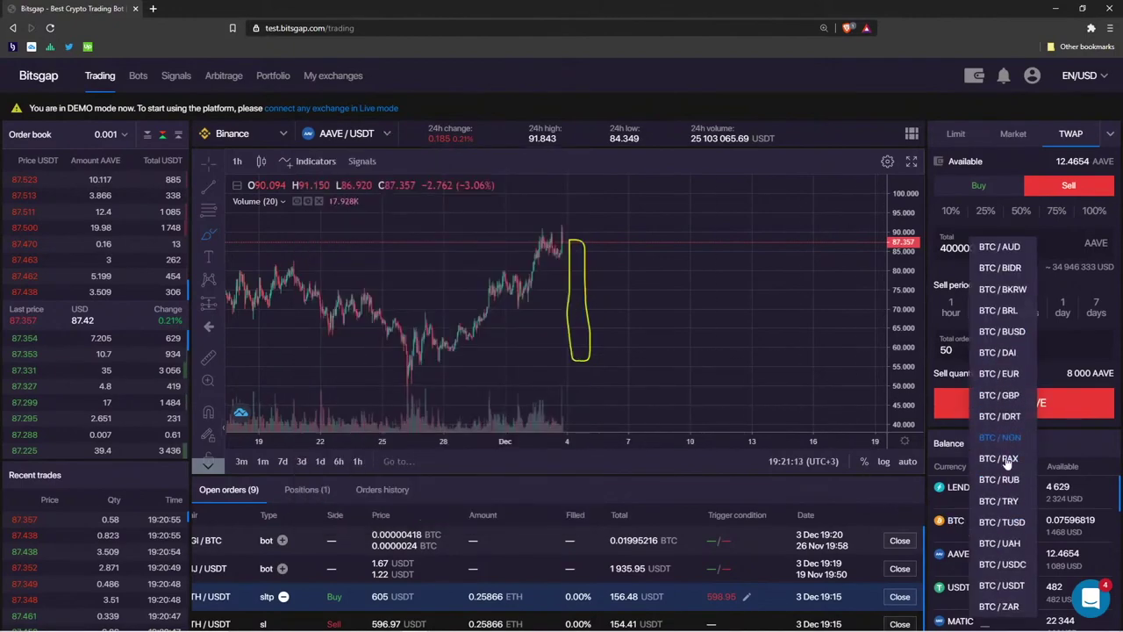
left_click(1069, 434)
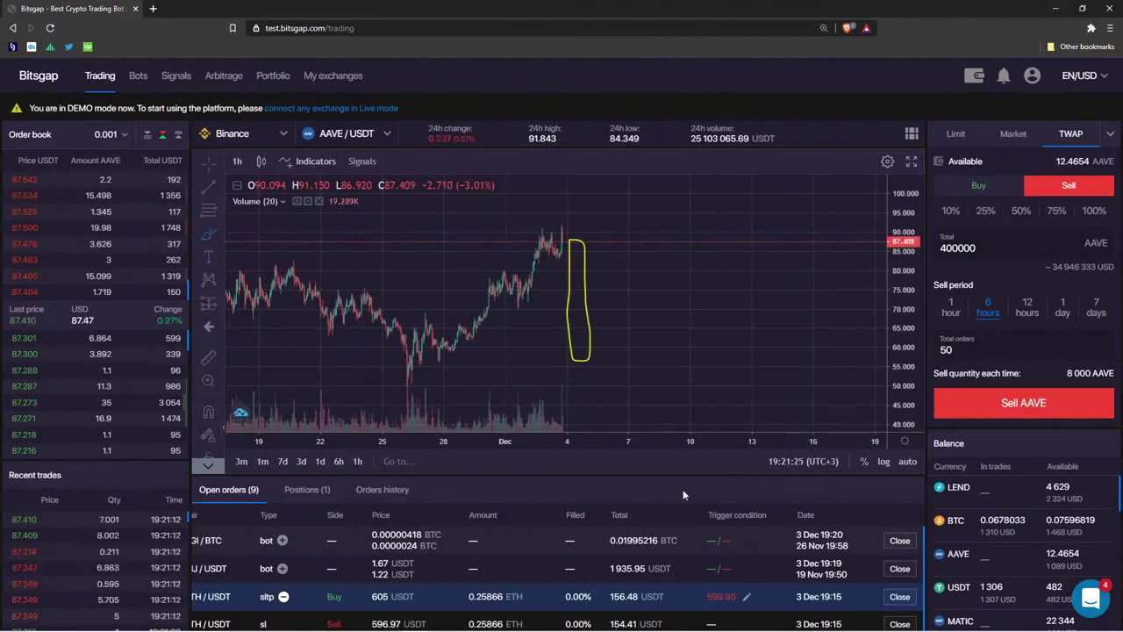
scroll(683, 489, "down", 1)
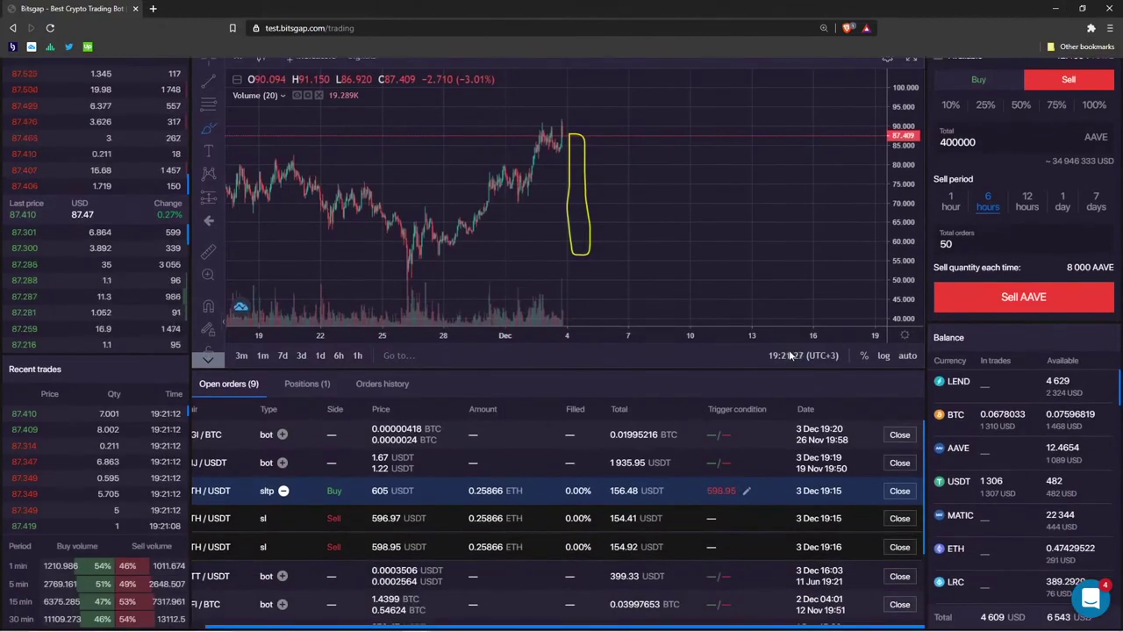
Examine the open BTC/USDT position's entry price, unrealized PNL and opening date
scroll(785, 353, "up", 1)
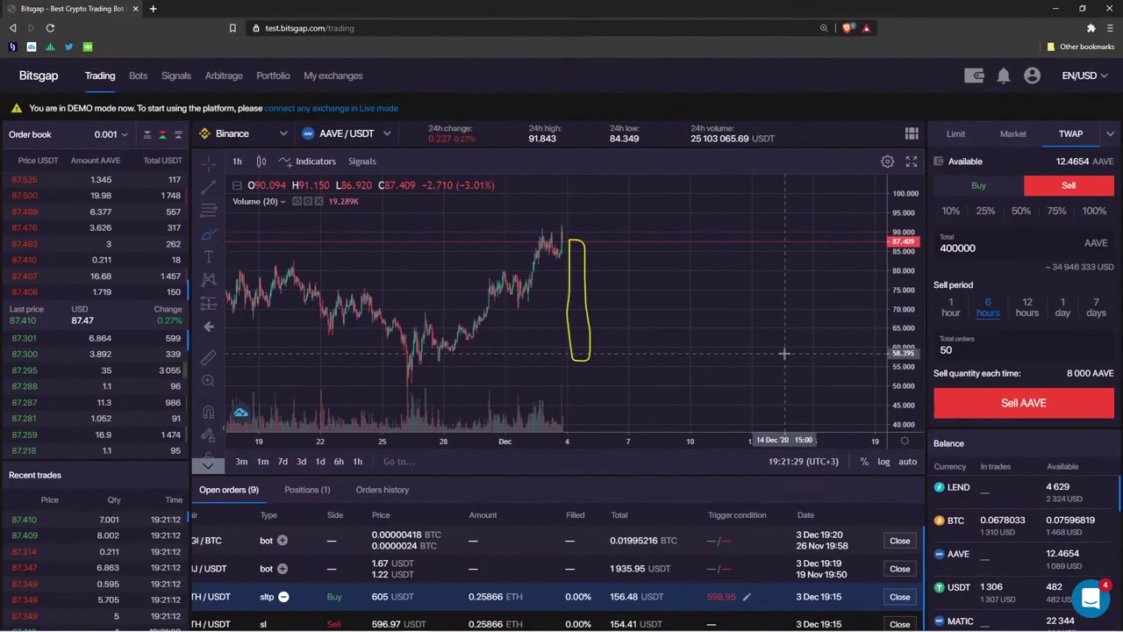
scroll(498, 474, "down", 1)
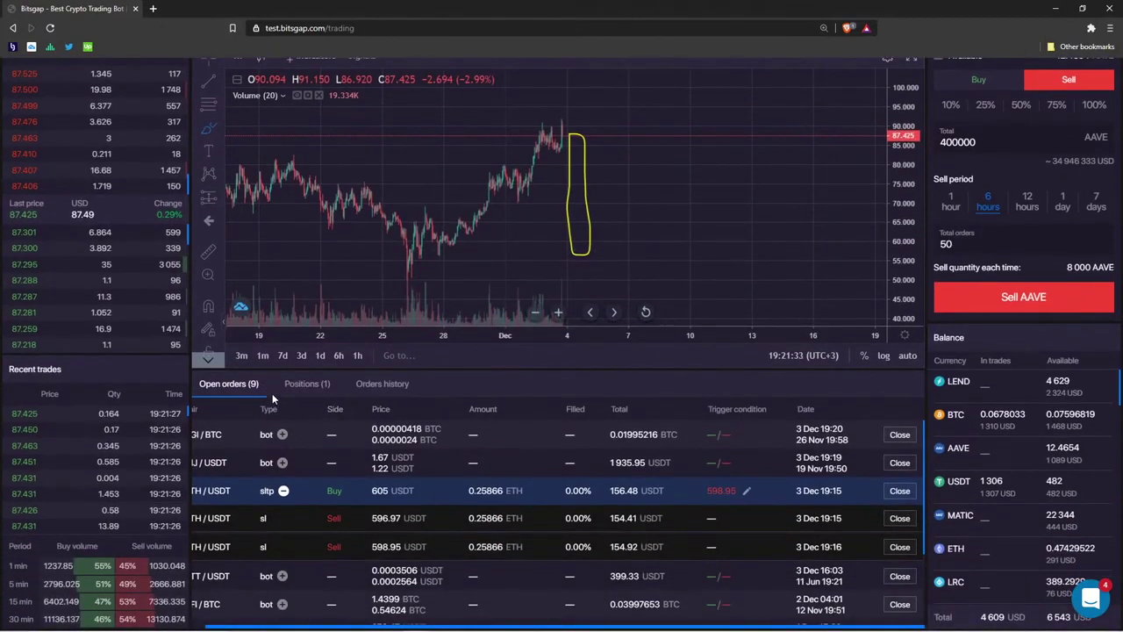
left_click(303, 388)
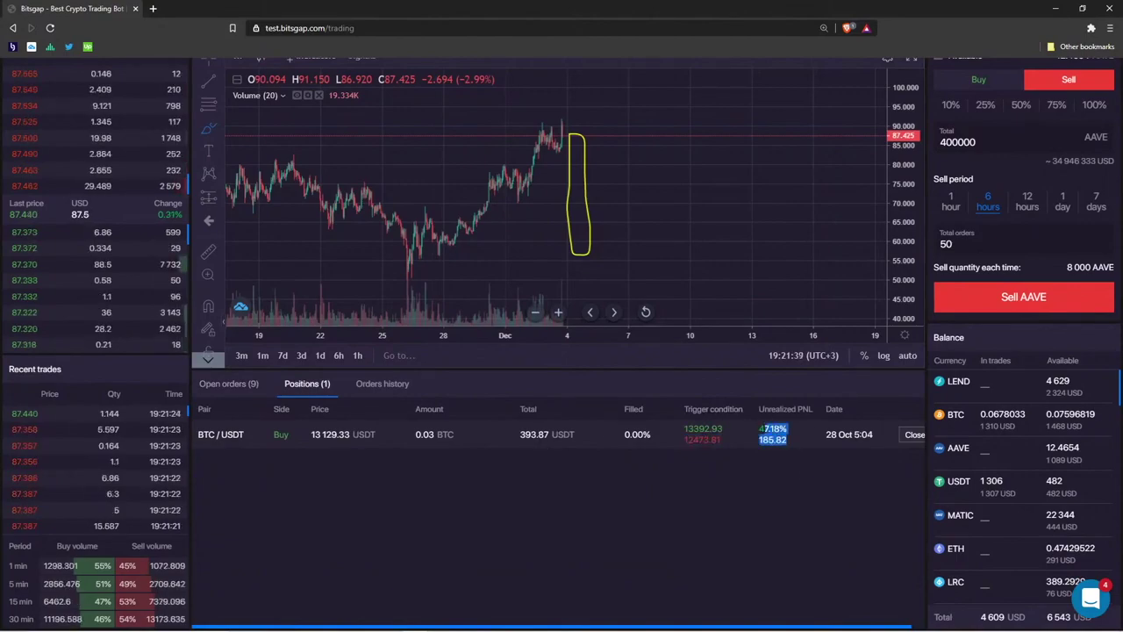
left_click(432, 432)
left_click_drag(311, 434, 365, 434)
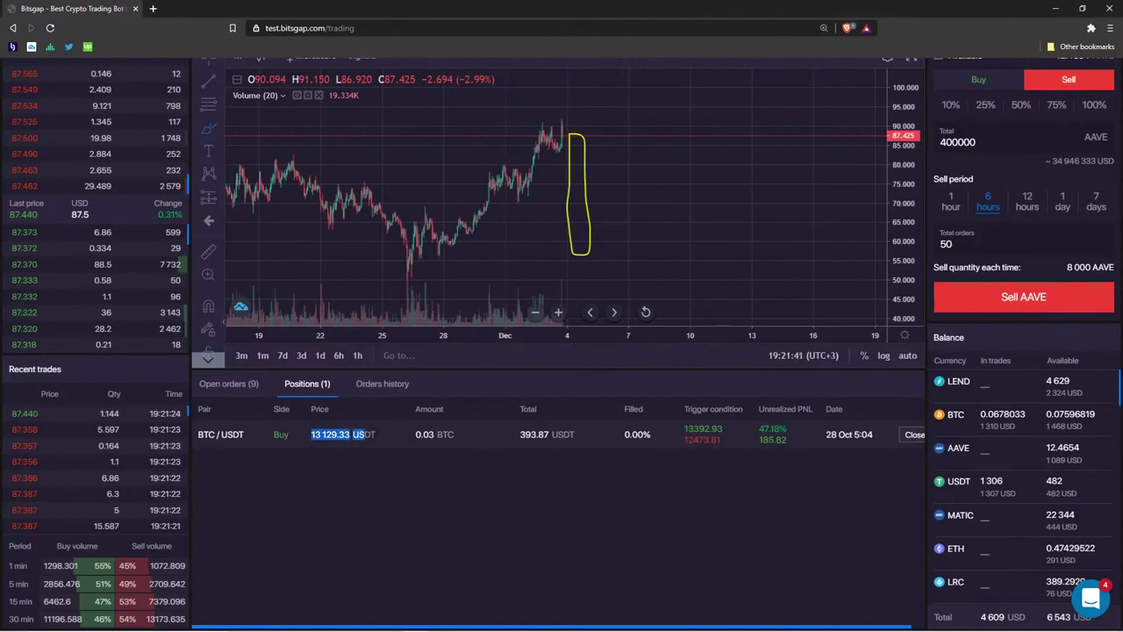
left_click(379, 435)
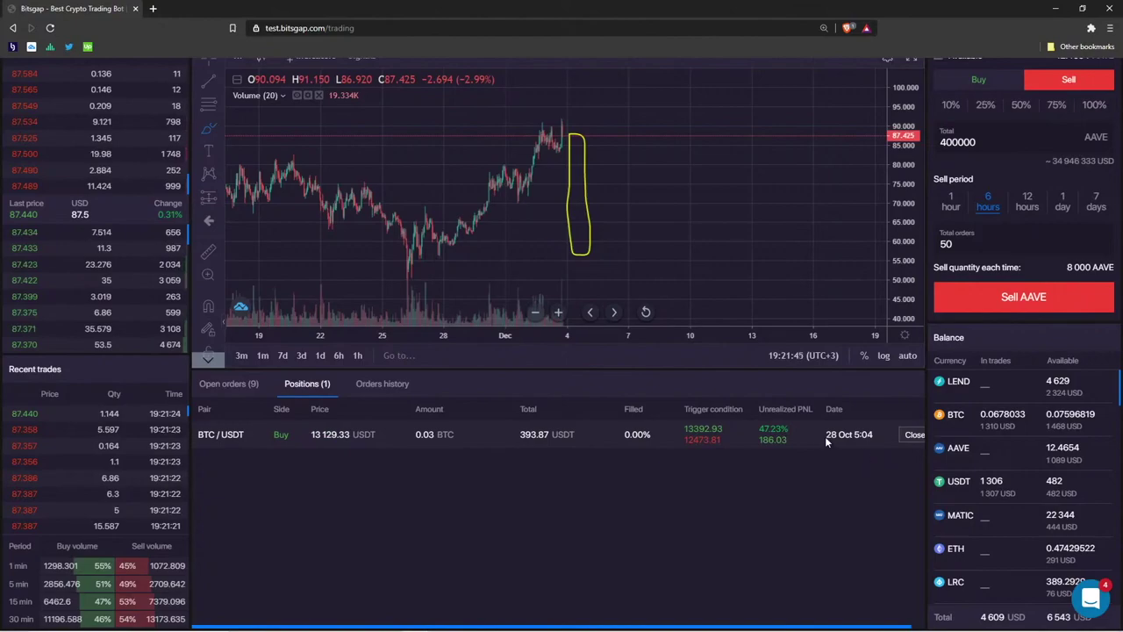
left_click_drag(825, 434, 874, 435)
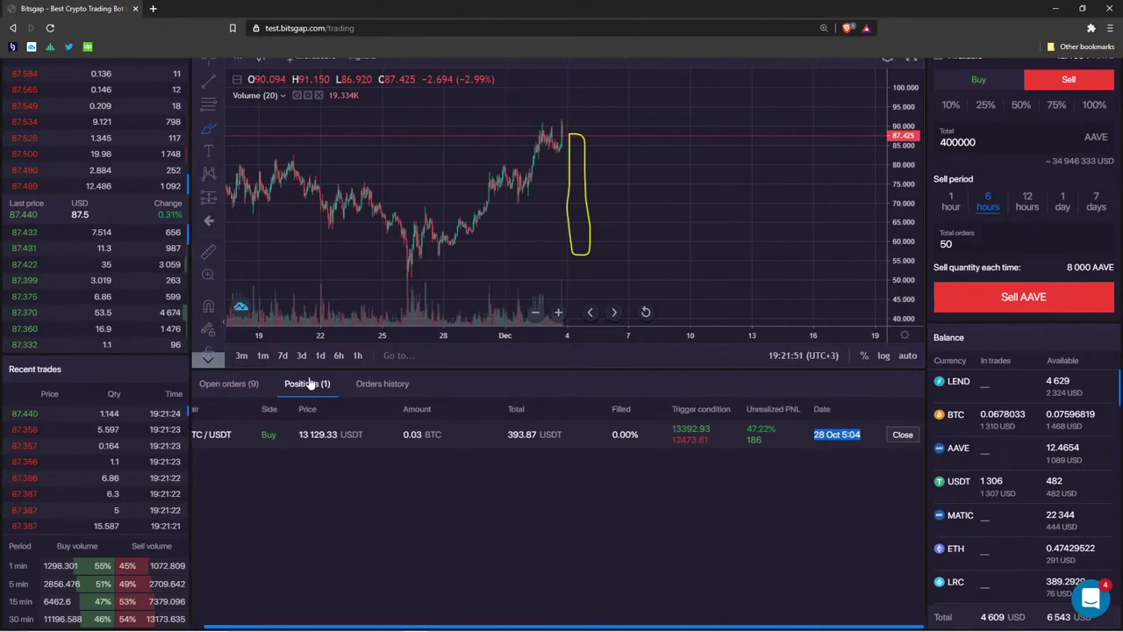
Browse the list of past orders and compare it with the open positions
left_click(362, 387)
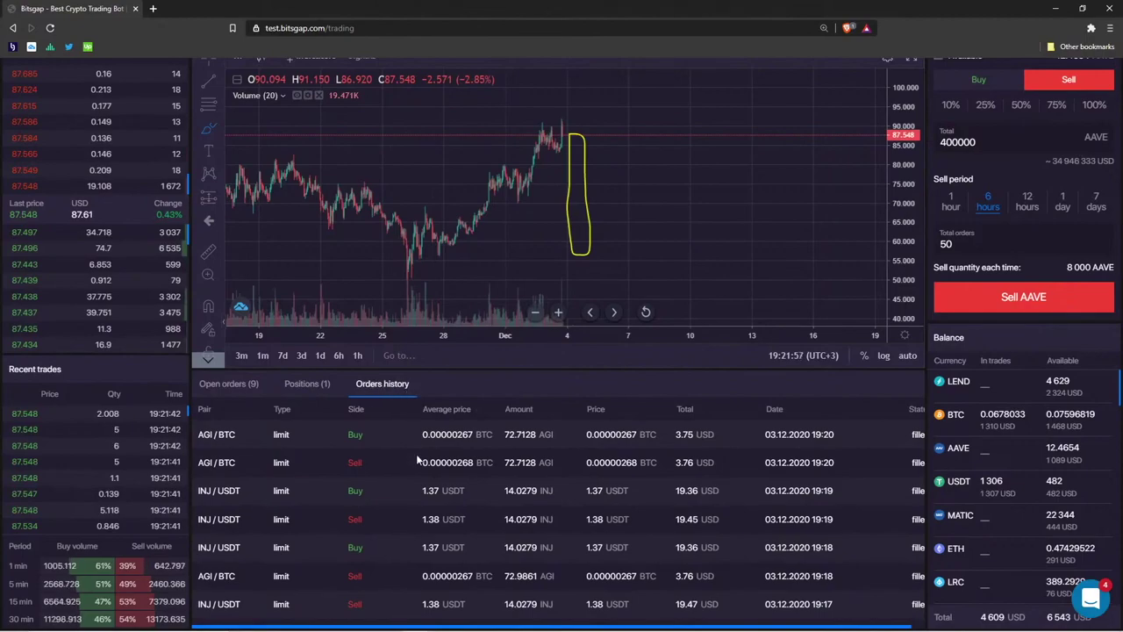
scroll(417, 450, "down", 2)
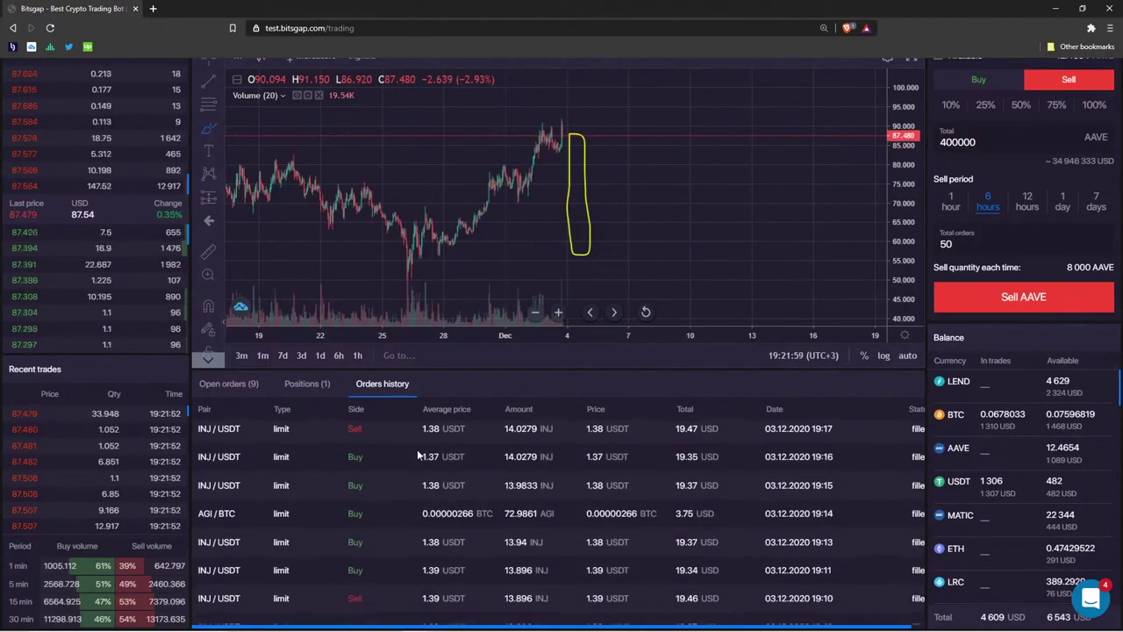
scroll(389, 432, "up", 2)
left_click(307, 386)
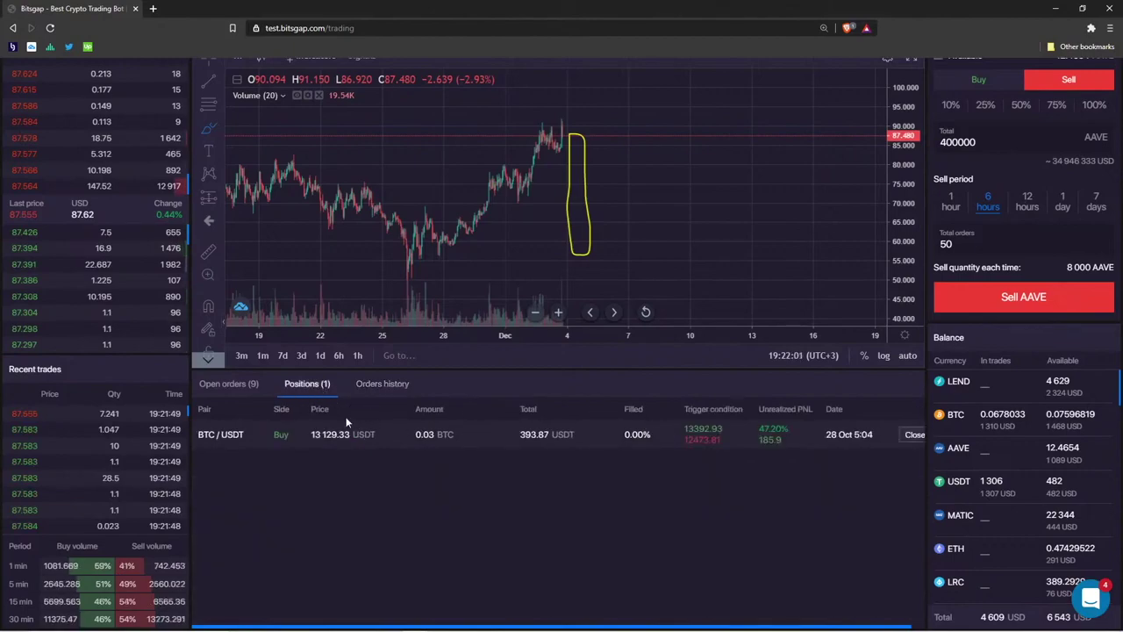
left_click(372, 391)
scroll(393, 469, "down", 2)
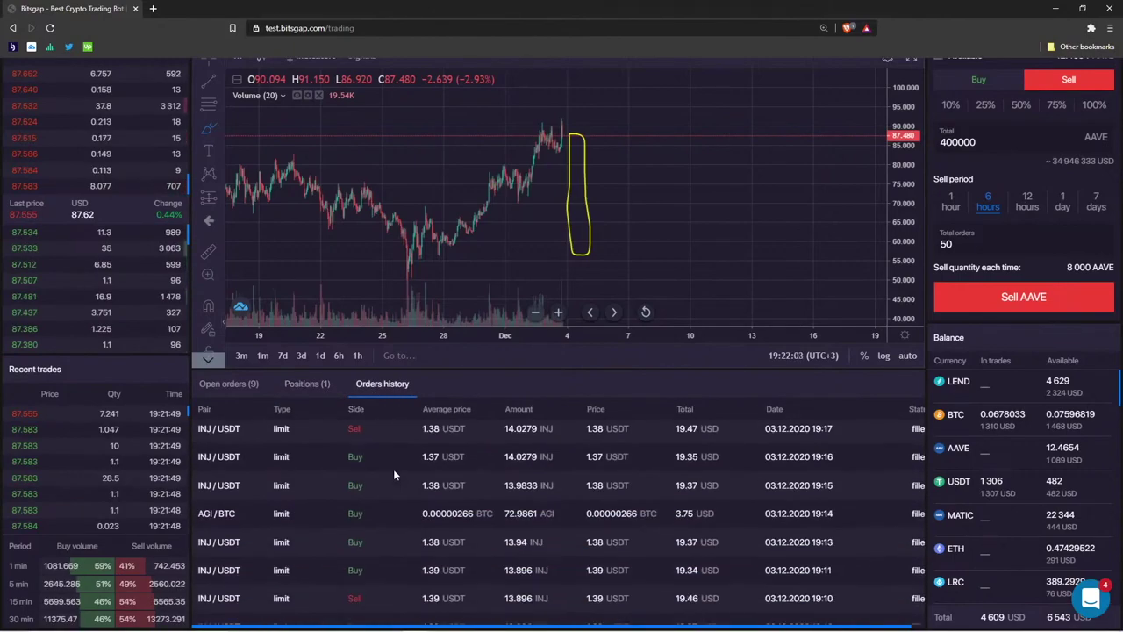
scroll(393, 468, "up", 2)
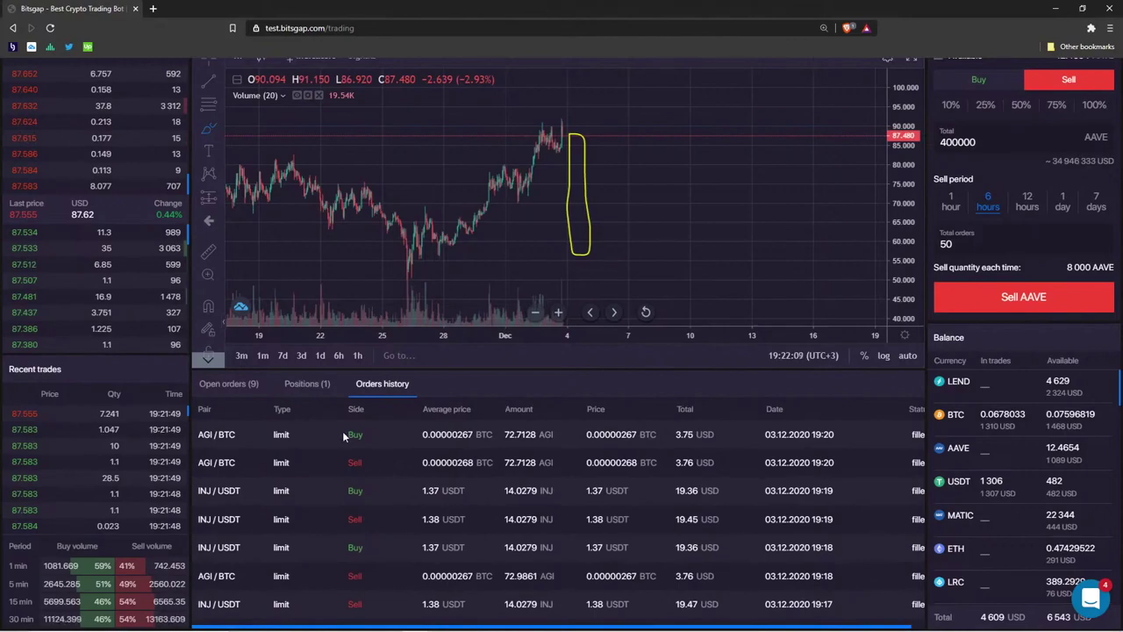
Compare the open orders, positions and orders history lists, ending on the orders history
left_click(314, 386)
left_click(362, 389)
left_click(248, 386)
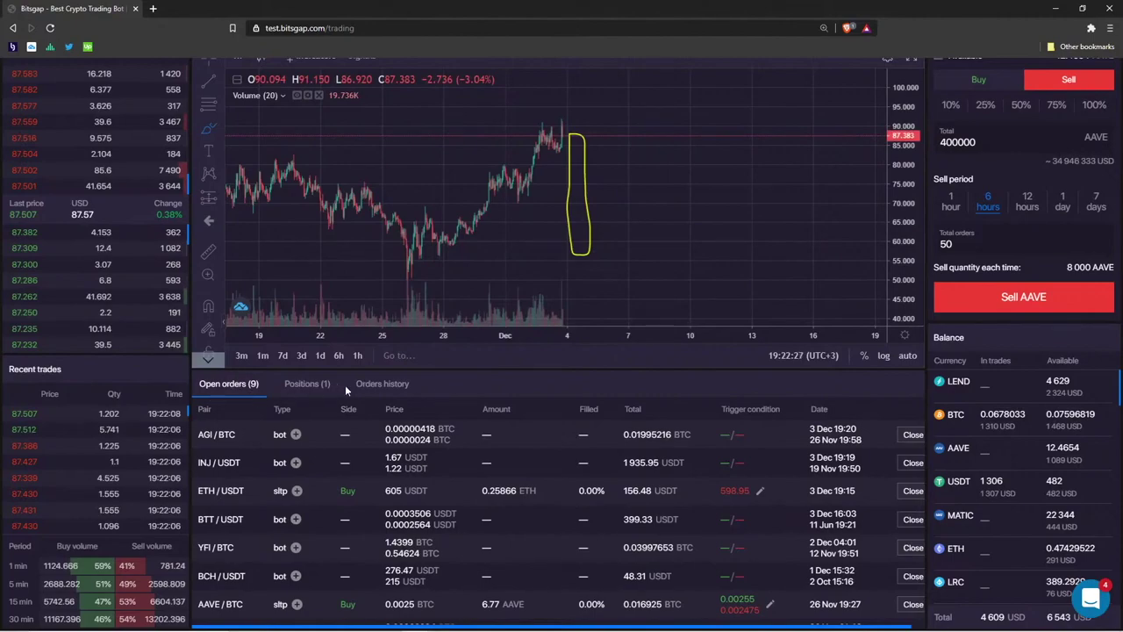
left_click(311, 386)
left_click(386, 387)
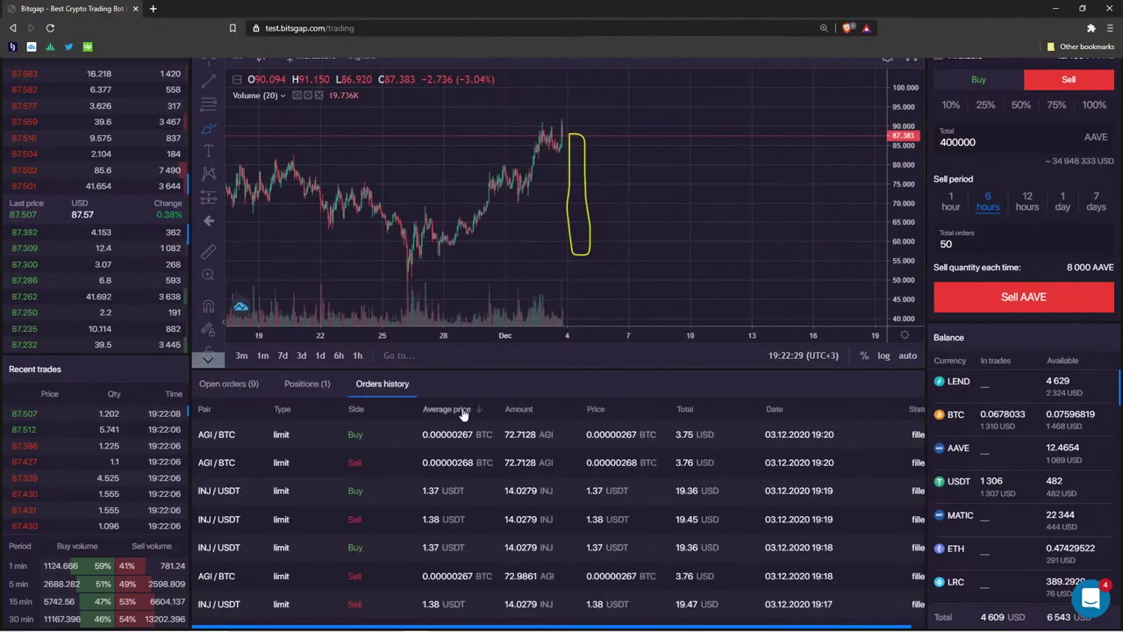
scroll(460, 409, "up", 2)
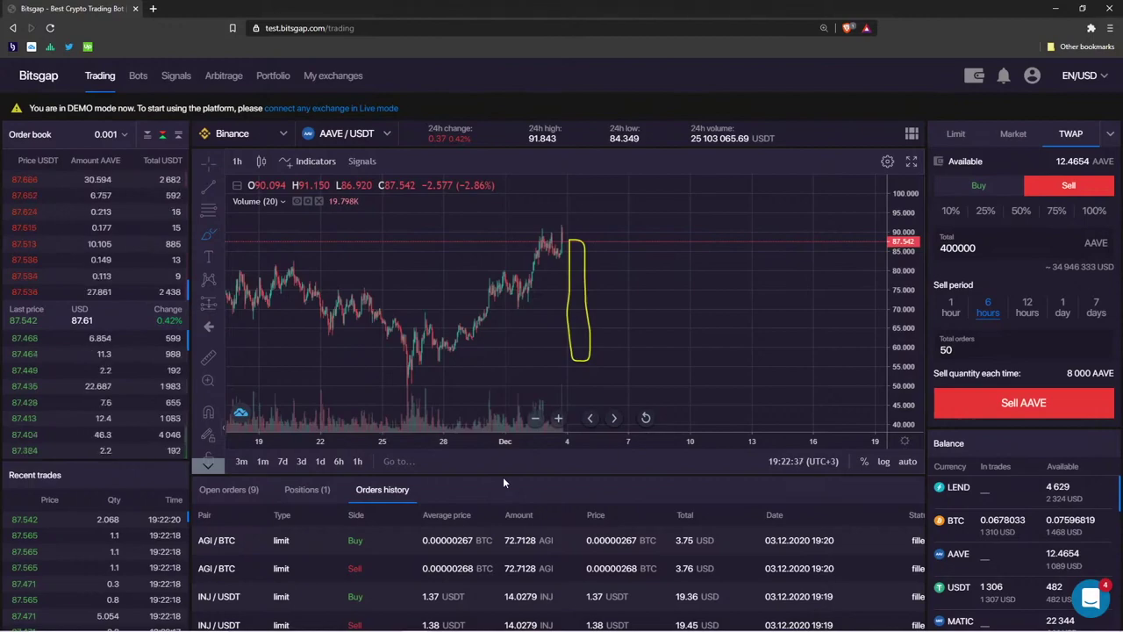
Switch to the PowerPoint presentation and show the API List slide with the Enable Futures restriction circled
key("alt+Tab")
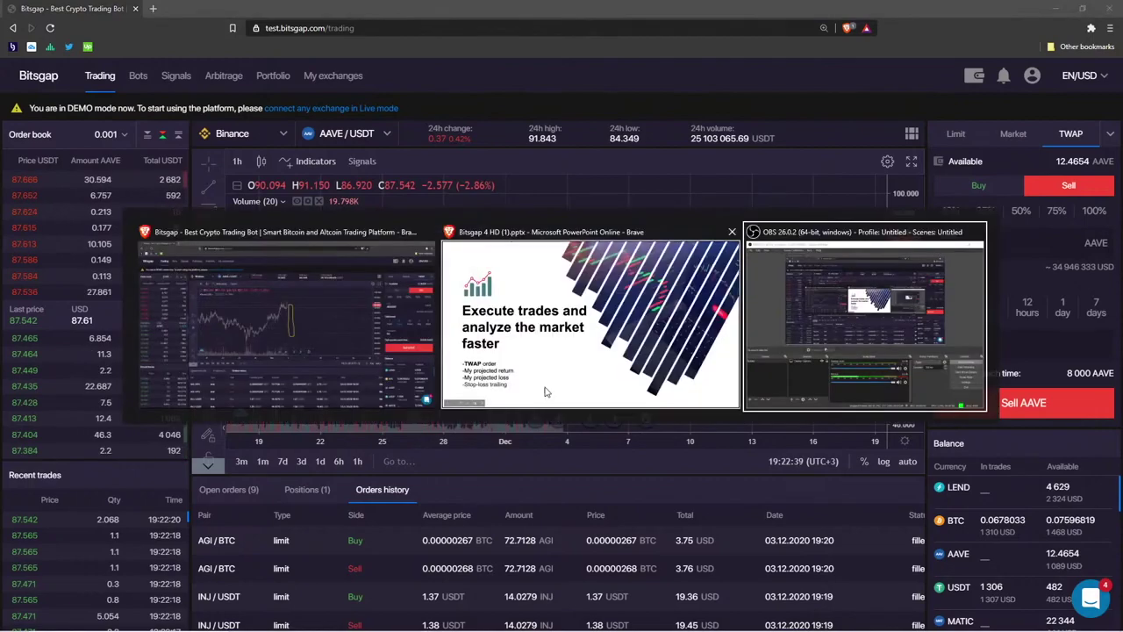
key("Right")
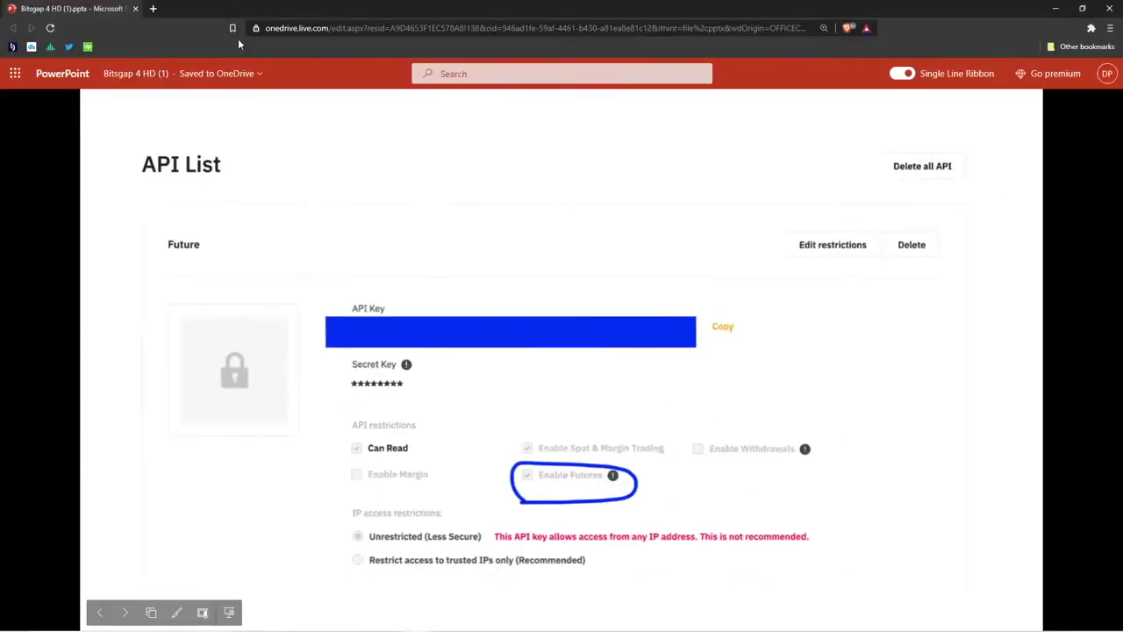
Switch back to Bitsgap, open the exchanges page and change from demo to live mode
key("alt+Tab")
left_click(565, 323)
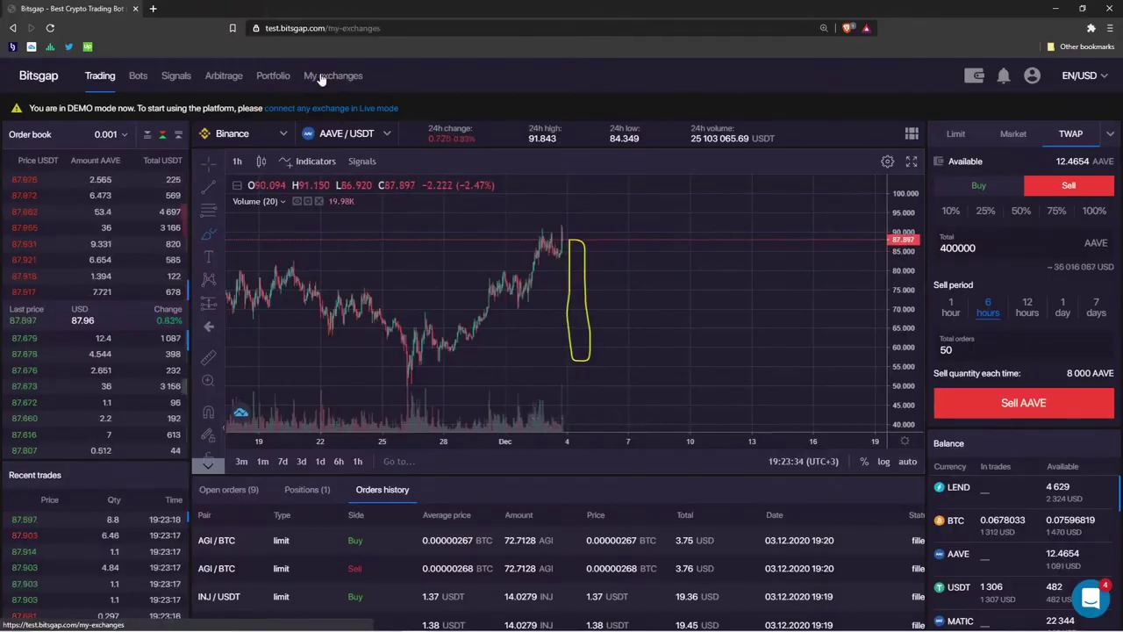
left_click(325, 77)
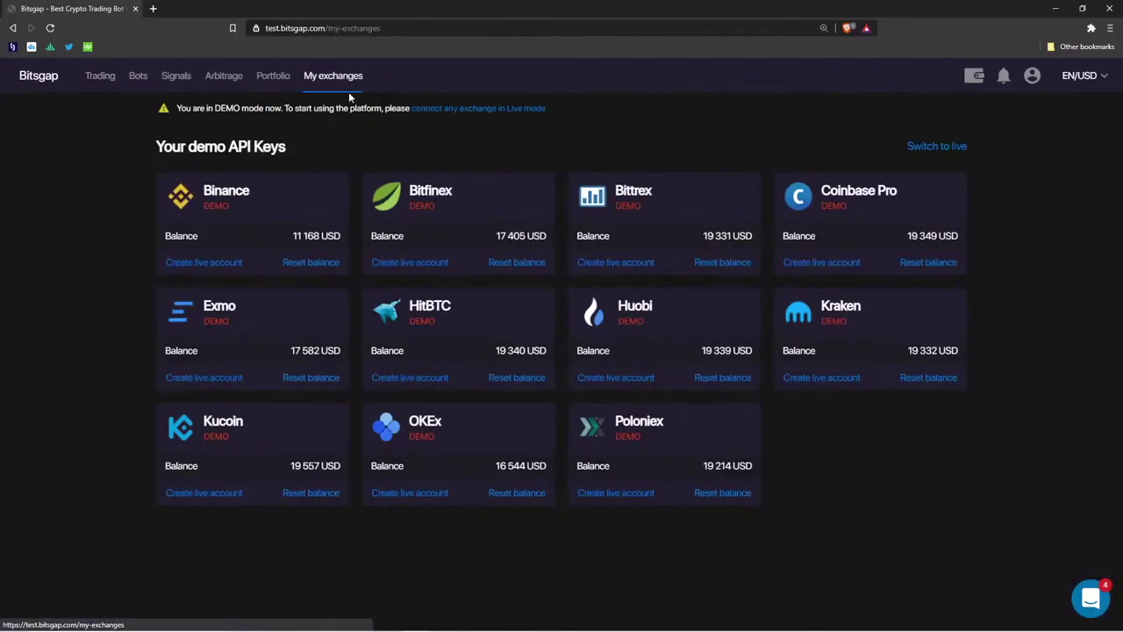
left_click(1032, 76)
left_click(1020, 132)
View the API key and secret key fields for connecting a new exchange, and cancel the form
left_click(406, 131)
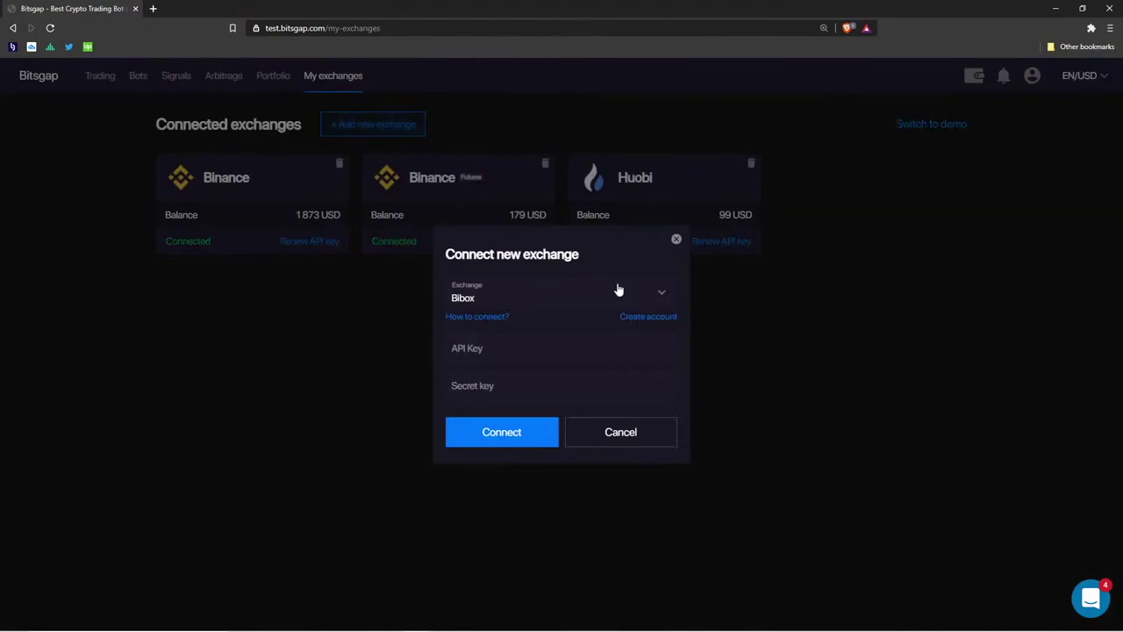
left_click(625, 347)
left_click(632, 386)
left_click(622, 432)
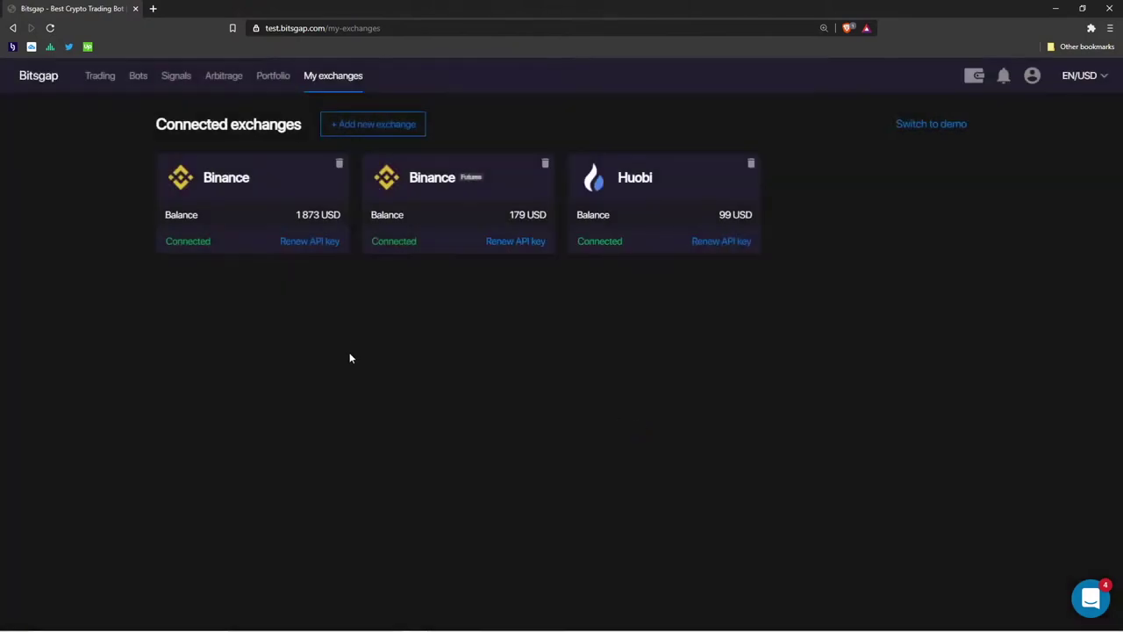
Compare the separate Binance and Binance Futures entries among the connected exchanges
double_click(226, 177)
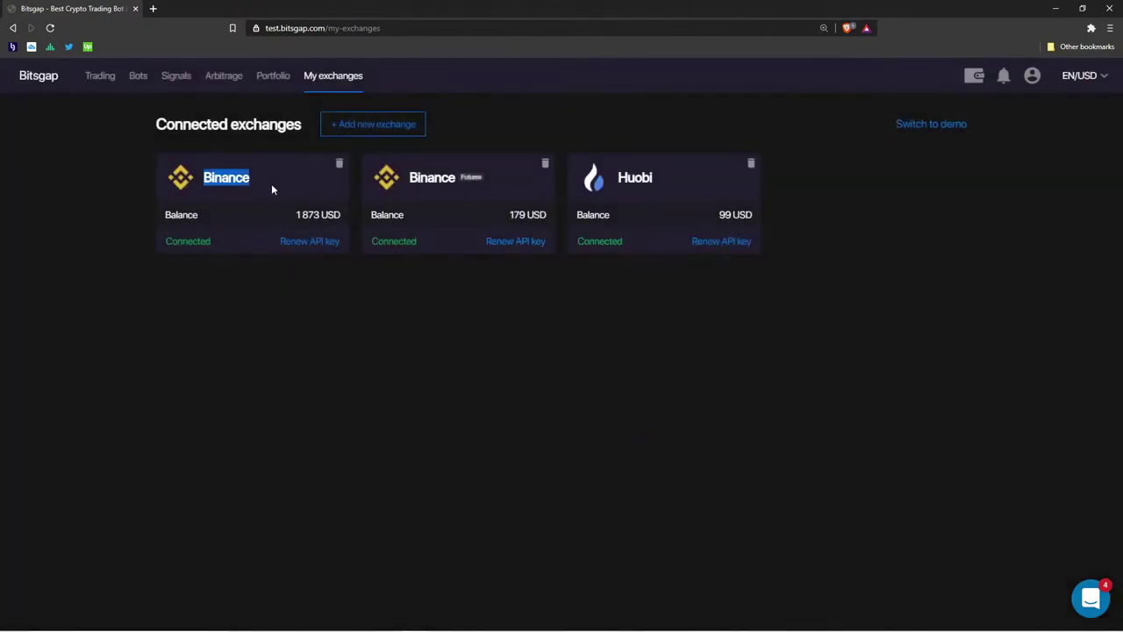
left_click(407, 186)
double_click(431, 177)
double_click(471, 177)
left_click(462, 331)
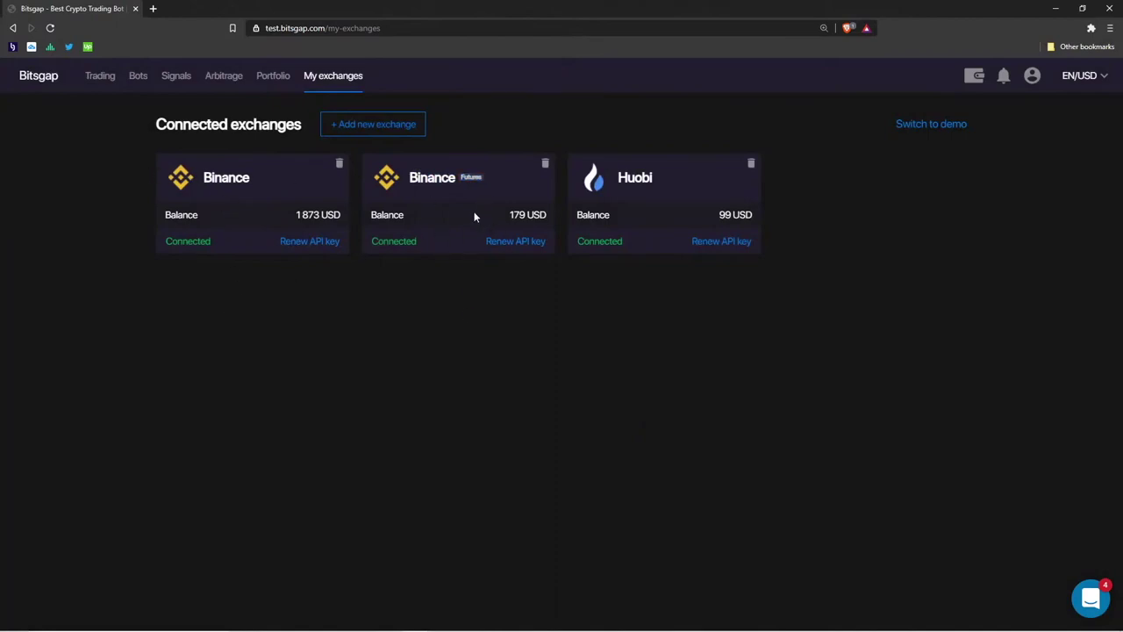
left_click_drag(408, 178, 485, 179)
left_click(465, 360)
left_click_drag(410, 177, 478, 304)
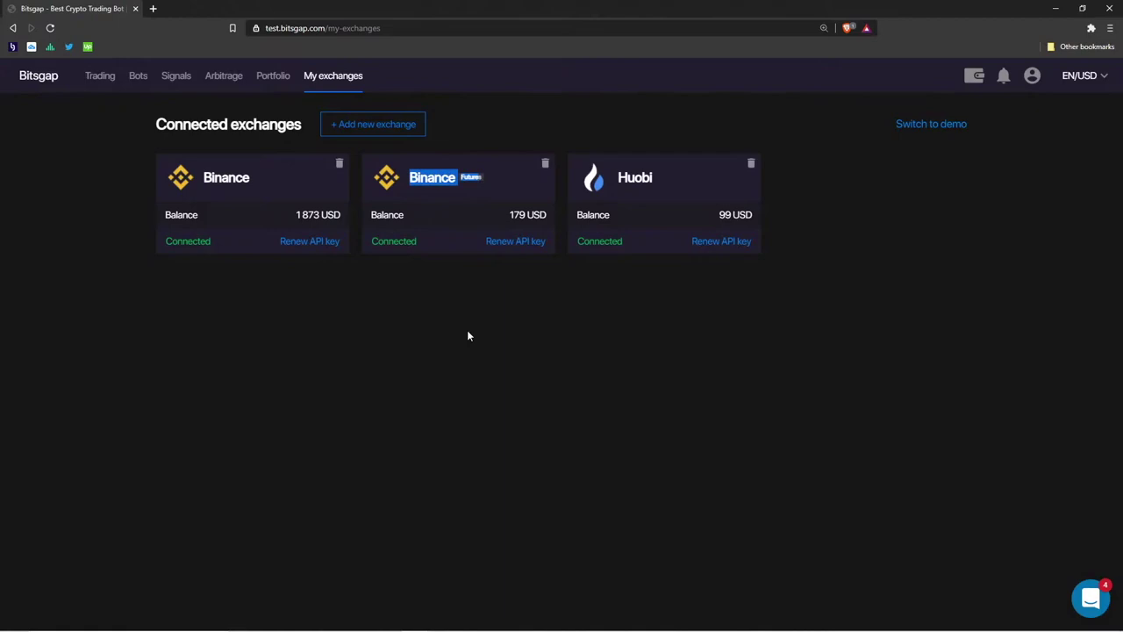
left_click_drag(258, 177, 204, 179)
left_click(254, 179)
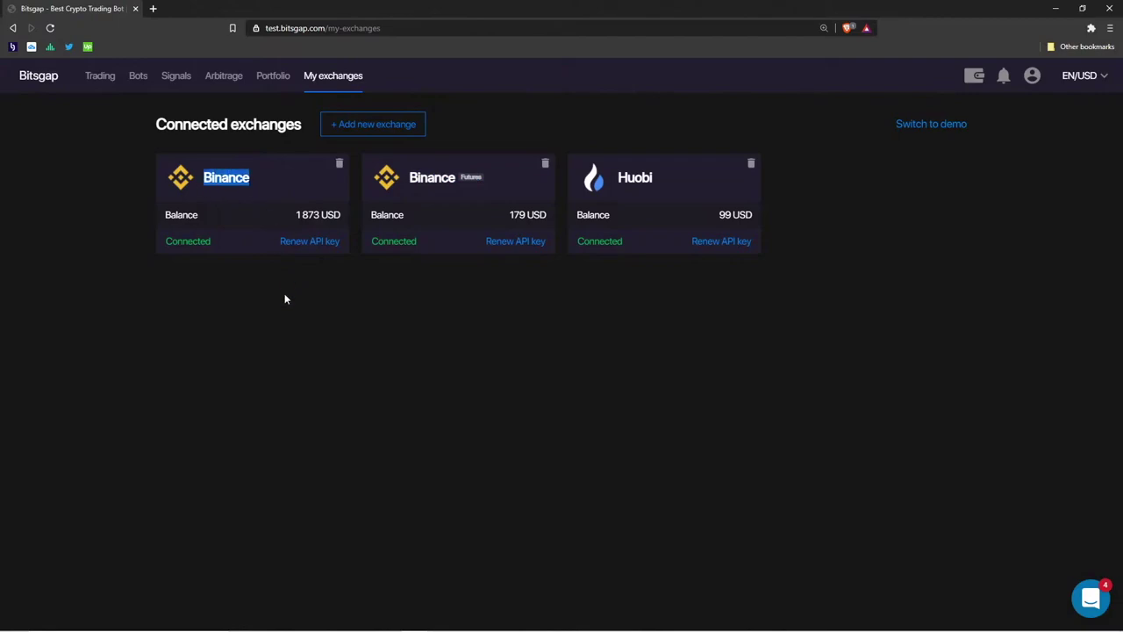
left_click(284, 299)
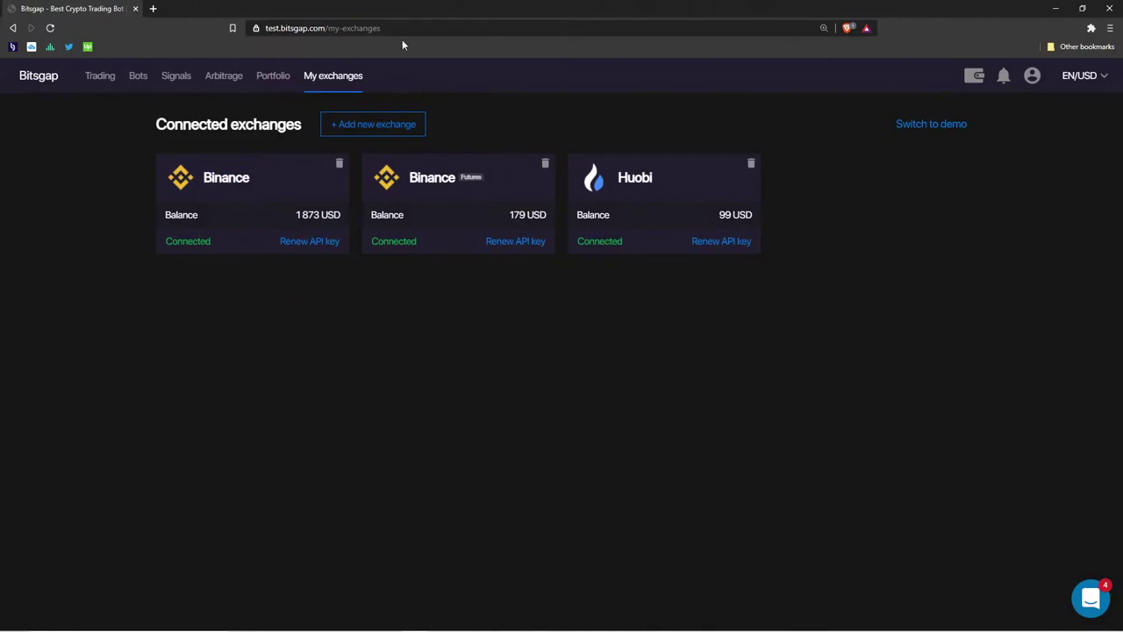
Open the trading page, switch to PowerPoint and advance to the slide "Automated trading with A.I algorithms"
left_click(100, 77)
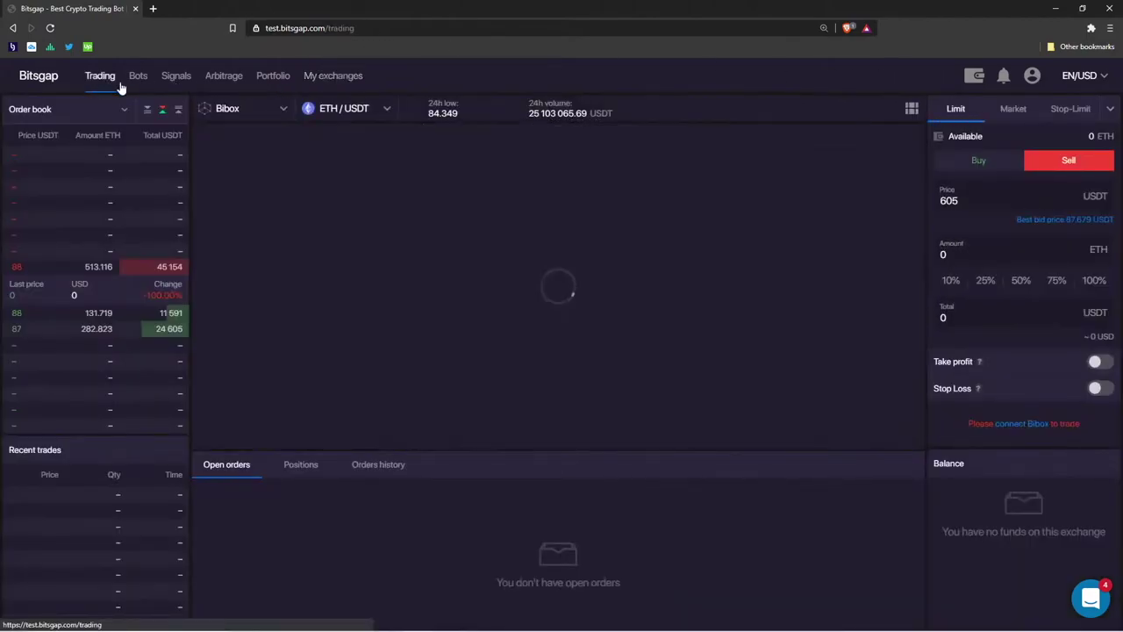
key("alt+Tab")
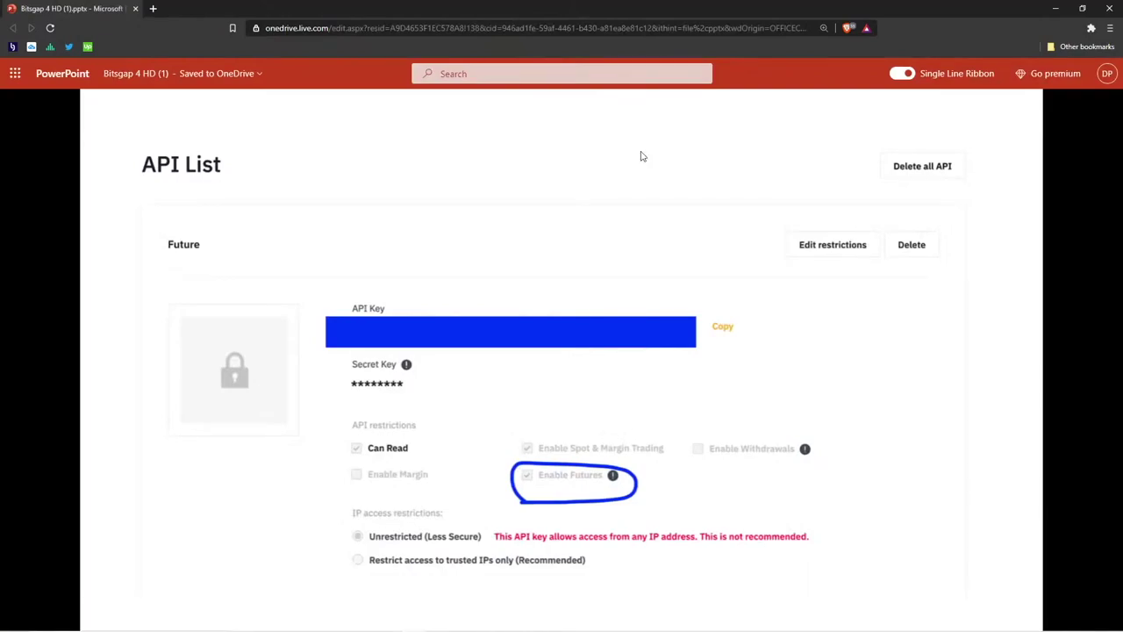
left_click(785, 129)
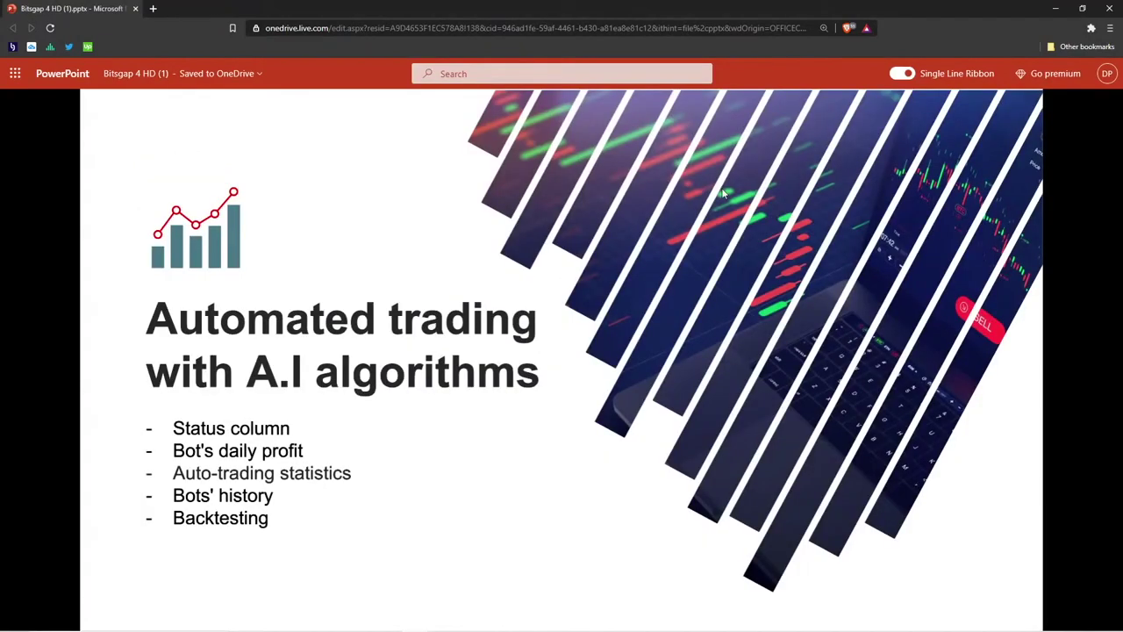
Switch back to Bitsgap and choose Binance Futures as the trading exchange
key("alt+Tab")
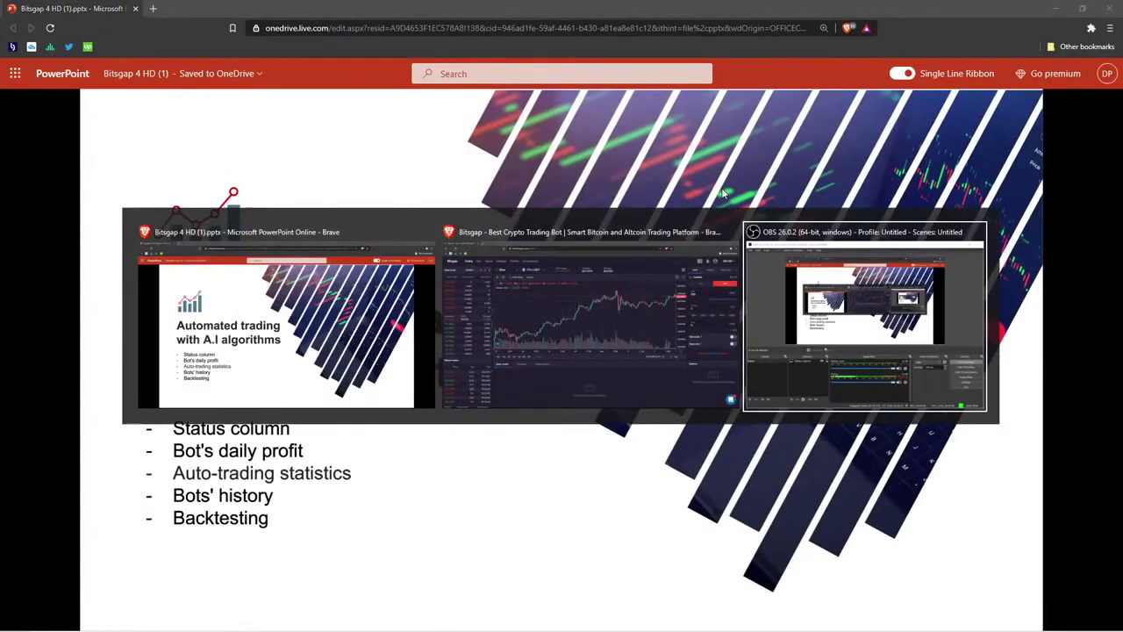
left_click(619, 254)
left_click(229, 112)
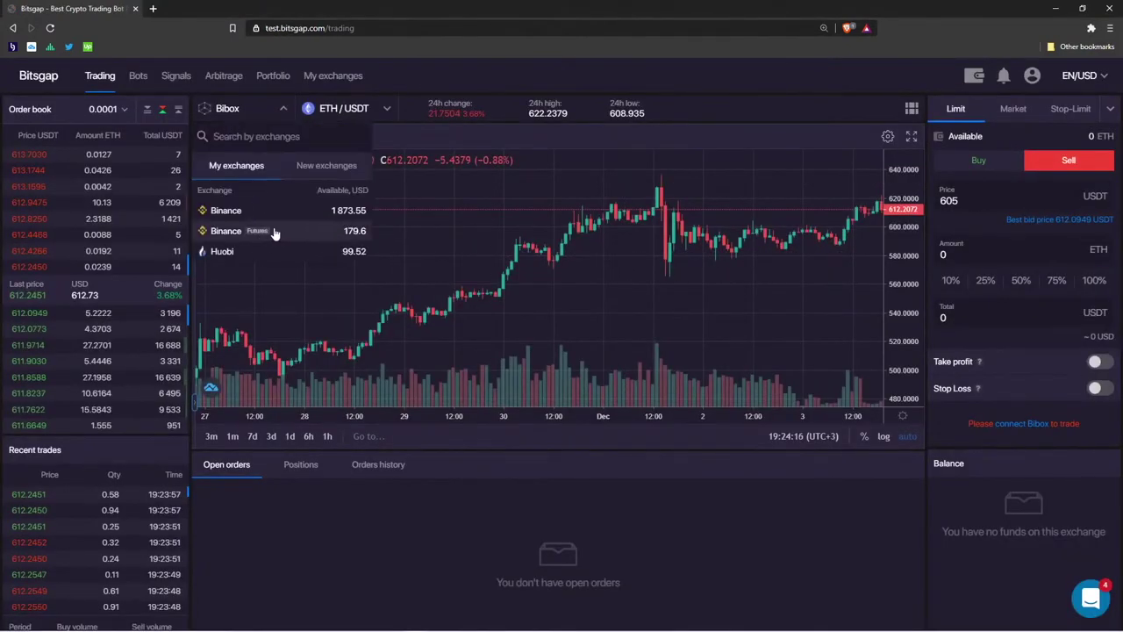
left_click(263, 230)
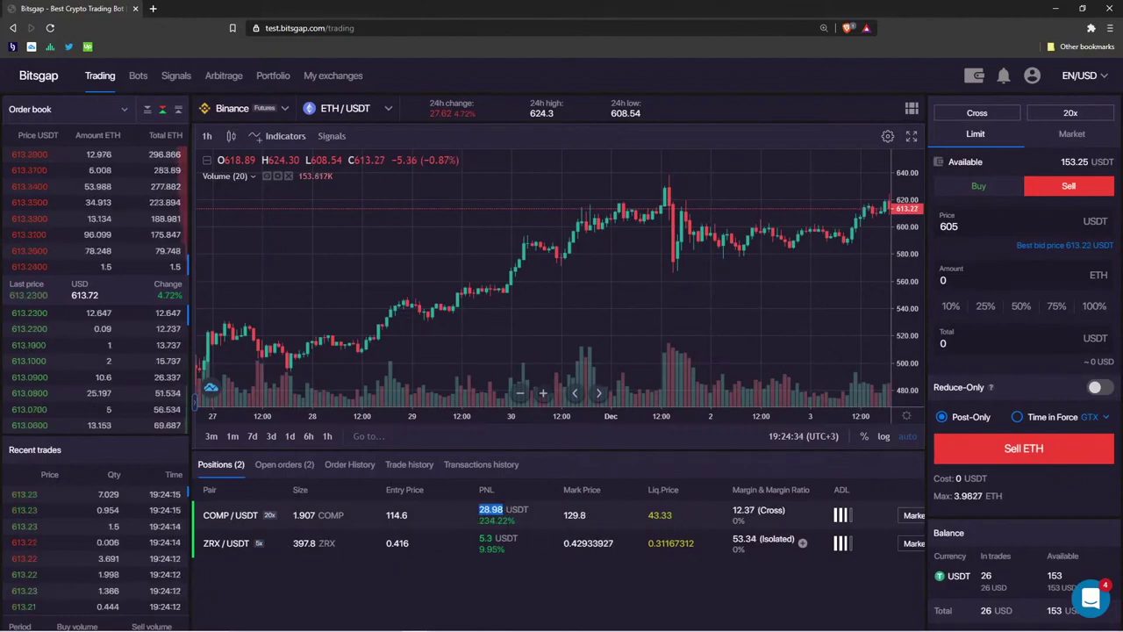
Examine the COMP/USDT futures position's PNL, mark price and liquidation price
double_click(513, 520)
double_click(515, 521)
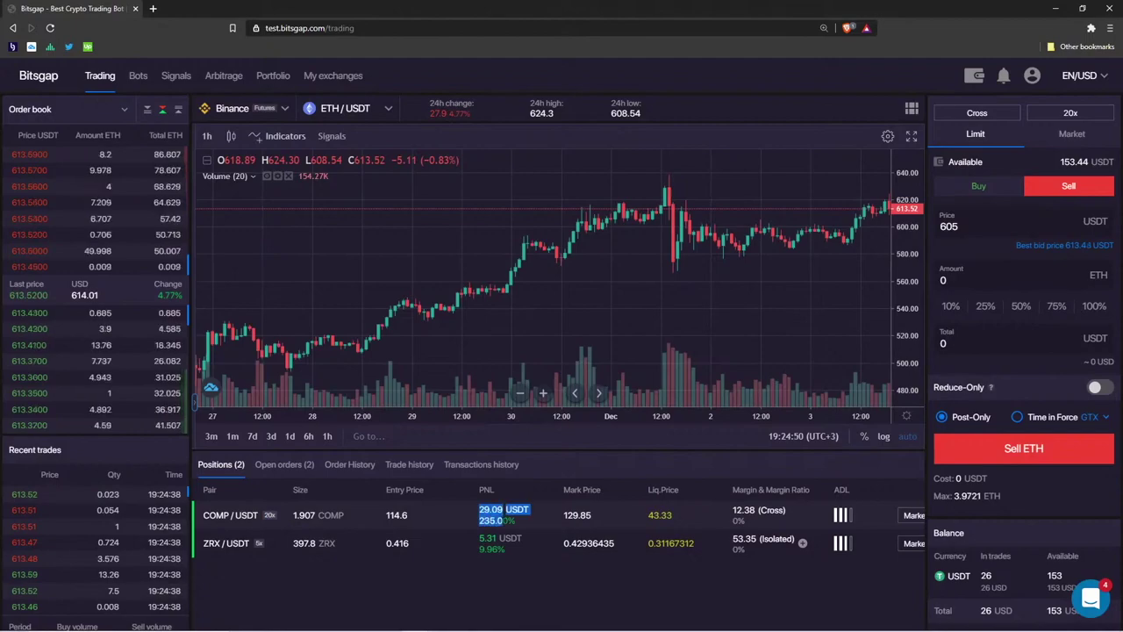
double_click(493, 520)
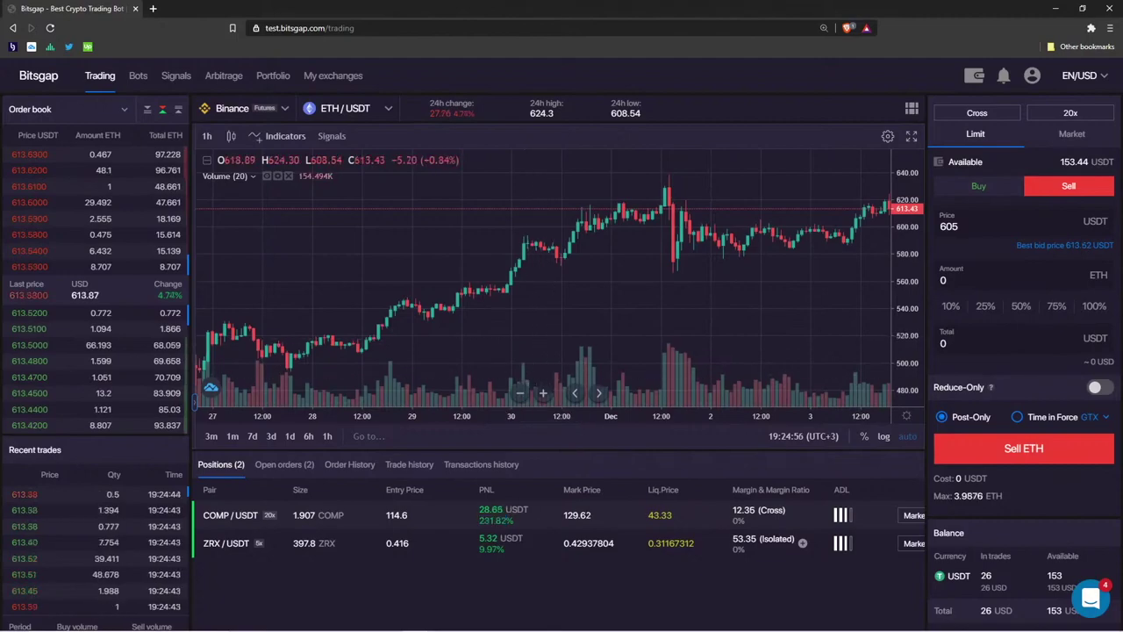
scroll(581, 553, "right", 2)
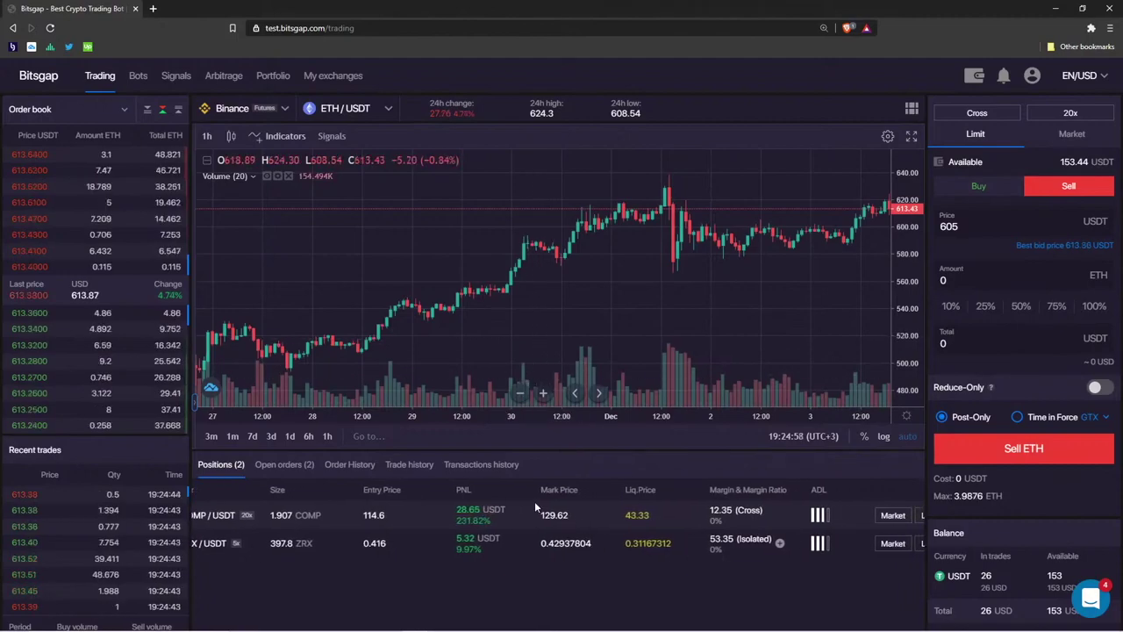
double_click(637, 515)
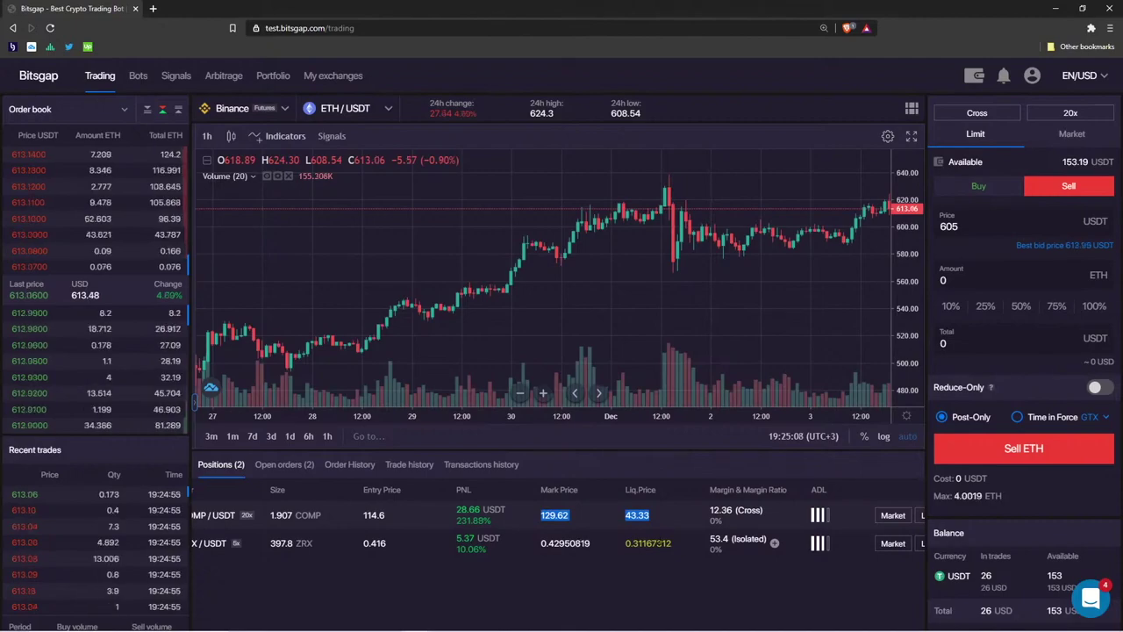
Try leverage values of 73x and 60x for ETH/USDT, and dismiss the adjustment without confirming it
left_click(652, 563)
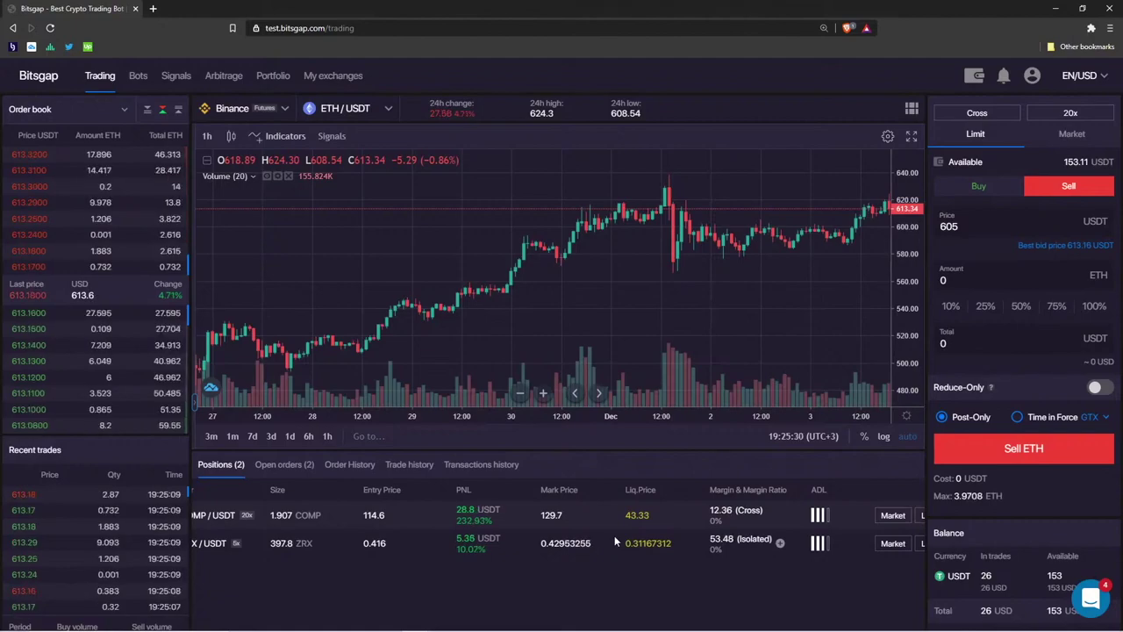
left_click(1073, 112)
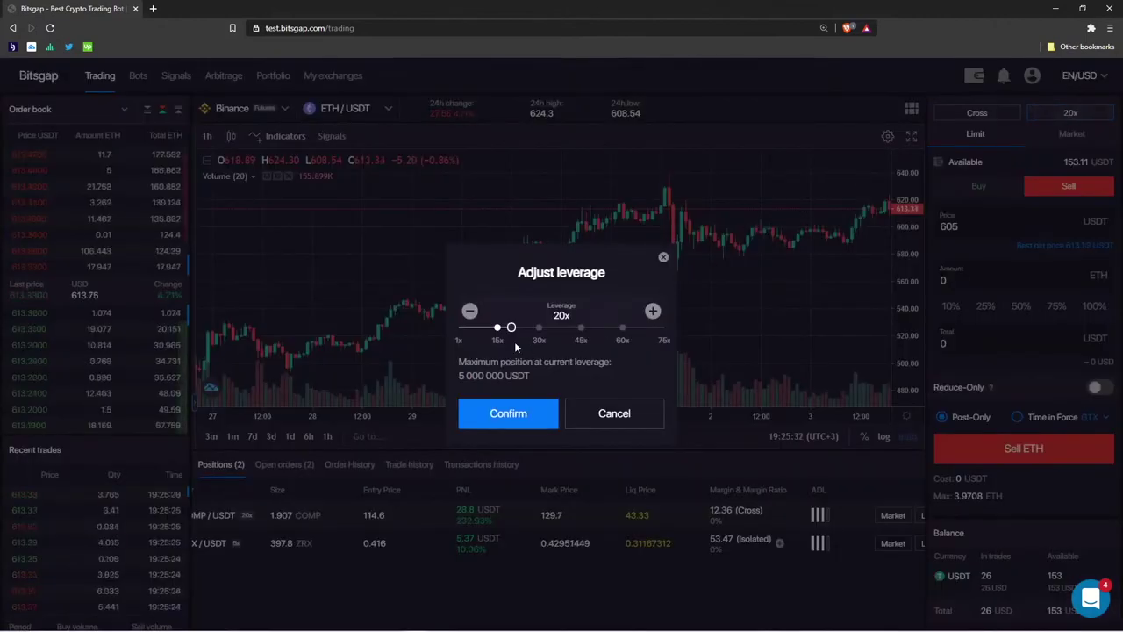
left_click_drag(511, 312, 666, 331)
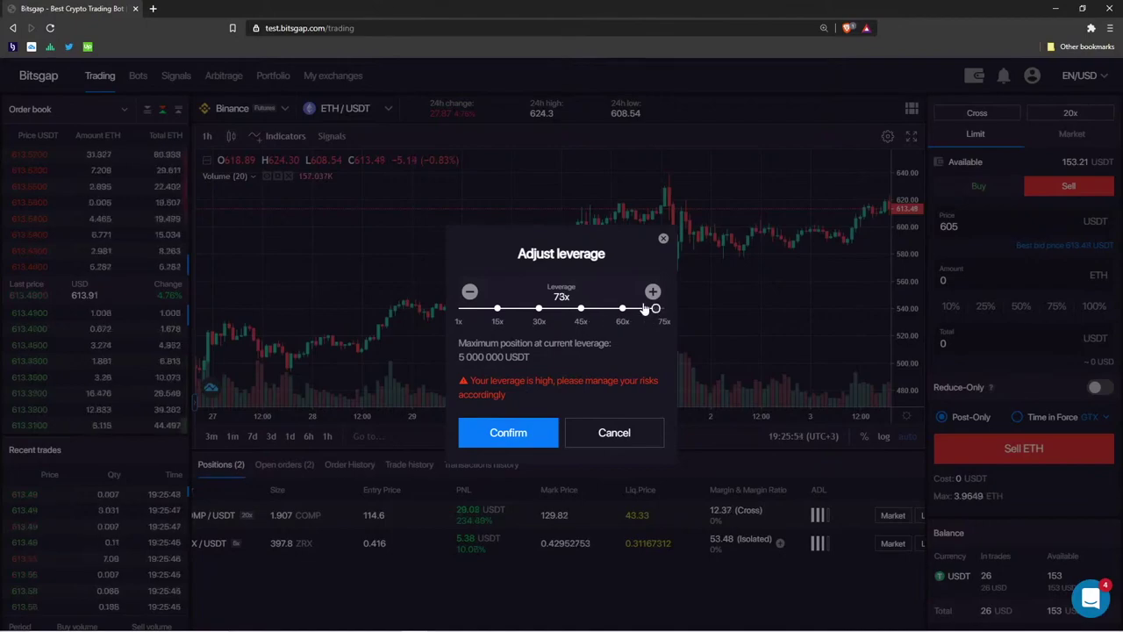
left_click_drag(664, 308, 622, 315)
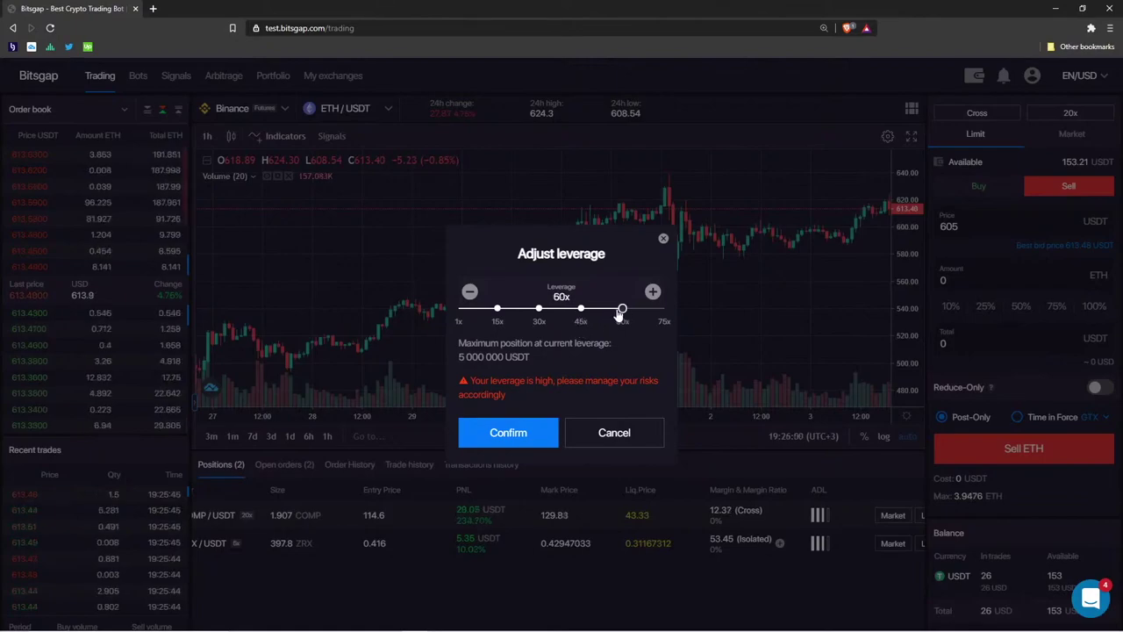
left_click(663, 239)
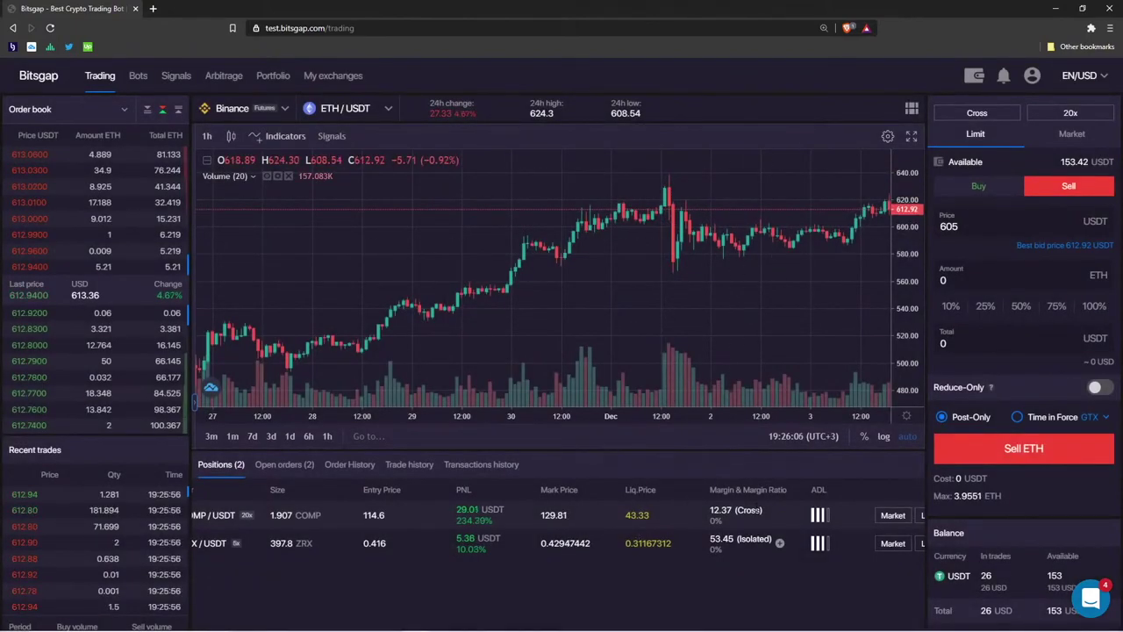
Examine the margin and margin ratio of the Cross COMP/USDT position and the Isolated ZRX/USDT position
scroll(745, 518, "right", 3)
scroll(736, 526, "right", 1)
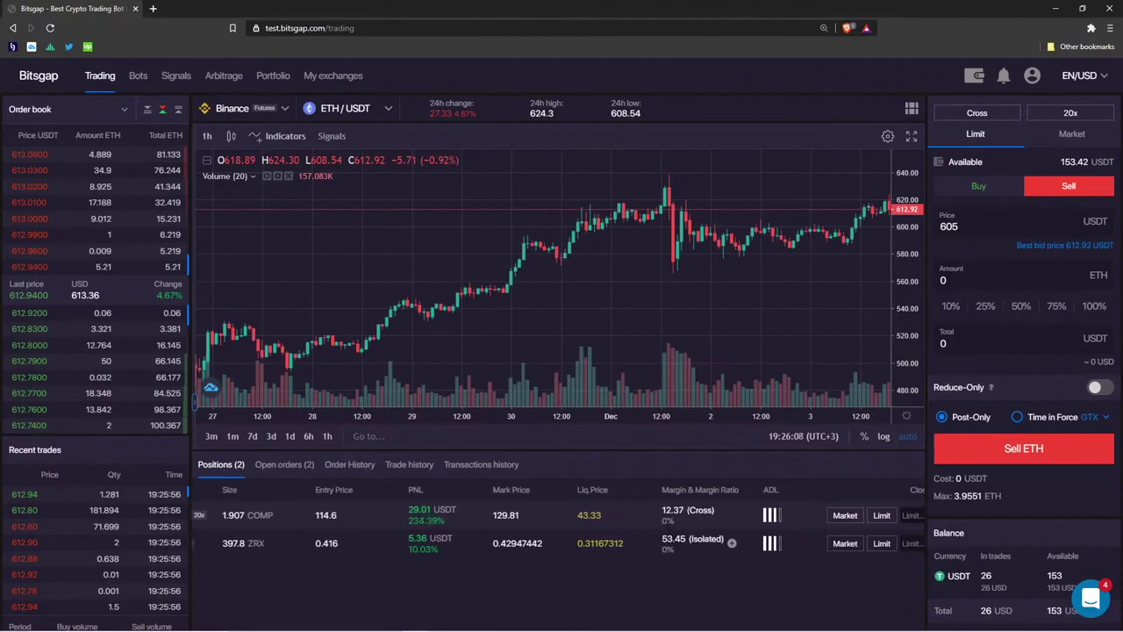
triple_click(667, 518)
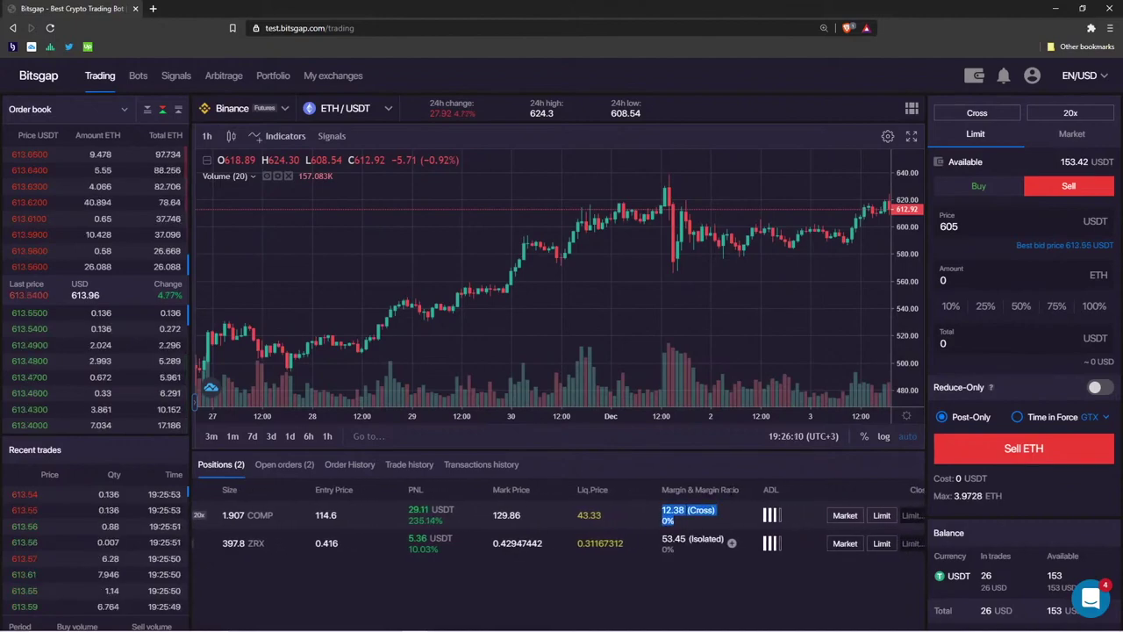
left_click(736, 494)
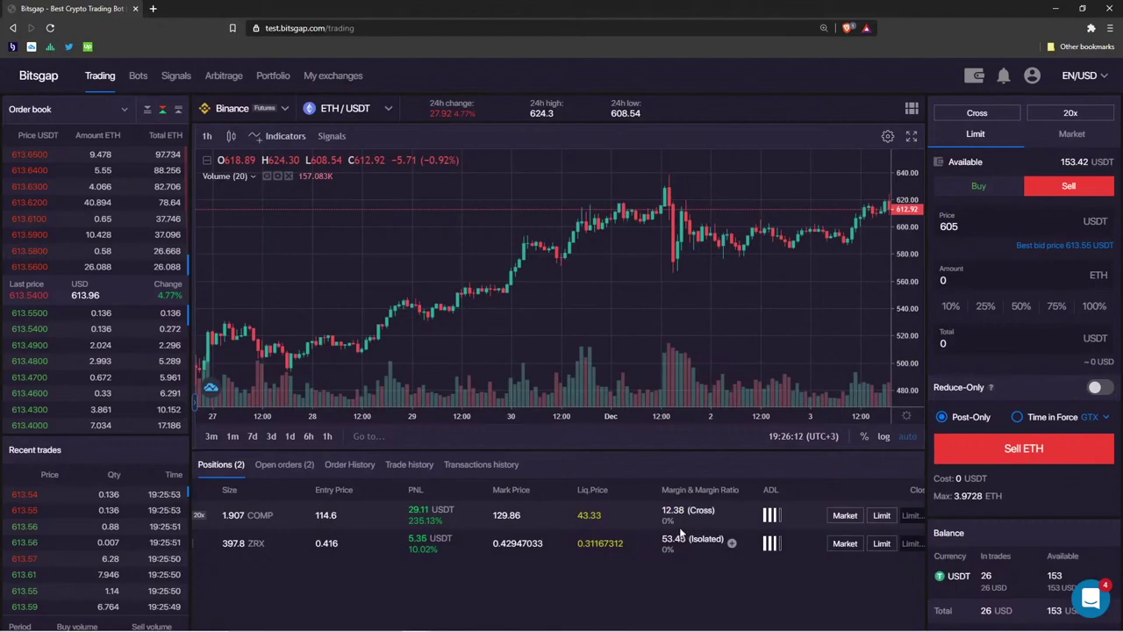
triple_click(660, 517)
left_click(696, 559)
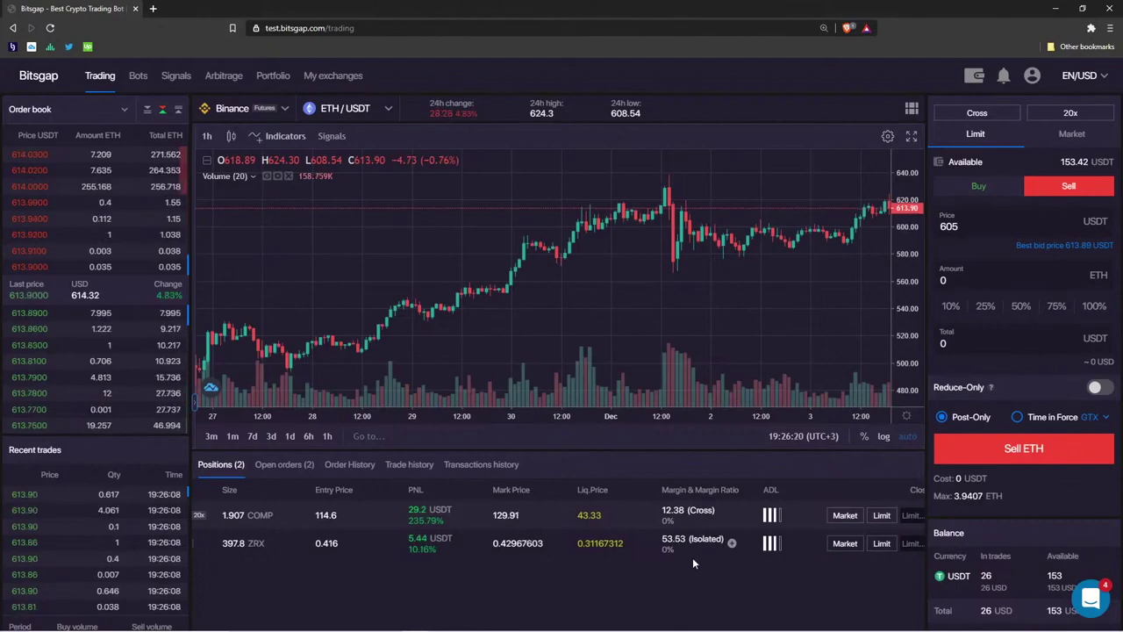
left_click_drag(660, 508, 668, 521)
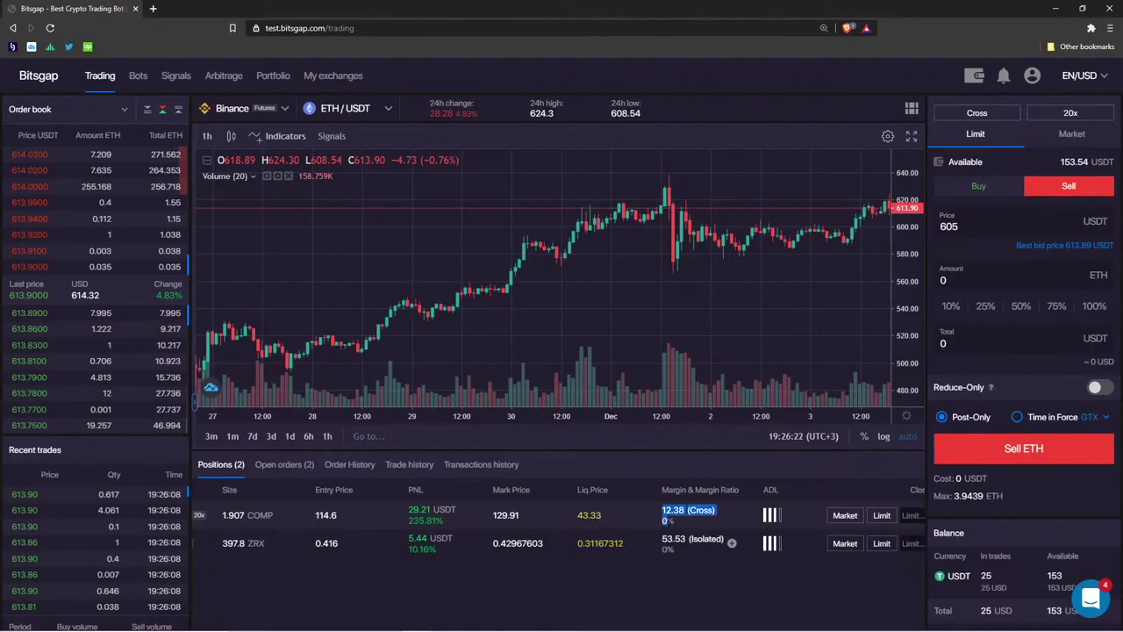
left_click_drag(724, 546, 659, 549)
left_click(684, 549)
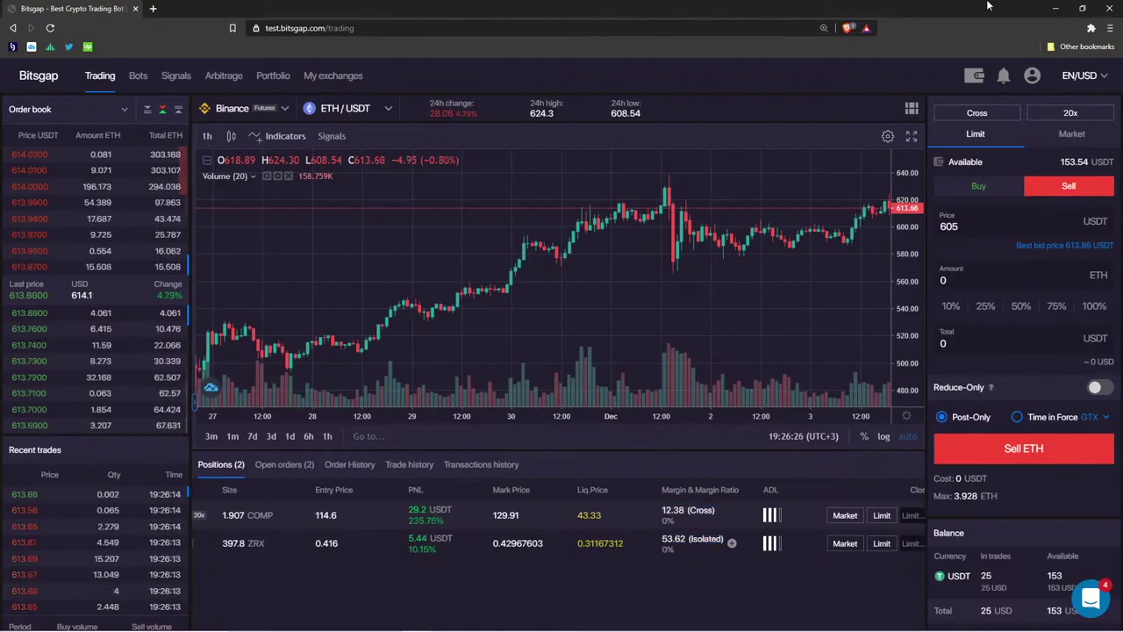
Compare the Cross and Isolated margin modes for ETH/USDT, and dismiss the choice without confirming it
left_click(977, 116)
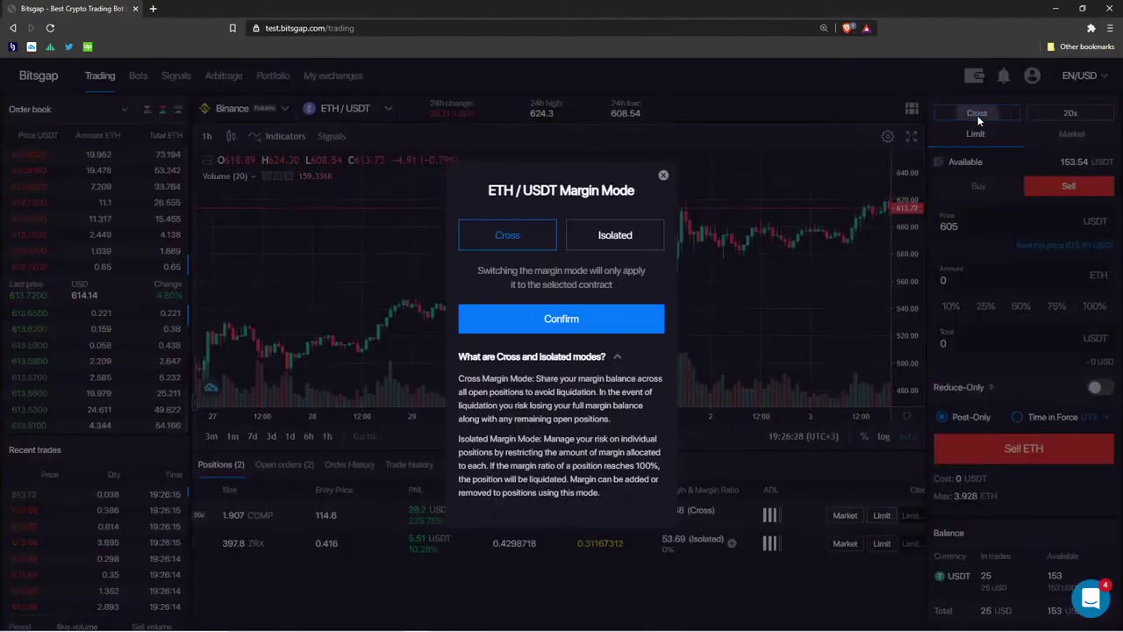
left_click(610, 239)
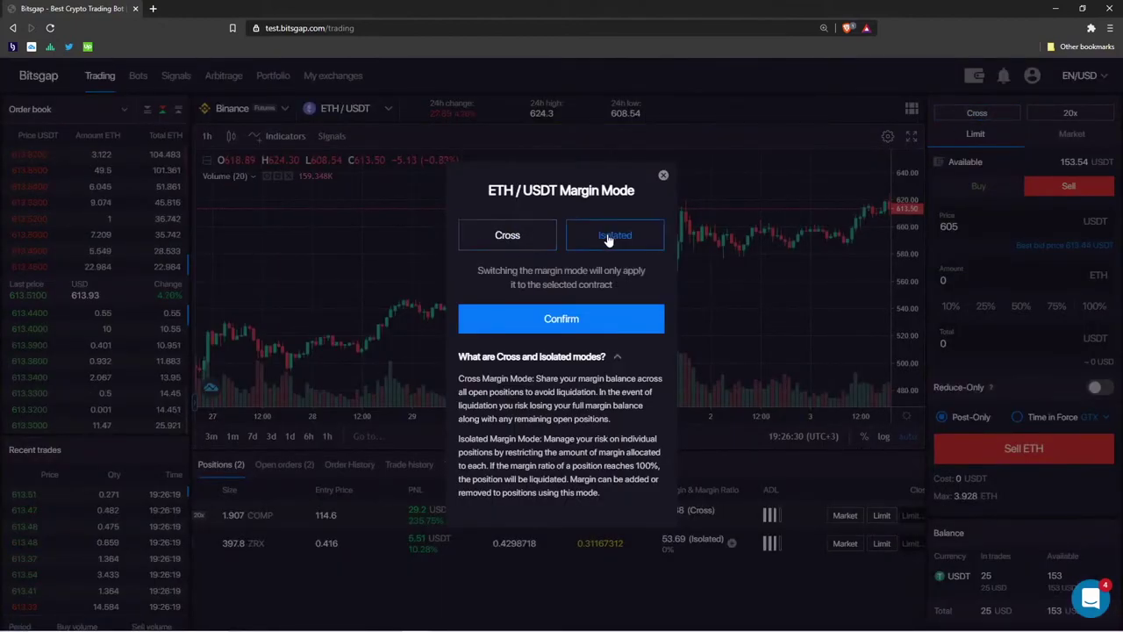
left_click(502, 244)
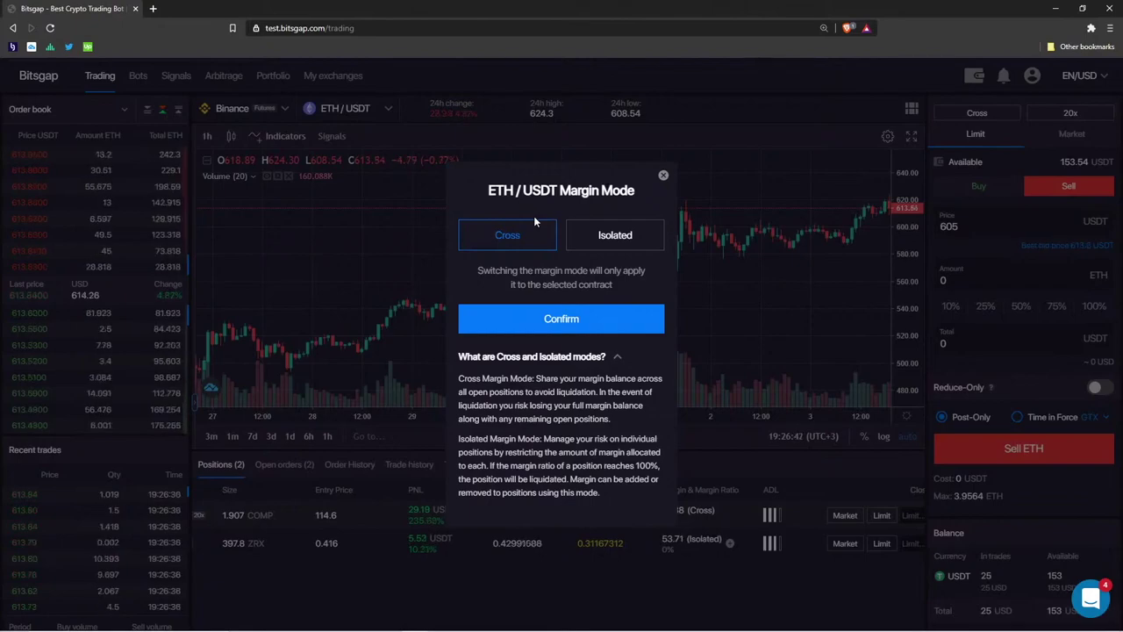
left_click(609, 235)
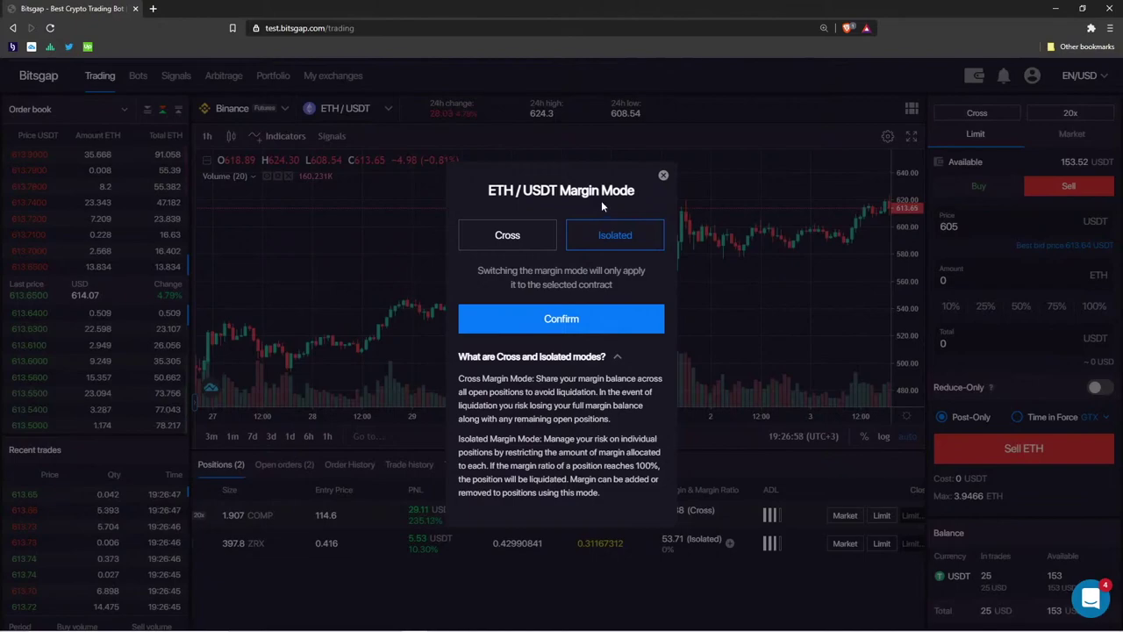
left_click(664, 177)
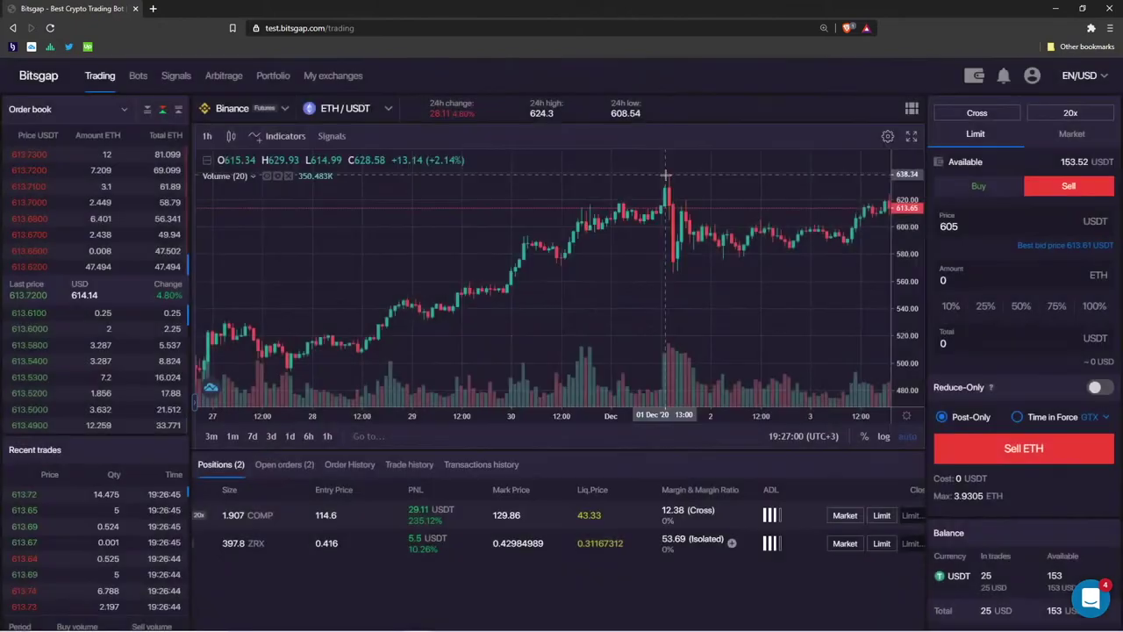
Compare the COMP/USDT position's Cross margin with the available USDT balance and the ZRX/USDT position's Isolated margin
scroll(629, 518, "left", 2)
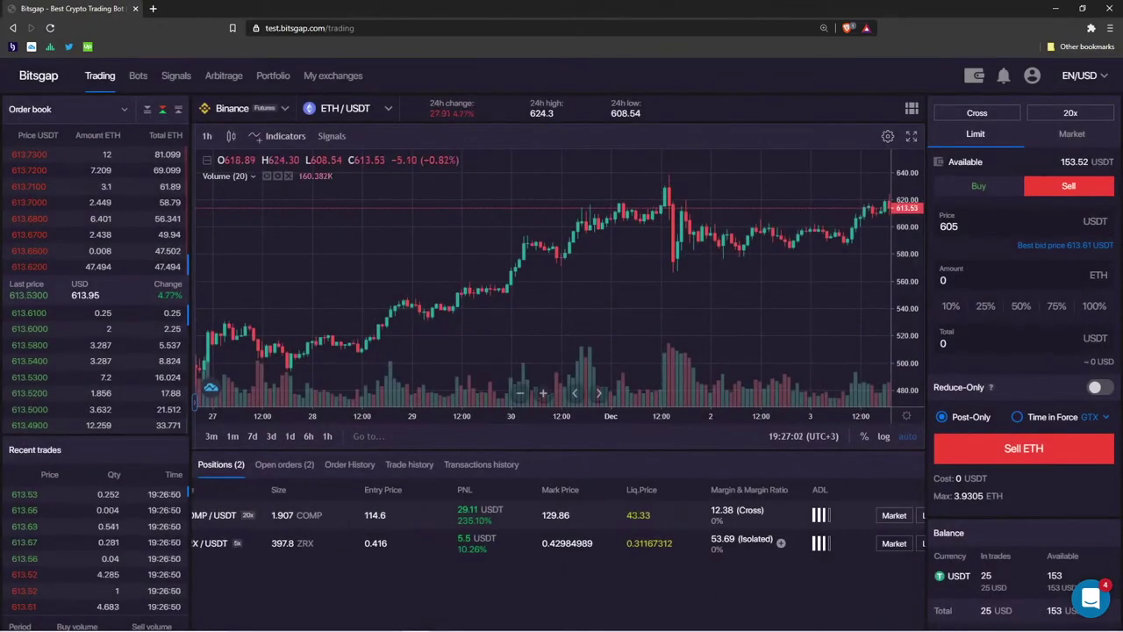
left_click_drag(758, 509, 788, 513)
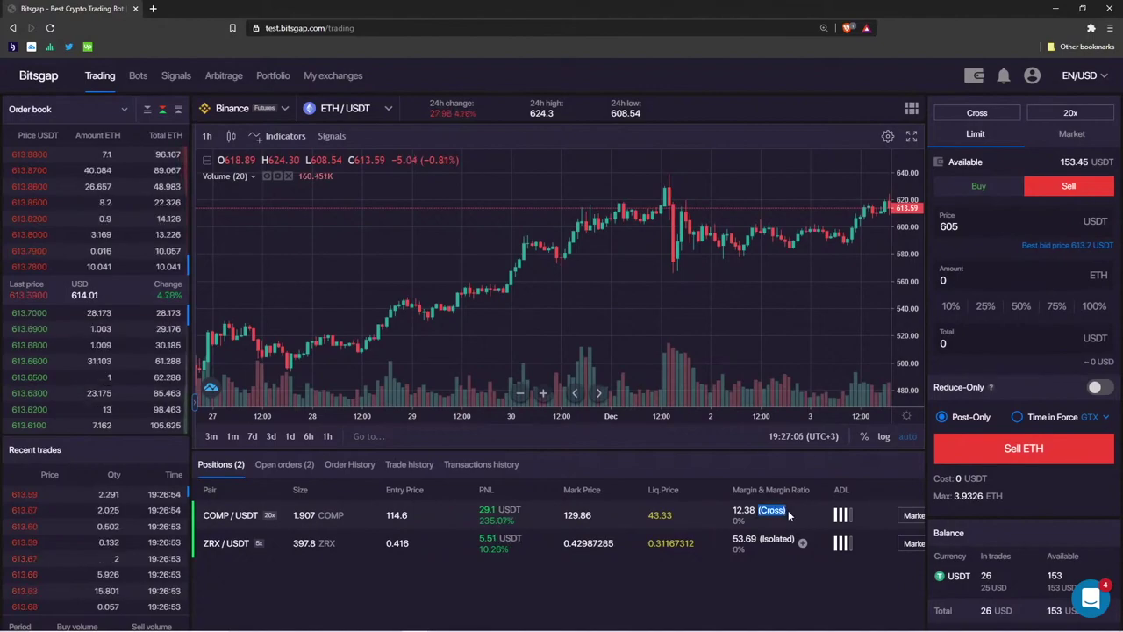
left_click_drag(1060, 162, 1086, 161)
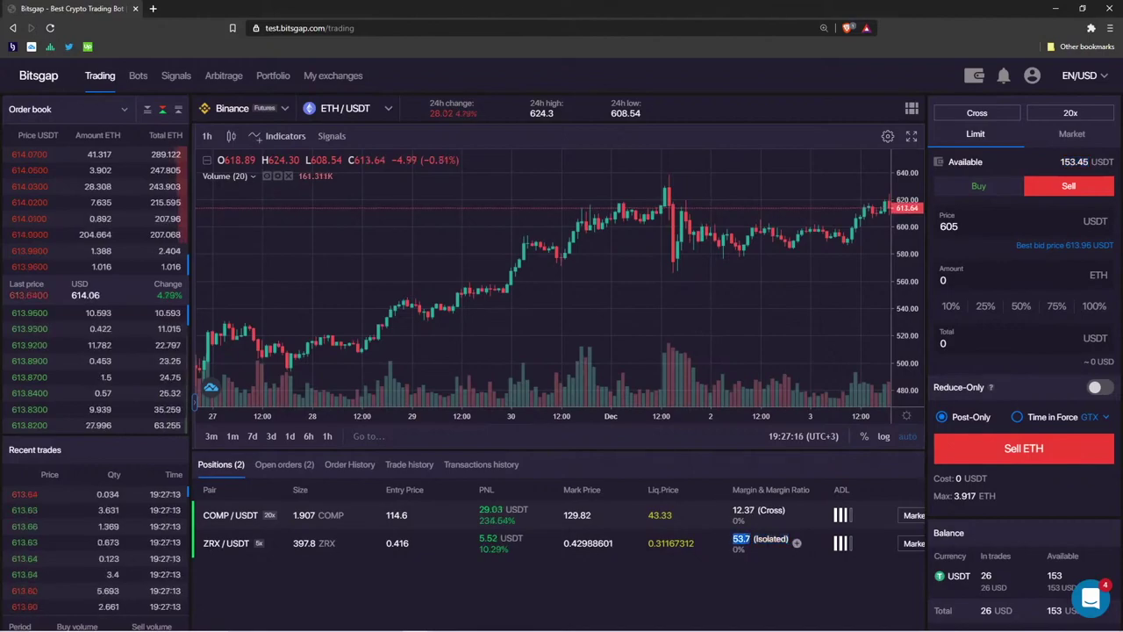
View the add and remove margin options for the isolated ZRX/USDT position, and close them without entering an amount
scroll(745, 544, "right", 1)
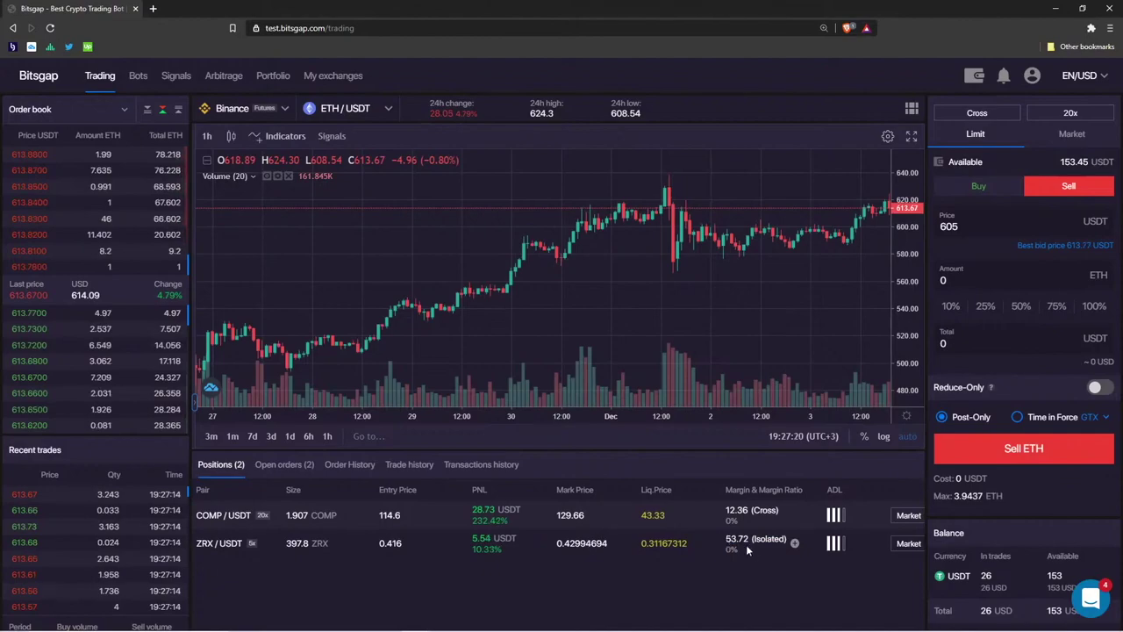
left_click(791, 544)
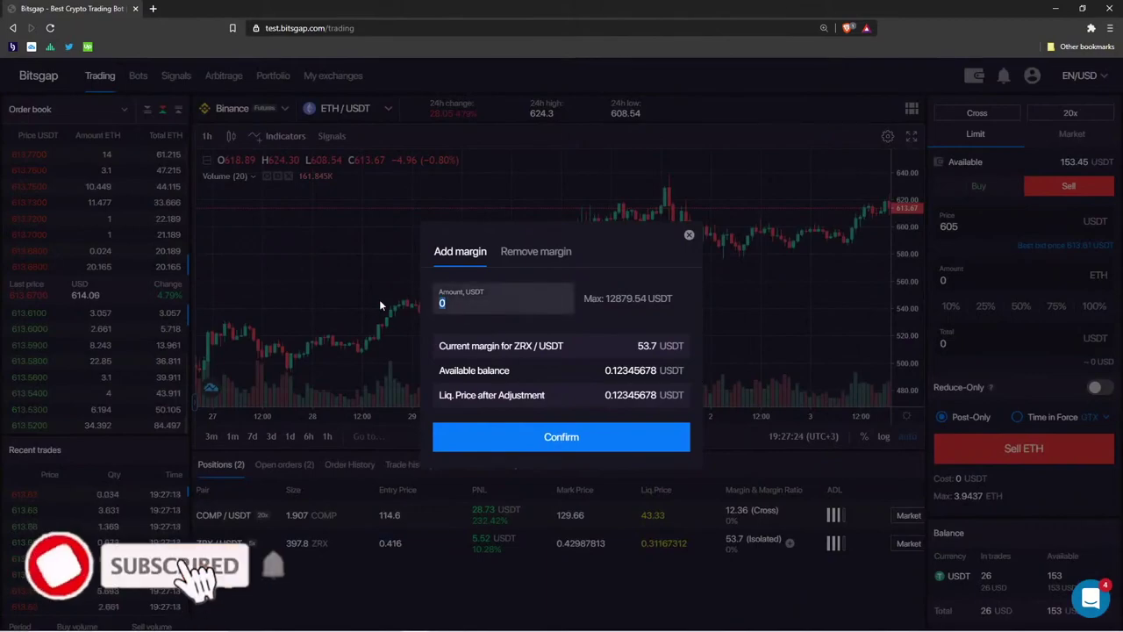
left_click(690, 237)
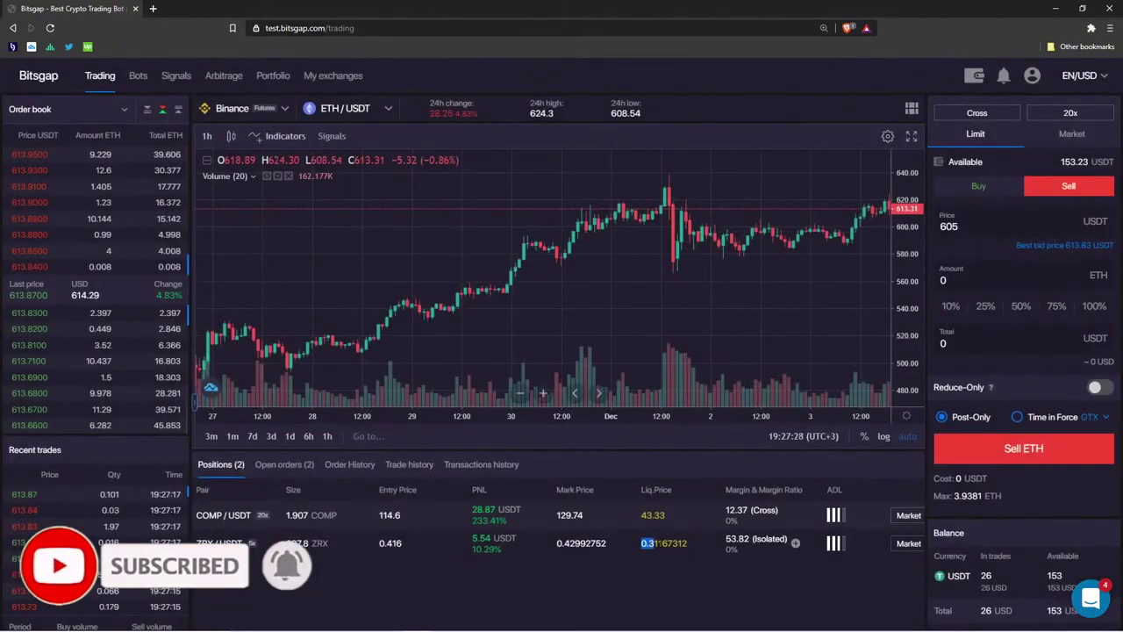
left_click_drag(866, 330, 818, 329)
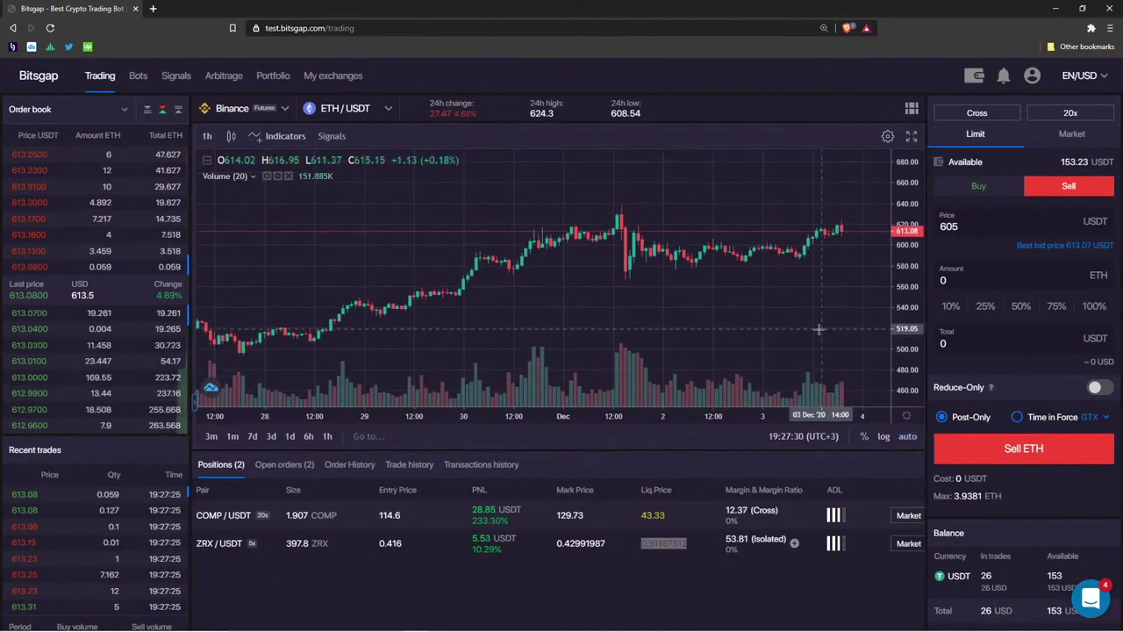
scroll(818, 329, "down", 3)
left_click_drag(842, 293, 667, 218)
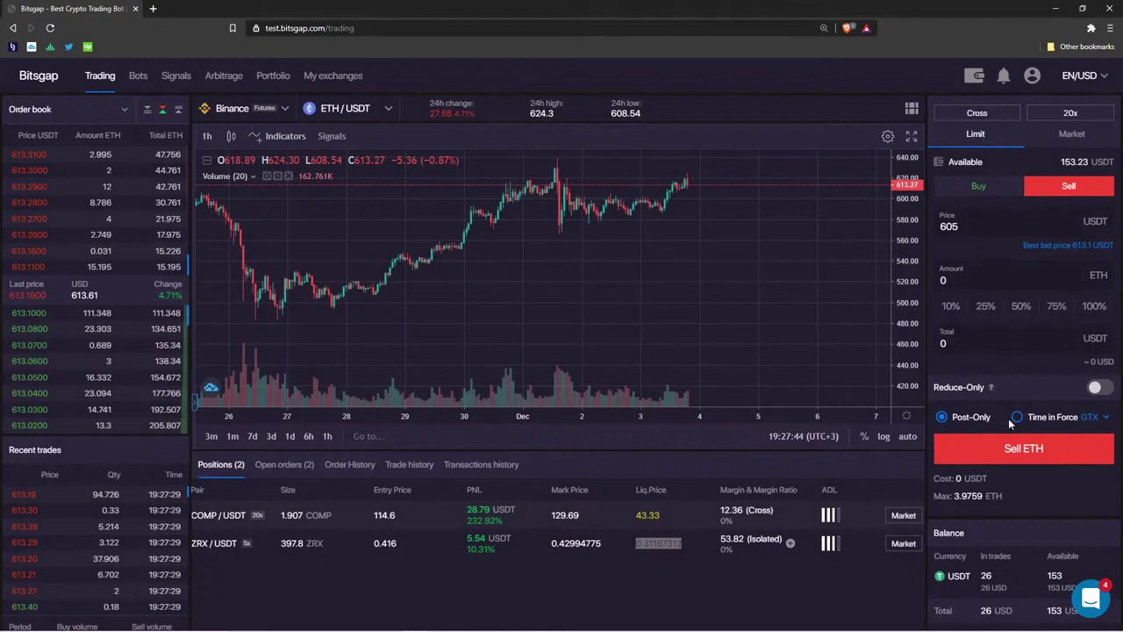
Review the Time in Force choices for the sell order, including GTC, IOC and FOK, without selecting one
left_click(1098, 419)
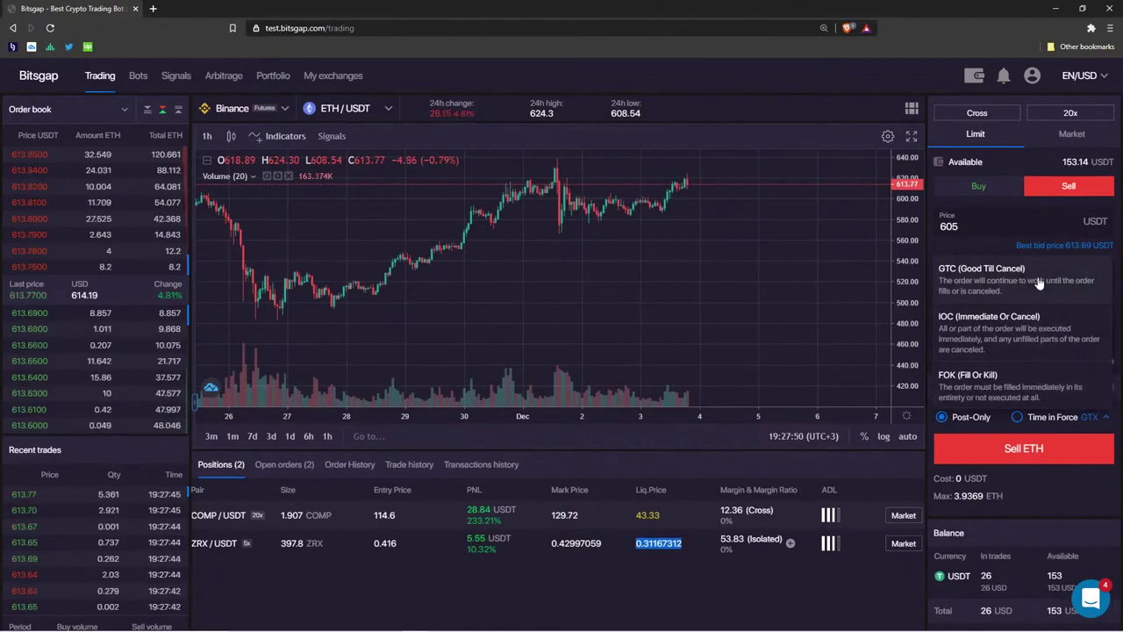
left_click(1055, 481)
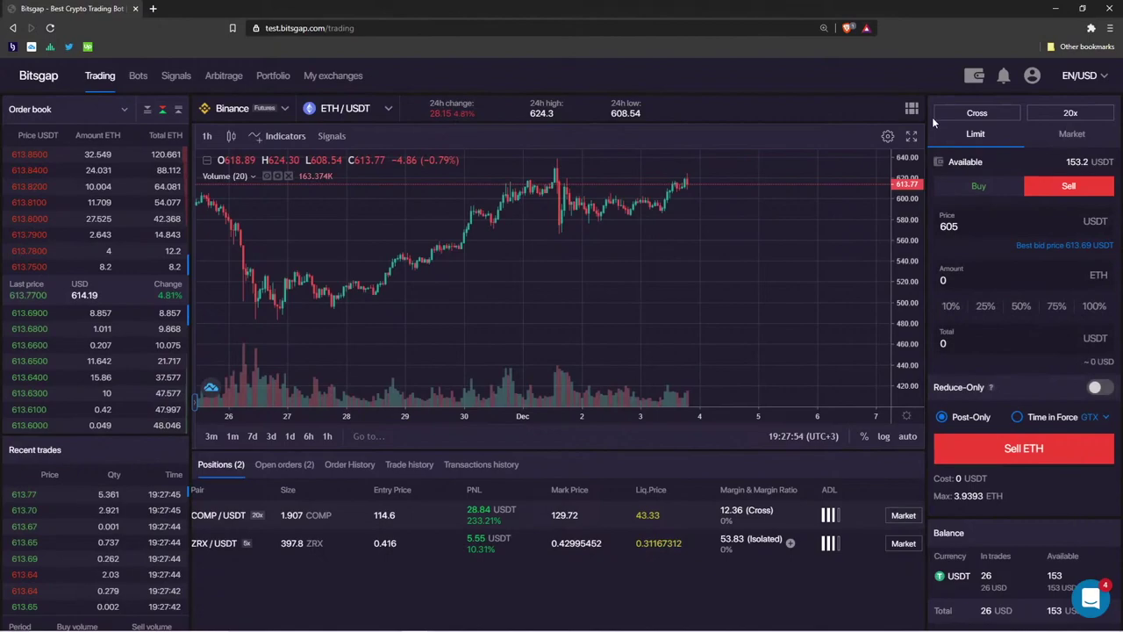
left_click(1103, 417)
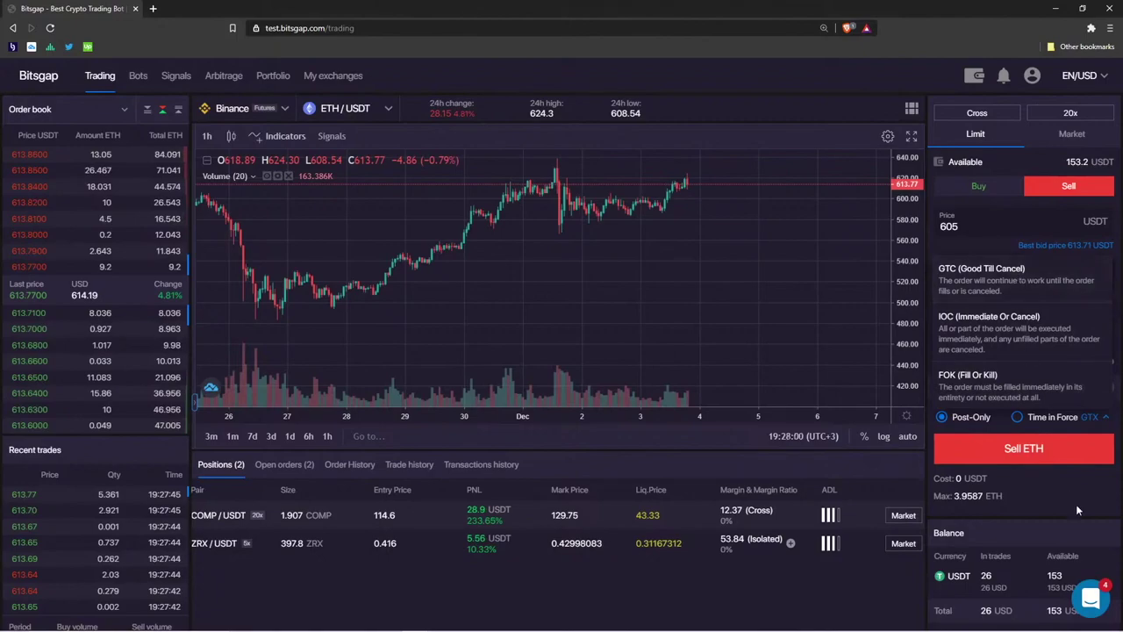
left_click(1059, 437)
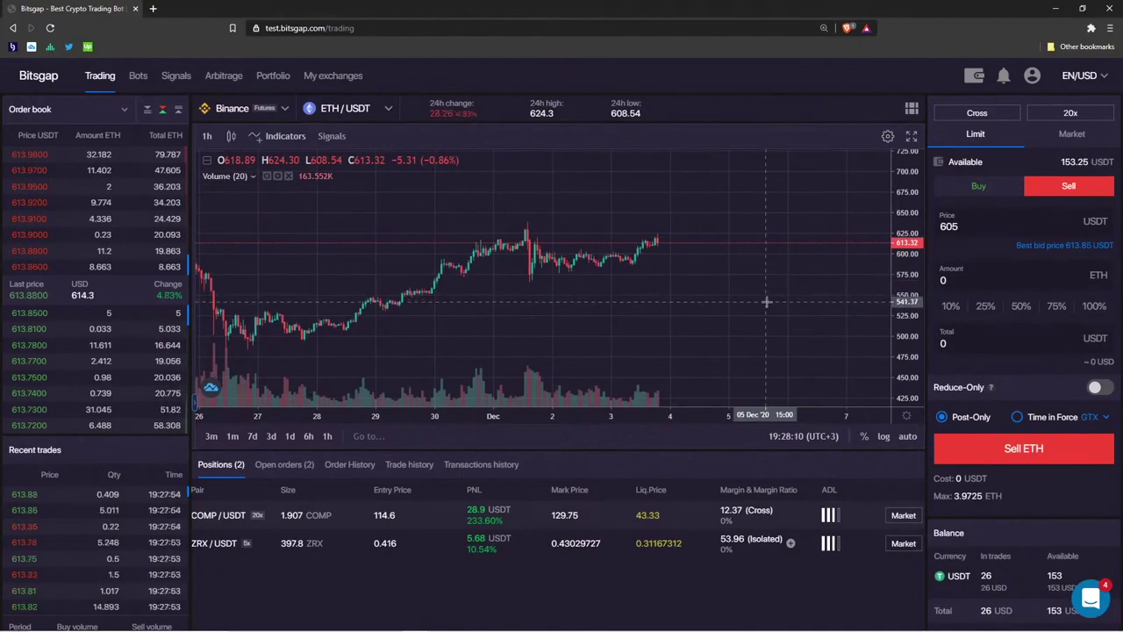
Enable Reduce-Only for the ETH limit sell order priced at 605 USDT
left_click(966, 226)
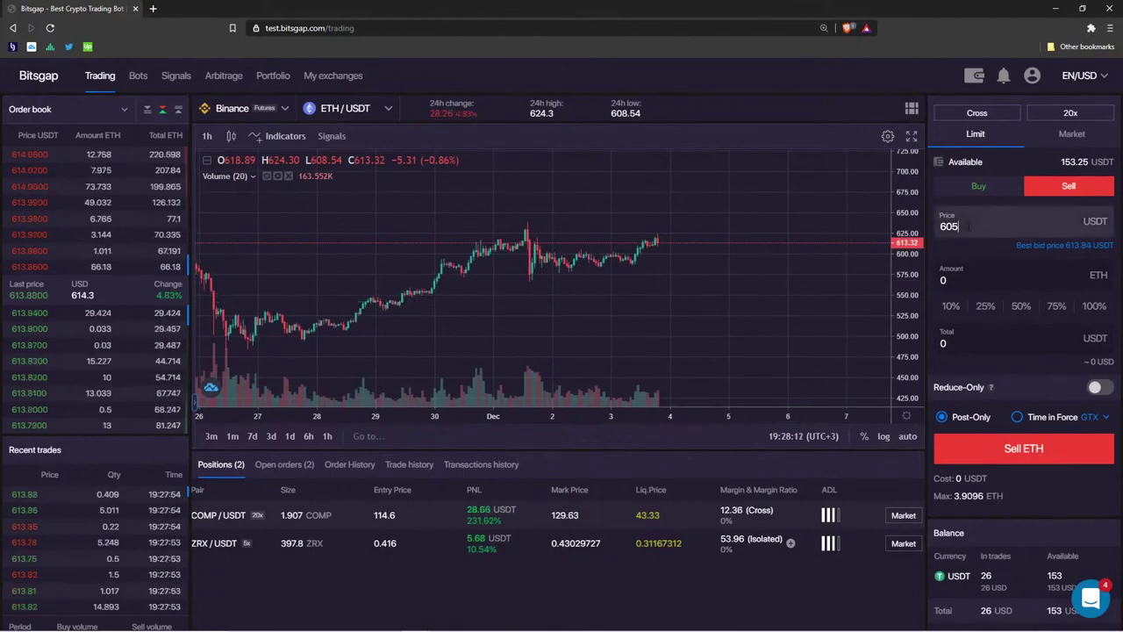
double_click(959, 226)
left_click(1100, 389)
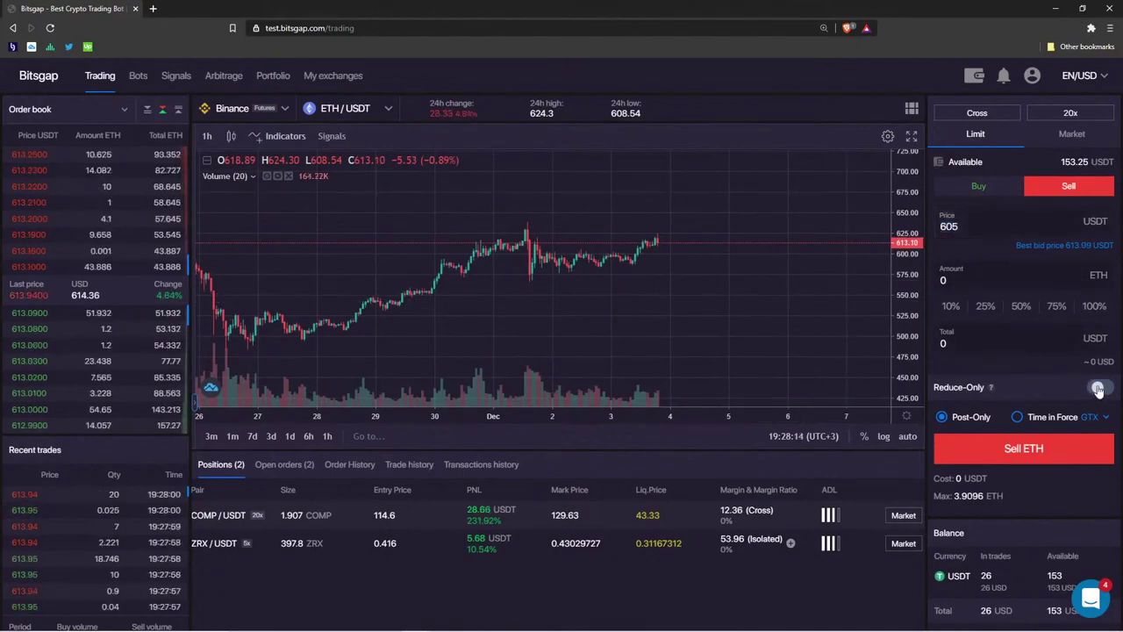
left_click(1102, 387)
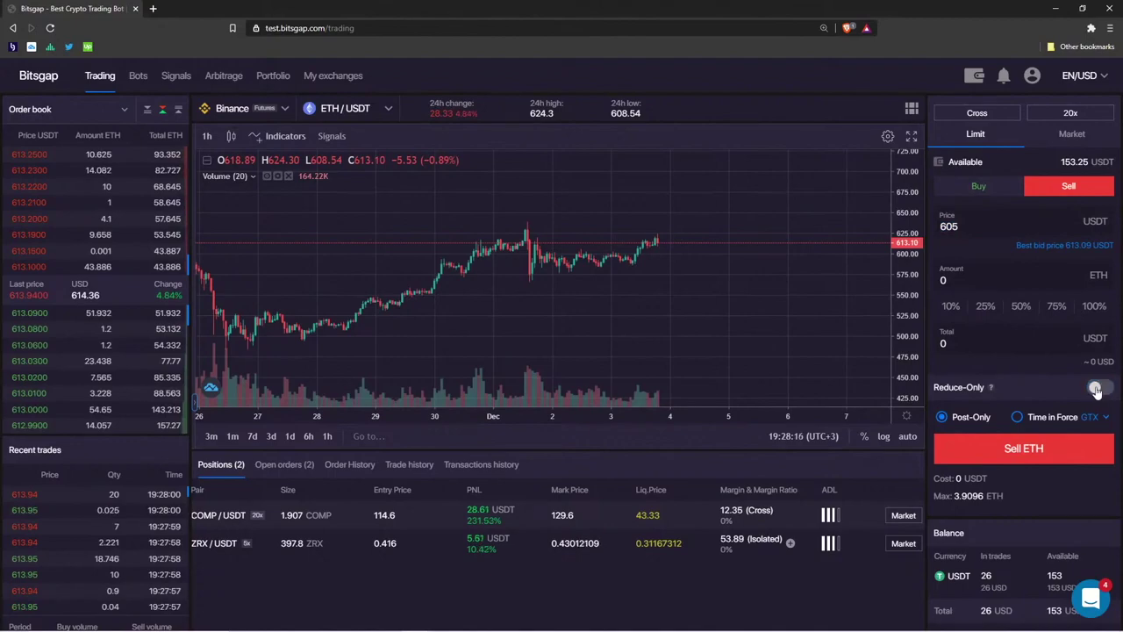
double_click(949, 226)
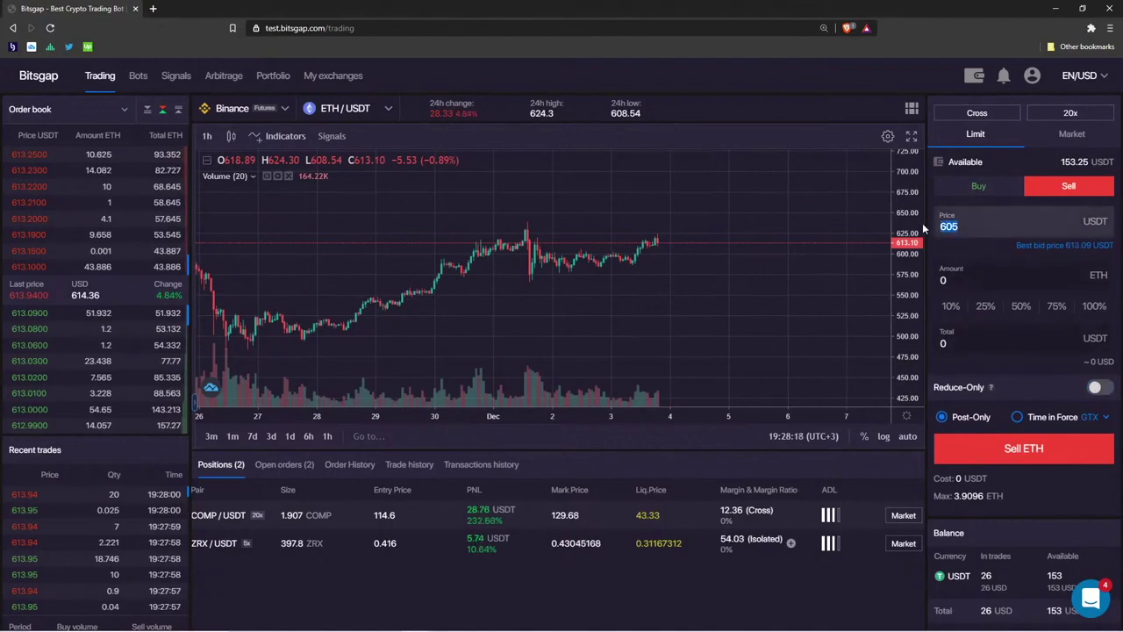
left_click(1098, 390)
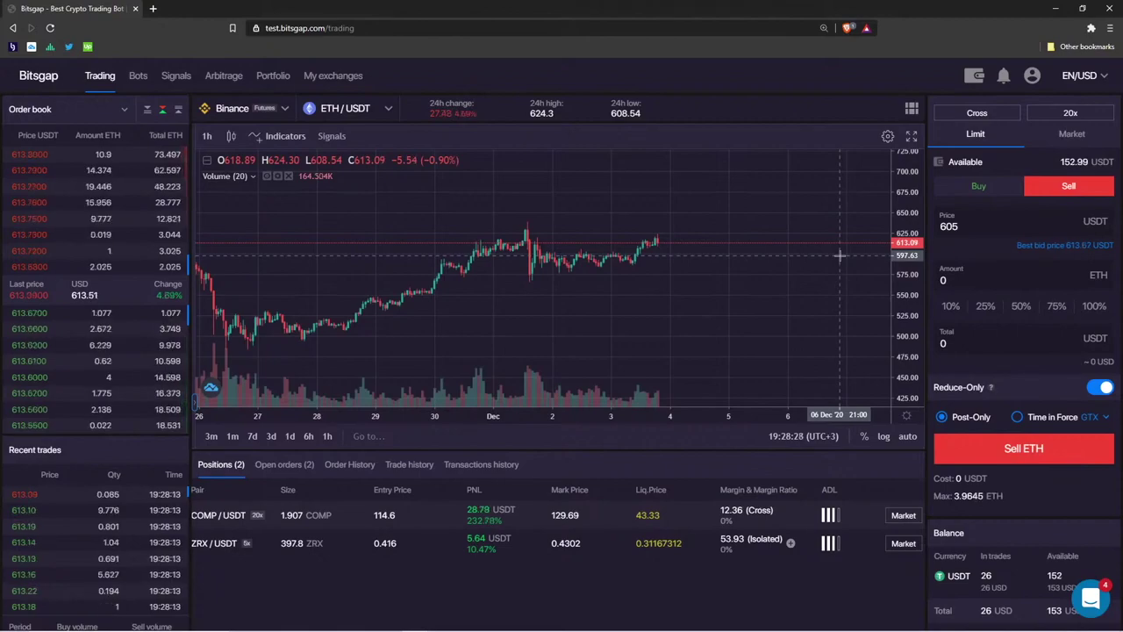
scroll(441, 537, "down", 1)
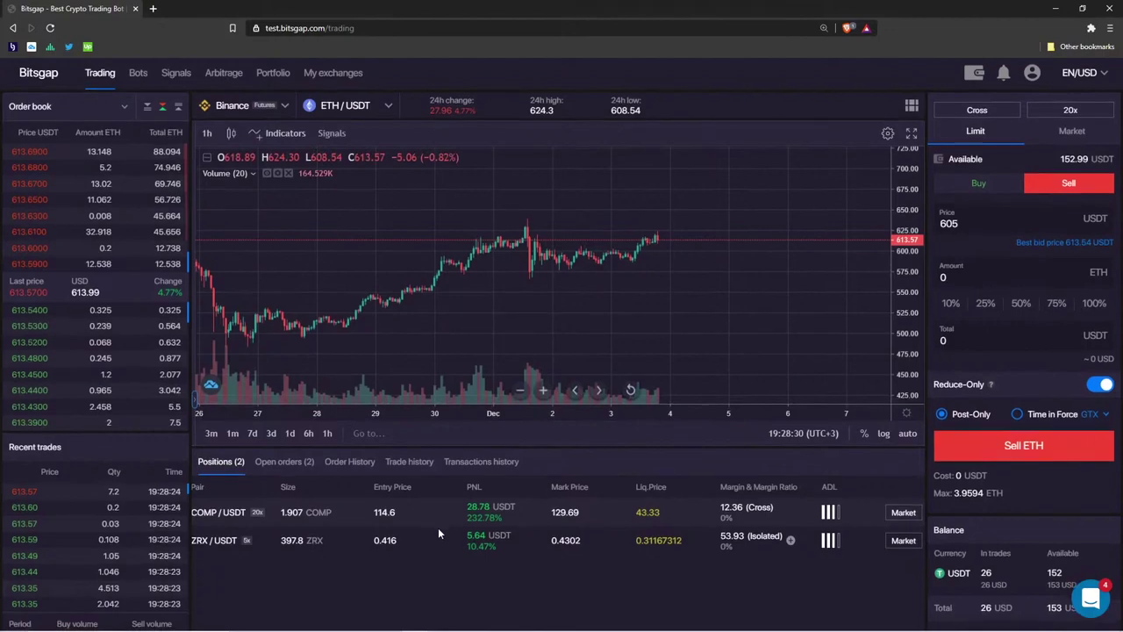
scroll(438, 527, "up", 1)
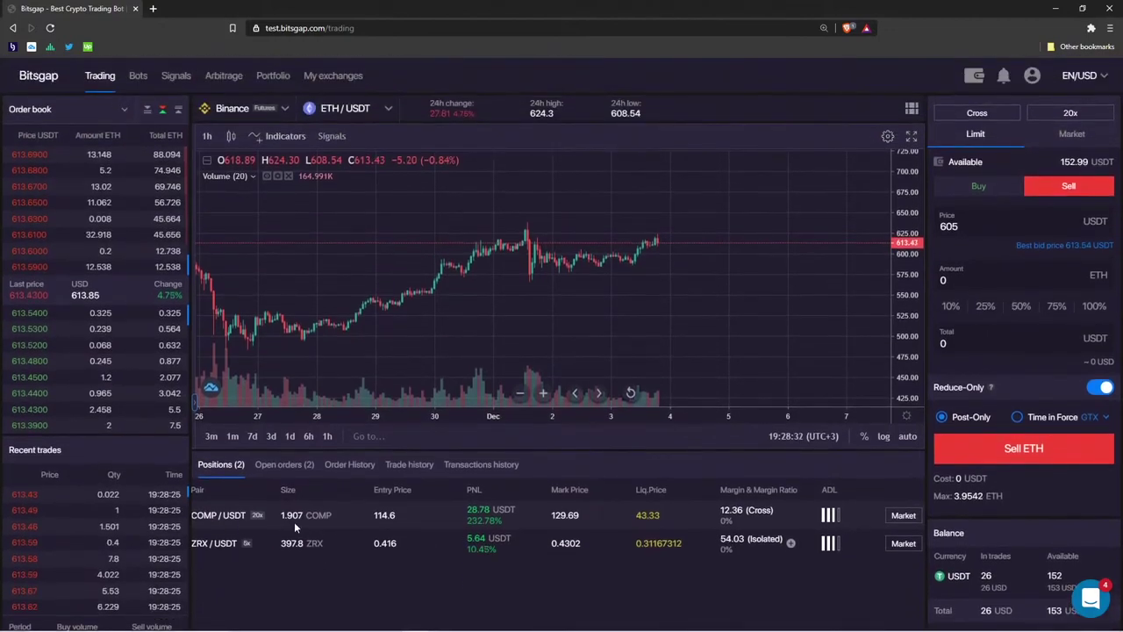
Review the open COMP/USDT sell orders, highlighting the side and the 98 price of the stop order
left_click(297, 467)
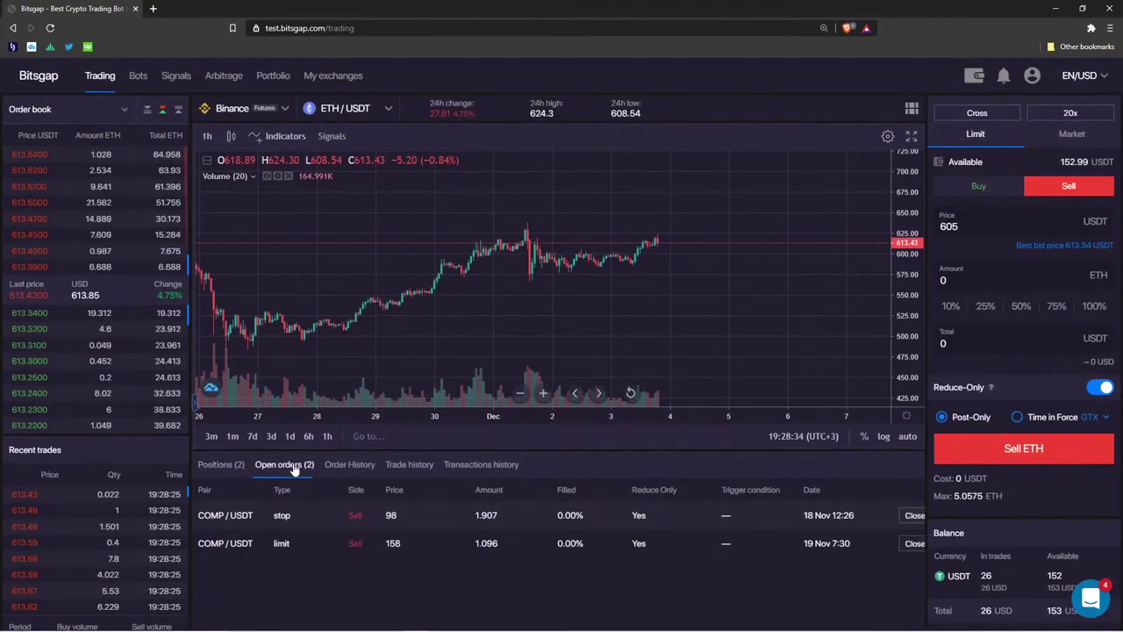
double_click(349, 515)
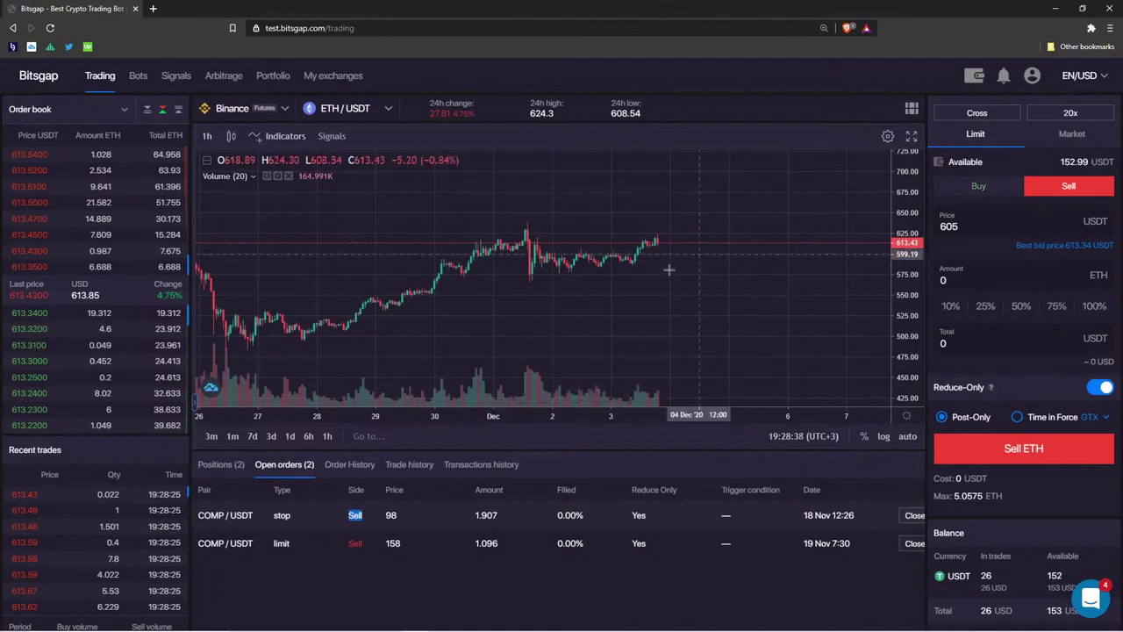
left_click_drag(590, 324, 597, 323)
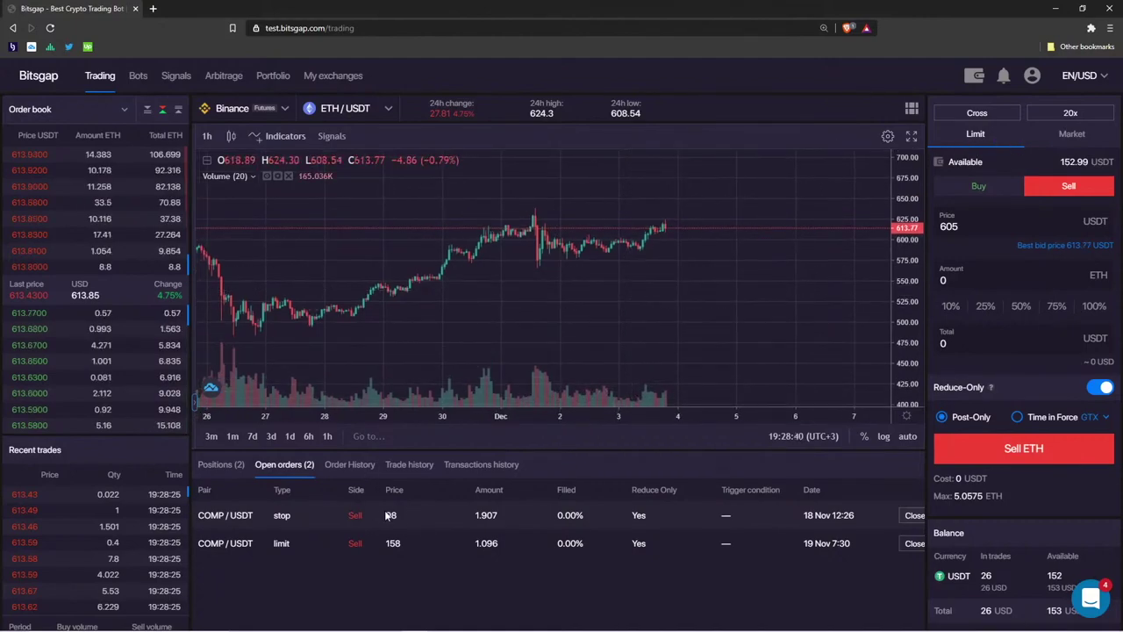
left_click_drag(386, 515, 399, 517)
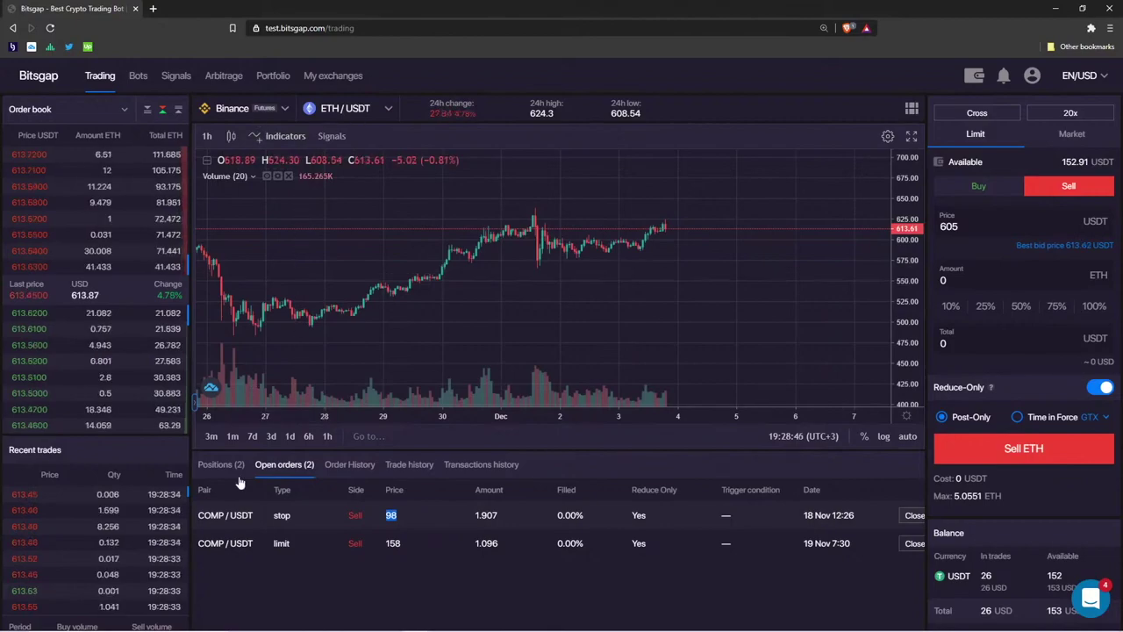
Load the COMP/USDT pair from its stop order, switch Reduce-Only on and off again, and show both order levels on the chart
left_click(232, 516)
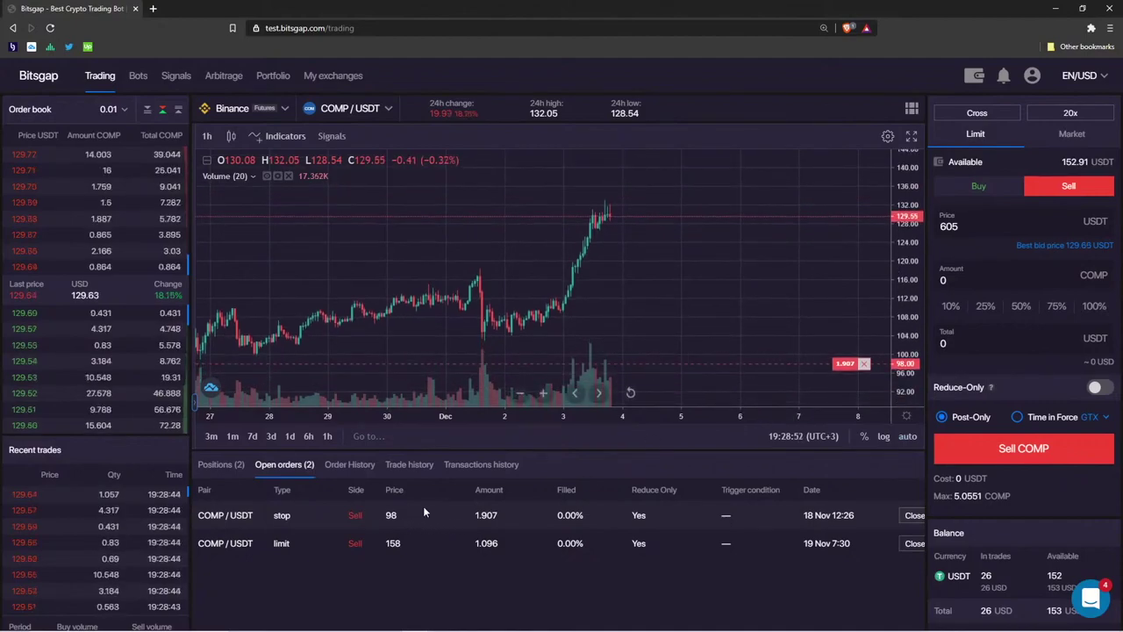
left_click(1099, 388)
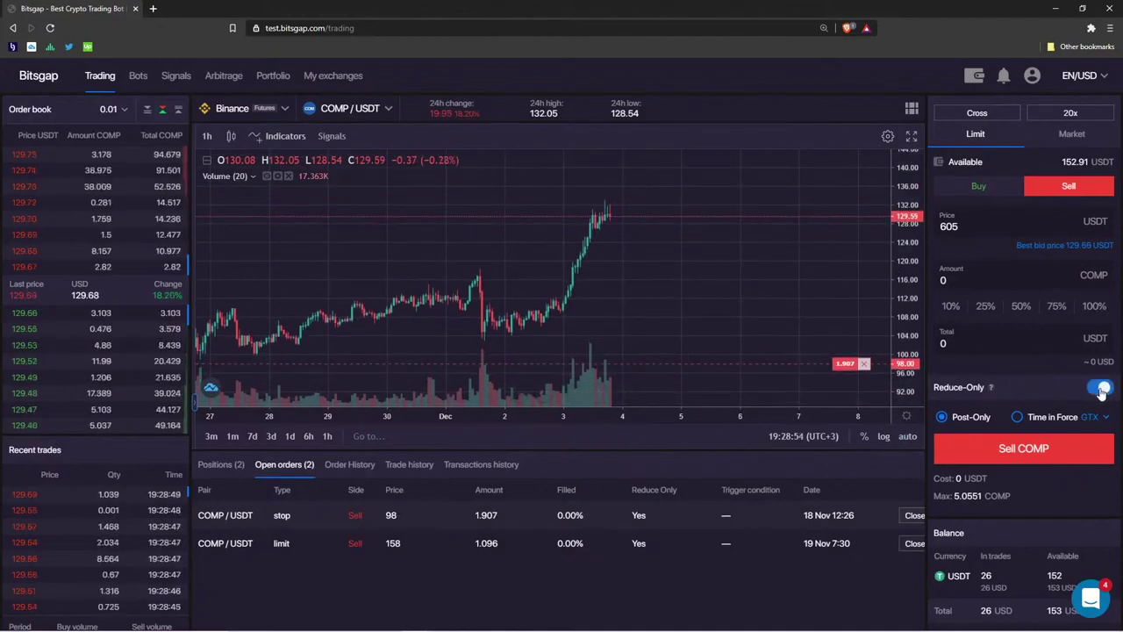
left_click(1102, 389)
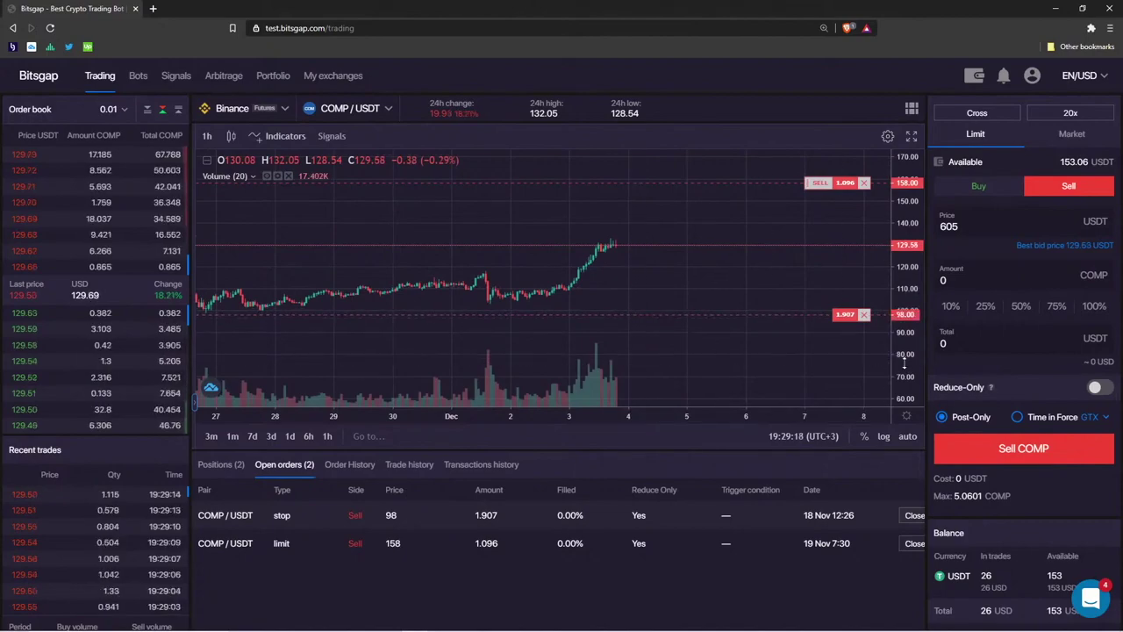
scroll(526, 296, "down", 5)
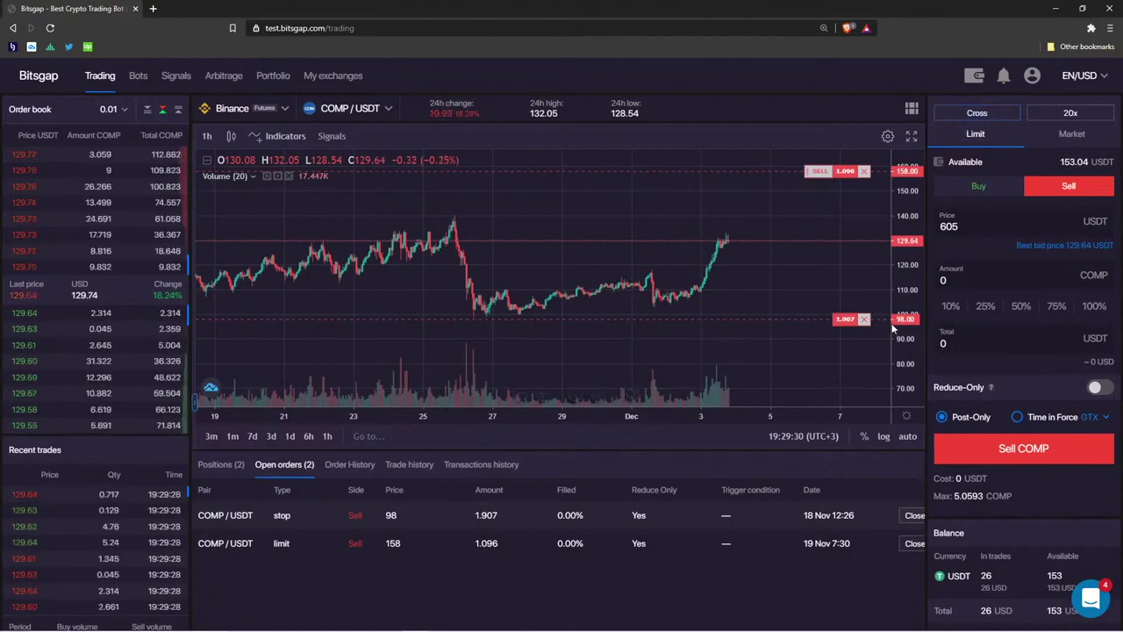
Compare the Cross and Isolated margin modes for COMP/USDT, closing the choice without confirming a change
left_click(977, 113)
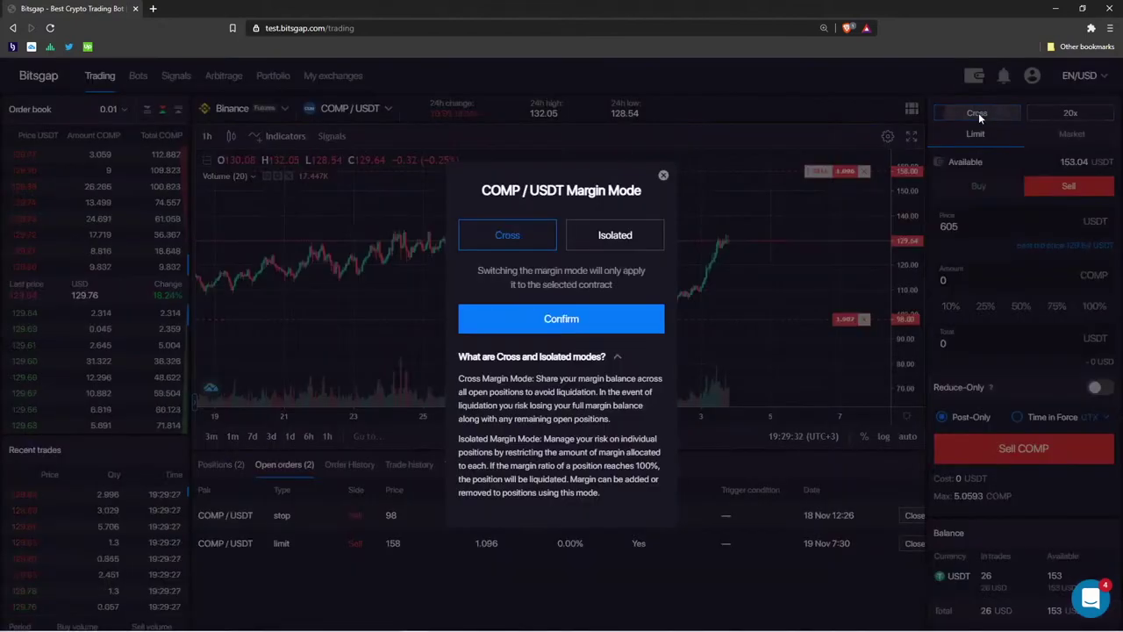
left_click(595, 244)
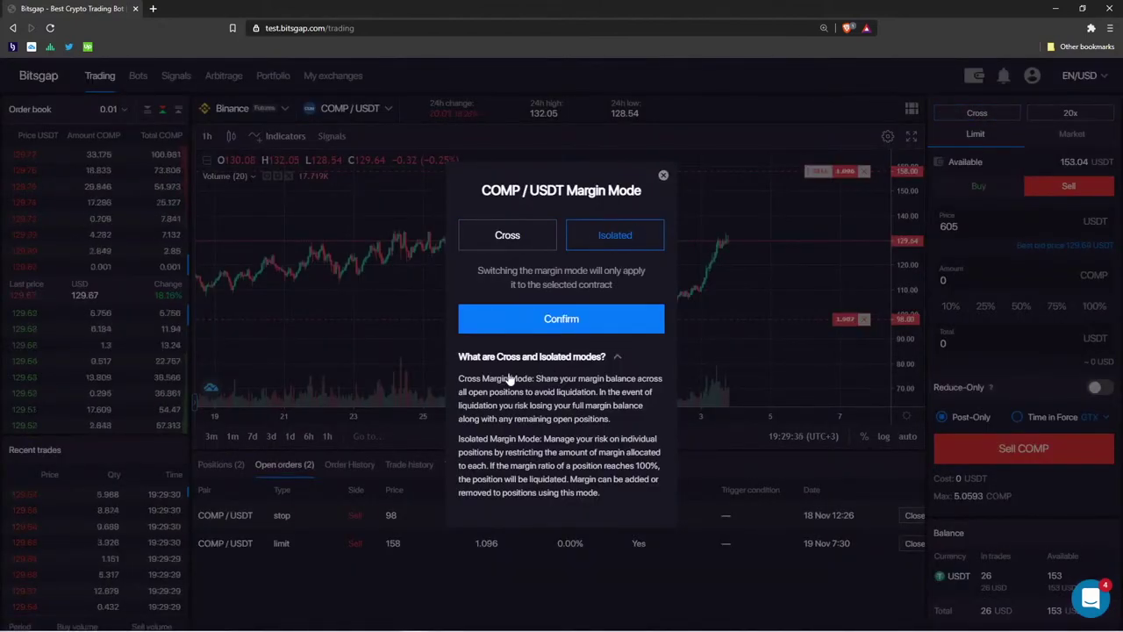
left_click(664, 176)
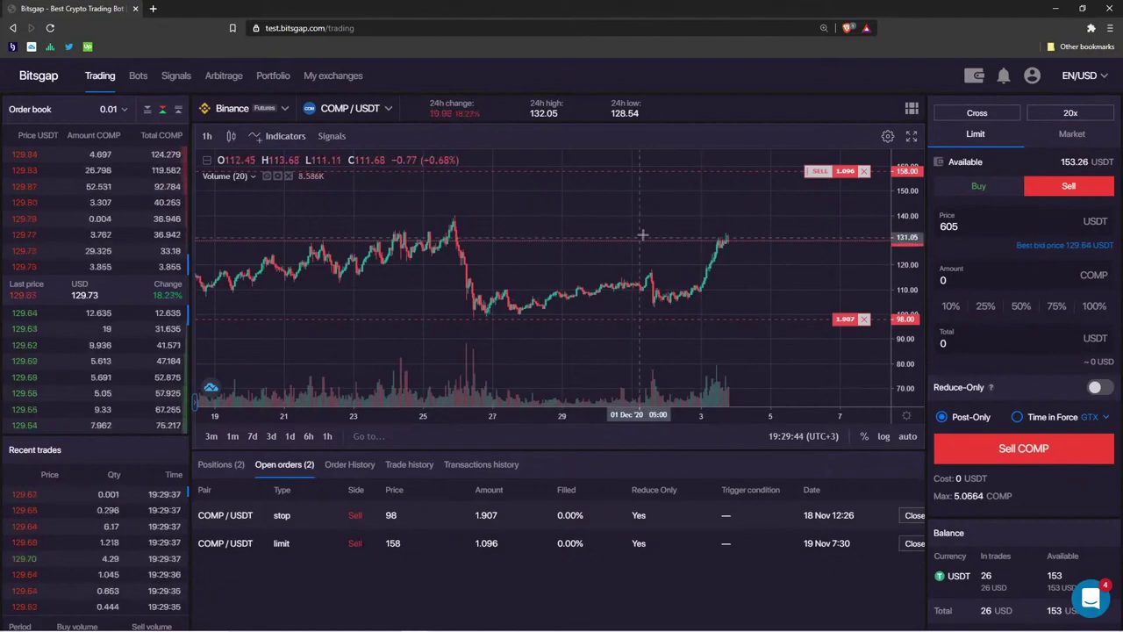
Examine COMP/USDT price history between the limit sell order at 158 and the stop sell order at 98
left_click_drag(639, 239, 599, 213)
scroll(789, 289, "down", 3)
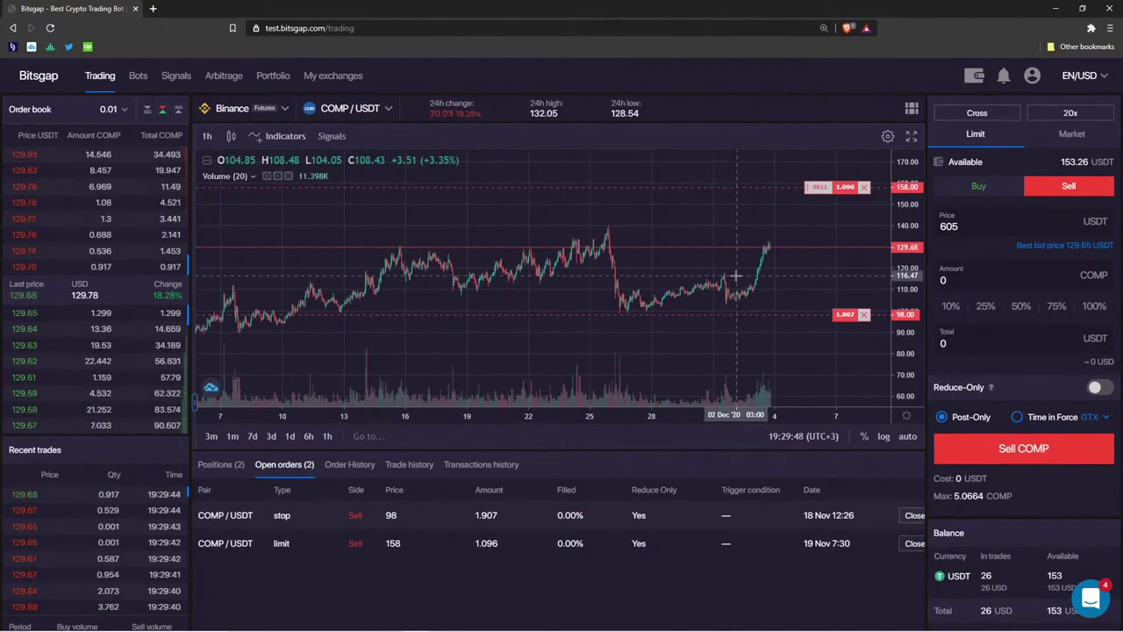
left_click_drag(670, 219, 649, 224)
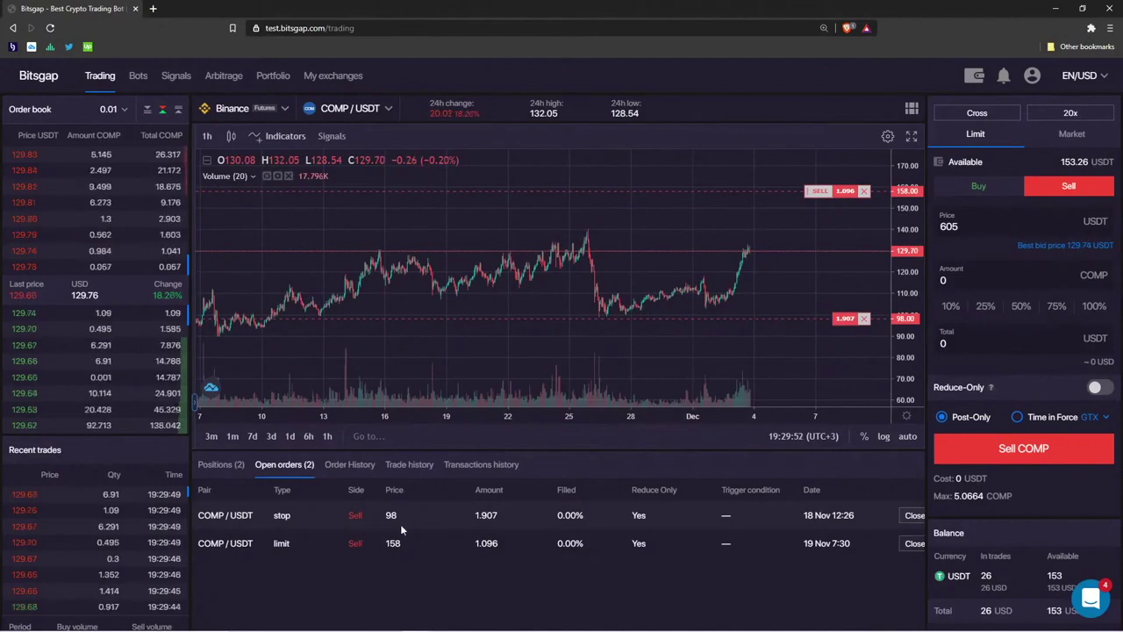
left_click_drag(709, 228, 628, 218)
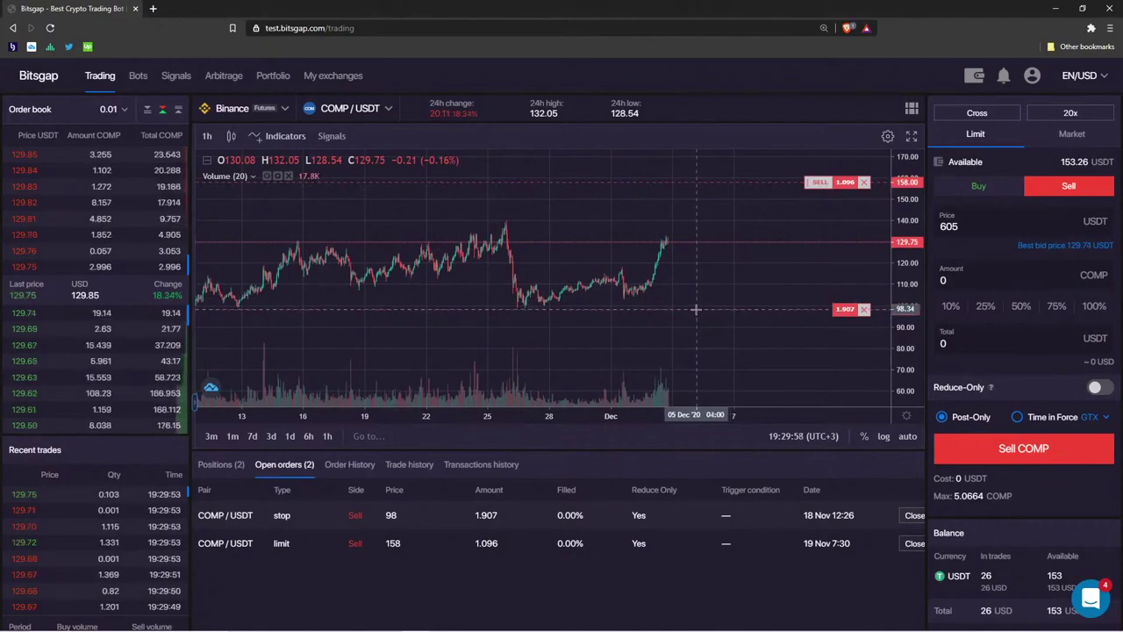
left_click_drag(912, 360, 913, 369)
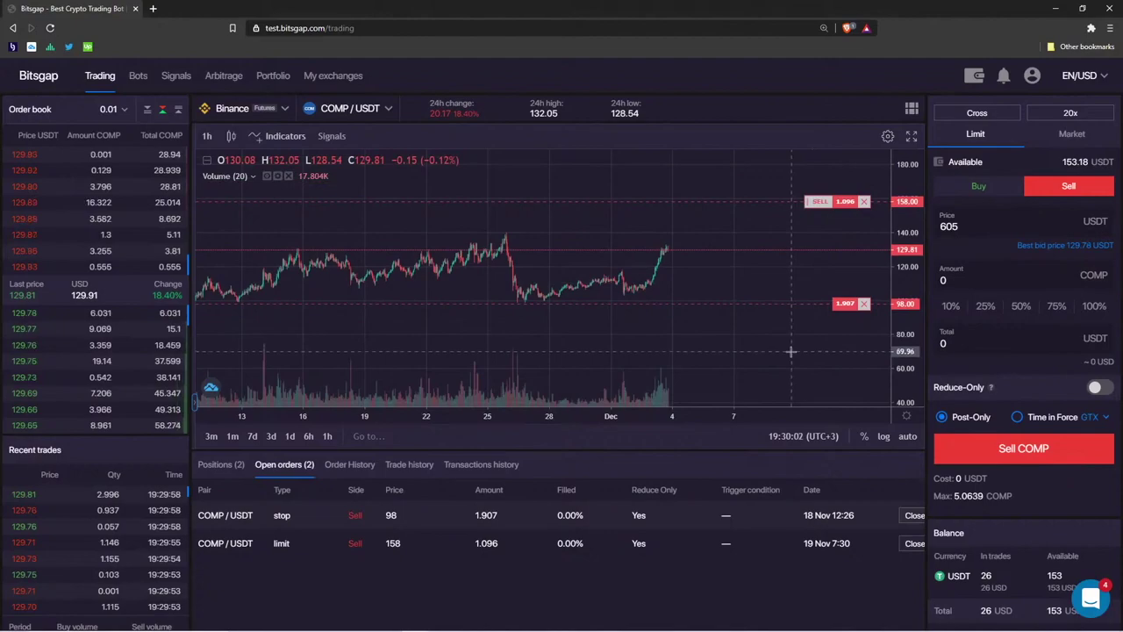
scroll(790, 351, "down", 3)
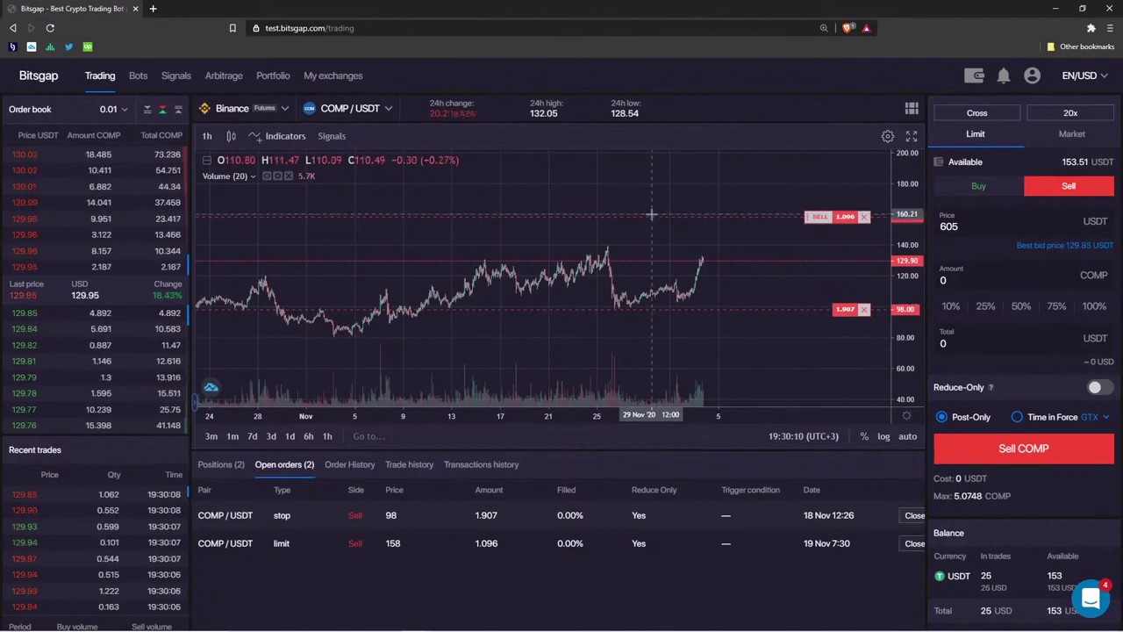
Switch to the PowerPoint slide on automated trading with A.I. algorithms, and return to the Bitsgap trading page
key("alt+Tab")
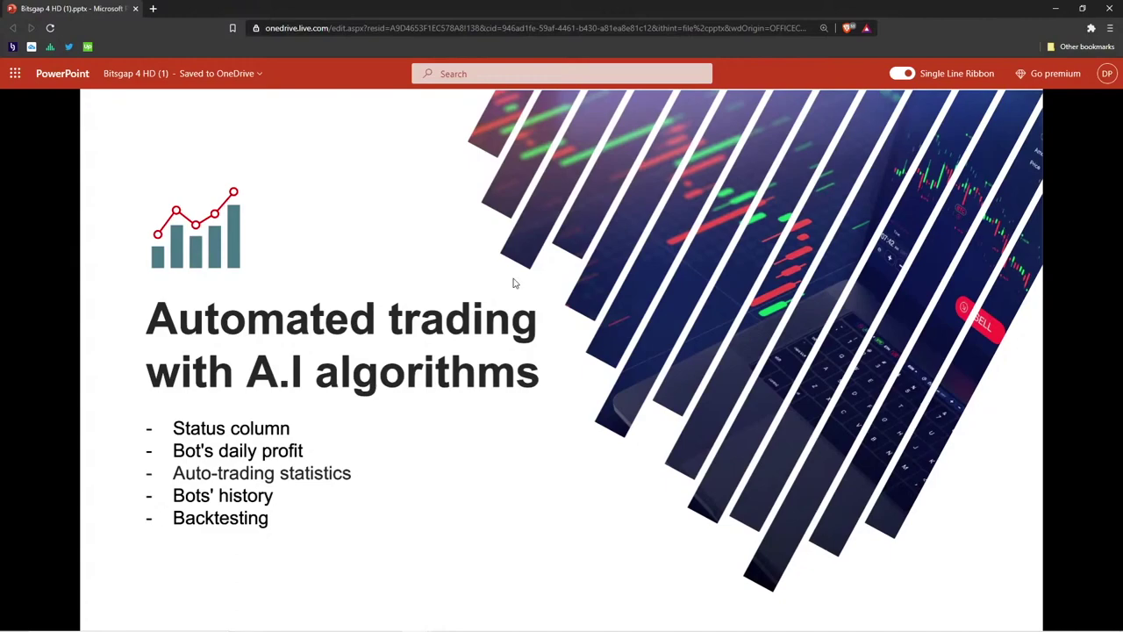
key("alt+Tab")
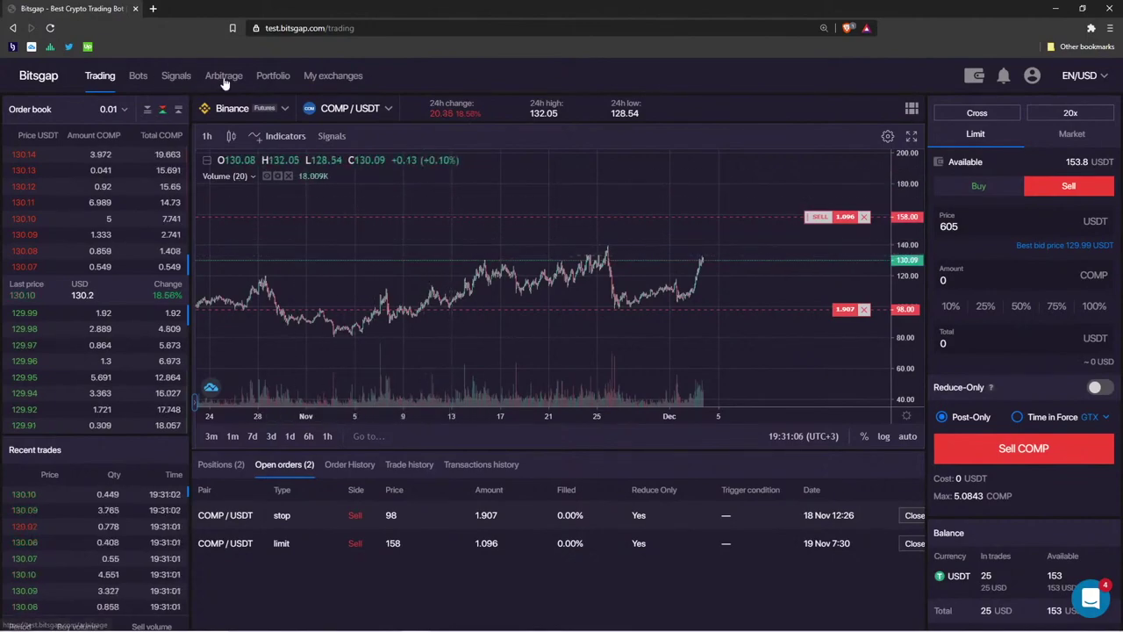
Open the Bots page and show the COMP/USDT chart with the SBot's upper and lower price levels
left_click(138, 77)
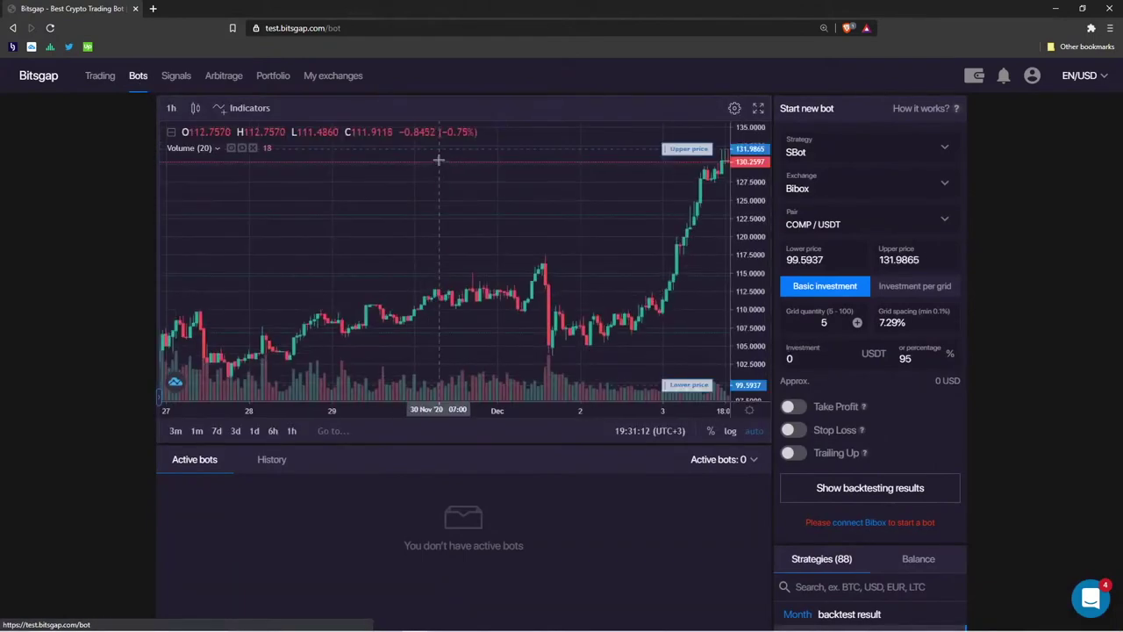
left_click_drag(459, 188, 384, 221)
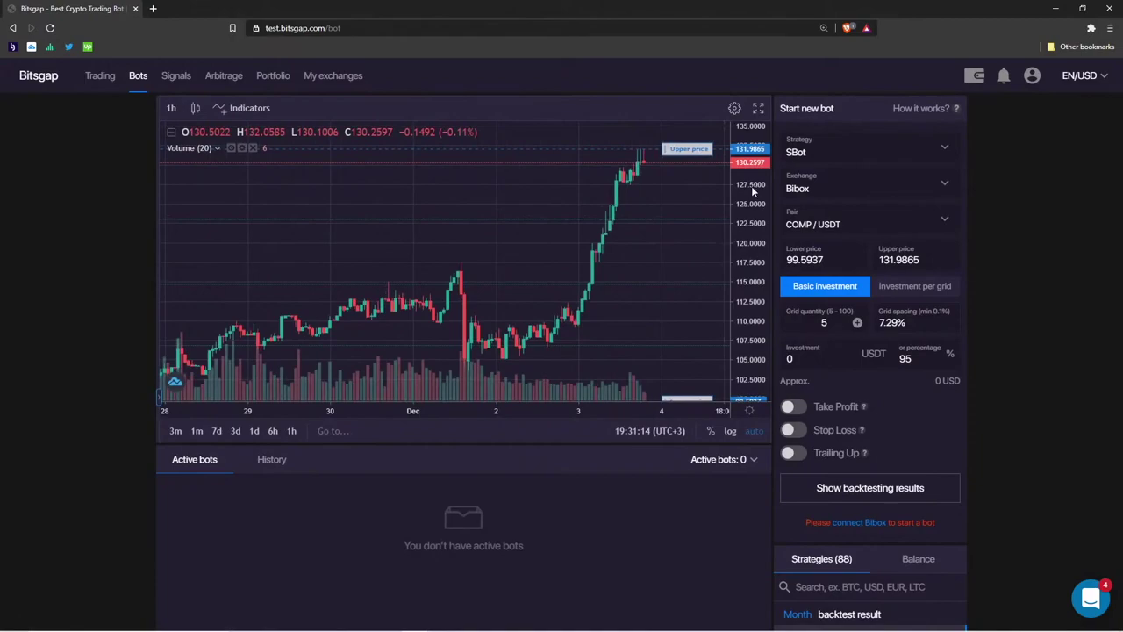
left_click_drag(752, 190, 687, 303)
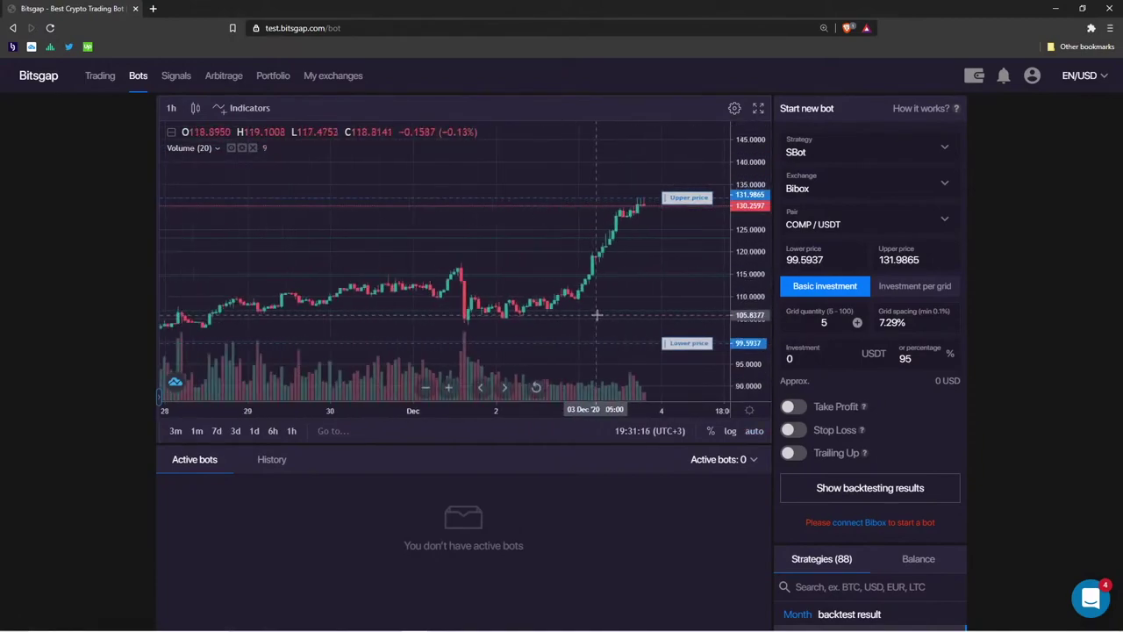
scroll(597, 314, "down", 4)
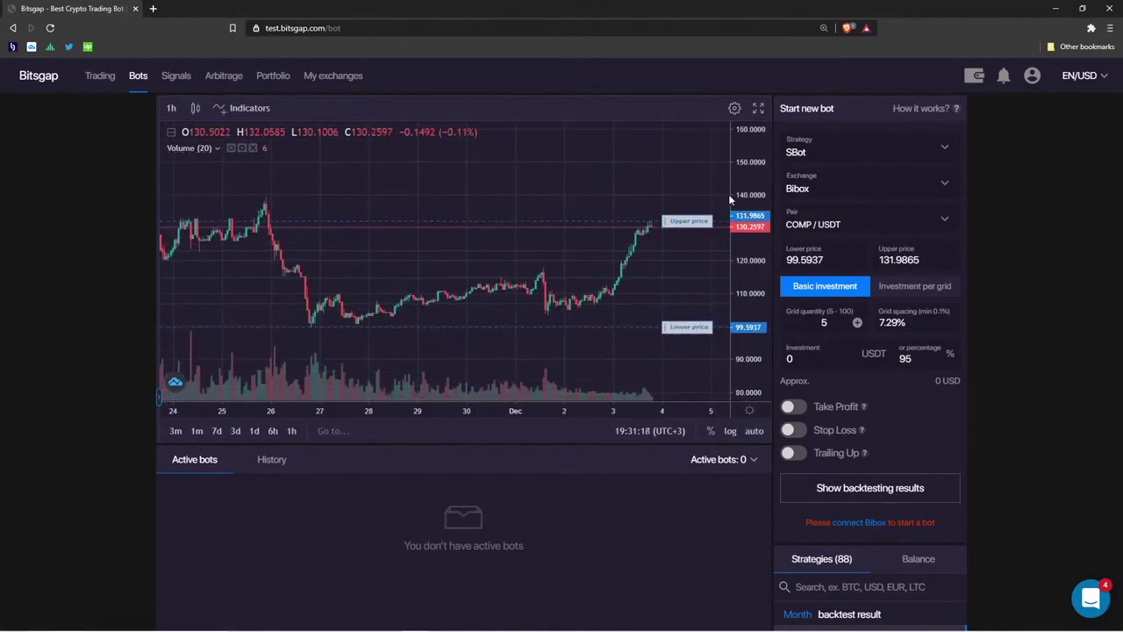
left_click_drag(572, 177, 556, 173)
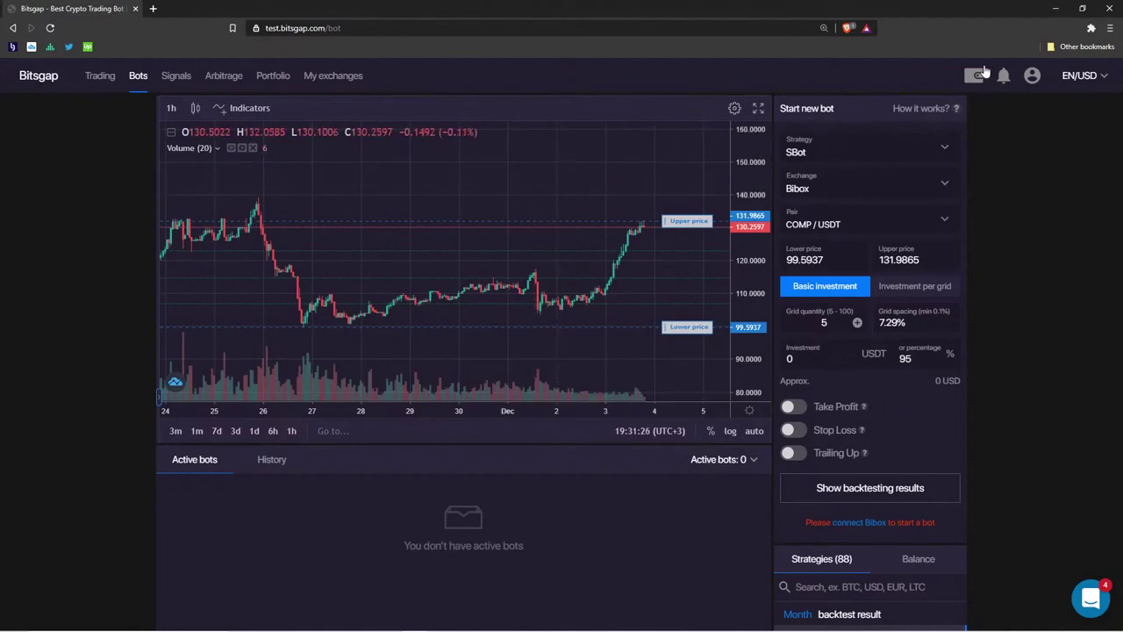
Turn on Demo mode for the account and view the demo balances of the exchanges
left_click(1032, 75)
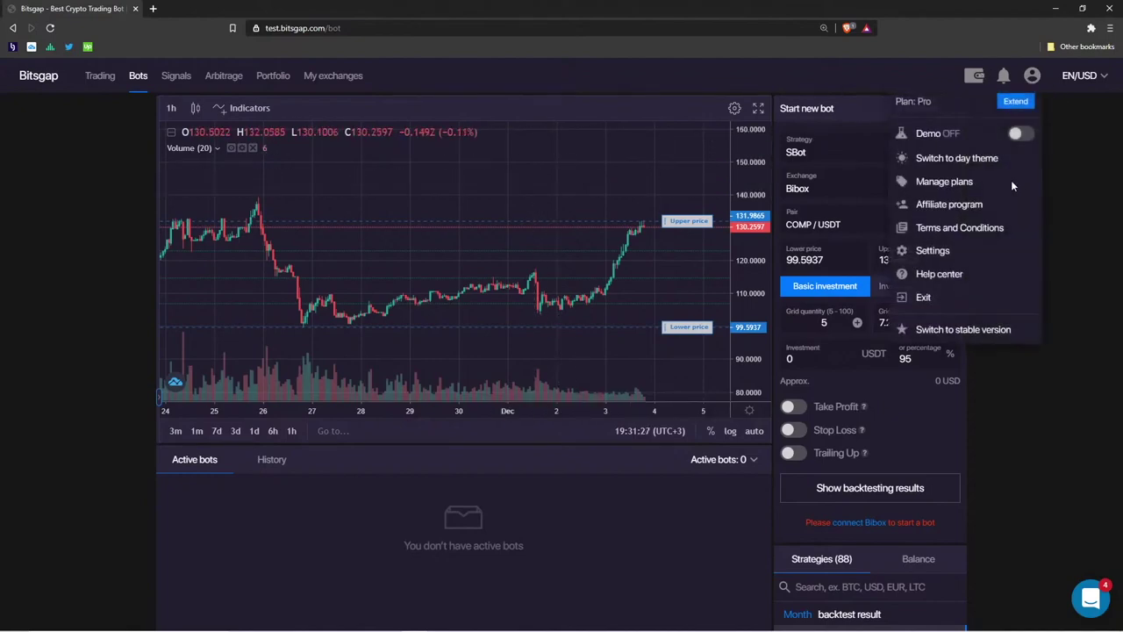
left_click(1018, 134)
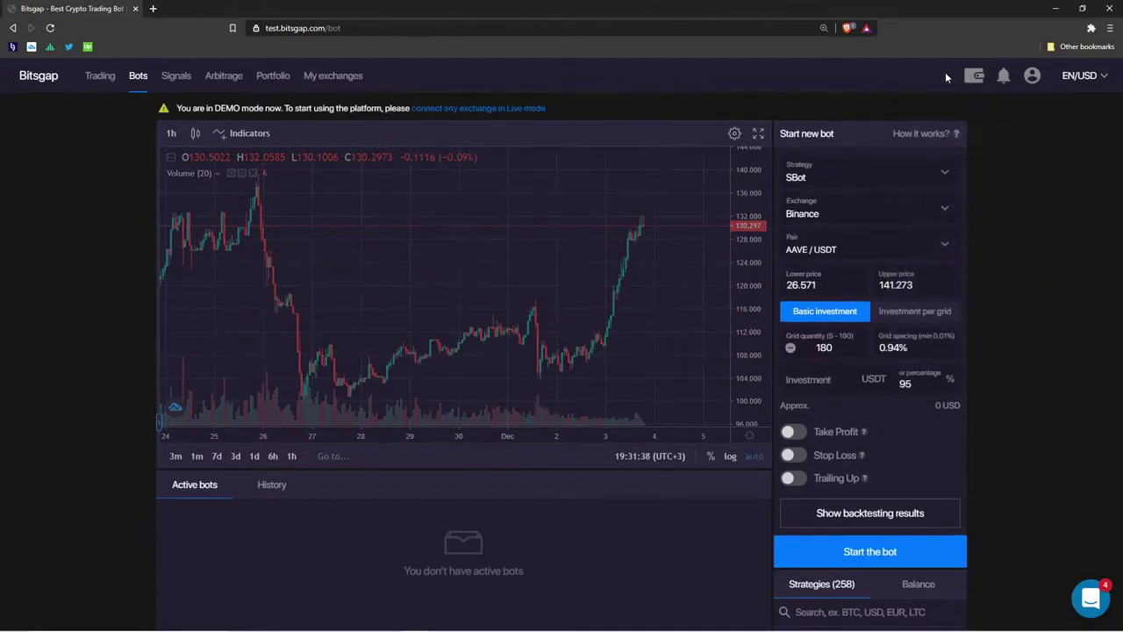
mouse_move(977, 76)
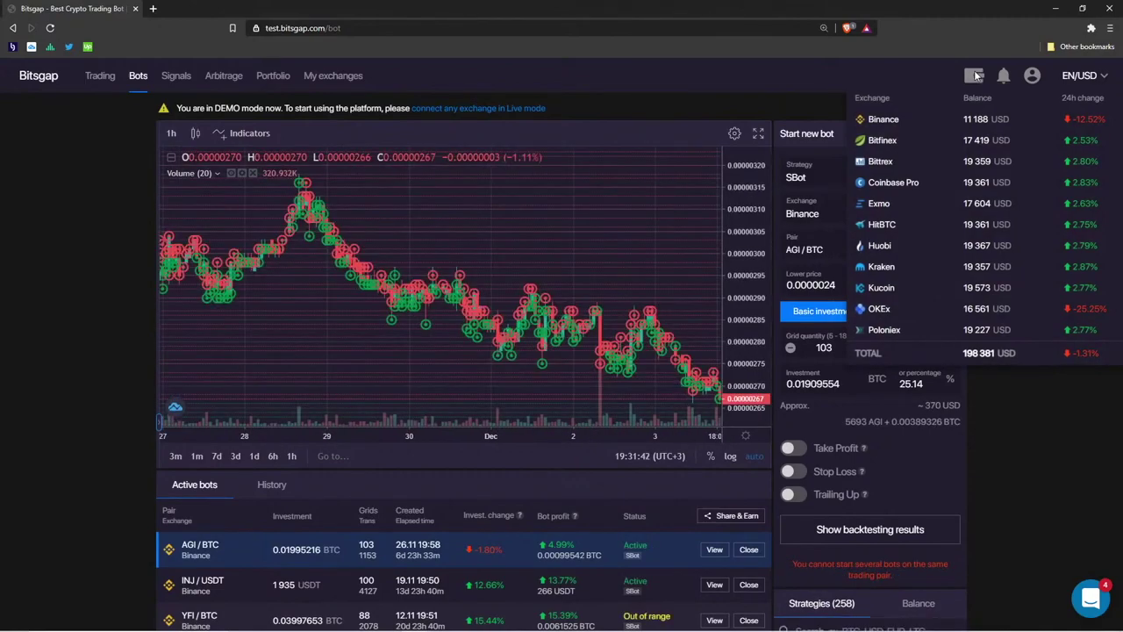
Review the active demo bots, comparing their investment, grids, creation date, investment change, bot profit and status
scroll(392, 554, "down", 3)
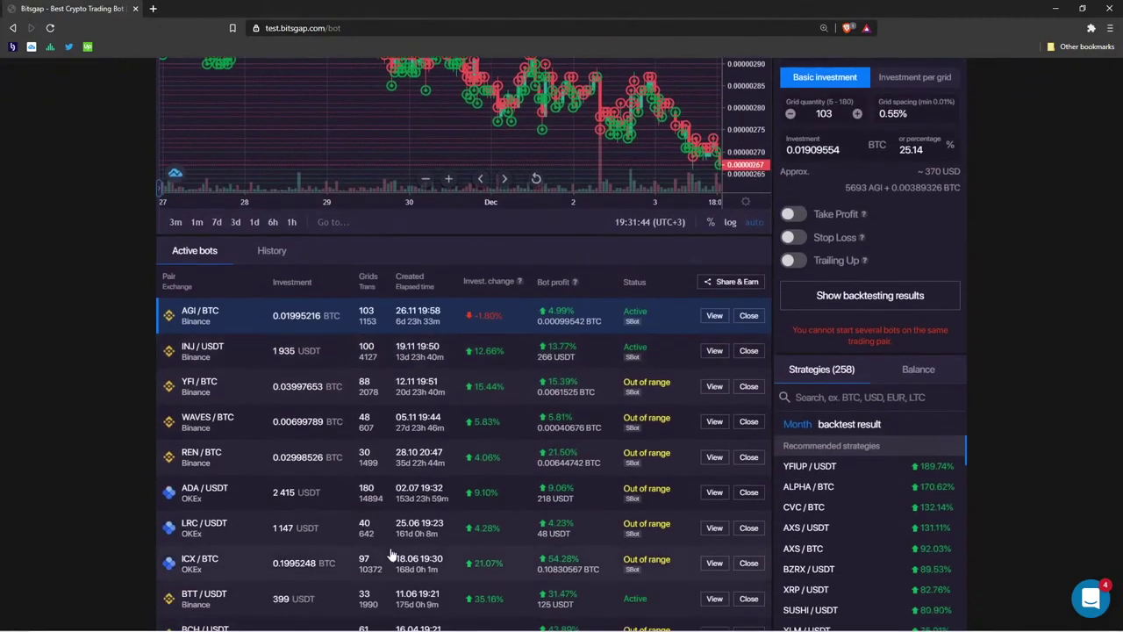
scroll(392, 555, "down", 2)
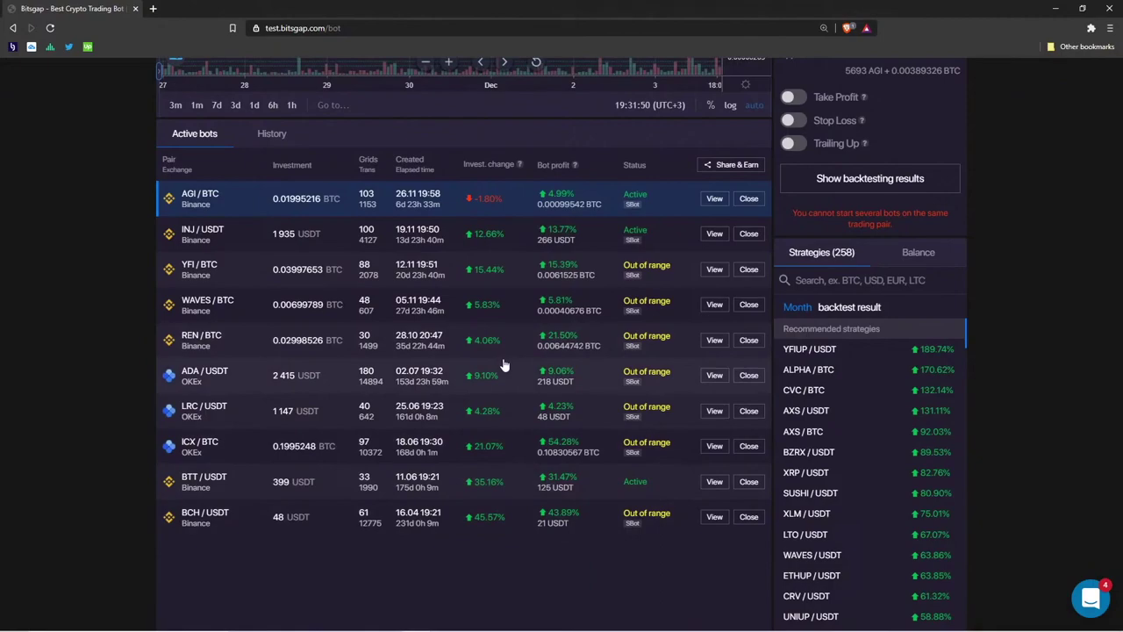
scroll(504, 364, "up", 5)
scroll(504, 364, "down", 1)
scroll(505, 364, "down", 2)
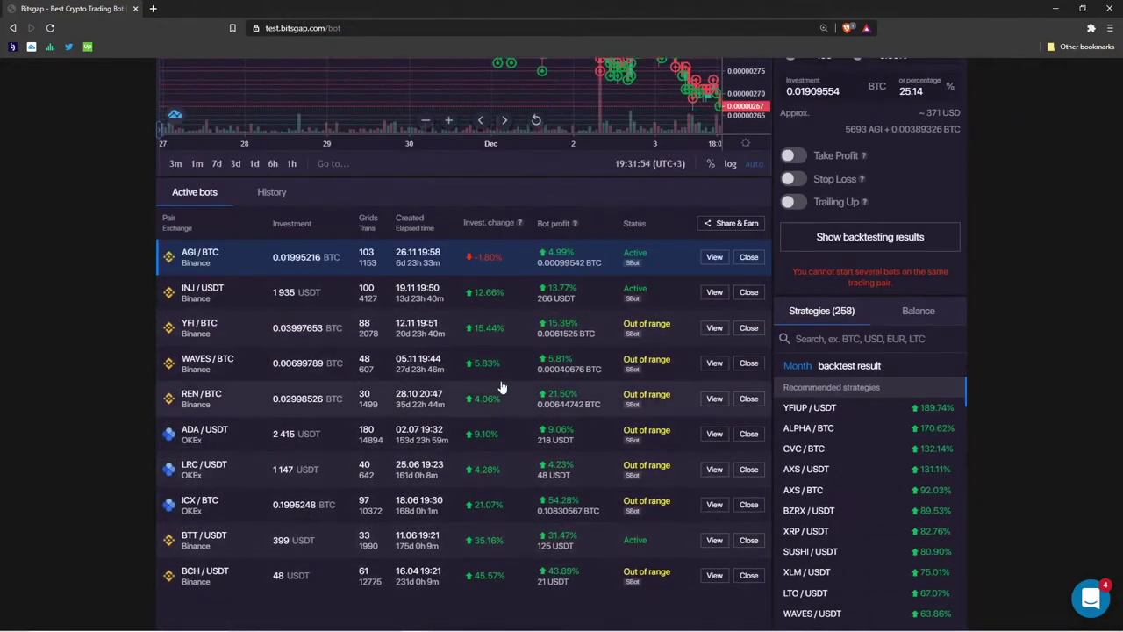
scroll(500, 386, "up", 4)
scroll(483, 382, "down", 2)
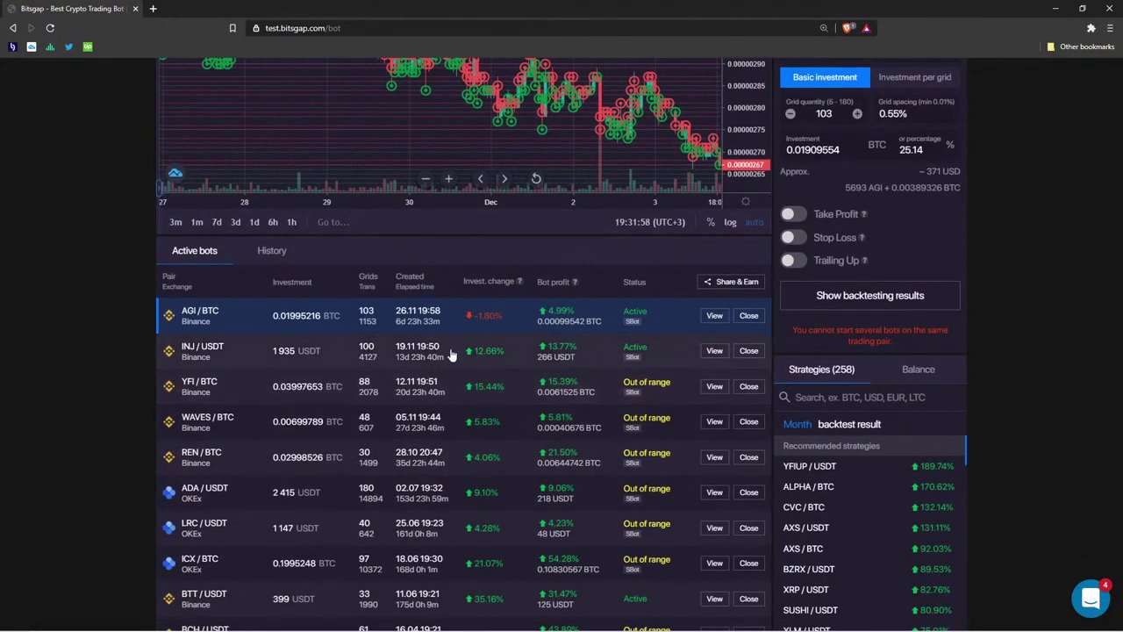
scroll(468, 427, "down", 1)
scroll(465, 428, "up", 4)
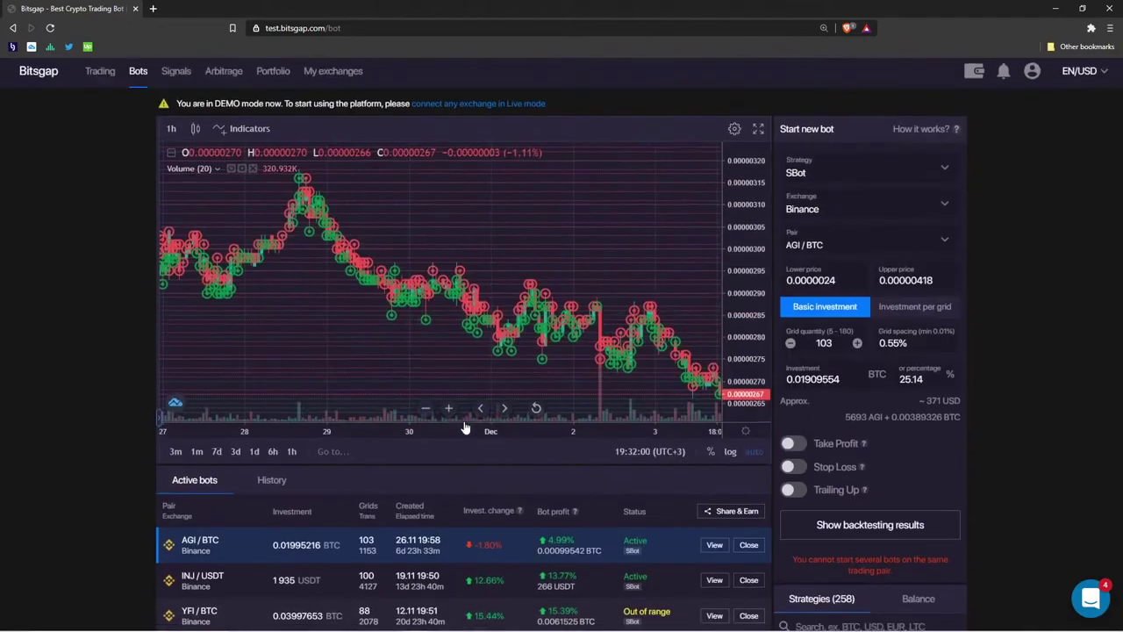
scroll(465, 428, "down", 2)
scroll(465, 430, "up", 2)
scroll(449, 474, "down", 3)
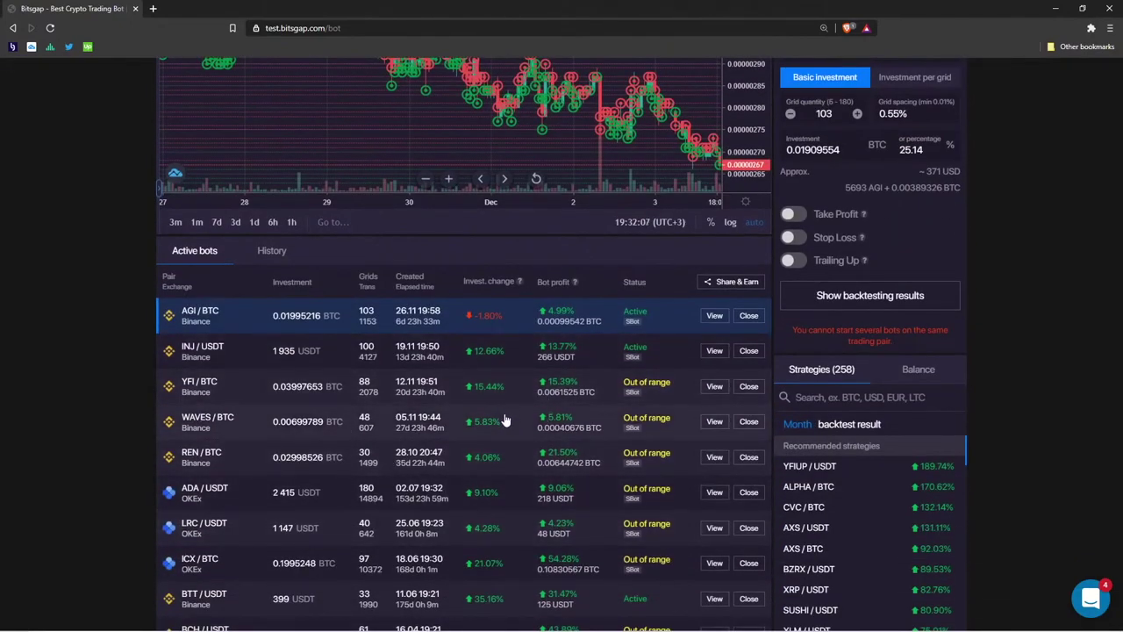
Examine the AGI/BTC bot's buy and sell trades on the chart from its start to the latest price
scroll(508, 421, "up", 3)
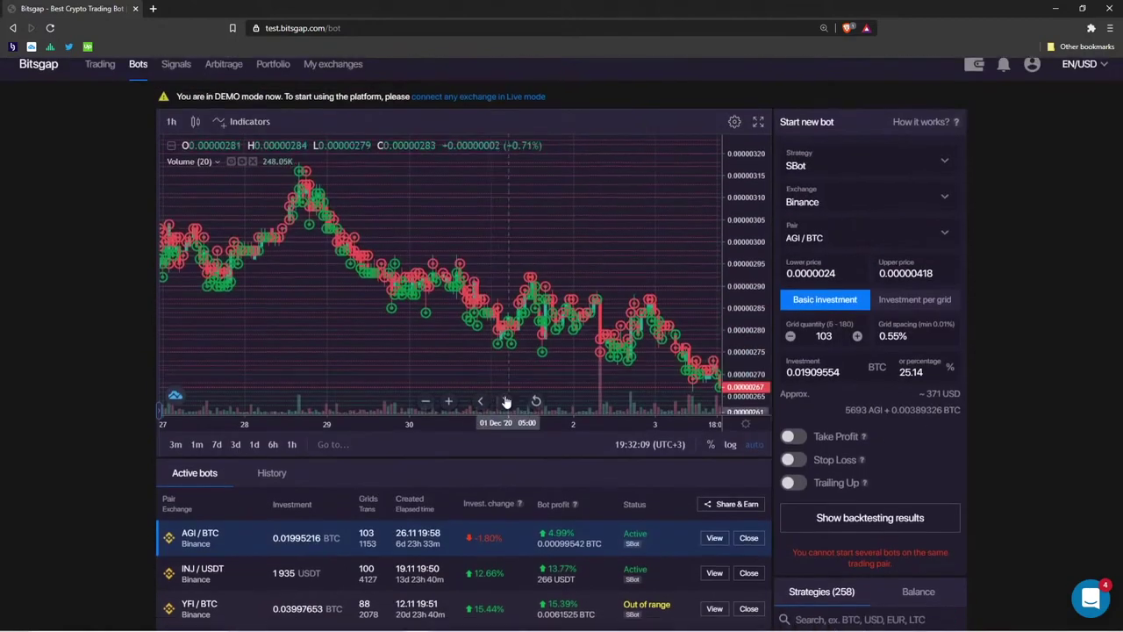
scroll(536, 237, "down", 4)
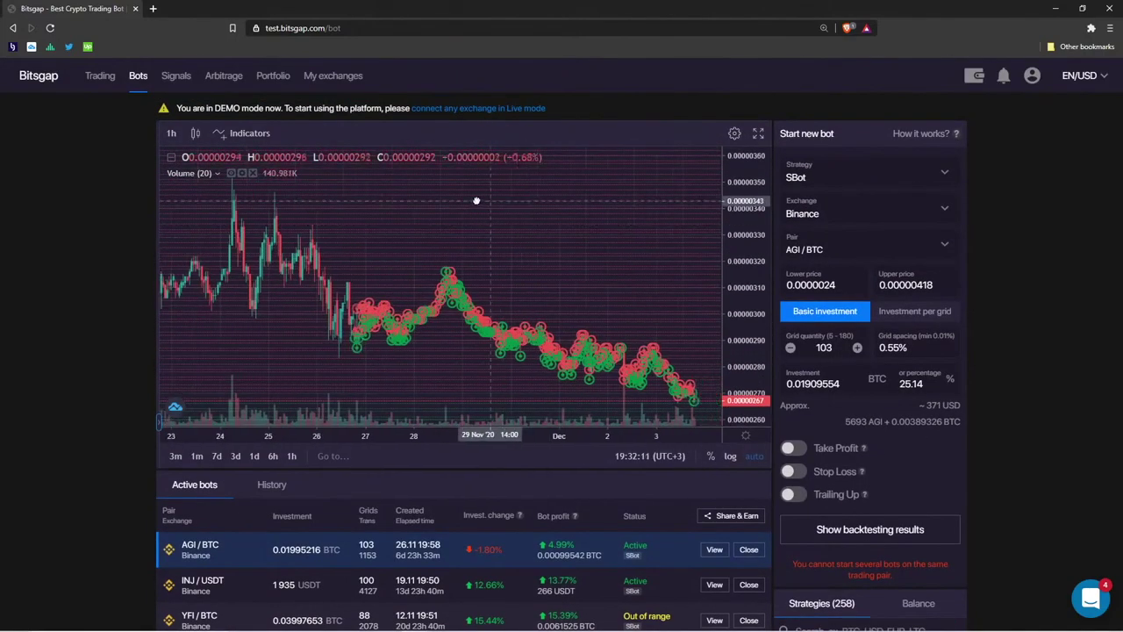
left_click_drag(551, 312, 515, 312)
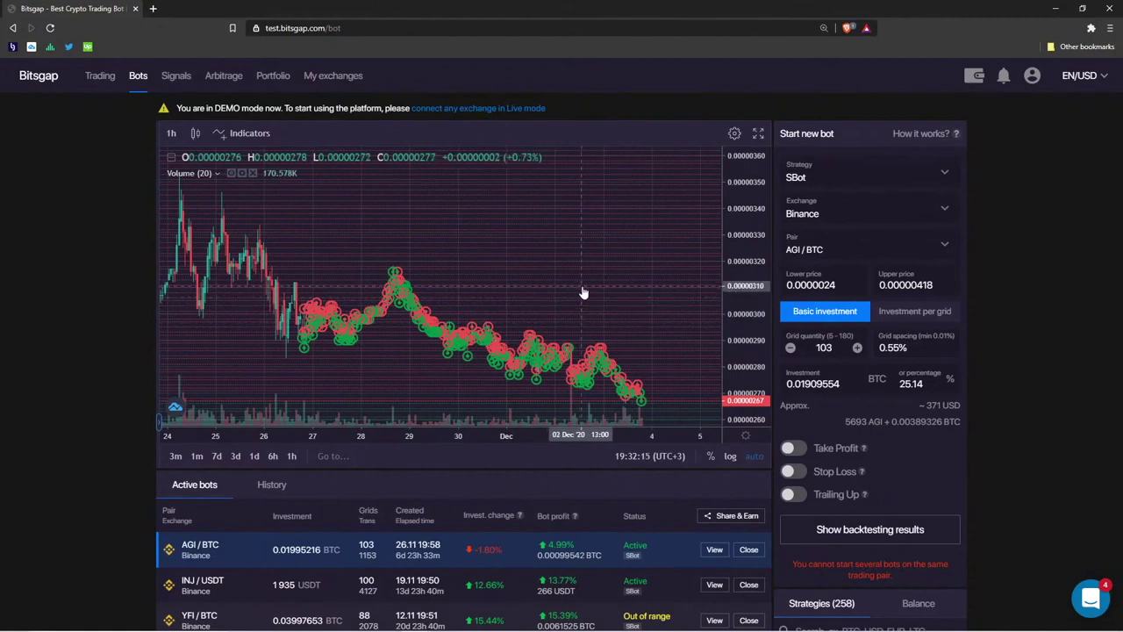
Switch to the PowerPoint presentation and go through the slides explaining how the bot earns profit between grid levels
key("alt+Tab")
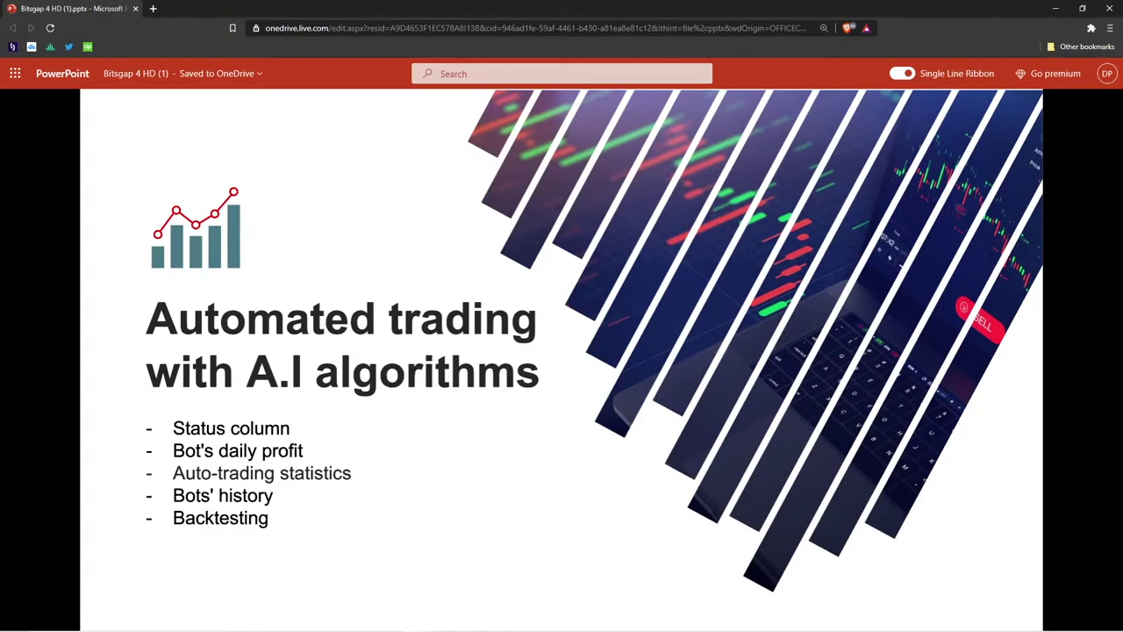
left_click(833, 174)
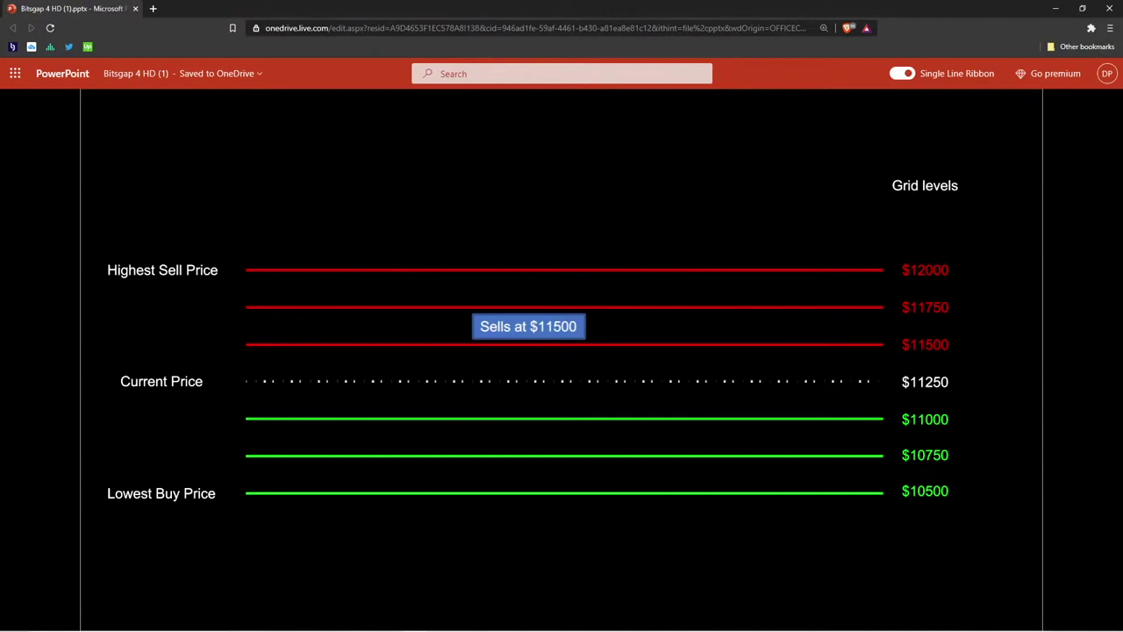
left_click(594, 316)
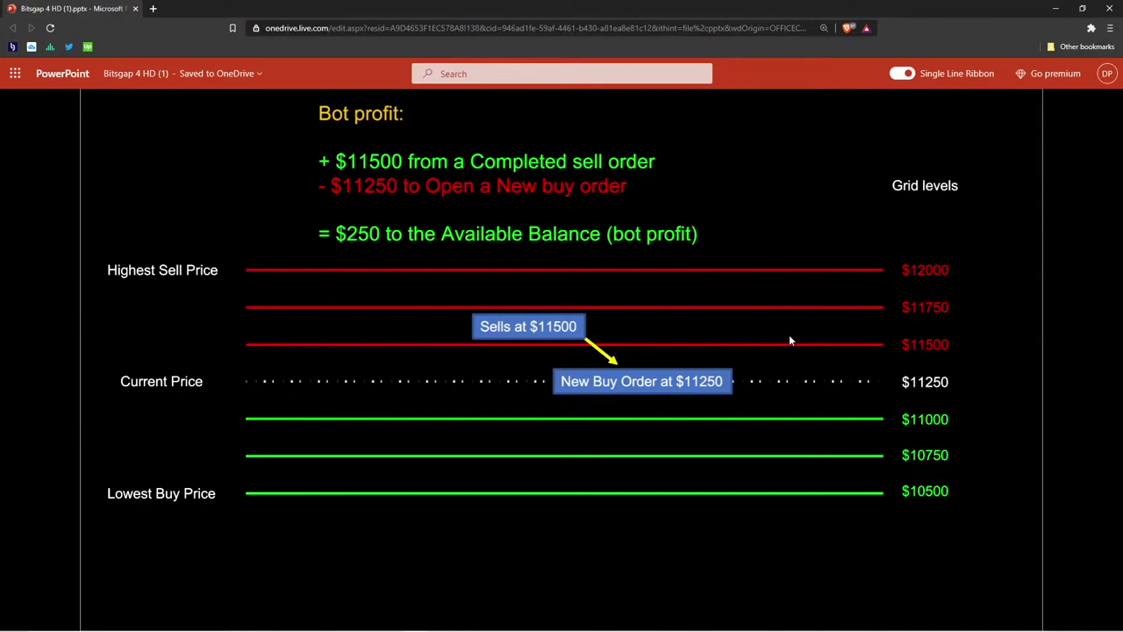
left_click(762, 331)
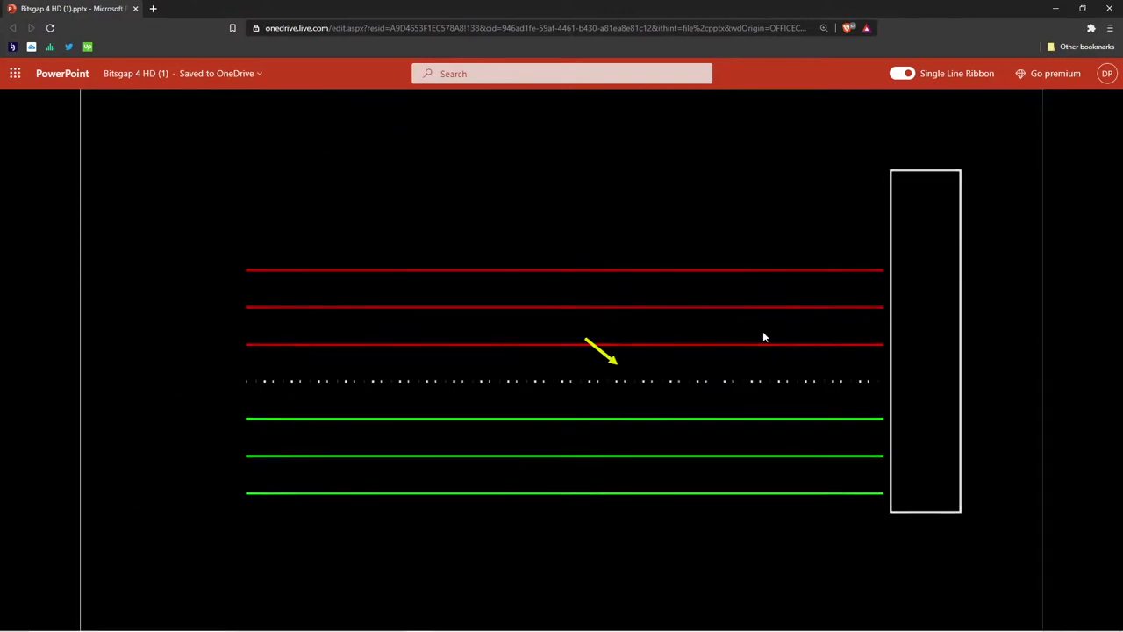
Return to Bitsgap and view the SBot and Classic bot strategy descriptions for a new bot
key("alt+Tab")
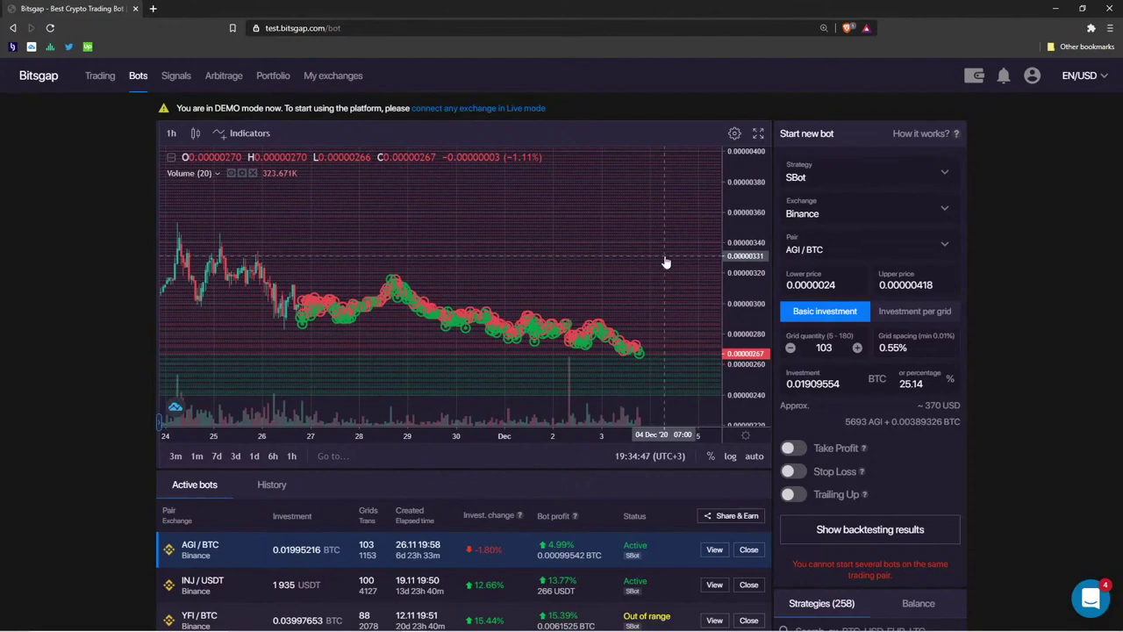
left_click(881, 170)
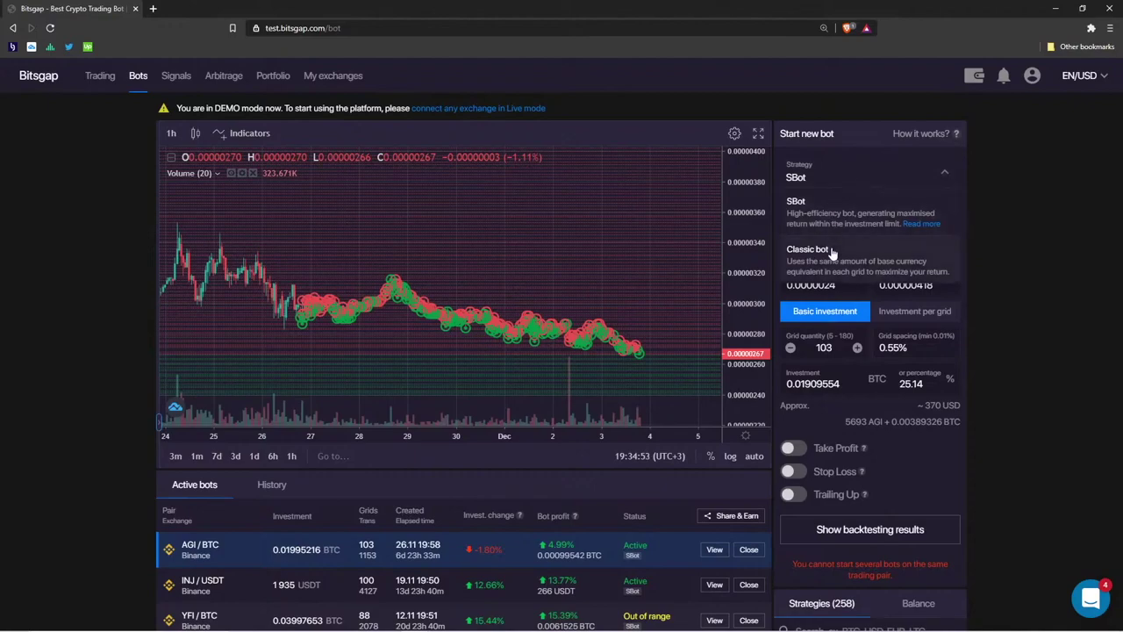
left_click(992, 169)
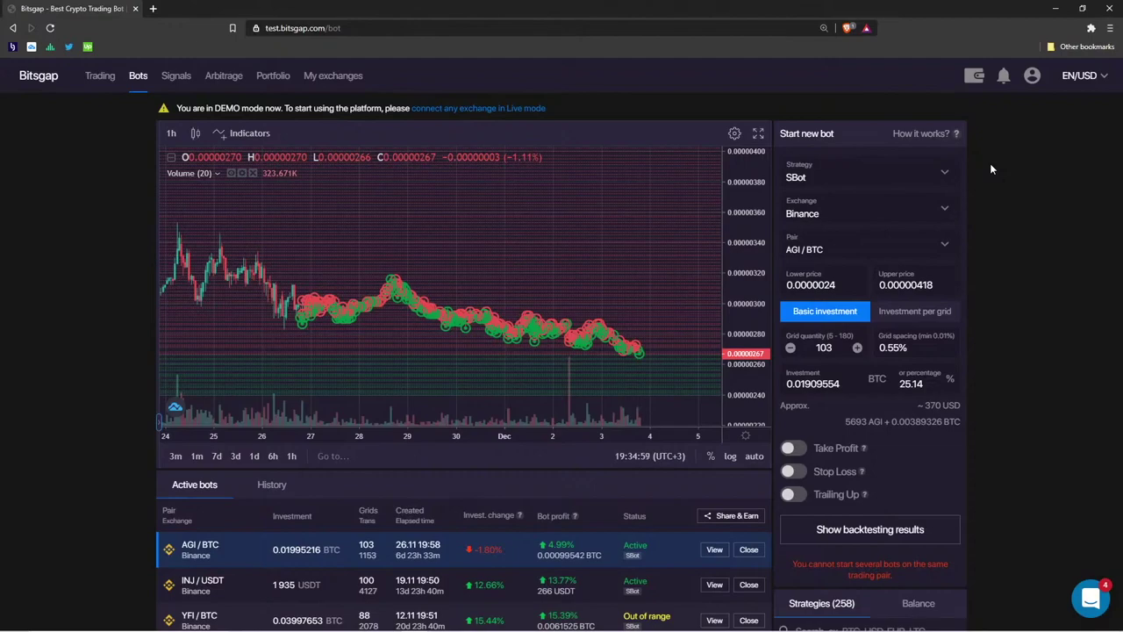
left_click(851, 177)
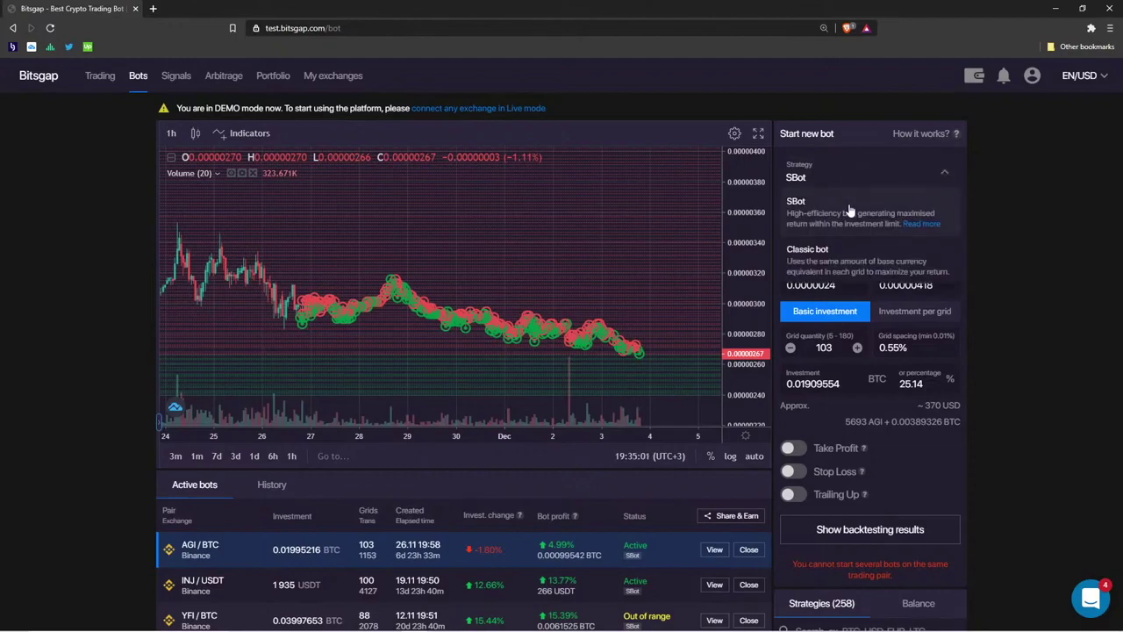
left_click(997, 173)
Switch to the PowerPoint presentation and go through the slides comparing SBot and Classic bot order investments and backtested profits
key("alt+Tab")
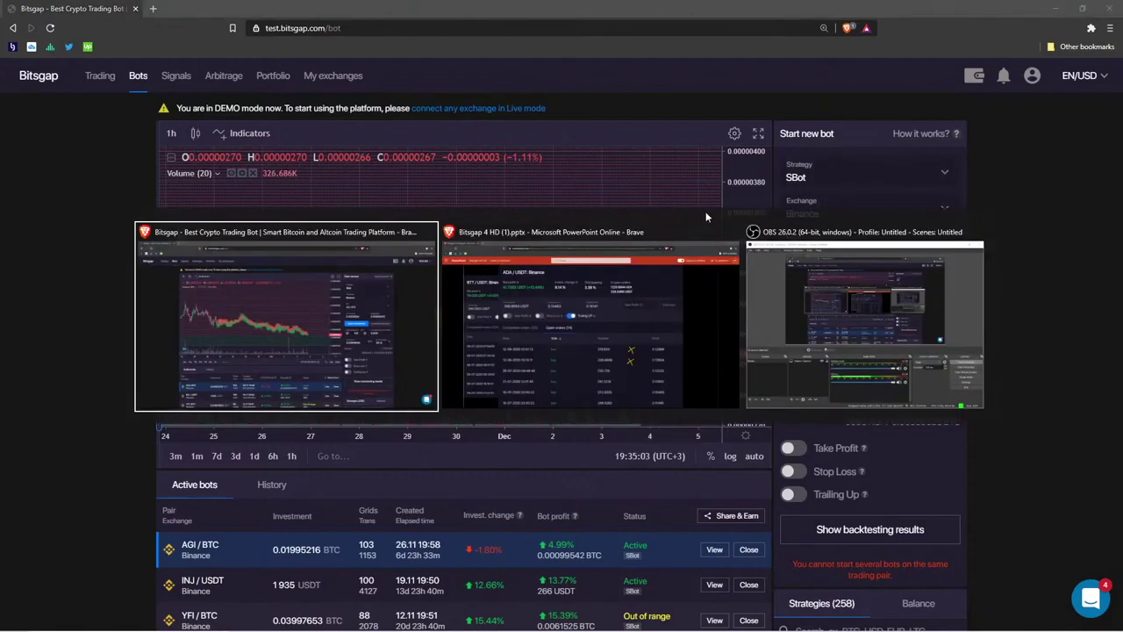
left_click(540, 343)
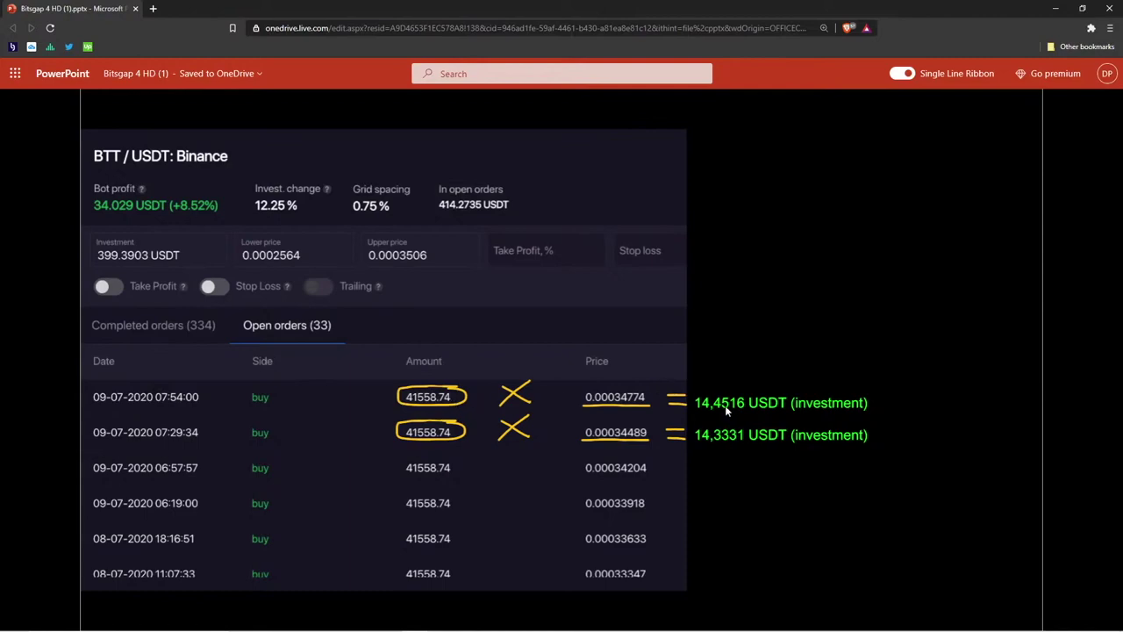
scroll(816, 349, "down", 1)
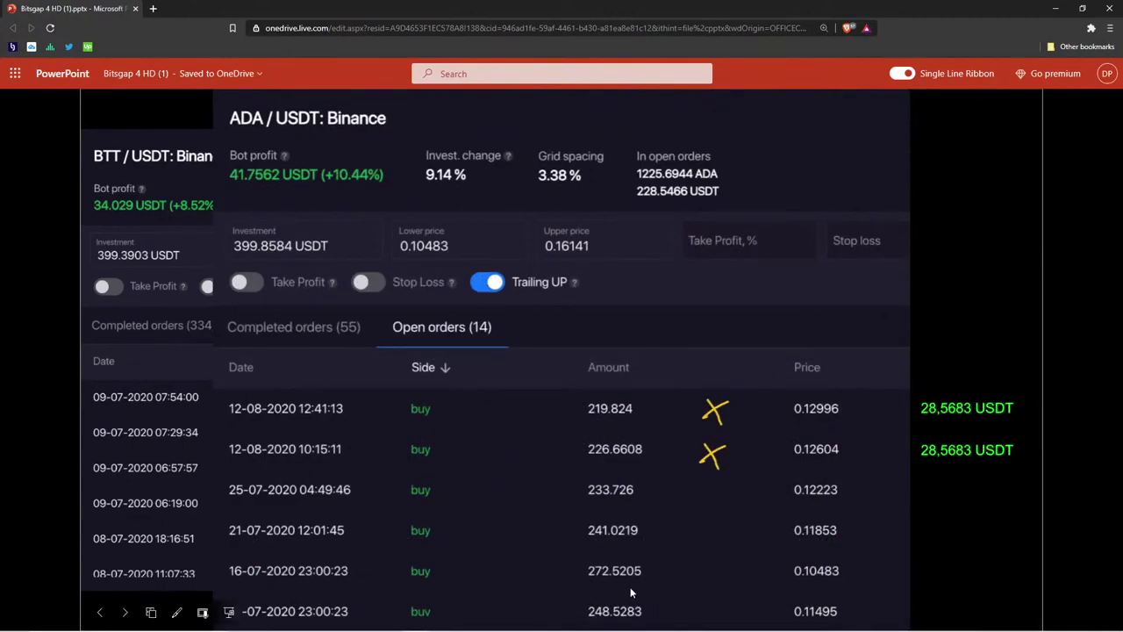
left_click(828, 401)
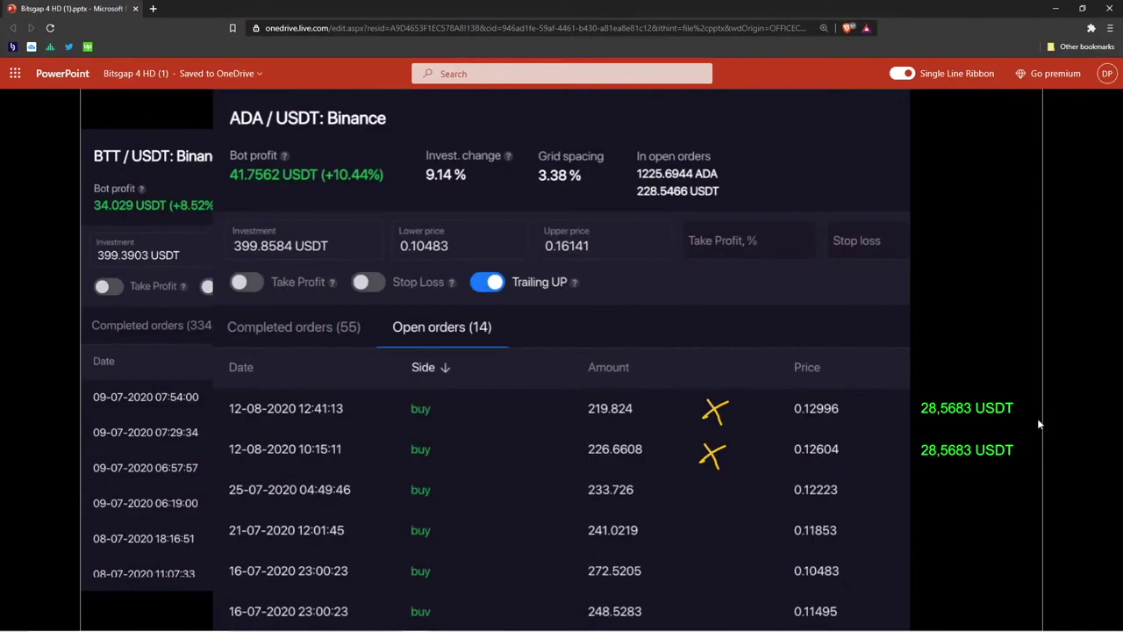
left_click(923, 366)
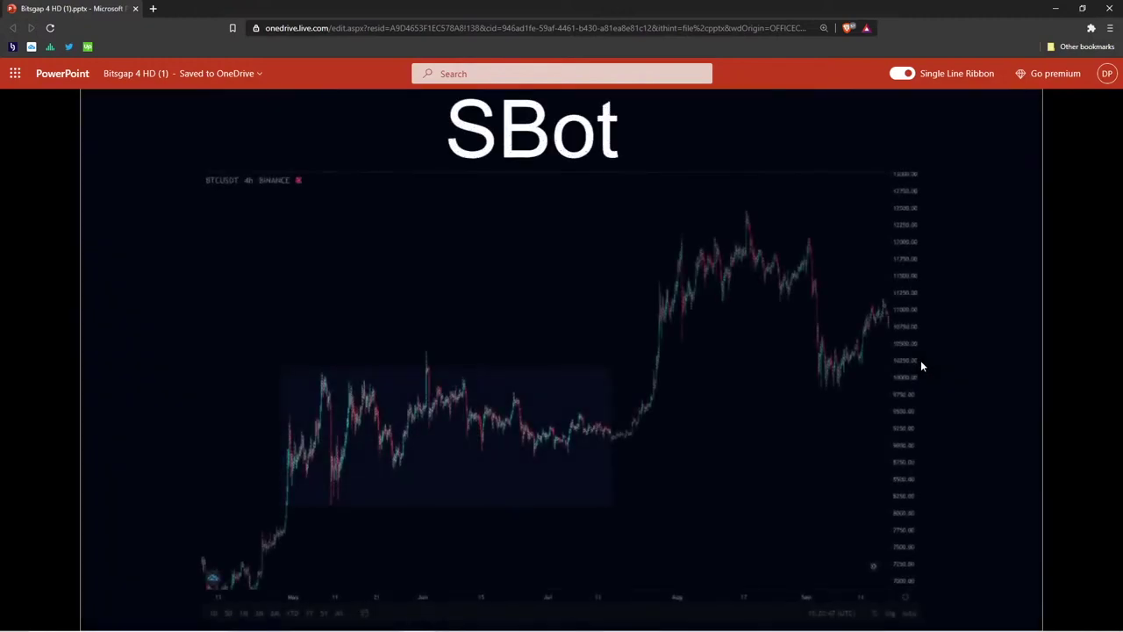
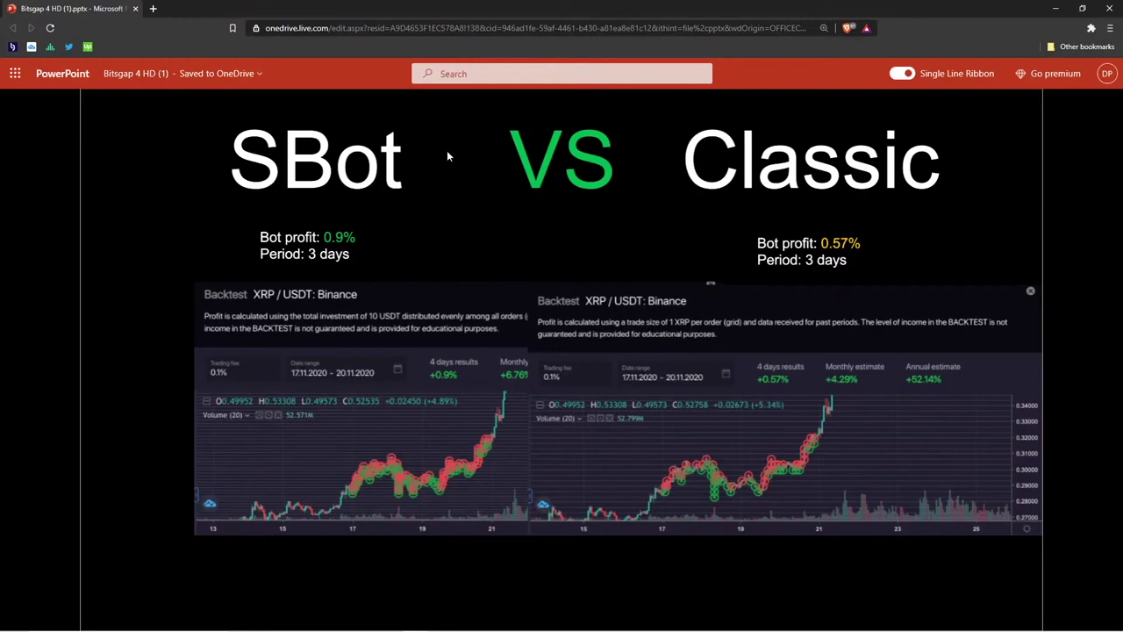
left_click(408, 216)
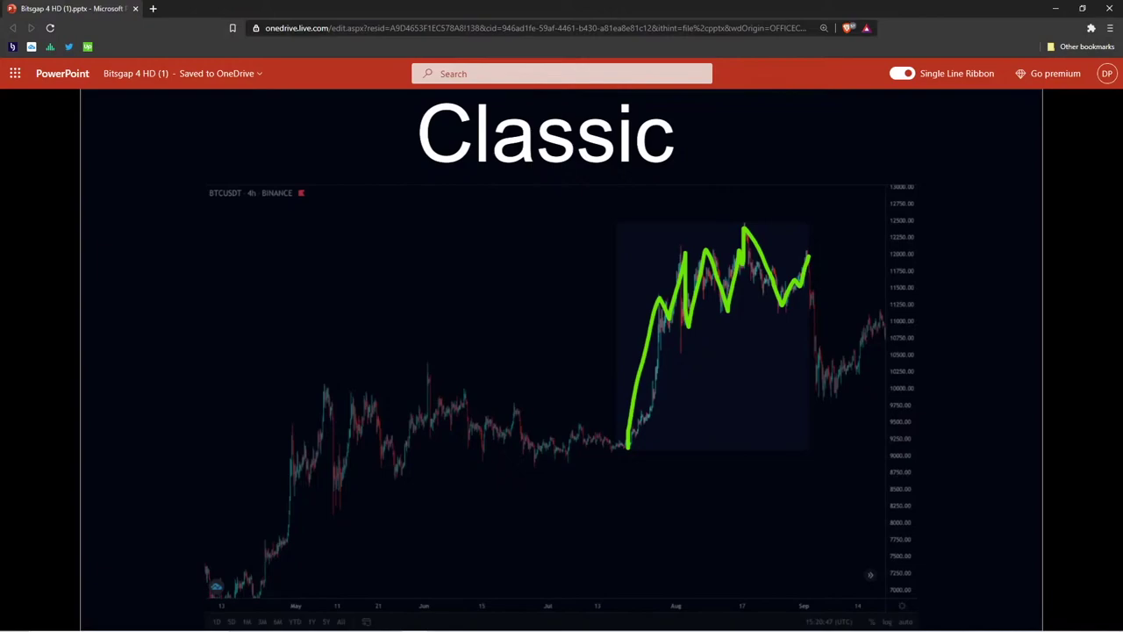
key("Right")
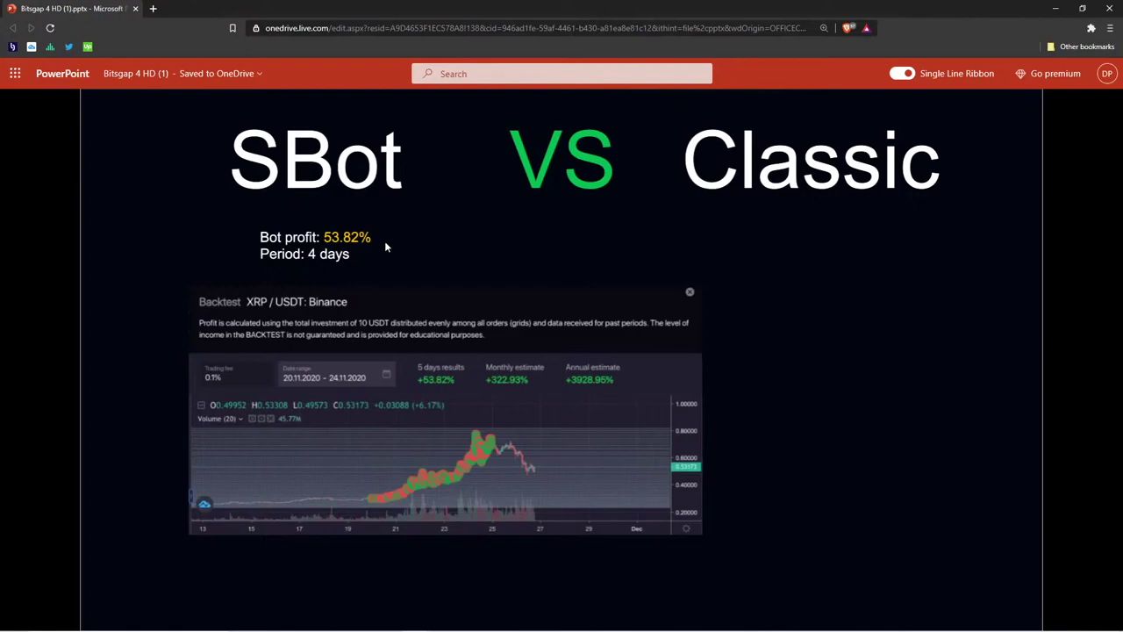
left_click(409, 228)
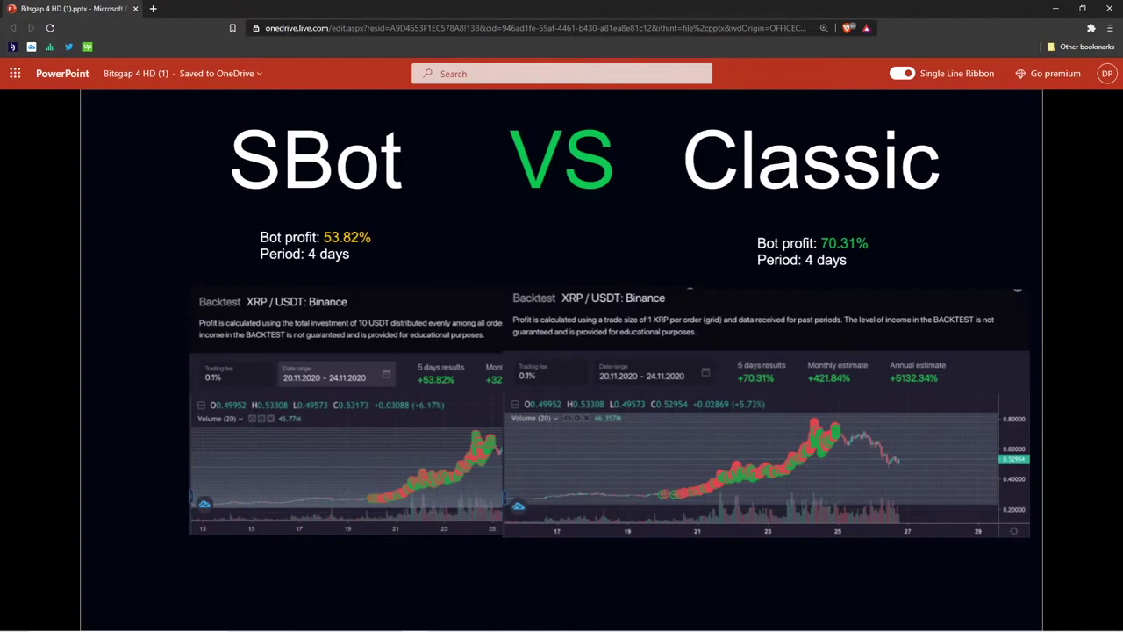
Switch back to Bitsgap and review the available bot strategies and the AGI/BTC bot's trades against earlier price history
key("alt+Tab")
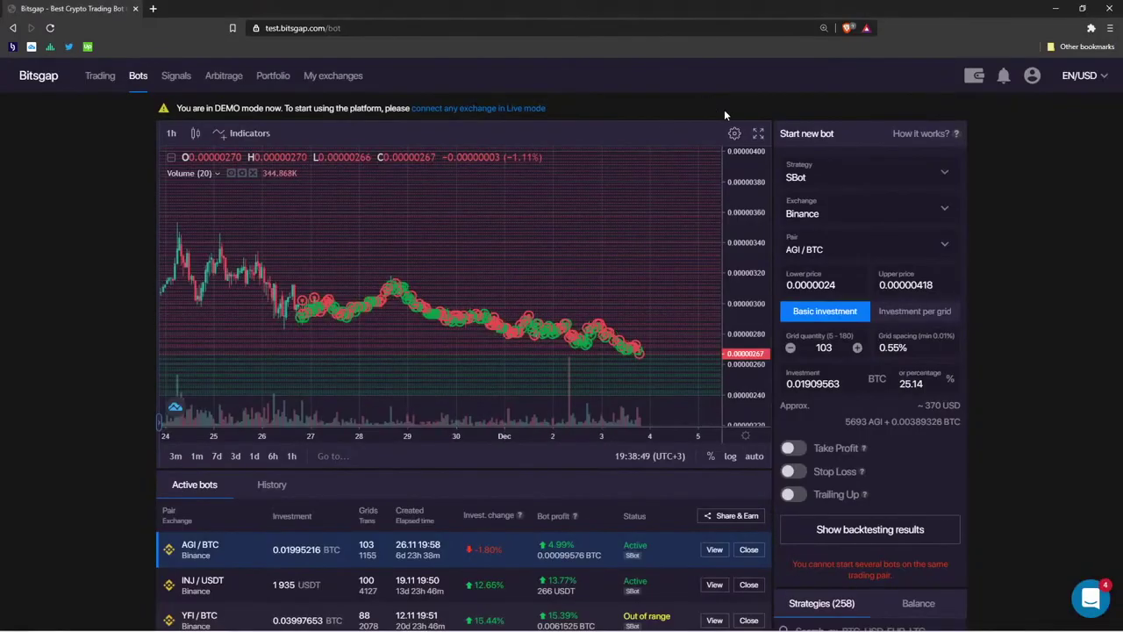
left_click(829, 177)
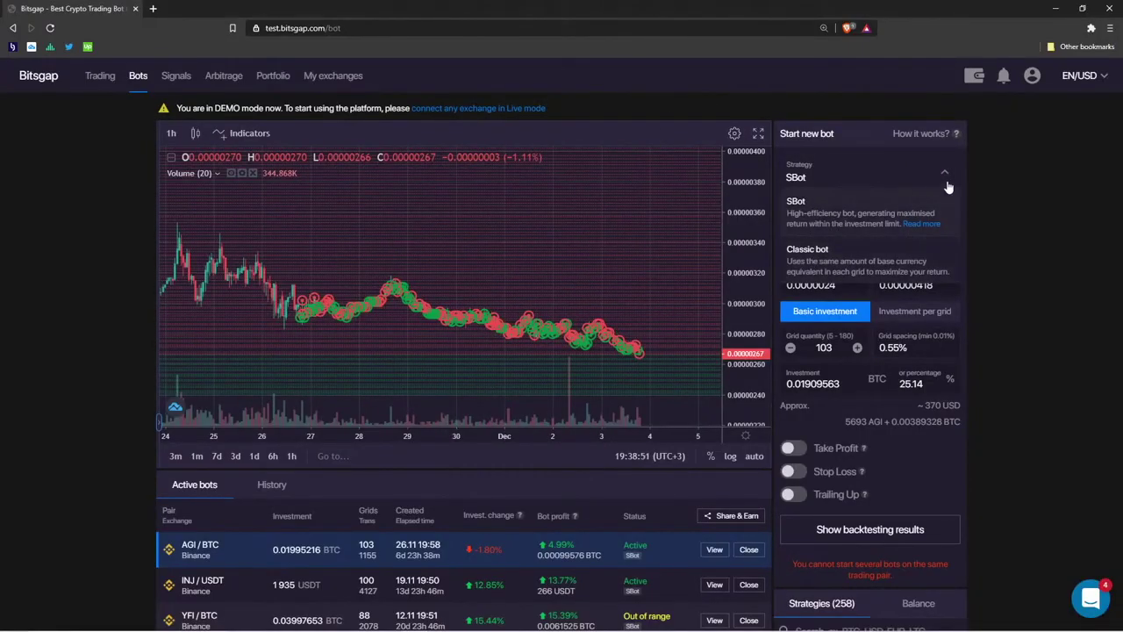
left_click(1005, 157)
scroll(393, 286, "down", 1)
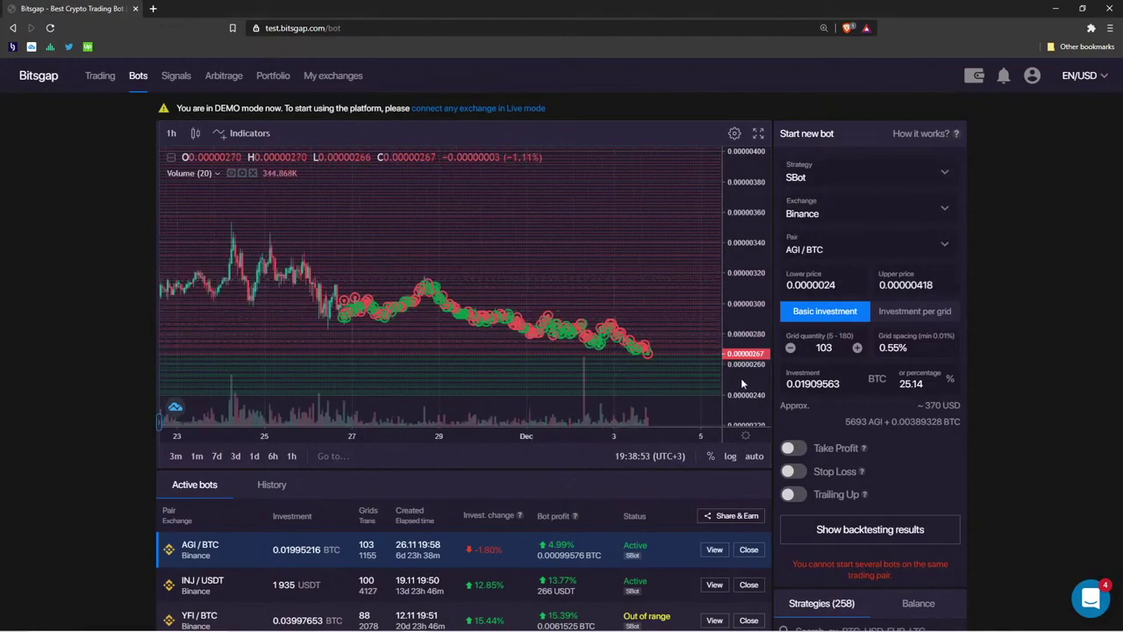
left_click_drag(519, 254, 572, 250)
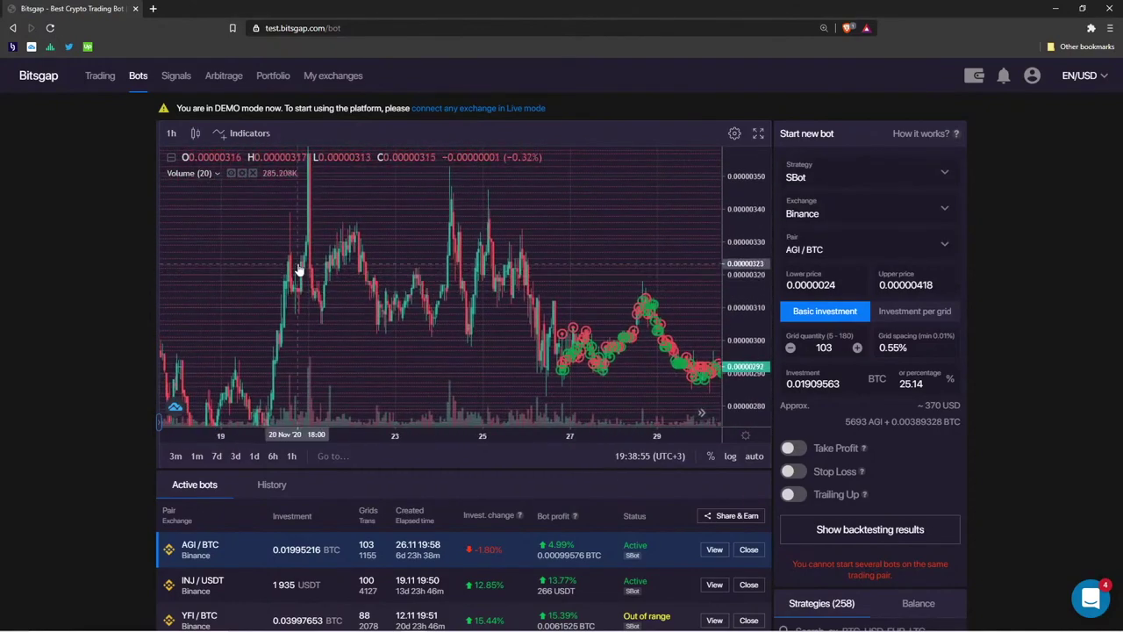
left_click_drag(295, 255, 753, 238)
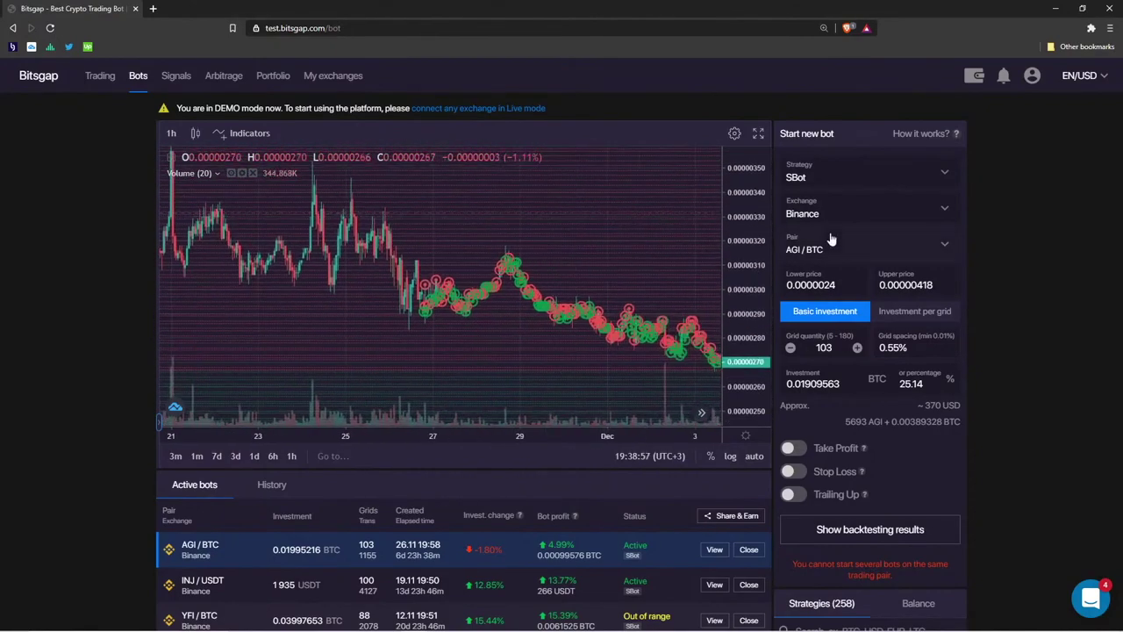
left_click(816, 177)
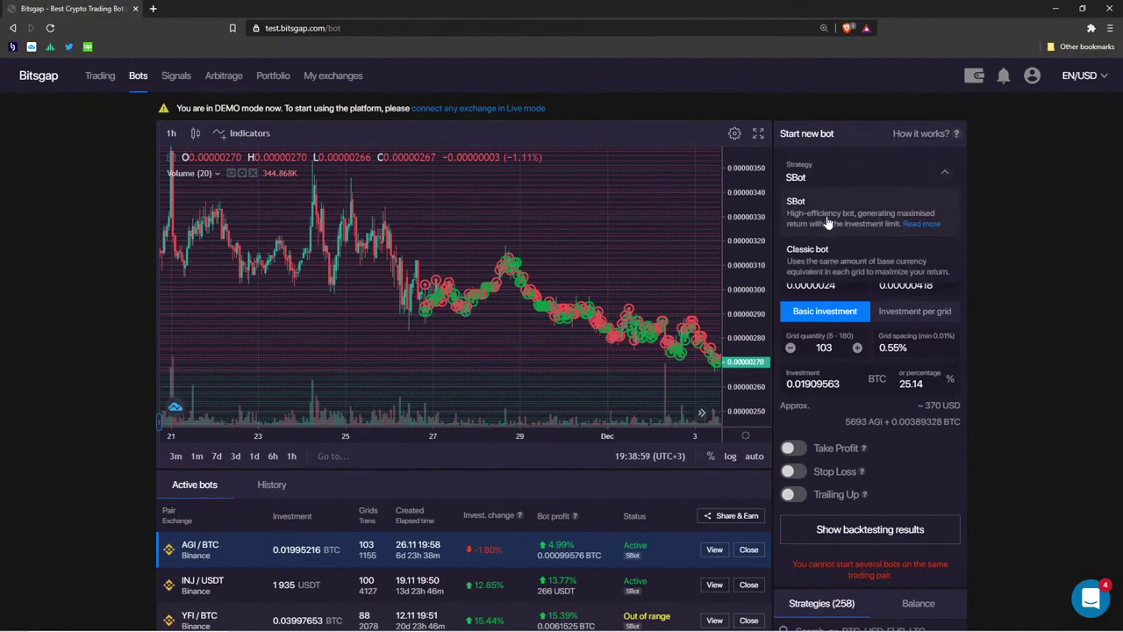
left_click(1005, 228)
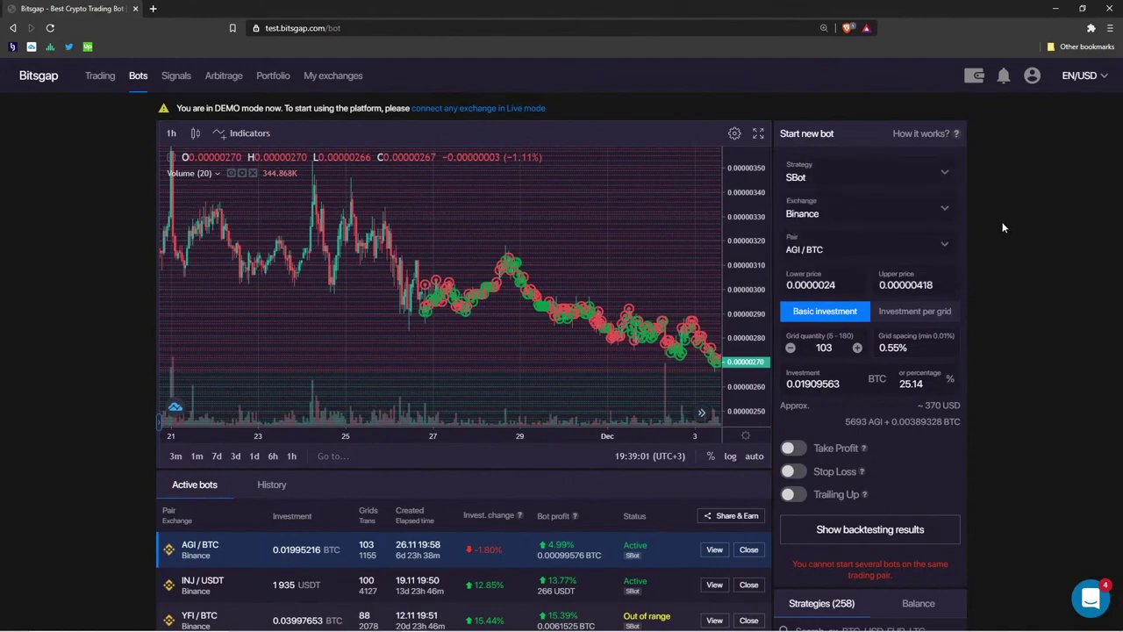
Choose the SBot strategy for a new AGI/BTC bot on Binance
left_click(877, 176)
left_click(941, 219)
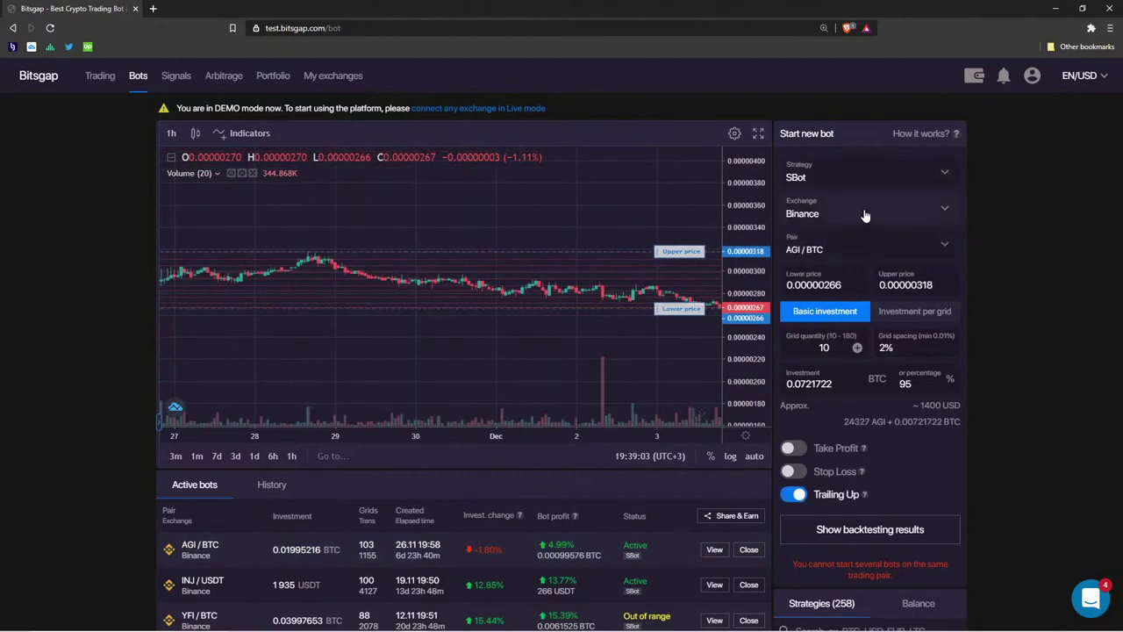
scroll(575, 217, "right", 5)
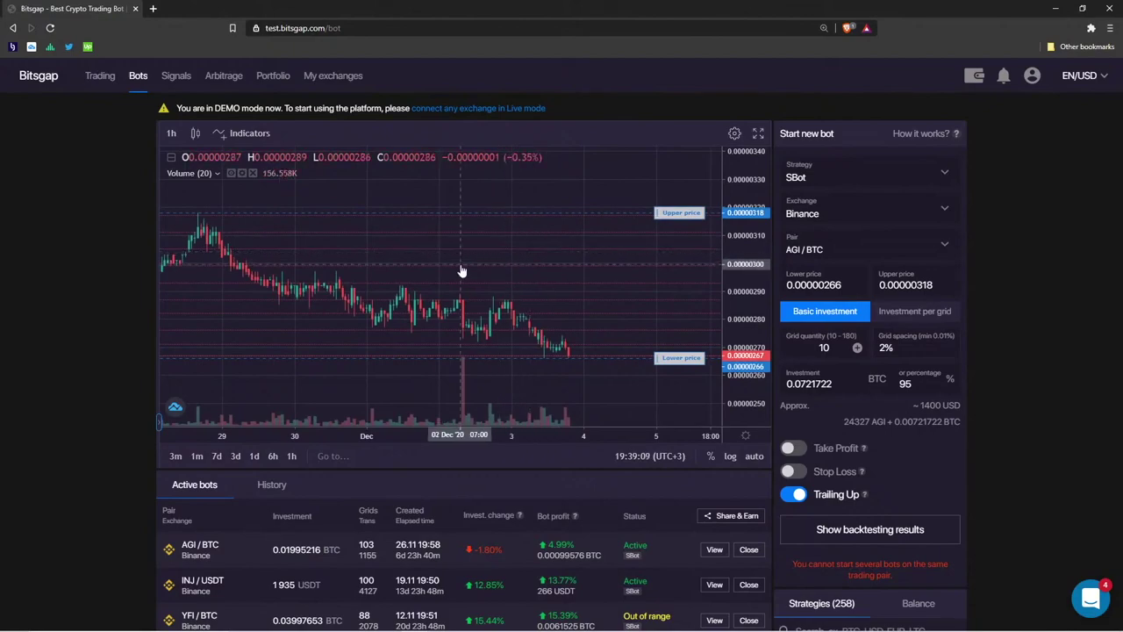
scroll(460, 269, "left", 3)
scroll(453, 254, "down", 5)
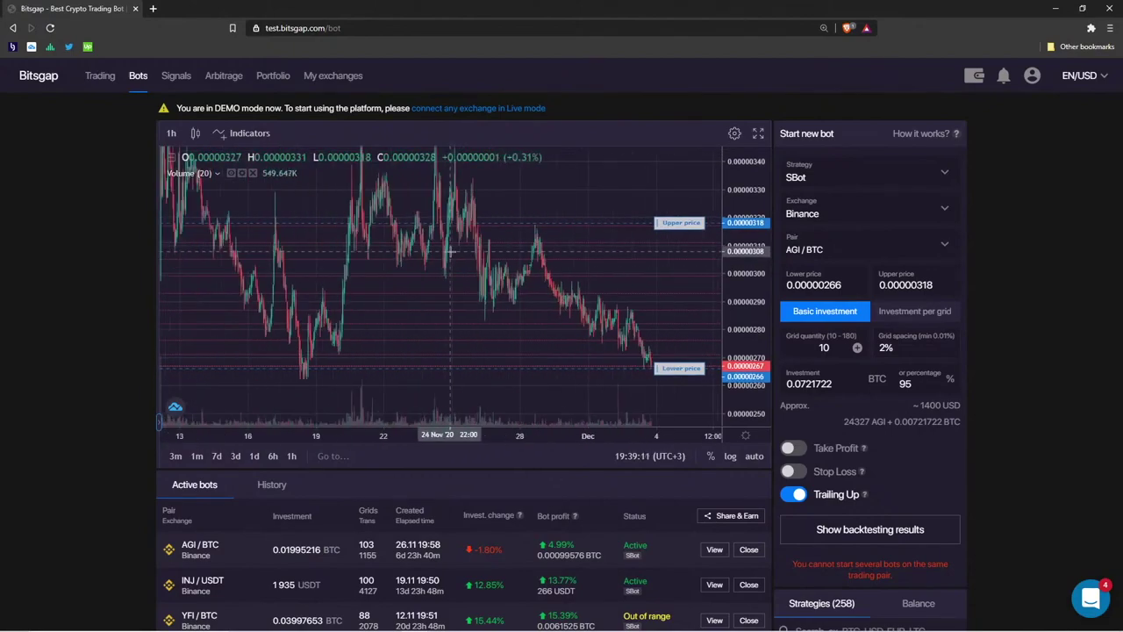
scroll(715, 228, "right", 3)
Adjust the new bot's price levels on the chart to a lower price of 0.00000246 and an upper price of 0.00000351
left_click_drag(678, 276, 658, 220)
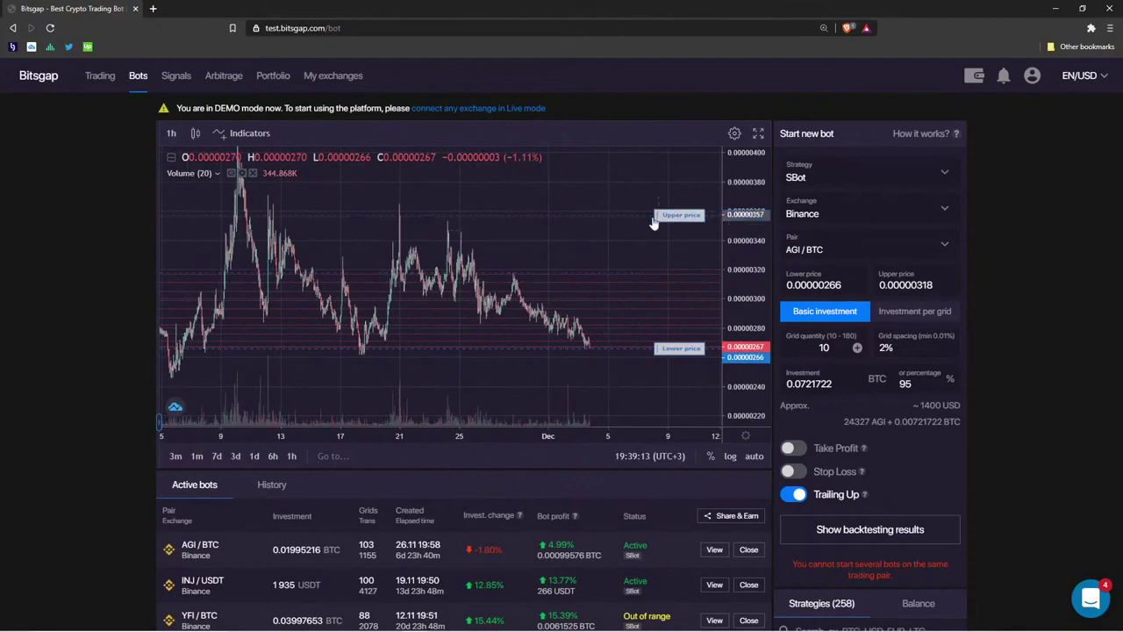
mouse_move(677, 349)
left_mouse_down()
mouse_move(671, 375)
mouse_move(658, 374)
mouse_move(690, 367)
left_mouse_up()
scroll(552, 313, "down", 3)
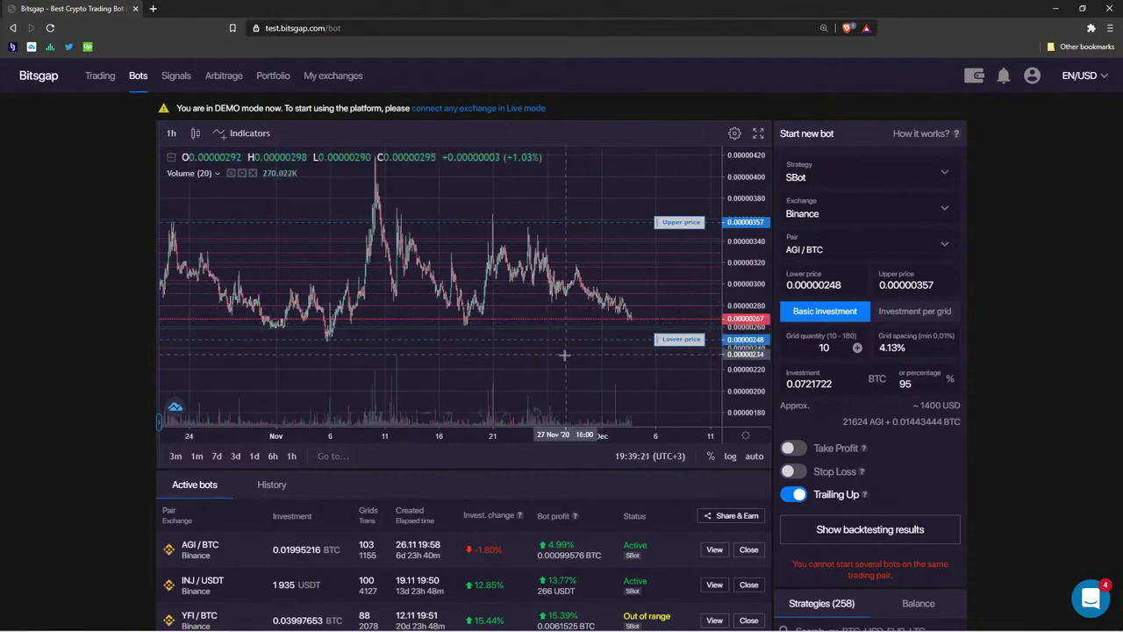
left_click_drag(643, 339, 672, 347)
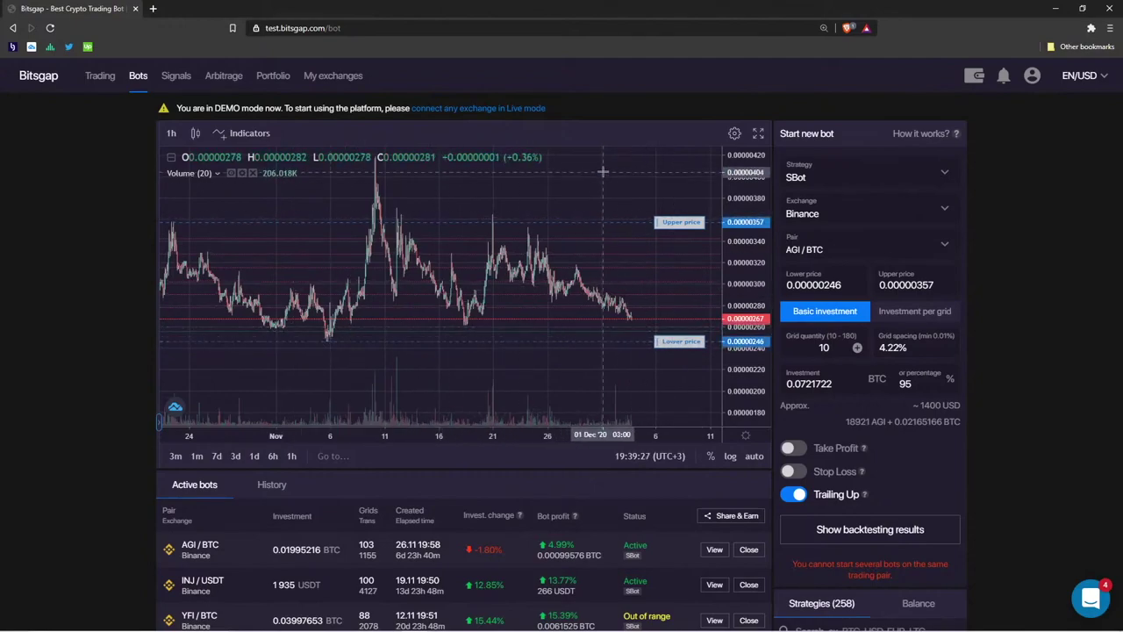
left_click_drag(667, 289, 696, 297)
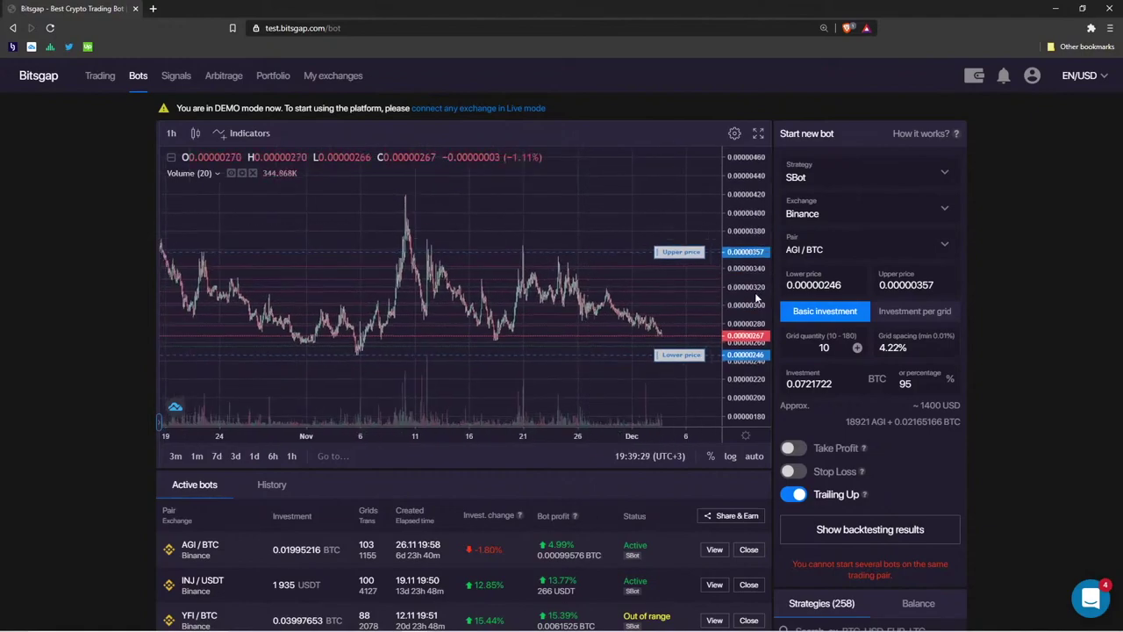
mouse_move(678, 253)
left_mouse_down()
mouse_move(677, 242)
mouse_move(676, 264)
mouse_move(676, 254)
mouse_move(660, 257)
left_mouse_up()
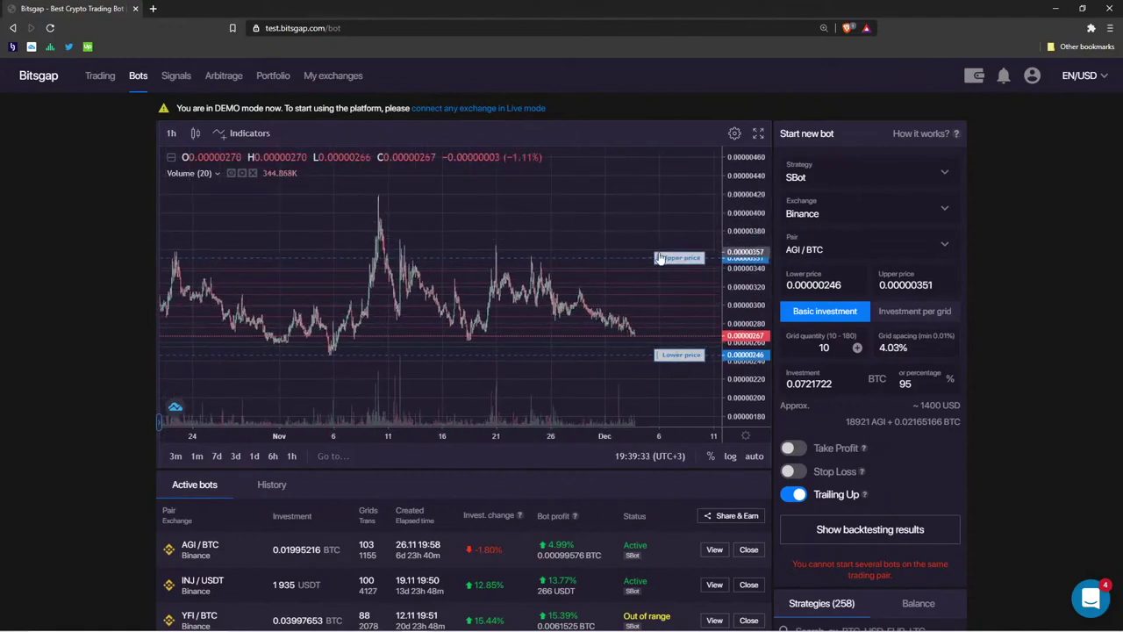
View the list of available trading pairs for the new bot, keeping AGI/BTC and its price range
left_click(827, 249)
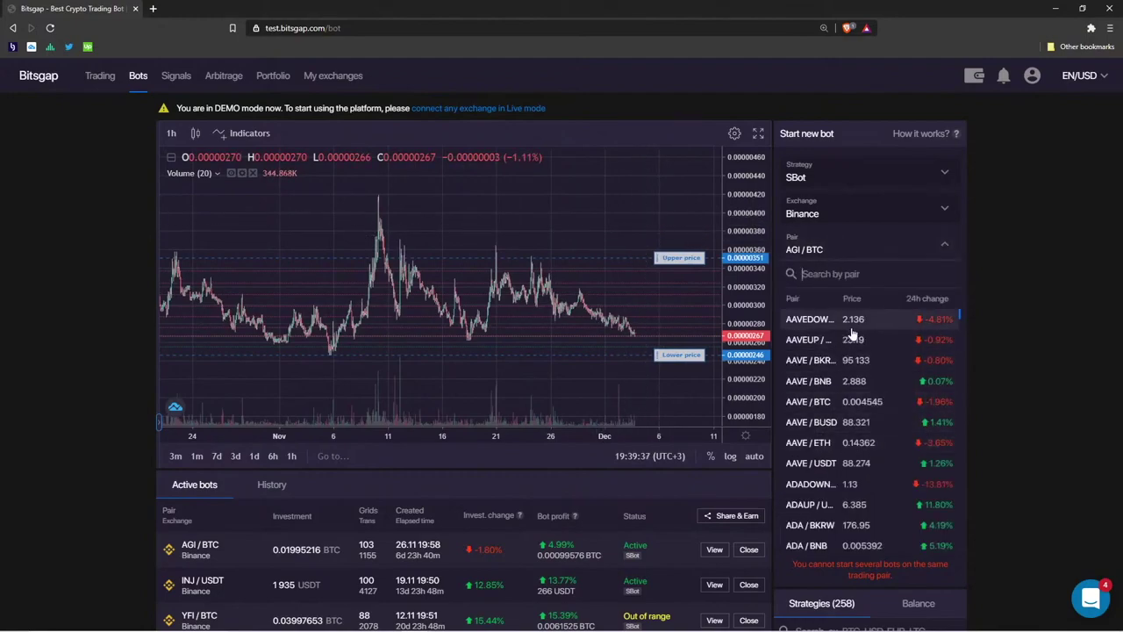
left_click(1005, 270)
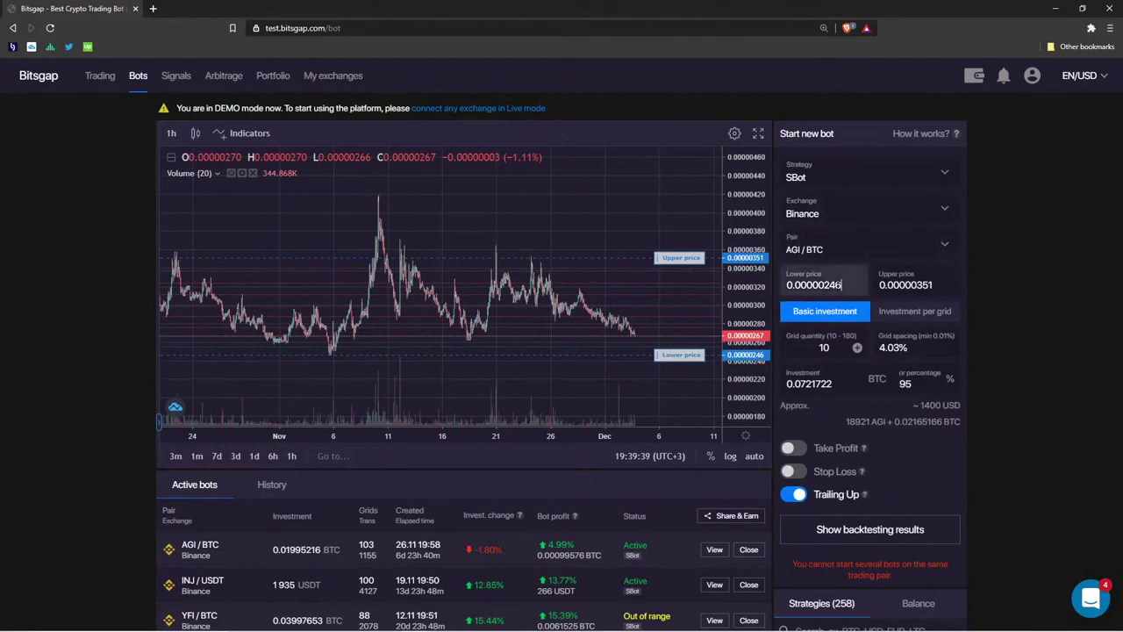
left_click(669, 220)
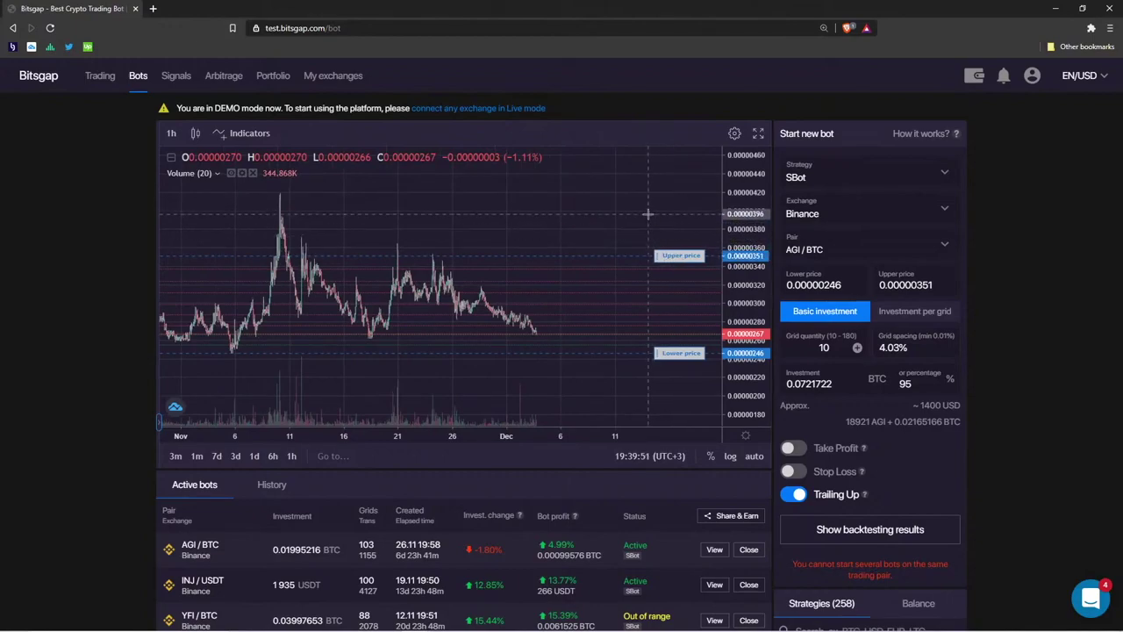
Adjust the new bot's upper price level on the chart to 0.00000349 and set its grid quantity to 160
mouse_move(671, 255)
left_mouse_down()
mouse_move(676, 234)
mouse_move(676, 258)
left_mouse_up()
left_click(813, 284)
left_click(998, 253)
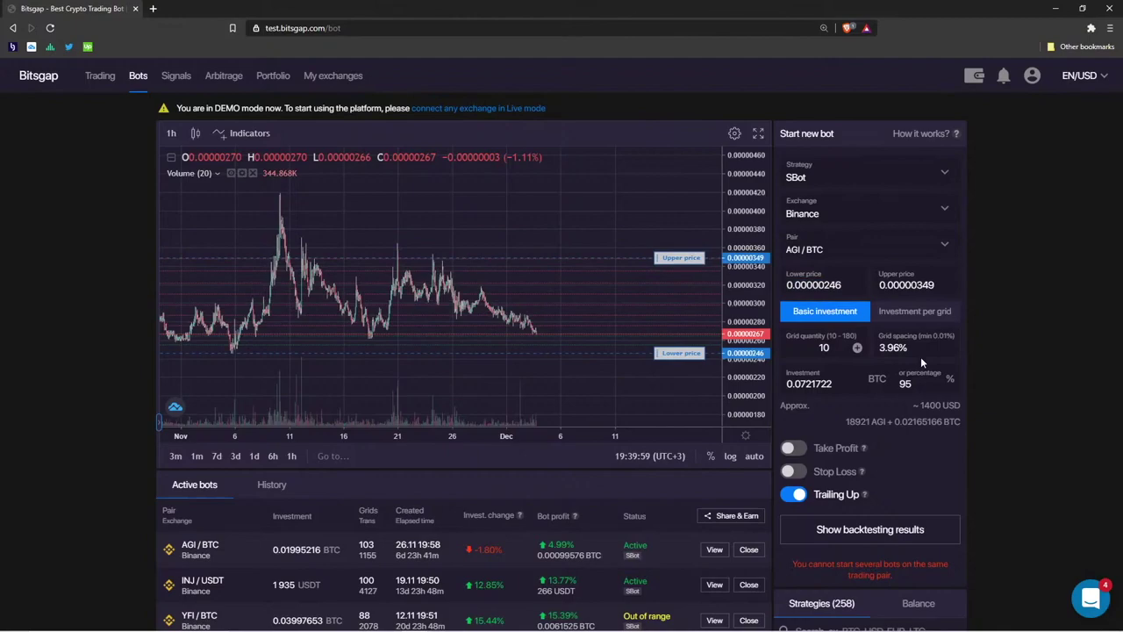
left_click(853, 355)
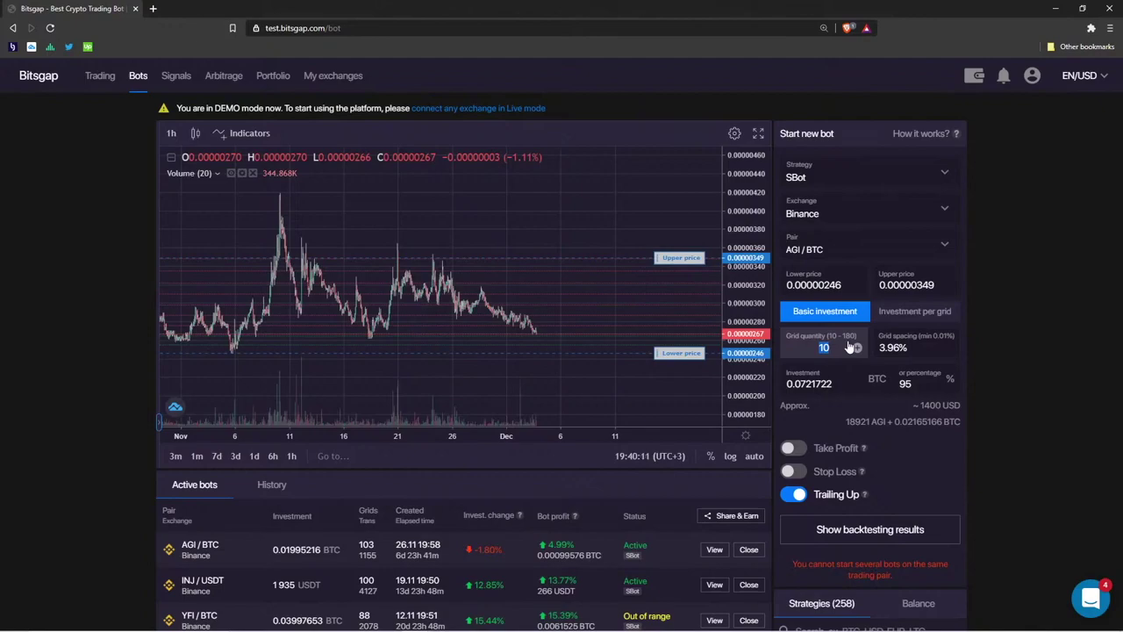
type("160")
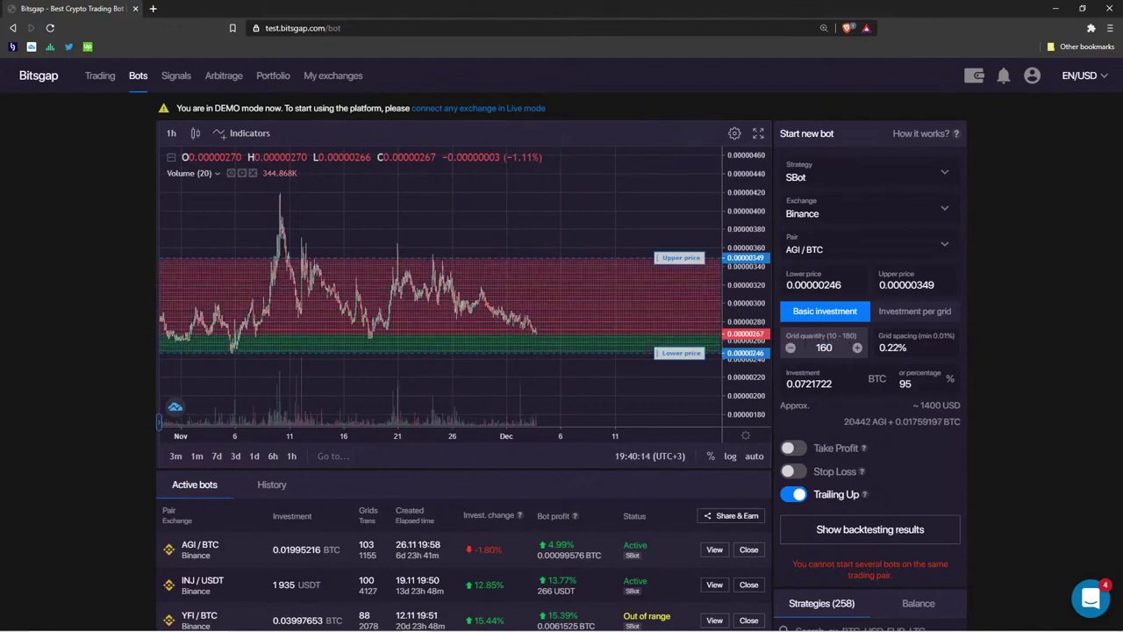
Examine how densely the grid levels are spaced on the AGI/BTC chart and compare this with the bot's grid quantity and spacing
left_click_drag(742, 281, 742, 317)
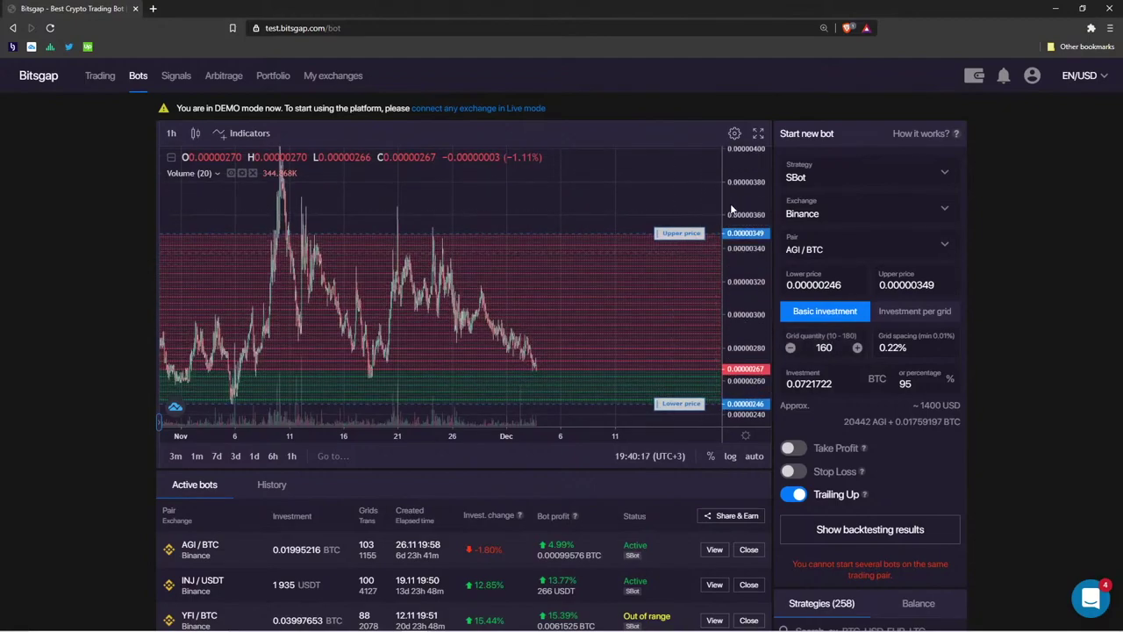
left_click_drag(742, 252, 742, 215)
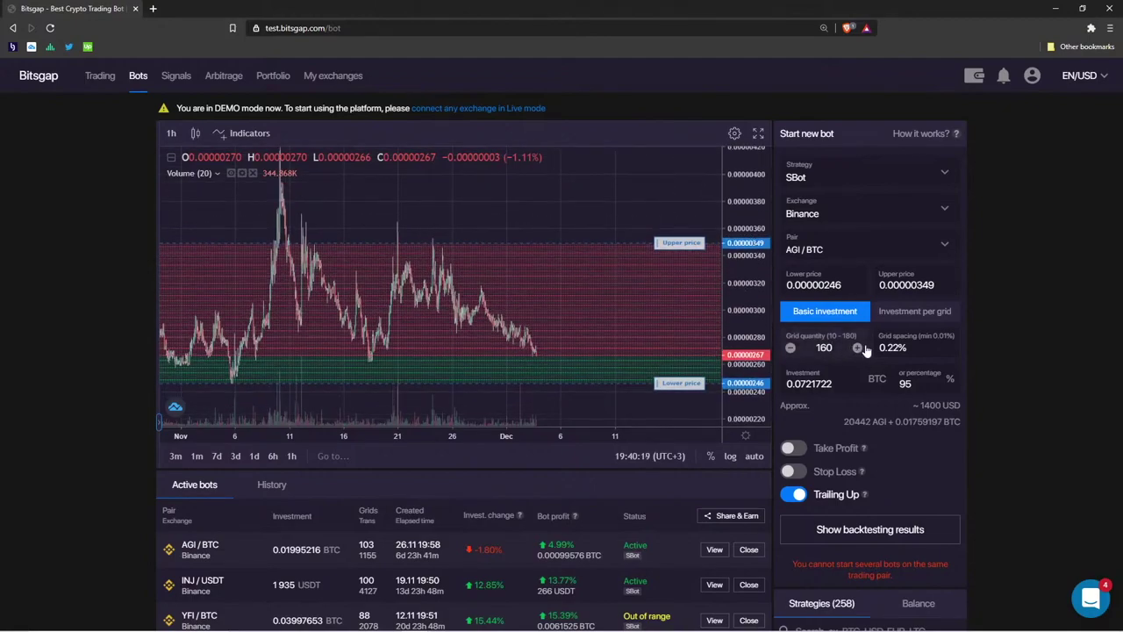
double_click(815, 348)
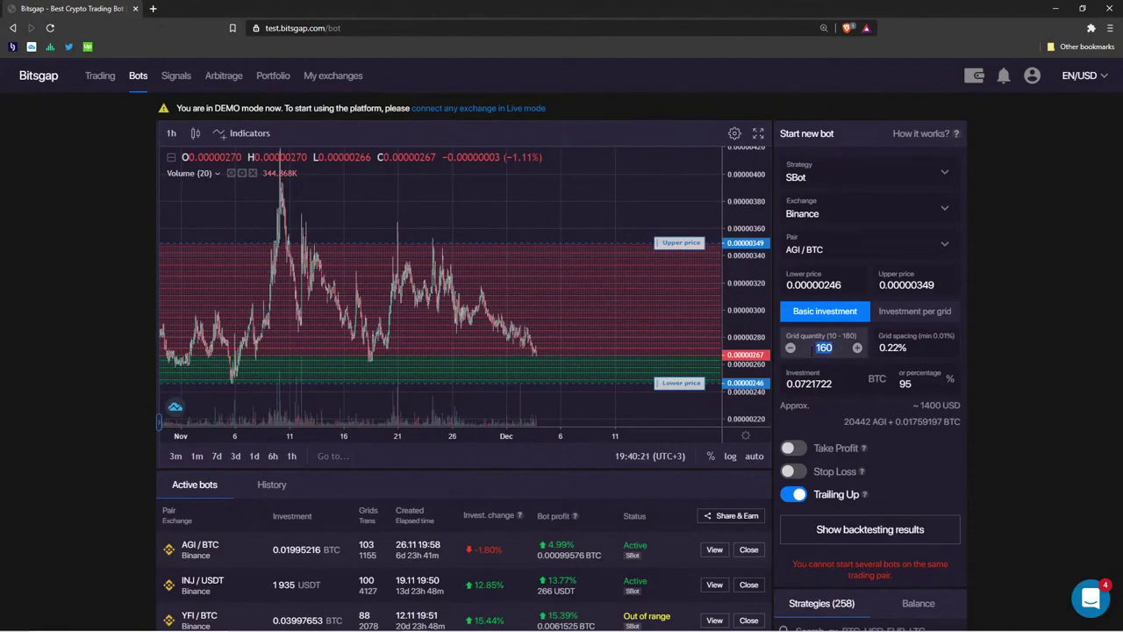
double_click(904, 349)
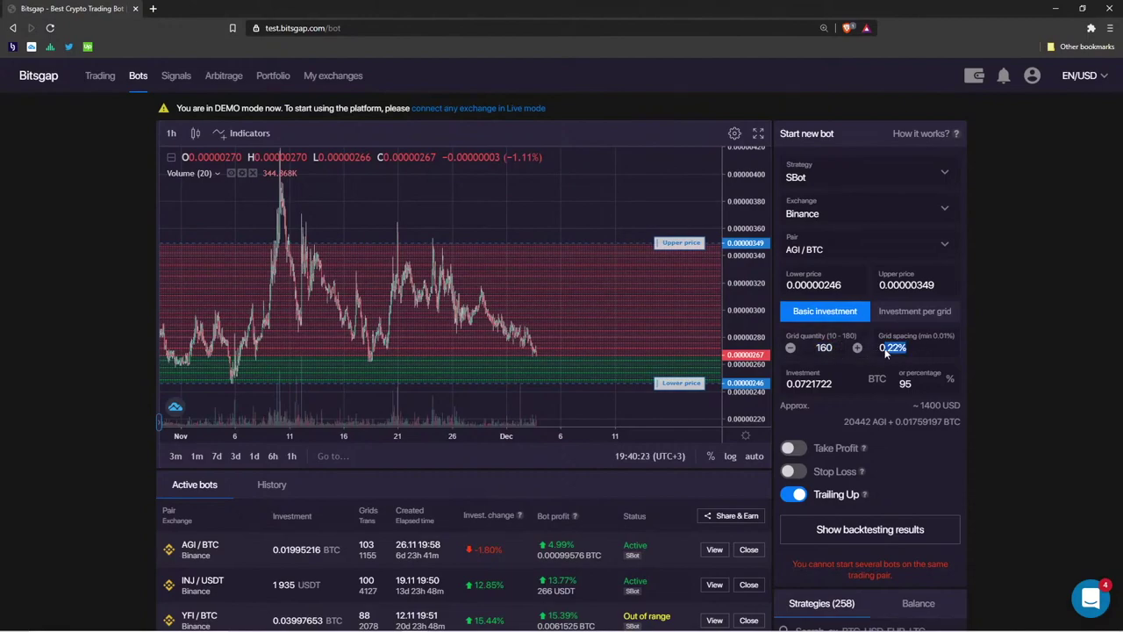
left_click_drag(756, 407, 758, 321)
scroll(646, 319, "up", 5)
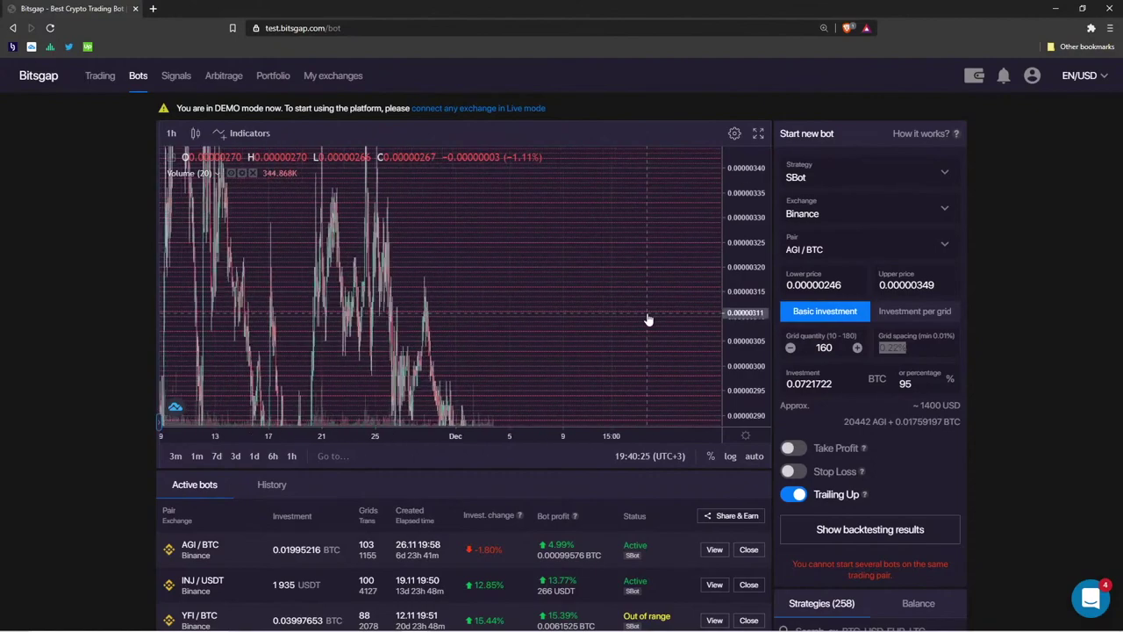
left_click_drag(741, 389, 601, 319)
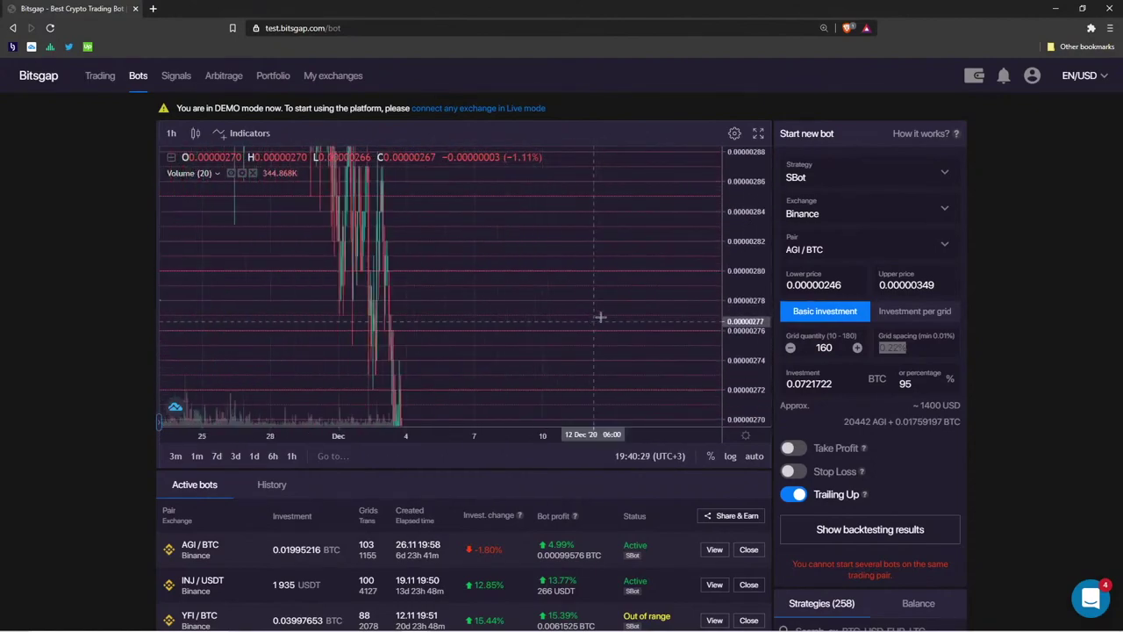
left_click_drag(729, 210, 755, 355)
left_click(915, 348)
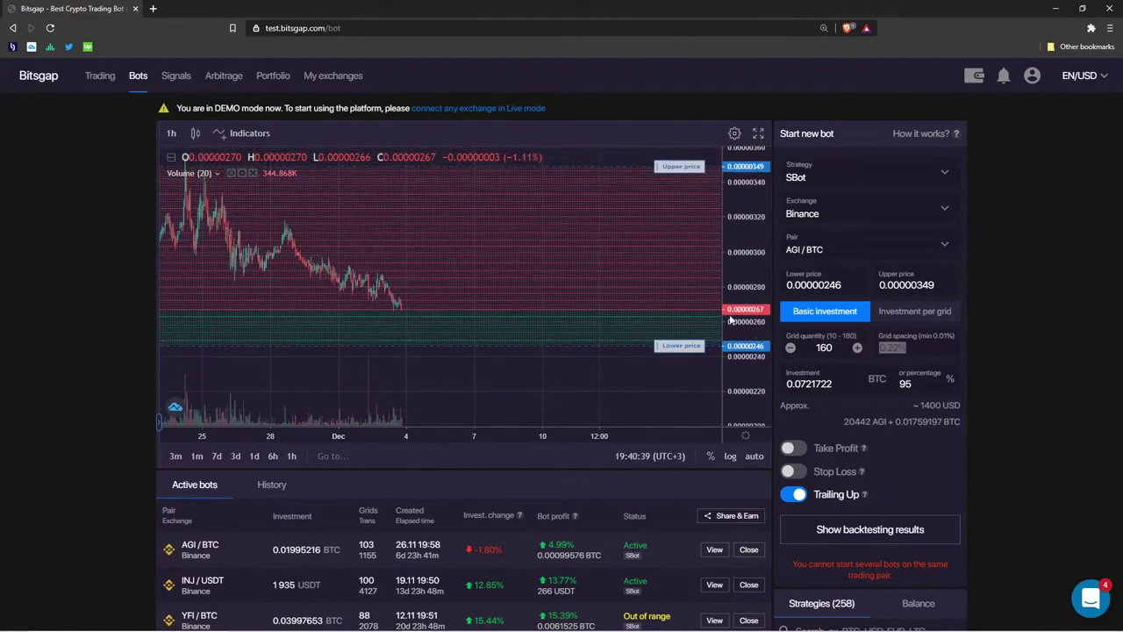
left_click_drag(755, 314, 760, 221)
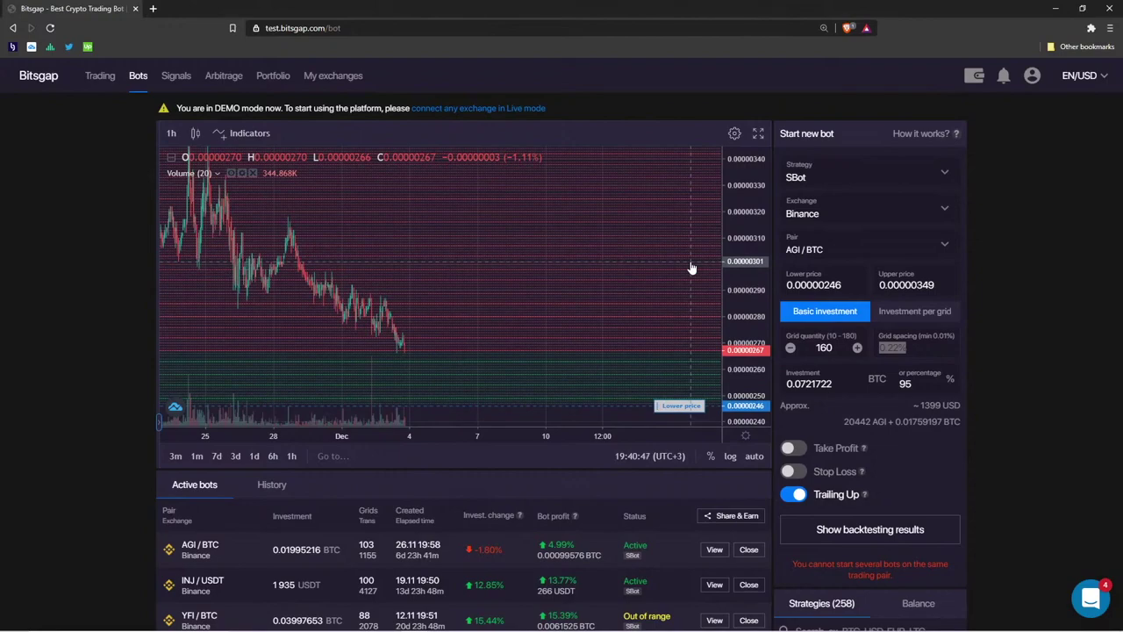
View the backtesting results for the AGI/BTC bot on Binance twice, returning to the bot setup each time
left_click(829, 529)
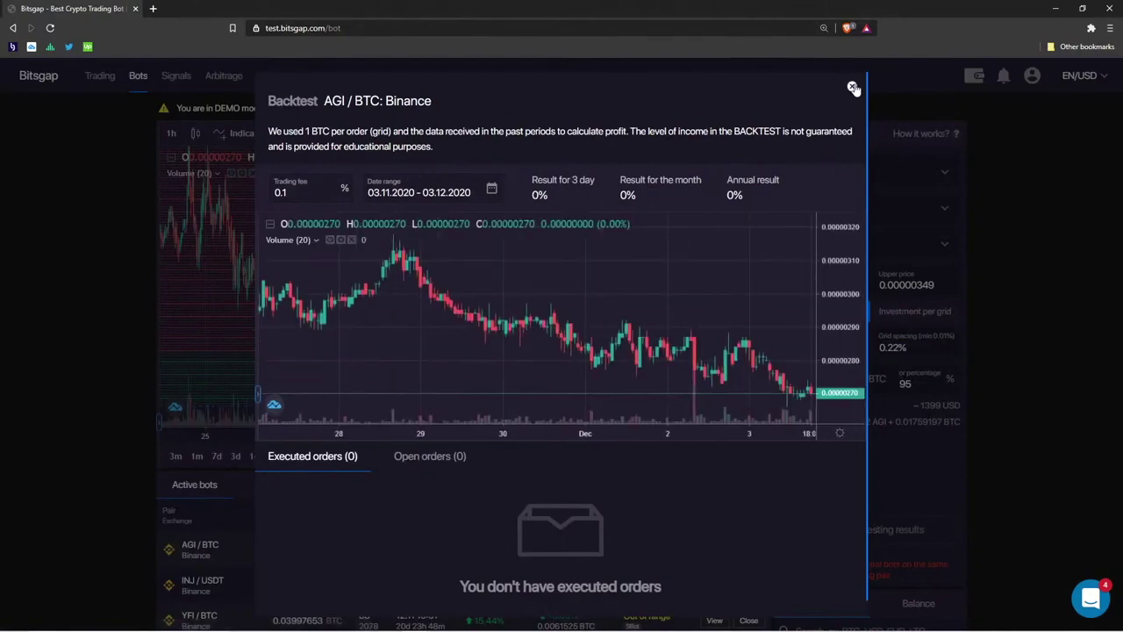
left_click(852, 87)
left_click(829, 529)
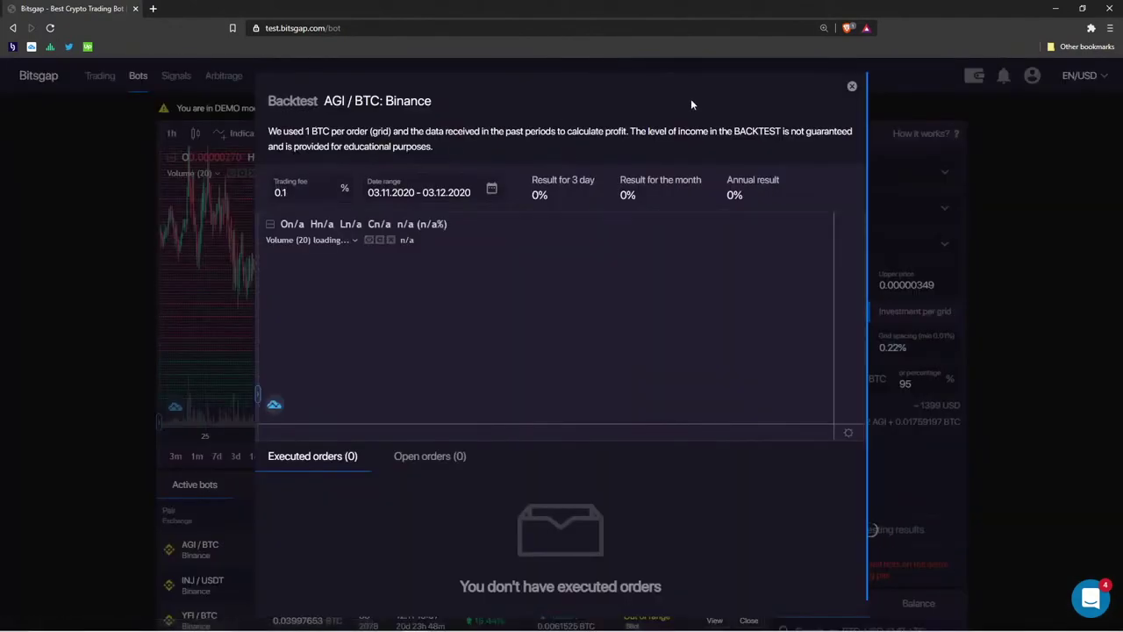
left_click(852, 87)
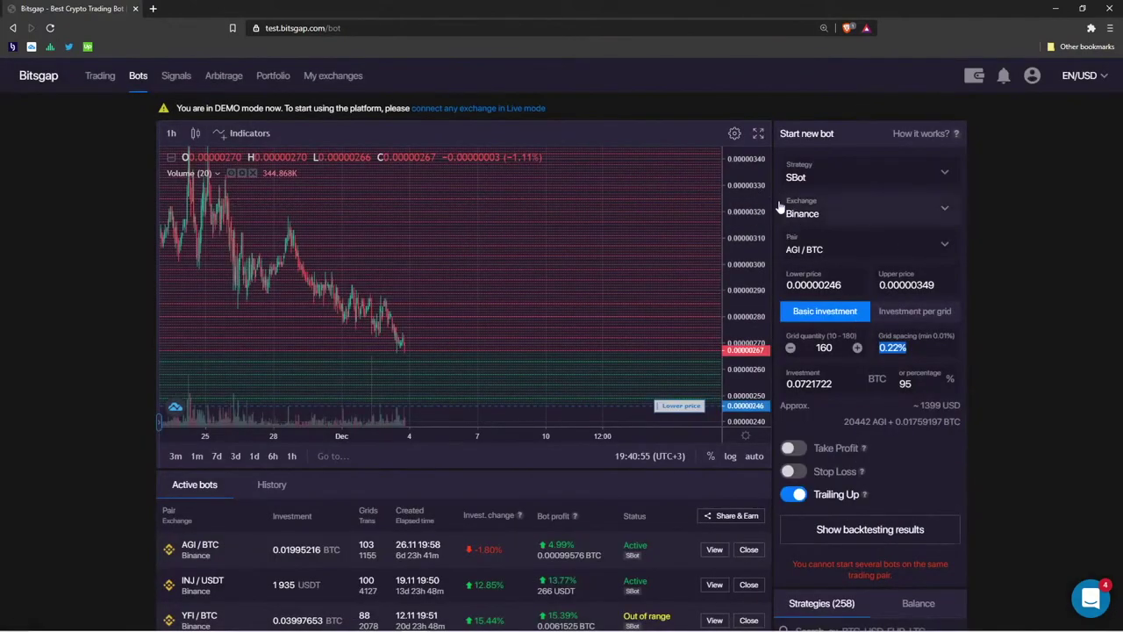
Backtest the 160-grid AGI/BTC bot for 03.11.2020 - 03.12.2020, review the 3-day, monthly and annual results, and close the backtest
left_click_drag(845, 349, 792, 349)
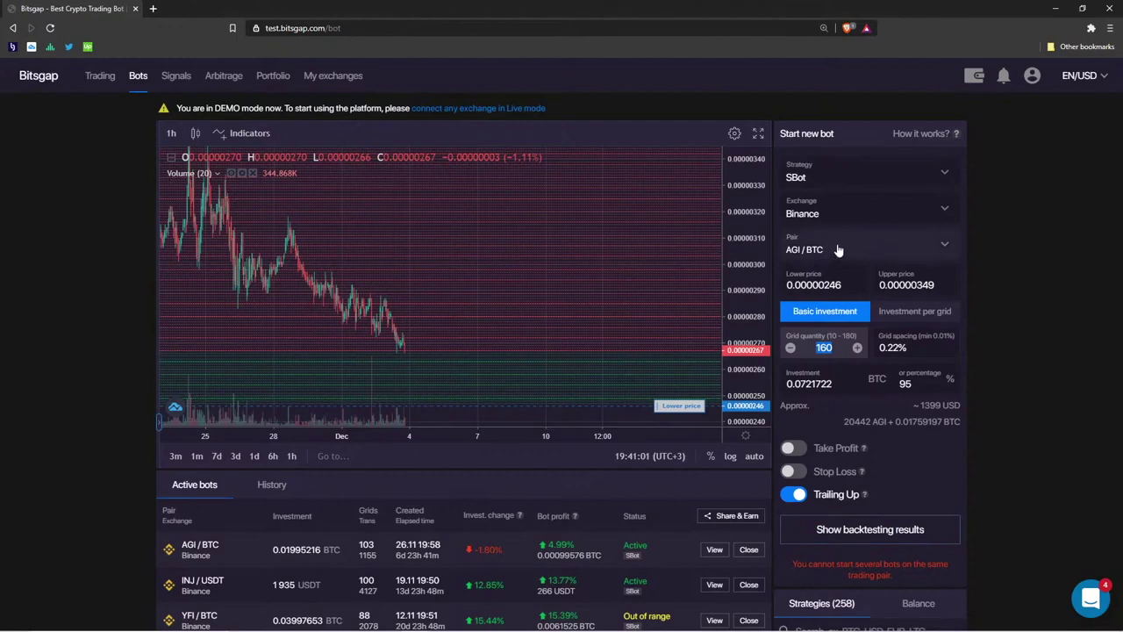
left_click(877, 527)
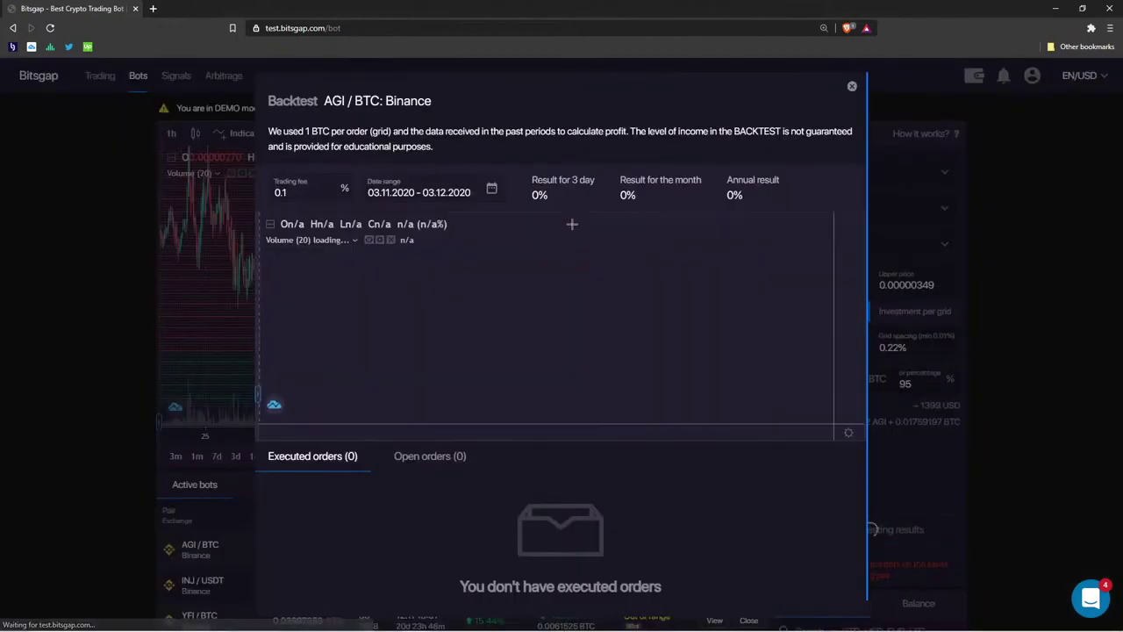
left_click(435, 187)
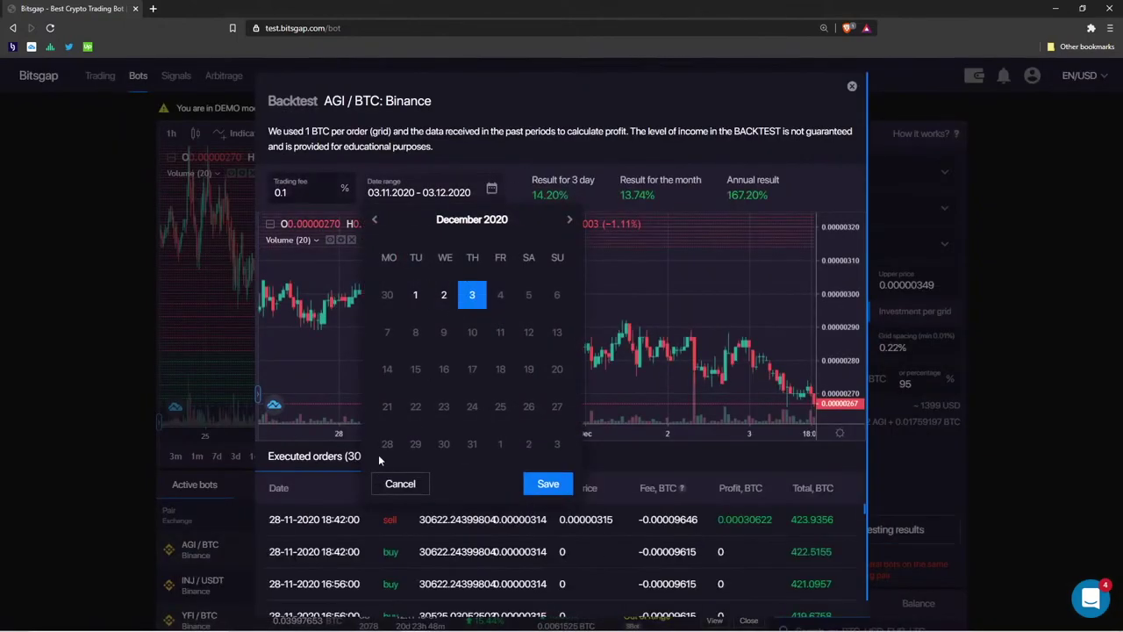
left_click(375, 220)
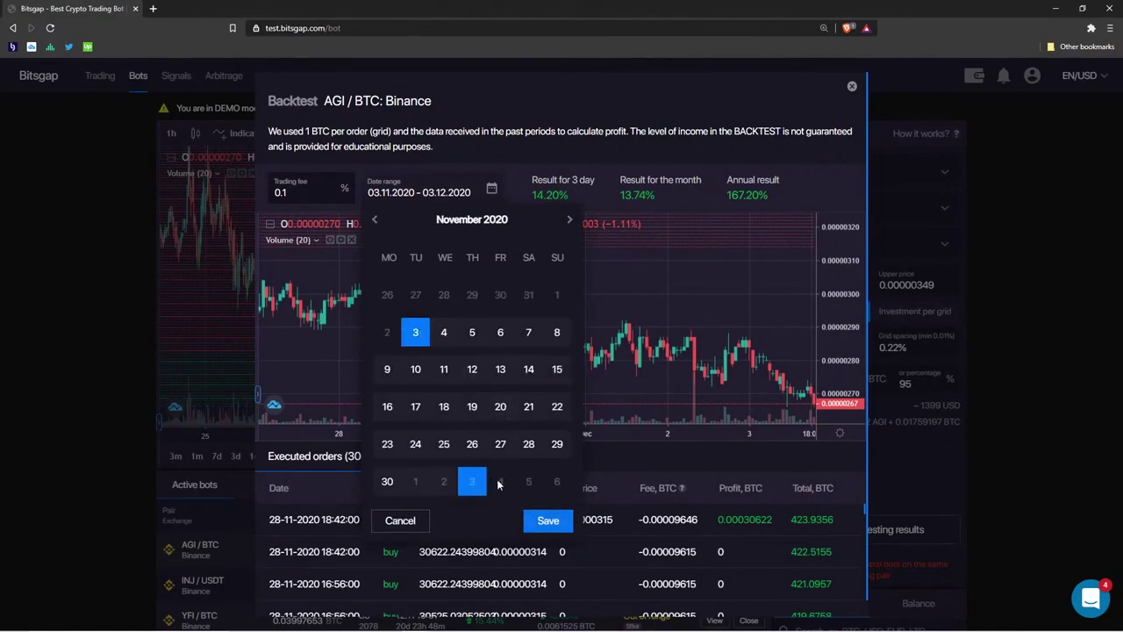
left_click(547, 521)
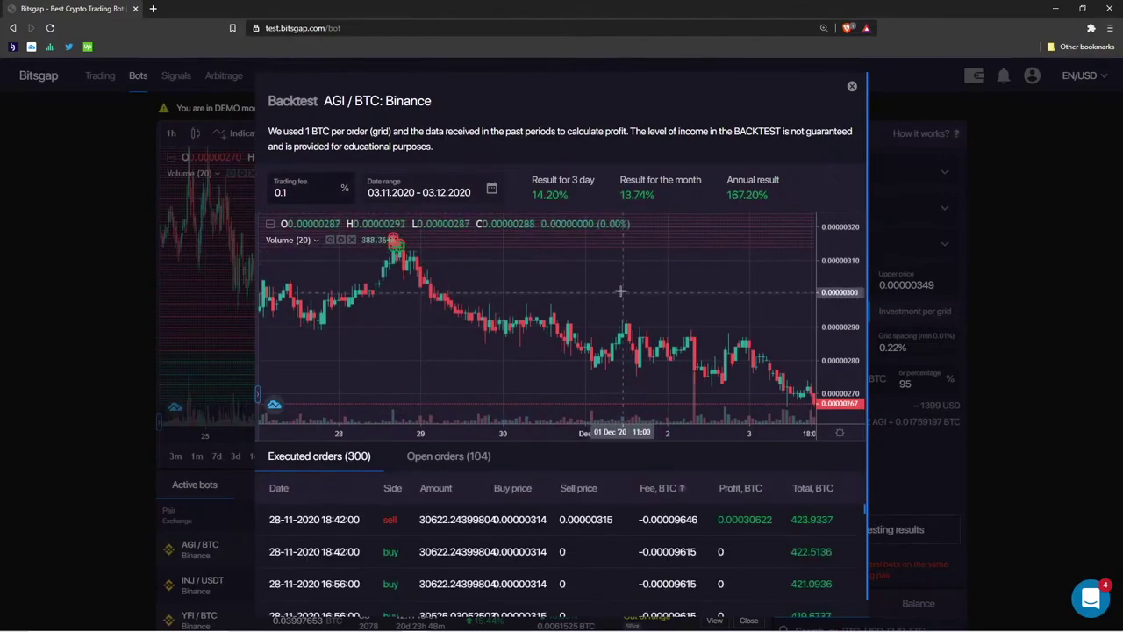
left_click_drag(781, 180, 577, 189)
left_click(577, 193)
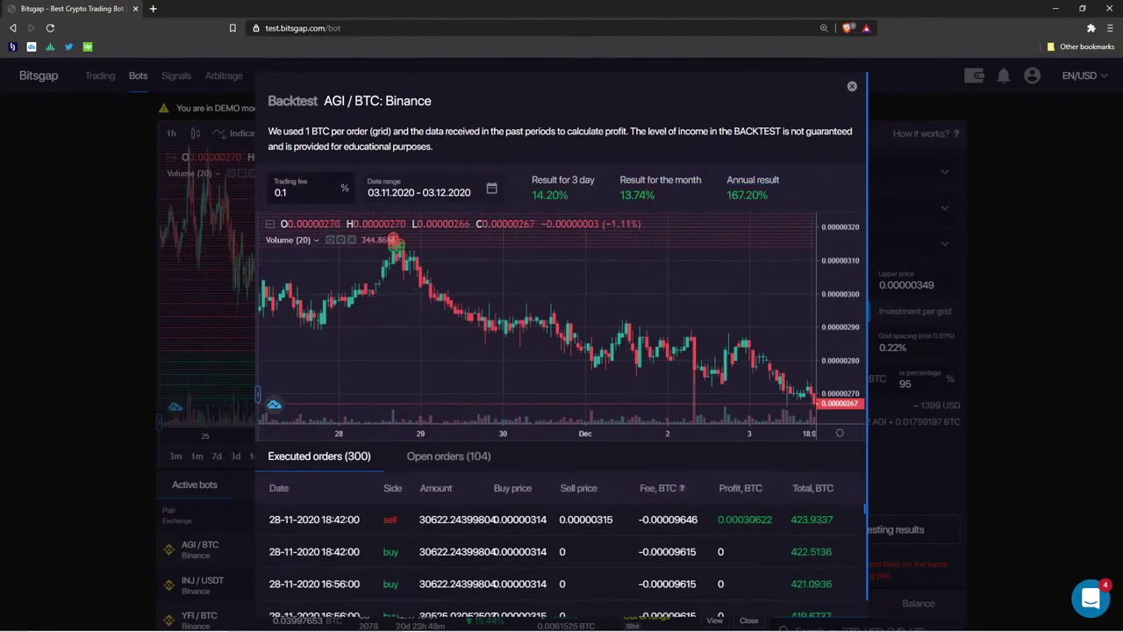
left_click(852, 86)
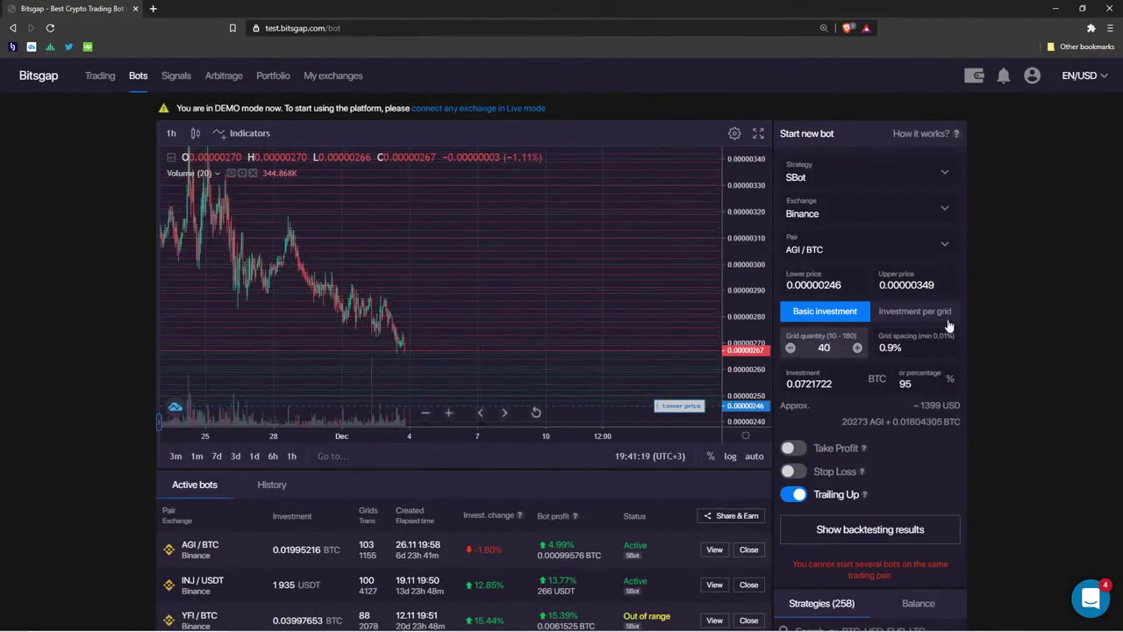
Check the grid spacing and backtest the AGI/BTC bot with 40 grids for 03.11.2020 - 03.12.2020
left_click_drag(902, 348, 881, 346)
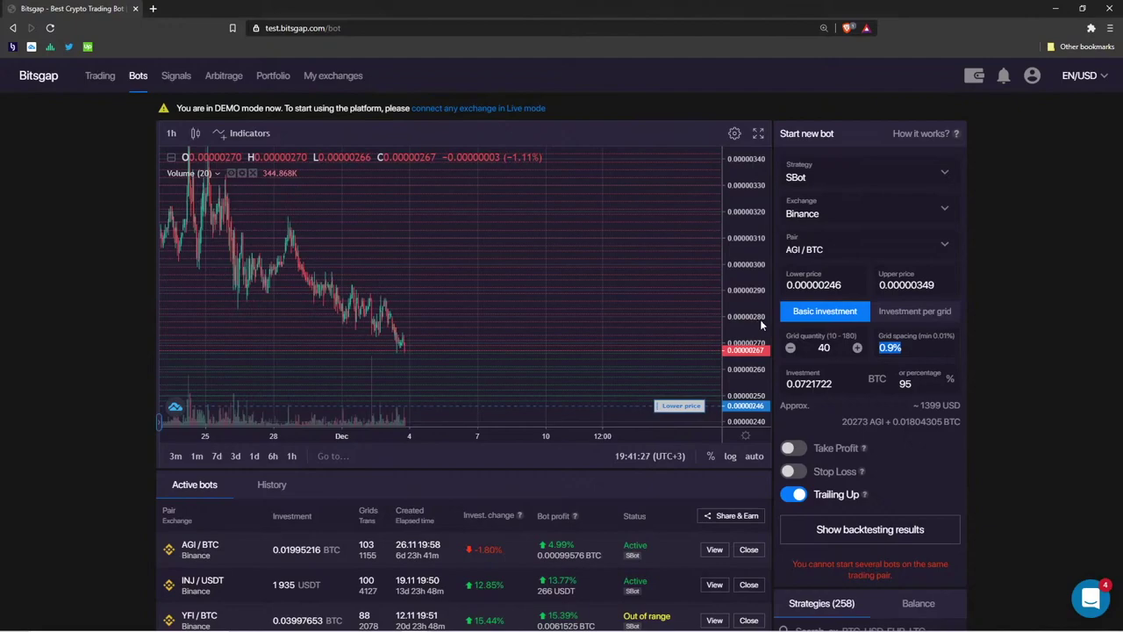
left_click(869, 529)
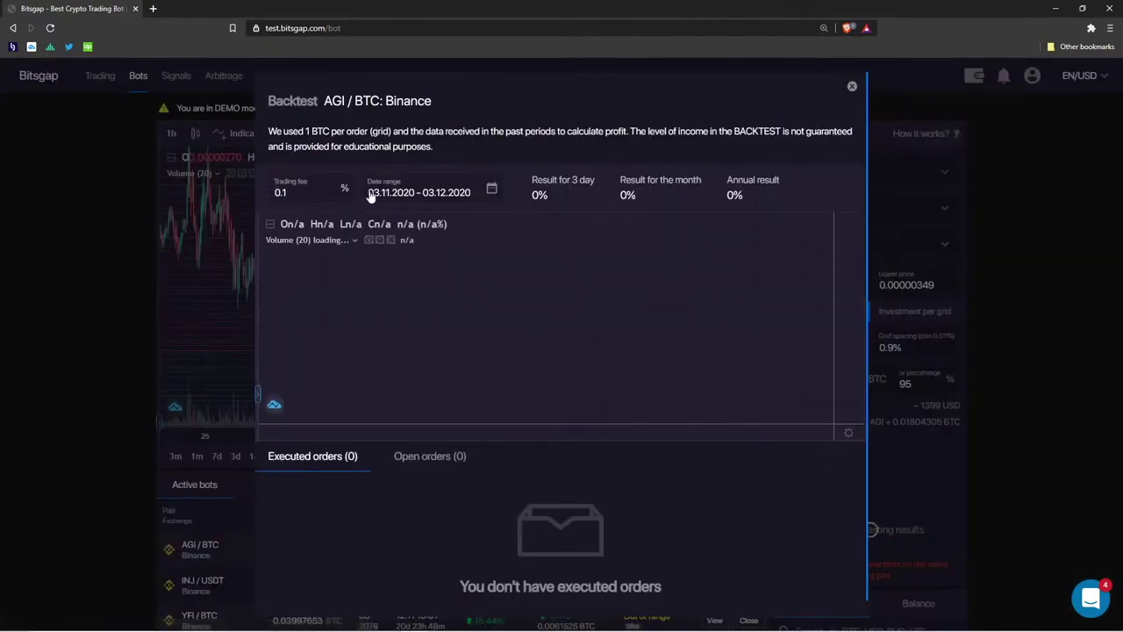
left_click(411, 192)
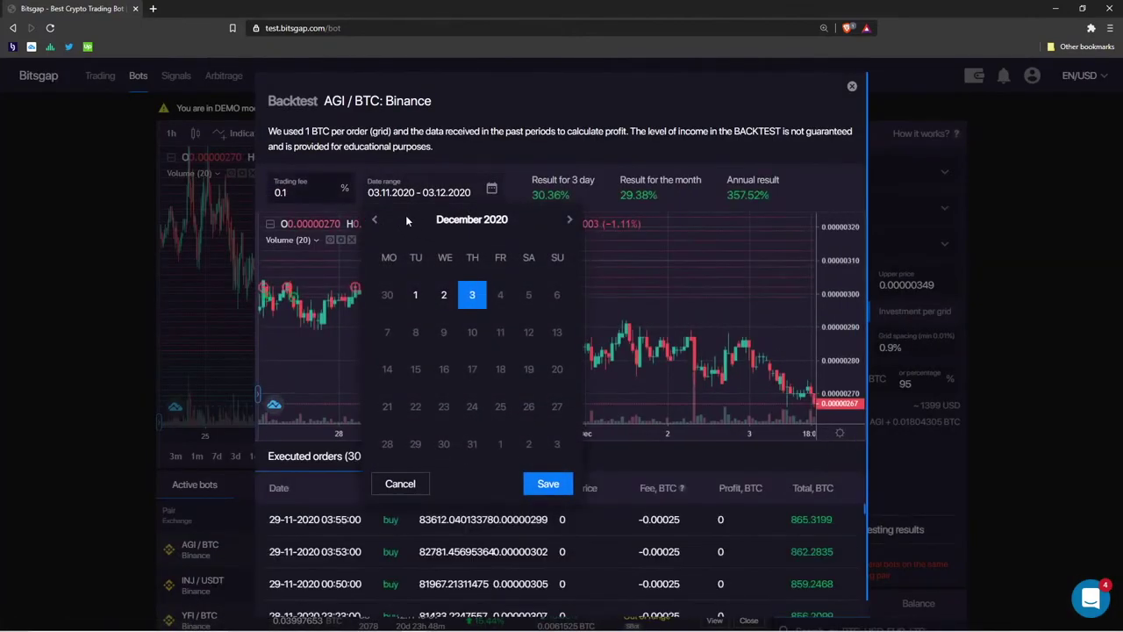
left_click(375, 220)
left_click(415, 332)
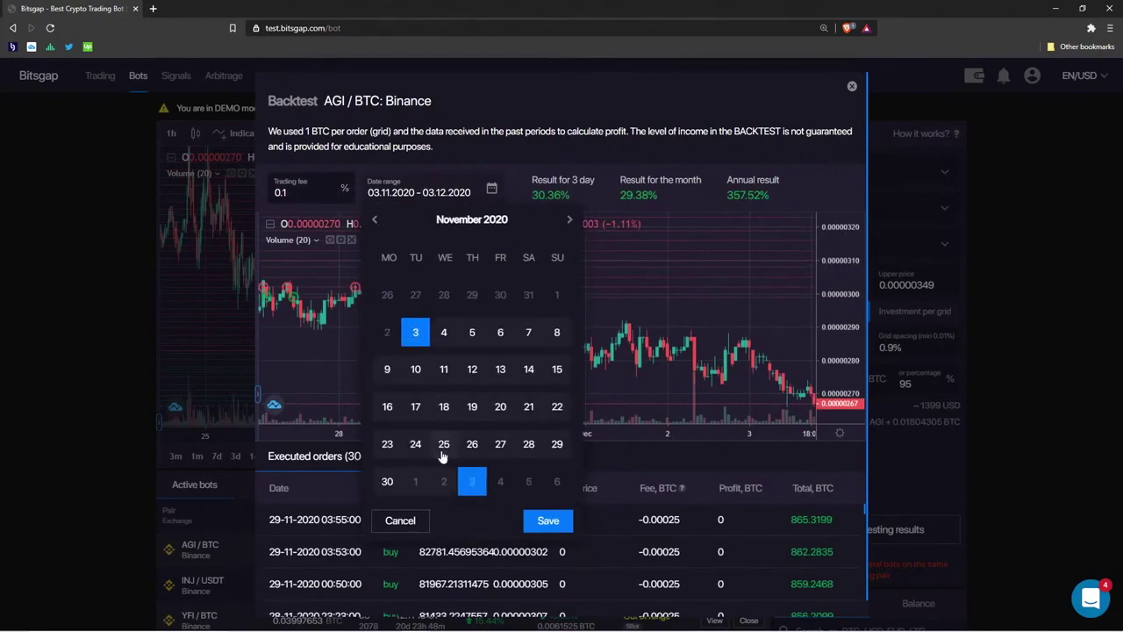
left_click(559, 524)
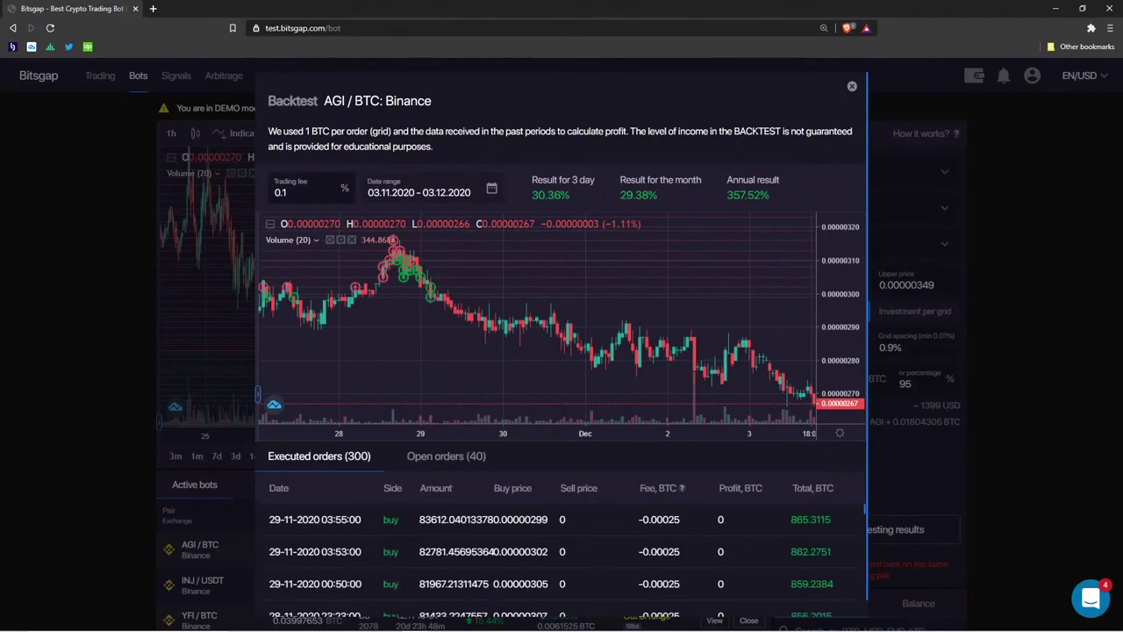
Examine the 3-day, monthly and annual results and the executed orders across November on the chart, and close the backtest
left_click_drag(570, 194, 722, 169)
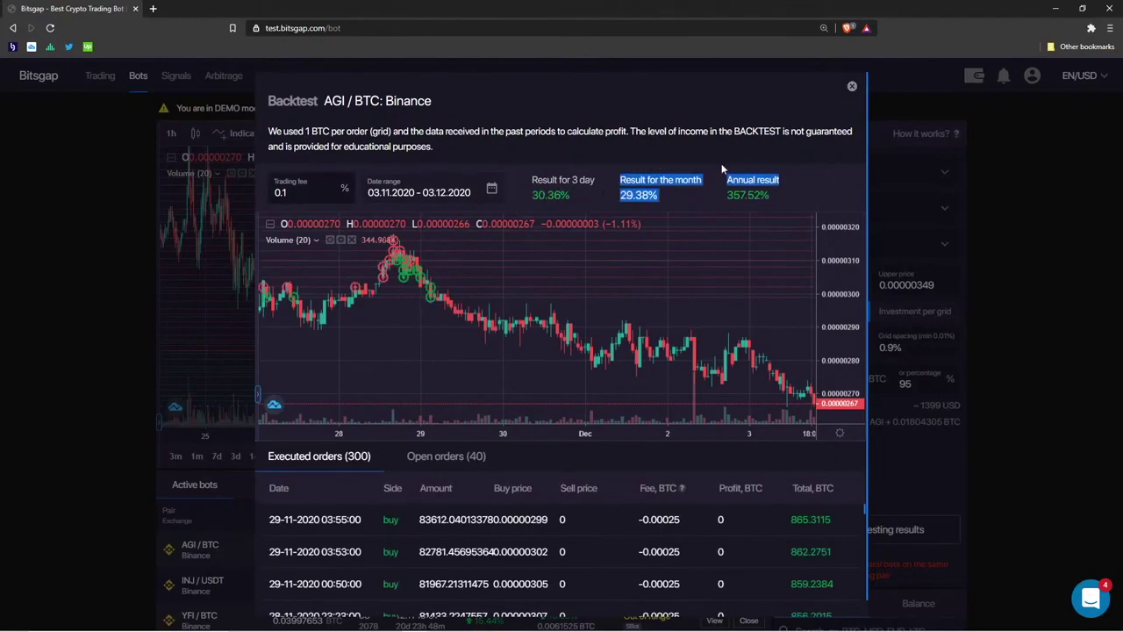
left_click(739, 151)
scroll(527, 269, "down", 5)
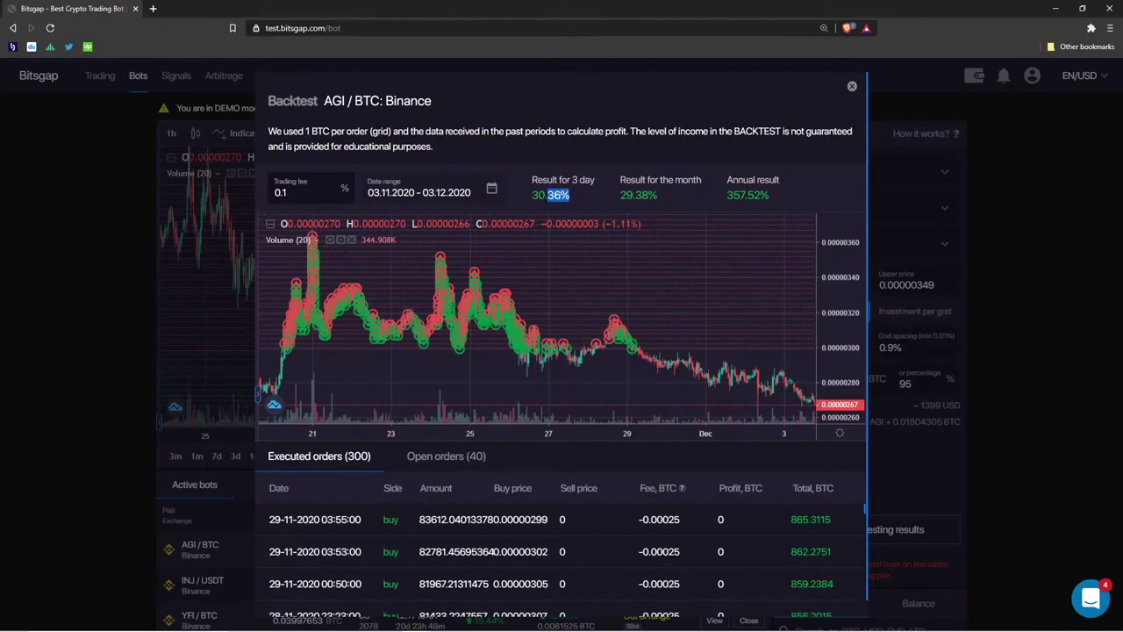
left_click_drag(572, 198, 776, 181)
double_click(367, 100)
scroll(530, 315, "down", 3)
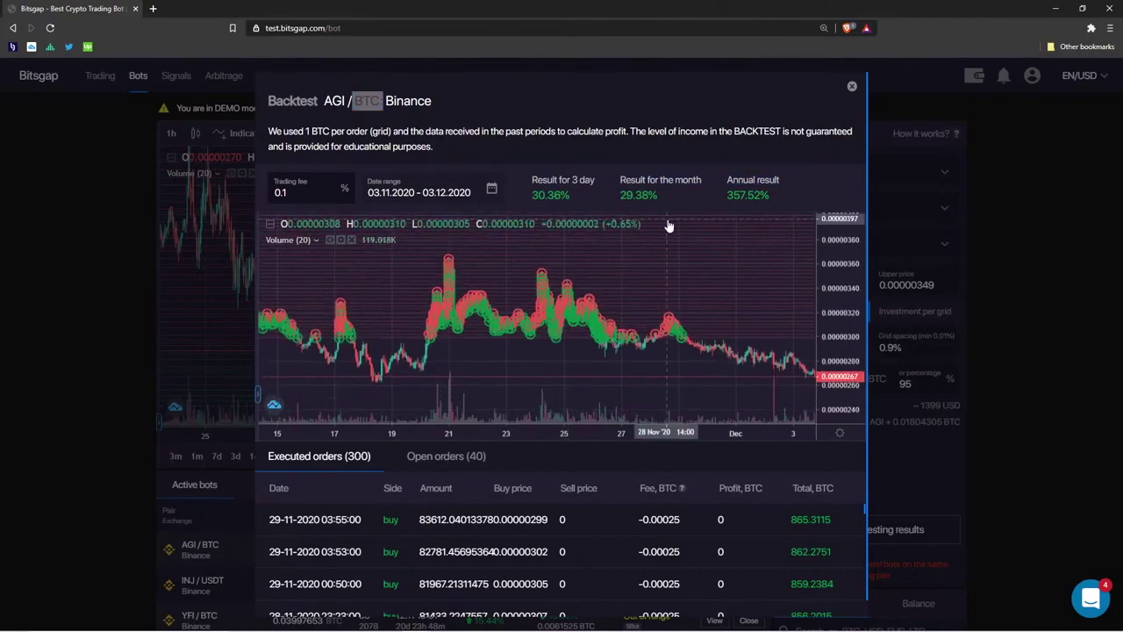
left_click(851, 86)
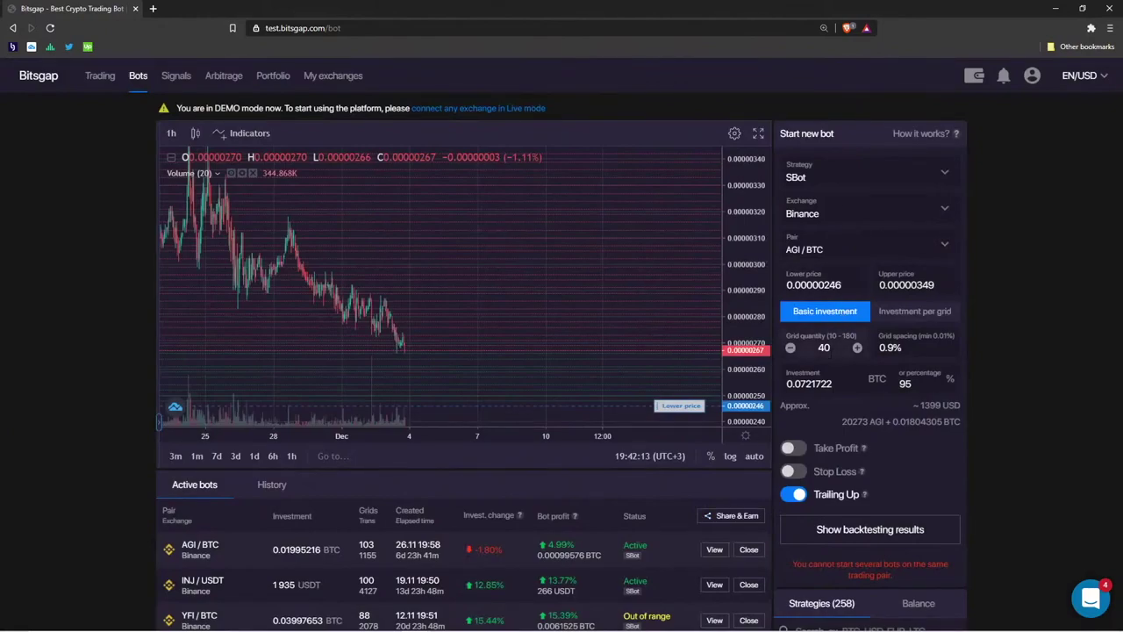
double_click(824, 347)
left_click(870, 529)
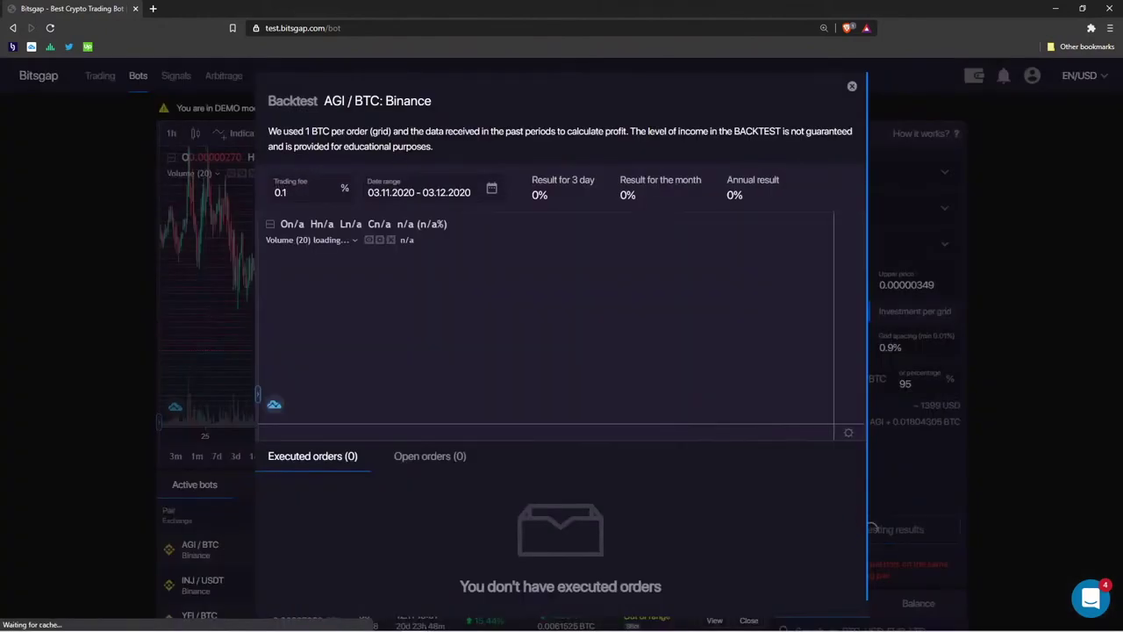
left_click(851, 86)
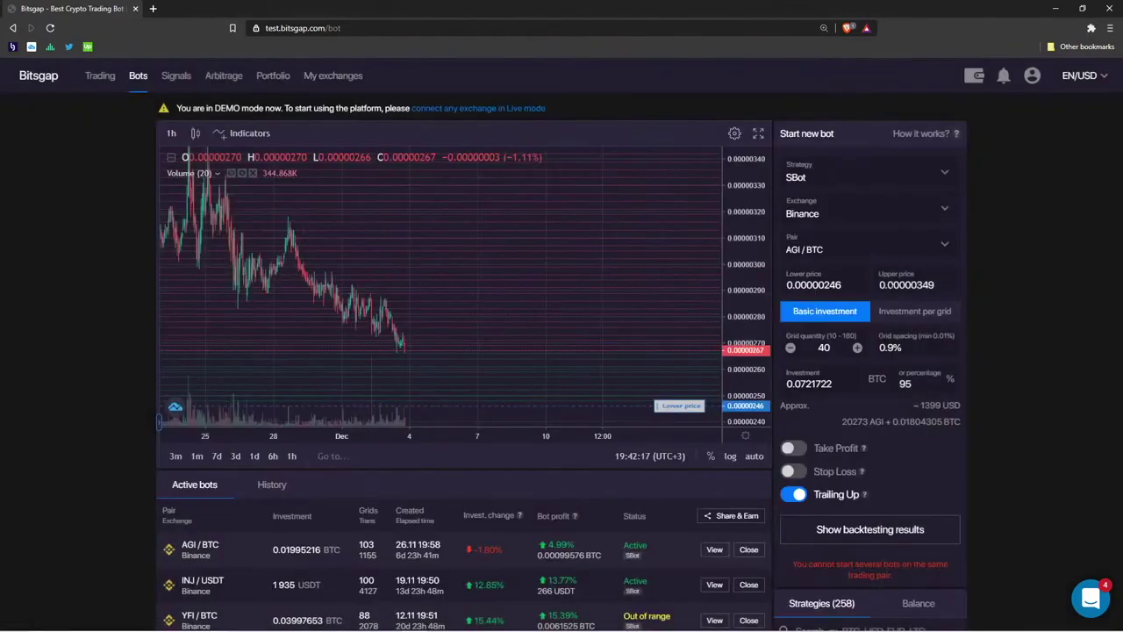
Set the grid quantity to 160, open the AGI/BTC backtest again and close it
double_click(823, 347)
type("160")
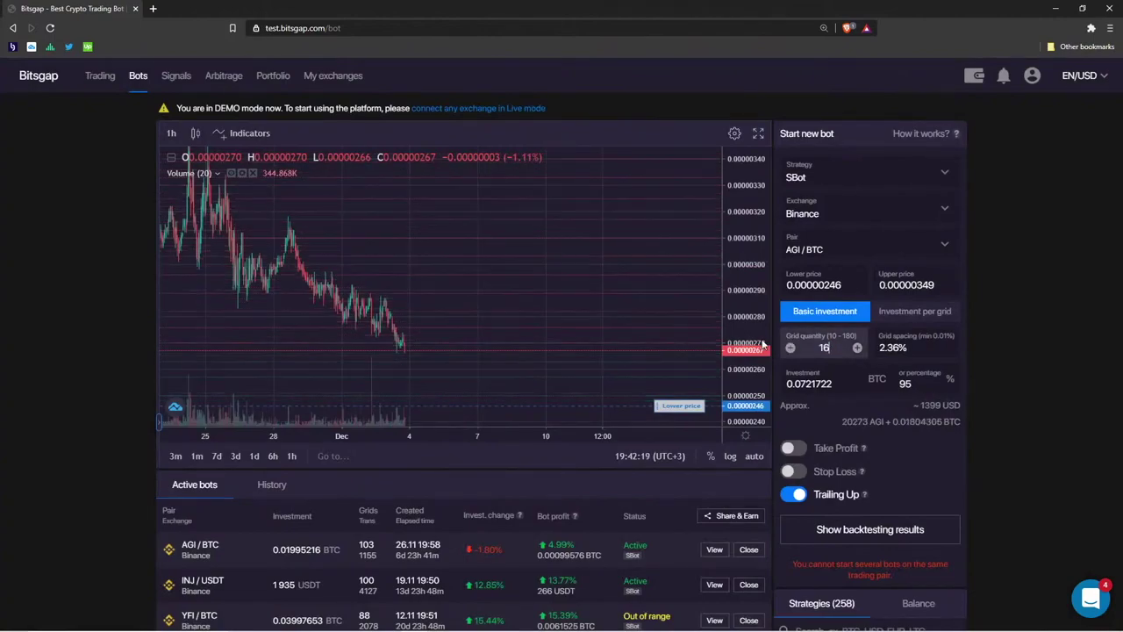
left_click(838, 529)
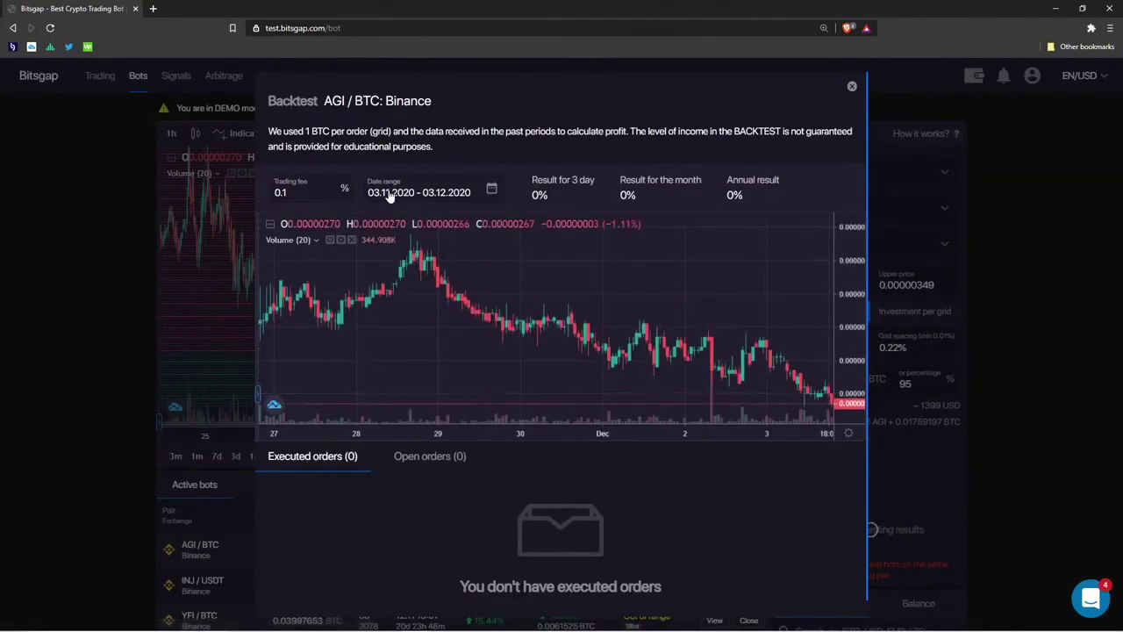
left_click_drag(323, 101, 384, 101)
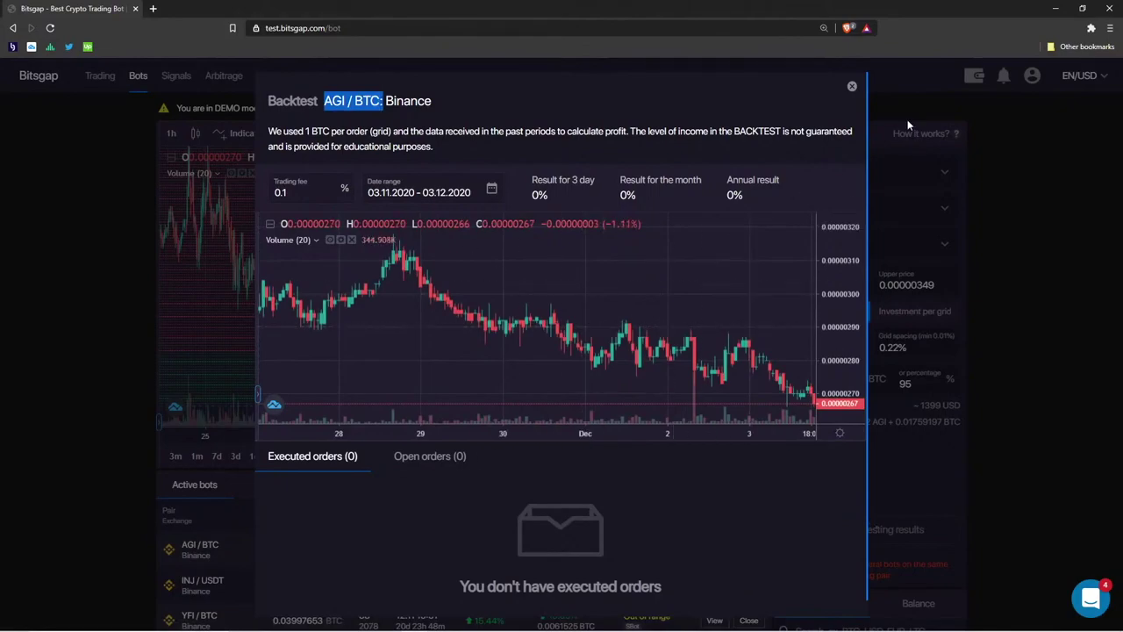
left_click(851, 86)
Set the bot's grid quantity to 40
double_click(798, 348)
type("40")
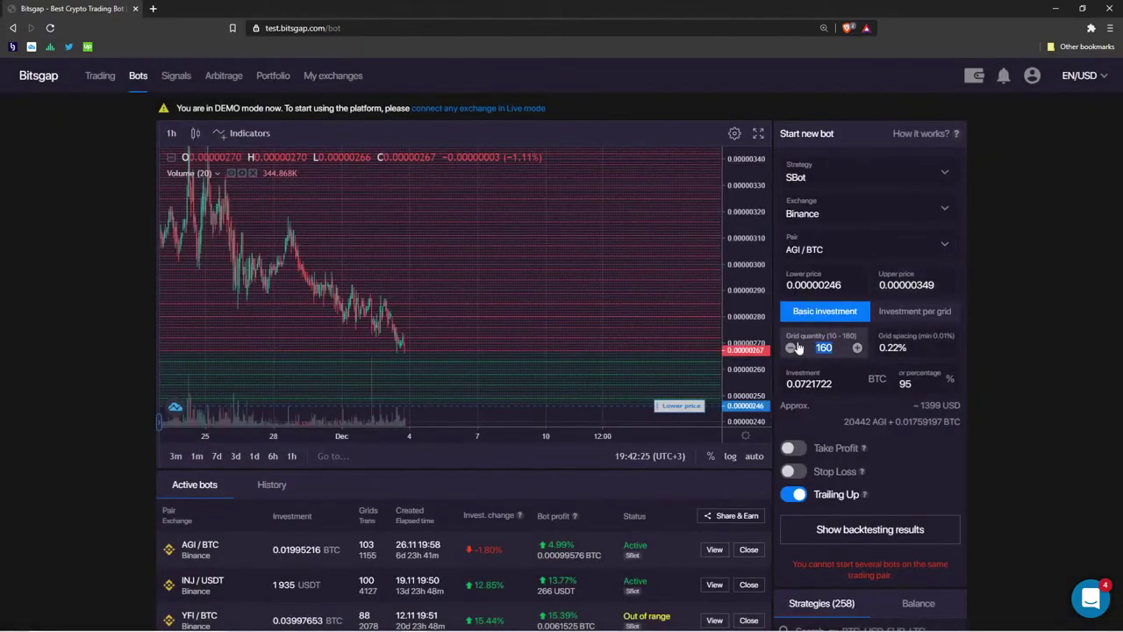
left_click(748, 254)
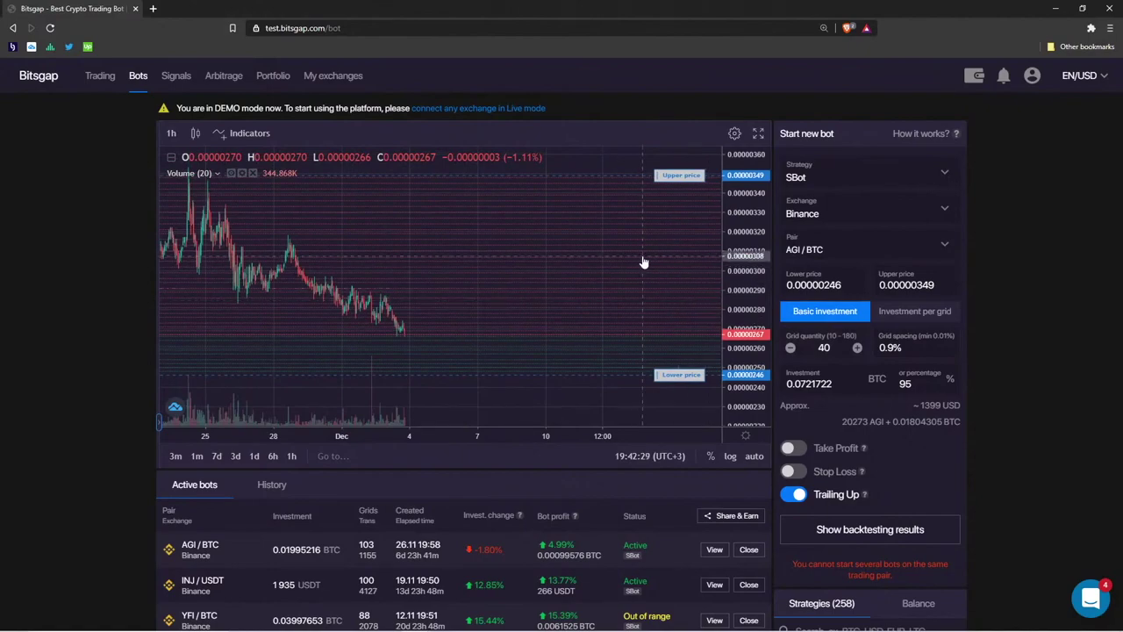
Reduce the grid quantity to the minimum of 10 and inspect the widely spaced grid lines between the lower and upper price
double_click(836, 348)
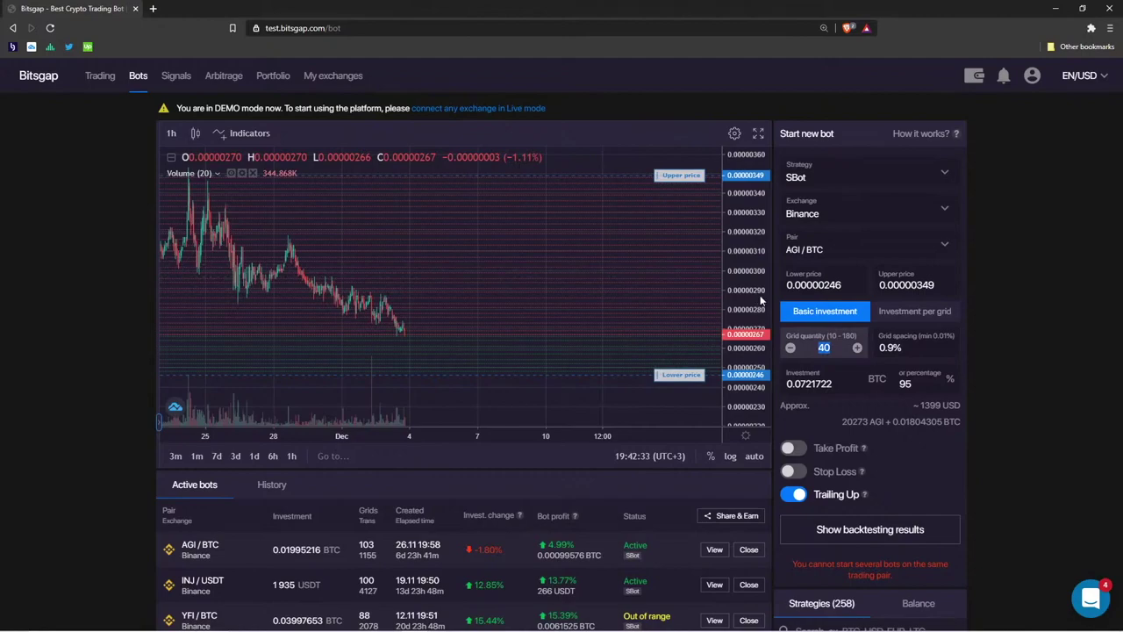
type("4")
left_click_drag(730, 372, 581, 246)
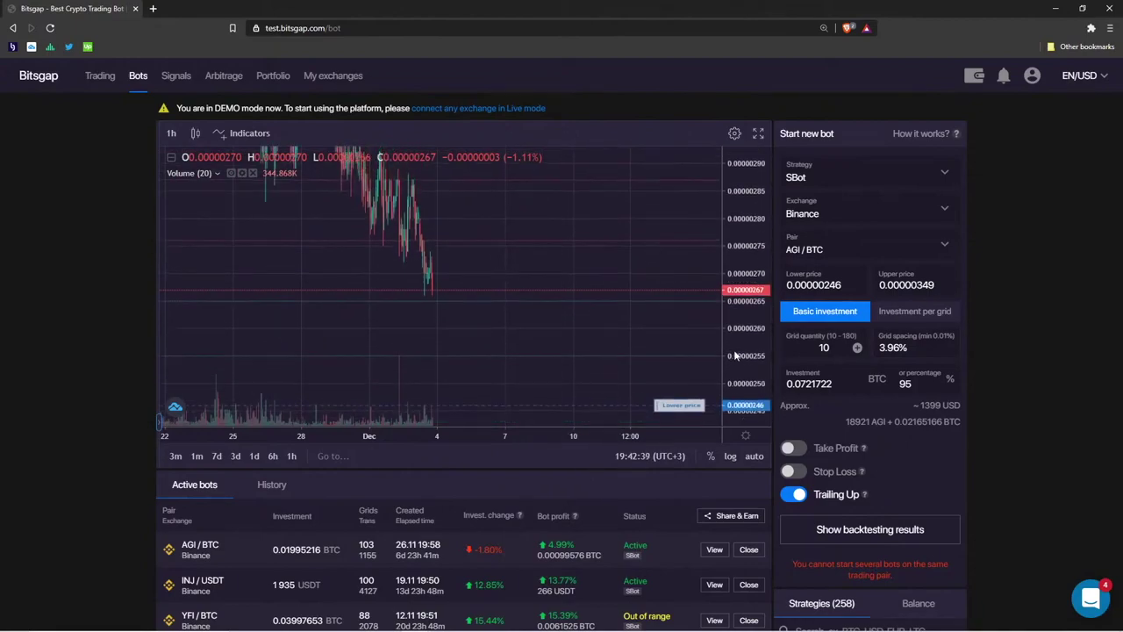
double_click(727, 197)
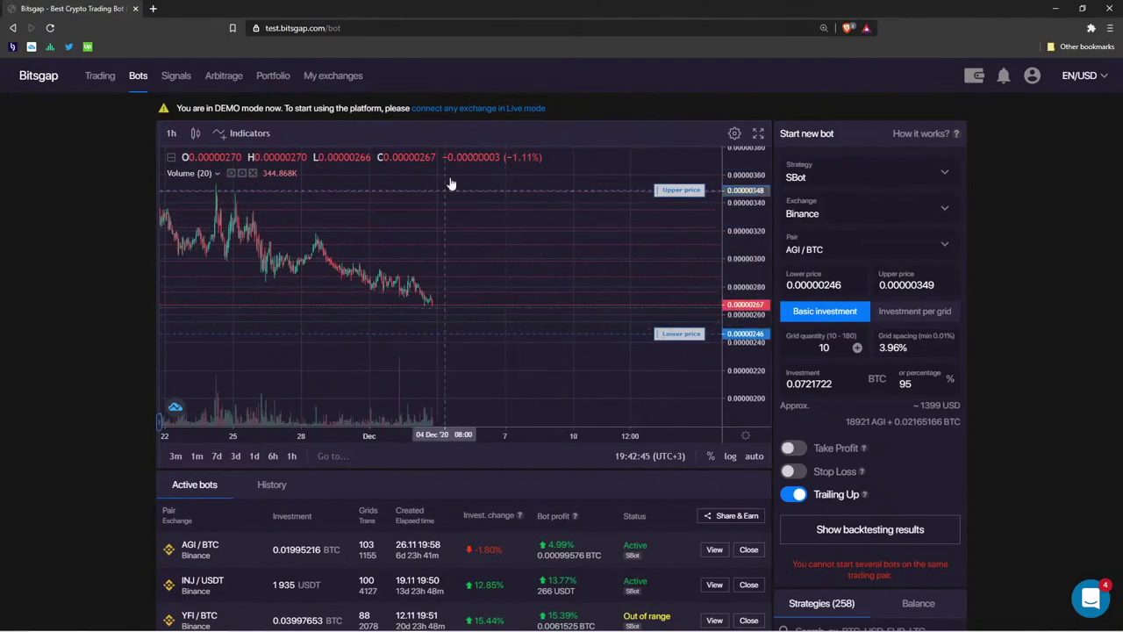
left_click_drag(730, 395, 737, 326)
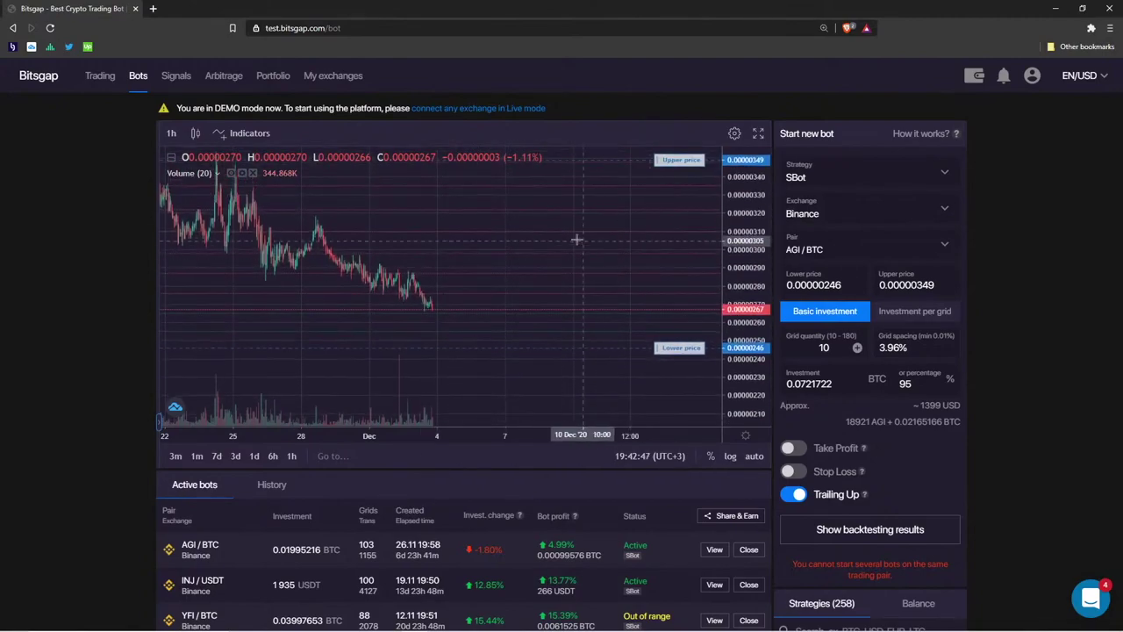
Sketch a wavy upward price path with the Brush from the current price toward the upper price, and delete it
left_click(158, 425)
left_click(173, 207)
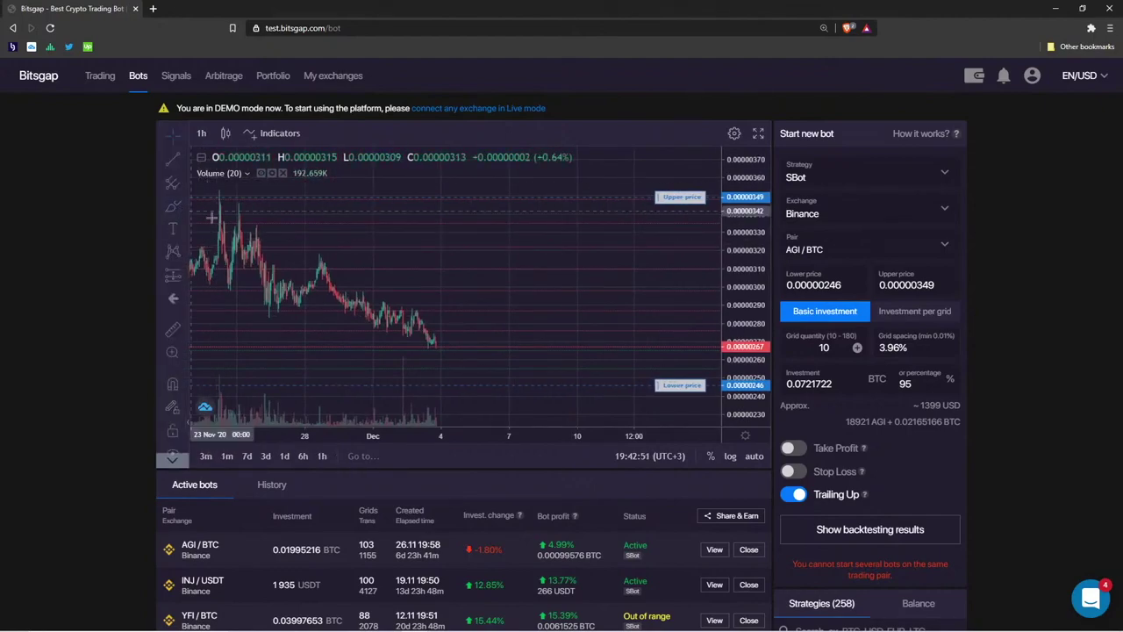
mouse_move(436, 345)
left_mouse_down()
mouse_move(464, 373)
mouse_move(498, 343)
mouse_move(596, 366)
mouse_move(644, 233)
mouse_move(692, 240)
left_mouse_up()
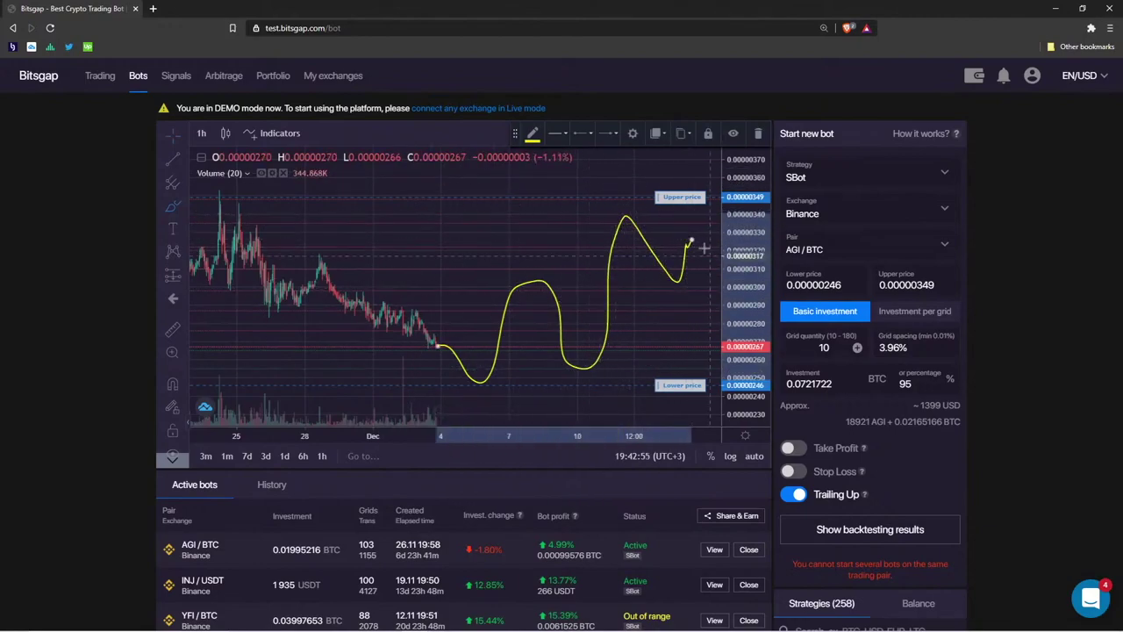
left_click(758, 134)
Set the grid quantity to 180
double_click(824, 348)
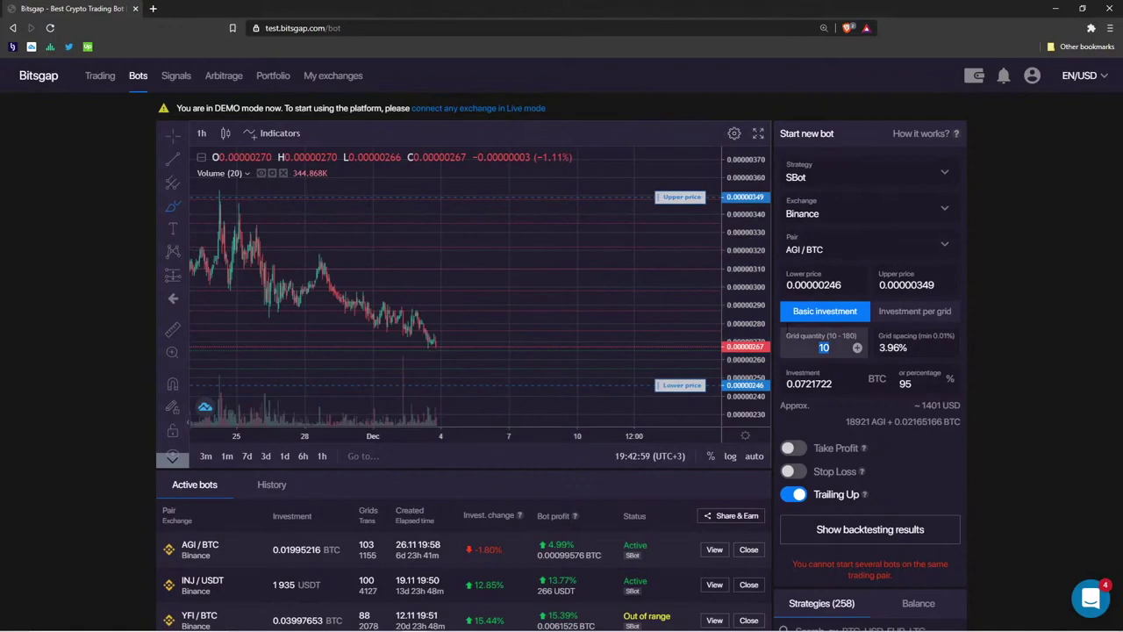
type("180")
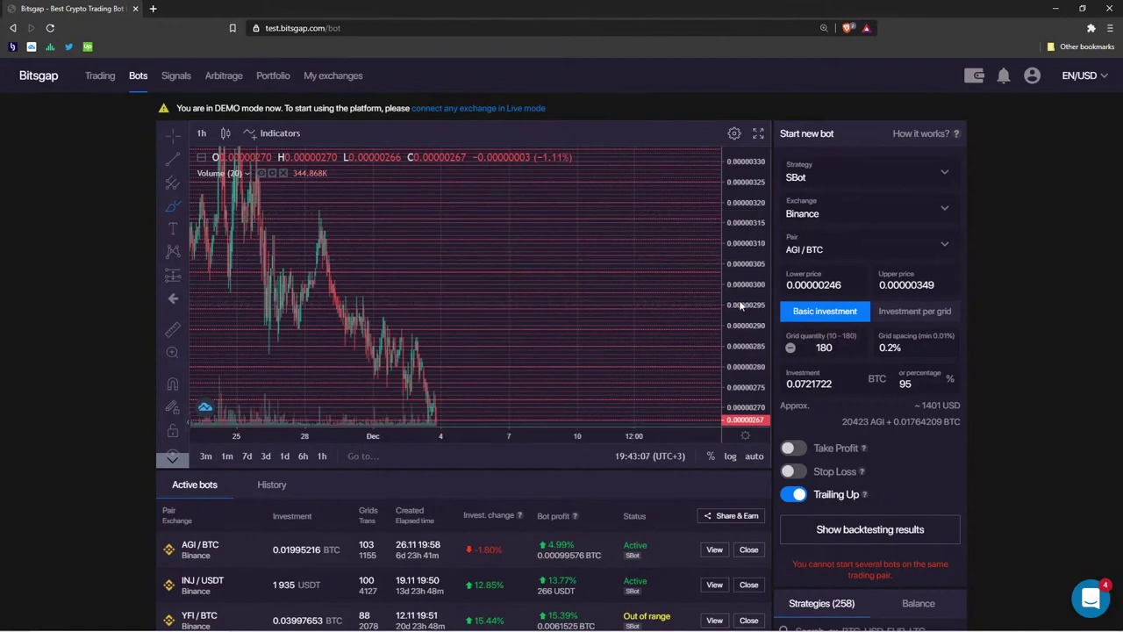
Draw a vertical Brush stroke across the dense grid lines, delete it, and check the grid spacing value
left_click_drag(556, 342, 564, 179)
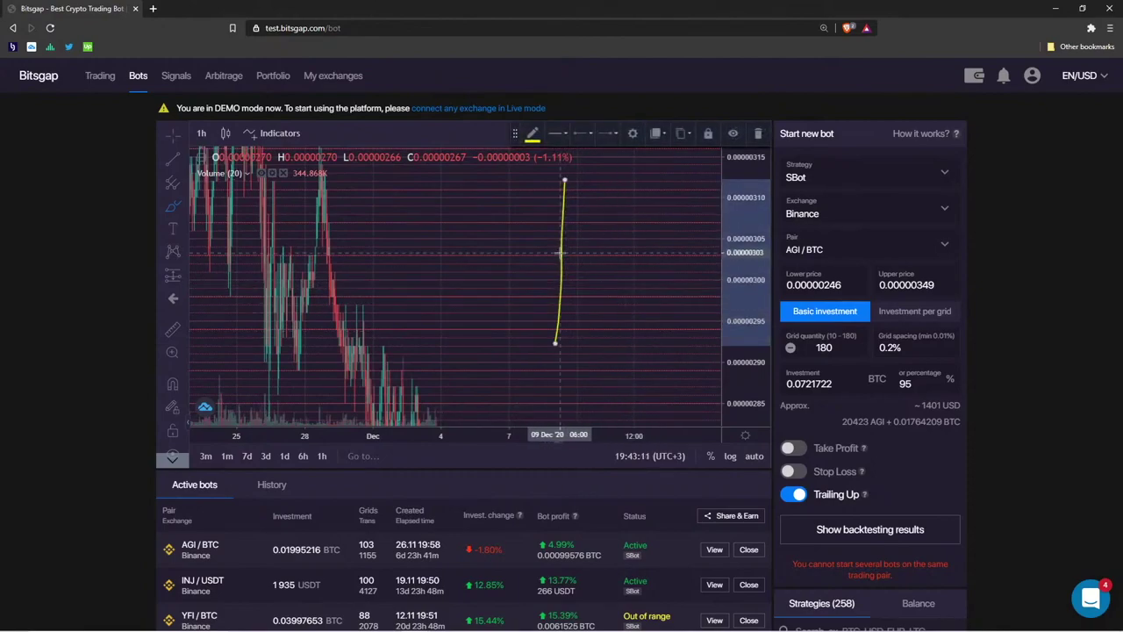
left_click(756, 137)
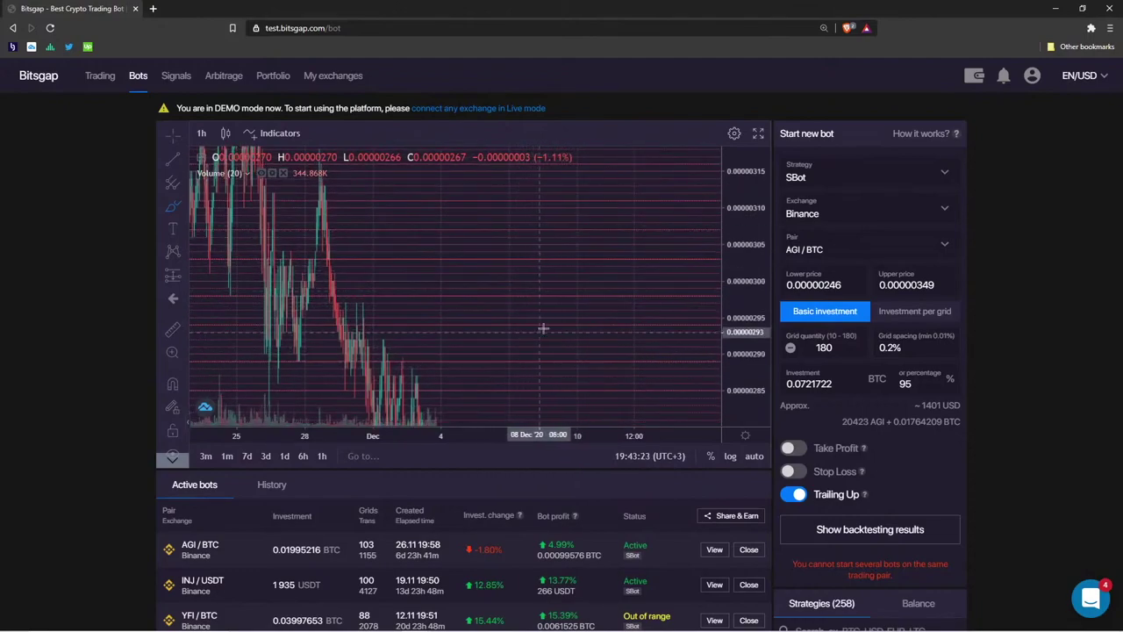
left_click_drag(749, 241, 745, 294)
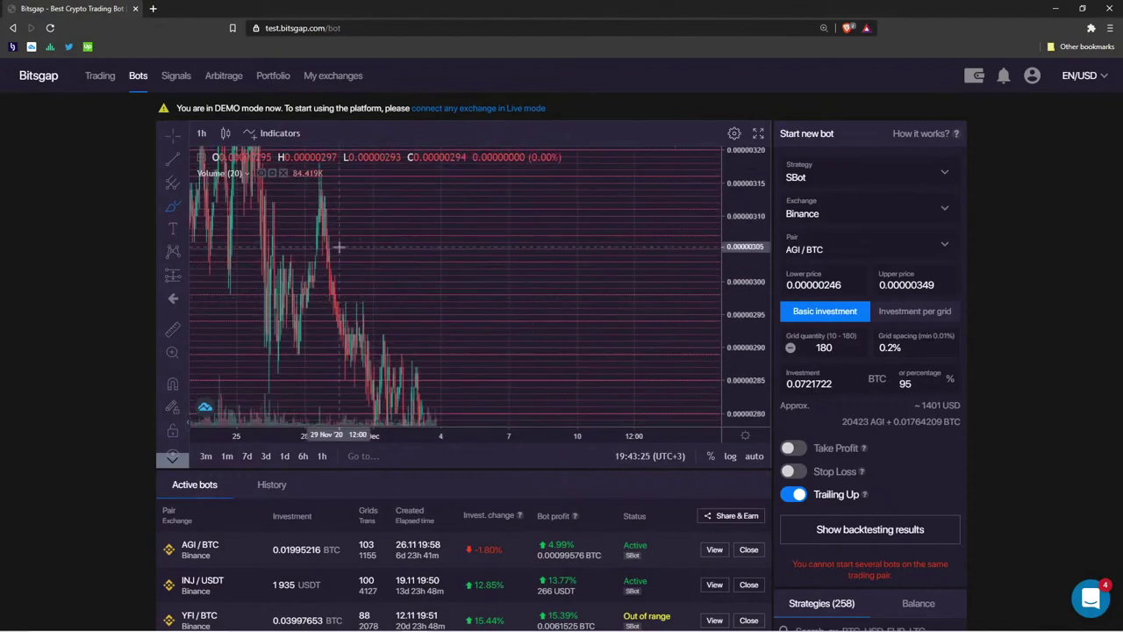
left_click(913, 350)
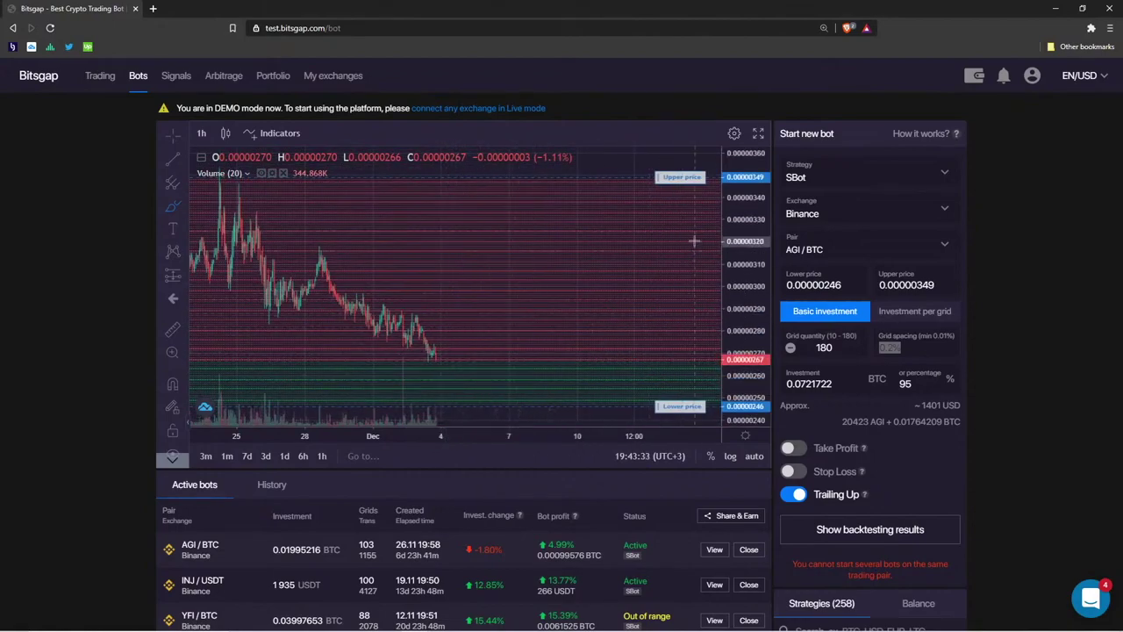
Set the grid quantity of the AGI/BTC bot to 40
left_click(903, 347)
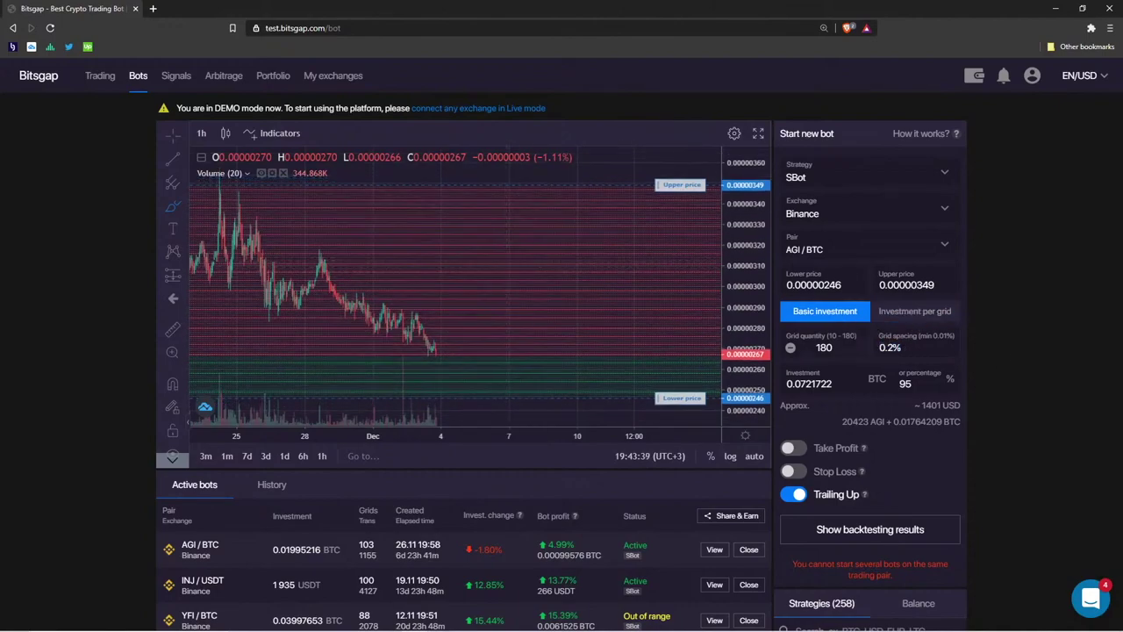
key("shift+Tab")
type("40")
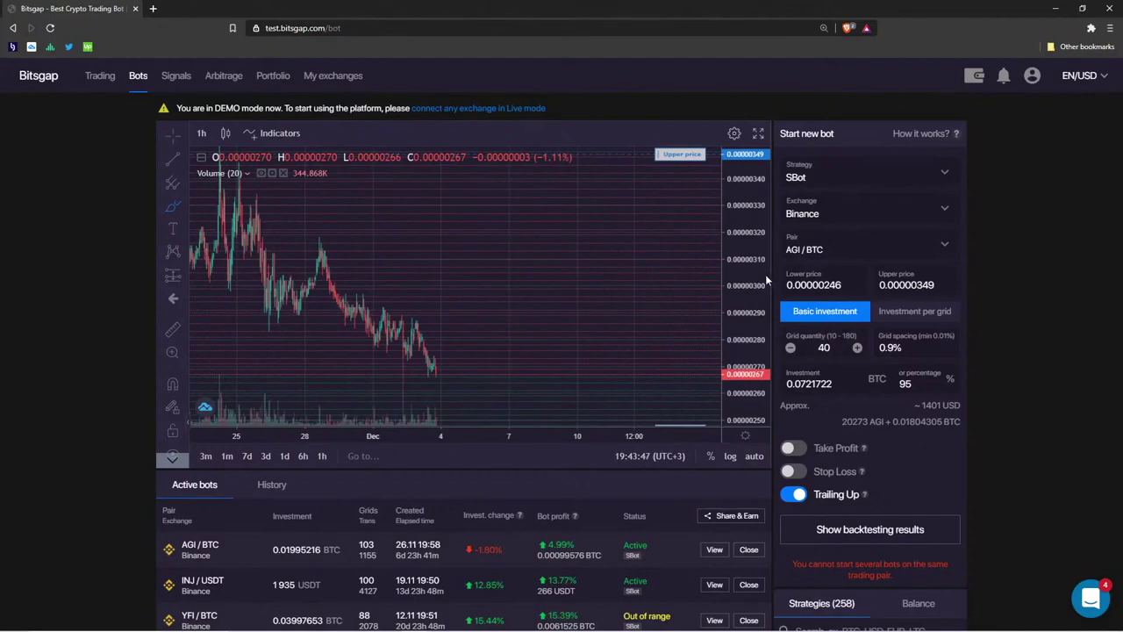
double_click(823, 349)
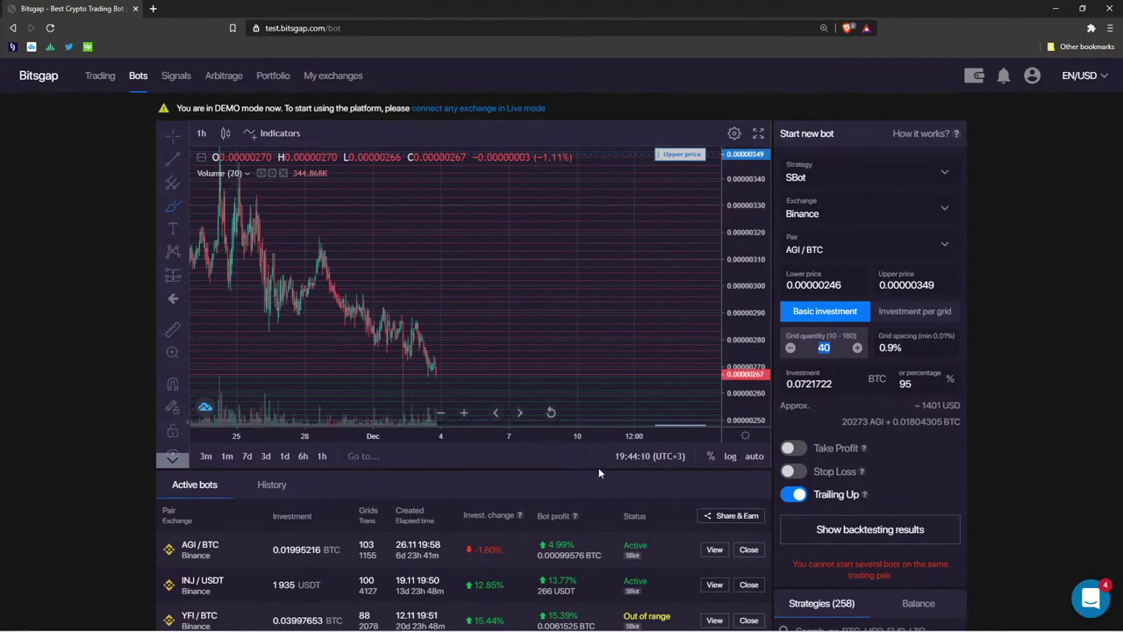
Show the AGI/BTC backtesting results for the current grid, examine the 3-day result against the pair's base and quote currencies, and close them
left_click(870, 529)
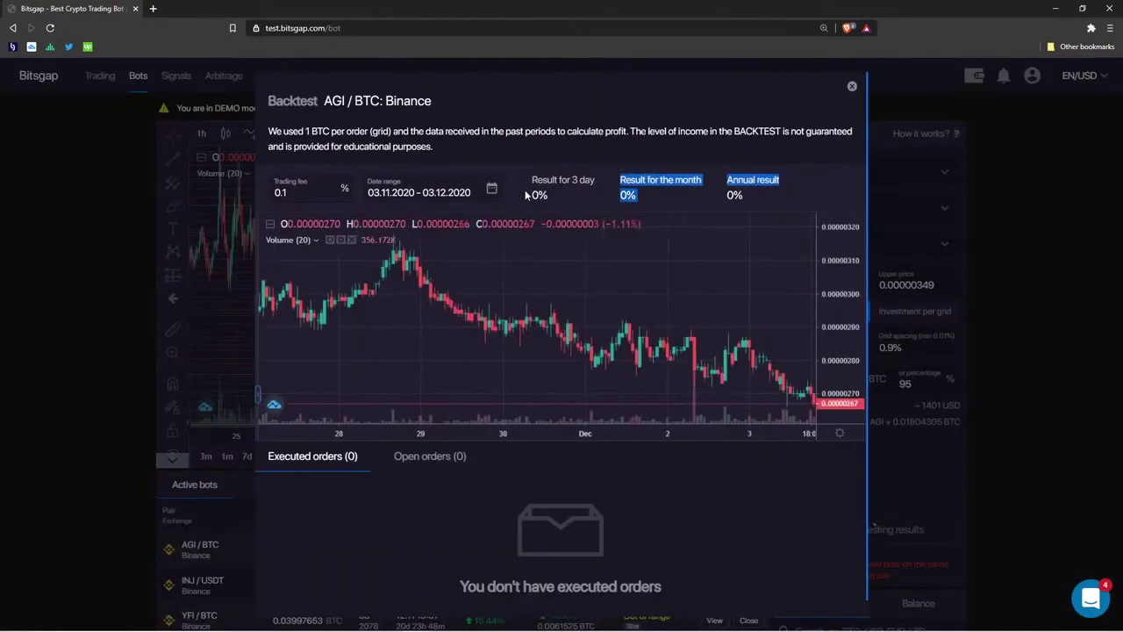
left_click_drag(531, 194, 573, 198)
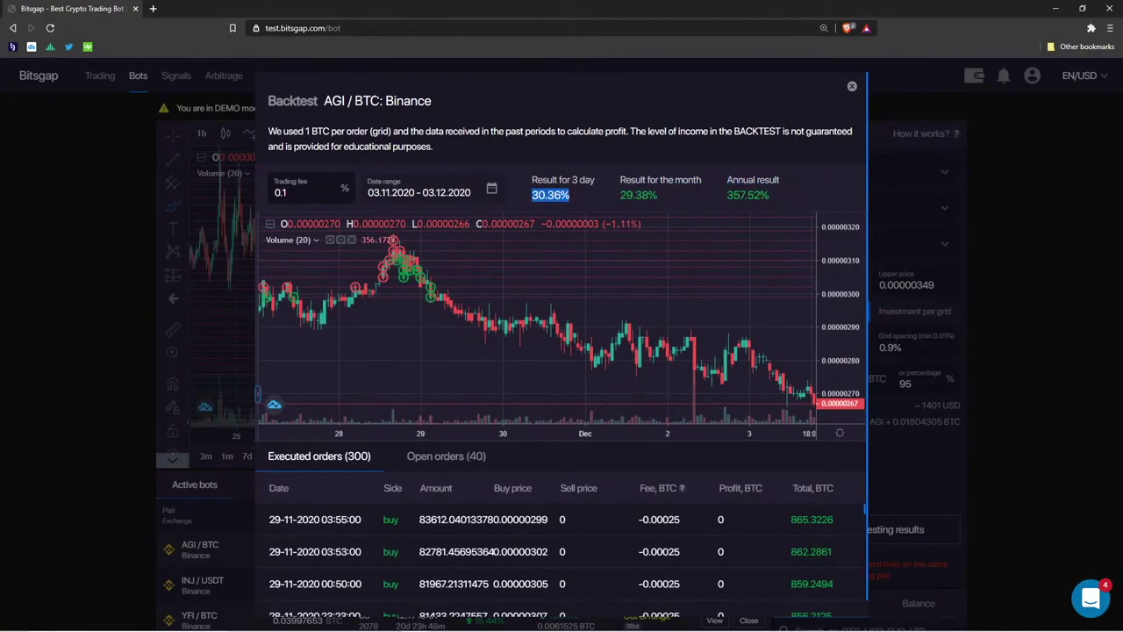
mouse_move(355, 101)
left_mouse_down()
mouse_move(372, 101)
mouse_move(335, 101)
mouse_move(371, 101)
left_mouse_up()
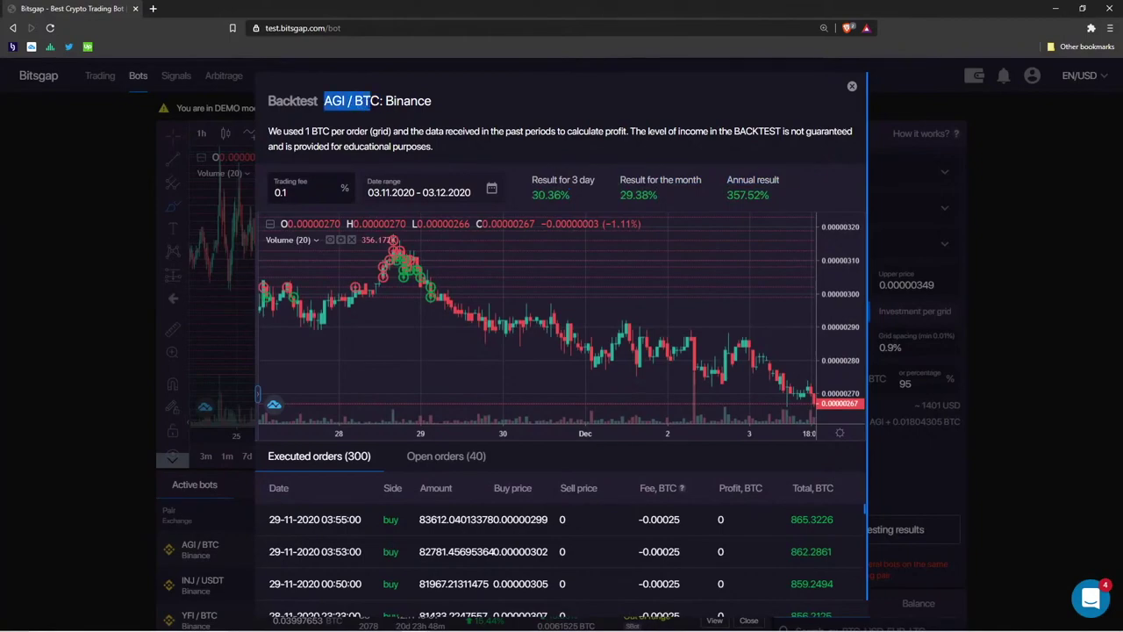
left_click(379, 101)
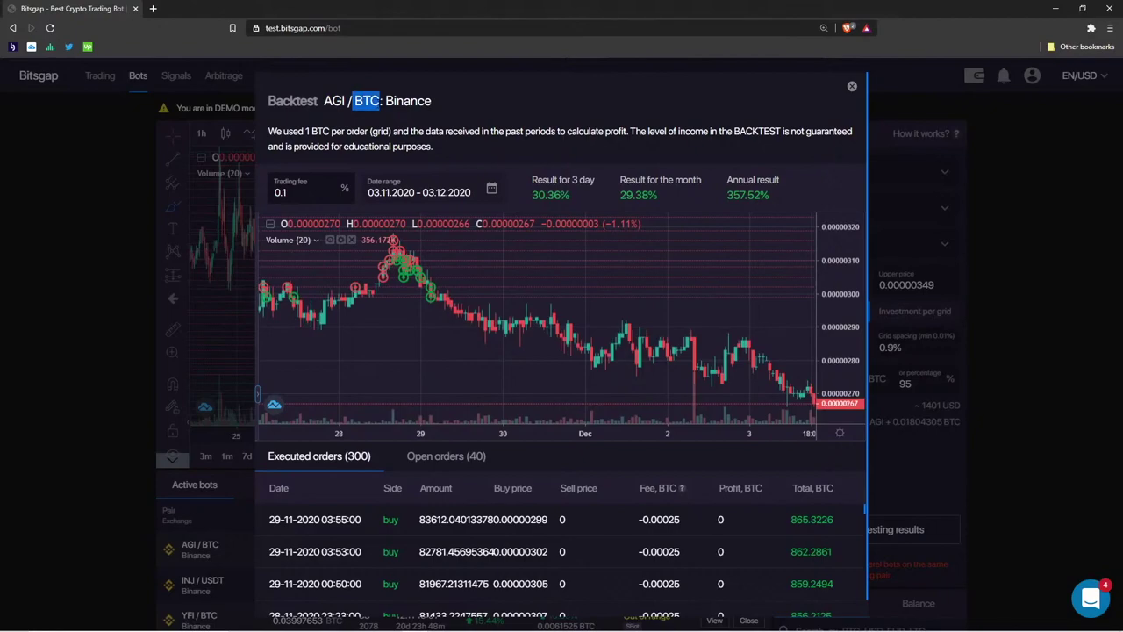
left_click(530, 196)
left_click_drag(569, 195, 702, 180)
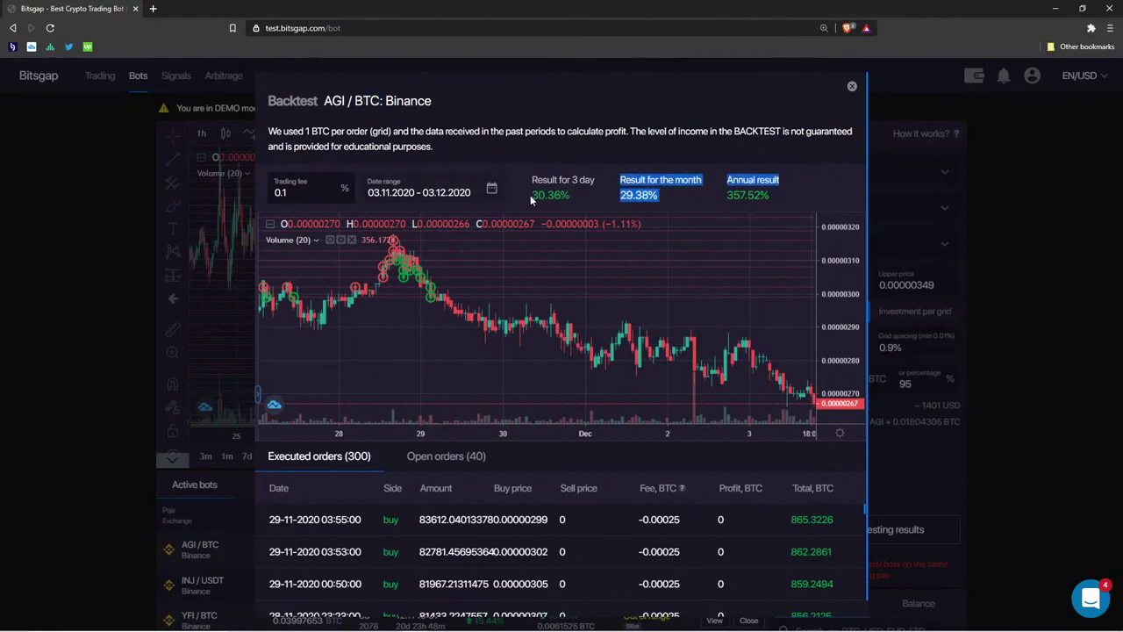
left_click(360, 132)
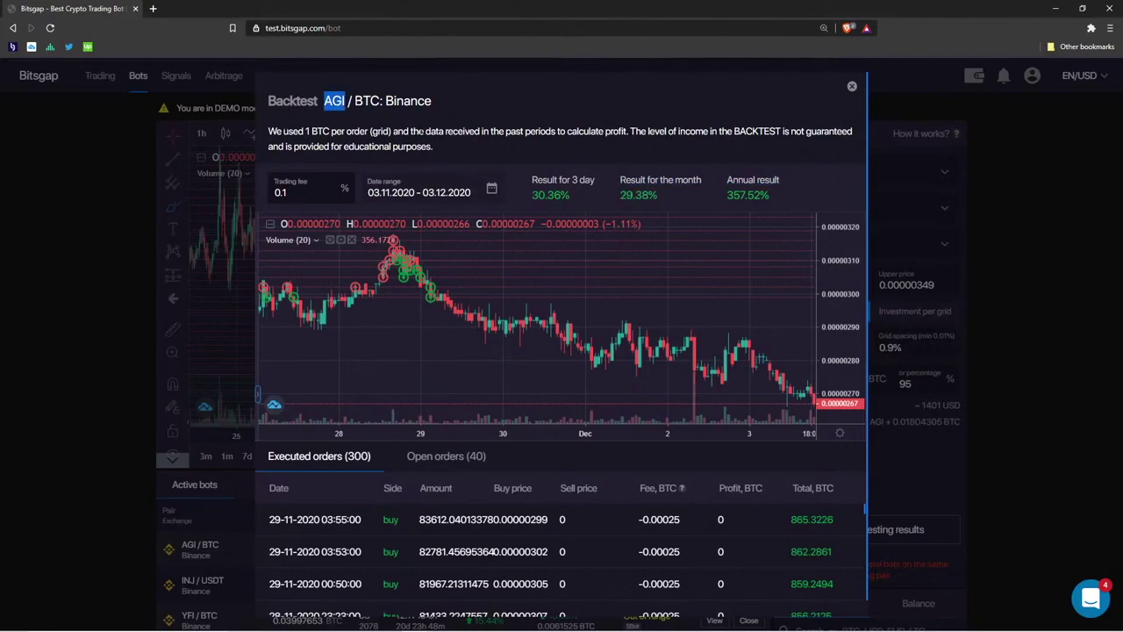
left_click_drag(570, 307, 526, 254)
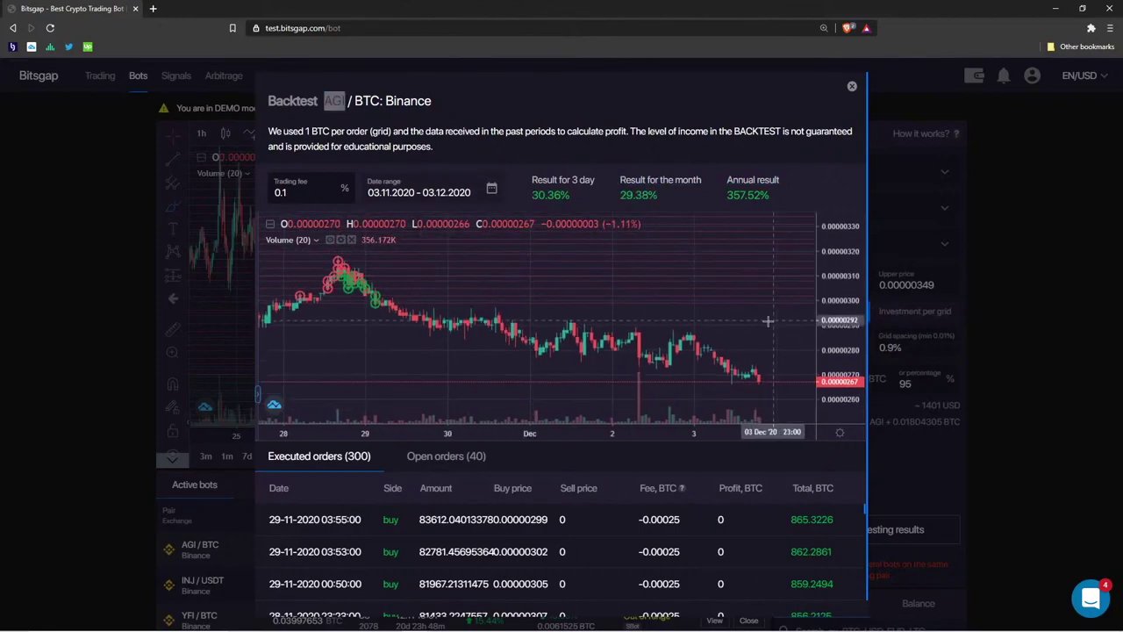
left_click(852, 88)
Review the bot profit figures in the active bots list
scroll(454, 503, "down", 2)
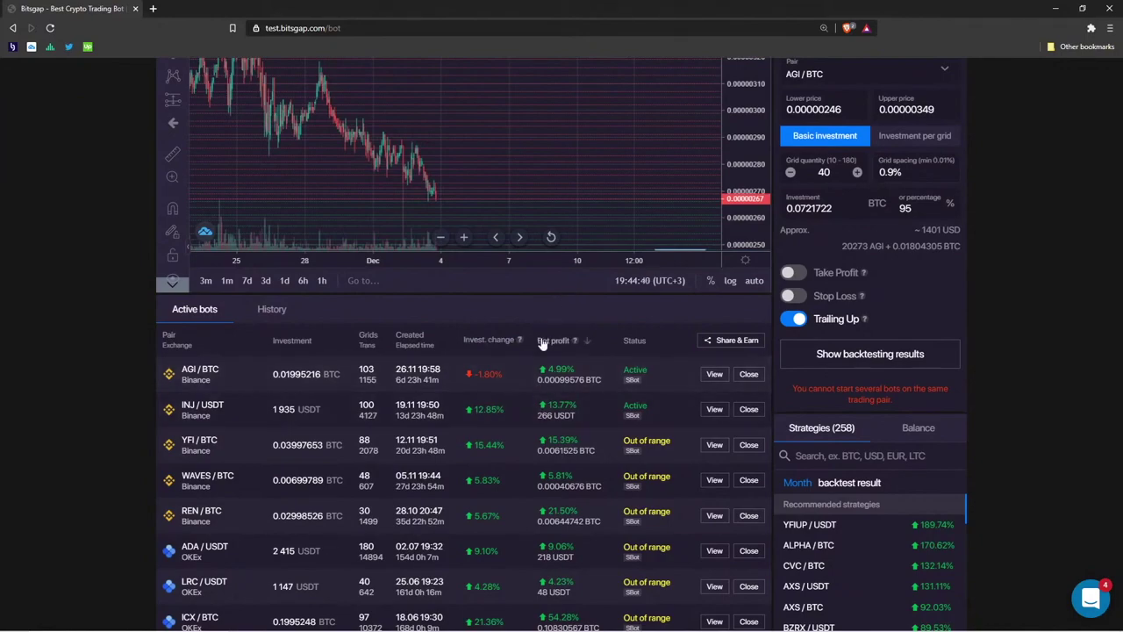
mouse_move(555, 416)
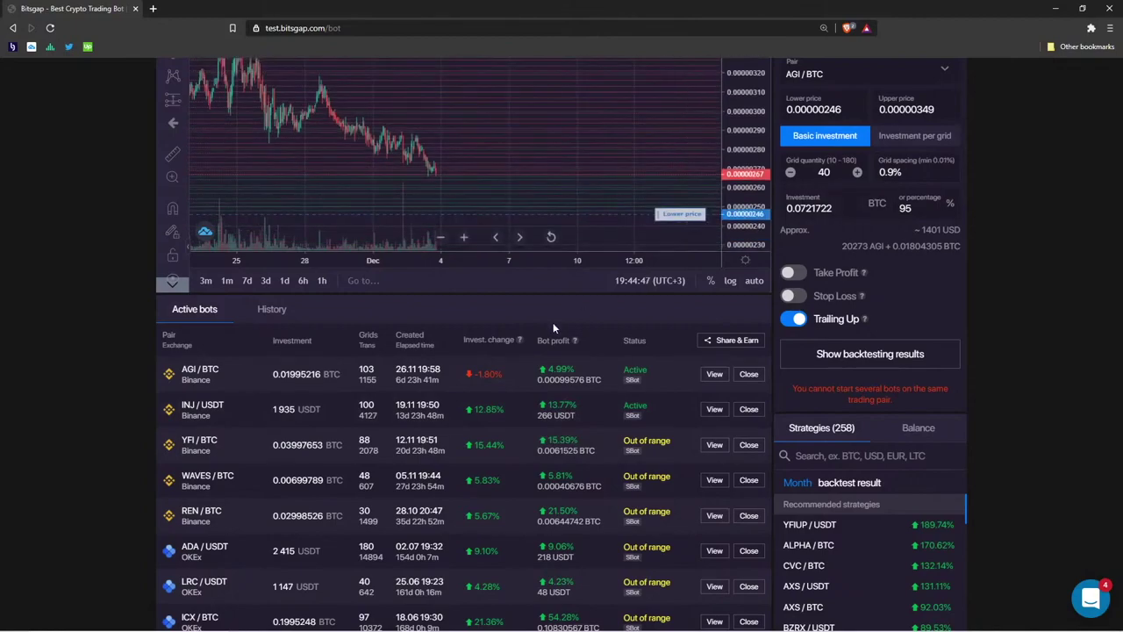
scroll(553, 322, "up", 3)
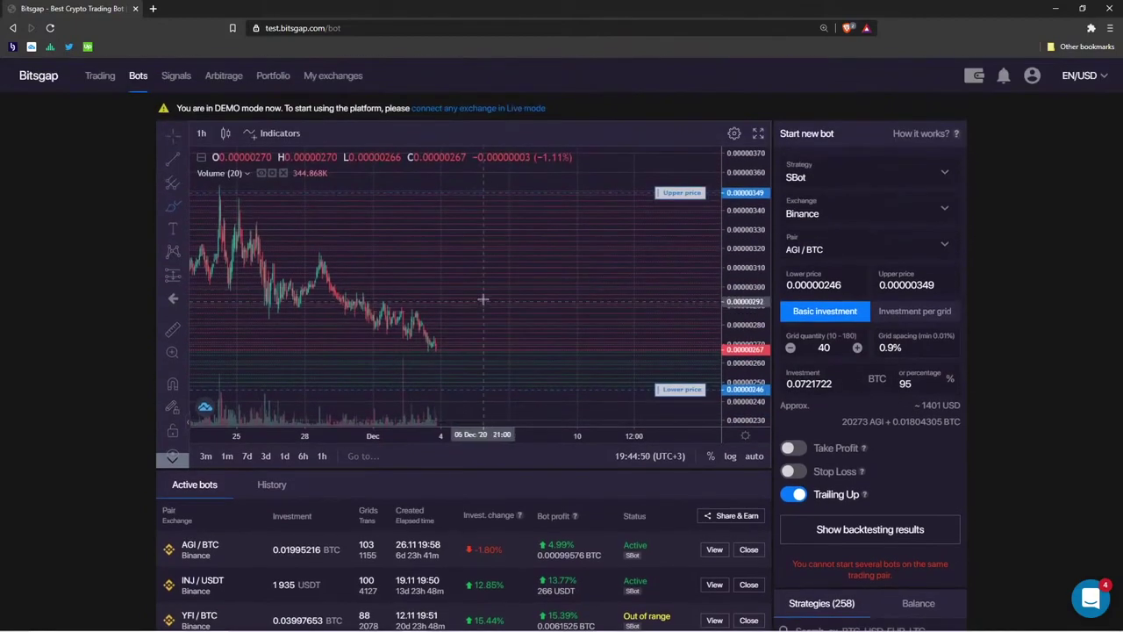
Sketch rising, sideways and falling wavy price paths with the Brush in an empty chart area, adding short dashes along the falling path
left_click(472, 342)
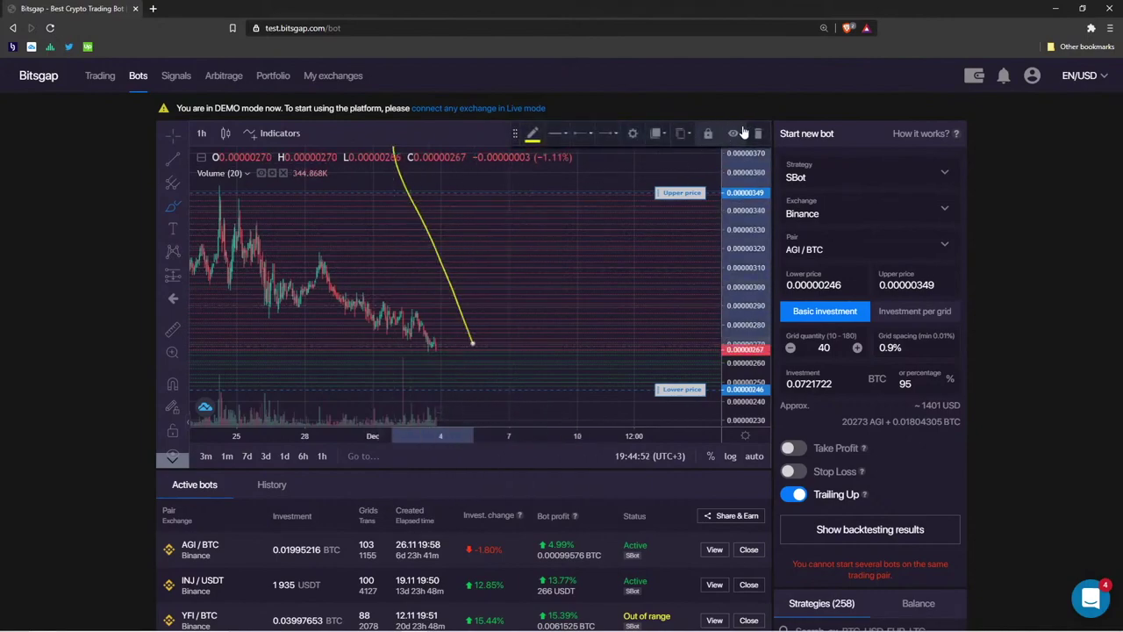
key("Escape")
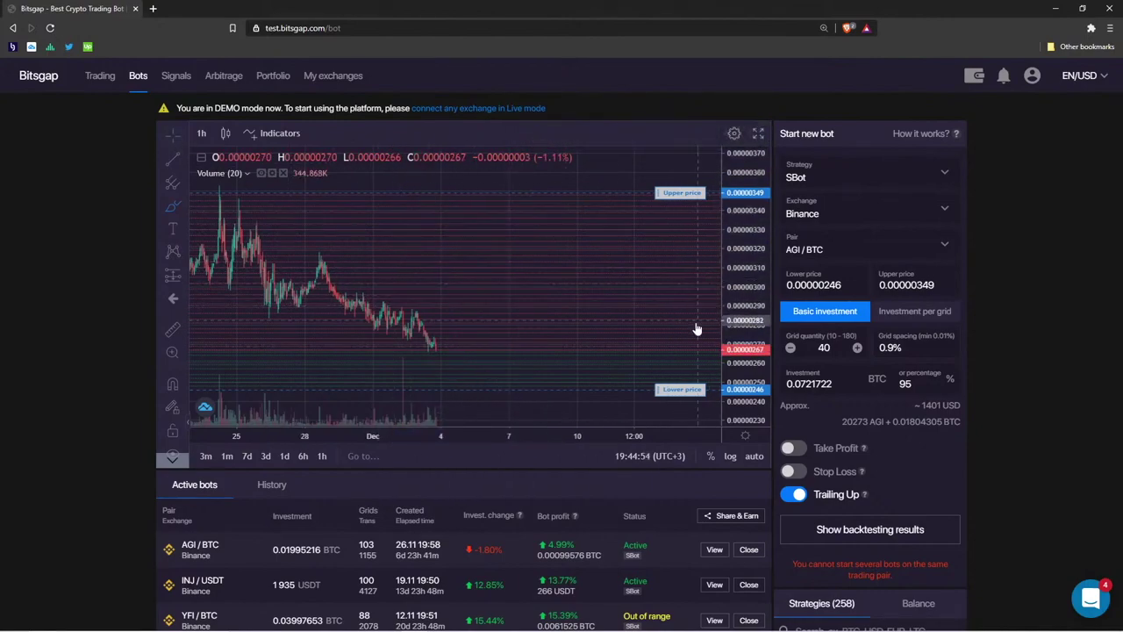
left_click_drag(697, 325, 421, 290)
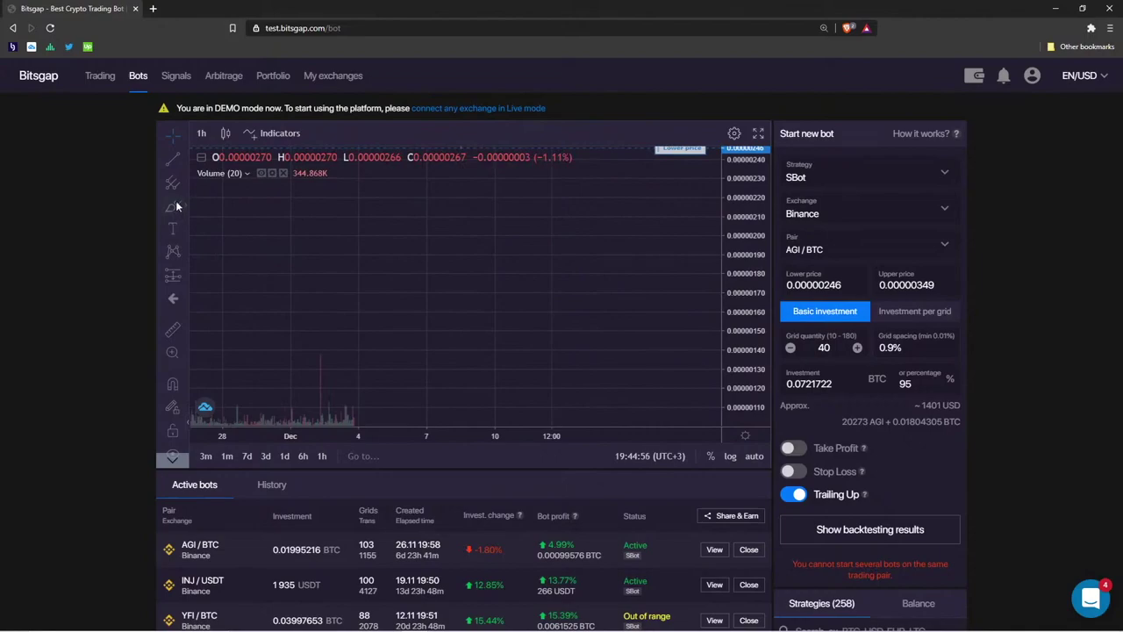
left_click(173, 206)
mouse_move(338, 314)
left_mouse_down()
mouse_move(451, 289)
mouse_move(536, 212)
left_mouse_up()
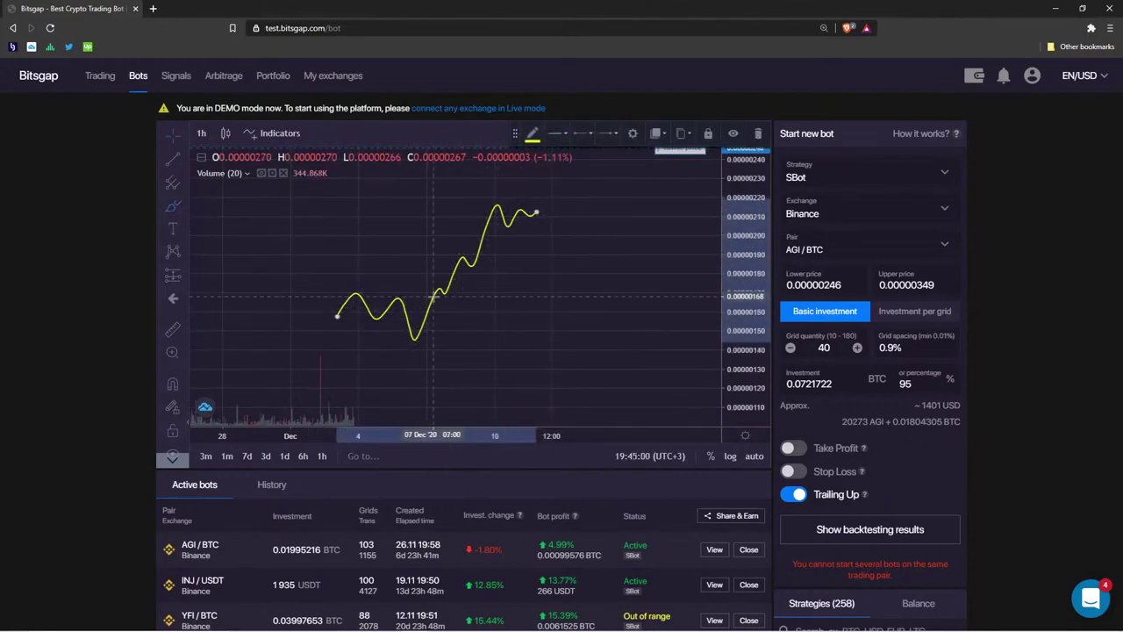
left_click_drag(468, 325, 558, 307)
left_click_drag(501, 364, 666, 408)
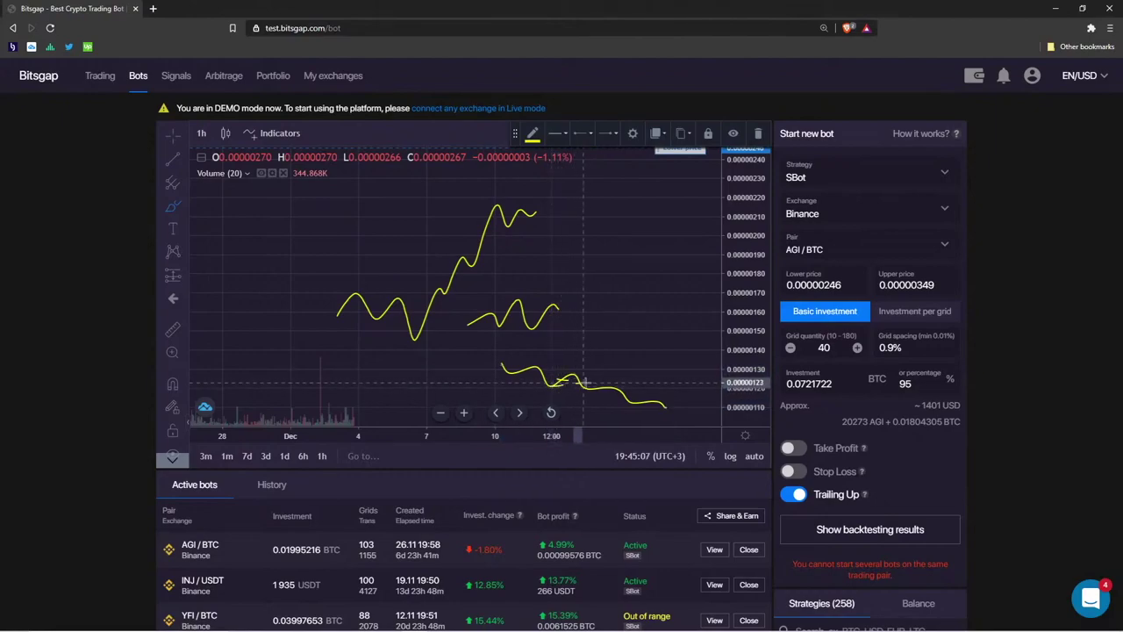
left_click_drag(584, 384, 653, 396)
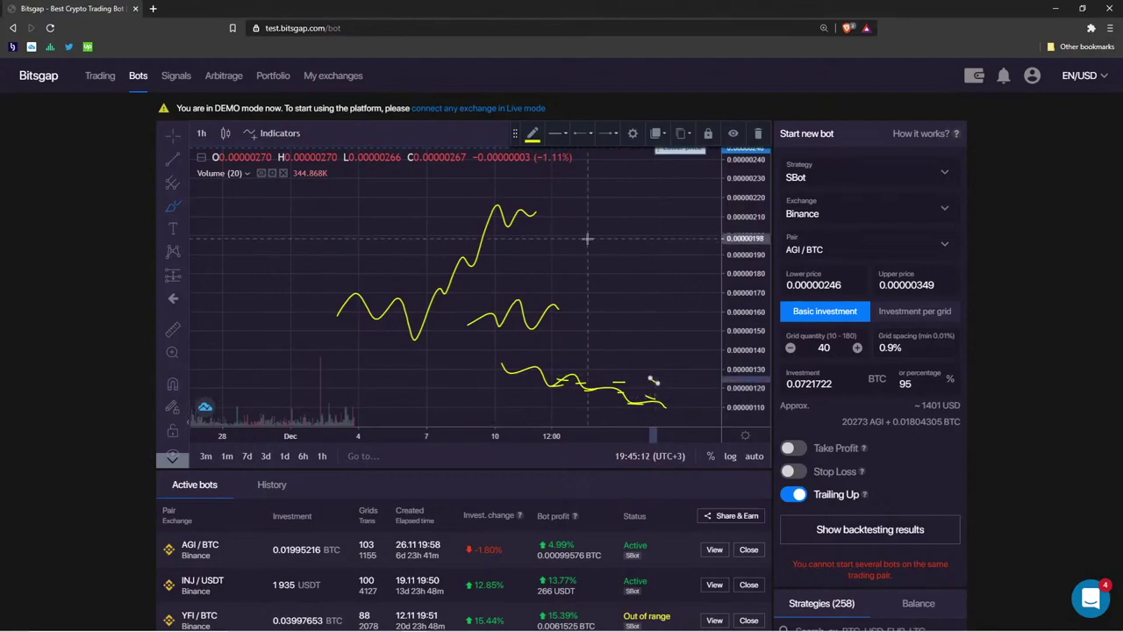
Sketch a long stepped downward path across the chart with the Brush, and delete it
scroll(233, 506, "down", 1)
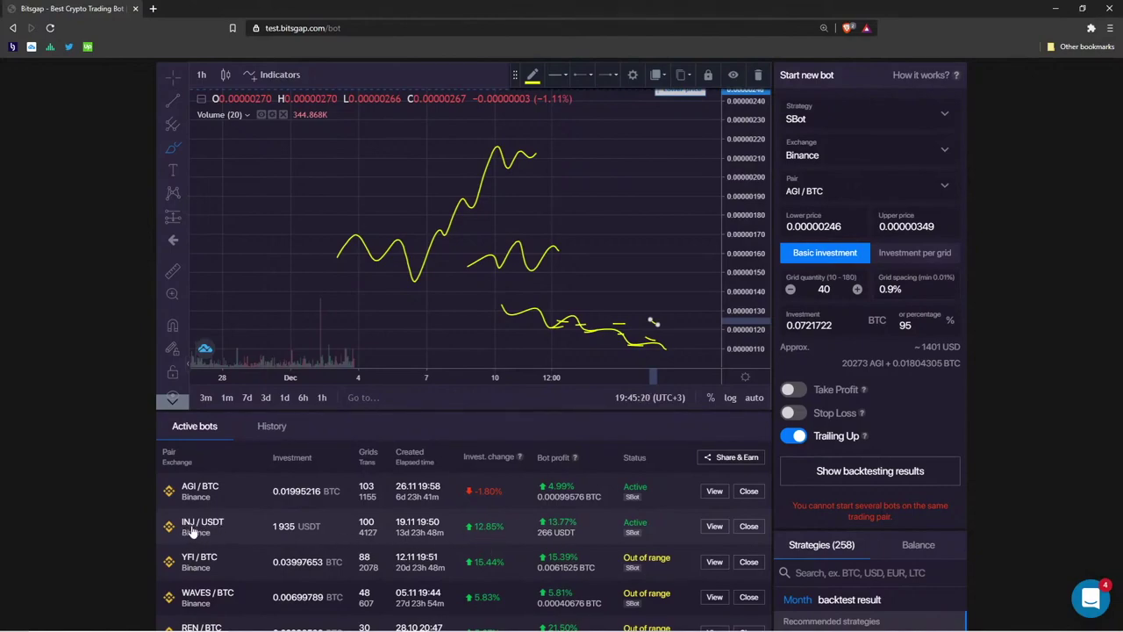
mouse_move(225, 242)
left_mouse_down()
mouse_move(346, 272)
mouse_move(481, 349)
left_mouse_up()
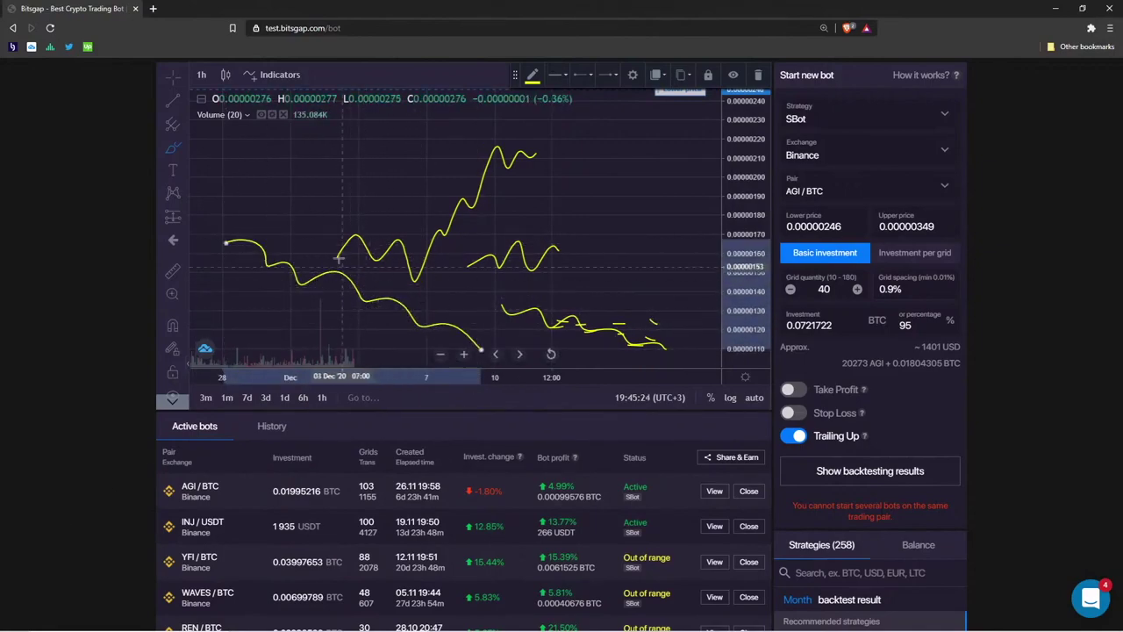
left_click(758, 74)
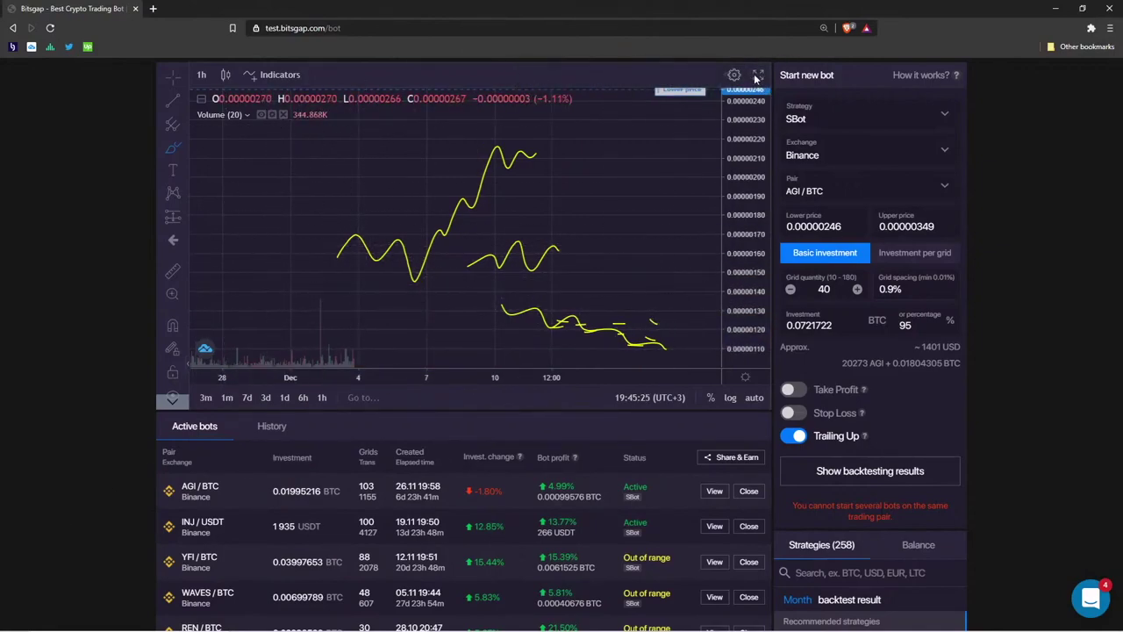
Delete the rising, sideways and falling wavy Brush paths from the chart, keeping the short dashes
left_click(451, 226)
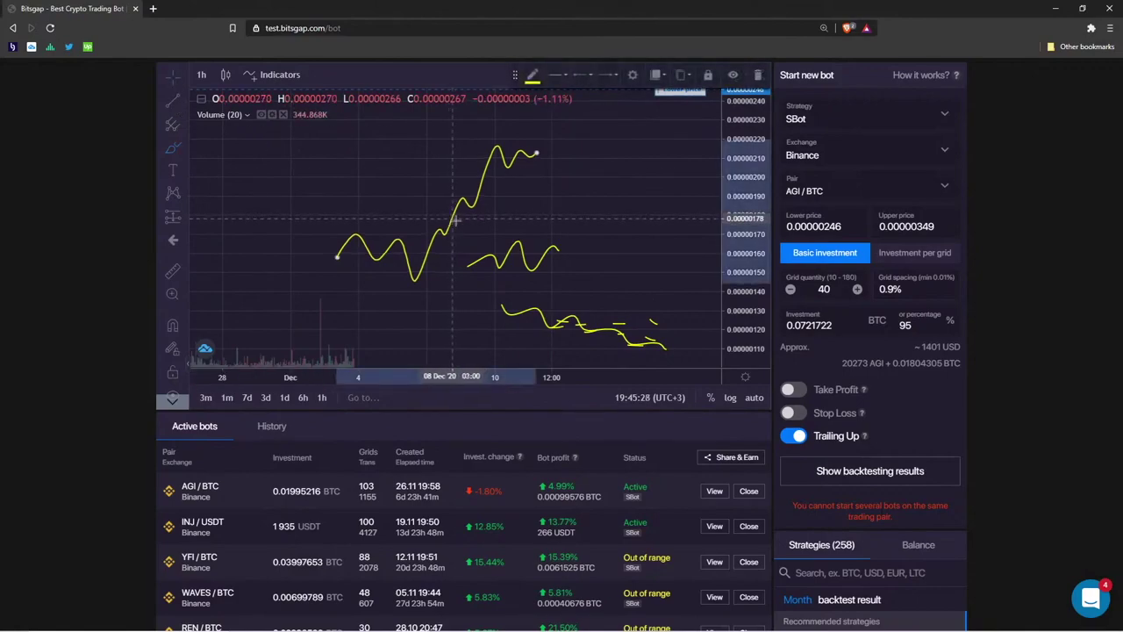
left_click(758, 75)
left_click(758, 75)
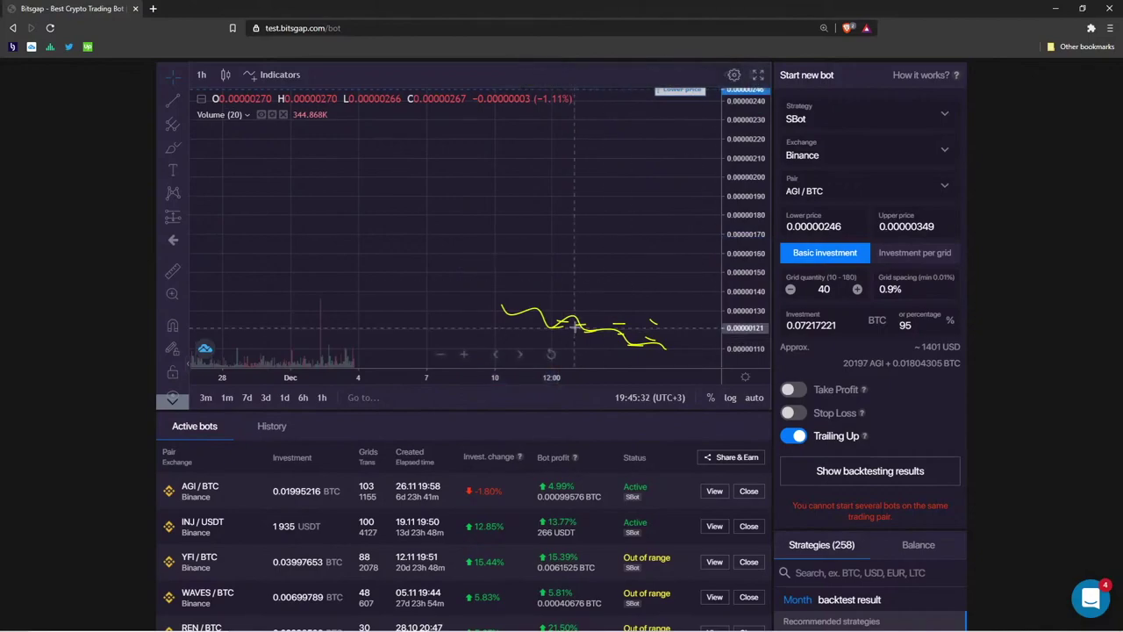
left_click(542, 318)
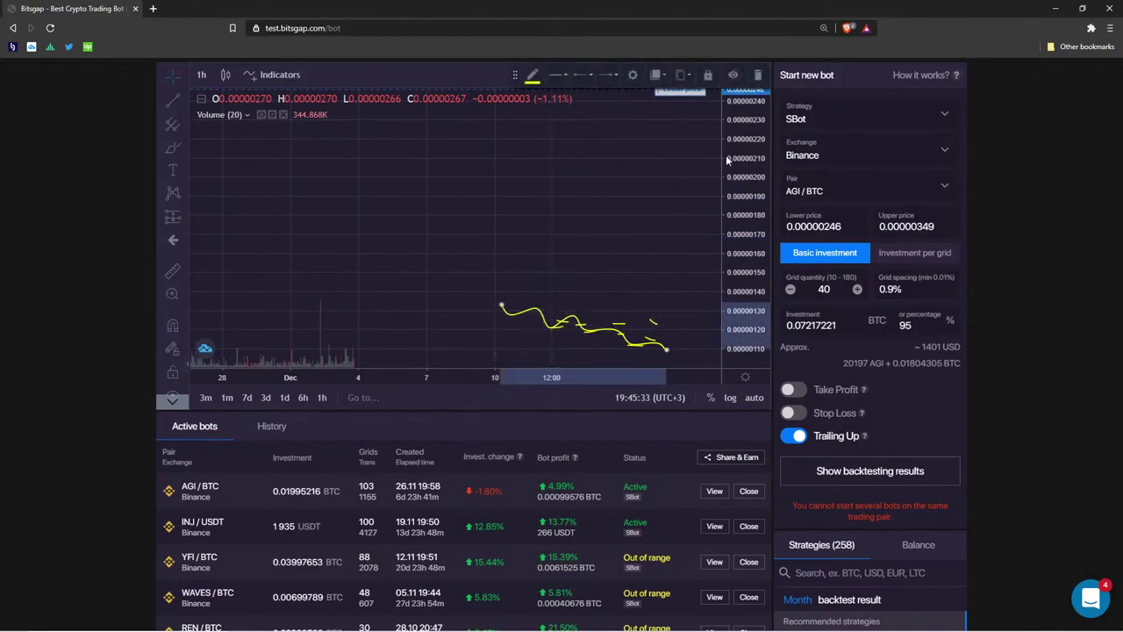
left_click(758, 74)
left_click(533, 309)
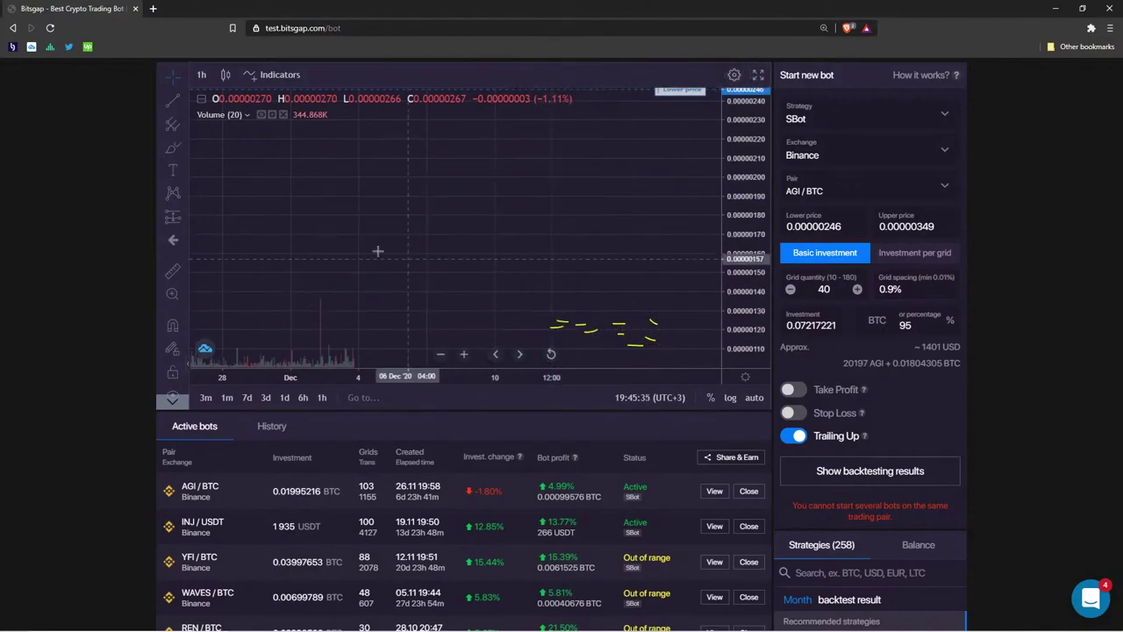
Sketch a stepped downward price path with short marks along it using the Brush, and handwrite "BASE" with a downward arrow beside it
left_click(173, 147)
left_click_drag(246, 159, 433, 231)
mouse_move(409, 134)
left_mouse_down()
mouse_move(409, 158)
mouse_move(432, 136)
mouse_move(442, 159)
mouse_move(518, 161)
left_mouse_up()
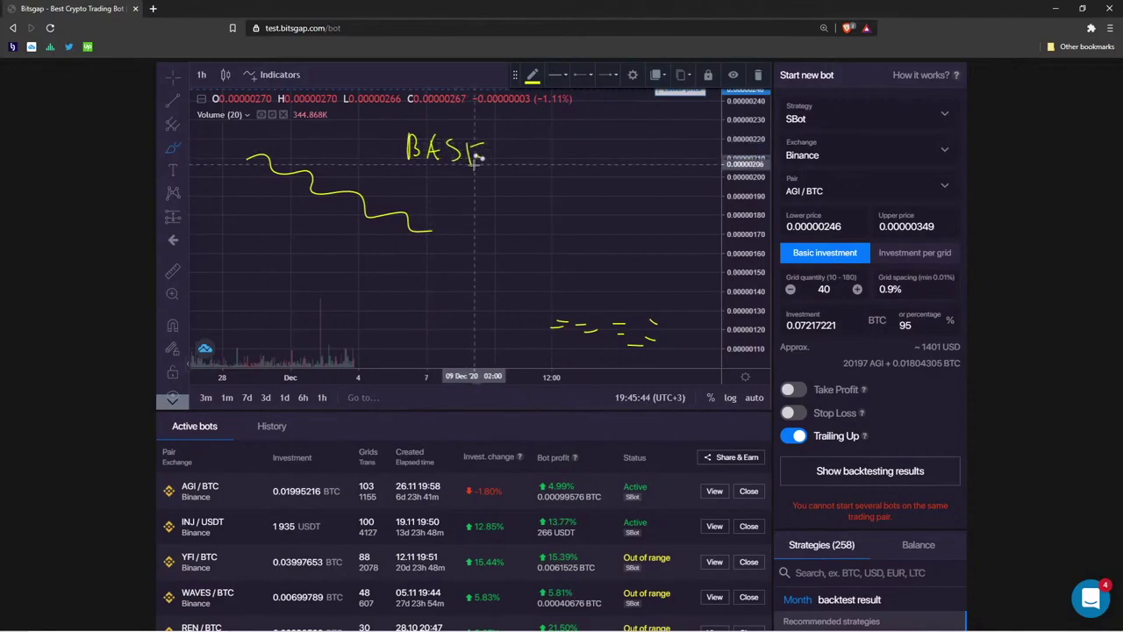
mouse_move(529, 123)
left_mouse_down()
mouse_move(556, 147)
mouse_move(536, 177)
left_mouse_up()
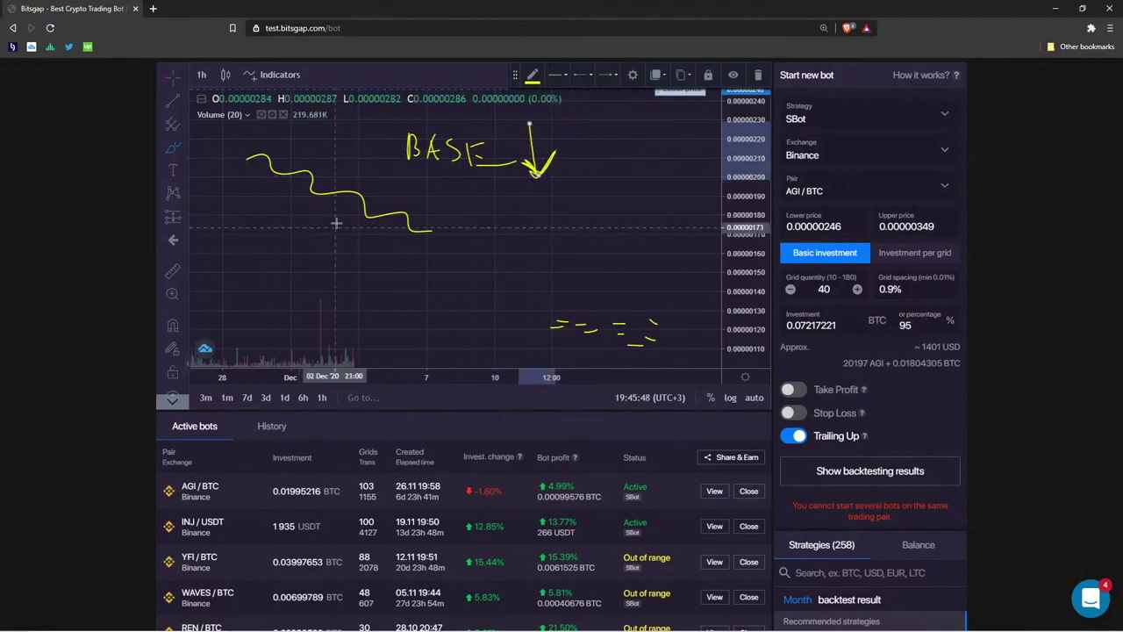
left_click_drag(272, 155, 359, 201)
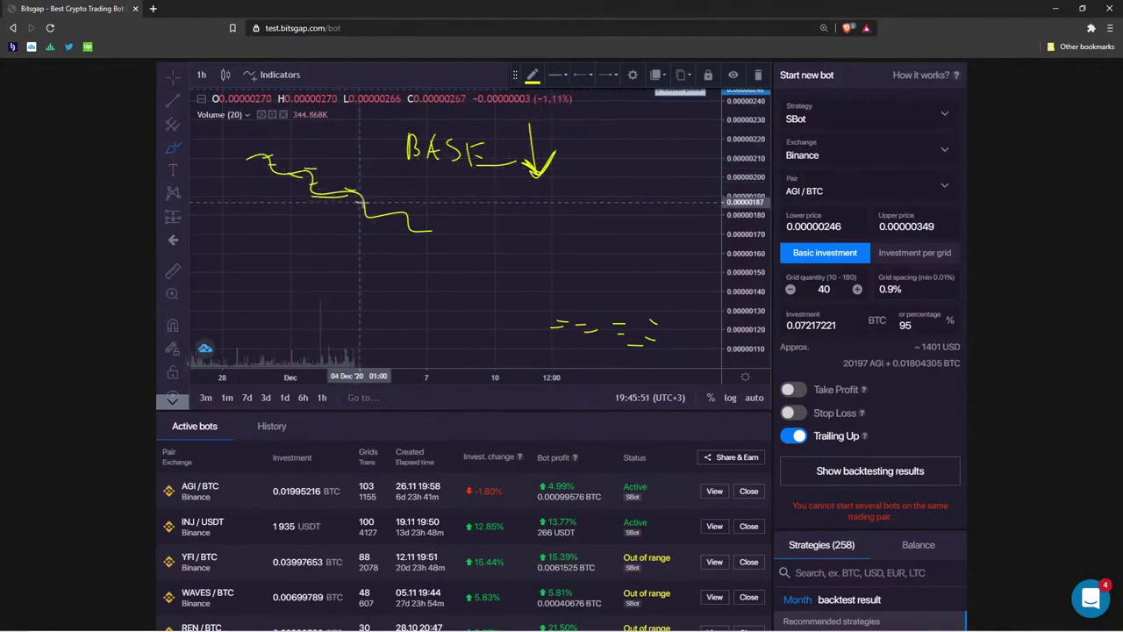
Handwrite "Quote" with a circled plus sign below "BASE", and draw a curved arrow from it back toward the downward arrow
mouse_move(551, 203)
left_mouse_down()
mouse_move(531, 221)
mouse_move(558, 248)
mouse_move(585, 221)
mouse_move(611, 222)
mouse_move(699, 245)
mouse_move(707, 233)
mouse_move(696, 261)
mouse_move(690, 201)
left_mouse_up()
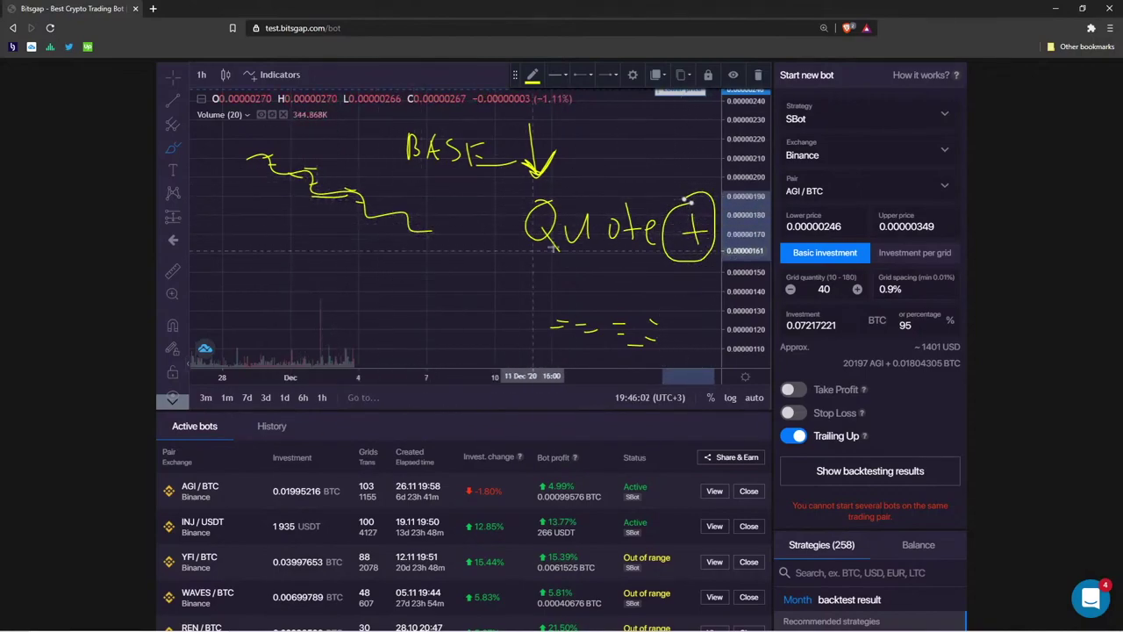
left_click_drag(672, 193, 576, 158)
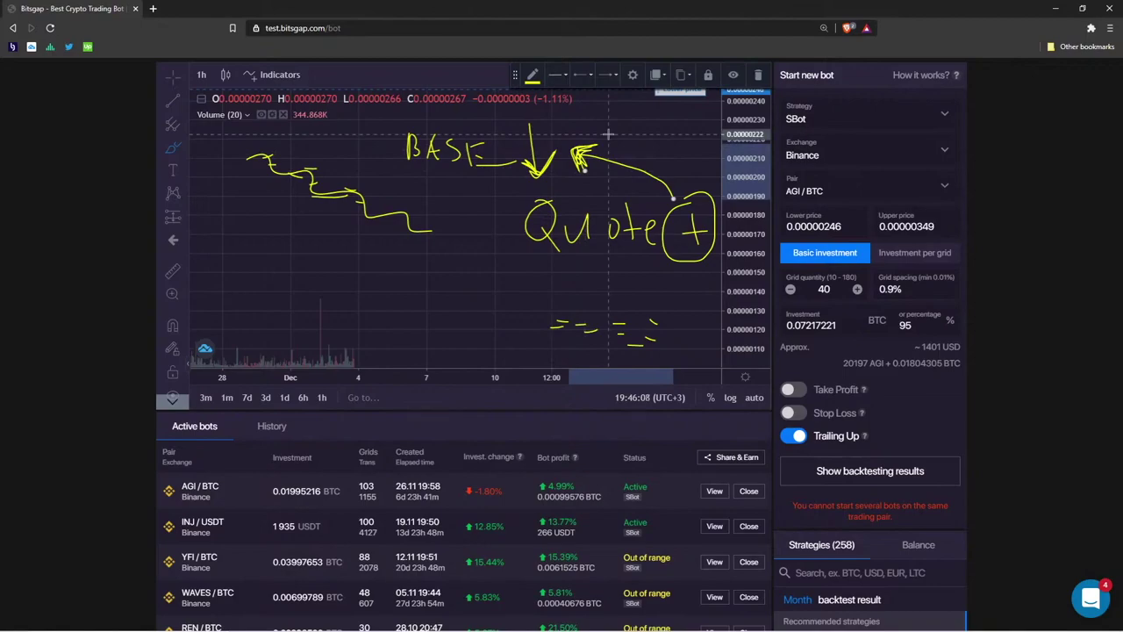
Reopen the backtesting results, examine the executed orders across the whole month alongside the 3-day result, and close them
left_click(866, 472)
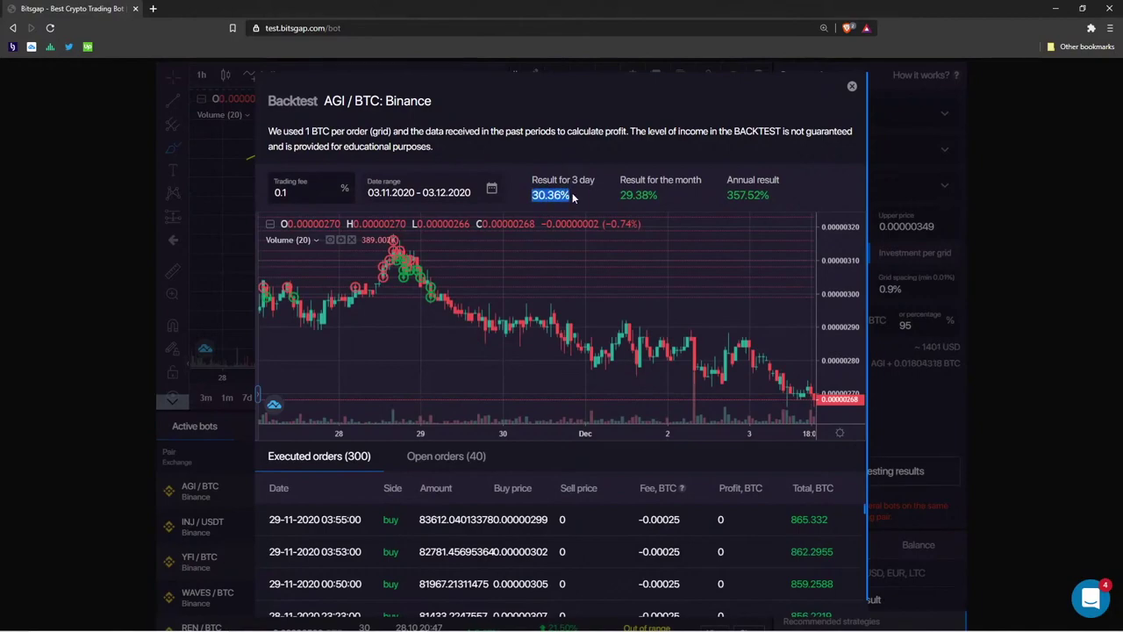
left_click(572, 195)
scroll(547, 298, "down", 5)
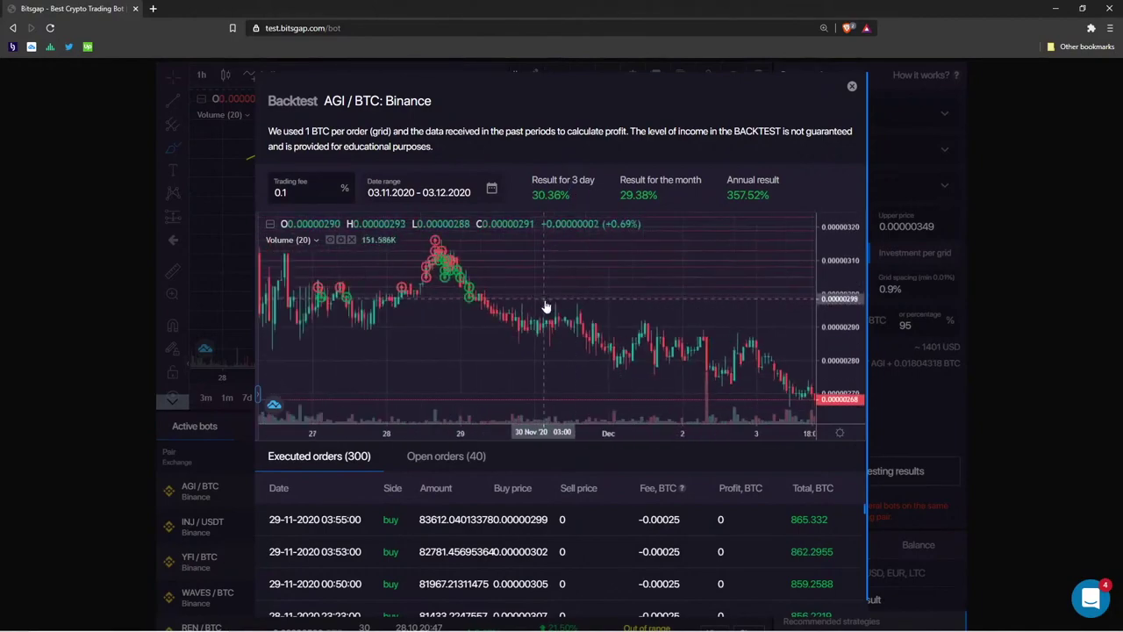
scroll(358, 360, "down", 3)
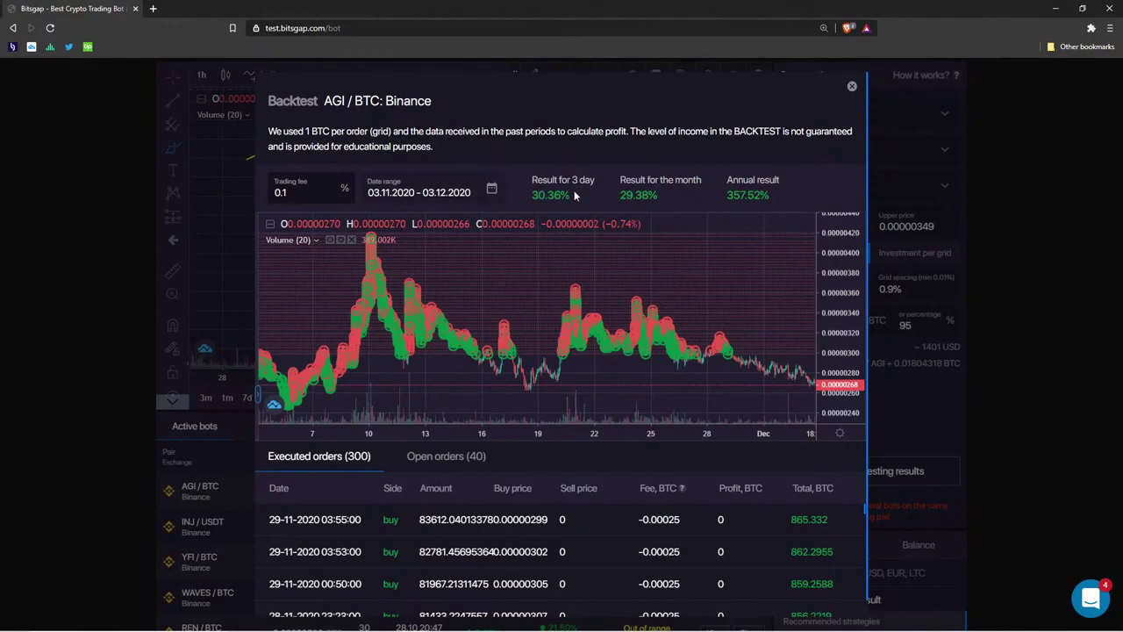
left_click_drag(575, 194, 666, 181)
left_click(531, 196)
left_click(852, 88)
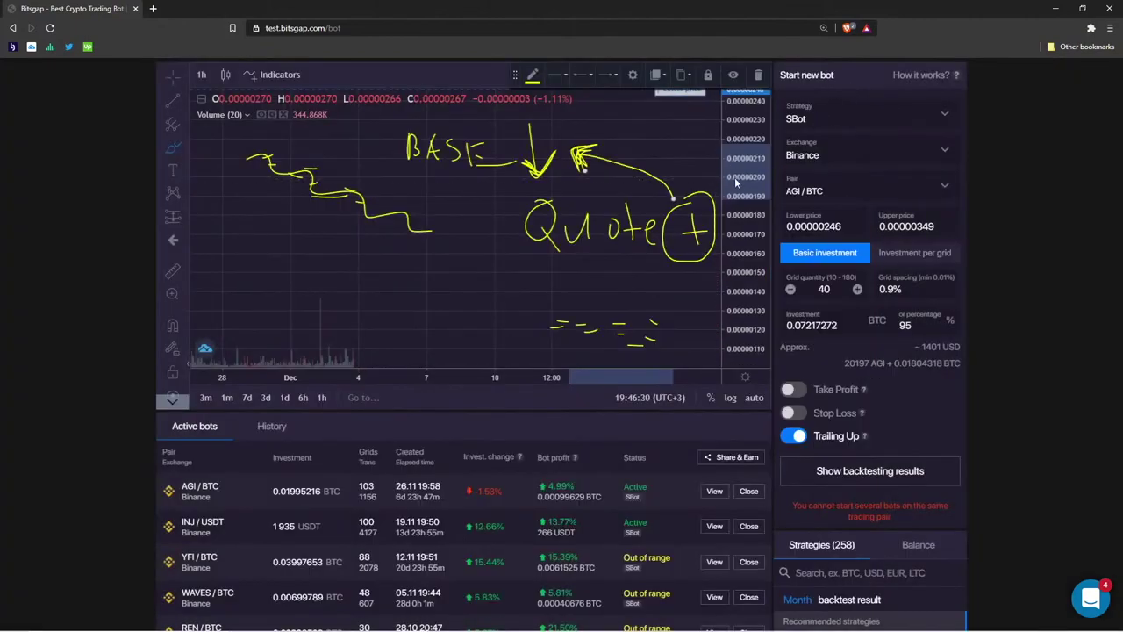
Delete the curved arrow beside "Quote", and Brush a second falling path with short marks and a circled starting point below the first
left_click(758, 75)
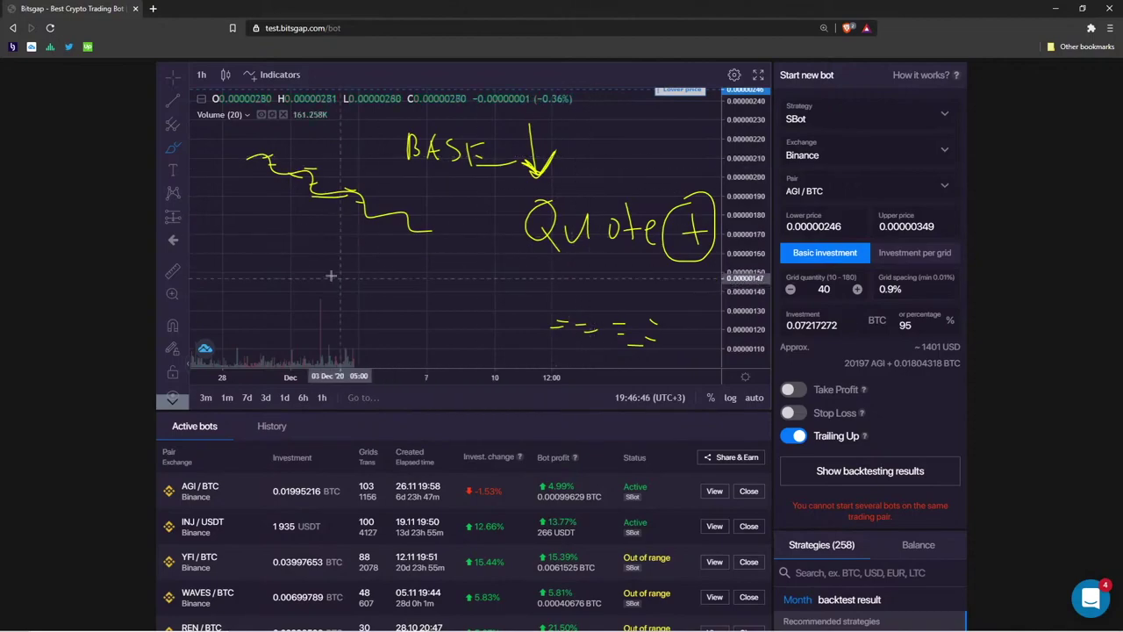
left_click(172, 150)
left_click(224, 148)
left_click_drag(234, 237, 378, 303)
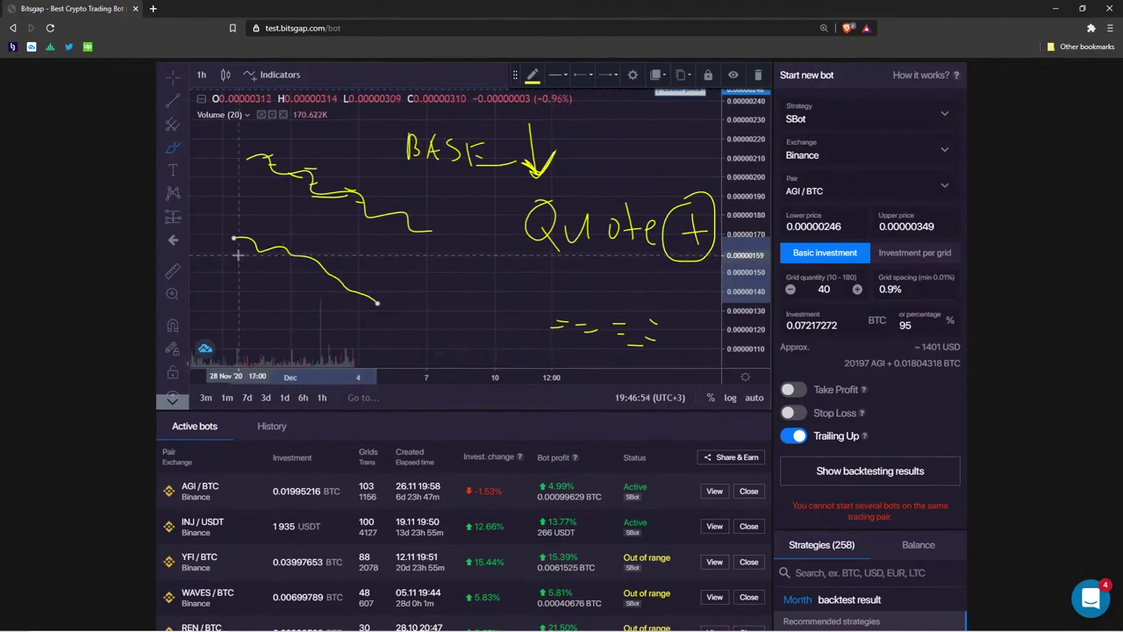
mouse_move(234, 237)
left_mouse_down()
mouse_move(296, 251)
mouse_move(385, 301)
left_mouse_up()
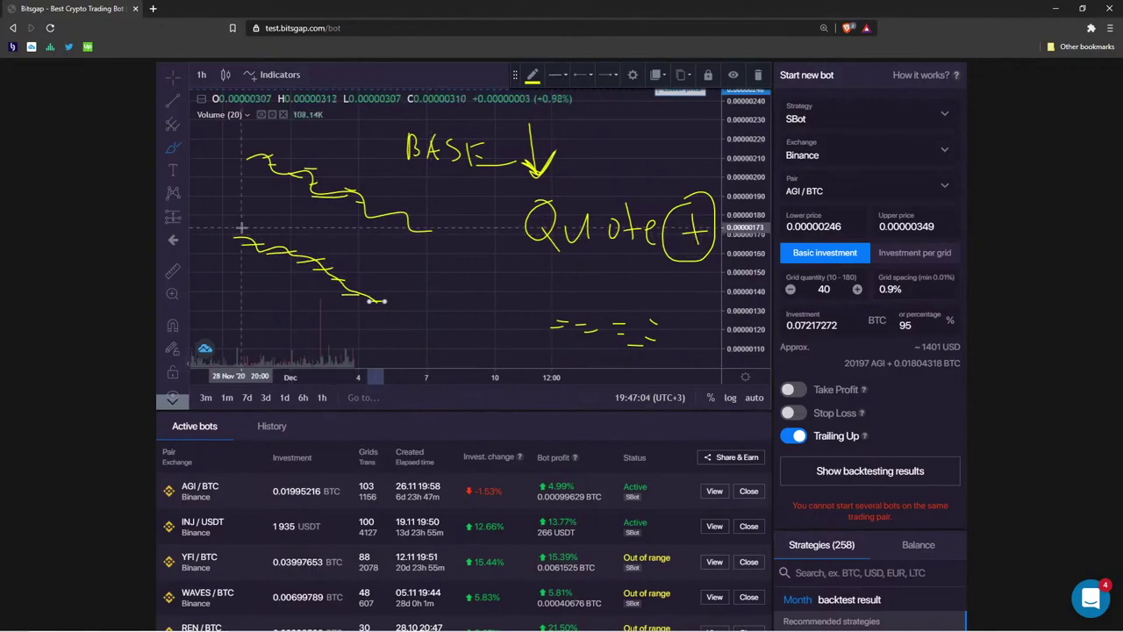
left_click_drag(235, 228, 229, 235)
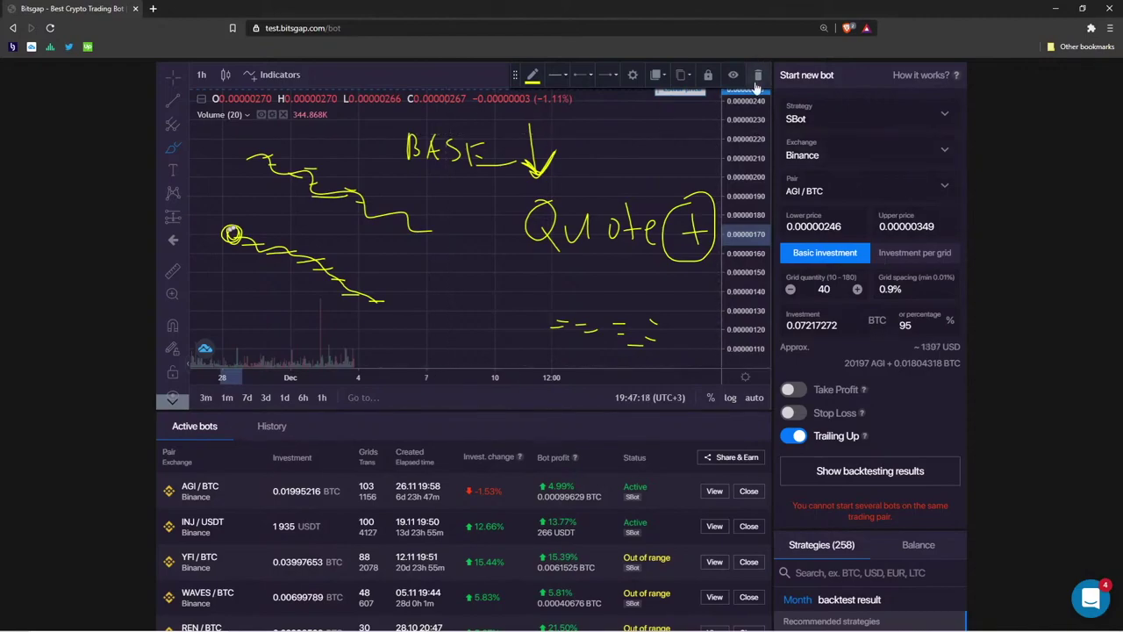
Switch the trading pair through AAVEUP/USDT to AKRO/BTC
scroll(697, 150, "up", 2)
left_click(855, 189)
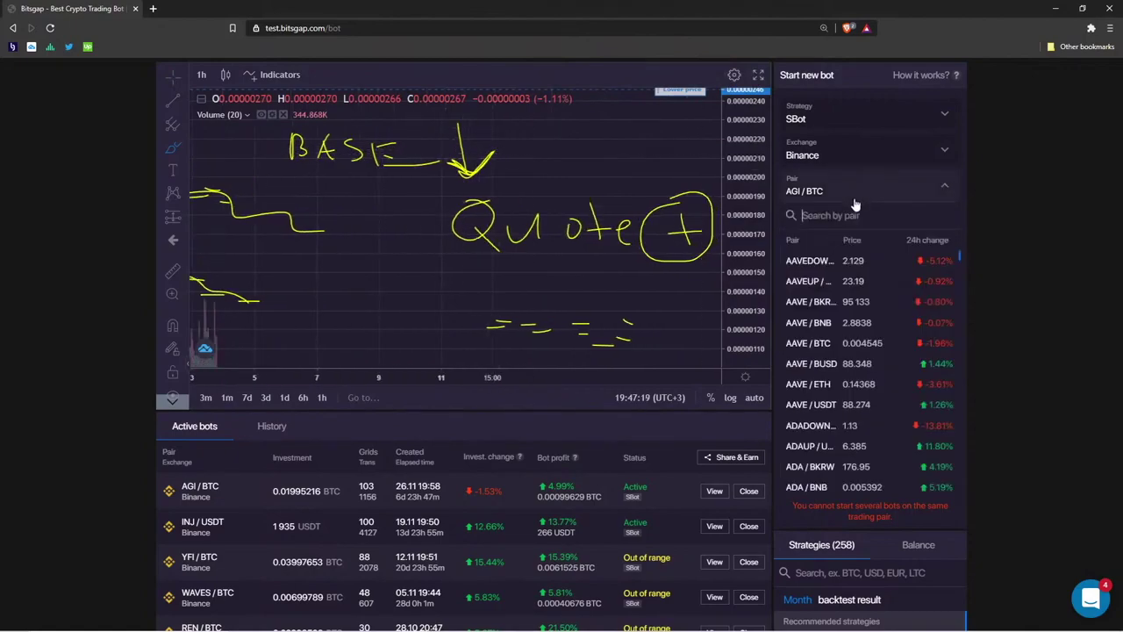
left_click(831, 282)
left_click(855, 191)
scroll(835, 360, "down", 6)
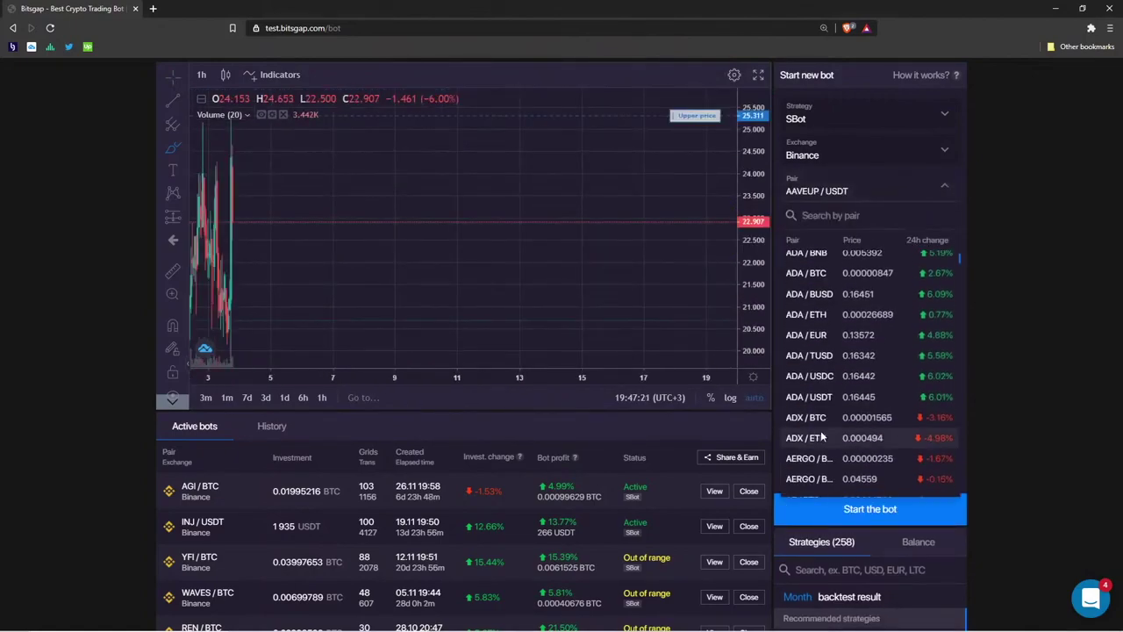
left_click(807, 395)
scroll(1009, 211, "up", 2)
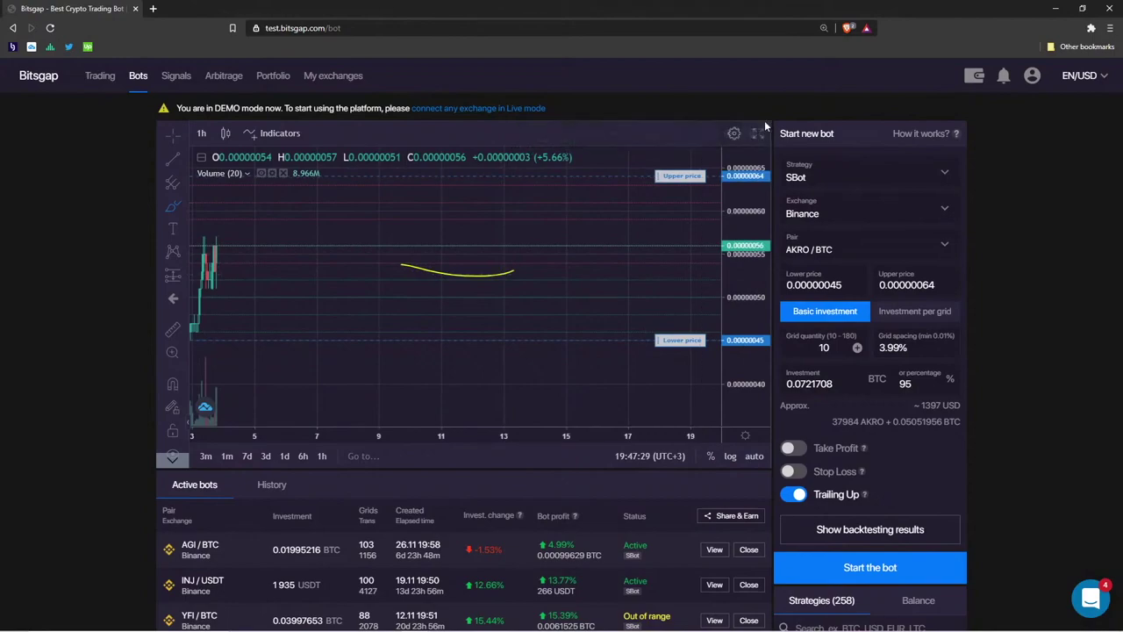
Browse the recommended strategies, examine the 3-day, monthly and annual AKRO/BTC backtest results, and close them
scroll(546, 562, "down", 3)
scroll(742, 452, "up", 3)
scroll(852, 238, "down", 3)
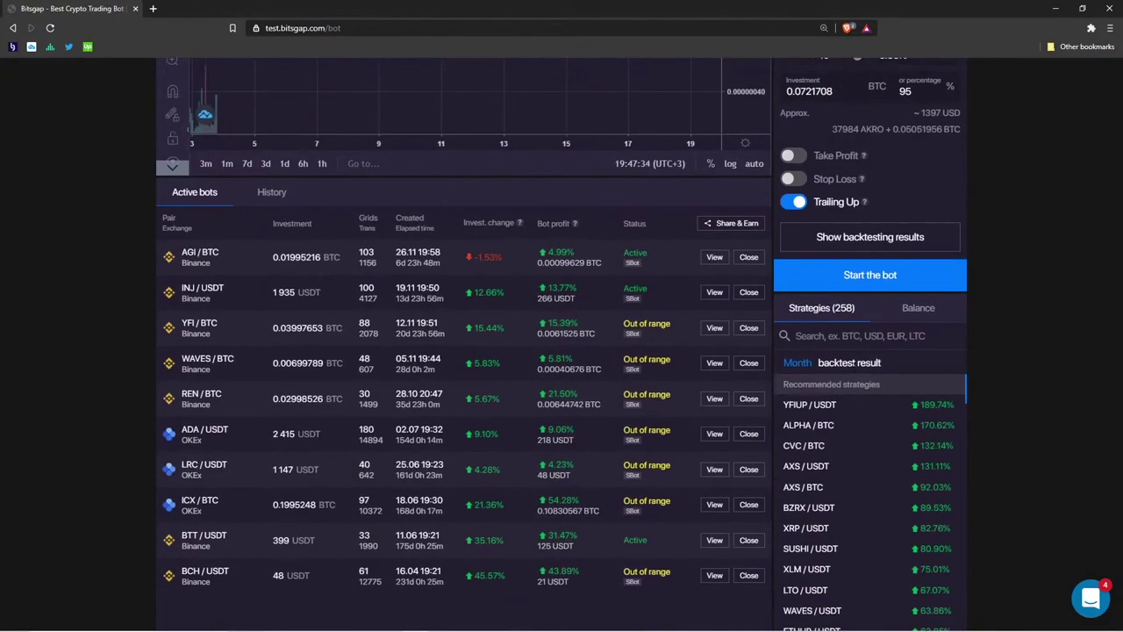
scroll(855, 422, "down", 1)
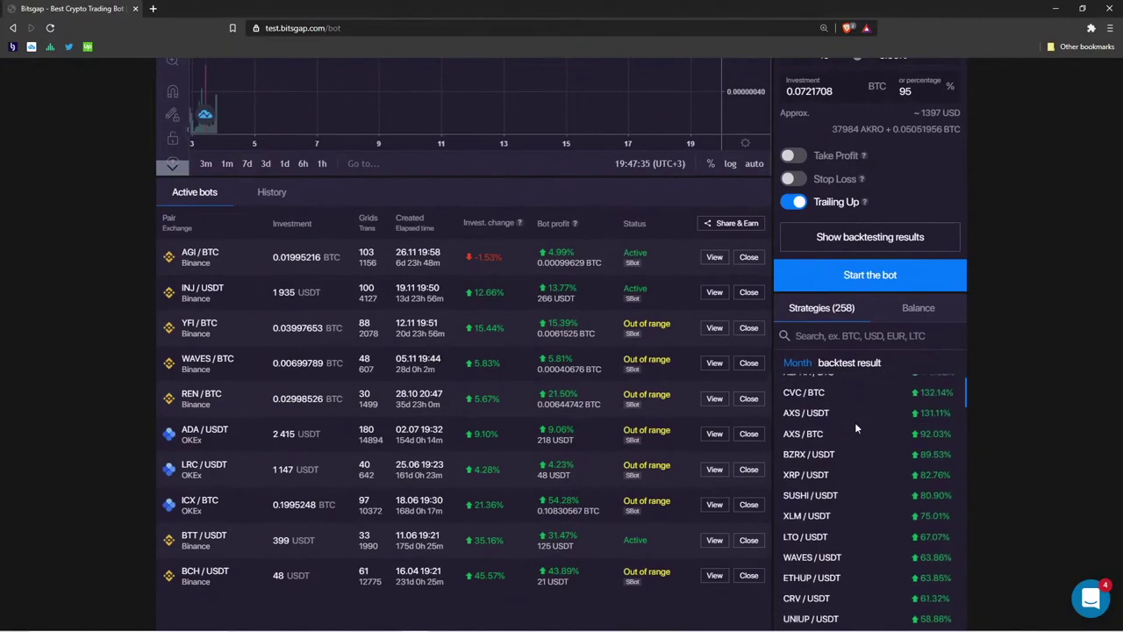
scroll(854, 422, "up", 1)
left_click(853, 251)
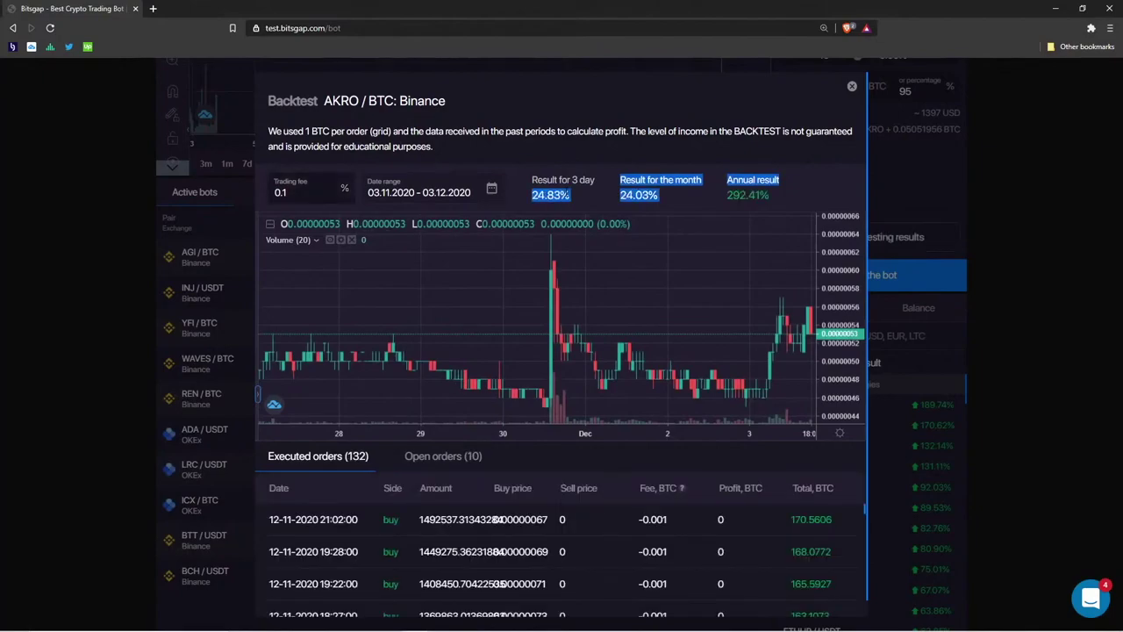
left_click(869, 98)
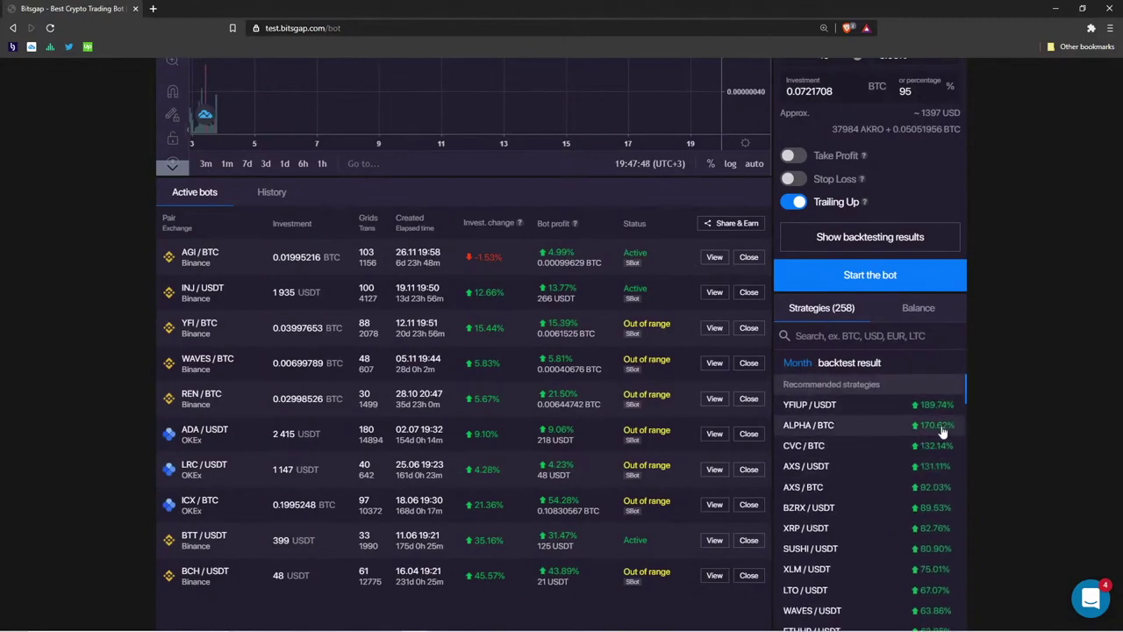
Load the recommended CVC/BTC strategy, narrow its price range to 0.00000355–0.00000744, and set the grid quantity to 40
left_click(865, 452)
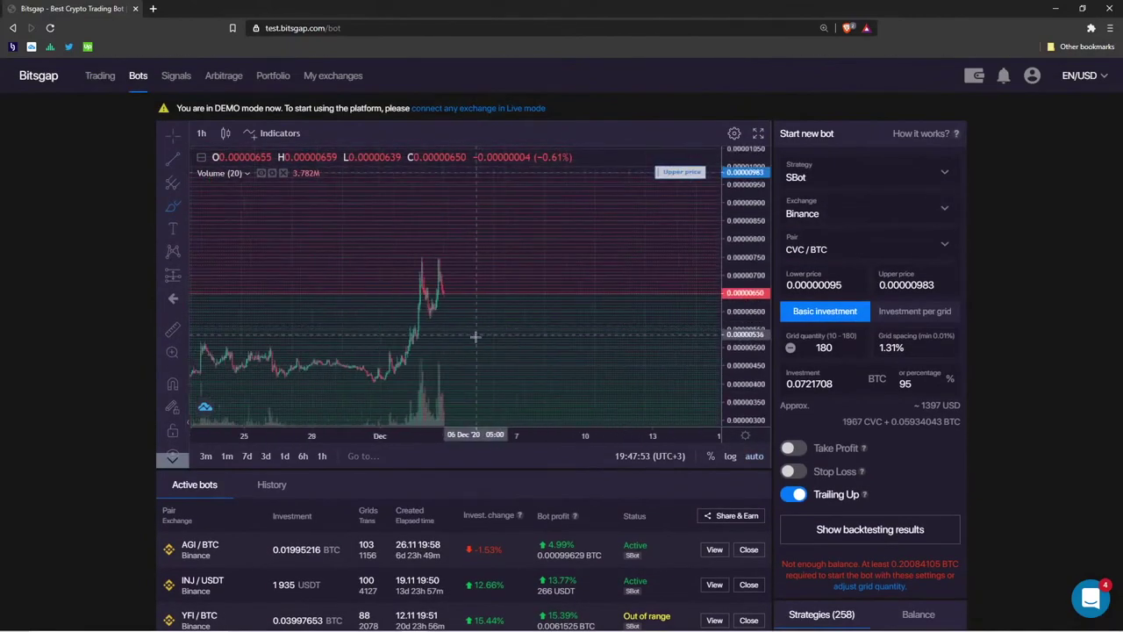
left_click(674, 277)
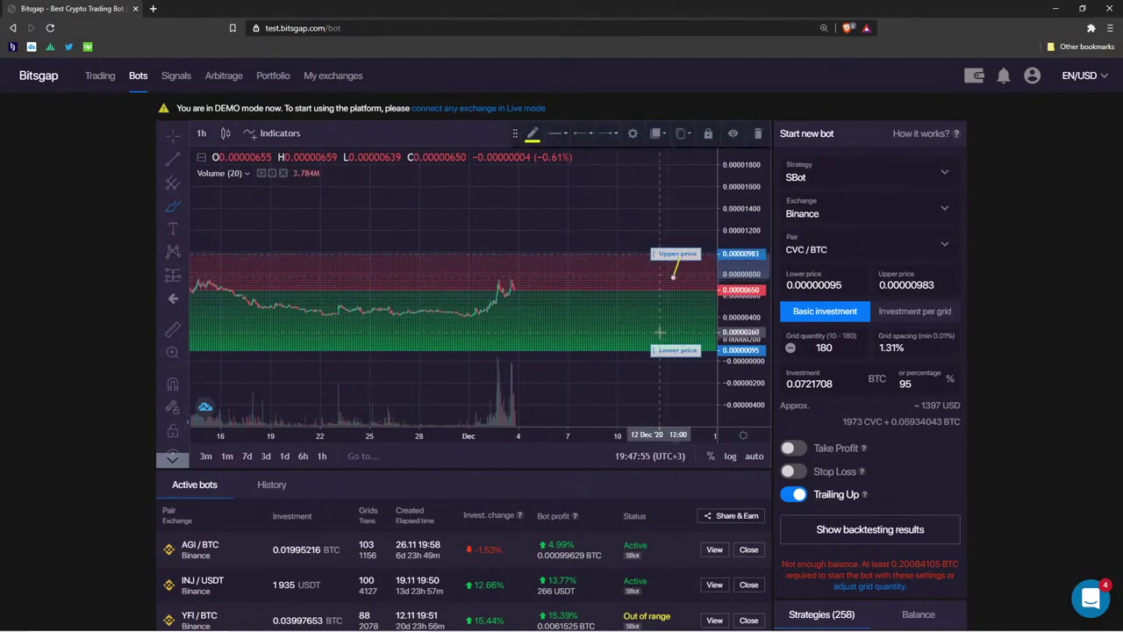
left_click_drag(678, 255, 678, 279)
left_click_drag(677, 350, 678, 321)
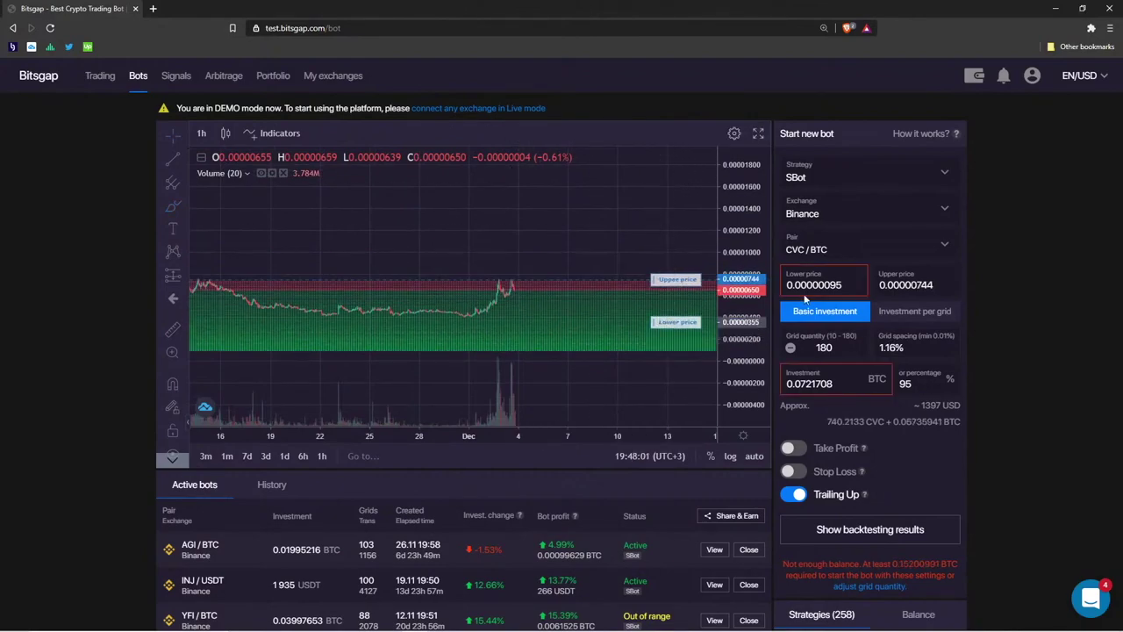
left_click_drag(844, 348, 777, 337)
type("40")
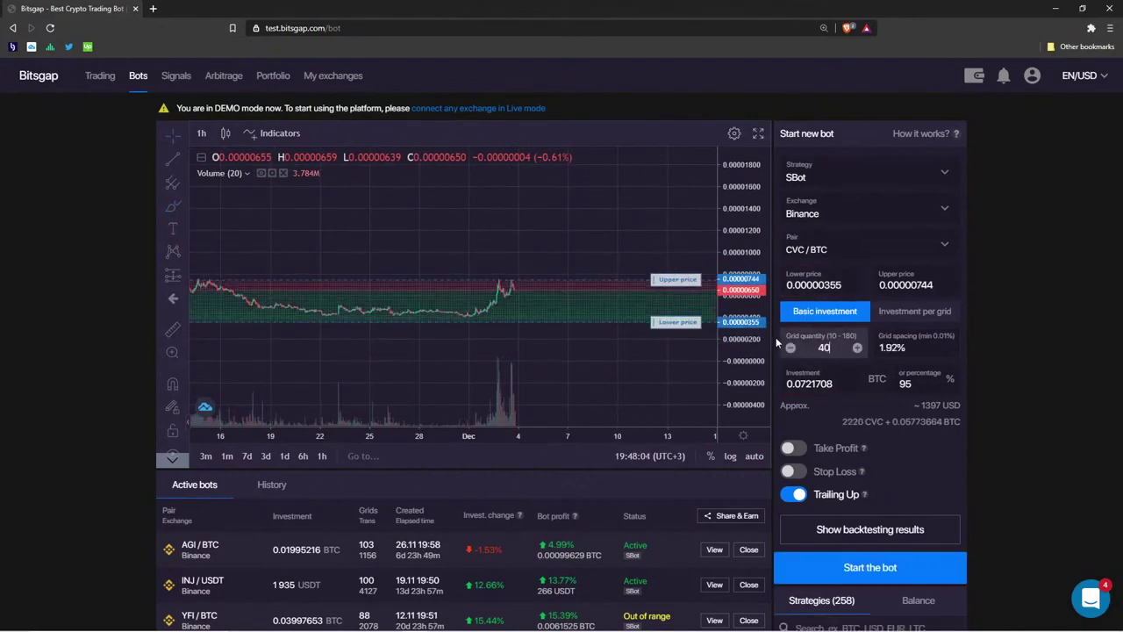
Examine the investment, its approximate USD value and its split between CVC and BTC against the grid levels on the chart
left_click_drag(835, 384, 779, 372)
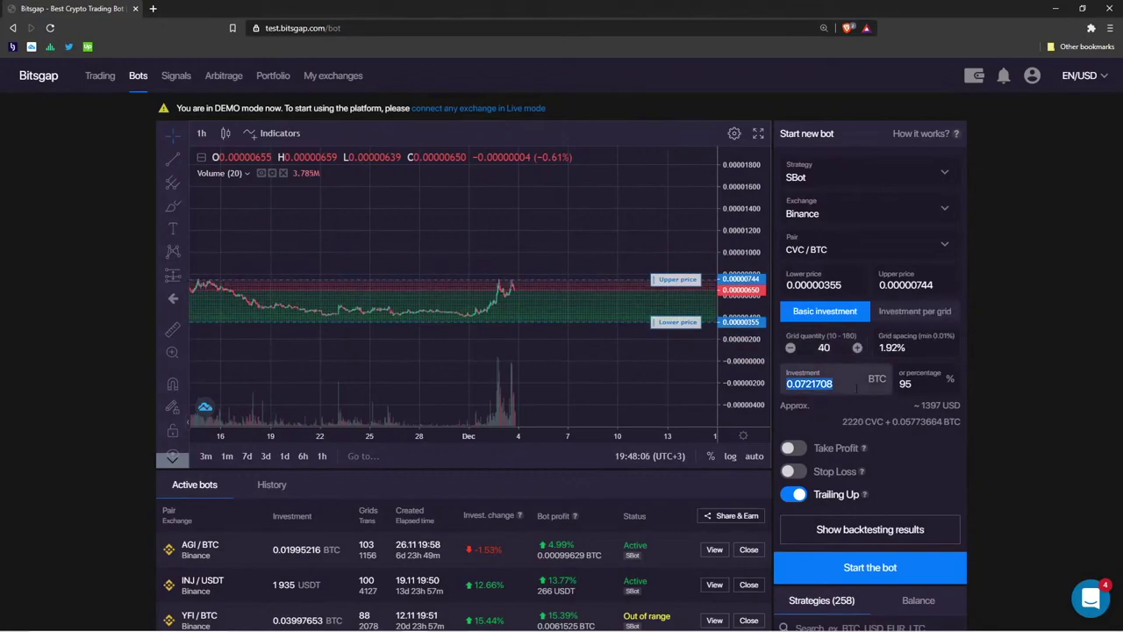
left_click_drag(914, 405, 941, 406)
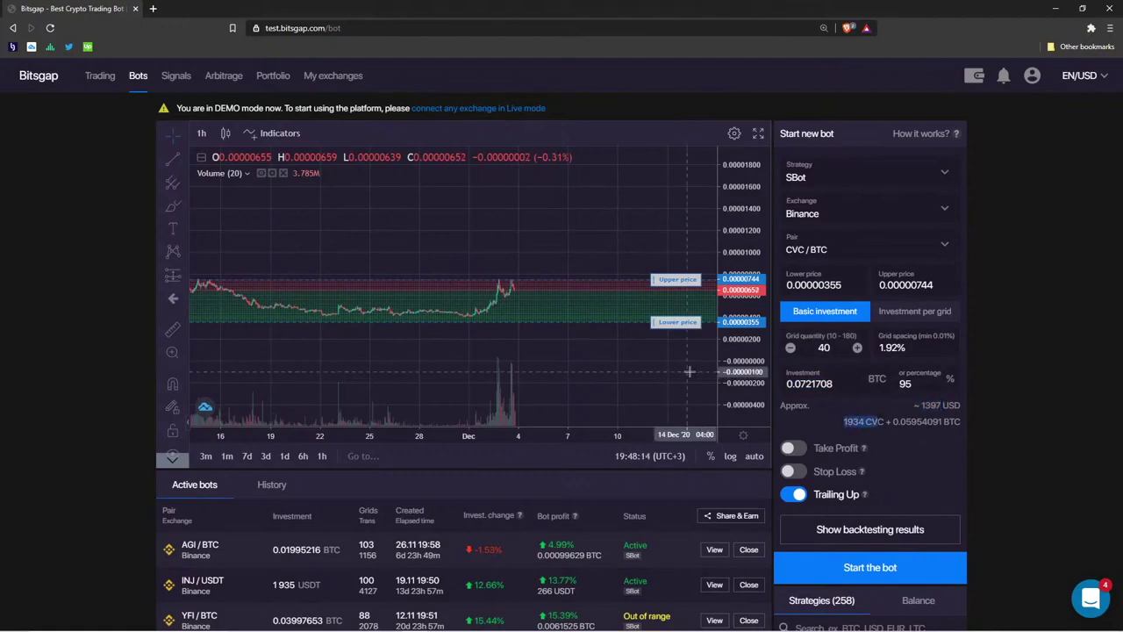
left_click_drag(746, 372, 759, 245)
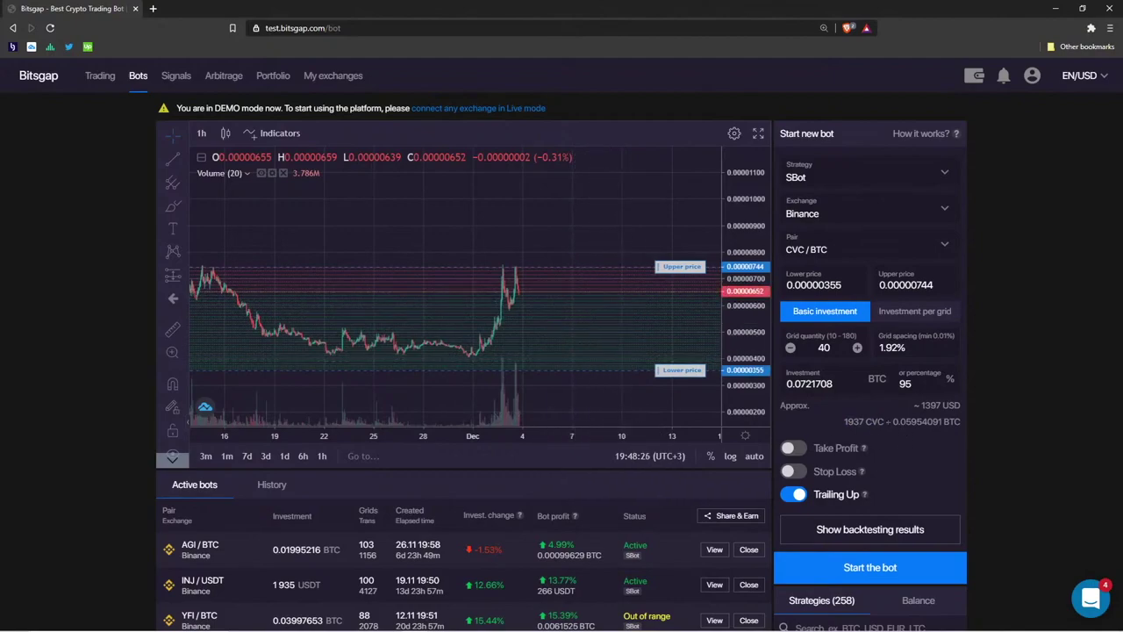
left_click_drag(888, 422, 942, 422)
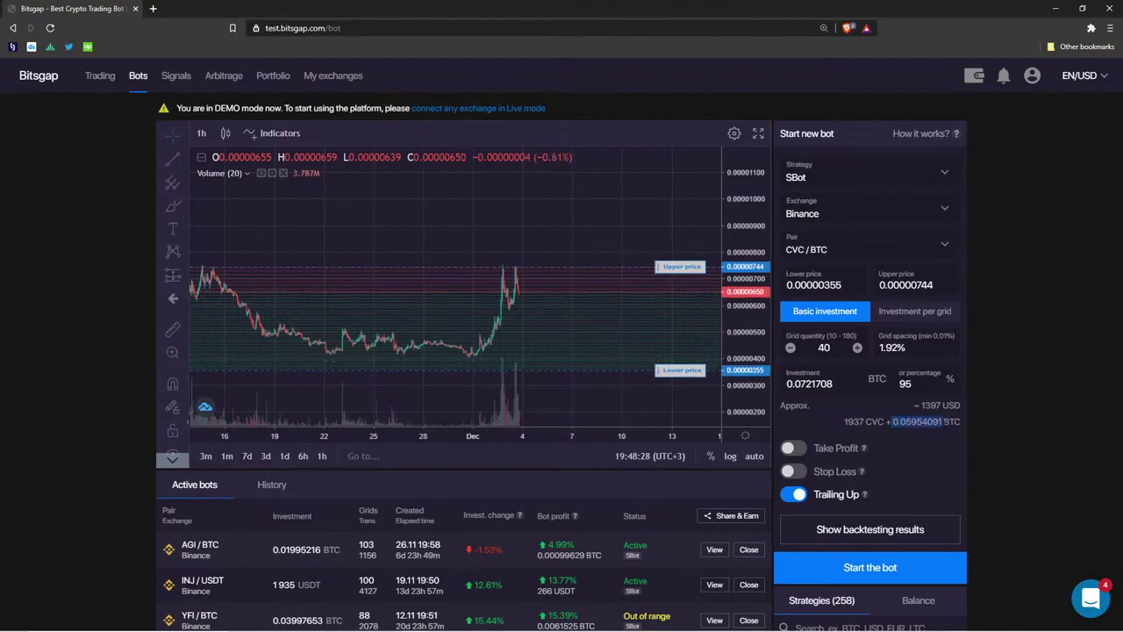
left_click_drag(743, 406, 742, 384)
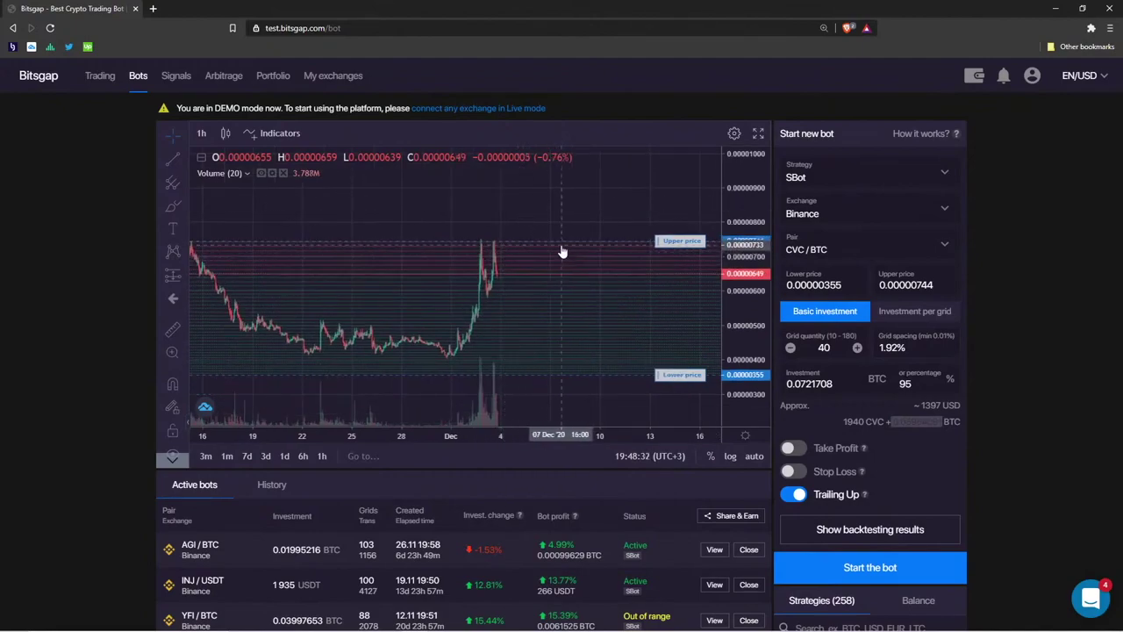
left_click_drag(842, 422, 865, 422)
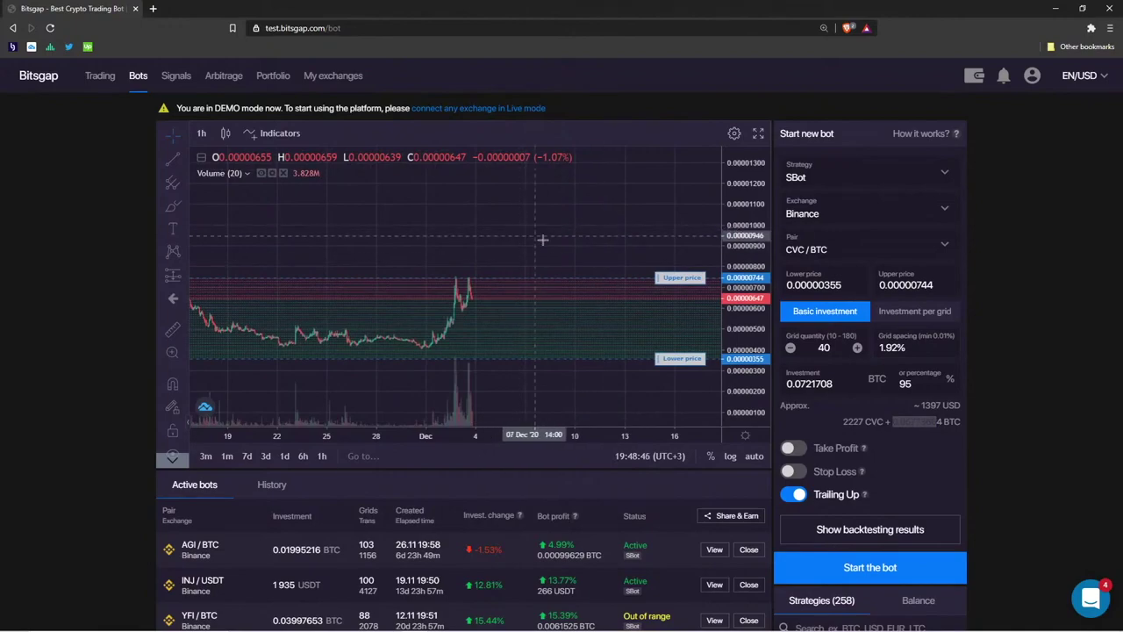
Raise the upper price to 0.00001197, check the CVC amount needed, and lower the upper price to 0.00001087
left_click_drag(673, 278, 656, 188)
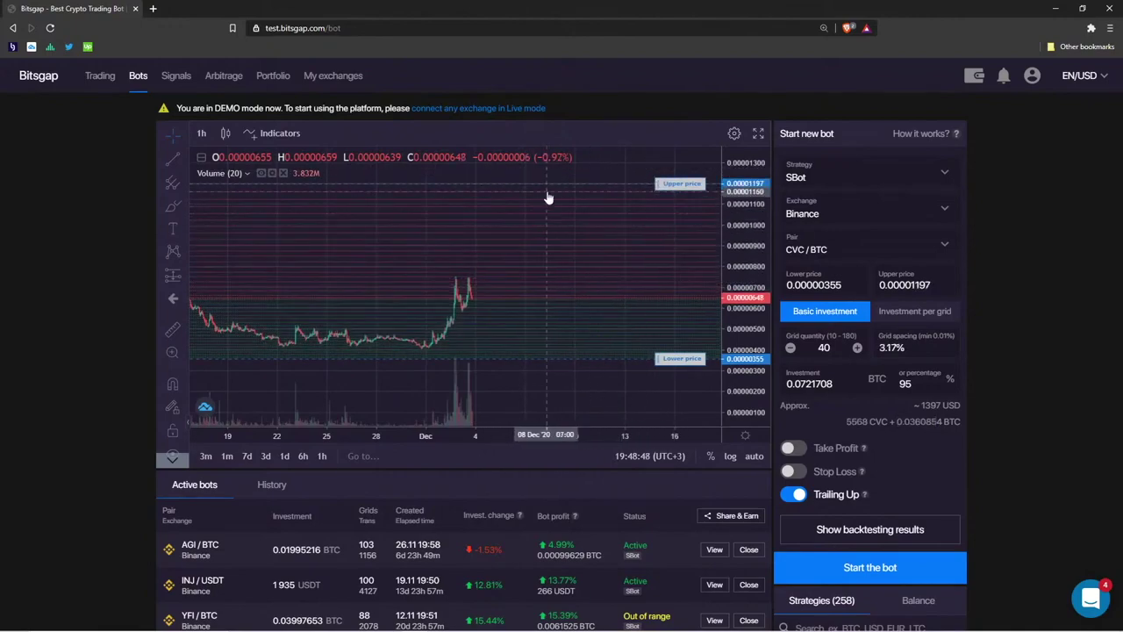
left_click_drag(844, 427, 887, 422)
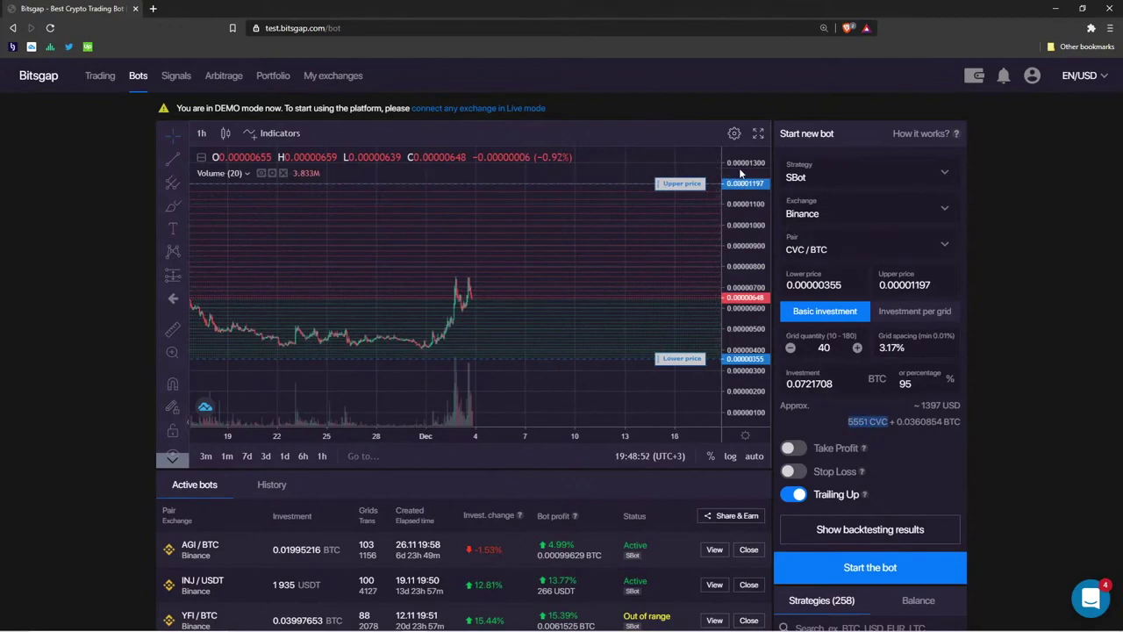
left_click_drag(739, 172, 730, 215)
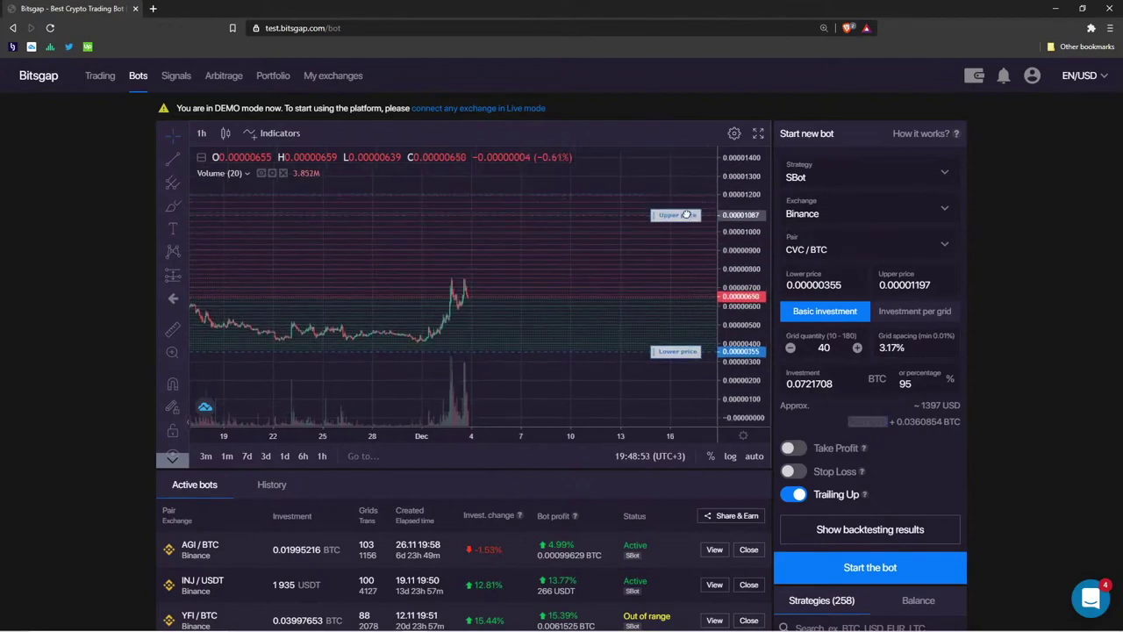
Open the bot start confirmation, examine the required CVC amount and market-price purchase note, and cancel it
left_click(866, 568)
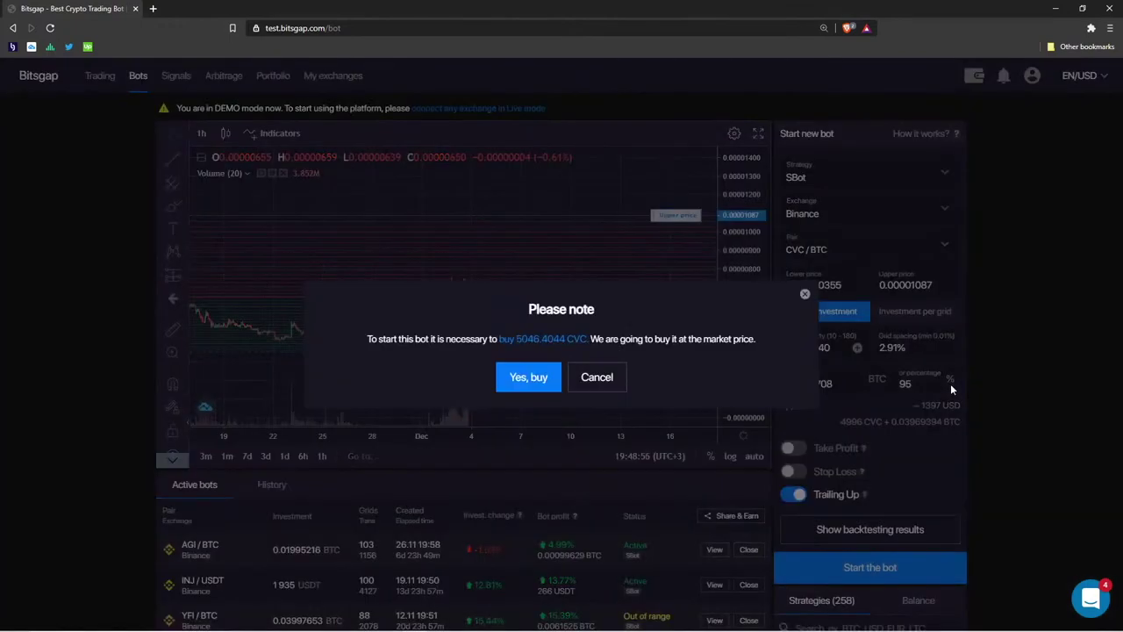
left_click_drag(516, 338, 586, 339)
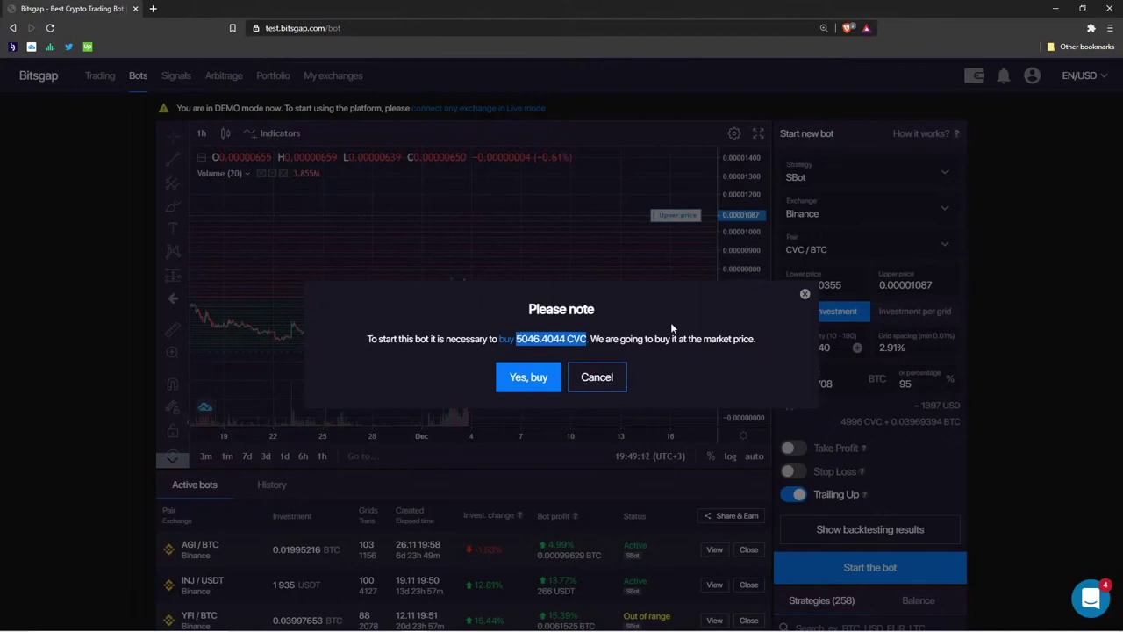
left_click_drag(671, 339, 765, 351)
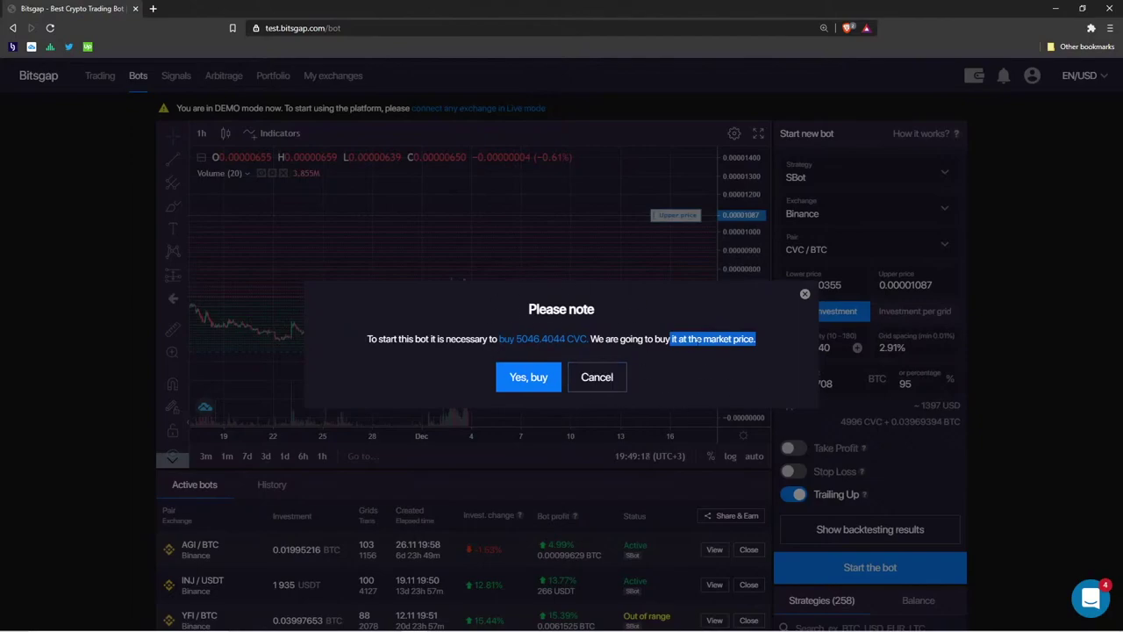
left_click(596, 376)
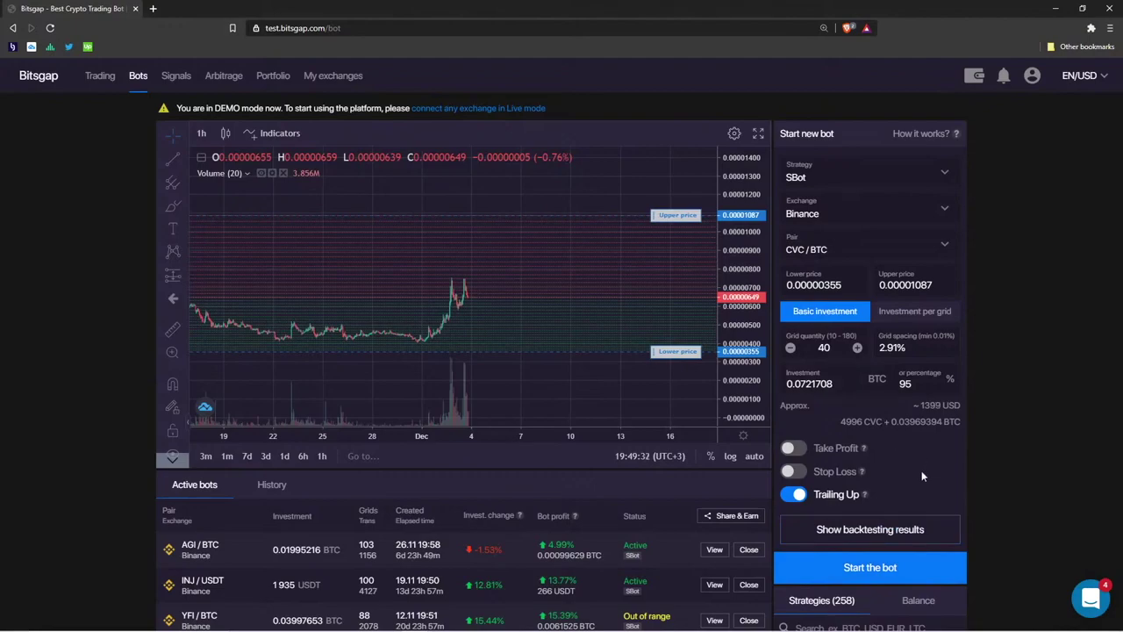
Start the CVC/BTC bot, confirming the CVC purchase at market price, and dismiss the notifications
left_click(865, 568)
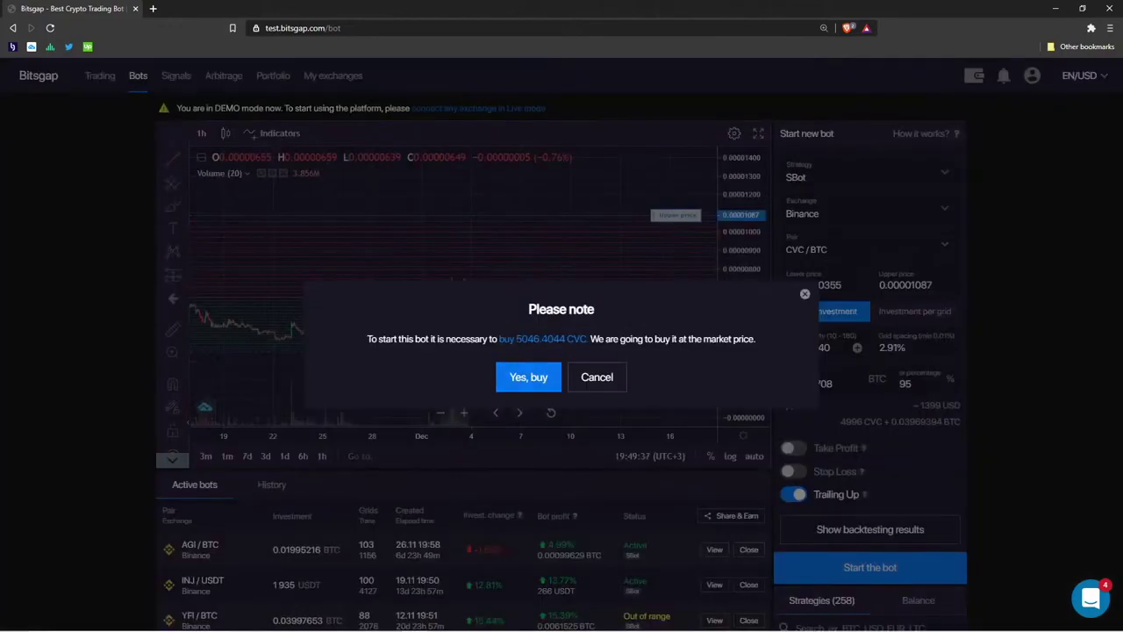
left_click(527, 376)
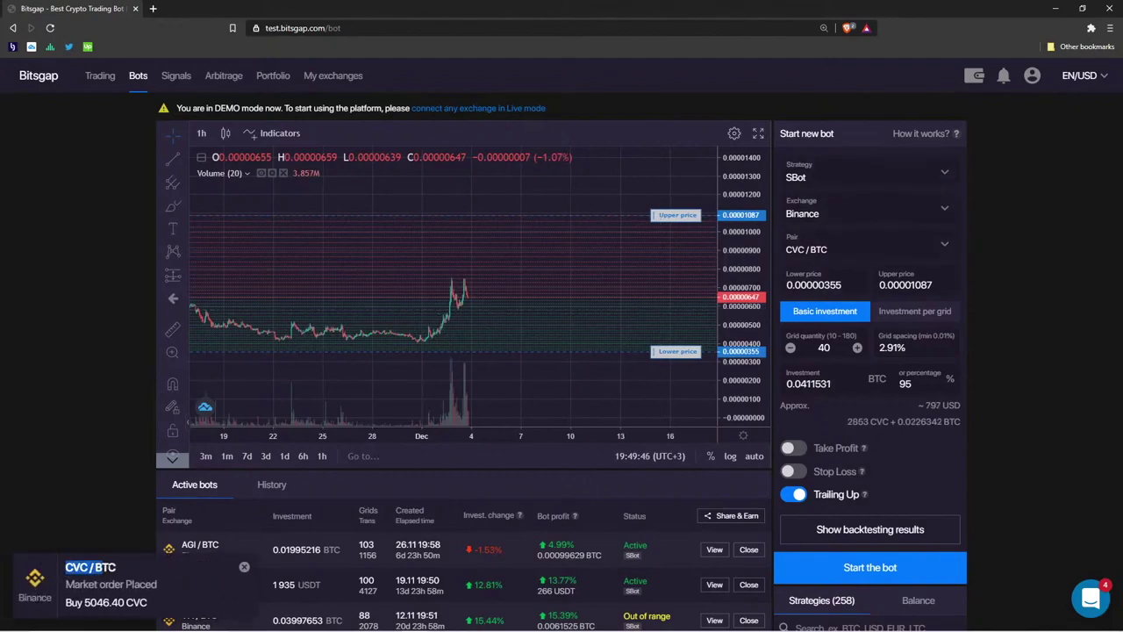
left_click(70, 575)
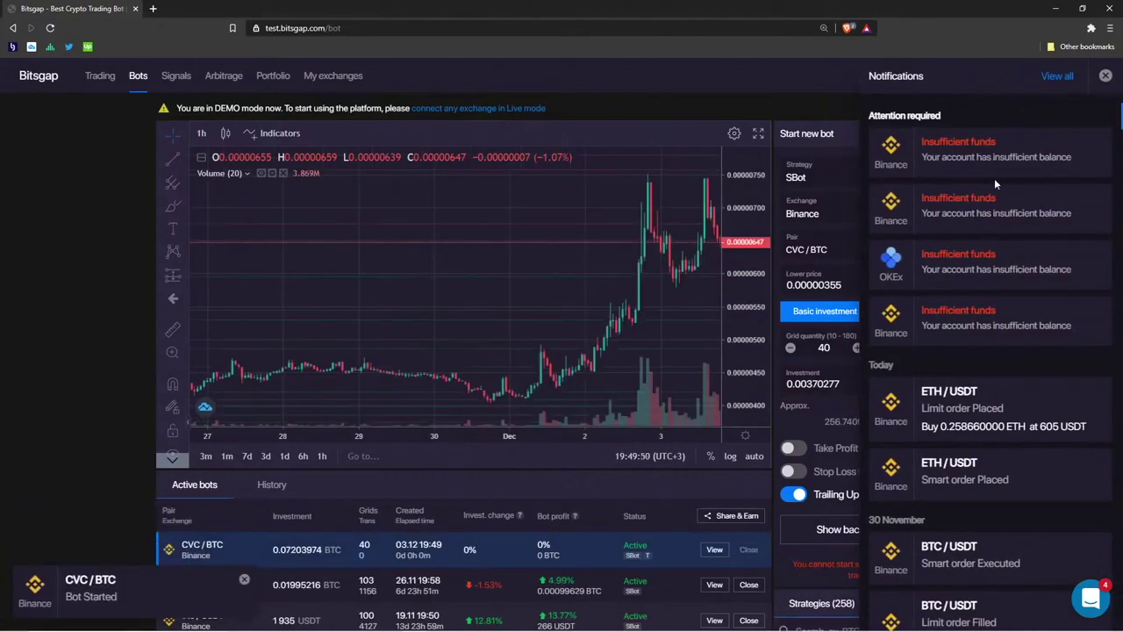
left_click(1106, 76)
Examine the CVC/BTC bot's grid chart and its details, close the details, and review the list of active bots
scroll(444, 493, "down", 1)
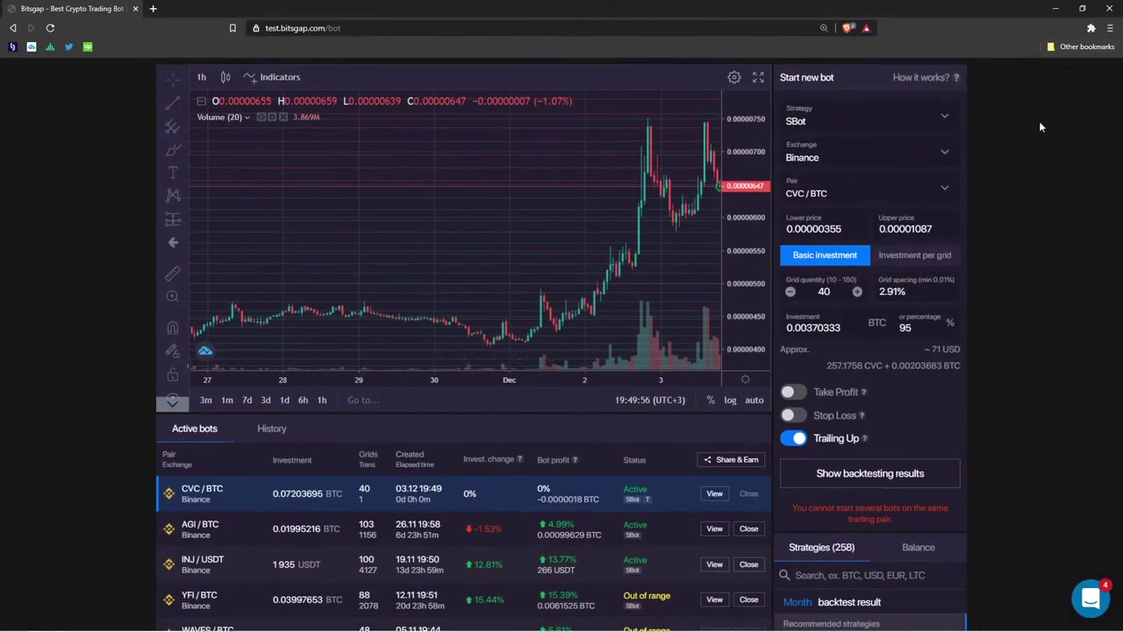
scroll(1033, 130, "up", 1)
scroll(347, 453, "down", 2)
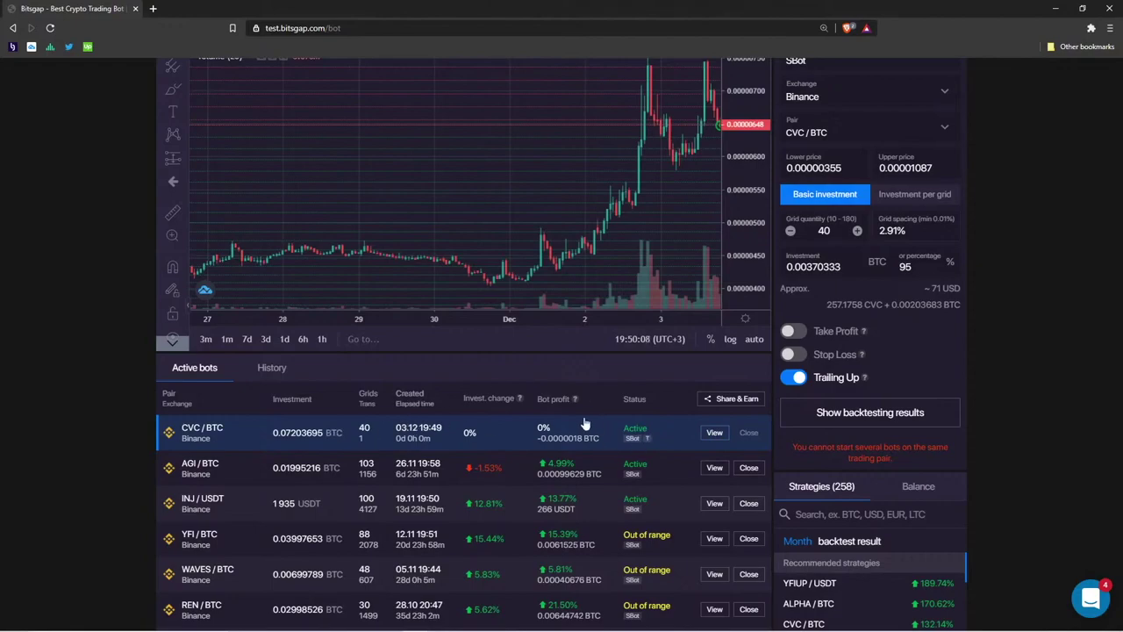
left_click(714, 431)
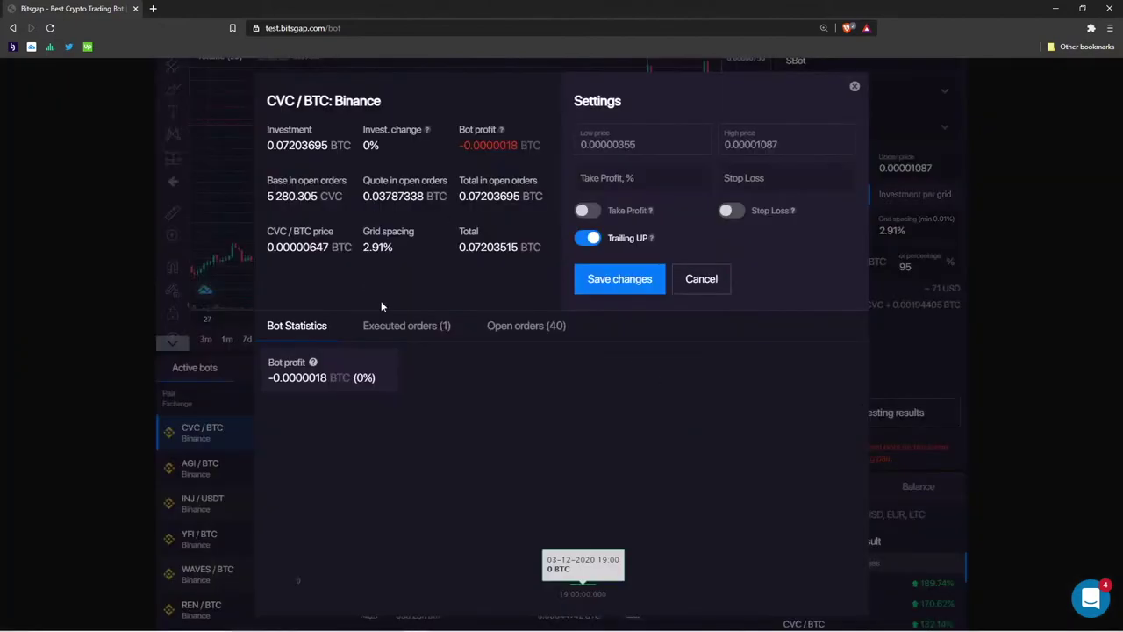
left_click(856, 86)
scroll(497, 491, "down", 2)
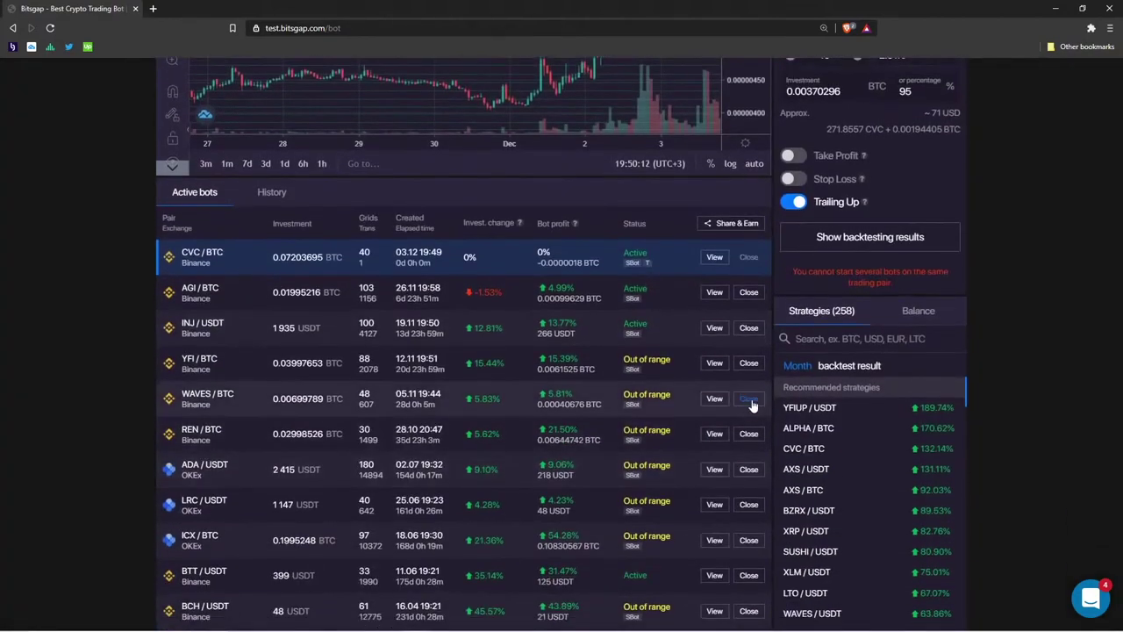
Open the details of the REN/BTC bot and examine its daily profit chart across different date ranges
left_click(713, 431)
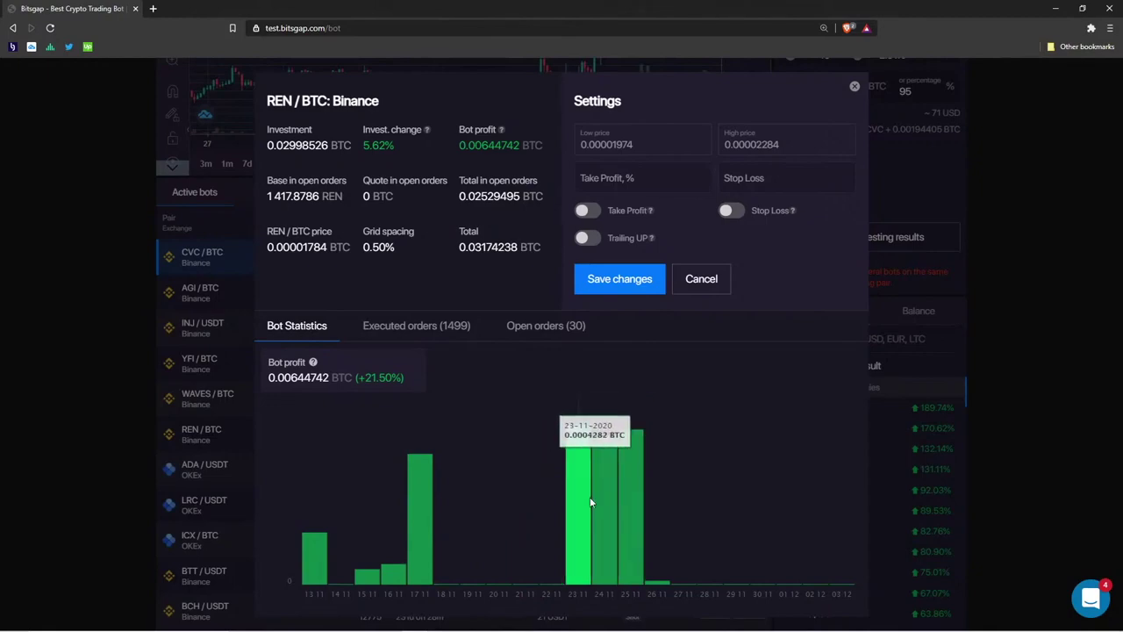
scroll(592, 497, "up", 5)
scroll(526, 444, "up", 1)
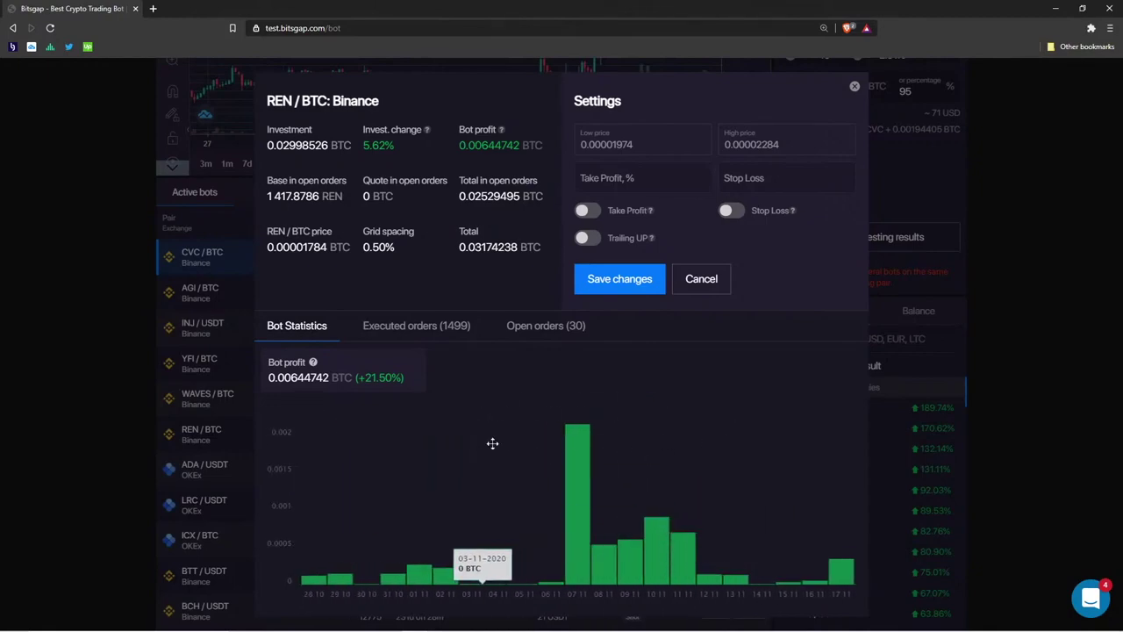
scroll(512, 424, "down", 3)
scroll(430, 414, "up", 1)
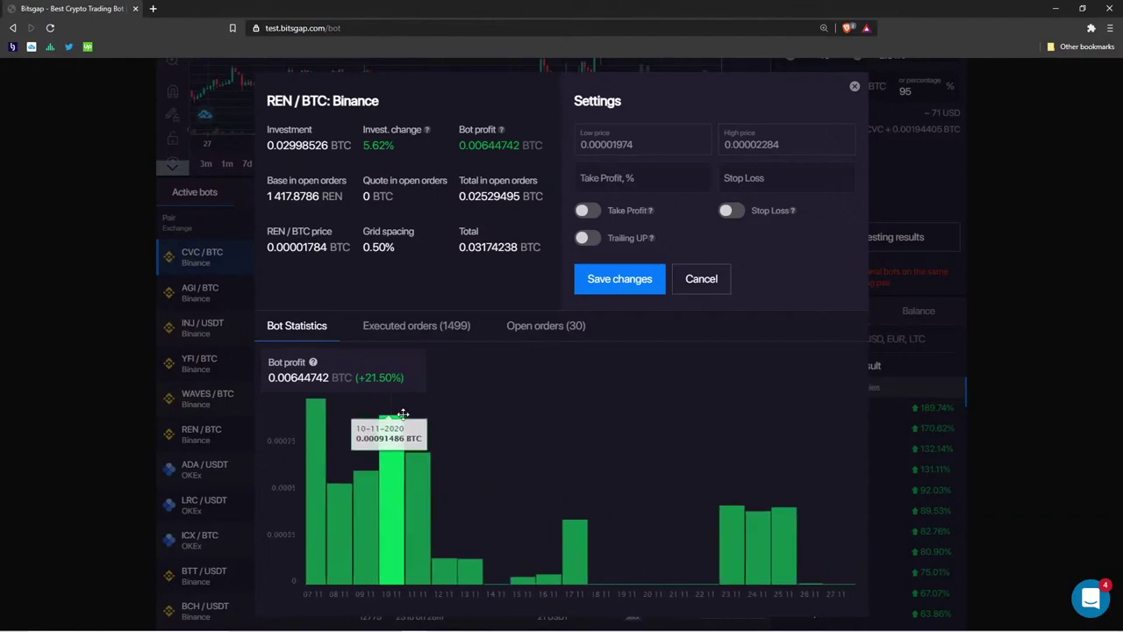
left_click_drag(465, 483, 521, 441)
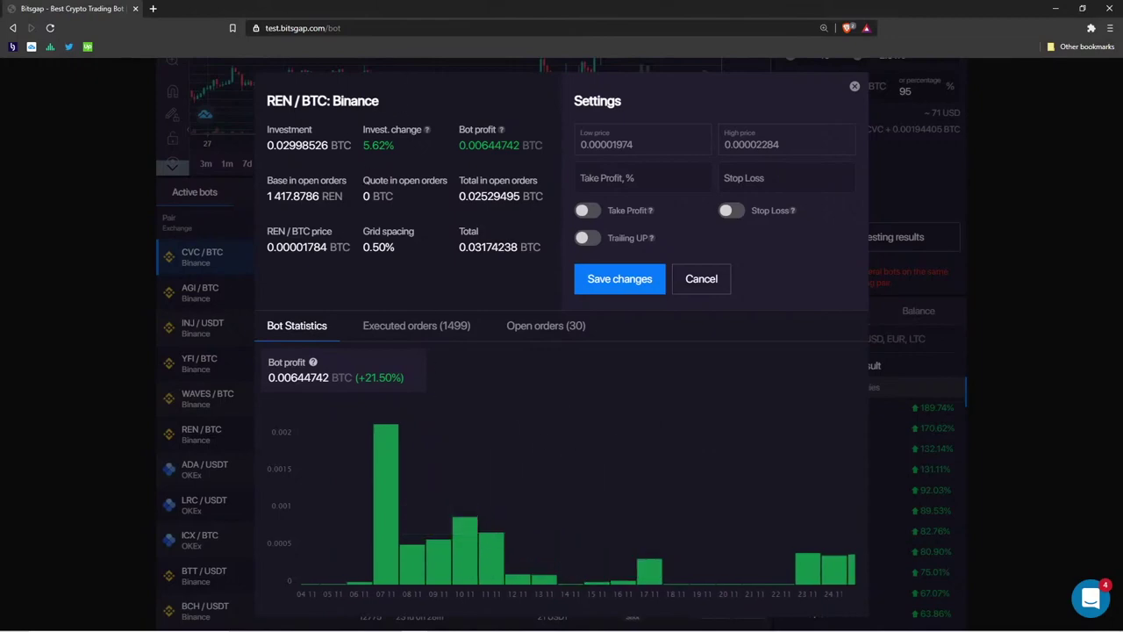
Review the REN/BTC bot's pair, investment, grid spacing and bot profit, and close its details
left_click_drag(266, 101, 327, 101)
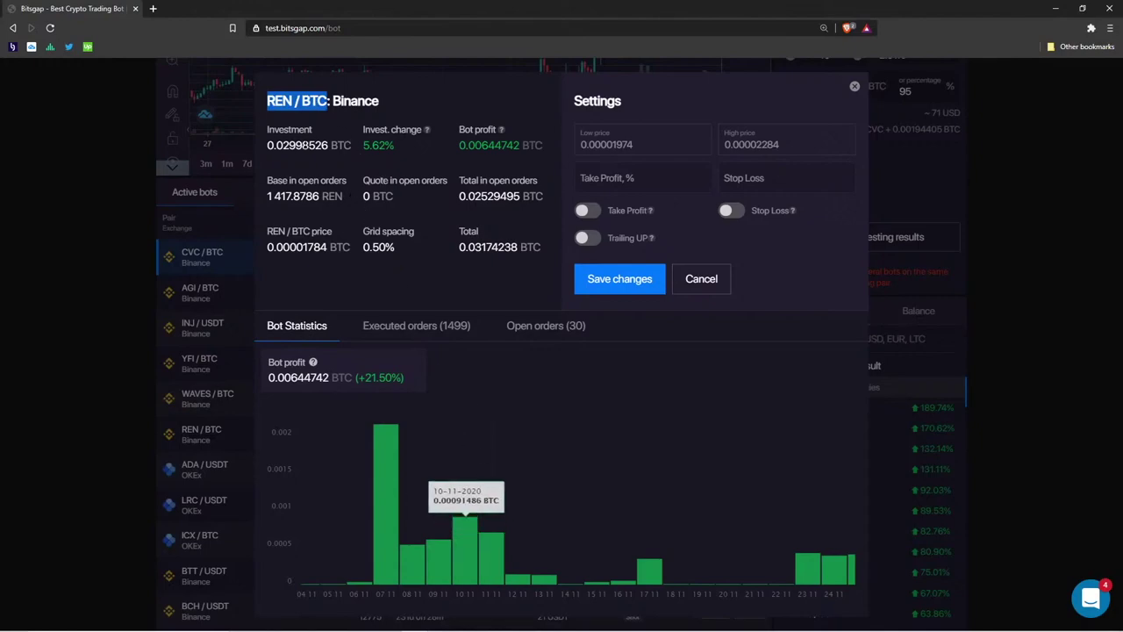
left_click_drag(267, 145, 335, 145)
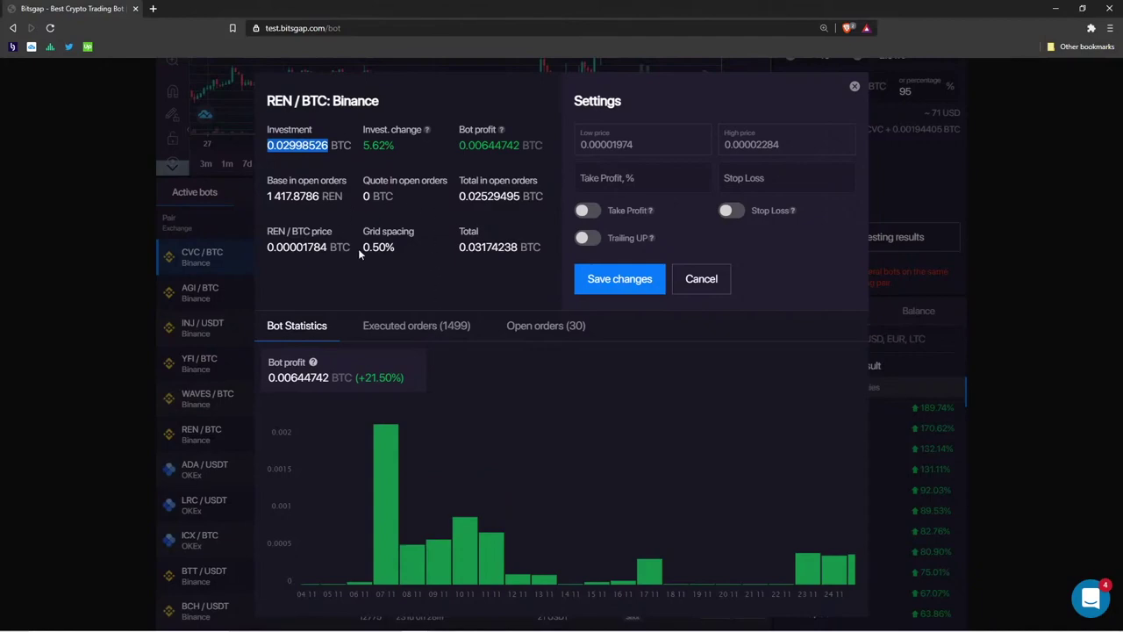
left_click_drag(359, 248, 395, 247)
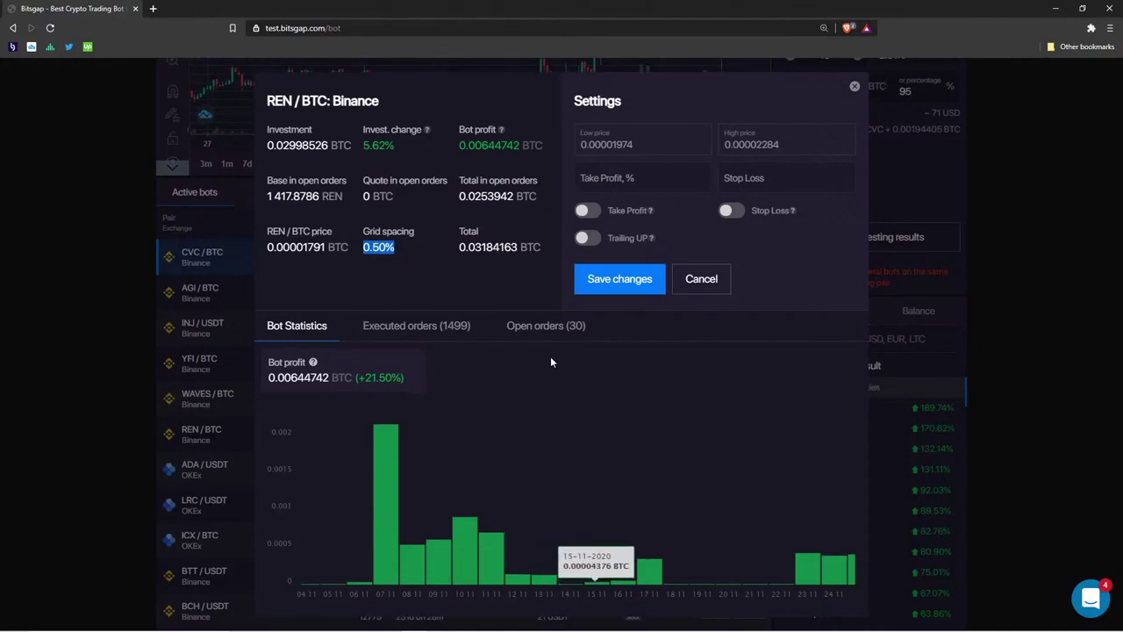
left_click_drag(274, 363, 479, 367)
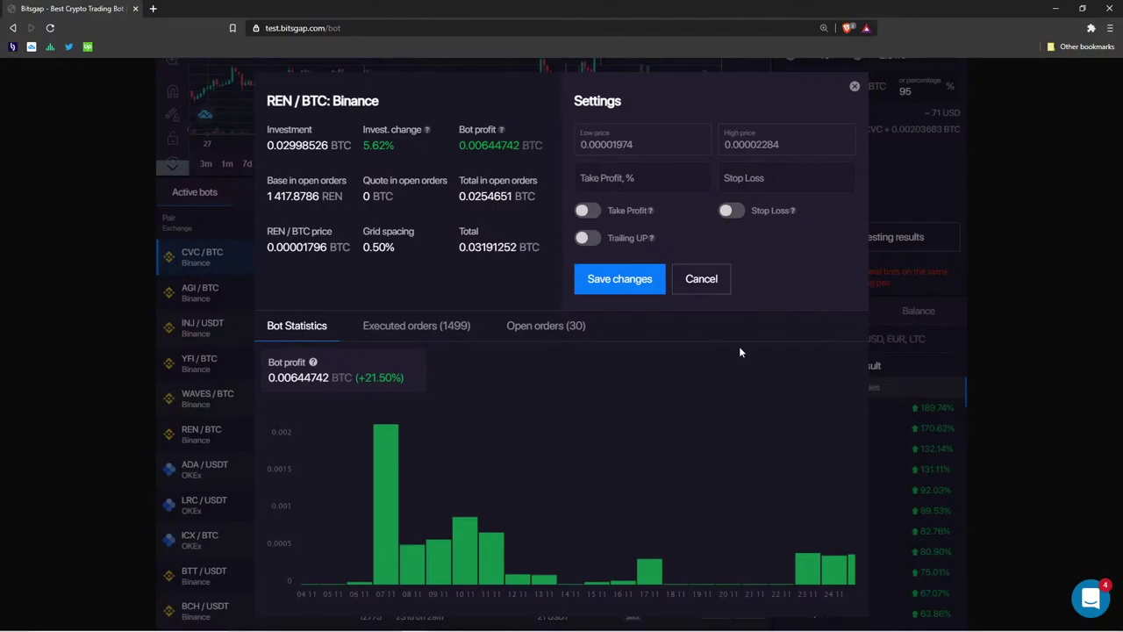
left_click(854, 86)
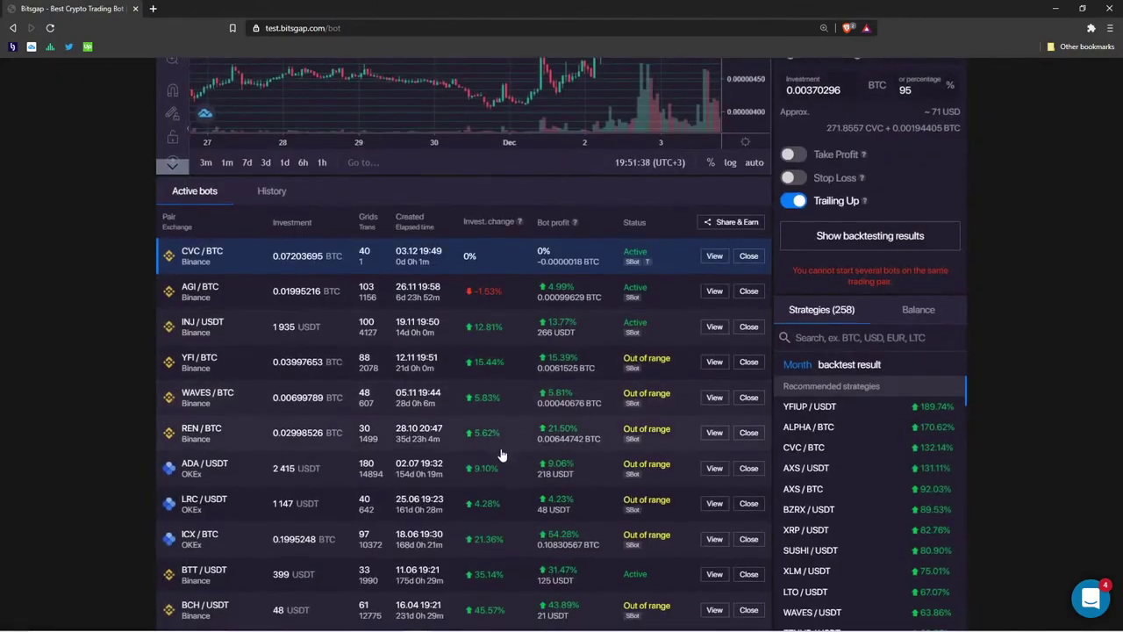
Review the investment change, bot profit and status of the active bots, and examine the new-bot settings
scroll(500, 465, "up", 2)
scroll(498, 469, "down", 2)
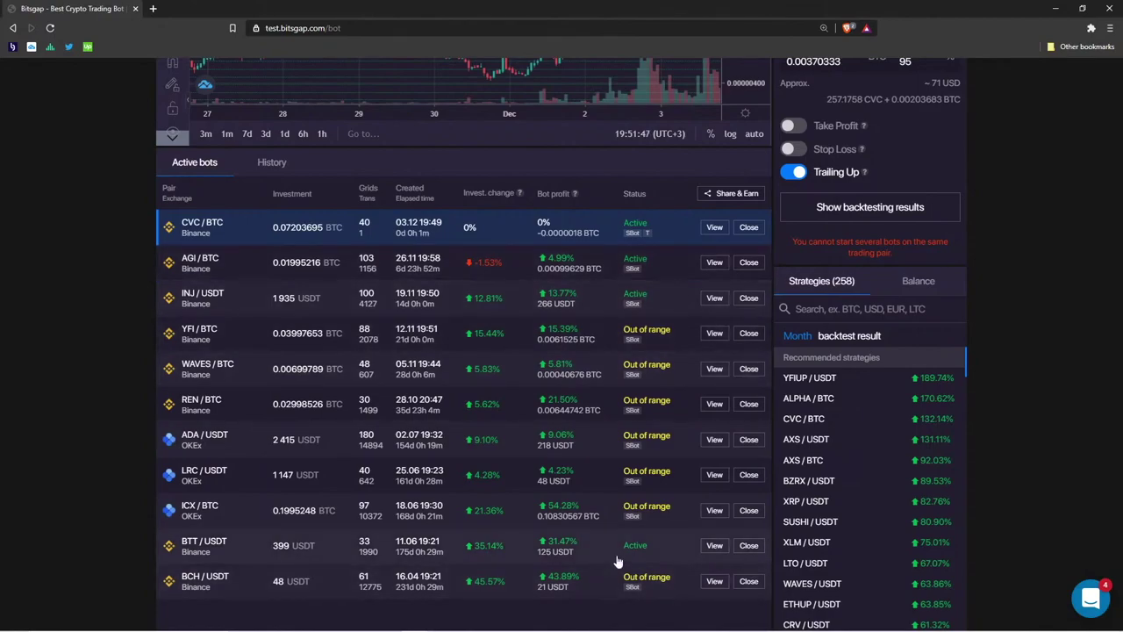
scroll(656, 446, "down", 2)
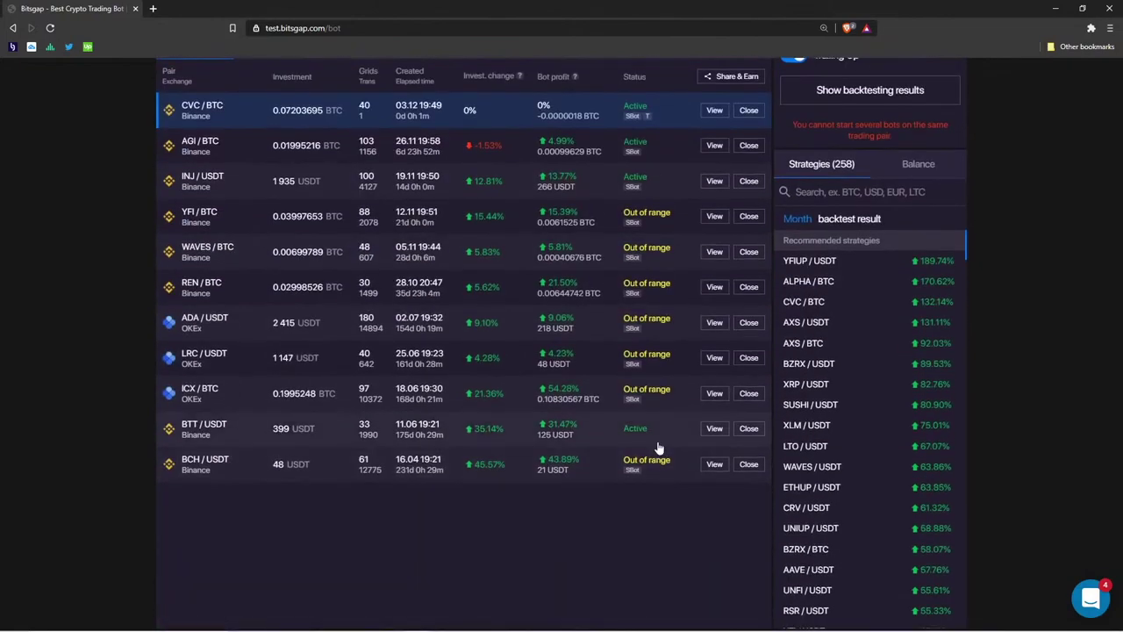
scroll(658, 446, "up", 4)
scroll(587, 265, "up", 2)
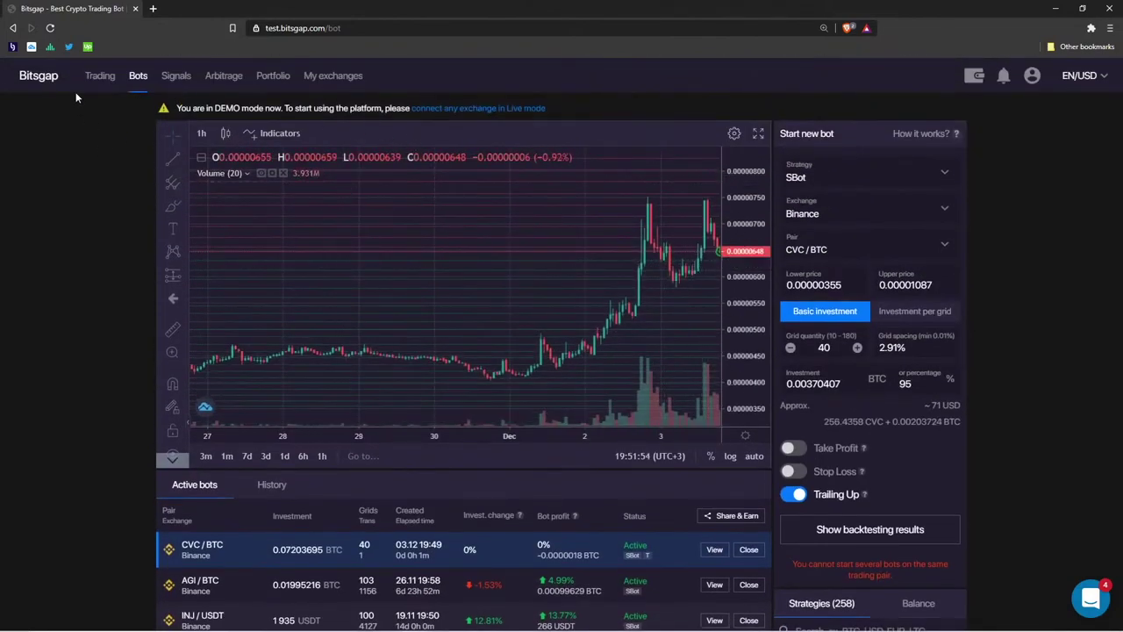
scroll(561, 597, "down", 2)
scroll(667, 377, "down", 3)
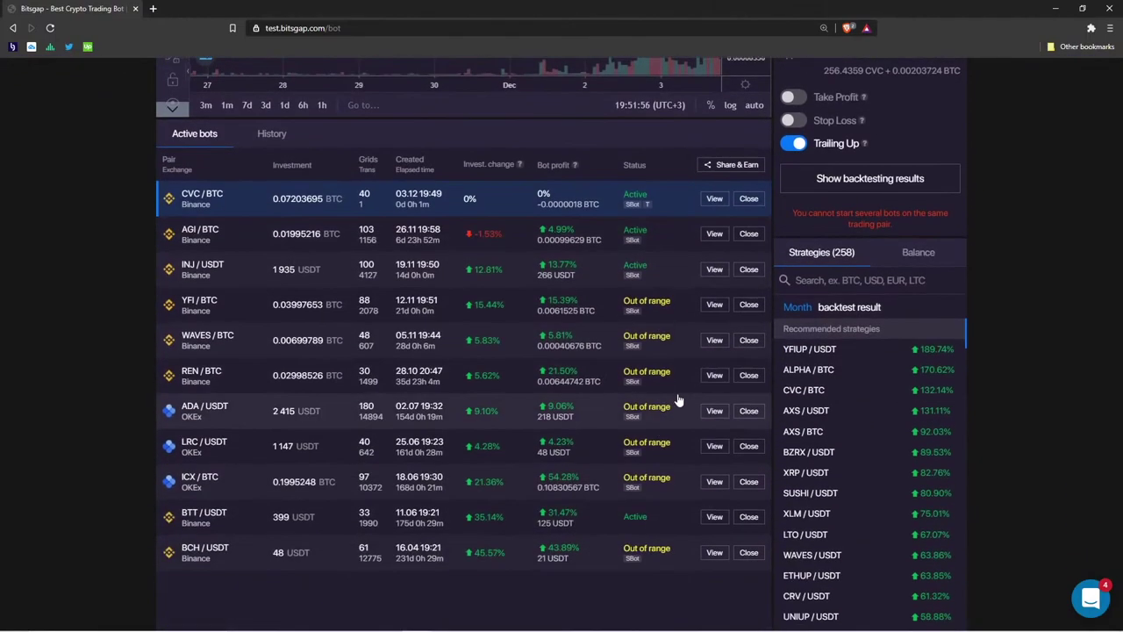
scroll(656, 418, "up", 5)
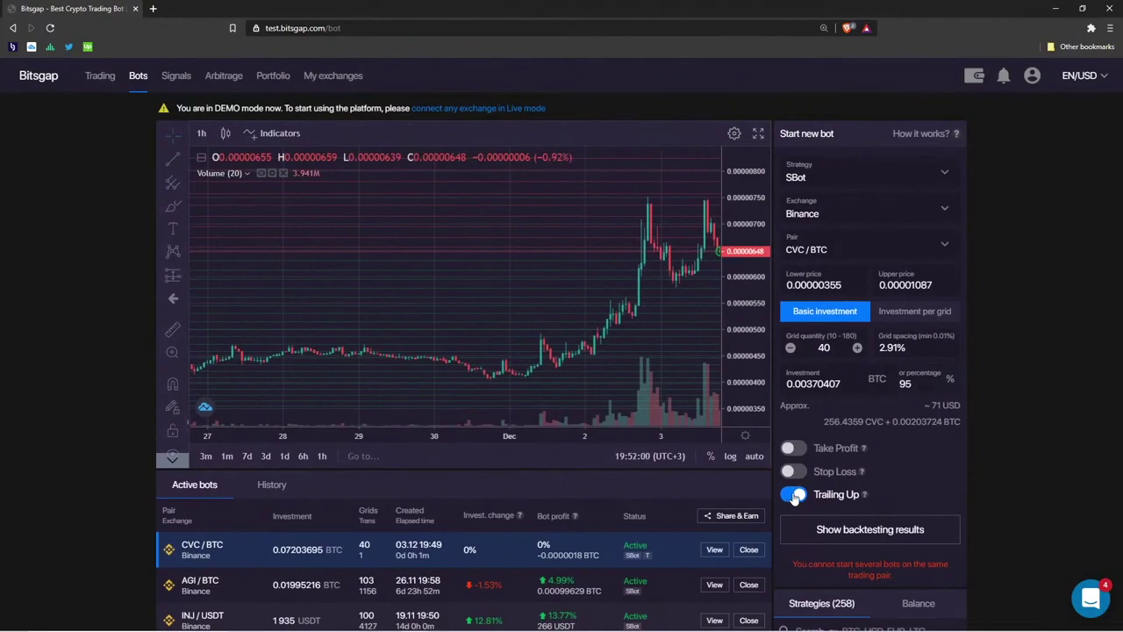
Switch to the PowerPoint presentation, advance past the SBot VS Classic and trades-per-day slides, and exit the slide show
key("alt+Tab")
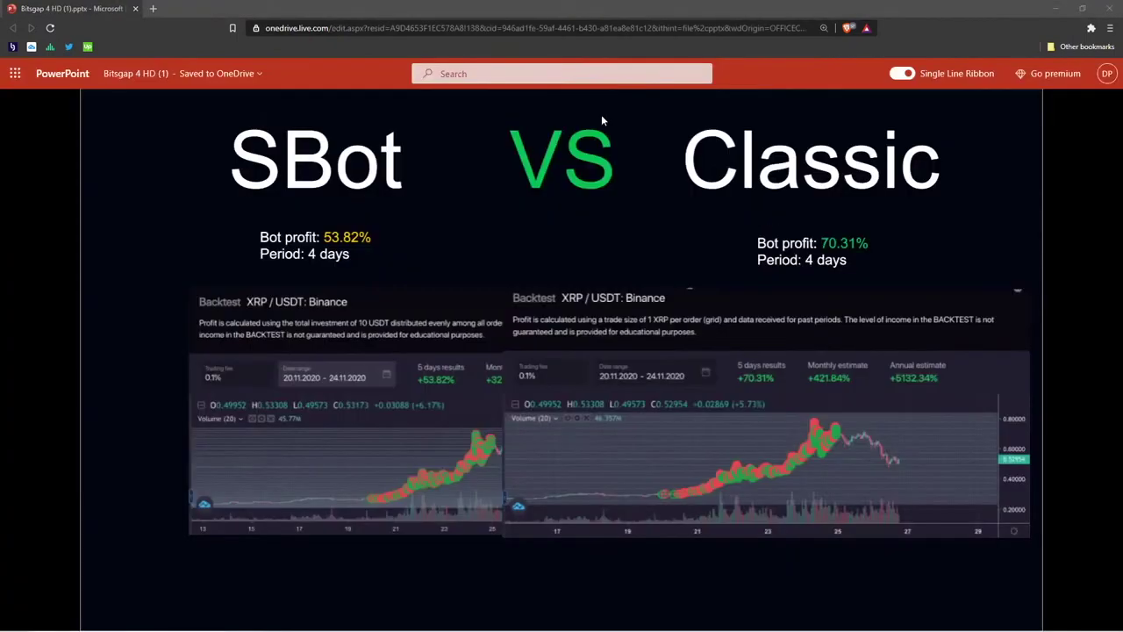
left_click(511, 130)
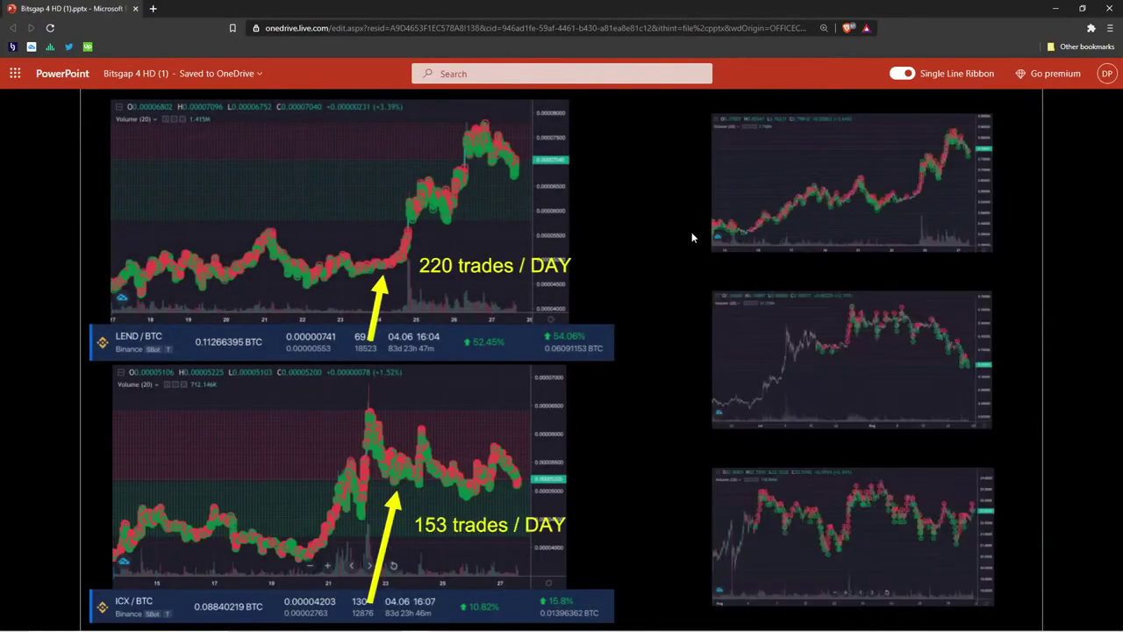
left_click(691, 232)
key("Escape")
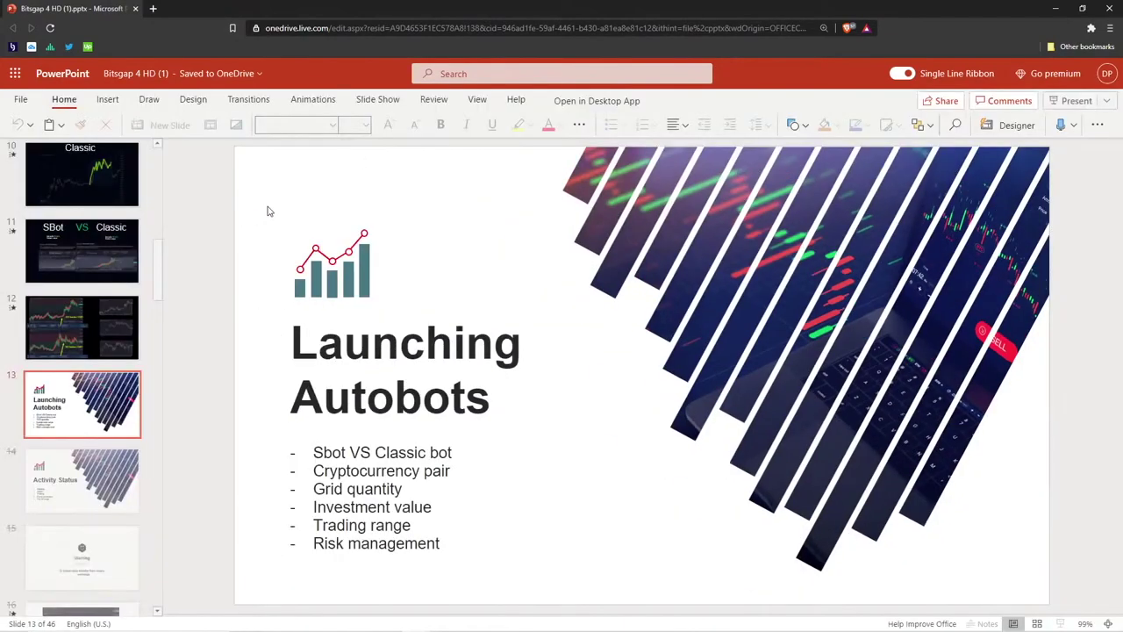
Browse the slide thumbnails and open slide 45, showing the BCH/USDT bot compared with holding
scroll(157, 309, "down", 2)
left_click_drag(157, 309, 166, 550)
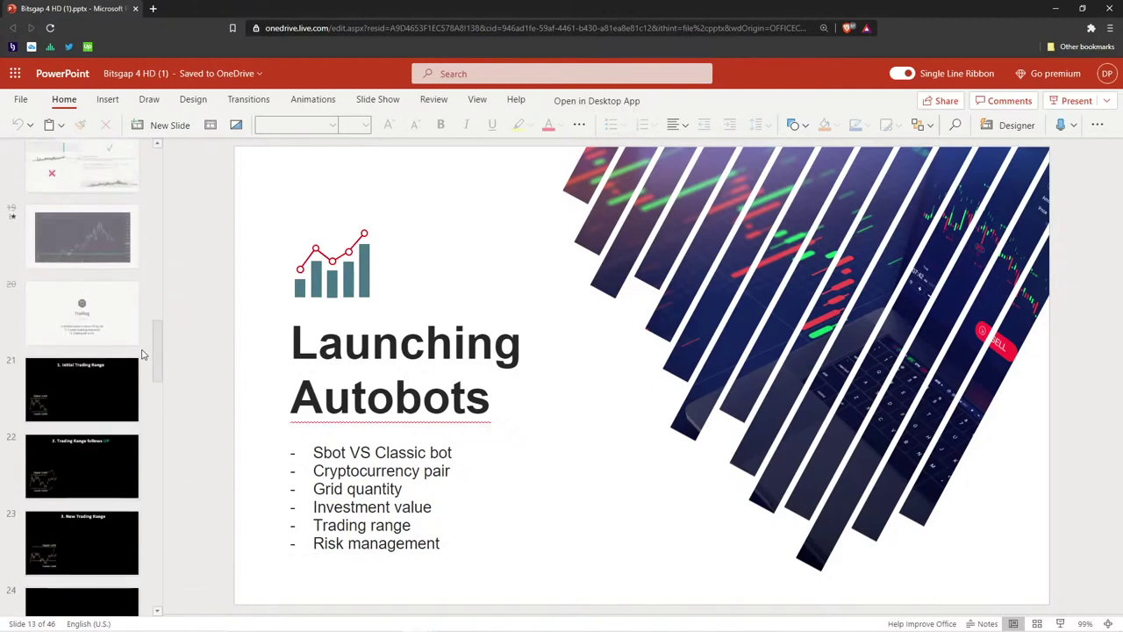
scroll(139, 484, "down", 6)
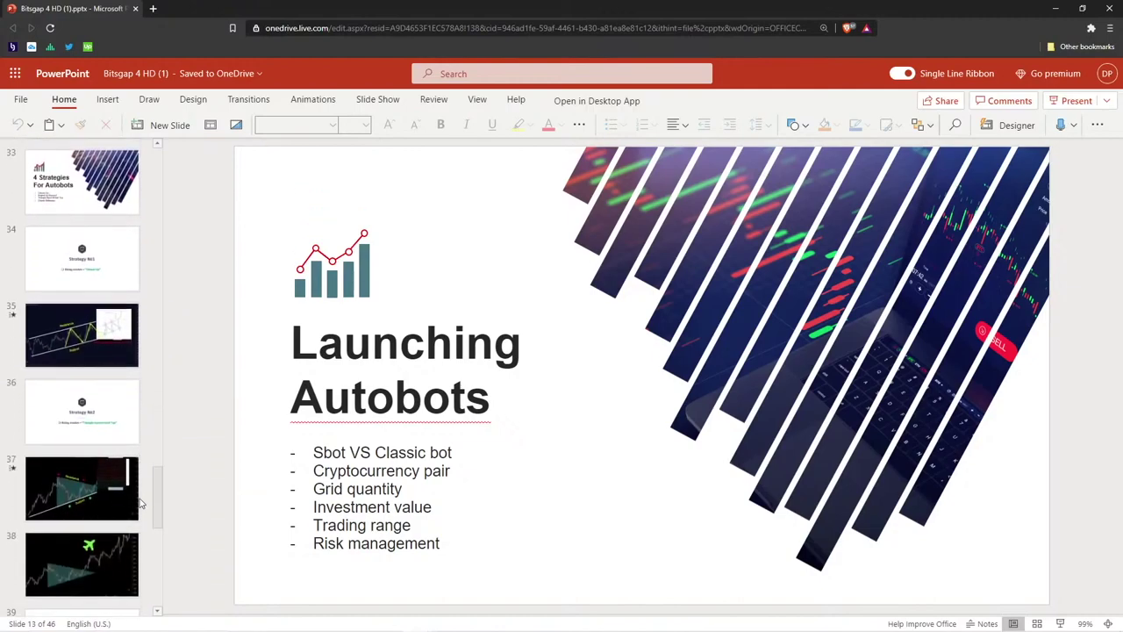
scroll(139, 550, "down", 3)
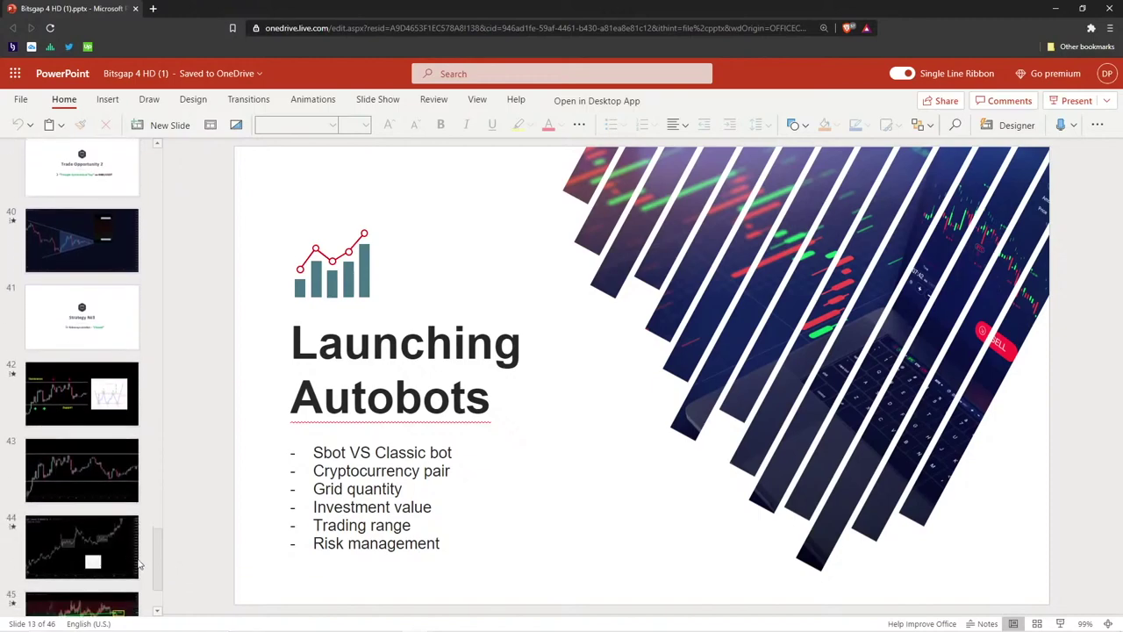
left_click(119, 509)
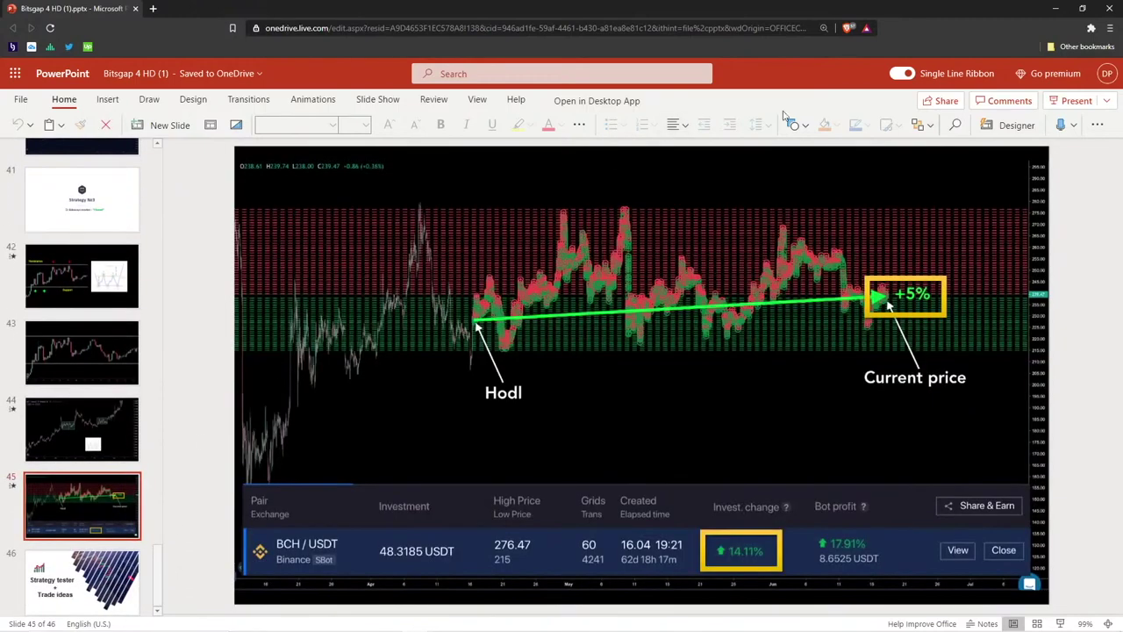
Try to present slide 45, exit the full-screen show, and reselect slide 45
left_click(1069, 100)
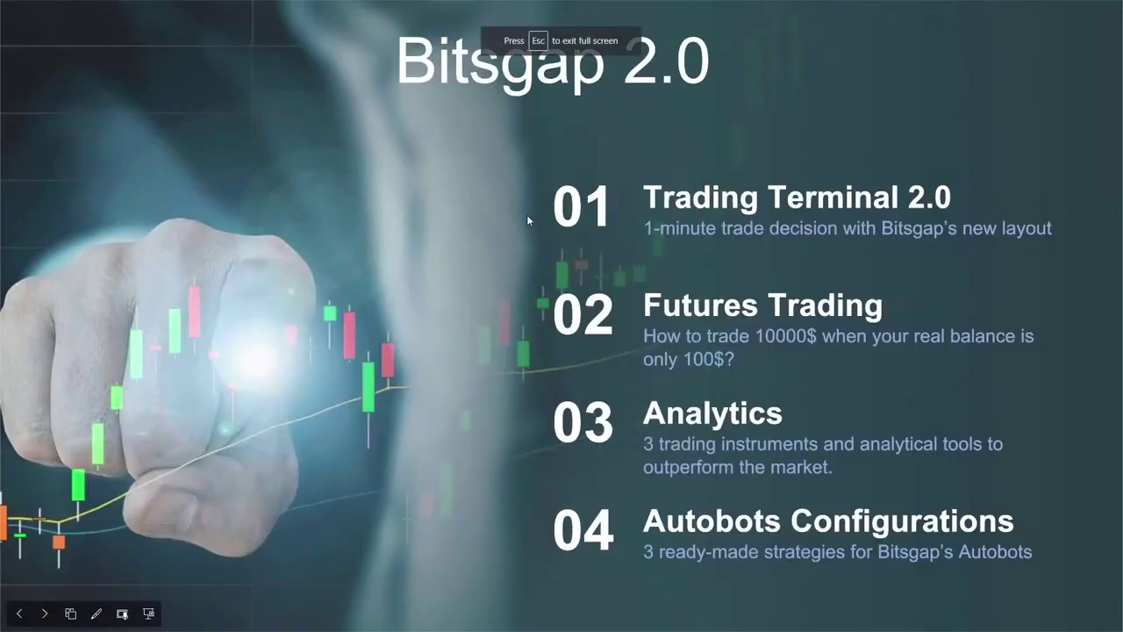
key("Escape")
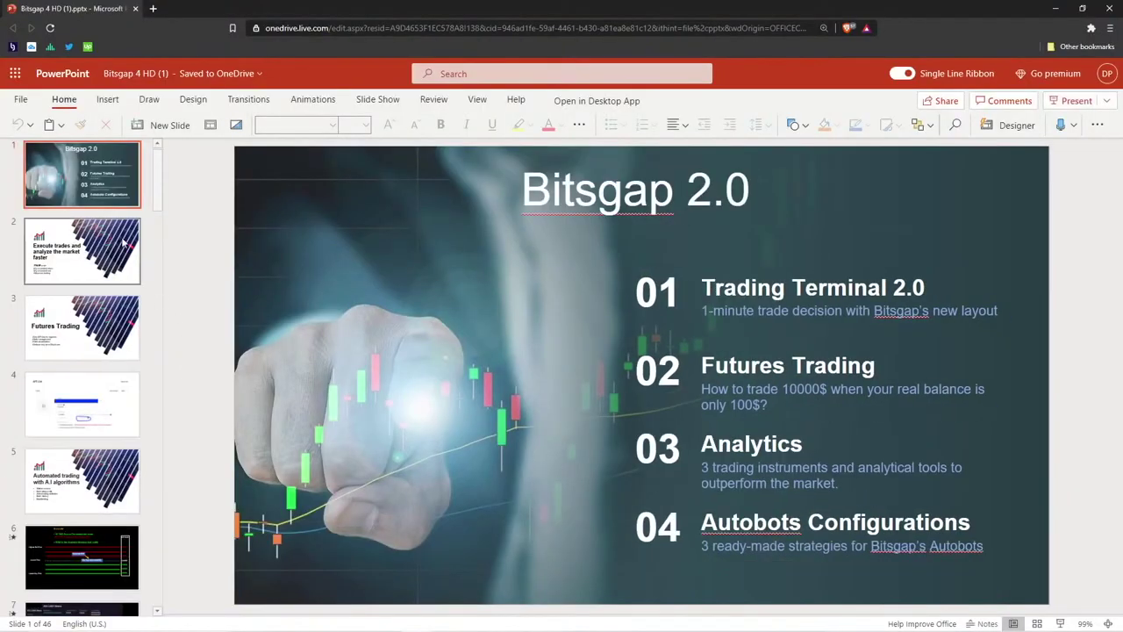
scroll(173, 582, "down", 15)
left_click(82, 506)
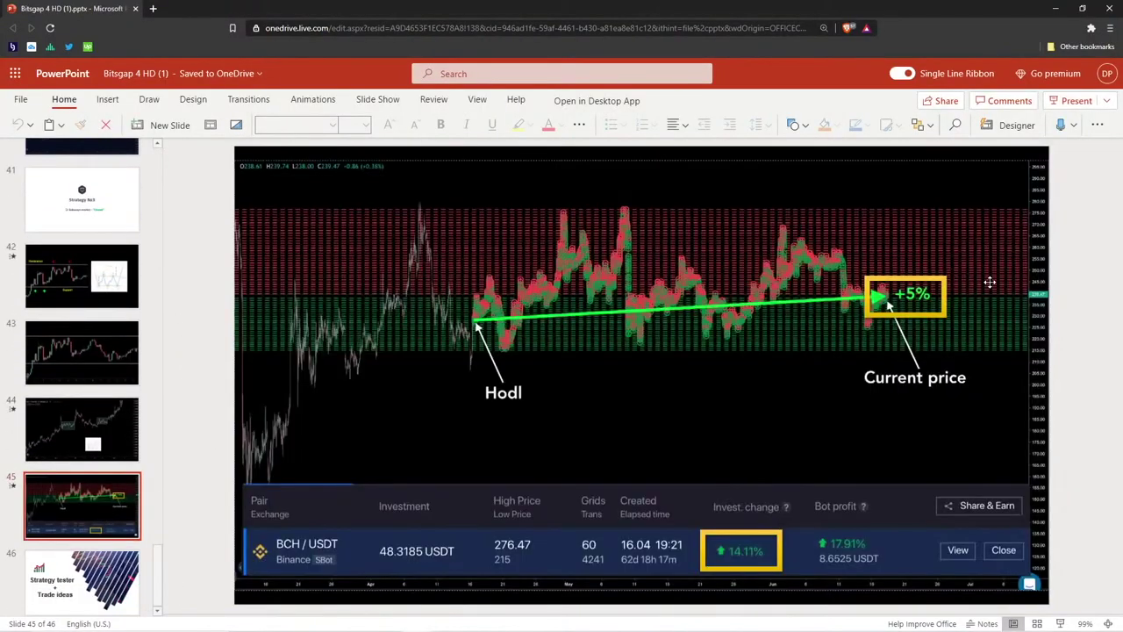
Try to start the slide show from the current slide, exit it, and return to slide 45
left_click(1108, 101)
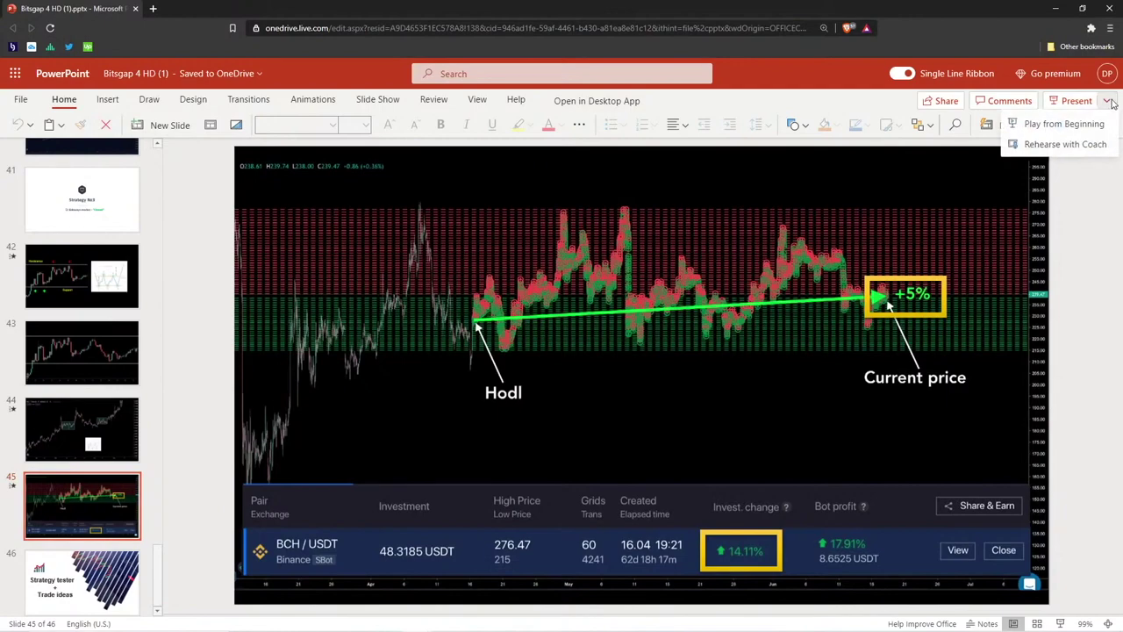
left_click(372, 101)
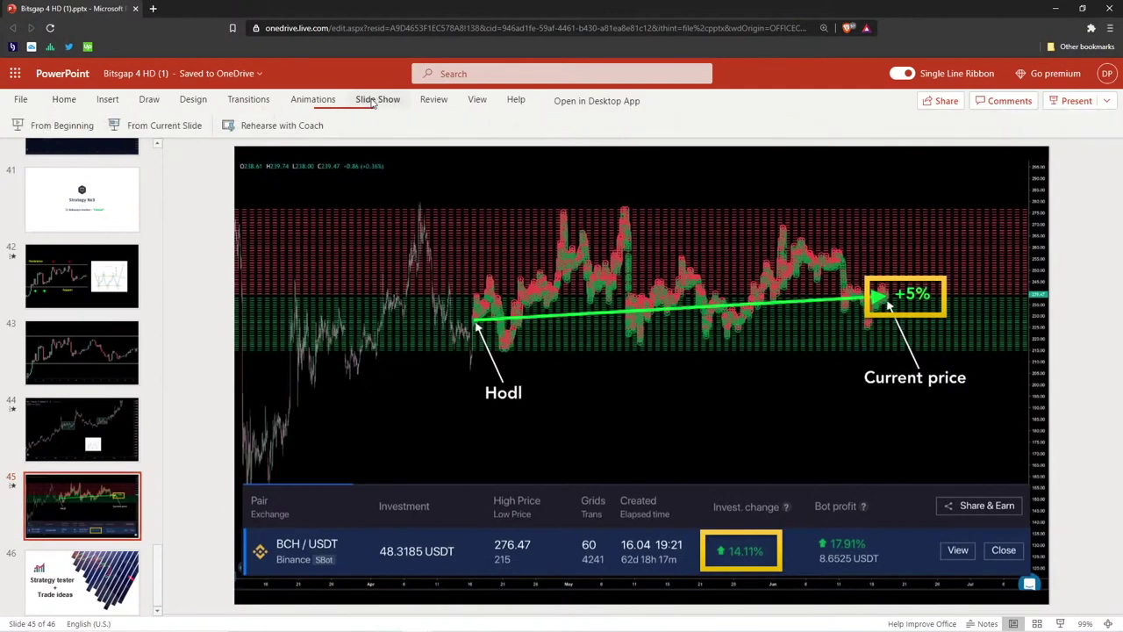
left_click(154, 125)
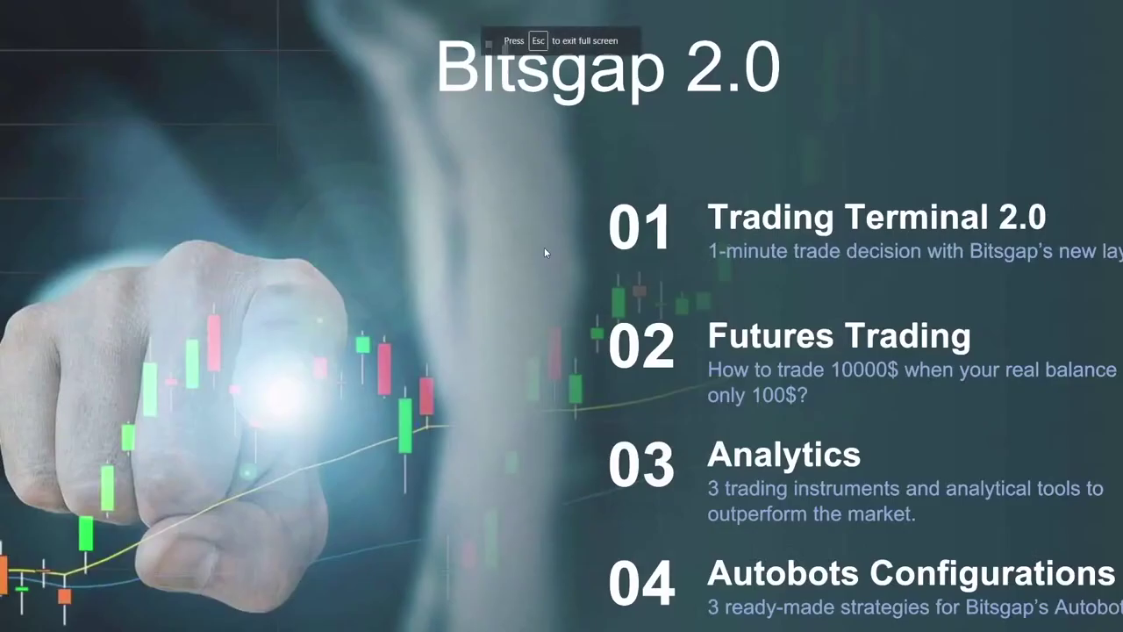
key("Escape")
scroll(143, 204, "down", 4)
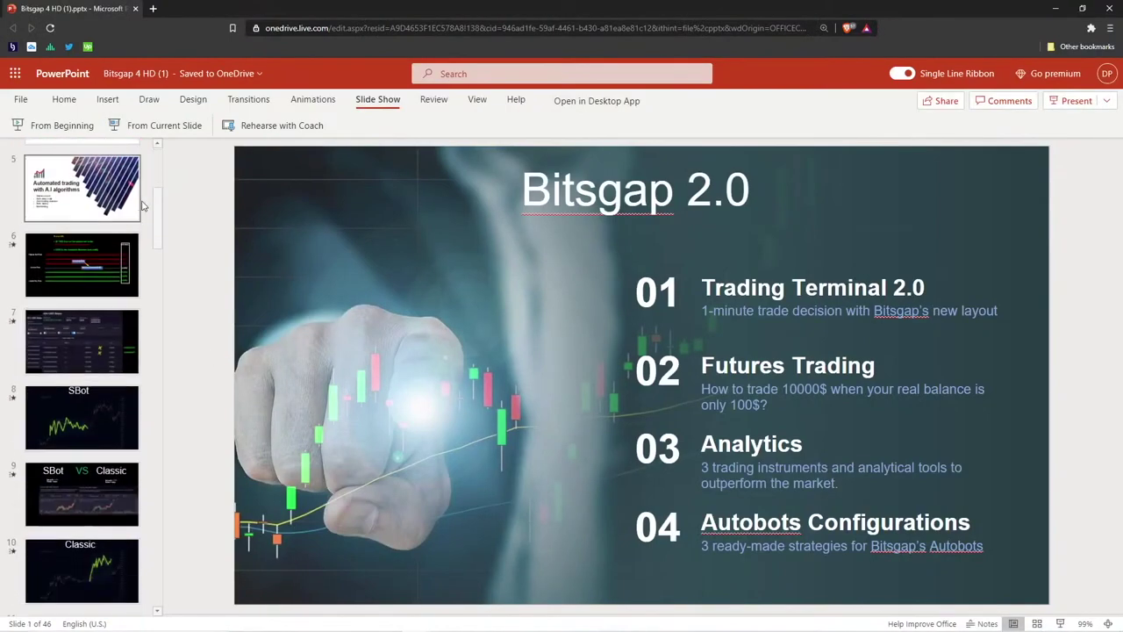
scroll(143, 205, "down", 20)
left_click(81, 506)
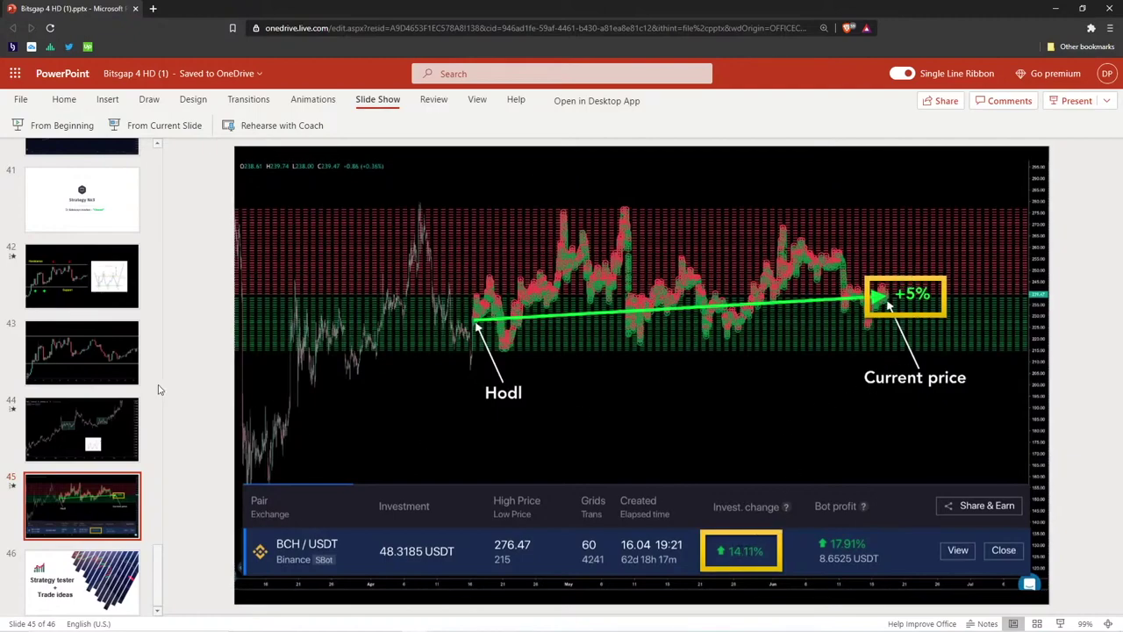
Browse the slide thumbnails near slide 45 and go back to those of slides 26 to 31
scroll(102, 379, "up", 2)
scroll(101, 379, "down", 2)
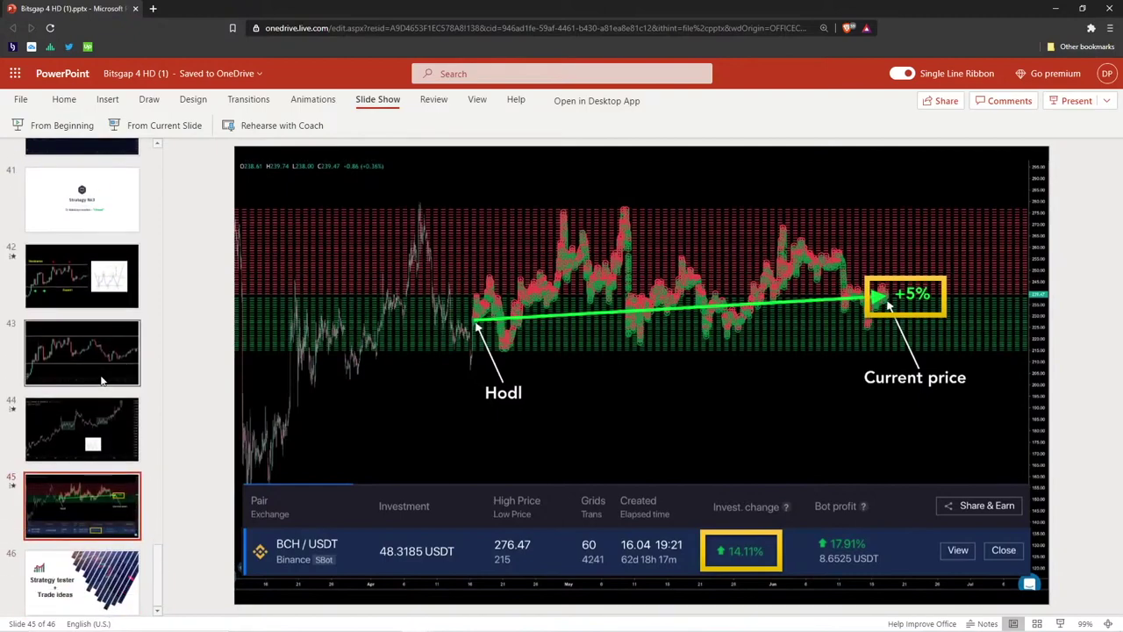
scroll(102, 379, "up", 2)
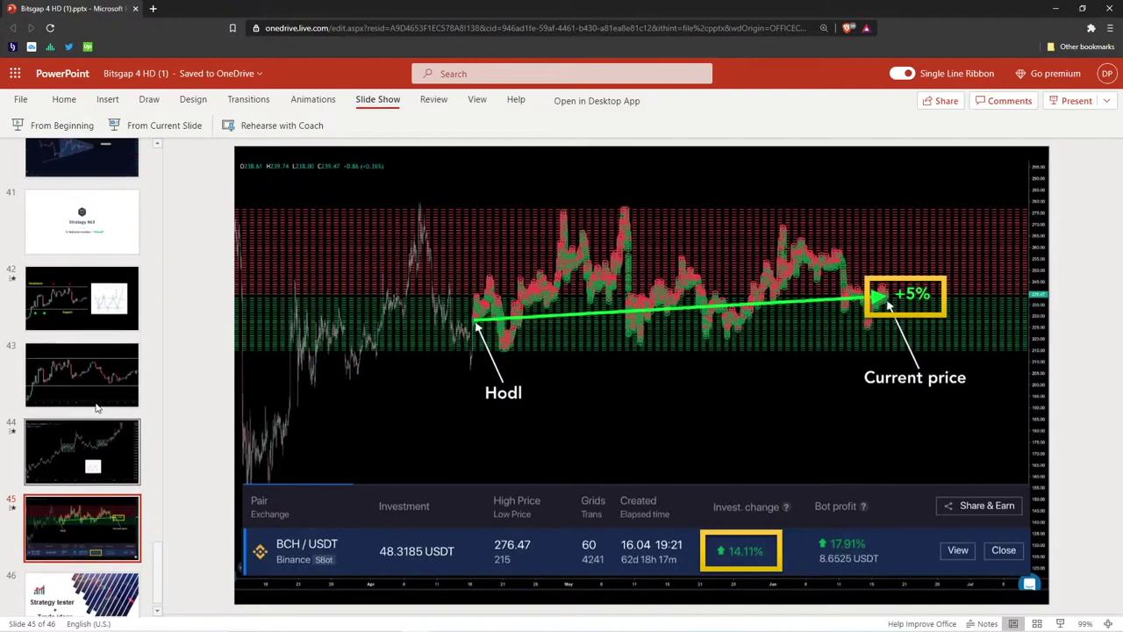
left_click_drag(159, 546, 161, 405)
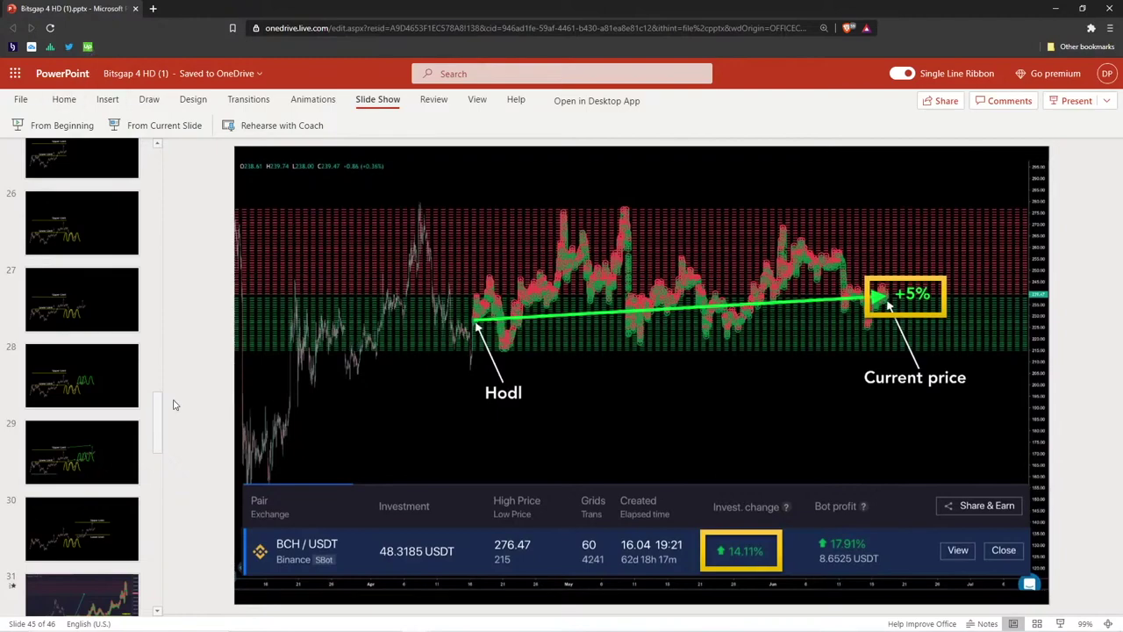
Switch back to Bitsgap, examine the CVC/BTC grid range on the chart, and highlight the grid spacing value
key("alt+Tab")
left_click(498, 349)
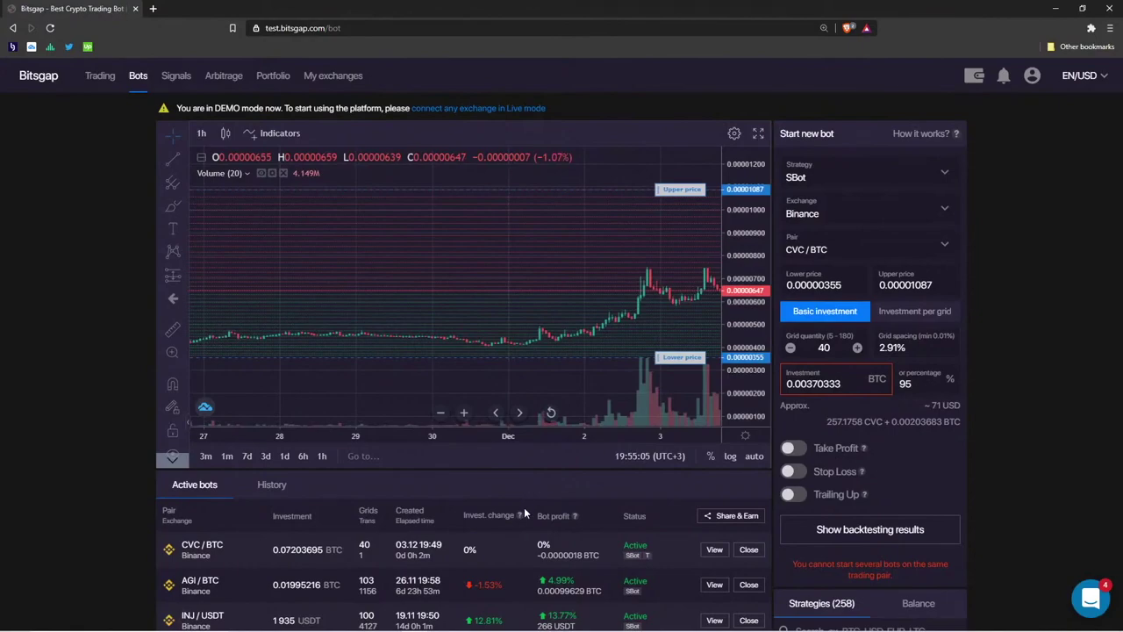
left_click_drag(500, 371, 423, 368)
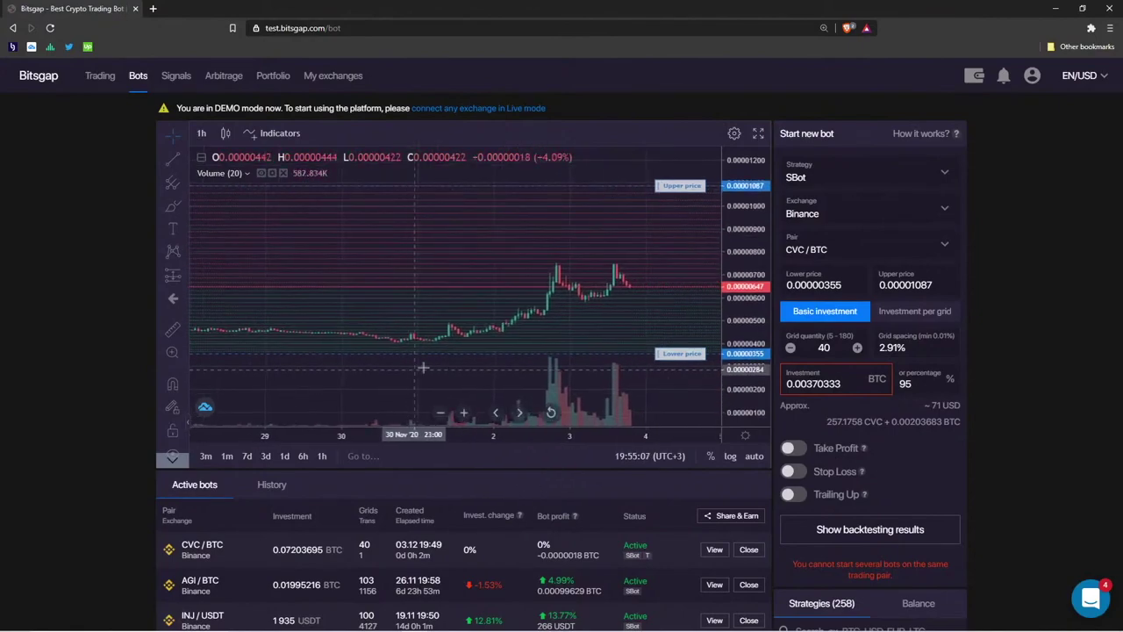
left_click_drag(620, 259, 551, 258)
left_click_drag(923, 348, 893, 350)
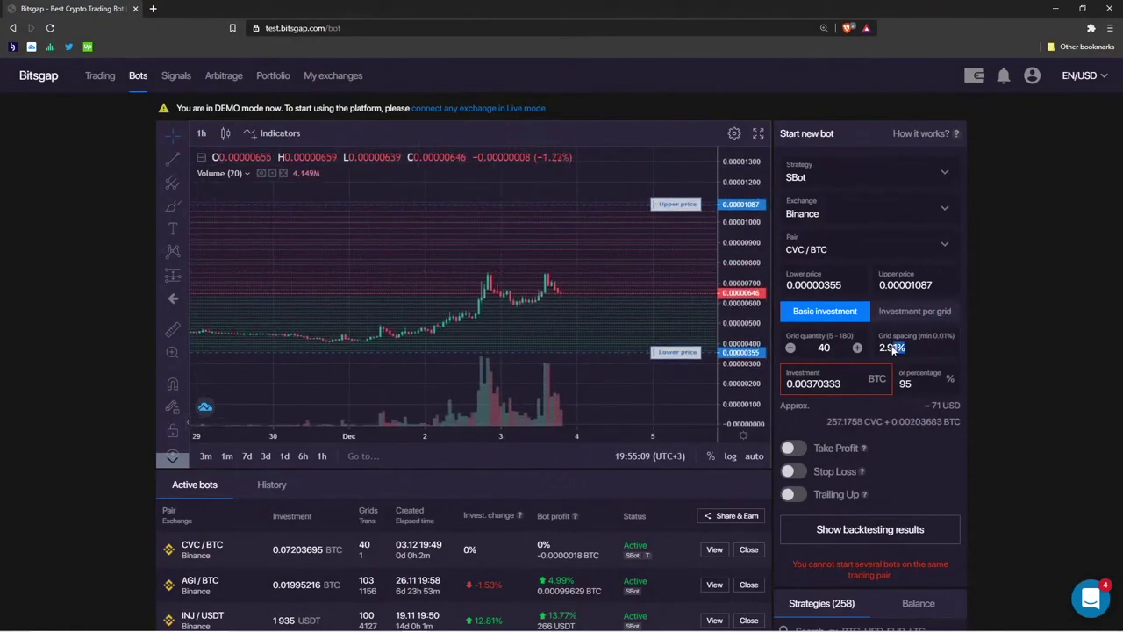
Highlight the CVC/BTC grid spacing value and compare it with the bot's profit in the list of active bots
type("5")
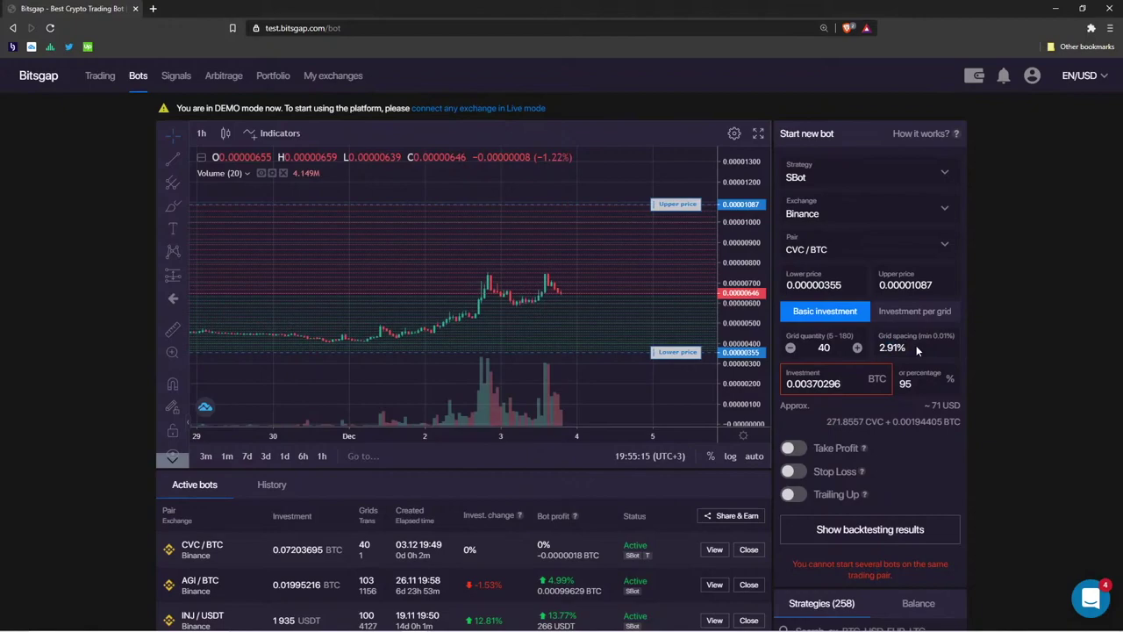
left_click_drag(914, 347, 884, 351)
left_click(881, 350)
left_click_drag(909, 347, 880, 348)
double_click(905, 346)
scroll(553, 434, "down", 2)
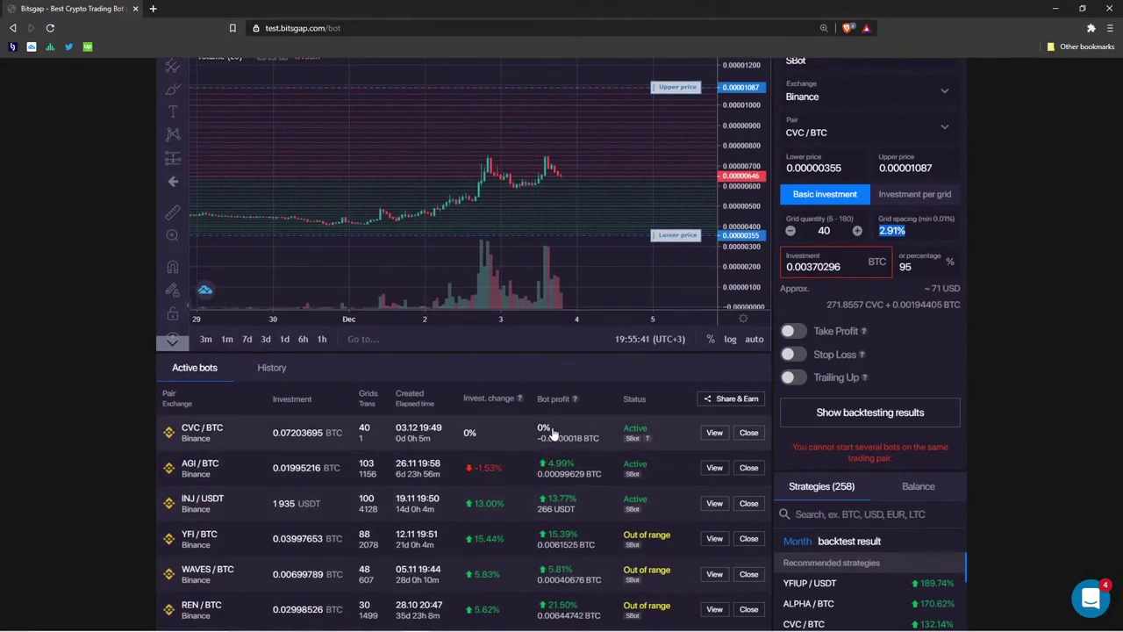
scroll(546, 430, "up", 2)
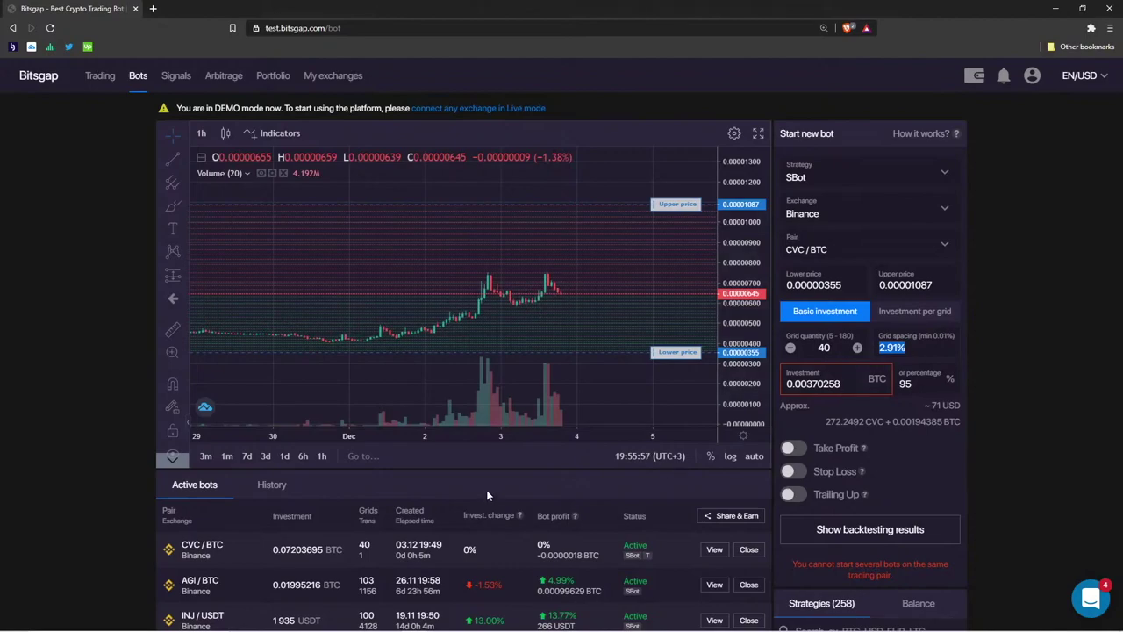
Review the executed orders of the YFI/BTC bot with their fees and profits, and close its details
scroll(486, 490, "down", 1)
scroll(579, 420, "down", 2)
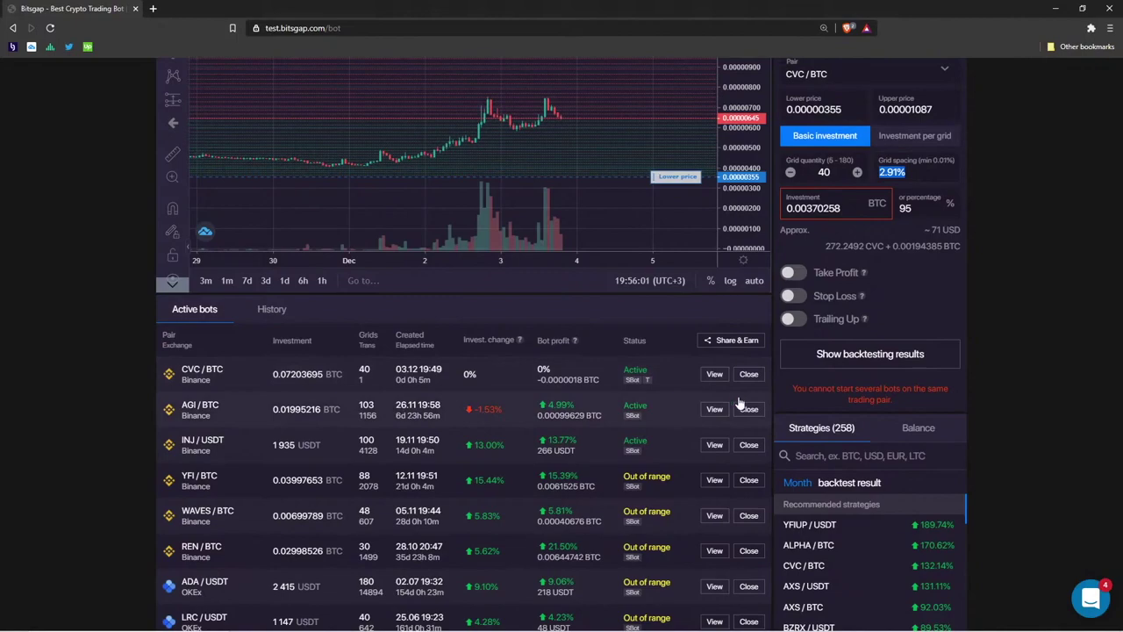
left_click(714, 480)
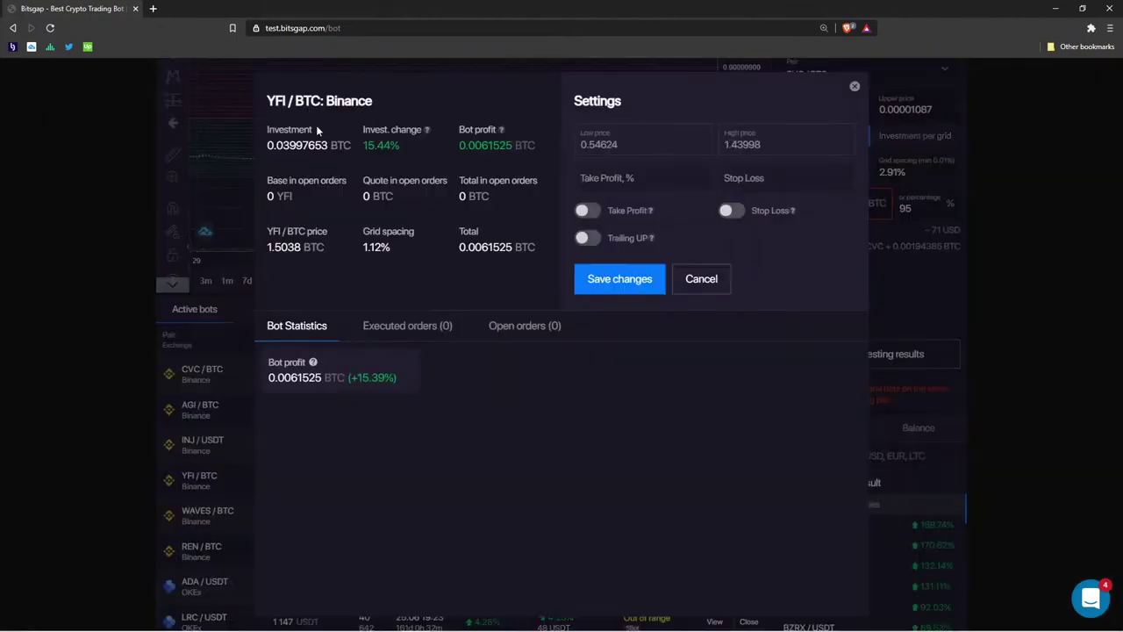
left_click(403, 328)
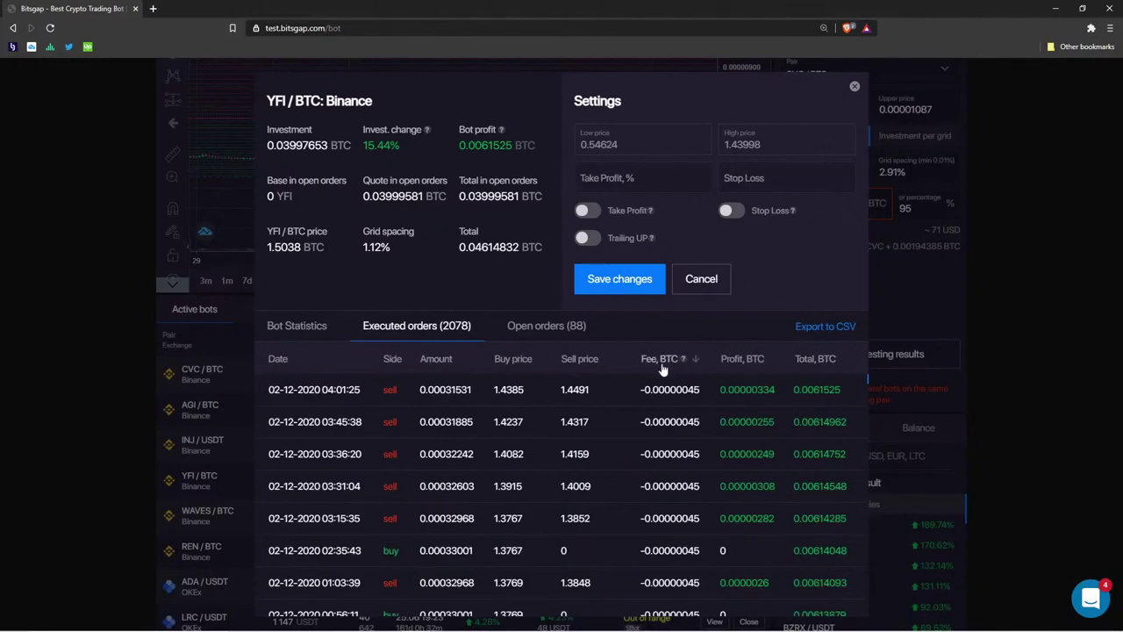
scroll(675, 410, "down", 5)
scroll(670, 435, "up", 5)
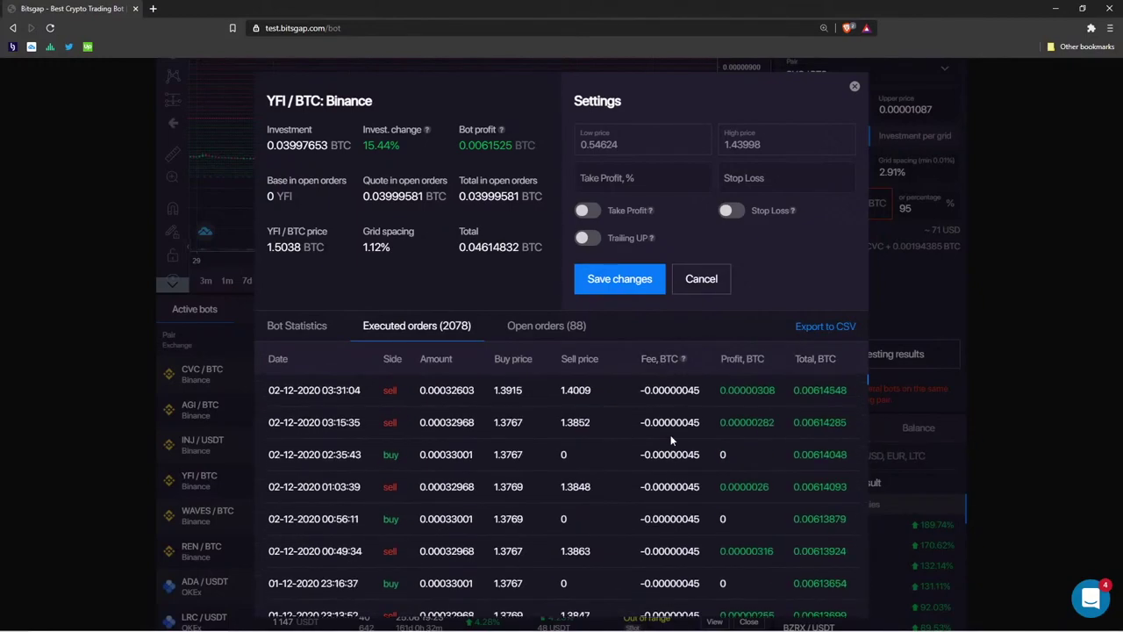
left_click(855, 86)
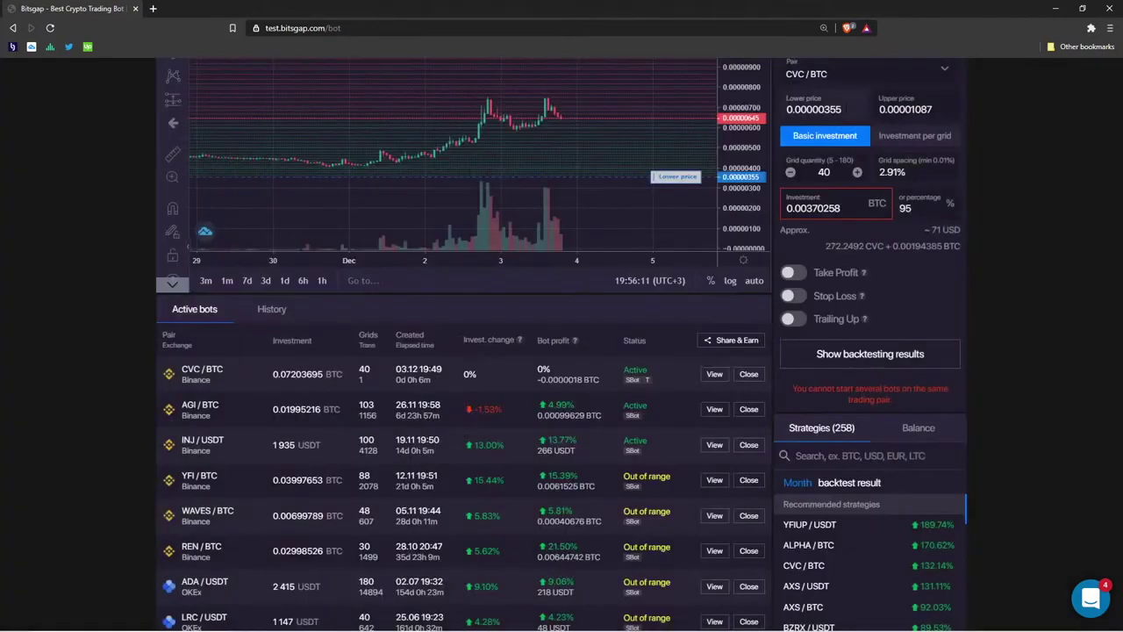
Examine the ADA/USDT bot's grid spacing and the ICX/BTC bot's profit in their details, closing each one
scroll(485, 401, "down", 2)
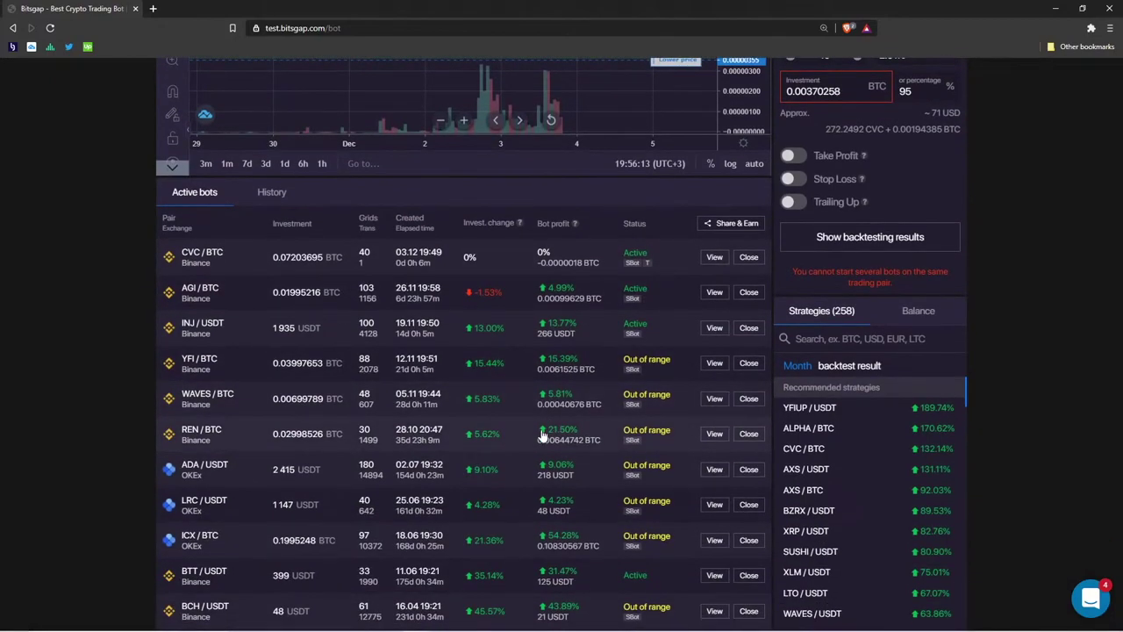
scroll(539, 430, "down", 2)
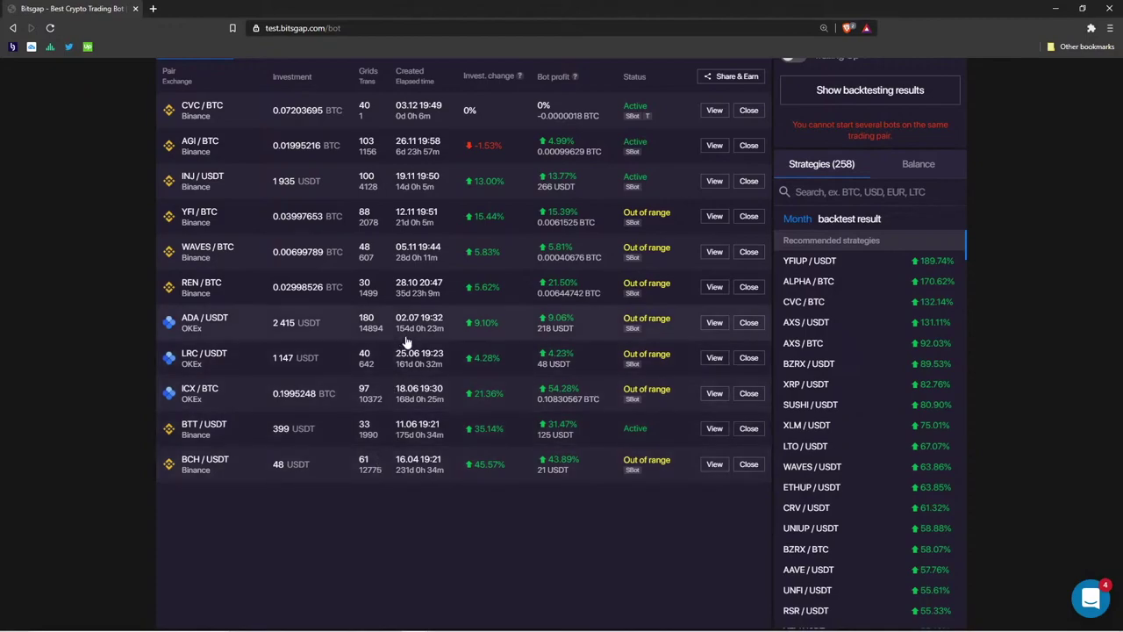
left_click(714, 323)
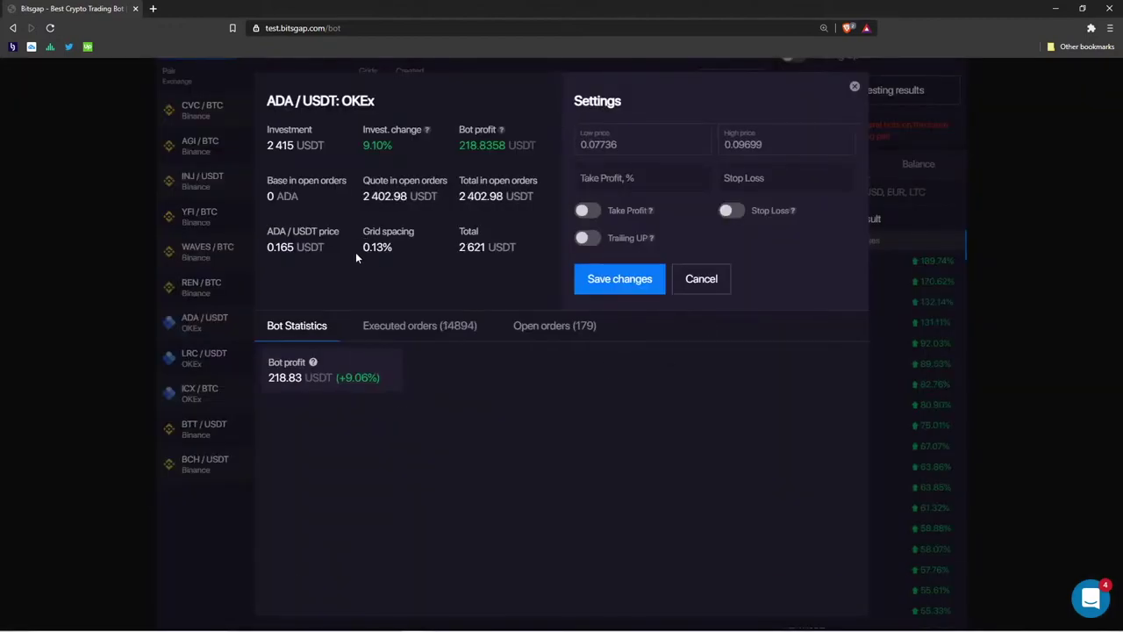
left_click_drag(362, 247, 397, 251)
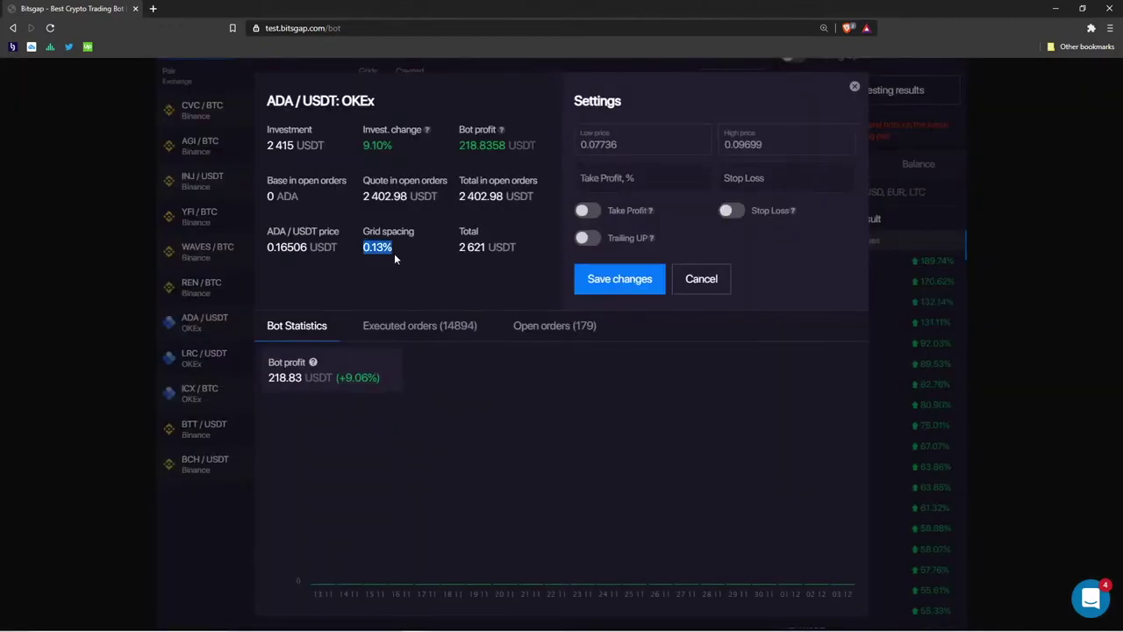
left_click(855, 86)
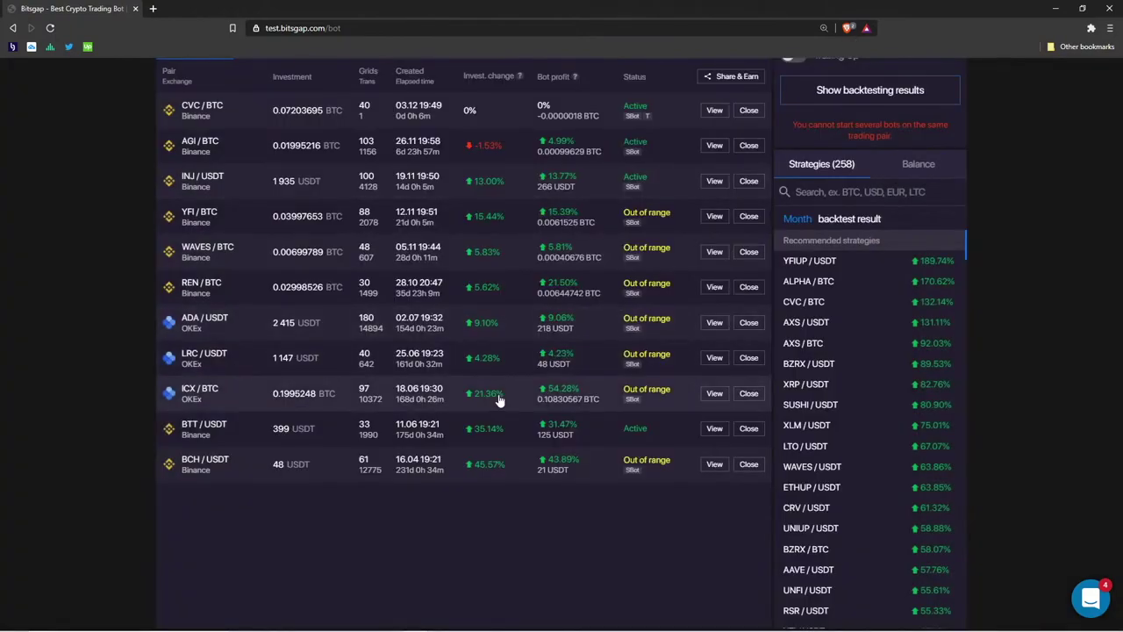
left_click(714, 393)
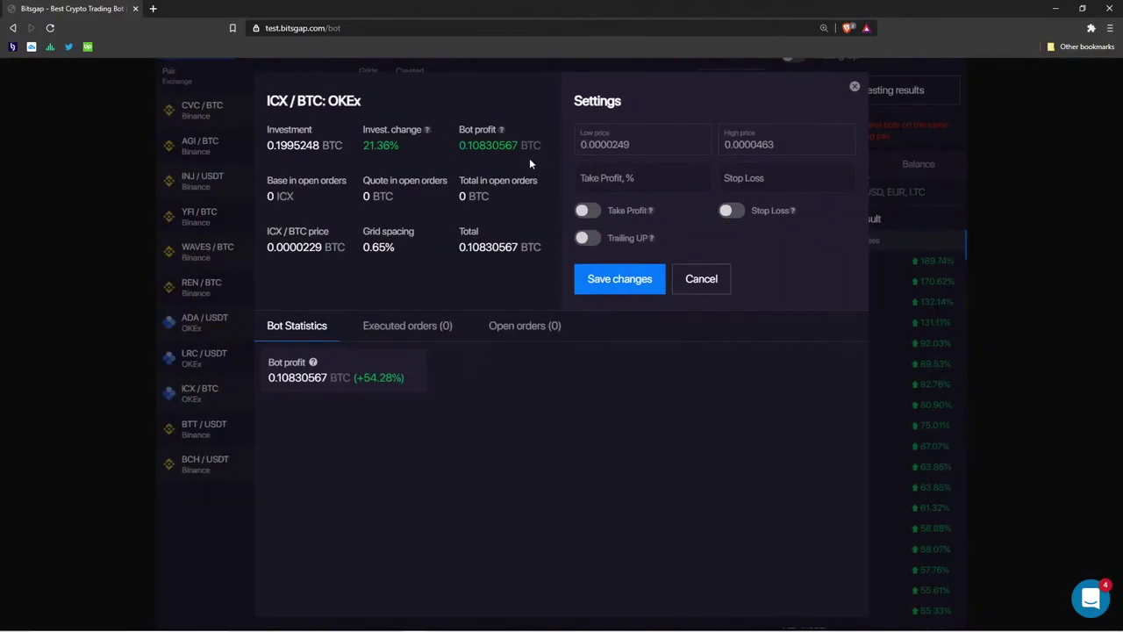
left_click(854, 86)
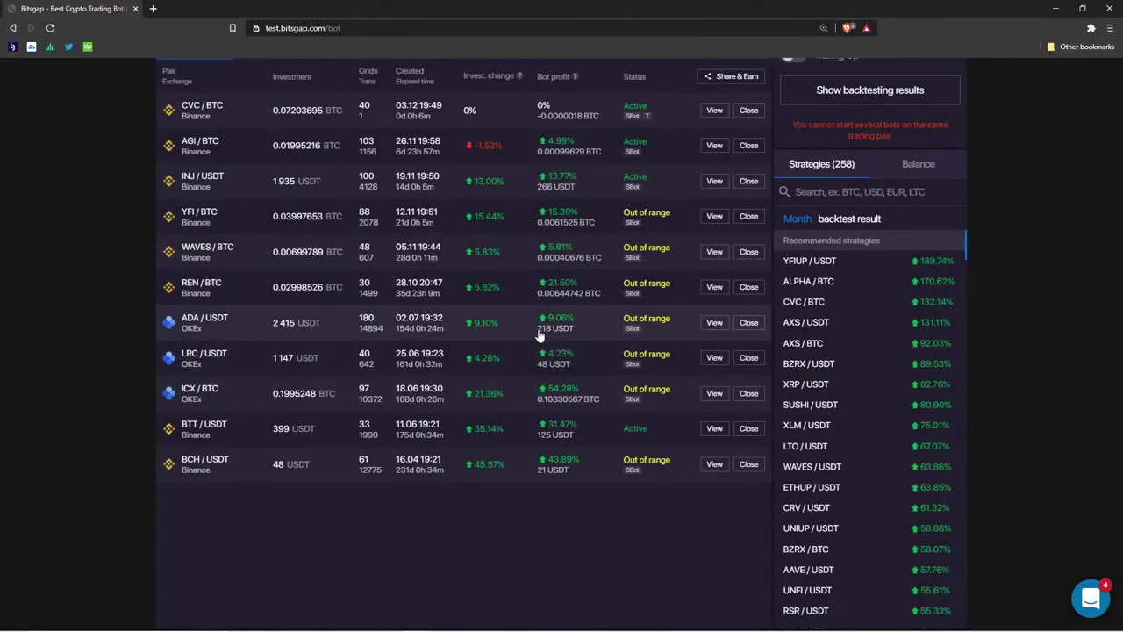
Select the ADA/USDT bot, review its executed orders, and return to the list of active bots
left_click_drag(502, 323, 474, 323)
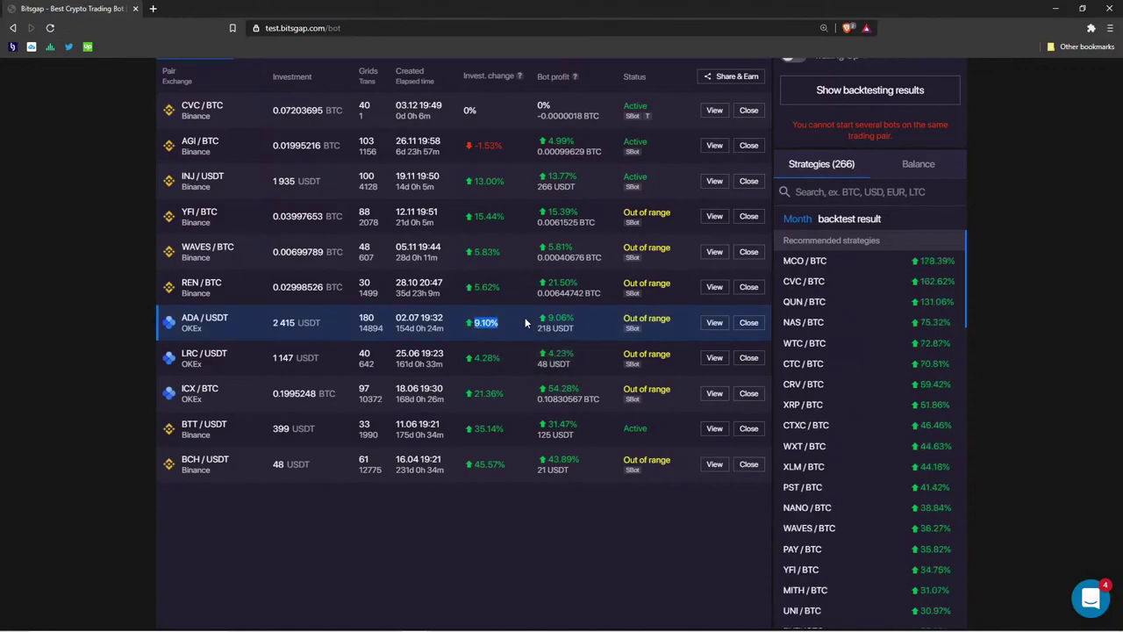
left_click(714, 323)
left_click(403, 333)
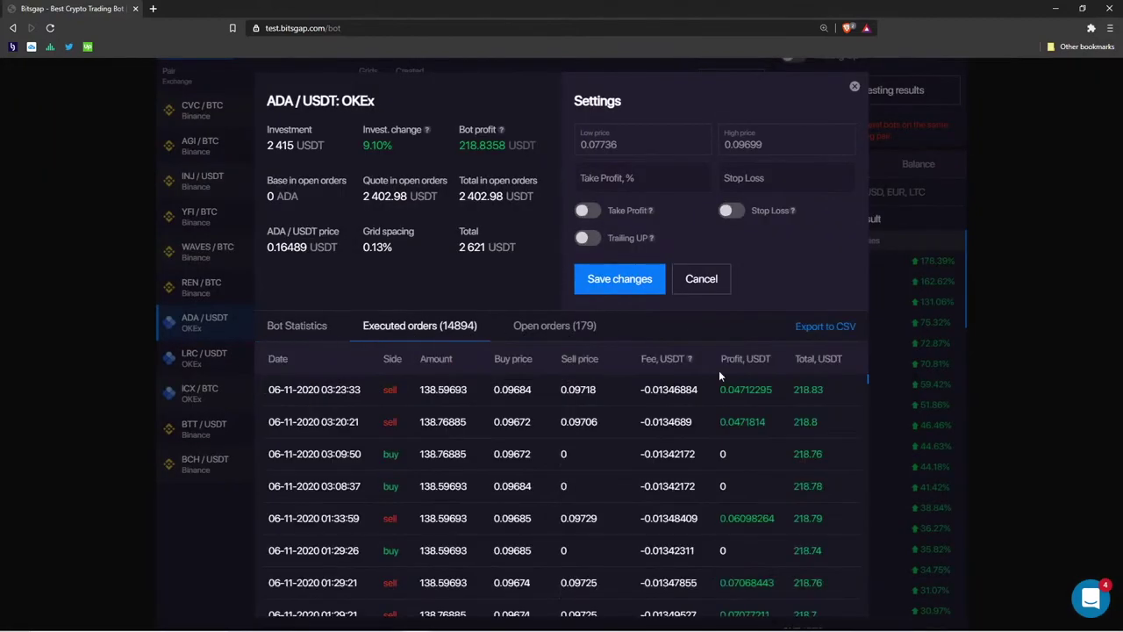
left_click(870, 68)
scroll(572, 325, "up", 4)
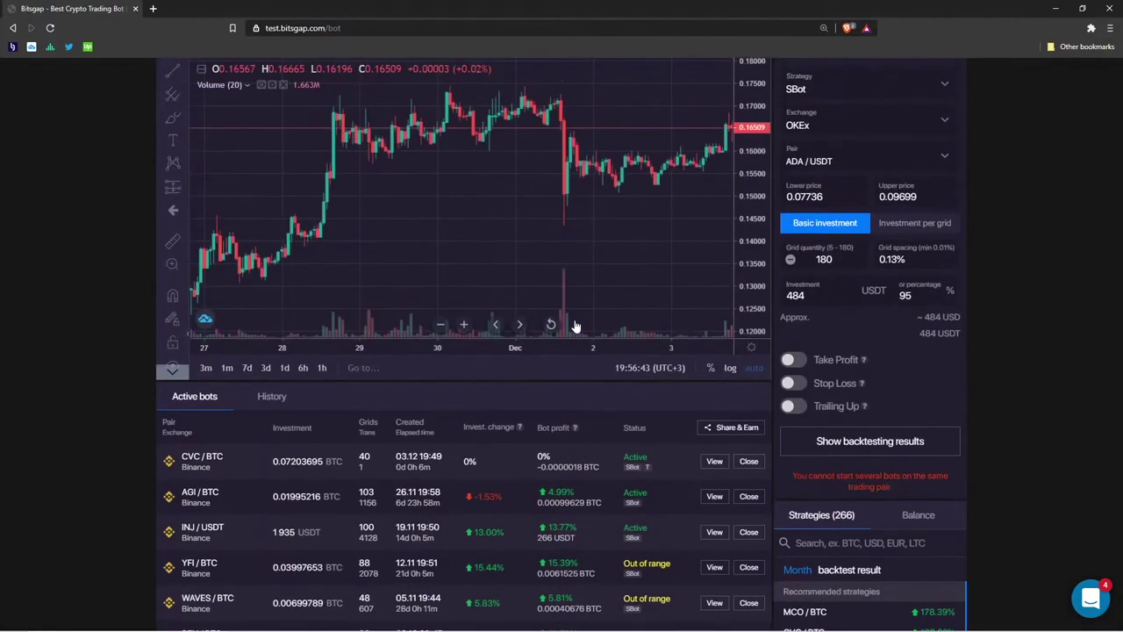
scroll(574, 325, "down", 2)
scroll(575, 324, "down", 1)
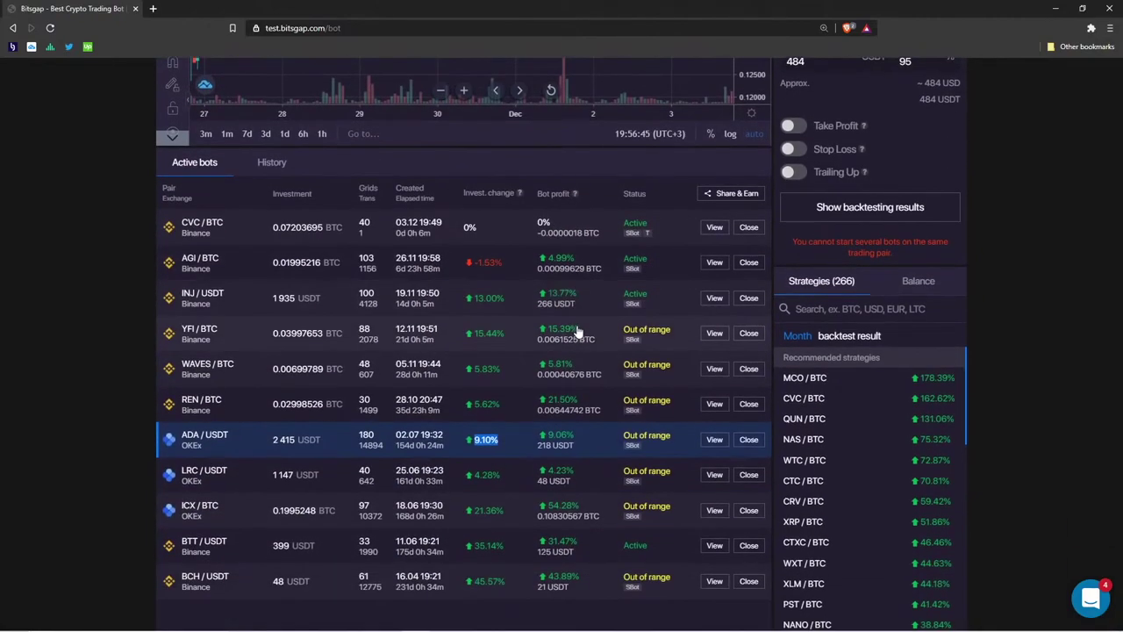
Show the OKEx balance and rescale the ADA/USDT chart to examine the recent price action
left_click(934, 287)
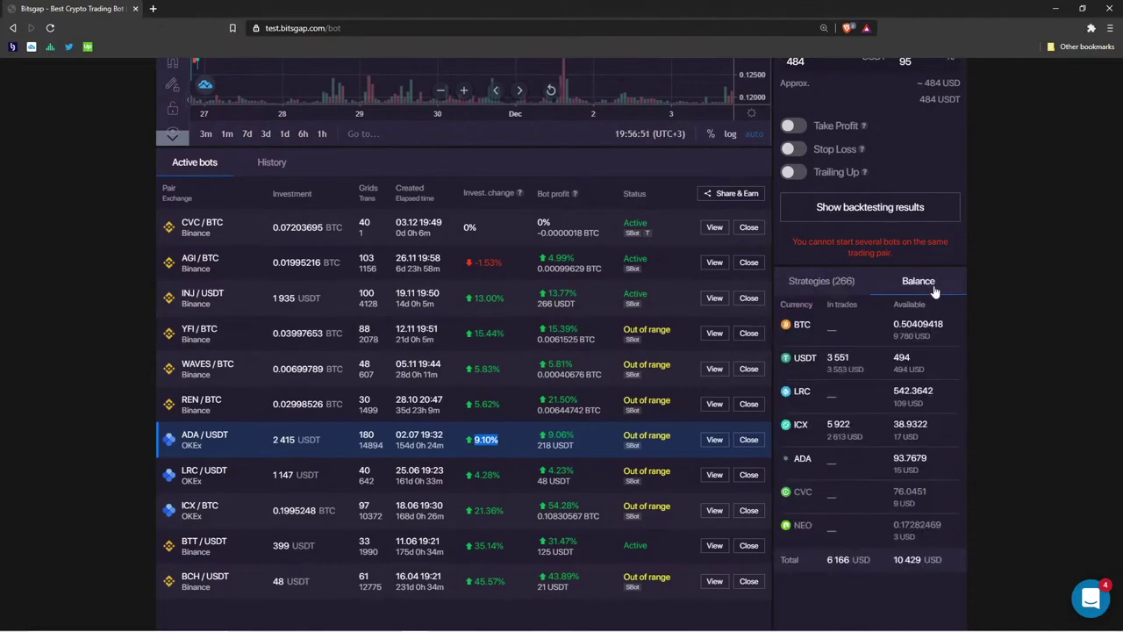
scroll(901, 279, "up", 2)
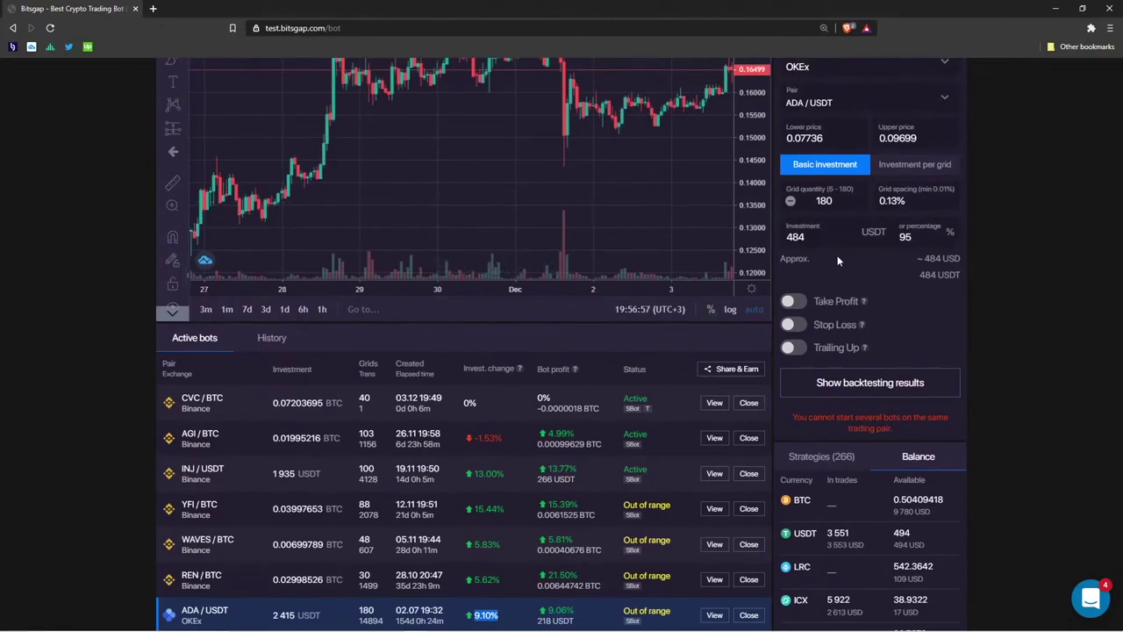
scroll(624, 330, "up", 2)
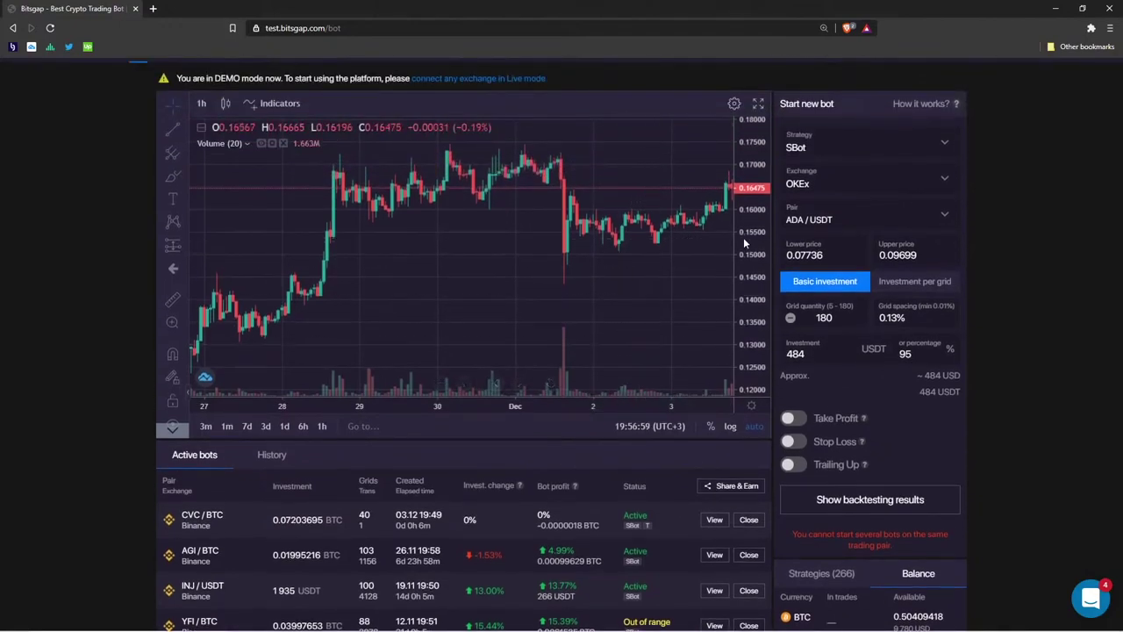
left_click_drag(744, 242, 598, 186)
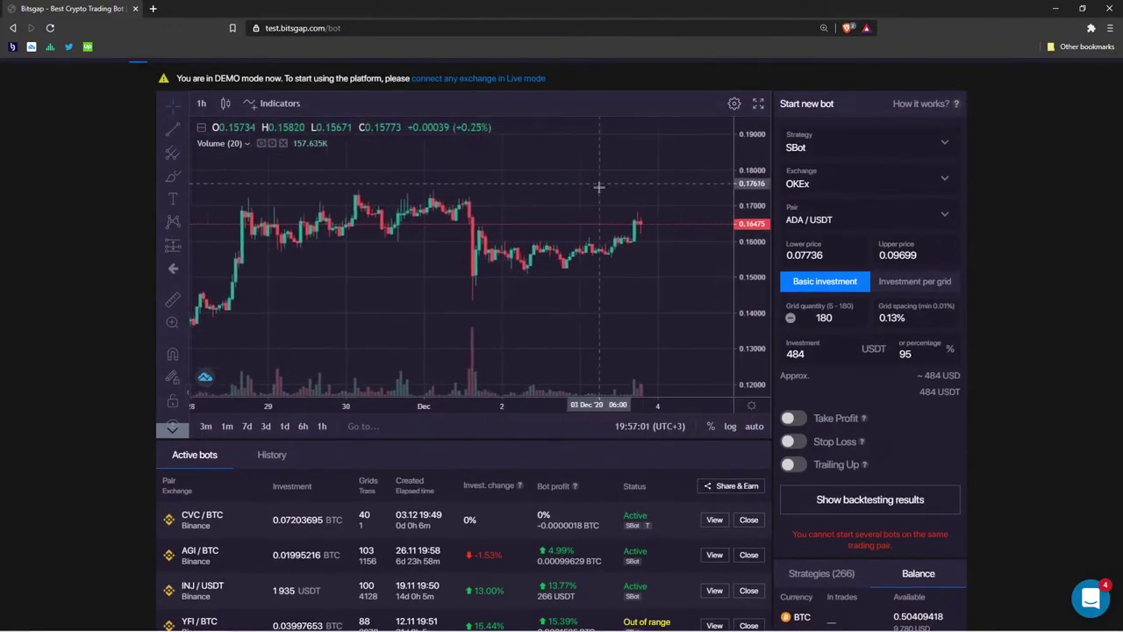
left_click_drag(756, 168, 760, 195)
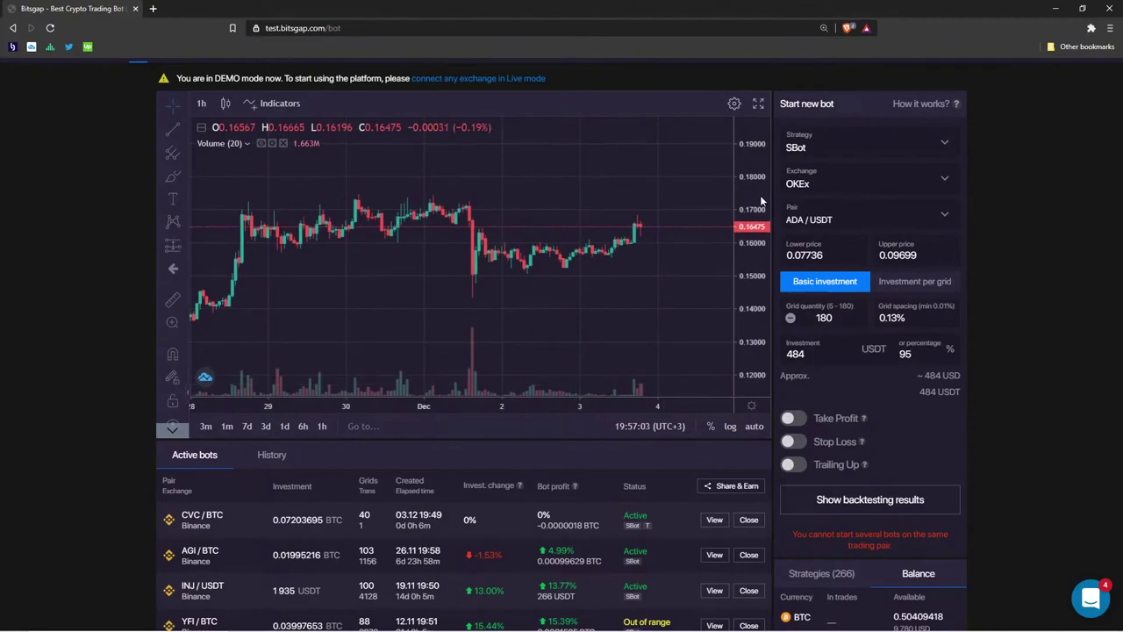
Check the ADA/USDT grid spacing, view the CVC/BTC bot's statistics and settings, and close its details
left_click_drag(884, 321, 879, 319)
left_click(880, 319)
left_click(714, 520)
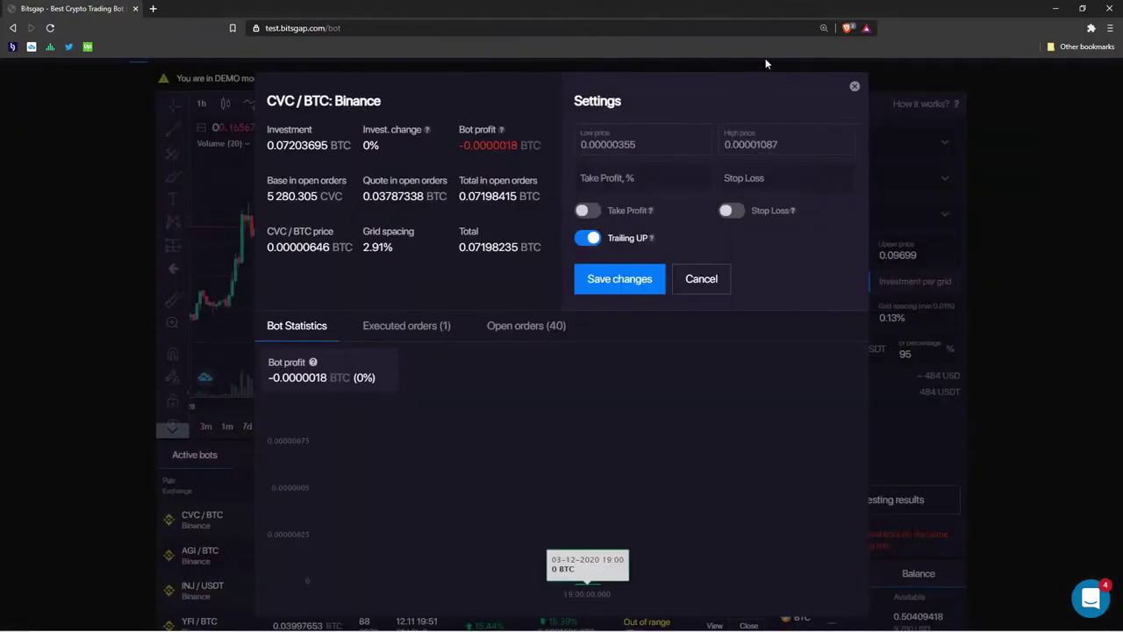
left_click(854, 86)
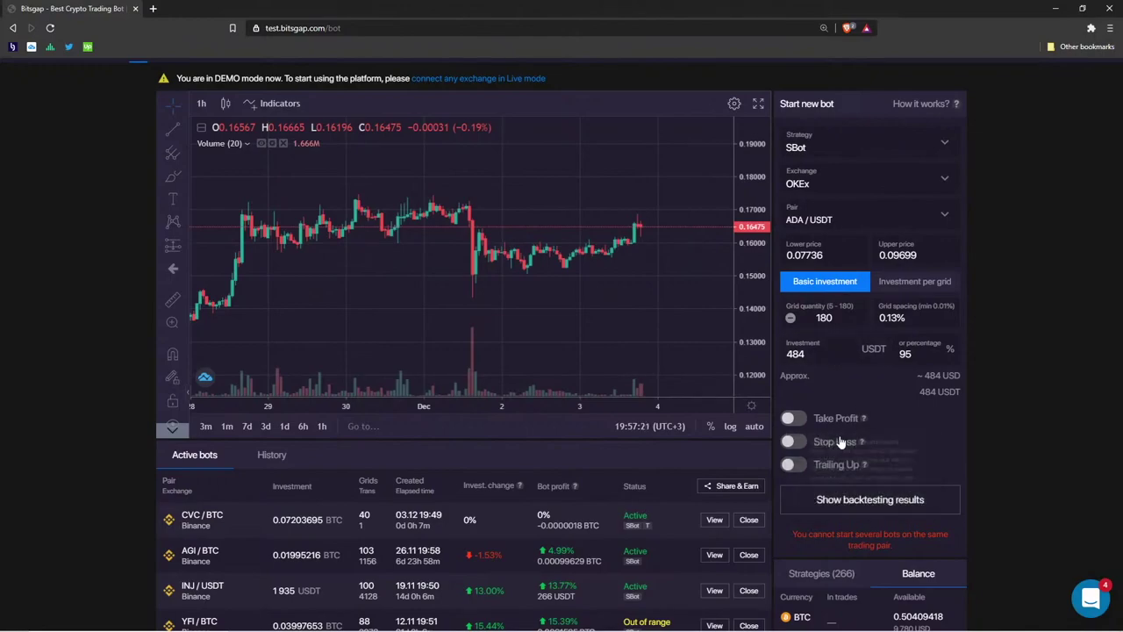
Enable Take Profit in the ADA/USDT bot setup and set it to 15%
mouse_move(865, 442)
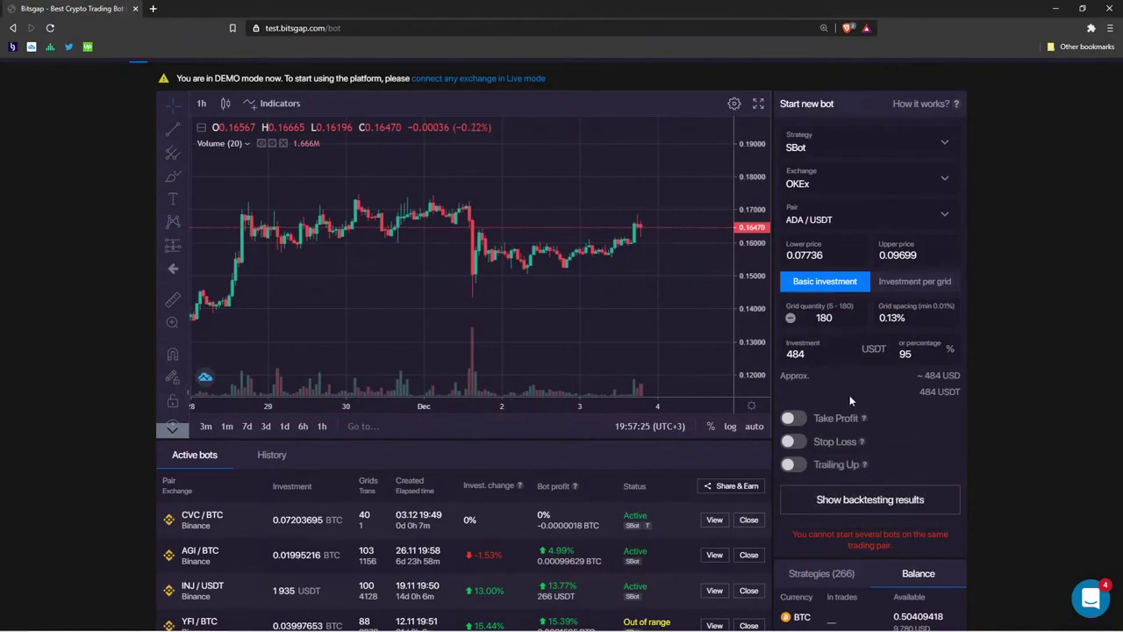
left_click(793, 418)
scroll(869, 392, "down", 1)
left_click_drag(869, 393, 781, 403)
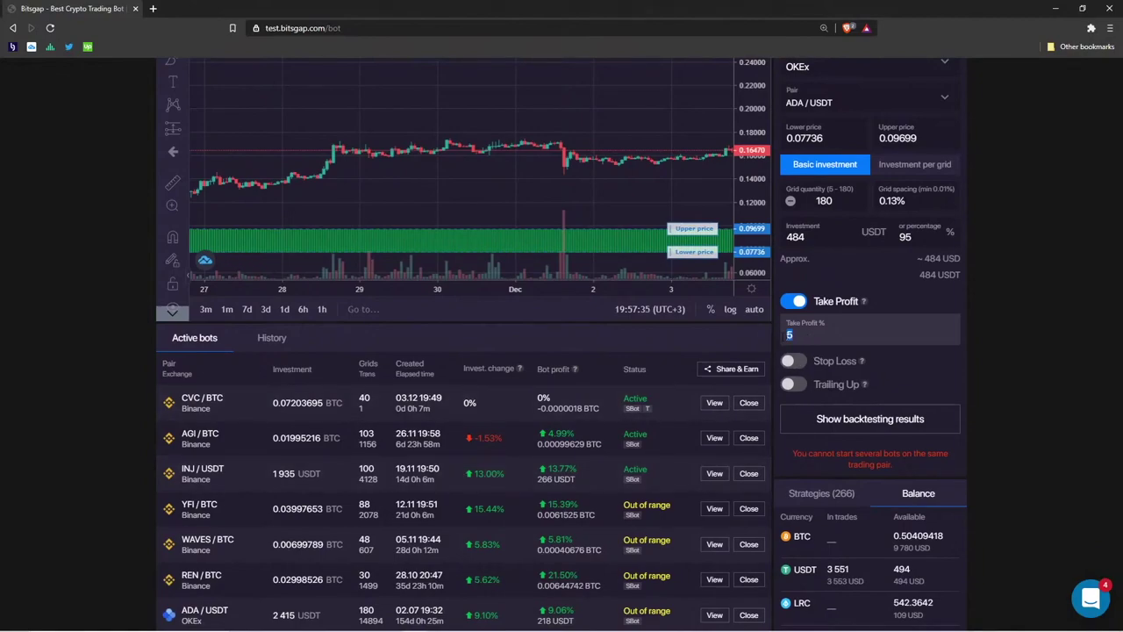
type("15")
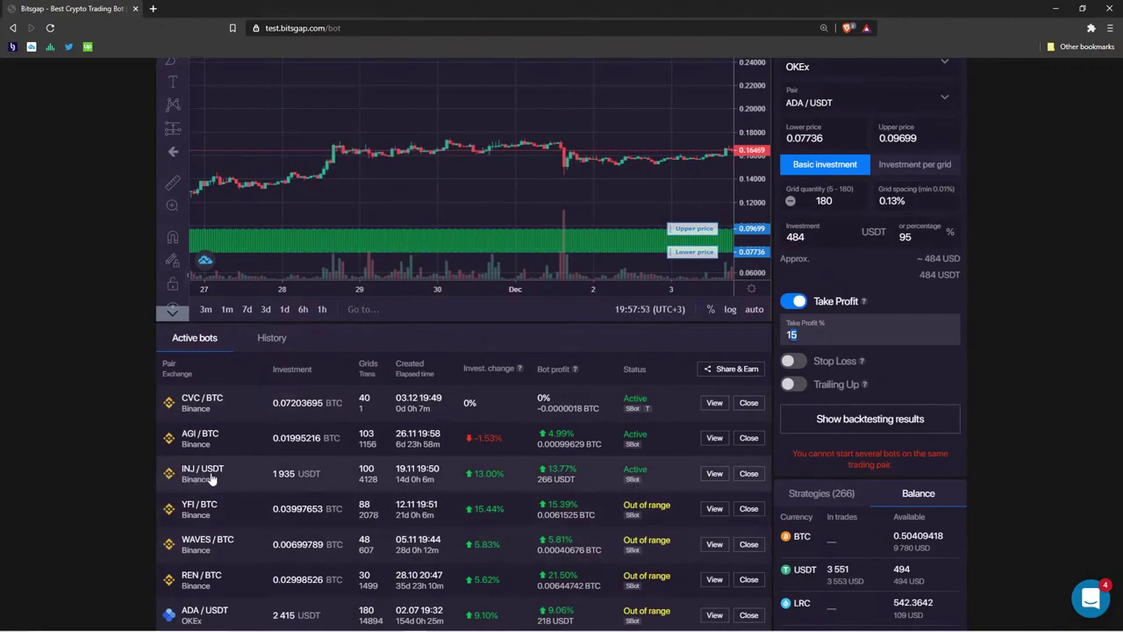
Review the buy and sell orders still open for the INJ/USDT bot, and close its details
left_click(713, 473)
left_click(544, 332)
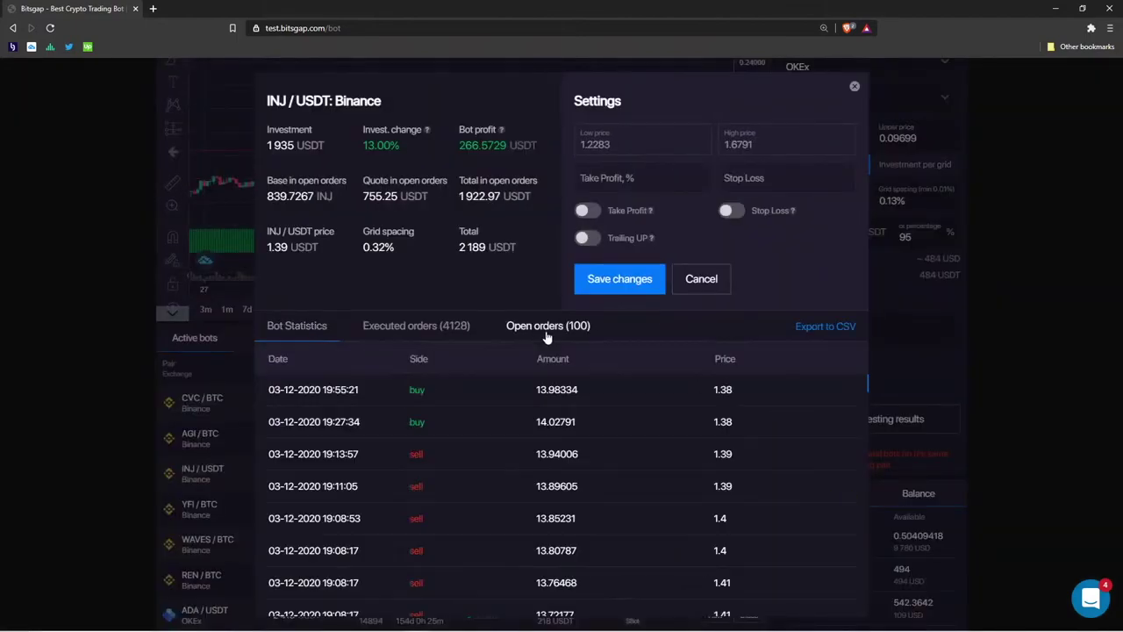
scroll(570, 399, "down", 15)
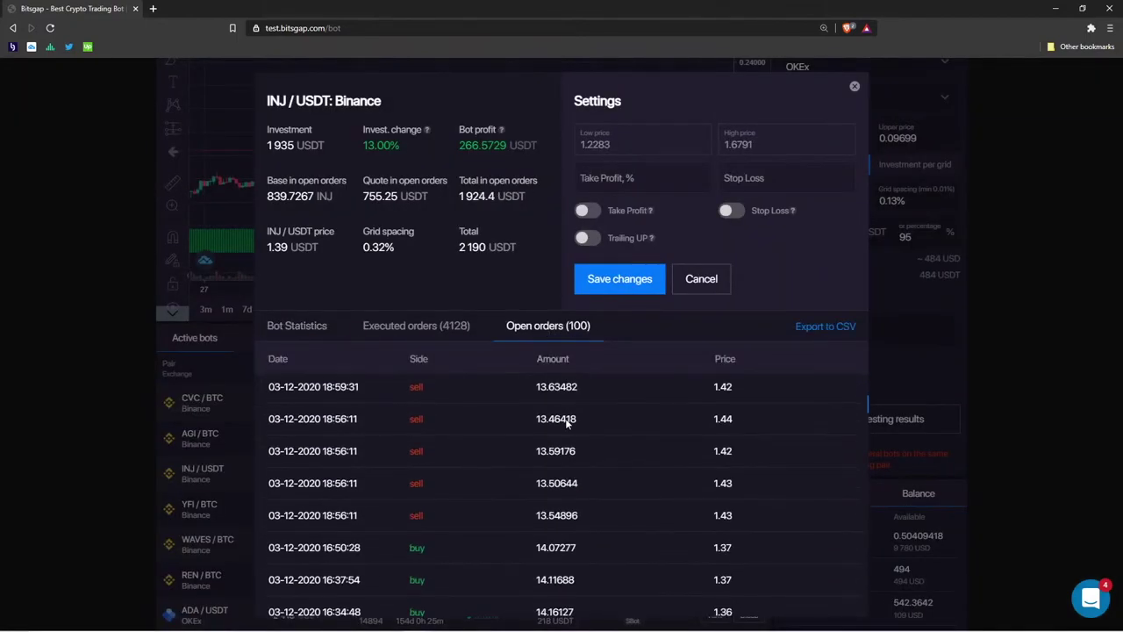
scroll(559, 451, "up", 13)
scroll(619, 439, "up", 3)
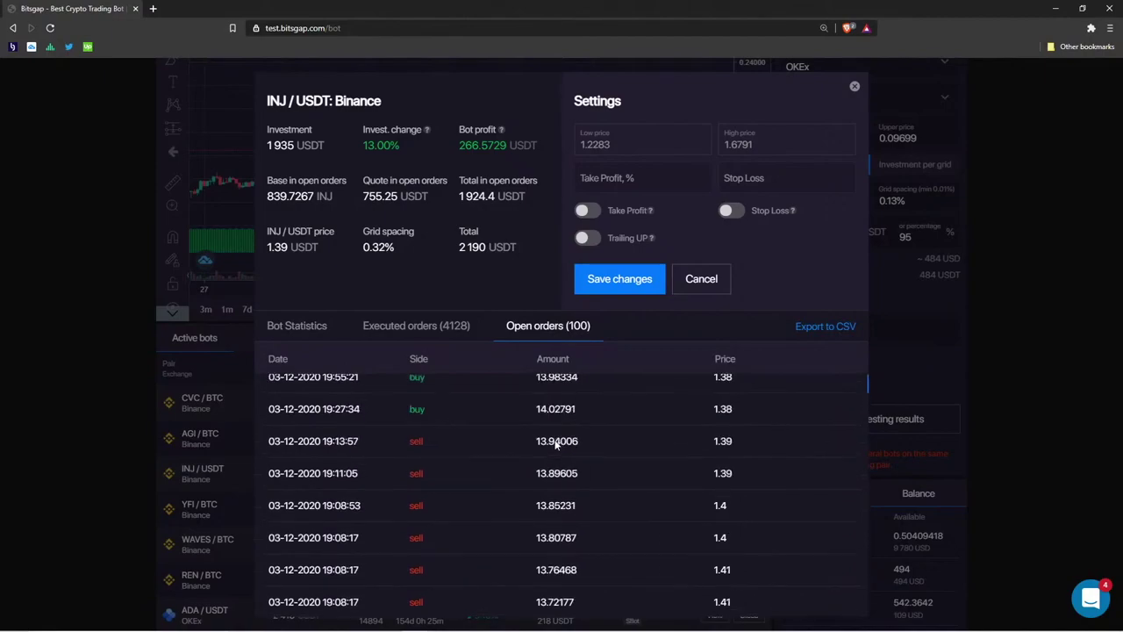
left_click(853, 86)
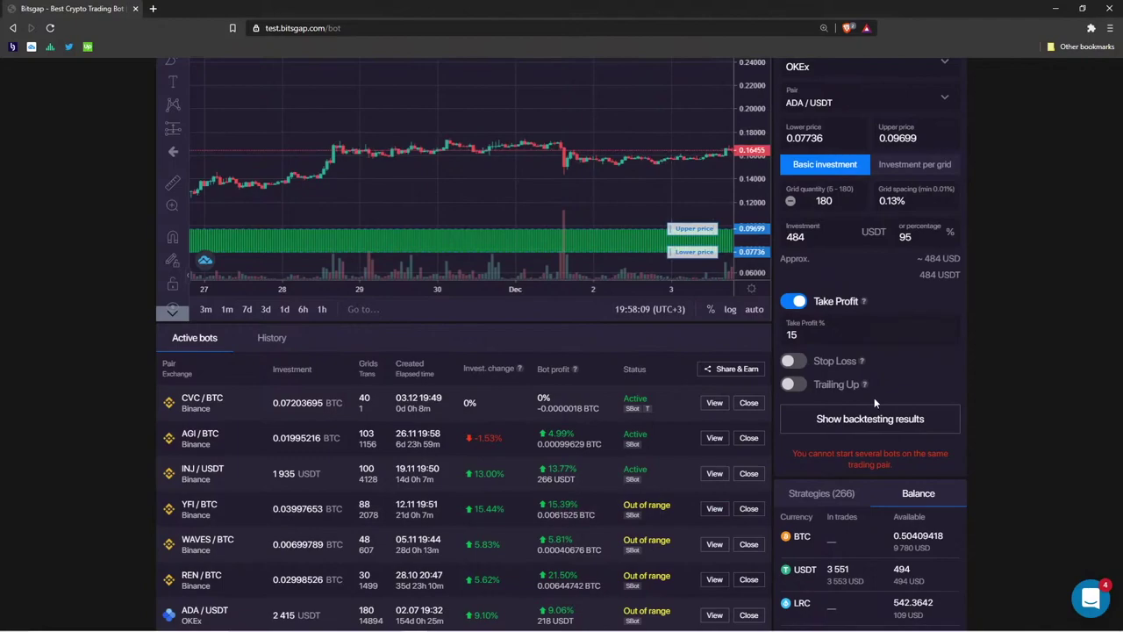
Disable Take Profit, enable Stop Loss for the ADA/USDT setup, and examine its level below the grid on the chart
left_click(794, 301)
left_click(793, 323)
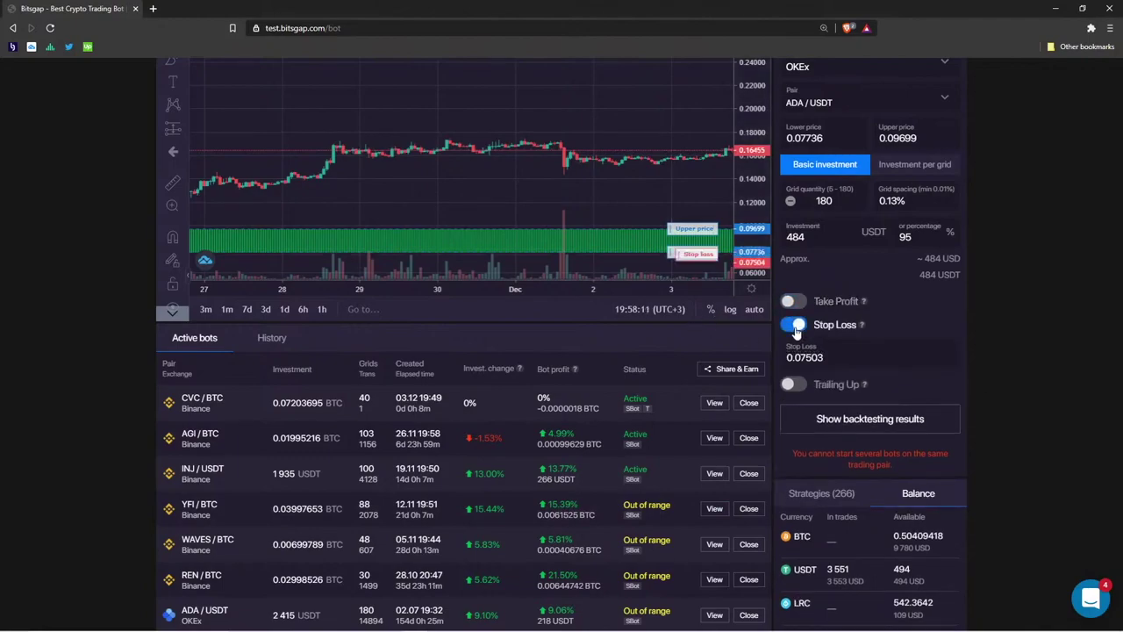
left_click_drag(739, 222, 750, 253)
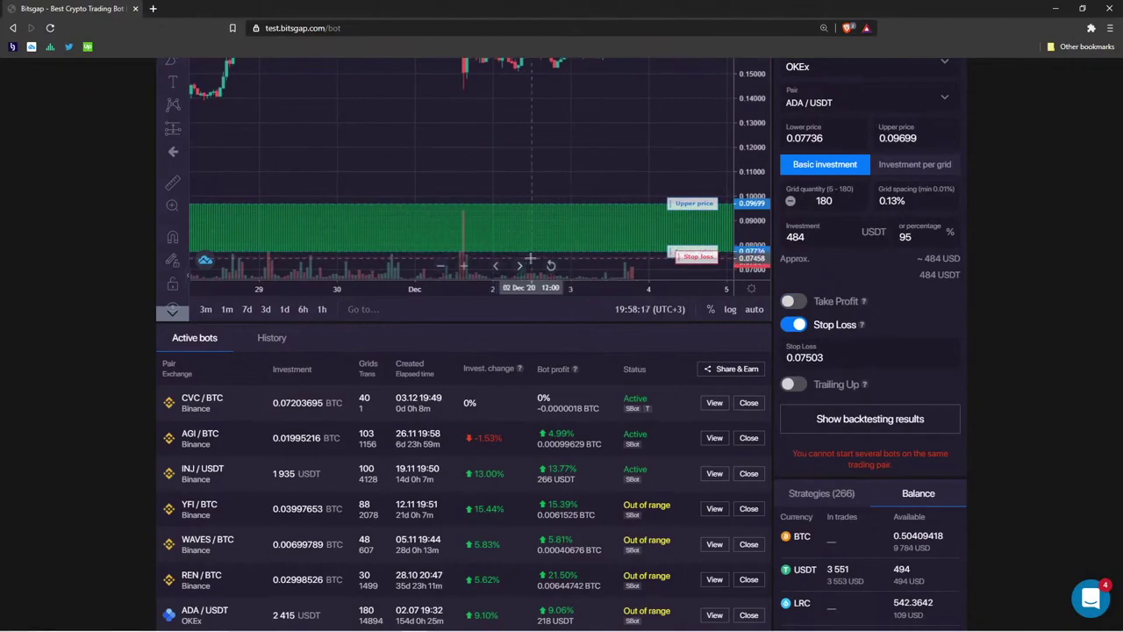
Lower the Stop Loss level of the ADA/USDT setup on the chart, ending at 0.06356
mouse_move(744, 145)
left_mouse_down()
mouse_move(725, 100)
mouse_move(753, 146)
left_mouse_up()
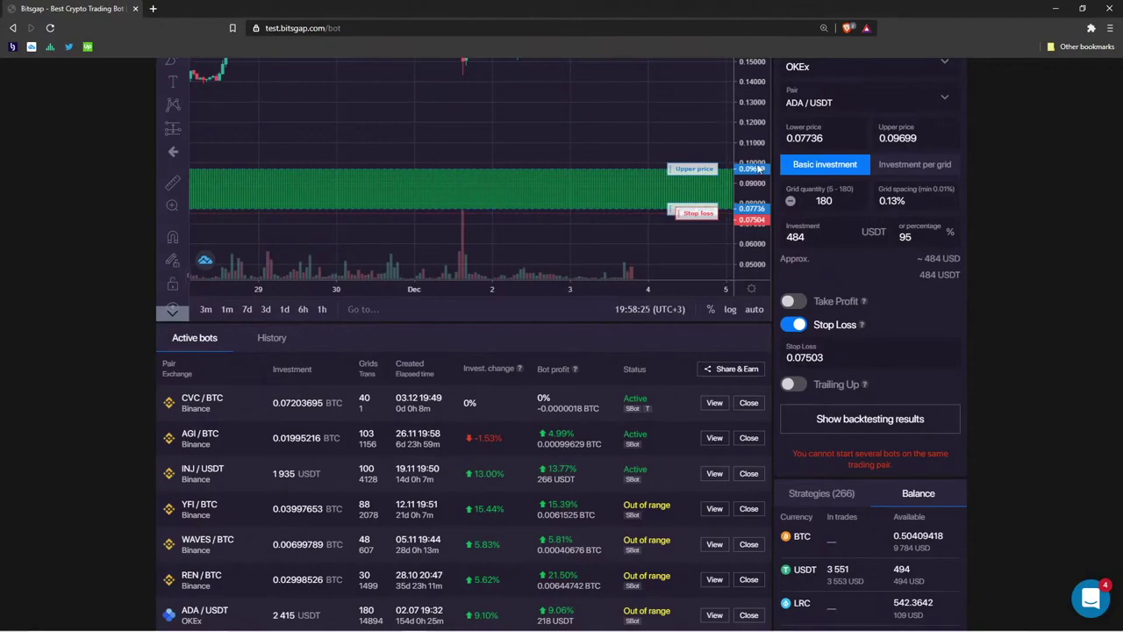
left_click(797, 324)
left_click(795, 325)
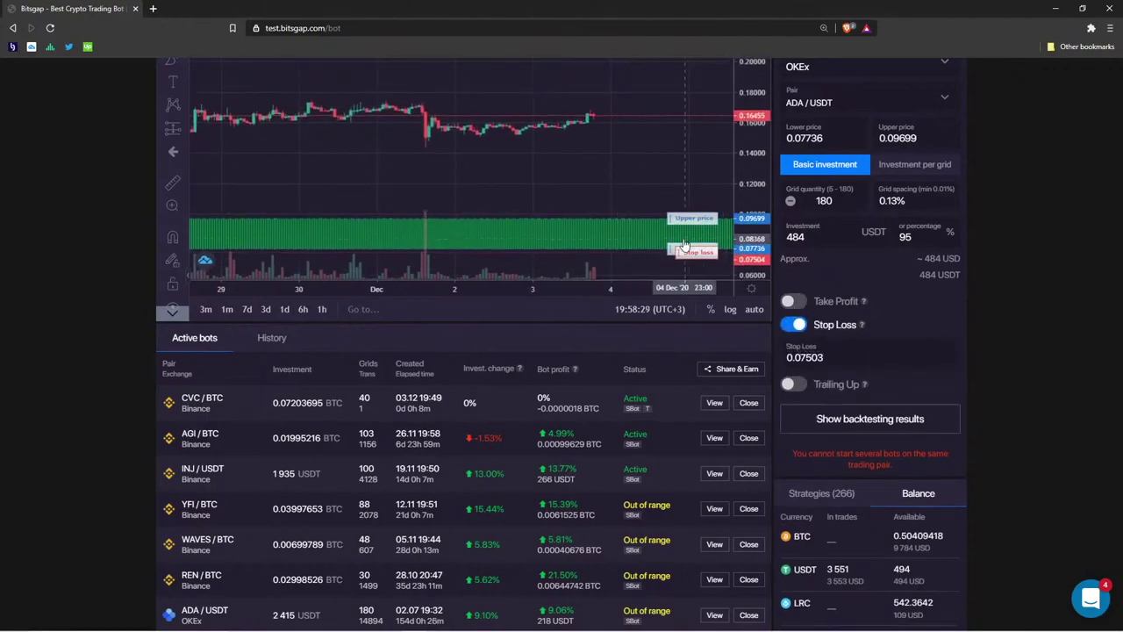
left_click_drag(693, 253, 693, 281)
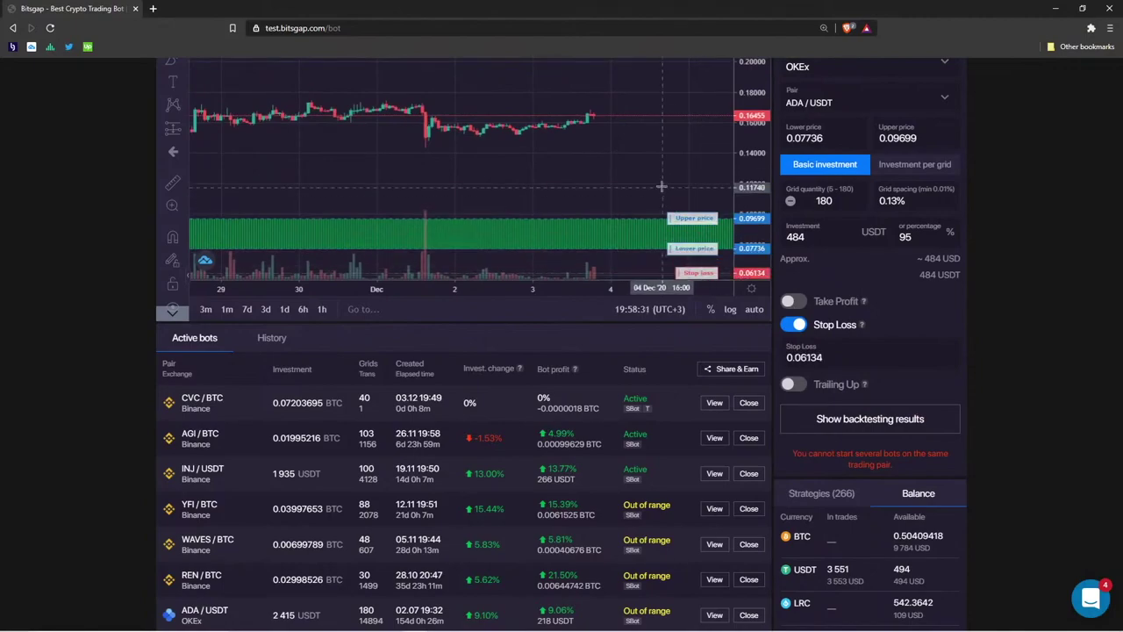
left_click_drag(746, 256, 750, 144)
mouse_move(693, 256)
left_mouse_down()
mouse_move(705, 201)
mouse_move(700, 249)
left_mouse_up()
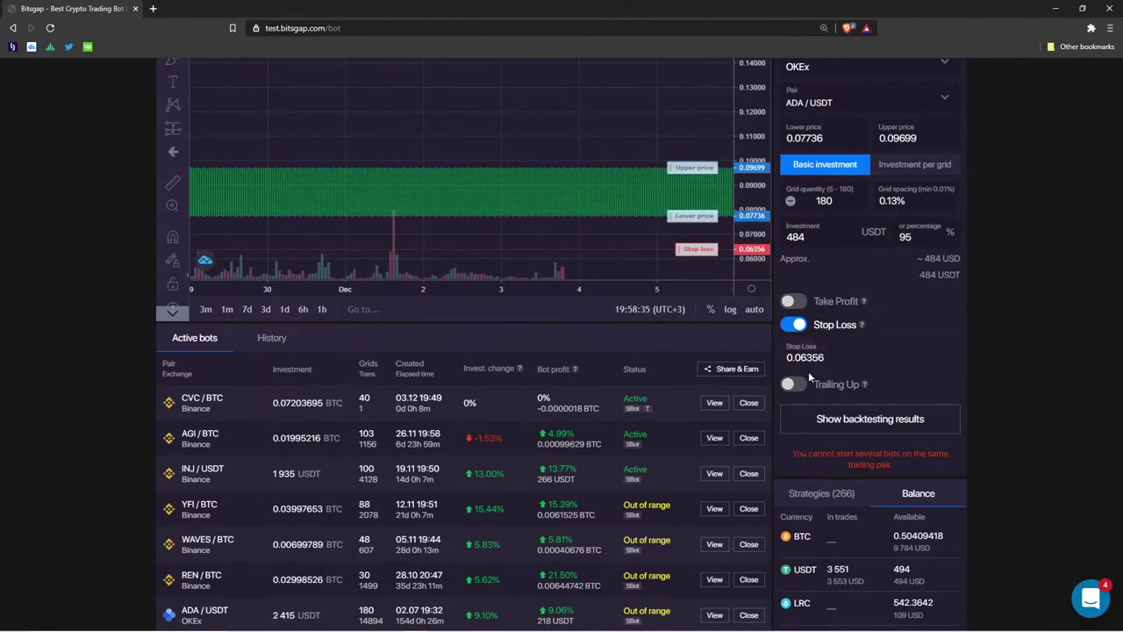
Disable Stop Loss and enable Trailing Up for the ADA/USDT setup
left_click(794, 324)
left_click(794, 347)
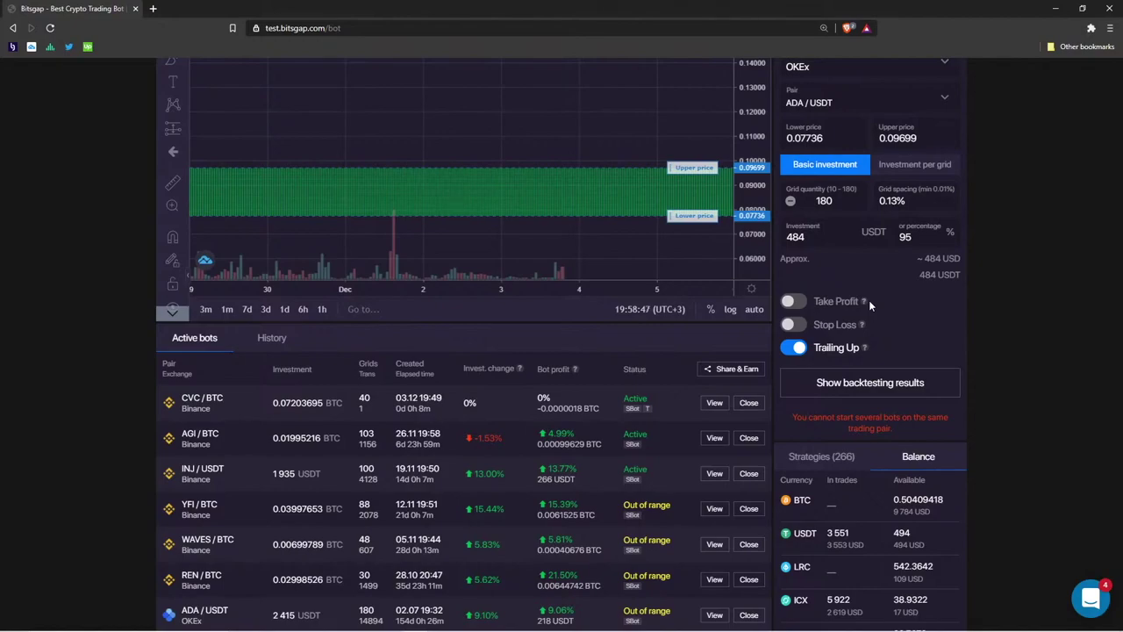
Switch to the PowerPoint presentation and open slide 21, "1. Initial Trading Range"
key("alt+Tab")
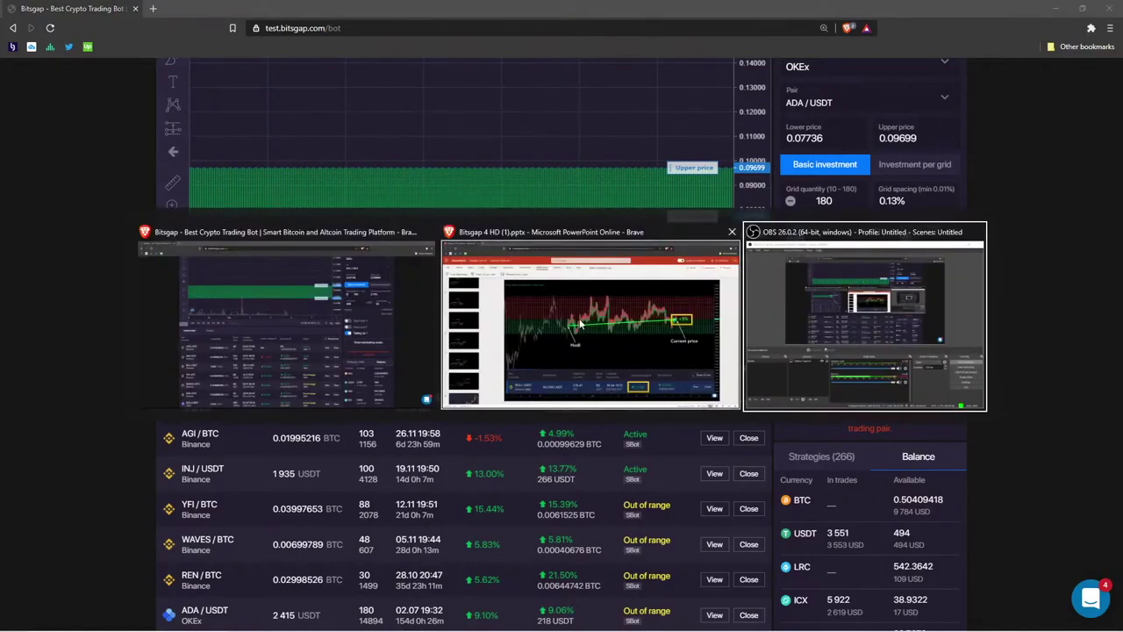
left_click(580, 324)
scroll(118, 263, "up", 5)
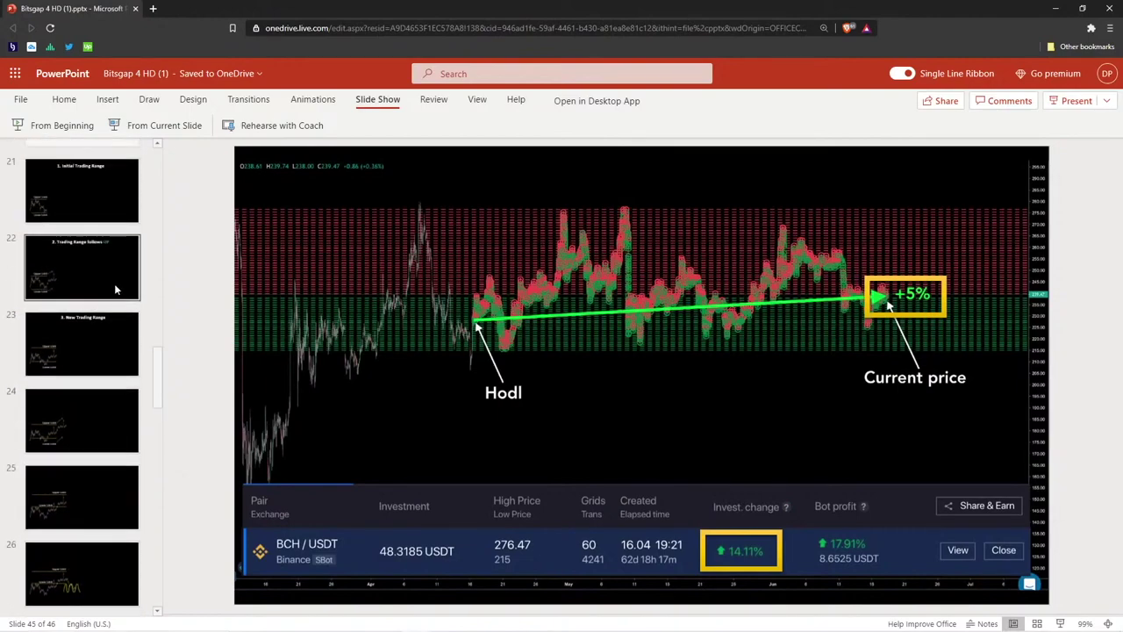
scroll(114, 285, "up", 1)
left_click(115, 299)
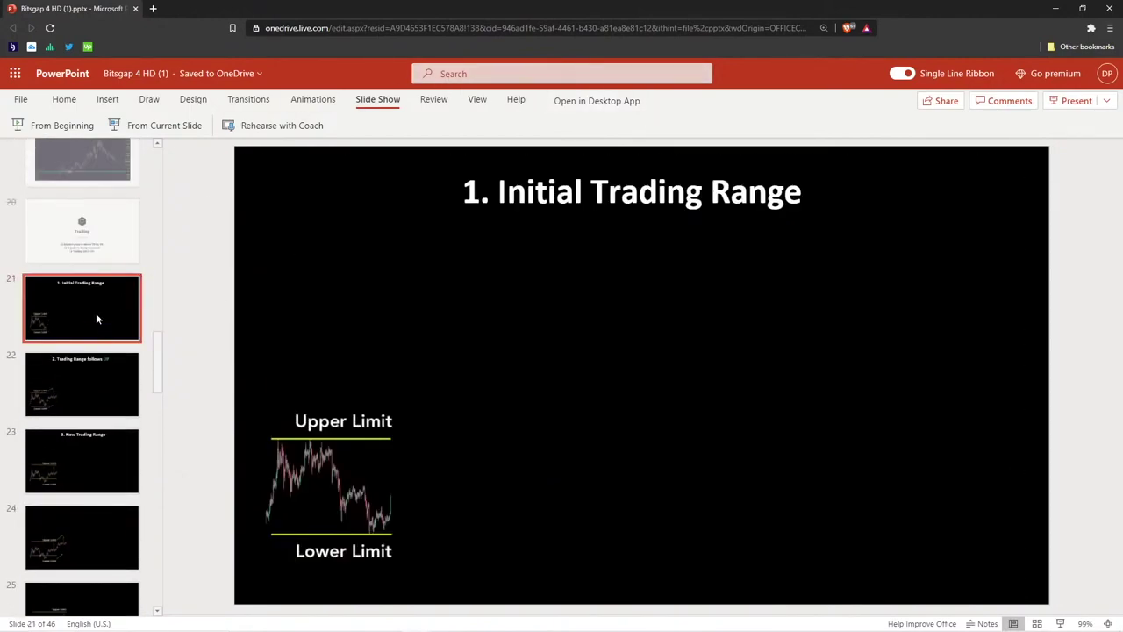
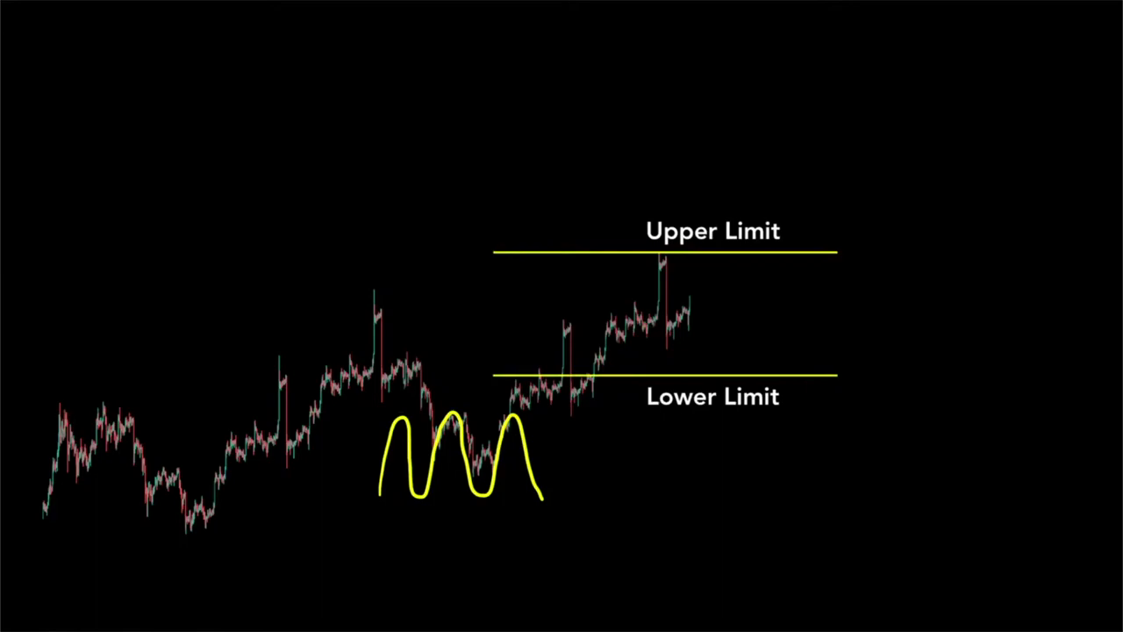
Check the Trailing Up option in Bitsgap, and return to the PowerPoint slideshow to continue through the slides
key("alt+Tab")
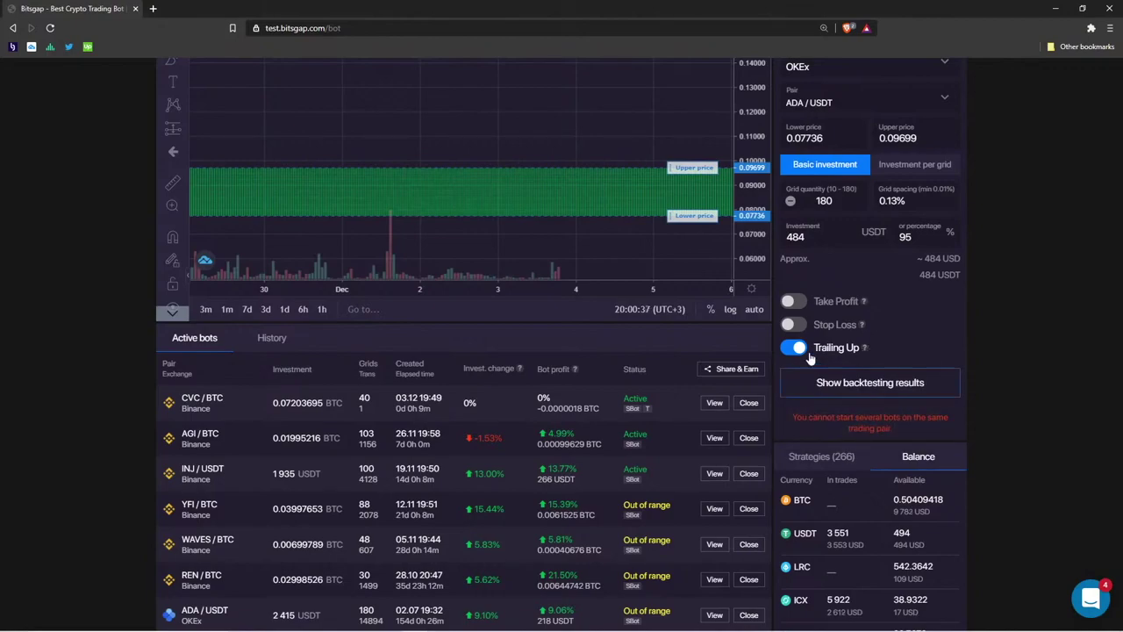
key("alt+Tab")
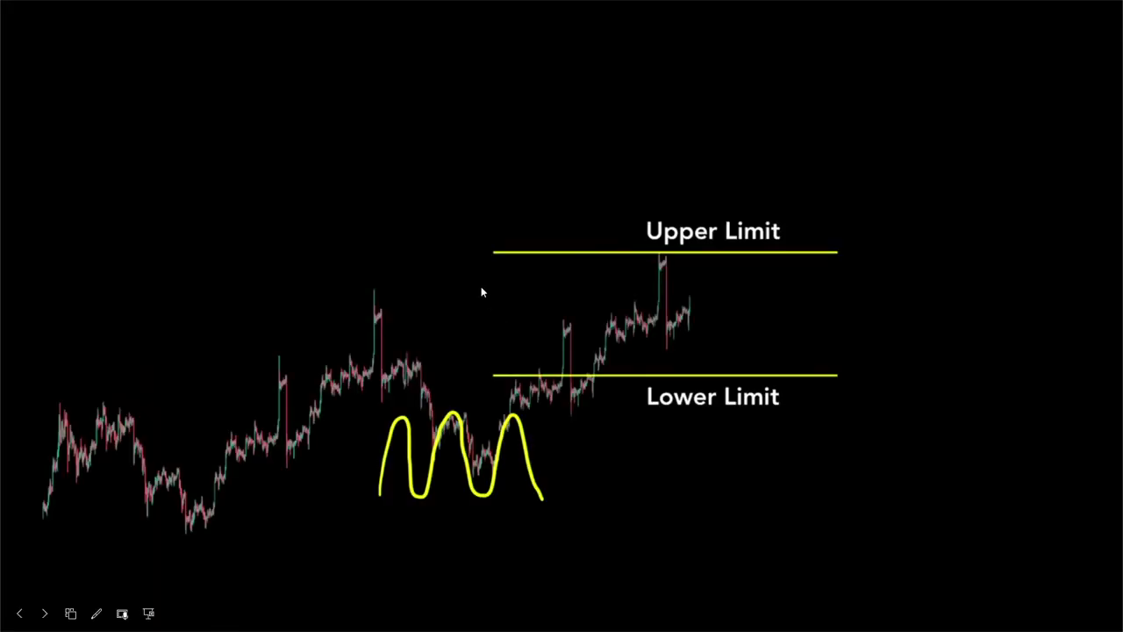
key("Right")
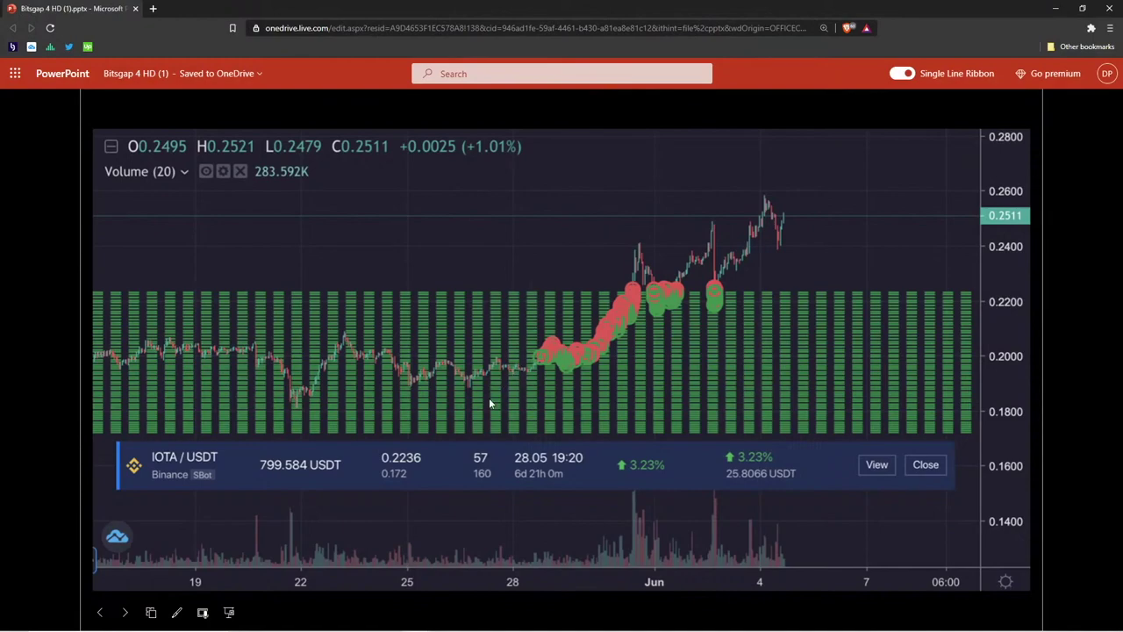
Switch back to Bitsgap and turn Trailing Up off and on again for ADA/USDT, examining the price chart in between
key("alt+Tab")
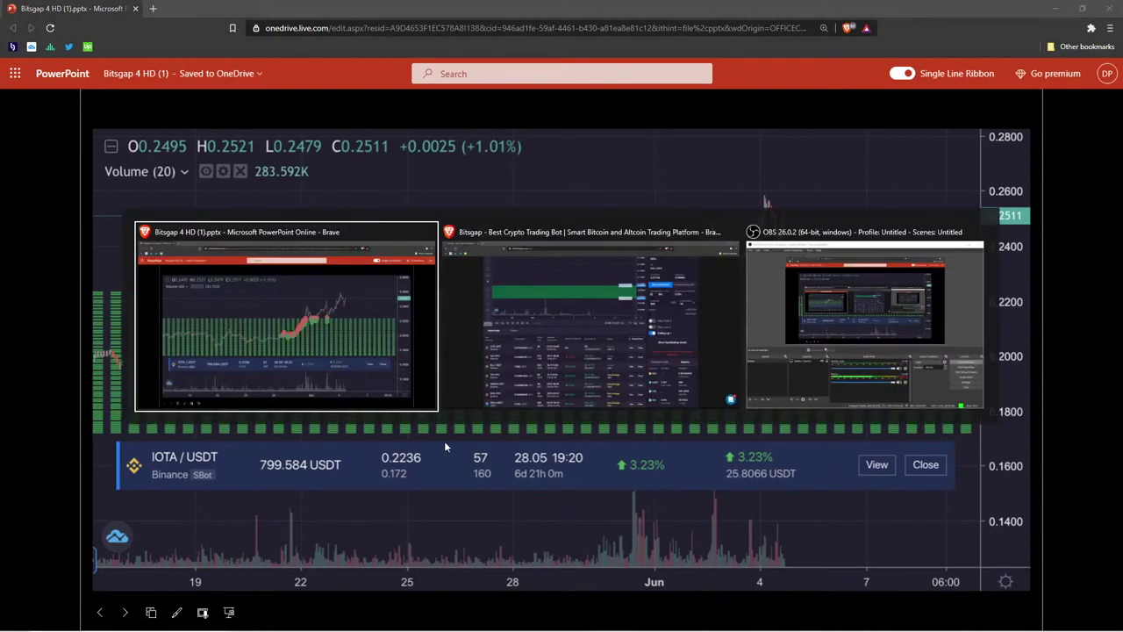
left_click(543, 329)
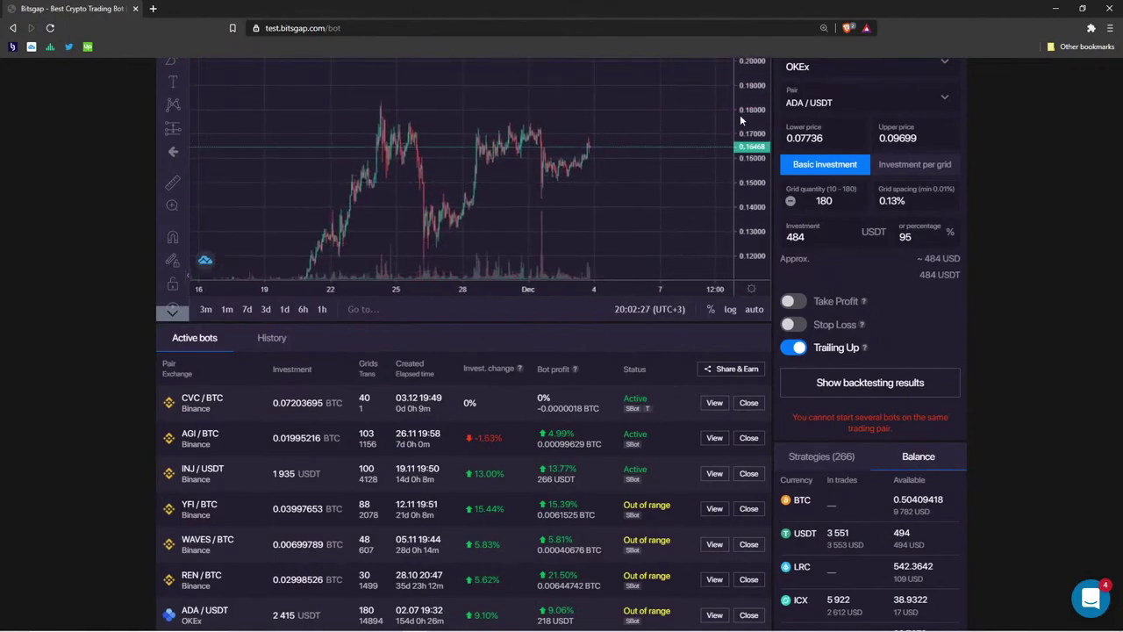
left_click(797, 349)
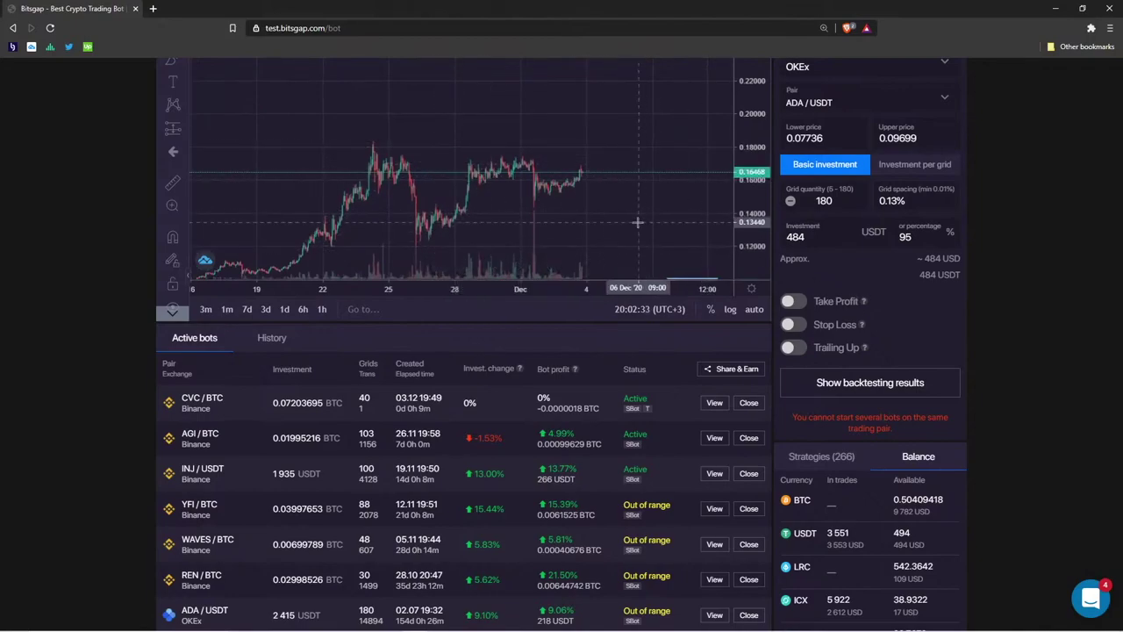
left_click_drag(601, 138, 507, 188)
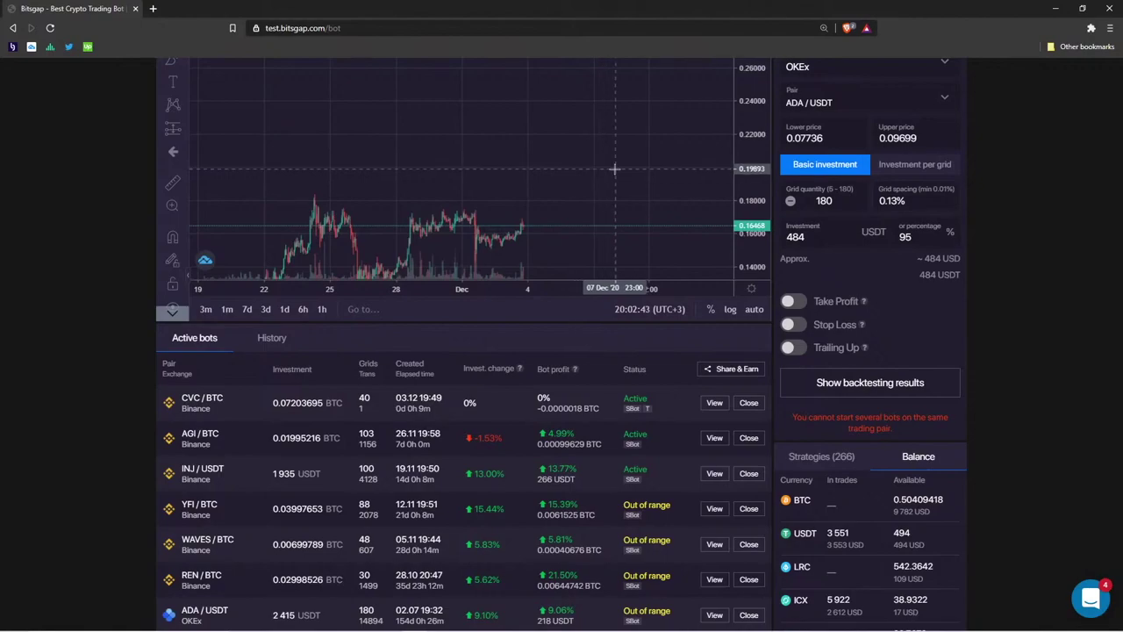
left_click(797, 348)
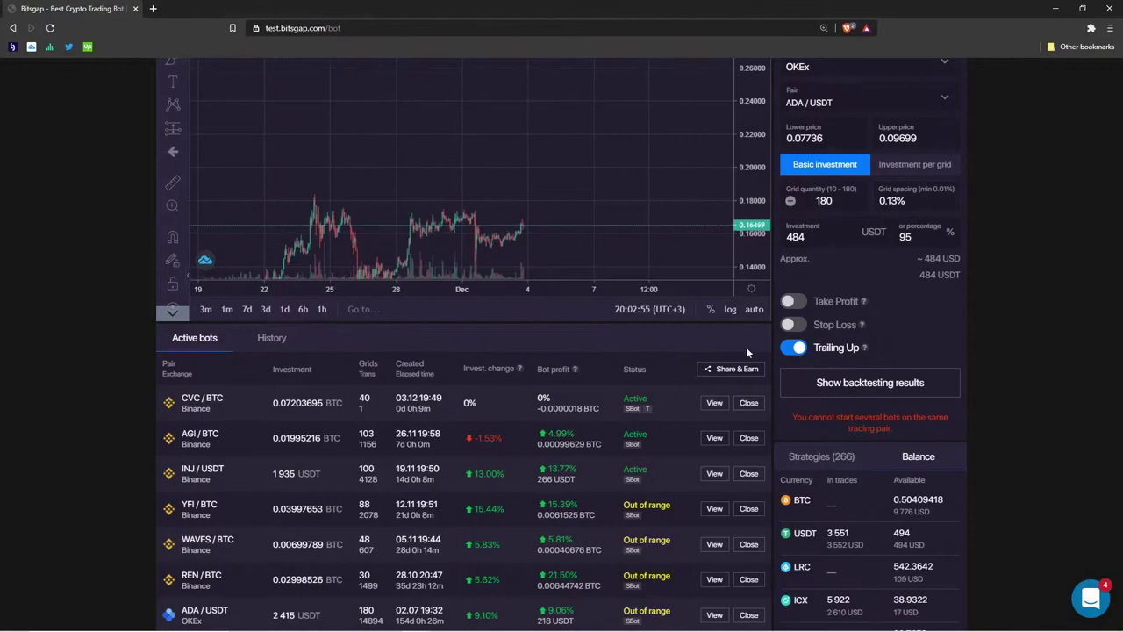
Draw a rising zigzag price path with the Brush on the ADA/USDT chart, with three roughly horizontal level lines across it
scroll(631, 368, "up", 3)
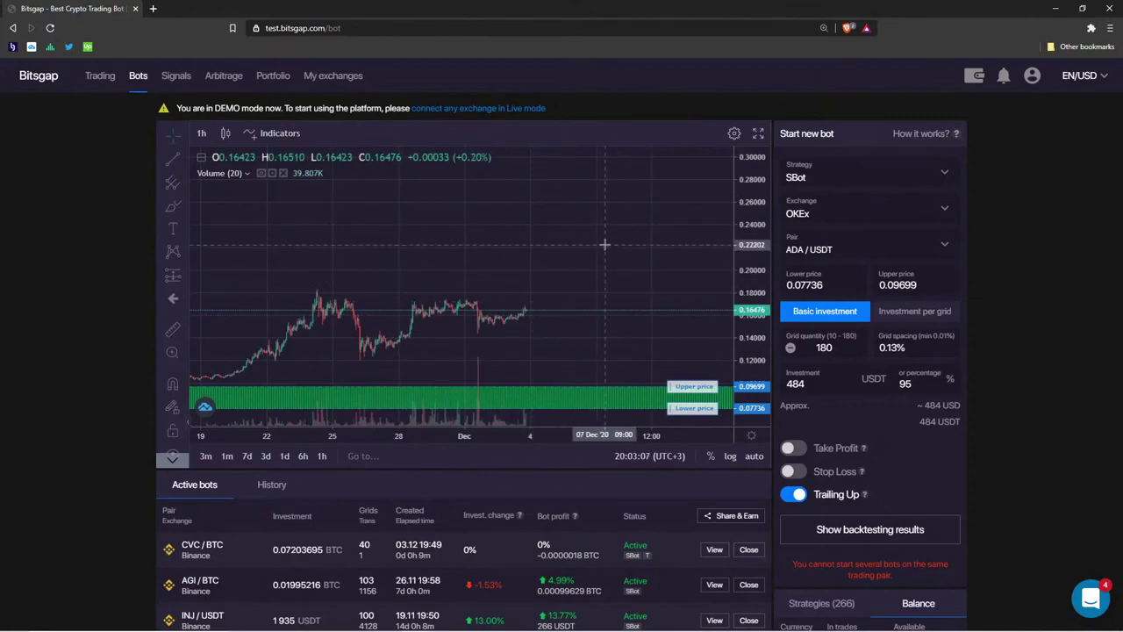
left_click(173, 205)
mouse_move(535, 301)
left_mouse_down()
mouse_move(602, 230)
mouse_move(693, 201)
left_mouse_up()
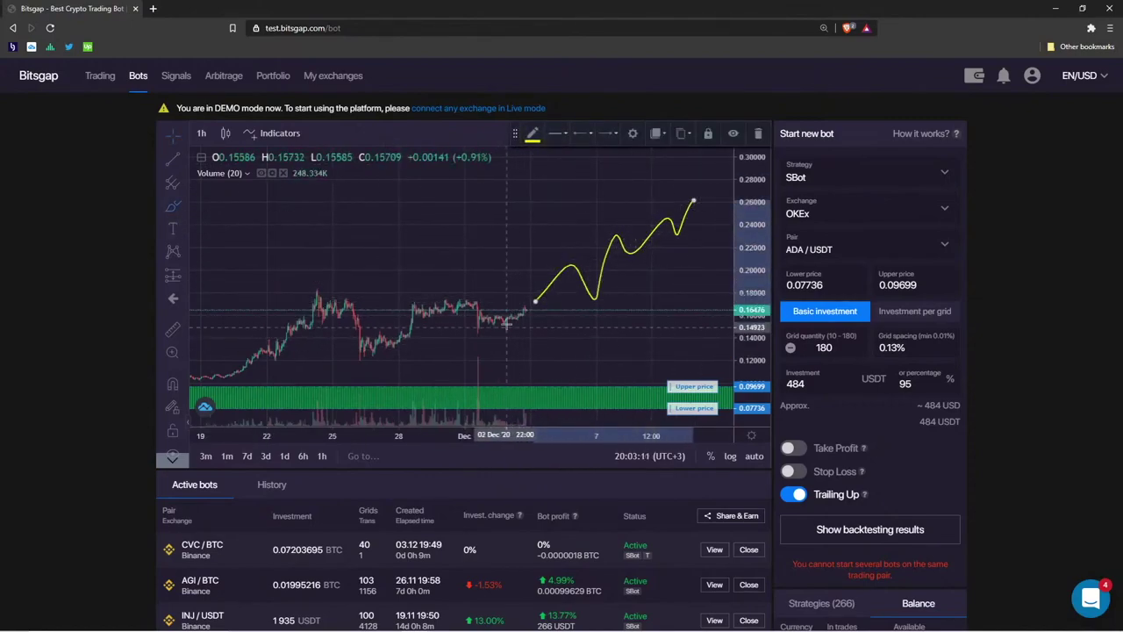
left_click_drag(501, 291, 695, 318)
left_click_drag(584, 262, 693, 272)
left_click_drag(566, 213, 717, 221)
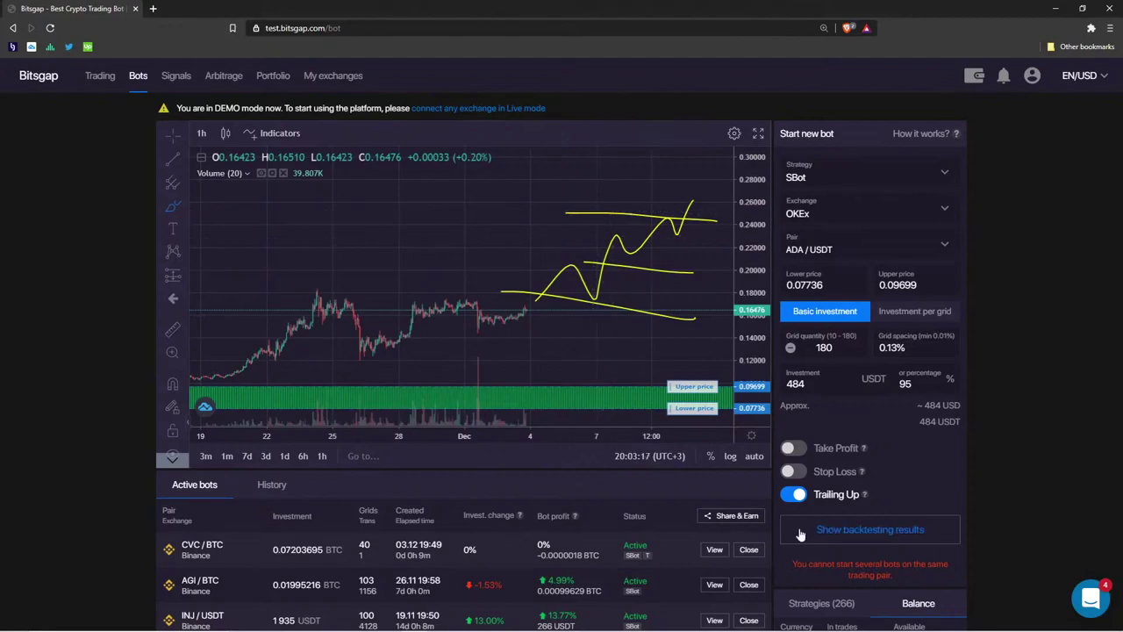
Disable Trailing Up for the ADA/USDT setup
left_click(792, 494)
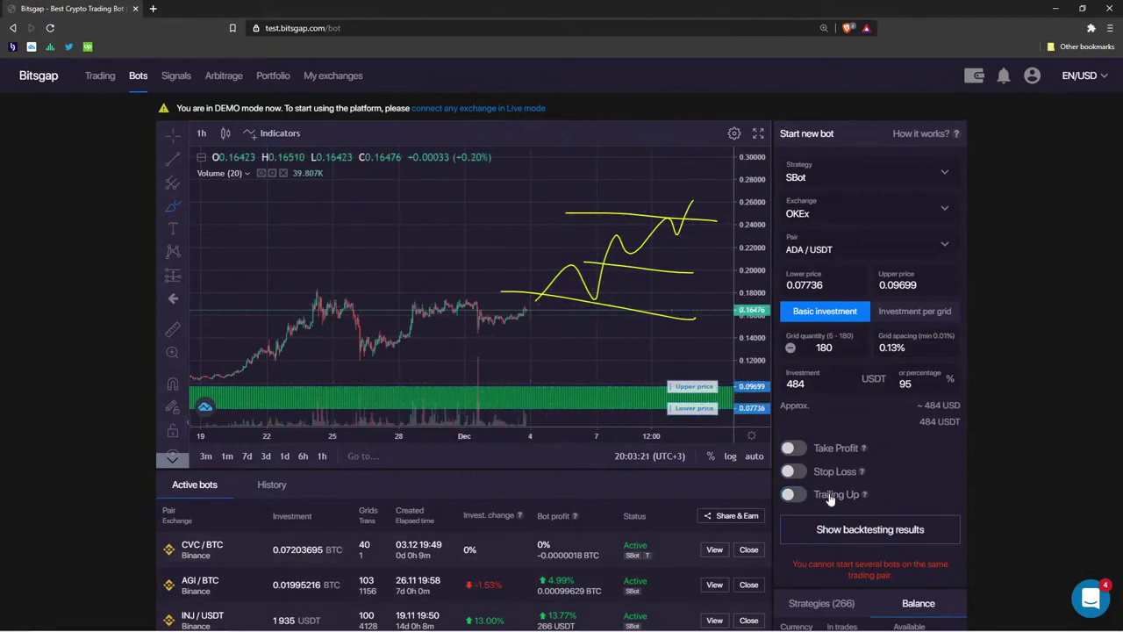
scroll(803, 361, "down", 2)
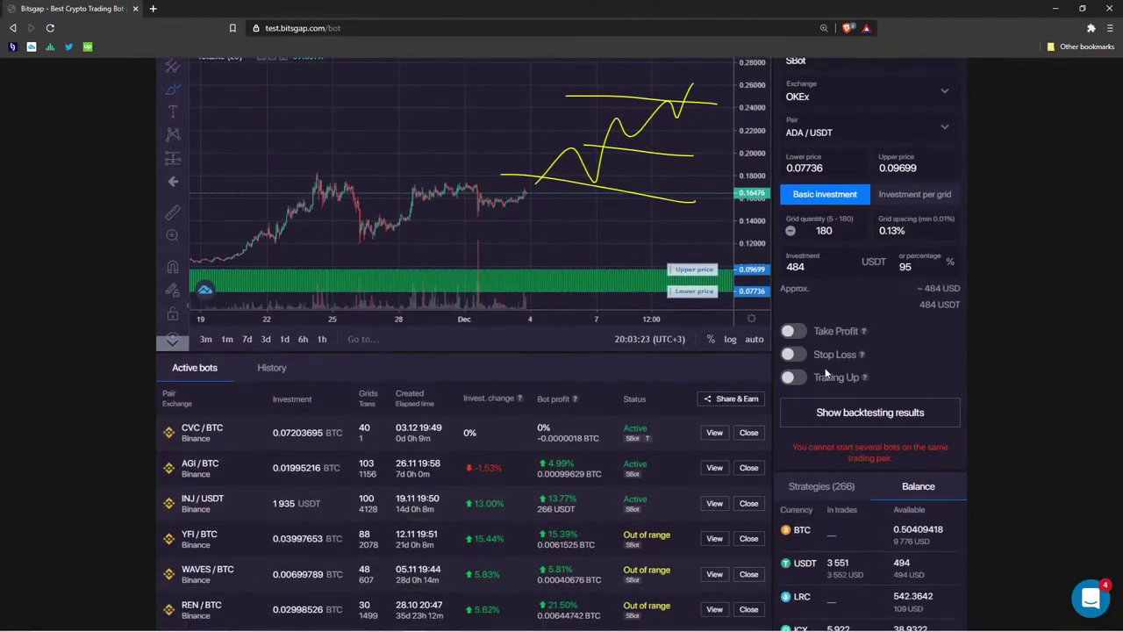
scroll(822, 403, "up", 2)
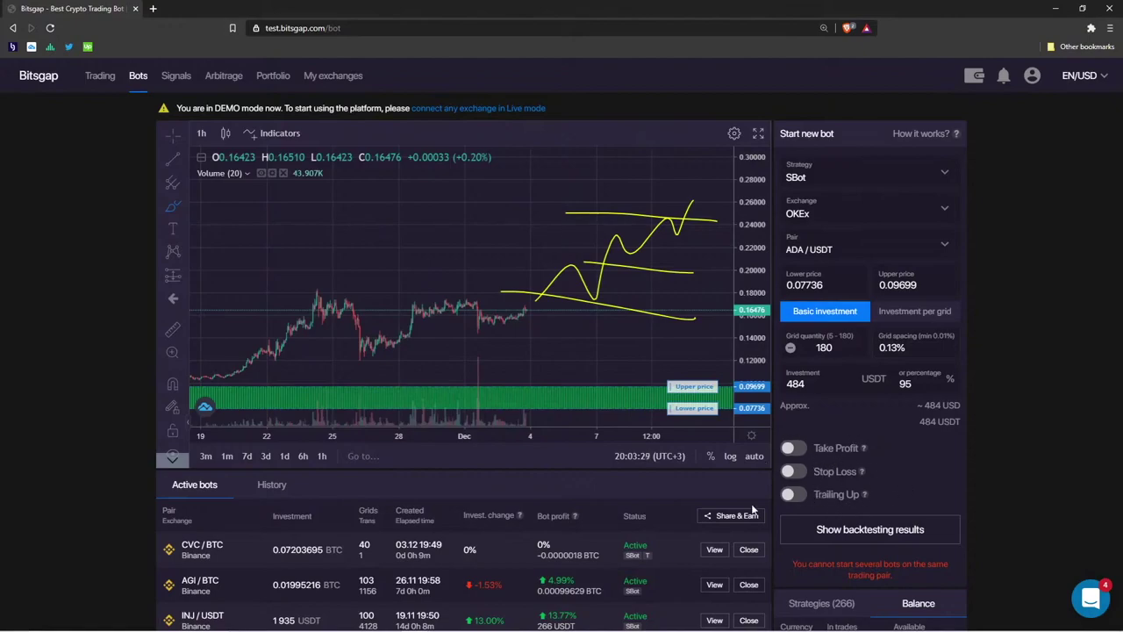
Try Take Profit at 5% and Stop Loss at 0.00000344 in the CVC/BTC bot's settings, and switch both and Trailing Up off
scroll(572, 534, "down", 3)
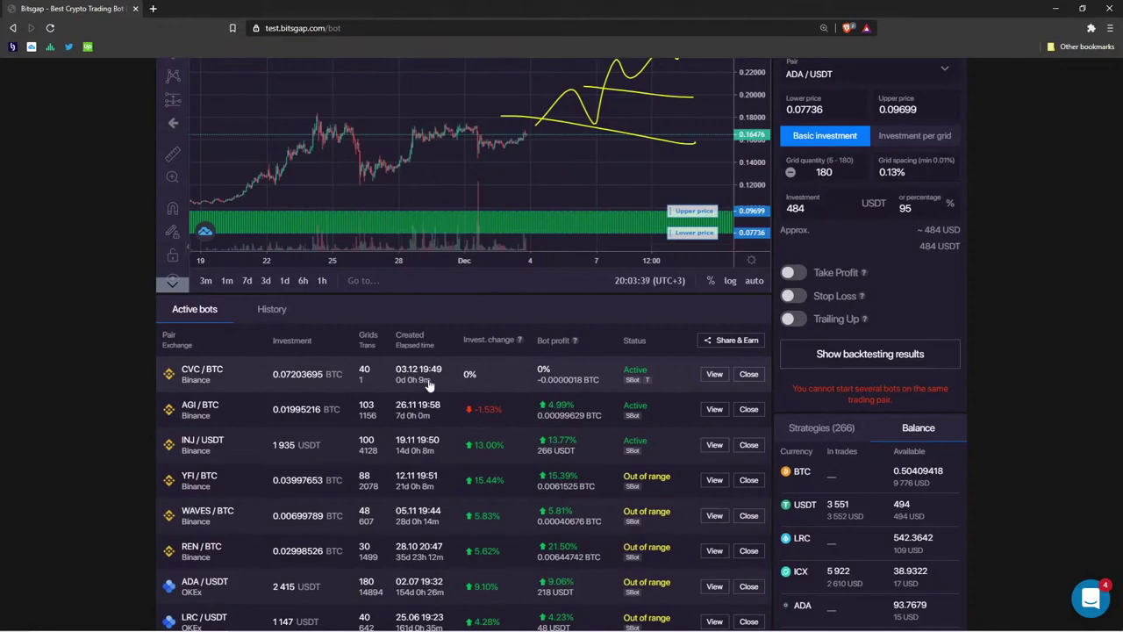
left_click(712, 375)
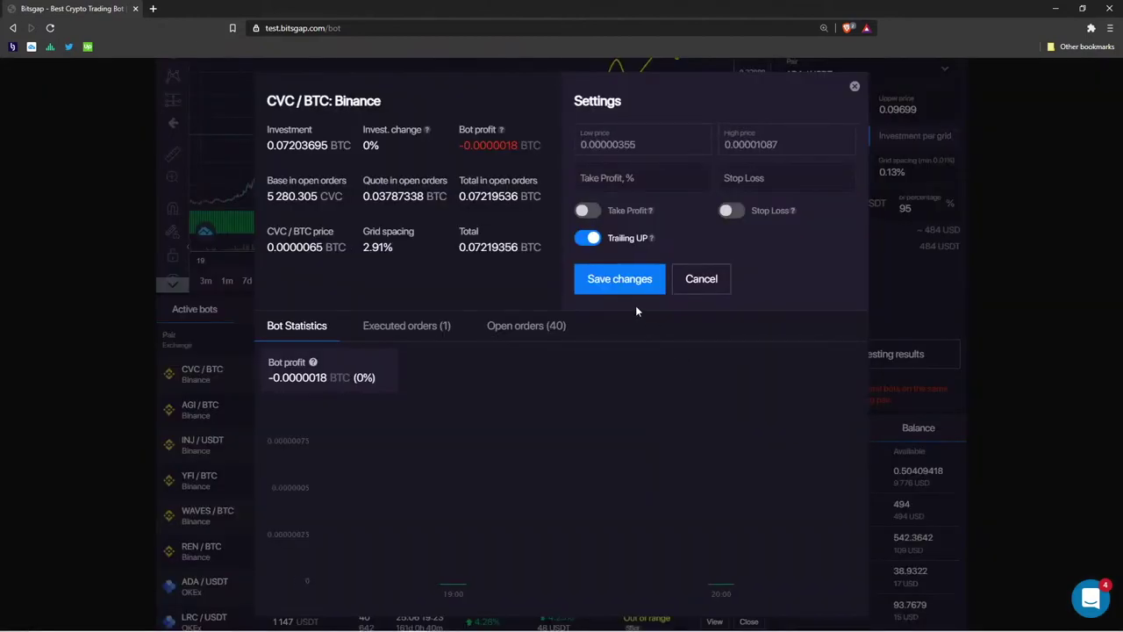
left_click(583, 212)
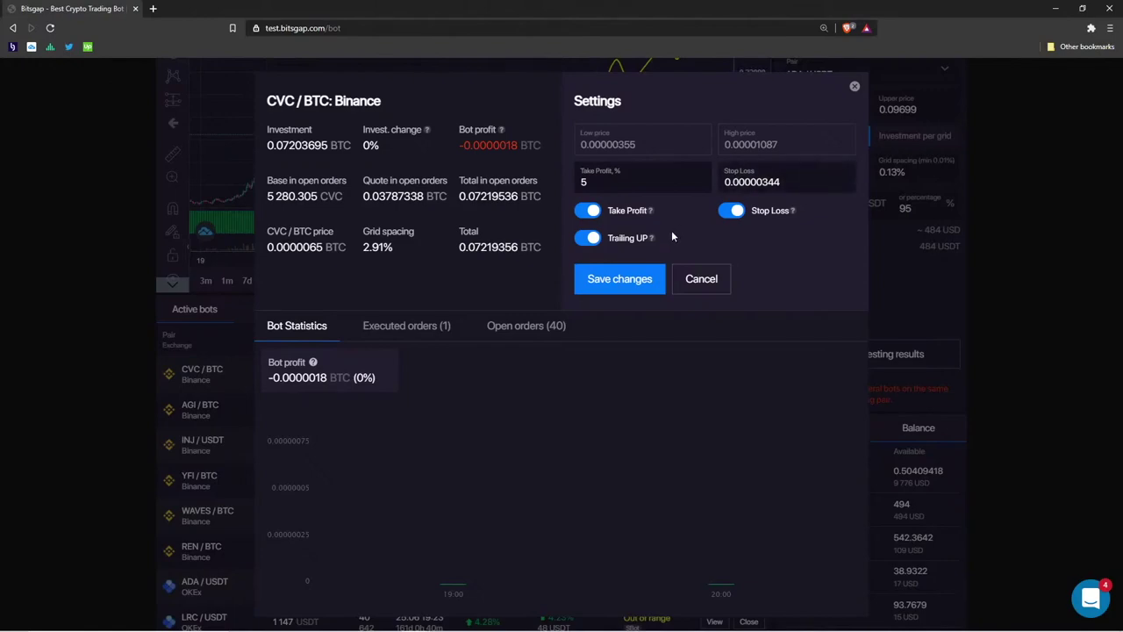
left_click(588, 237)
left_click(586, 211)
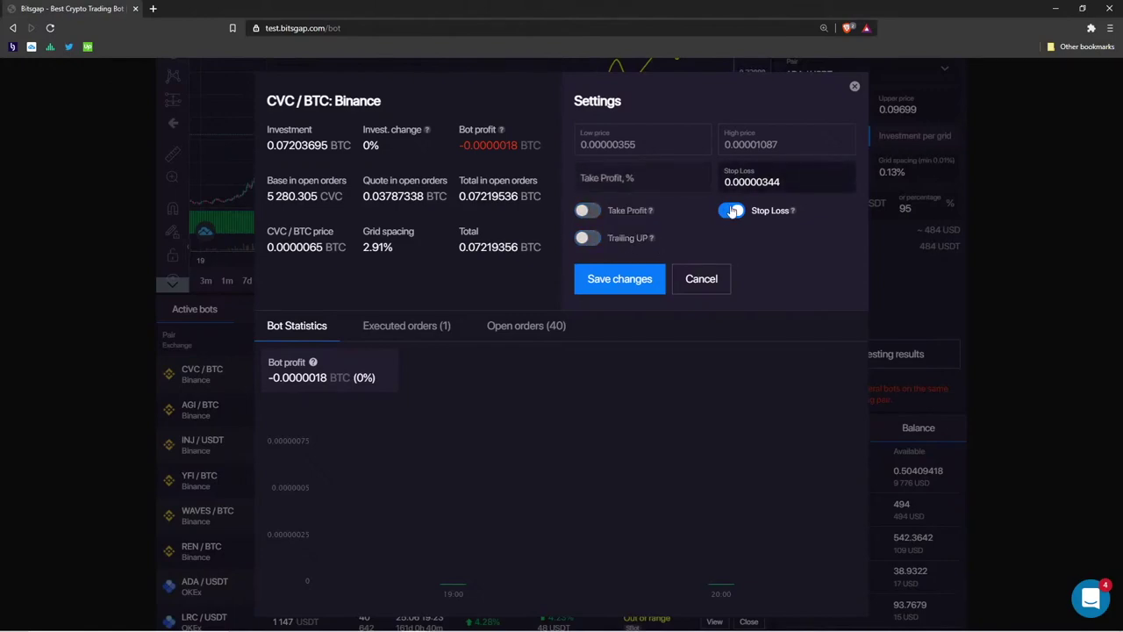
left_click(731, 212)
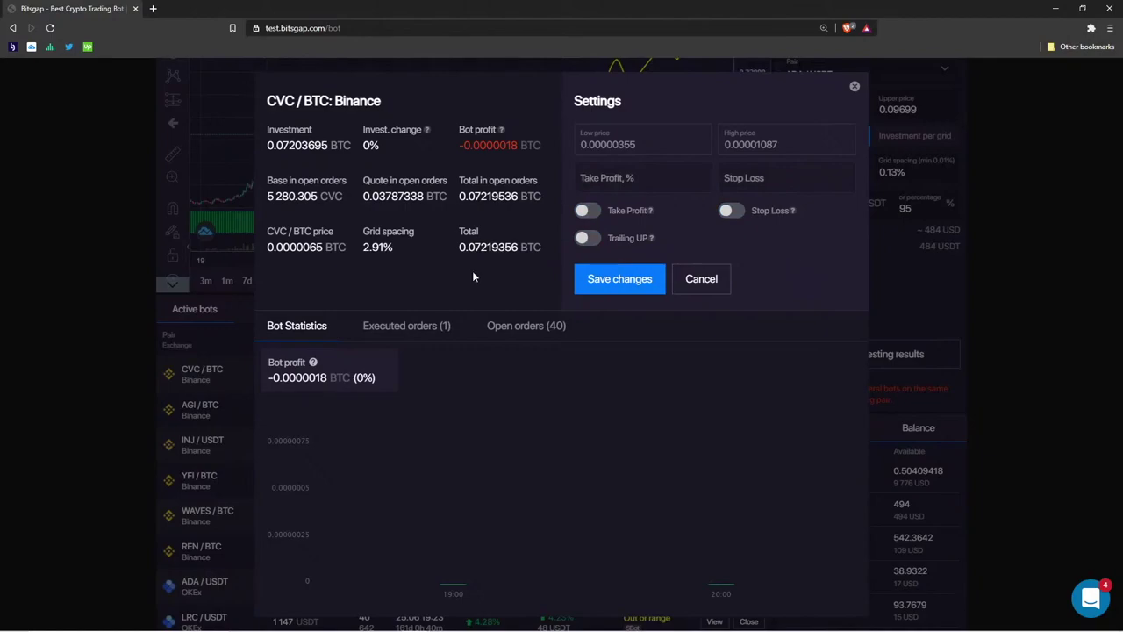
Review the CVC/BTC bot's executed and open orders, and close its details without saving changes
left_click(424, 332)
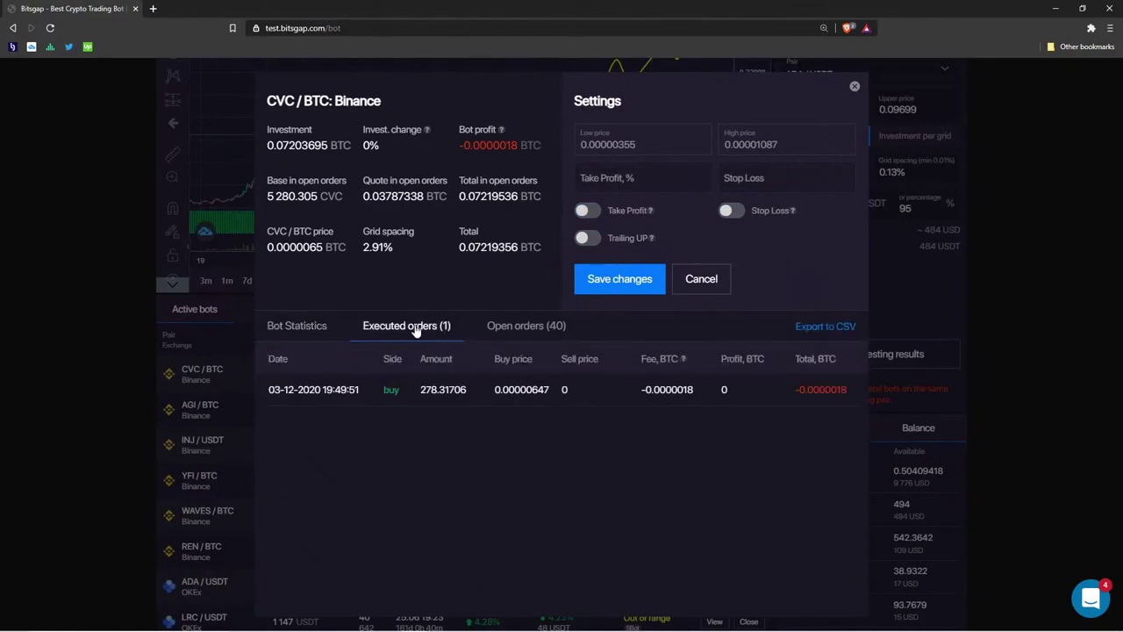
left_click(539, 326)
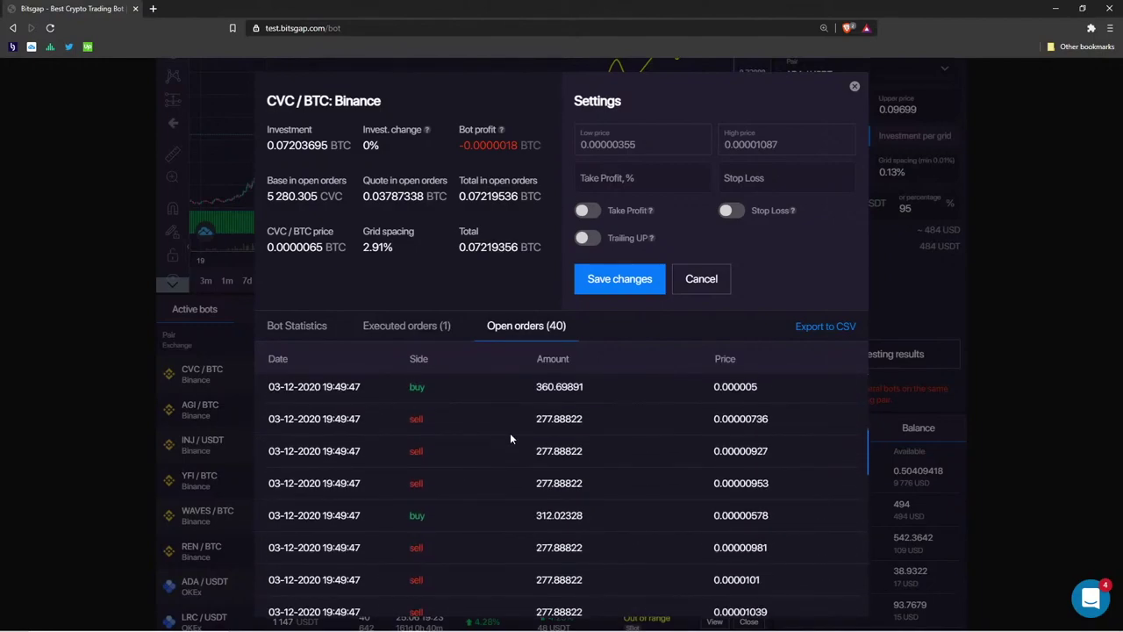
left_click(854, 86)
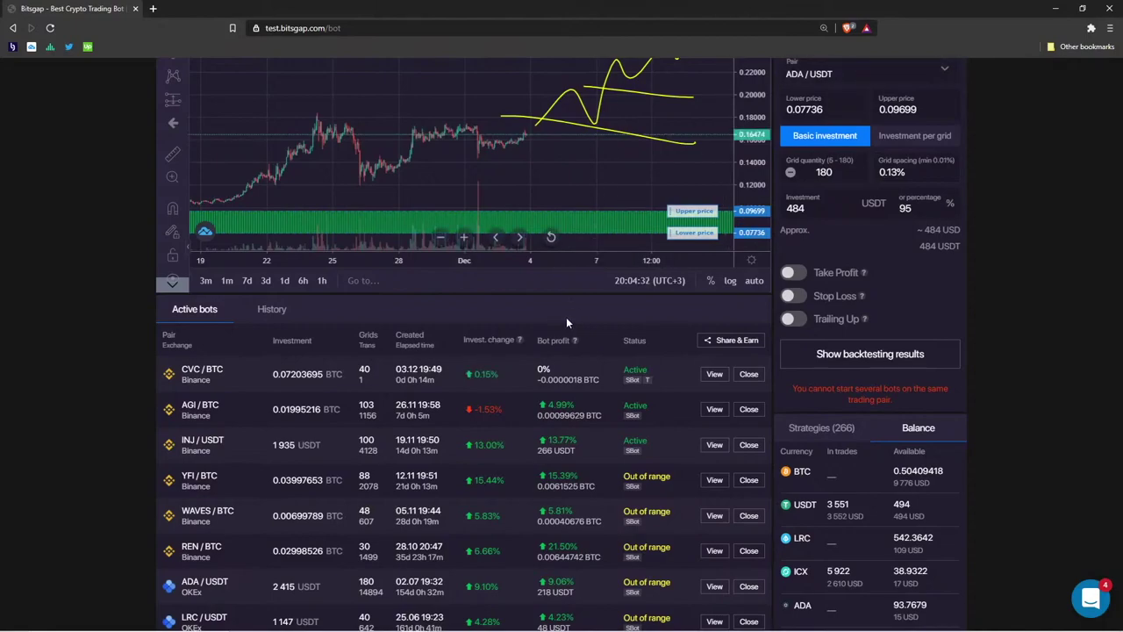
Switch to the PowerPoint presentation and end its running slide show on the IOTA/USDT slide
key("alt+Tab")
left_click(246, 326)
key("alt+Tab")
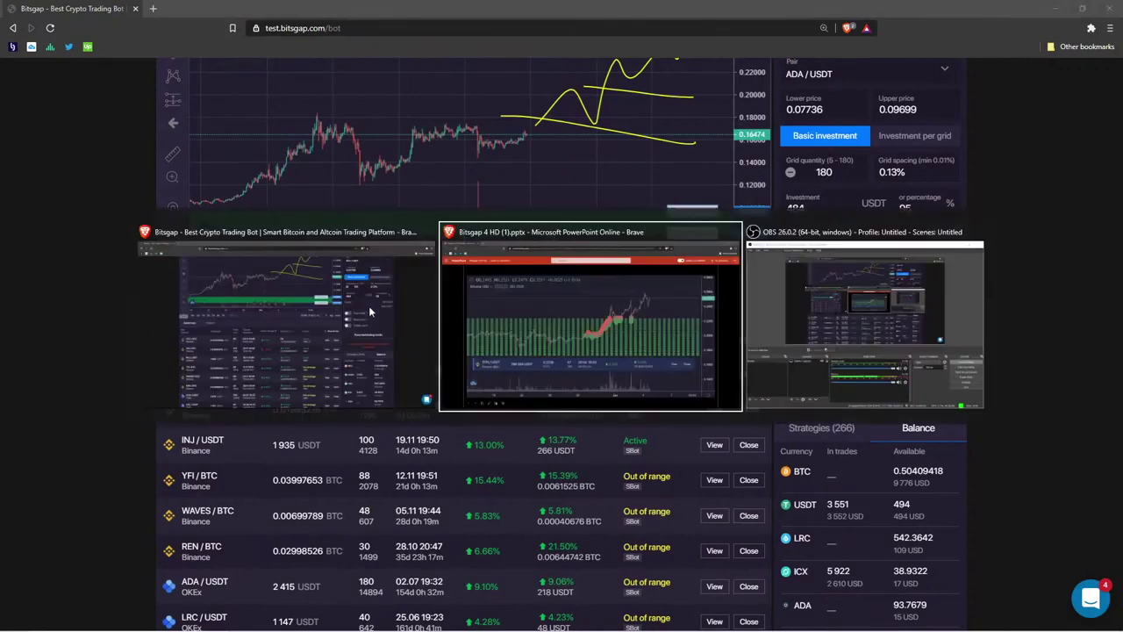
left_click(561, 301)
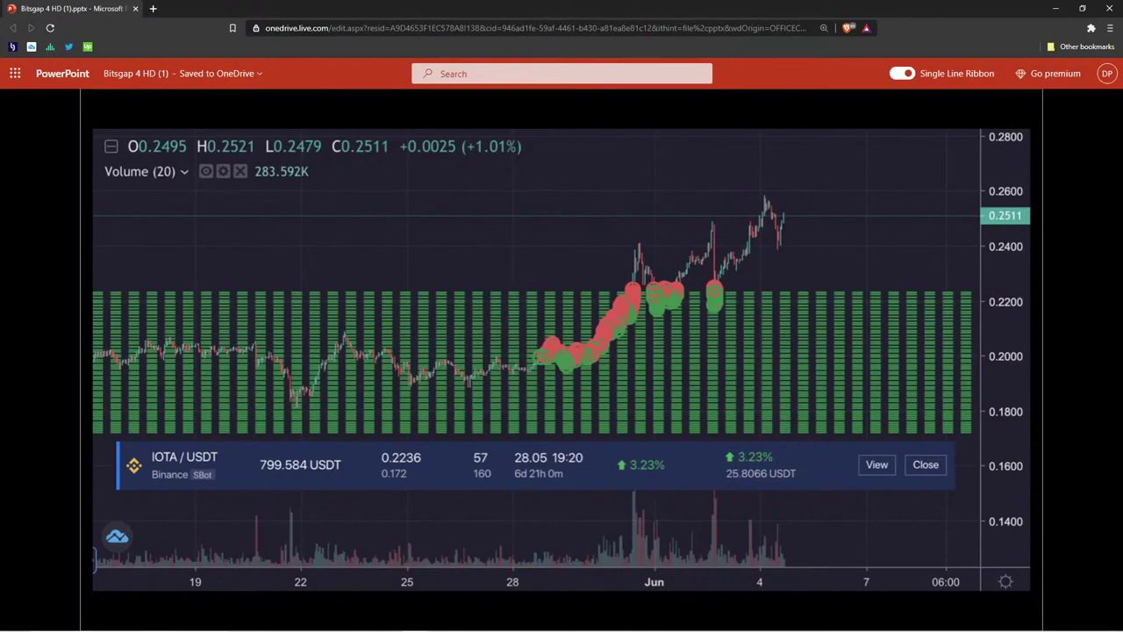
key("Escape")
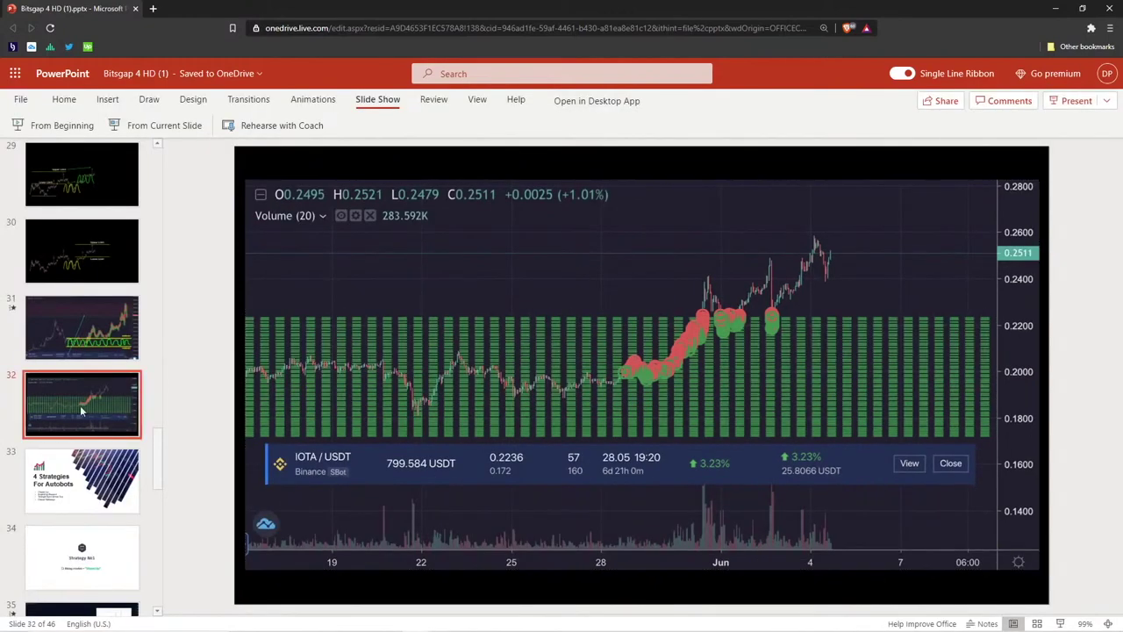
Find slide 35 with the rising LINKUSDT channel among the thumbnails and start the slide show from it
scroll(82, 412, "down", 5)
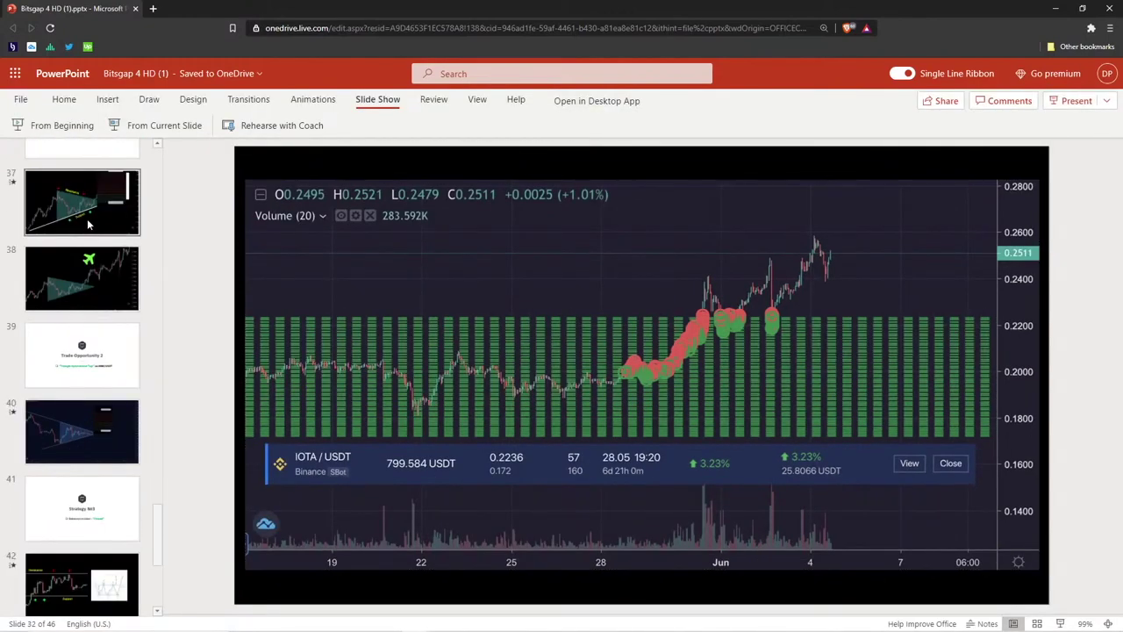
scroll(78, 412, "down", 2)
scroll(77, 421, "down", 2)
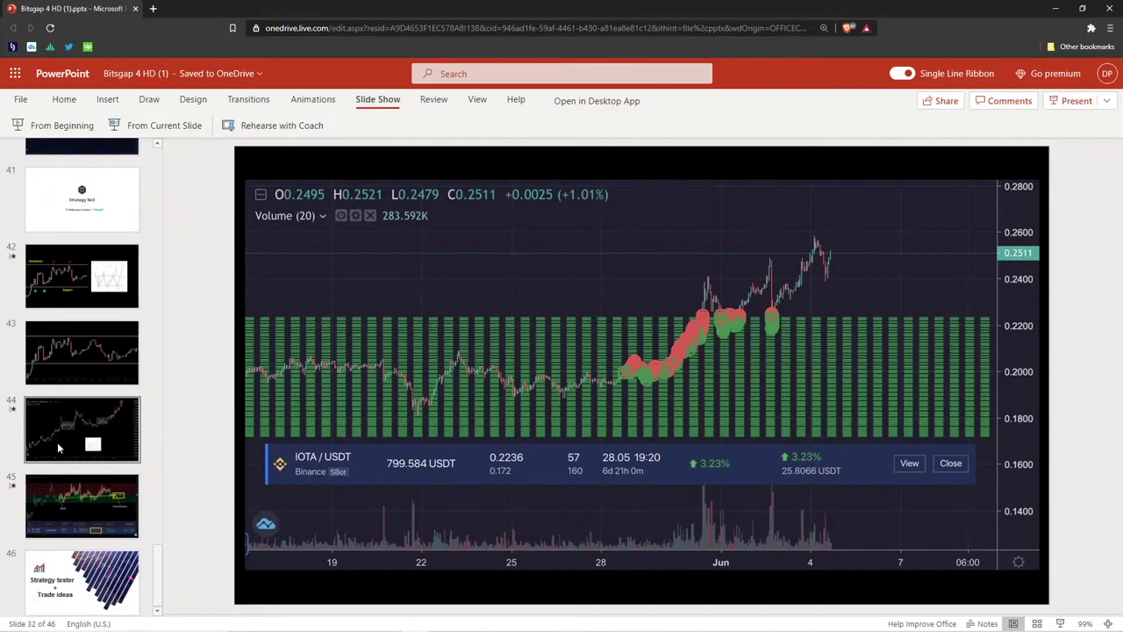
scroll(63, 447, "up", 2)
scroll(70, 448, "down", 1)
scroll(70, 449, "up", 5)
scroll(70, 451, "down", 4)
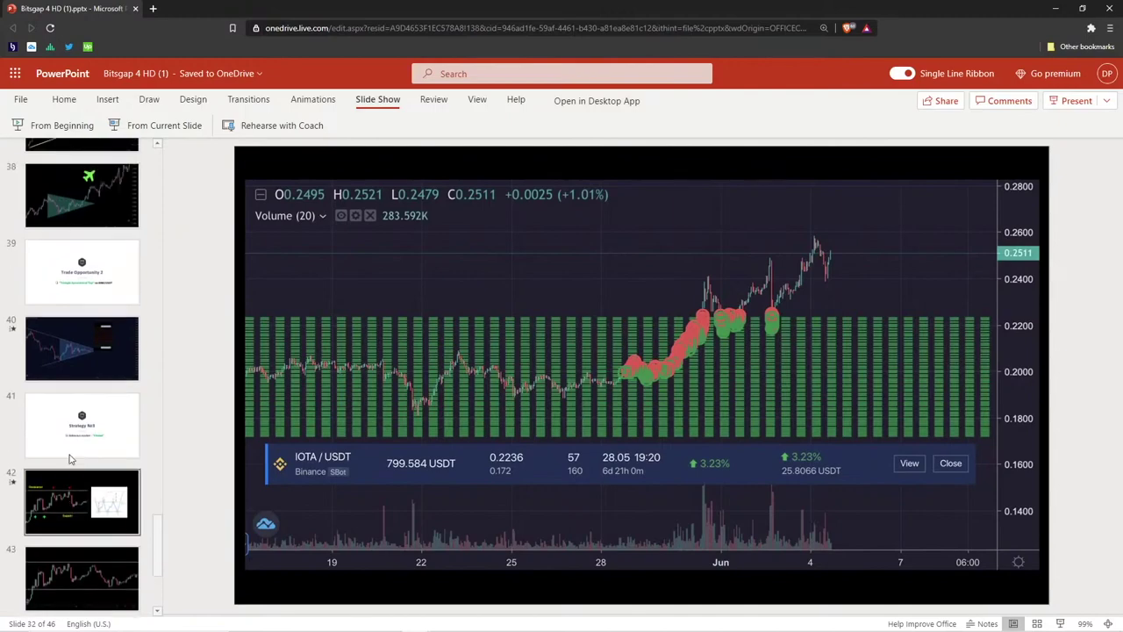
scroll(70, 456, "up", 7)
scroll(70, 458, "down", 1)
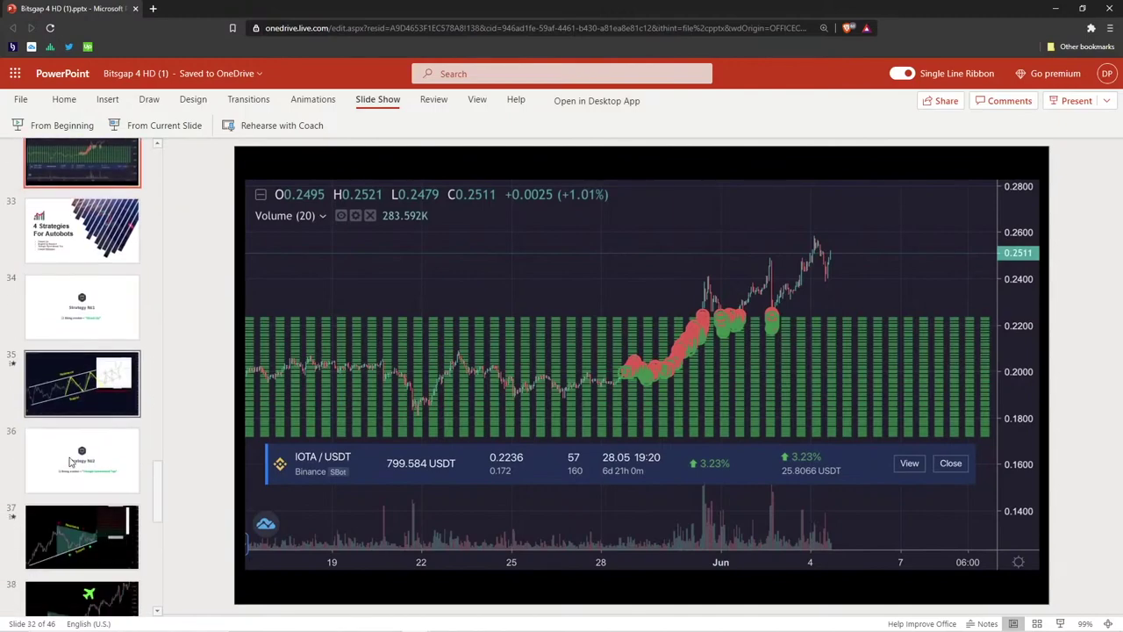
scroll(92, 362, "down", 2)
left_click(92, 360)
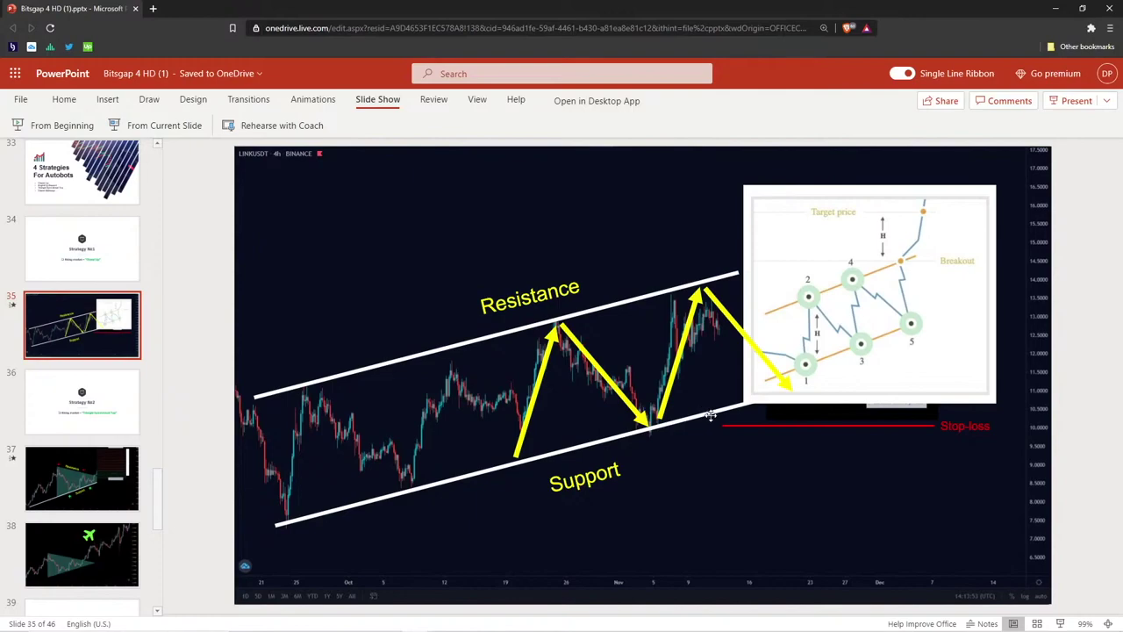
left_click(149, 128)
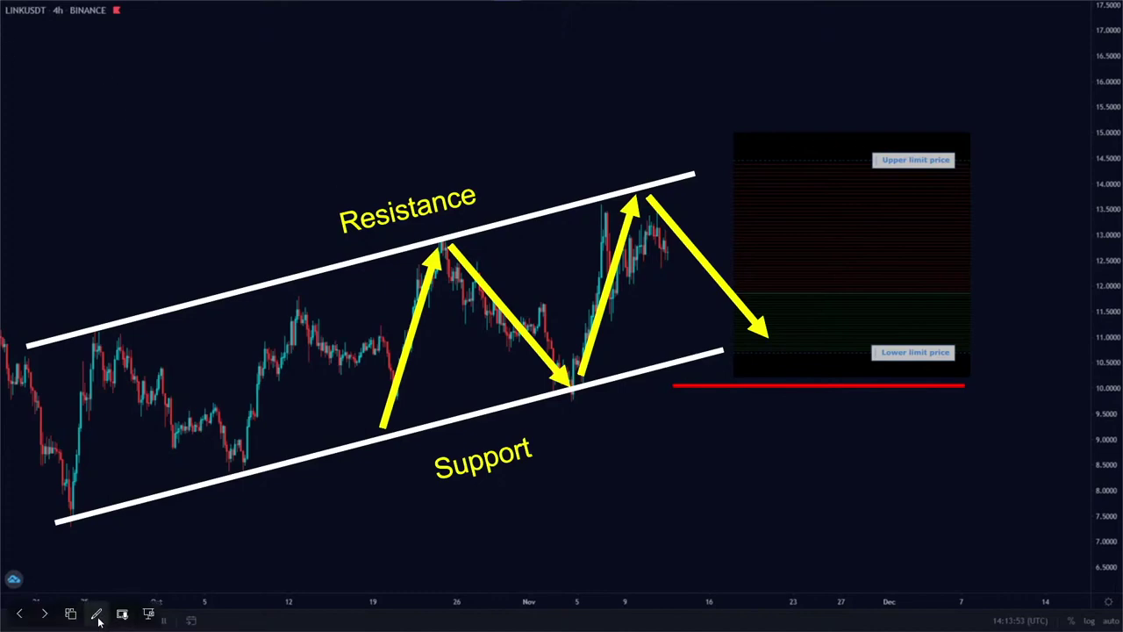
With a green pen, draw the price falling to support, loop the bounce area, and outline the grid between the limit prices
left_click(97, 614)
left_click(171, 588)
left_click_drag(664, 262, 707, 355)
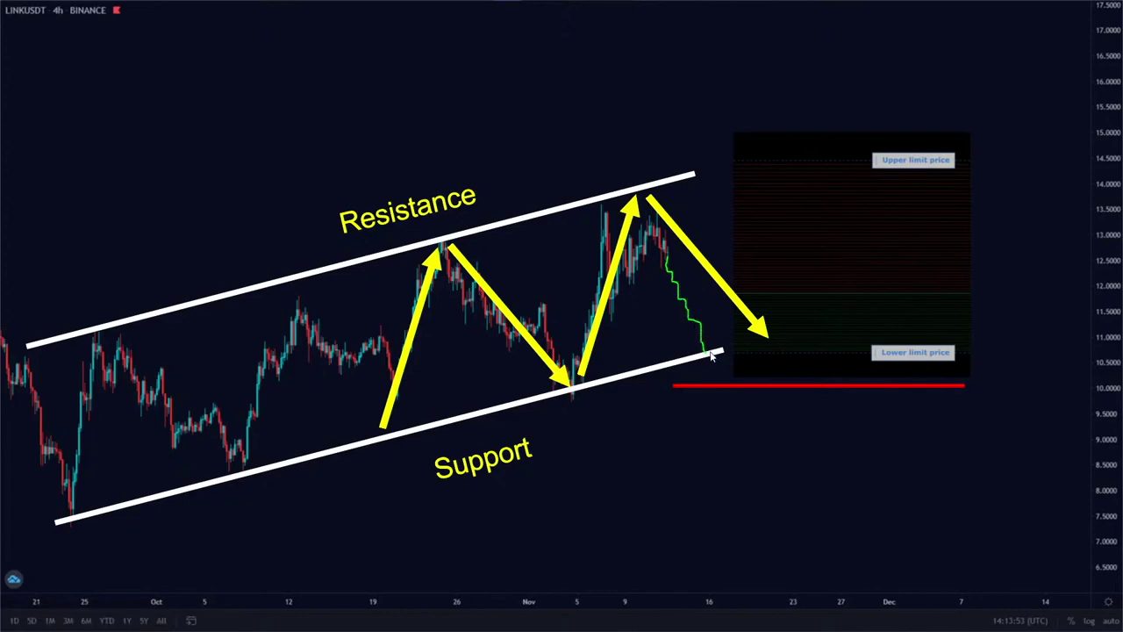
left_click_drag(707, 354, 721, 313)
mouse_move(723, 309)
left_mouse_down()
mouse_move(708, 323)
mouse_move(708, 350)
mouse_move(721, 307)
left_mouse_up()
mouse_move(720, 209)
left_mouse_down()
mouse_move(779, 362)
mouse_move(1040, 327)
mouse_move(953, 140)
mouse_move(749, 152)
mouse_move(715, 256)
left_mouse_up()
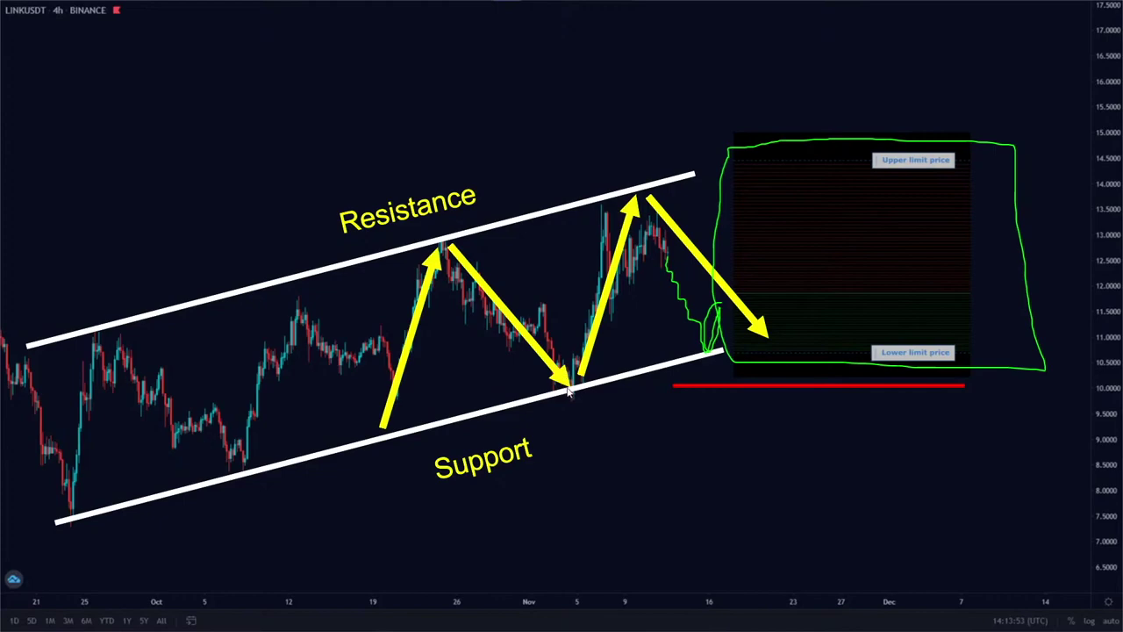
Mark the three lows on the support line and circle the bounces after them in green, and end the slide show
left_click_drag(572, 419, 579, 397)
left_click_drag(84, 535, 91, 526)
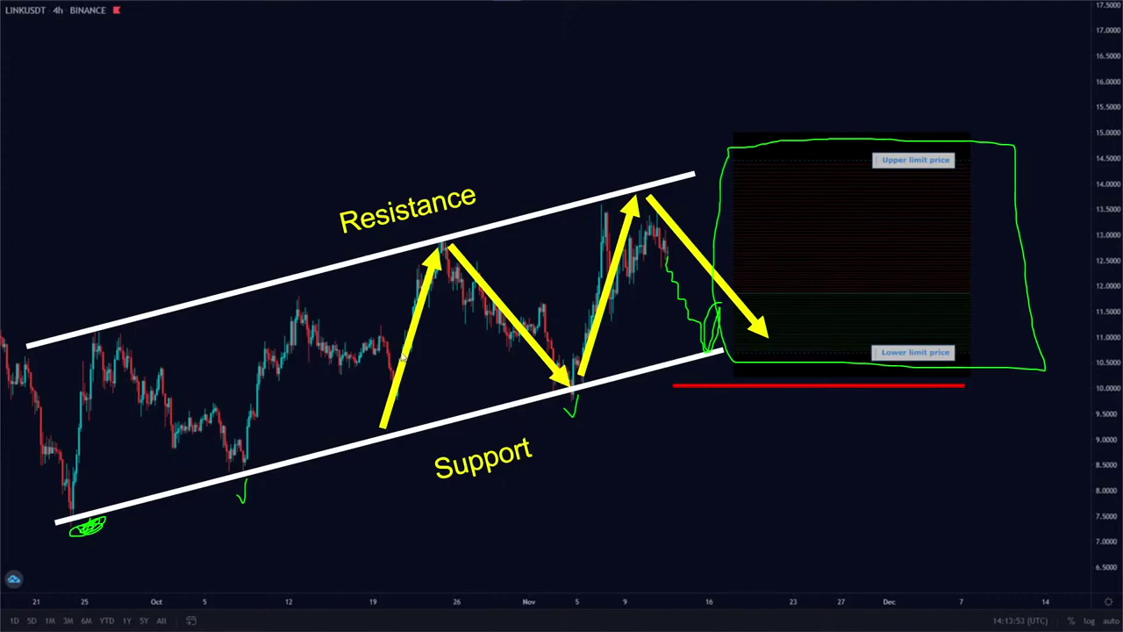
mouse_move(253, 441)
left_mouse_down()
mouse_move(247, 422)
mouse_move(245, 470)
mouse_move(253, 421)
left_mouse_up()
mouse_move(584, 365)
left_mouse_down()
mouse_move(572, 384)
mouse_move(590, 340)
mouse_move(582, 353)
left_mouse_up()
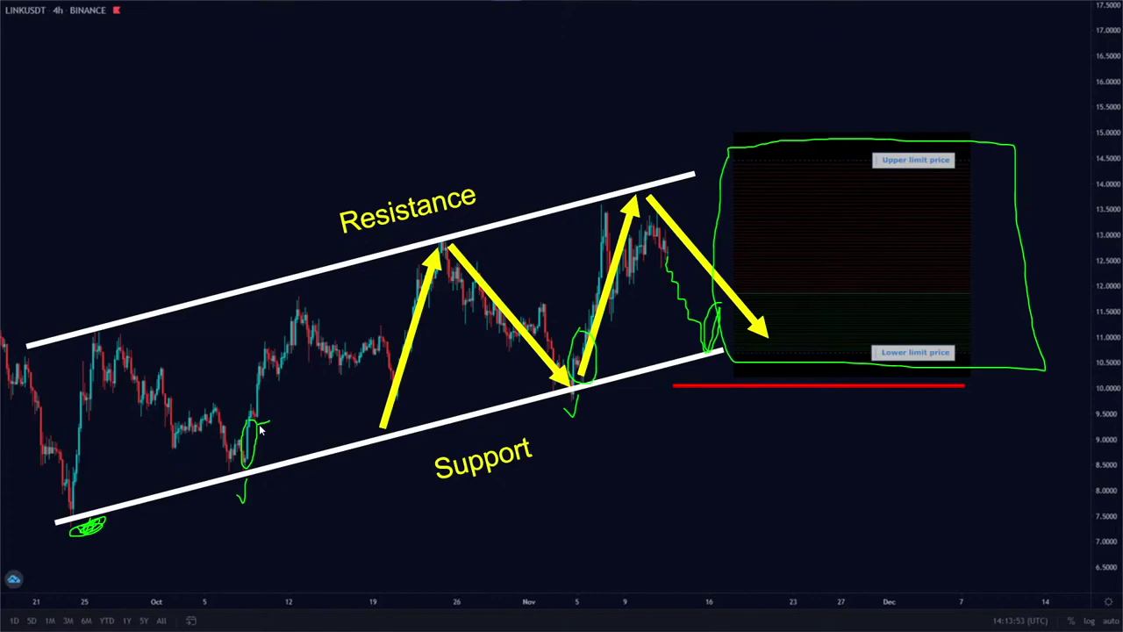
mouse_move(271, 425)
left_mouse_down()
mouse_move(263, 430)
mouse_move(284, 419)
left_mouse_up()
mouse_move(644, 331)
left_mouse_down()
mouse_move(602, 349)
mouse_move(614, 351)
mouse_move(603, 343)
left_mouse_up()
key("Escape")
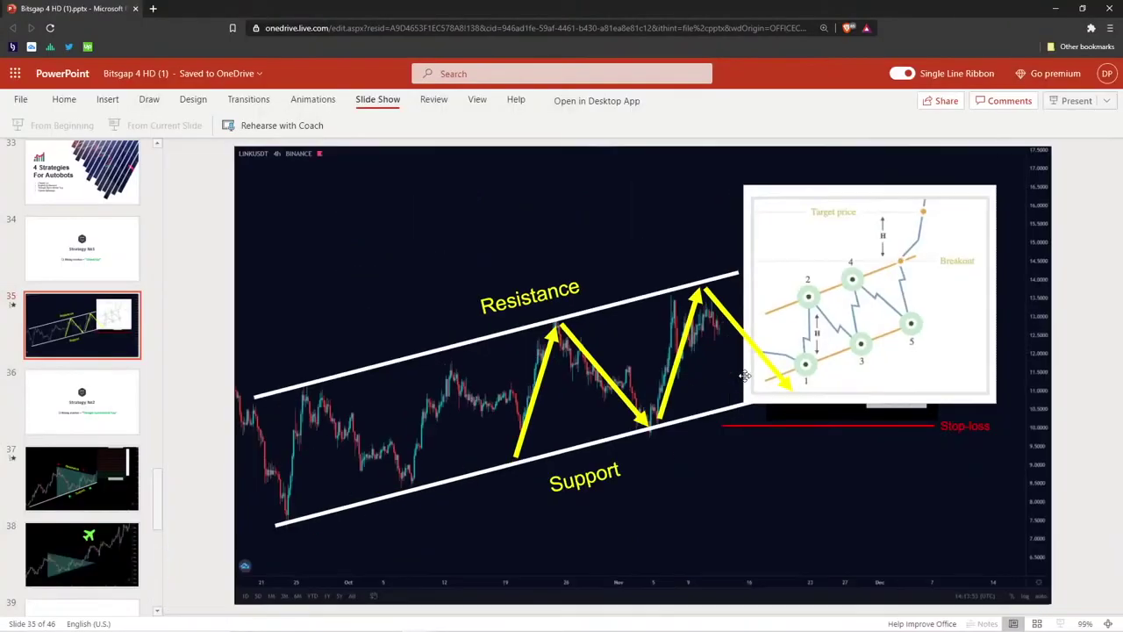
Present slide 37 with the triangle consolidation pattern
scroll(104, 460, "down", 1)
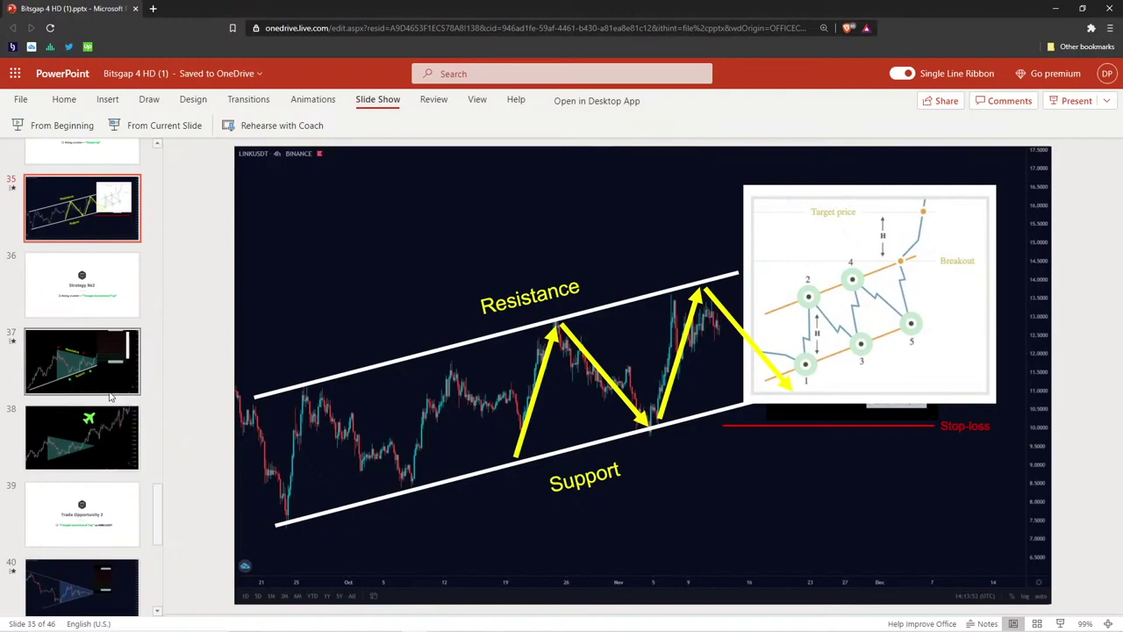
scroll(112, 443, "down", 1)
left_click(102, 320)
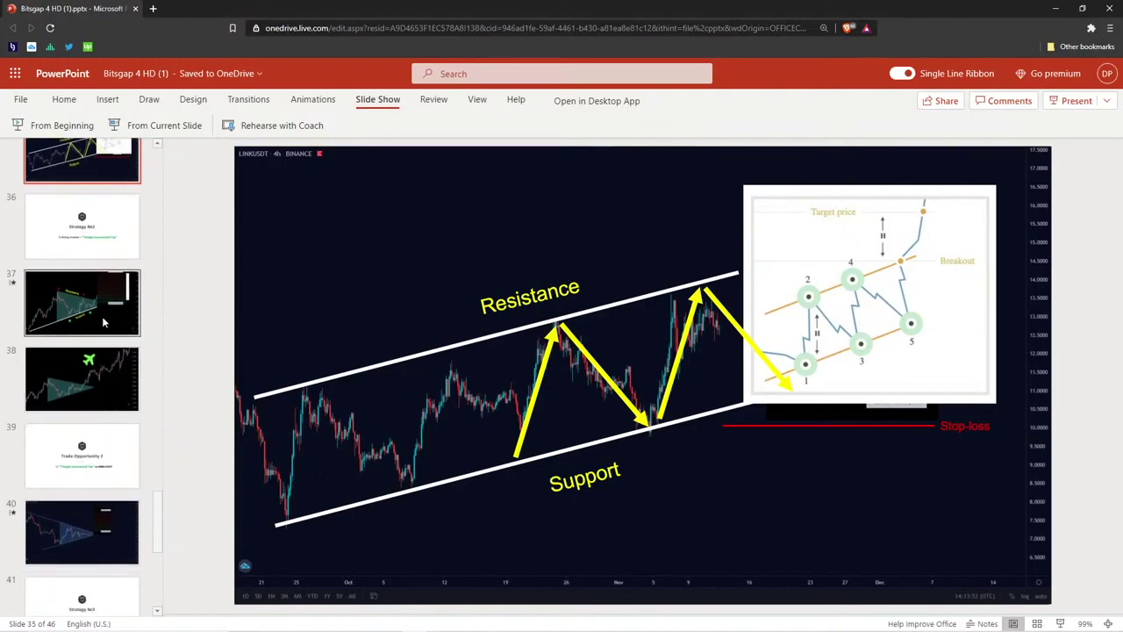
left_click(132, 128)
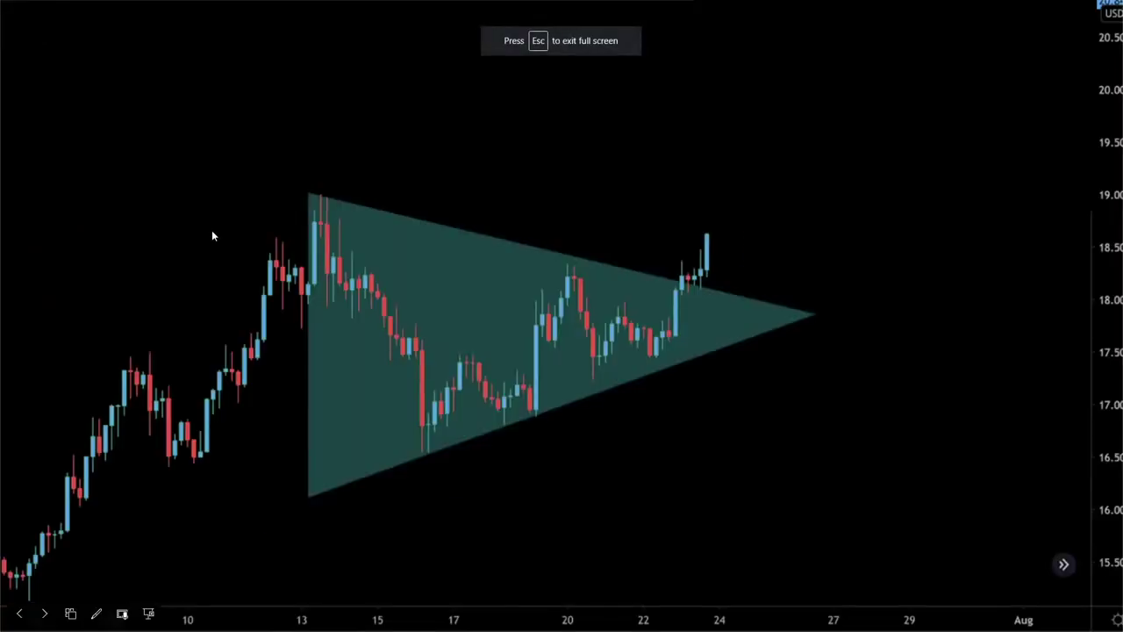
Trace the price swings inside the triangle with a yellow pen, from its upper-left peak to the breakout
left_click(96, 614)
left_click(158, 587)
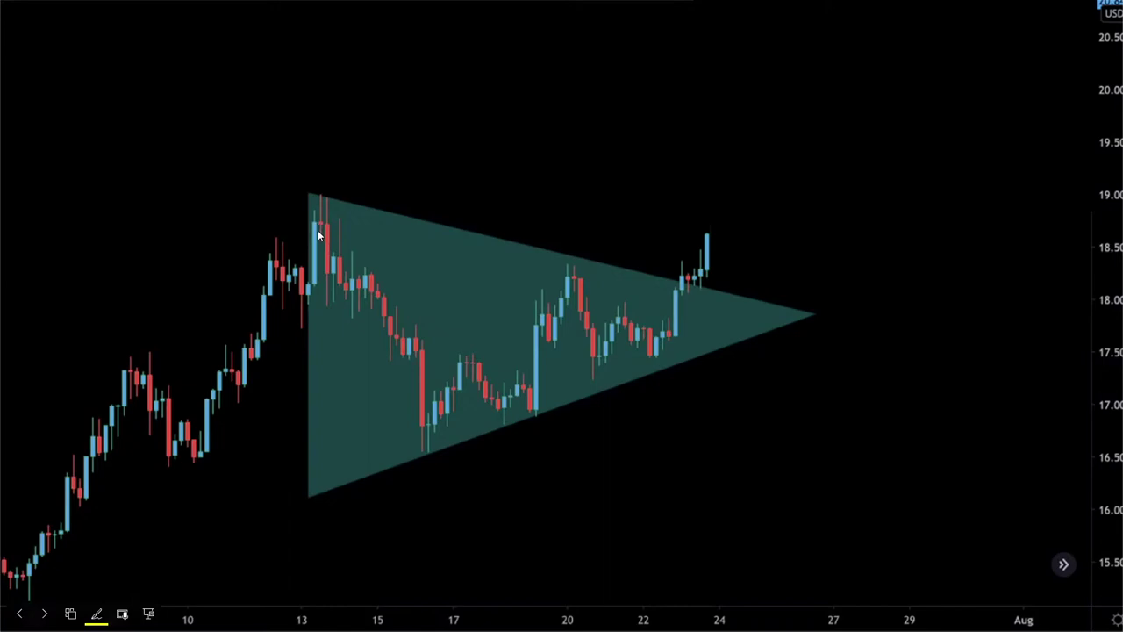
mouse_move(323, 230)
left_mouse_down()
mouse_move(399, 307)
mouse_move(442, 408)
mouse_move(572, 332)
mouse_move(694, 300)
left_mouse_up()
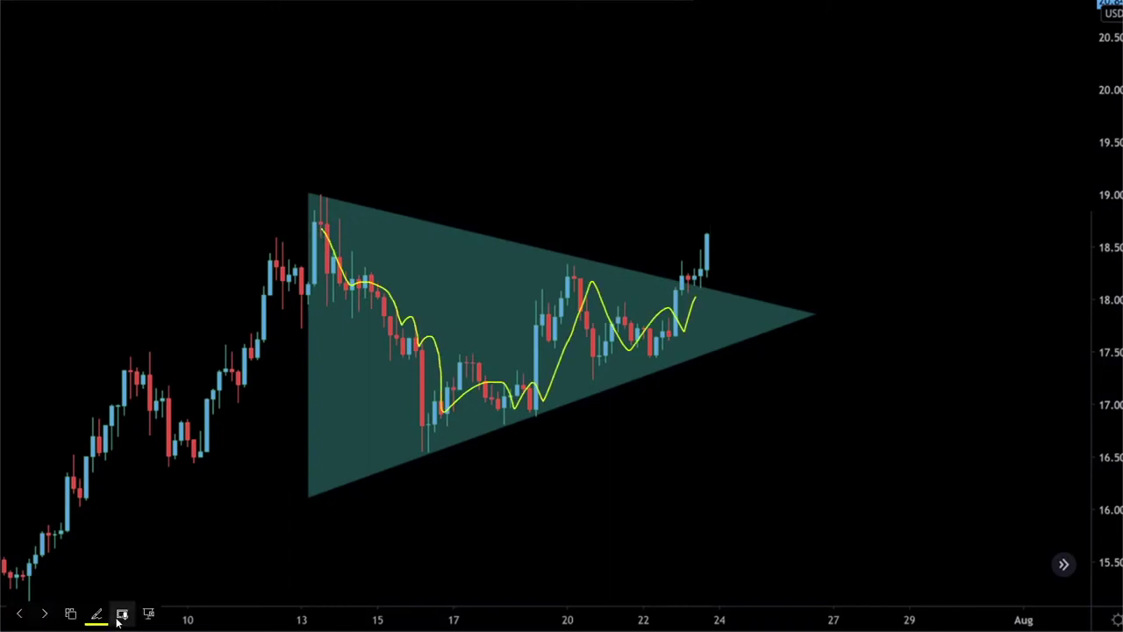
Draw a red downward arrow and a green upward arrow side by side below the triangle's narrow end
left_click(96, 613)
left_click(123, 506)
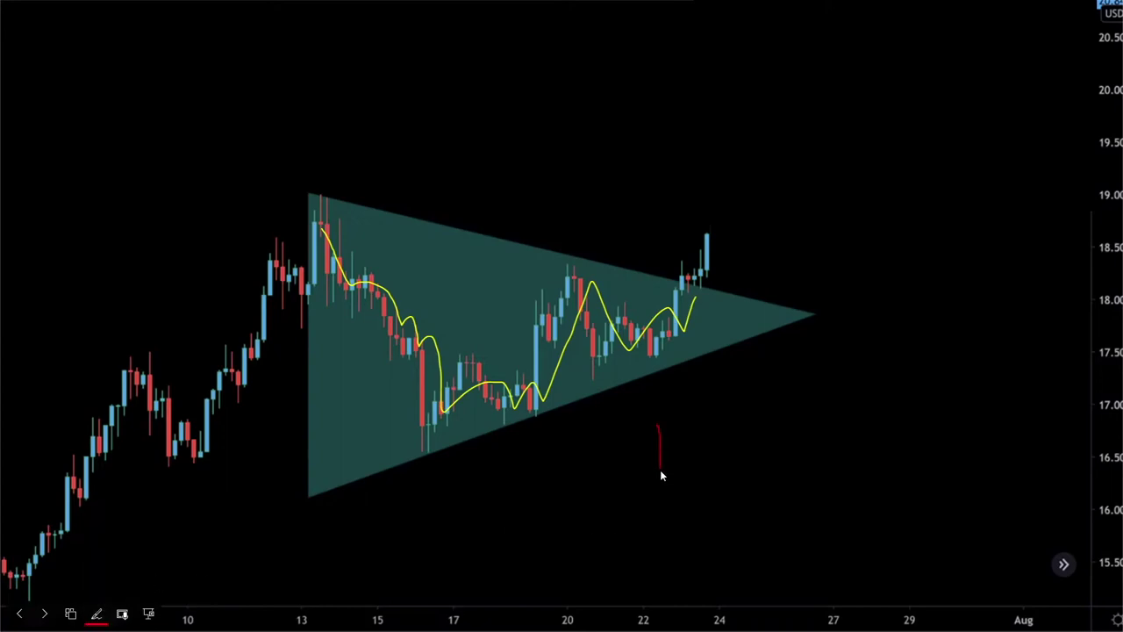
left_click_drag(653, 452, 670, 452)
left_click(96, 613)
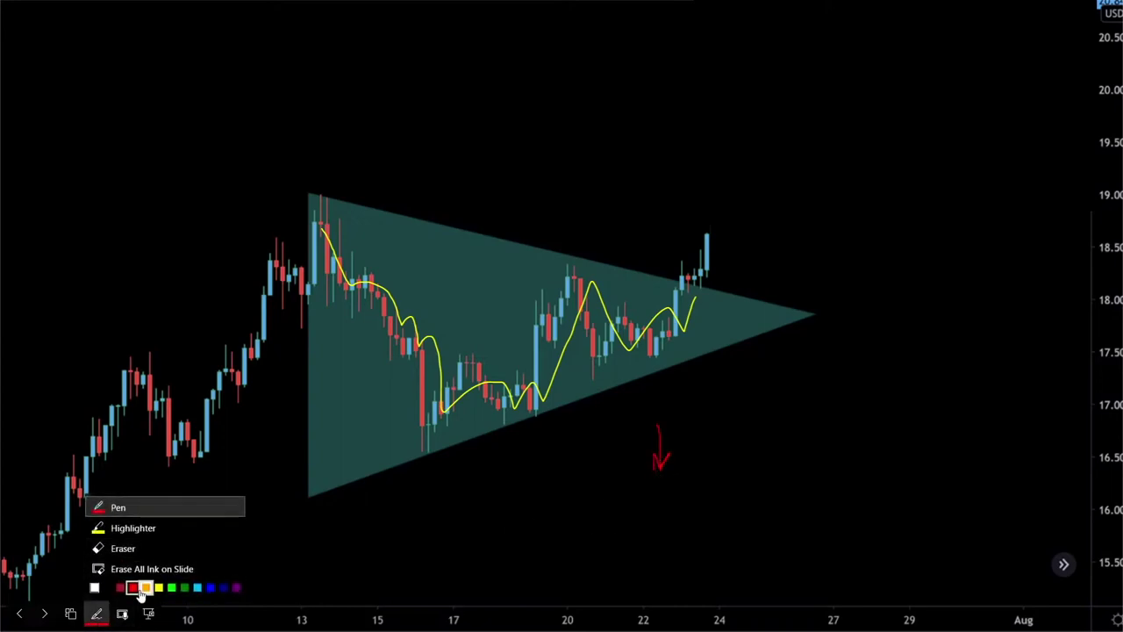
left_click(171, 587)
mouse_move(694, 479)
left_mouse_down()
mouse_move(687, 432)
mouse_move(699, 436)
left_mouse_up()
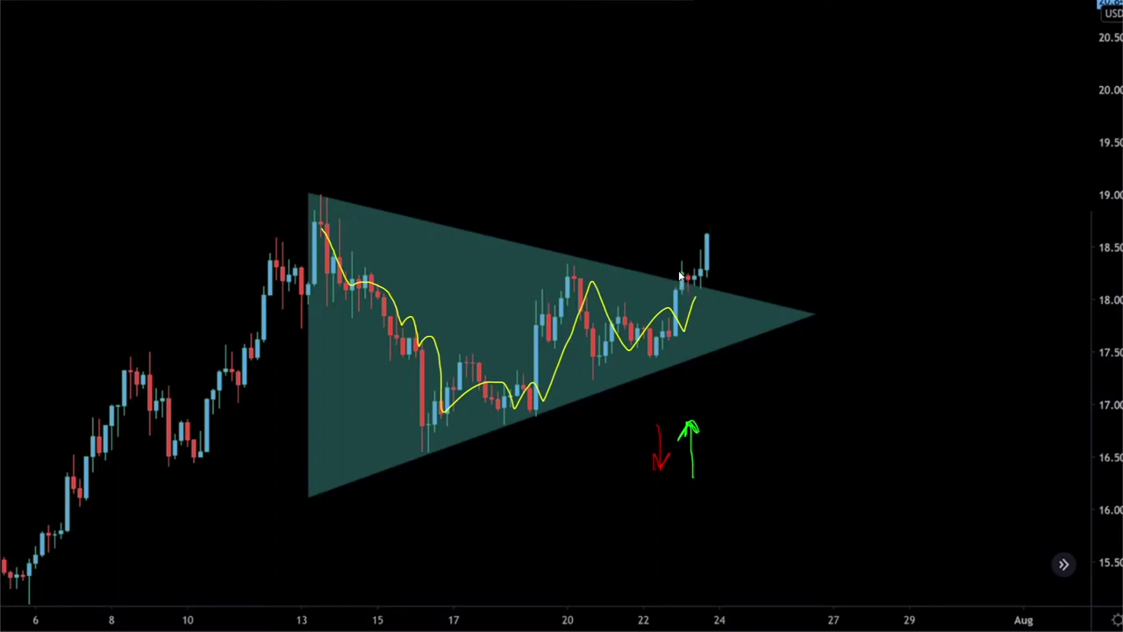
Circle the breakout in green, draw a rising zigzag path from it and a horizontal line below support, and end the slide show
mouse_move(684, 270)
left_mouse_down()
mouse_move(699, 283)
mouse_move(692, 266)
left_mouse_up()
mouse_move(709, 262)
left_mouse_down()
mouse_move(793, 213)
mouse_move(987, 60)
mouse_move(1001, 31)
mouse_move(905, 56)
mouse_move(986, 102)
mouse_move(939, 39)
mouse_move(985, 60)
mouse_move(981, 88)
left_mouse_up()
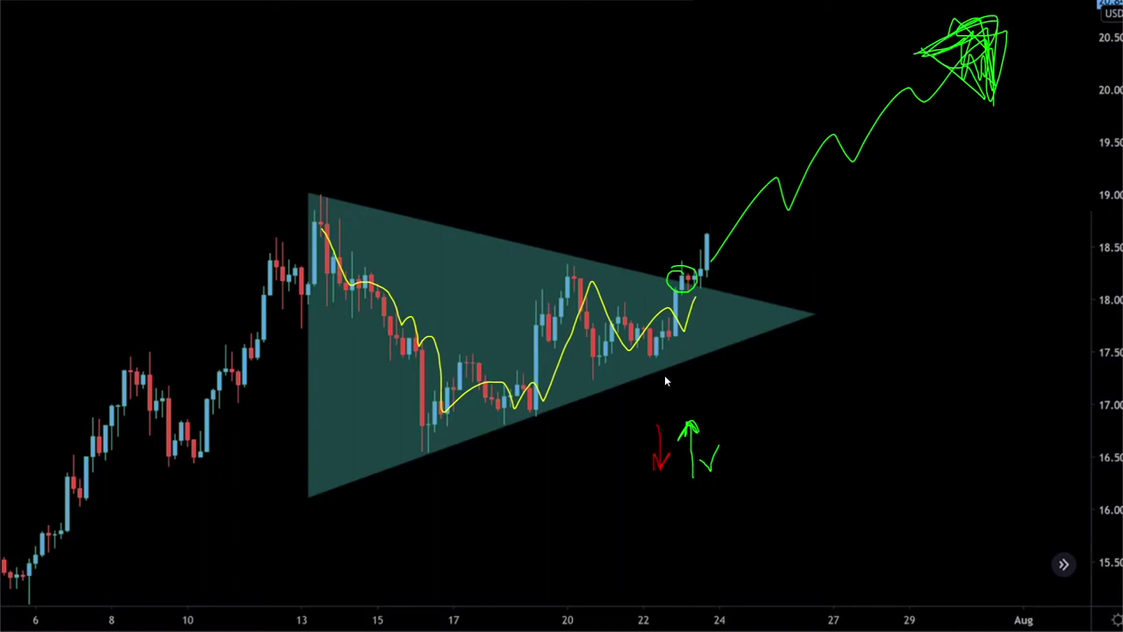
mouse_move(671, 374)
left_mouse_down()
mouse_move(836, 367)
mouse_move(664, 378)
mouse_move(827, 372)
mouse_move(683, 379)
left_mouse_up()
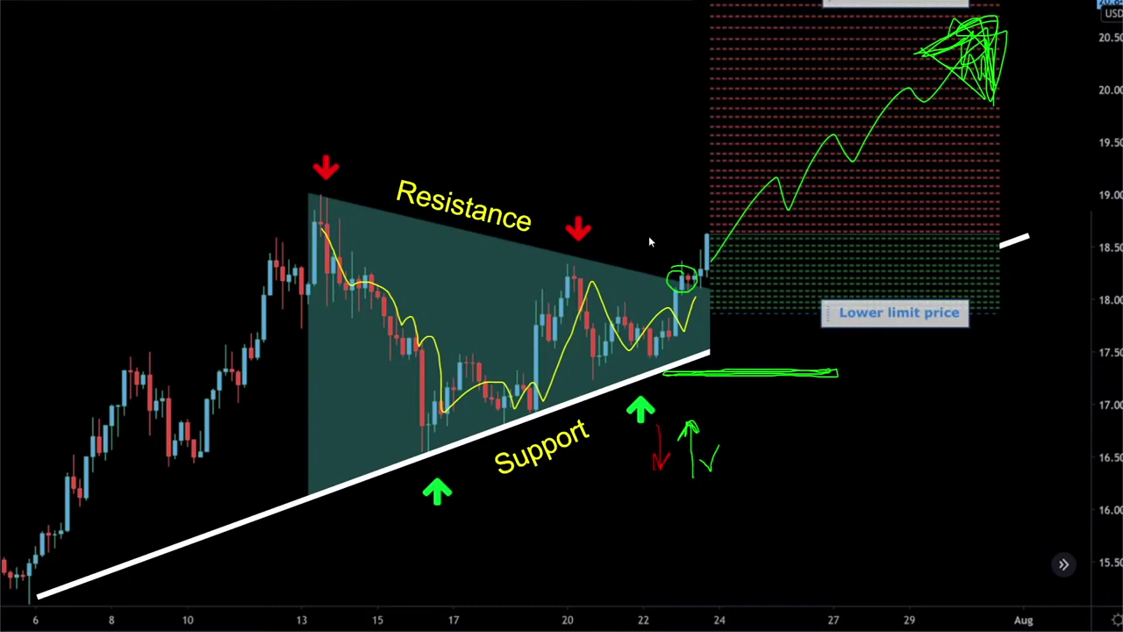
key("Escape")
Switch to the Bitsgap bots page and review the total profit in the bot history
key("alt+Tab")
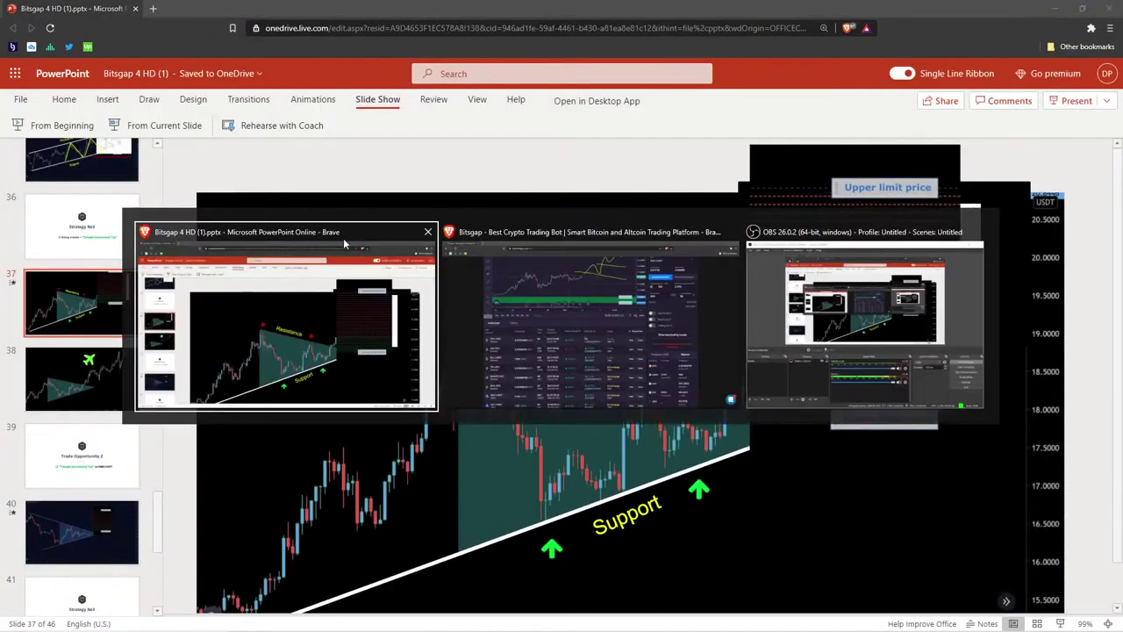
left_click(582, 324)
left_click(273, 310)
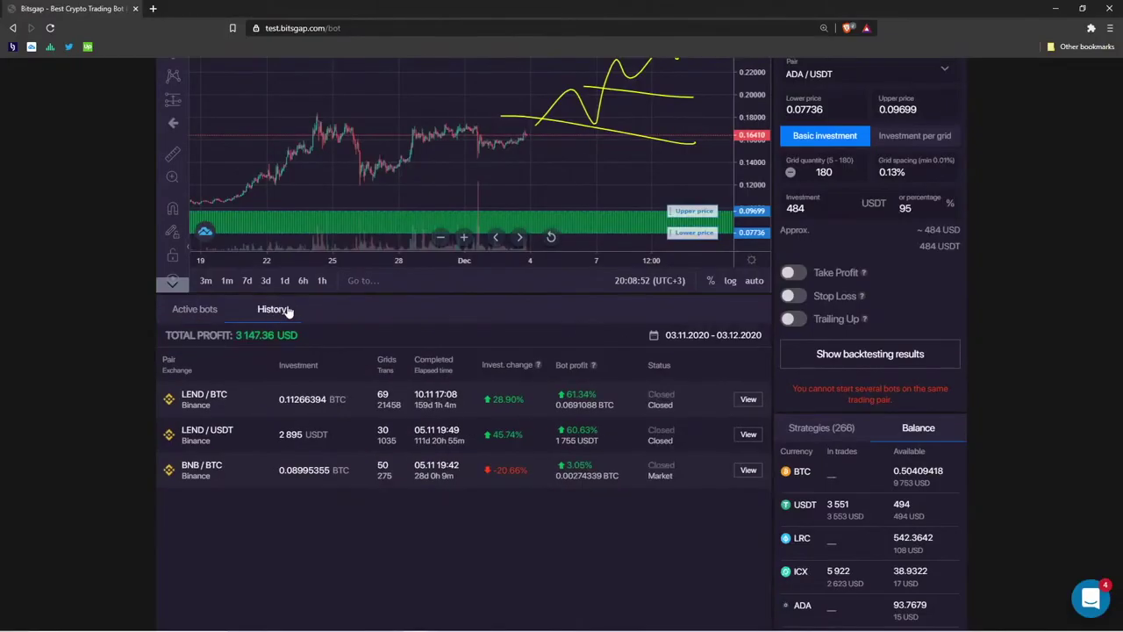
mouse_move(303, 338)
left_mouse_down()
mouse_move(236, 340)
mouse_move(306, 334)
left_mouse_up()
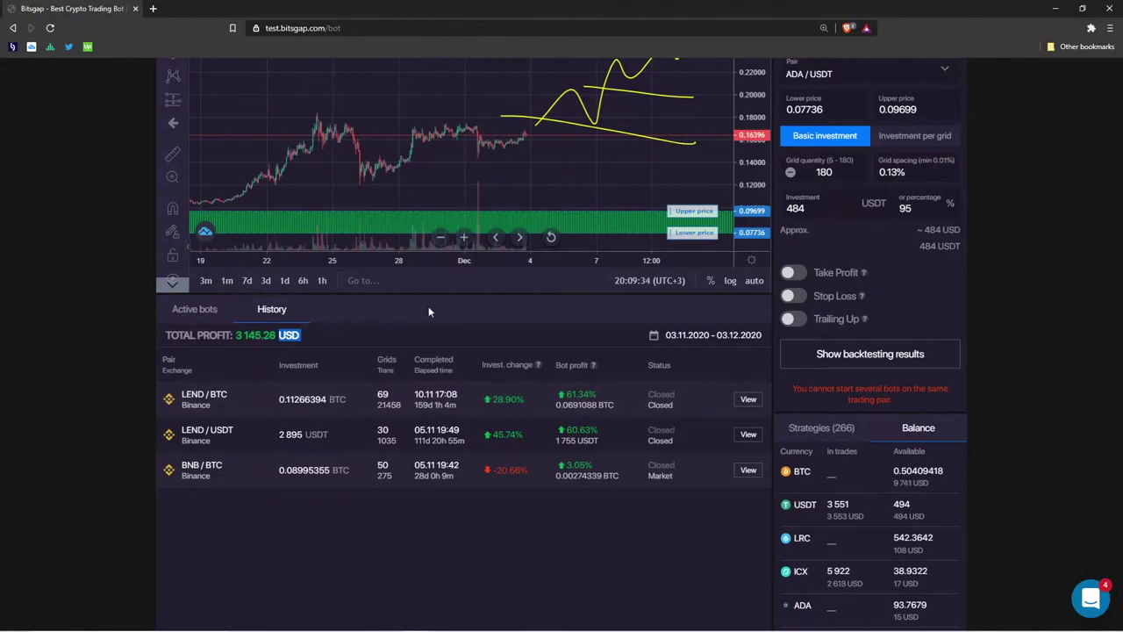
Browse back through earlier months in the bot history's date range picker and cancel without choosing dates
left_click(672, 336)
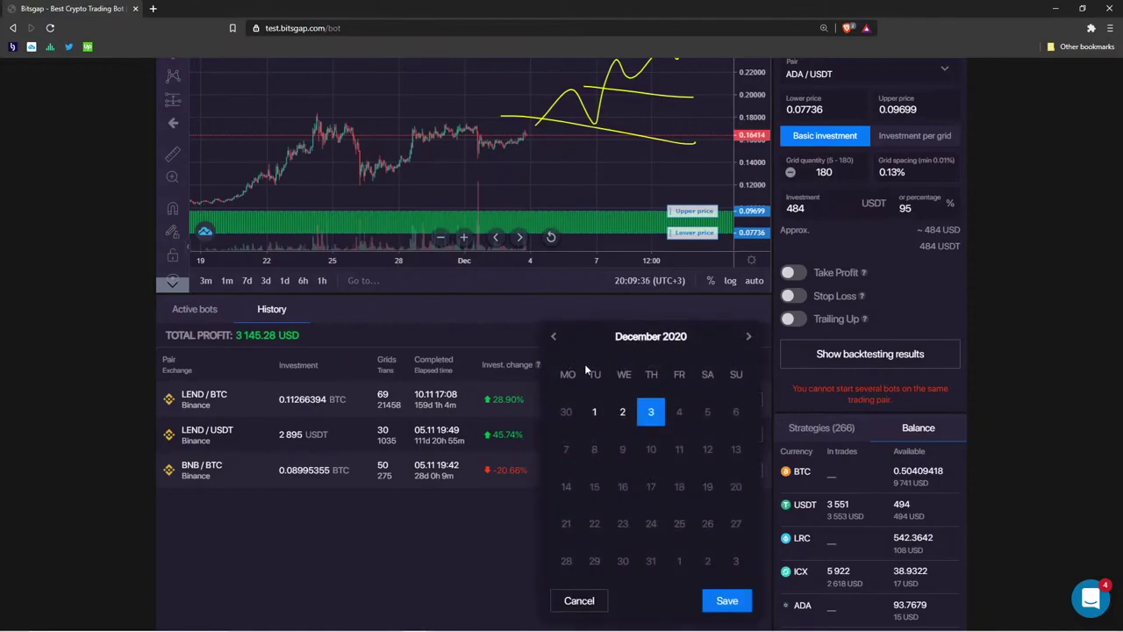
left_click(554, 338)
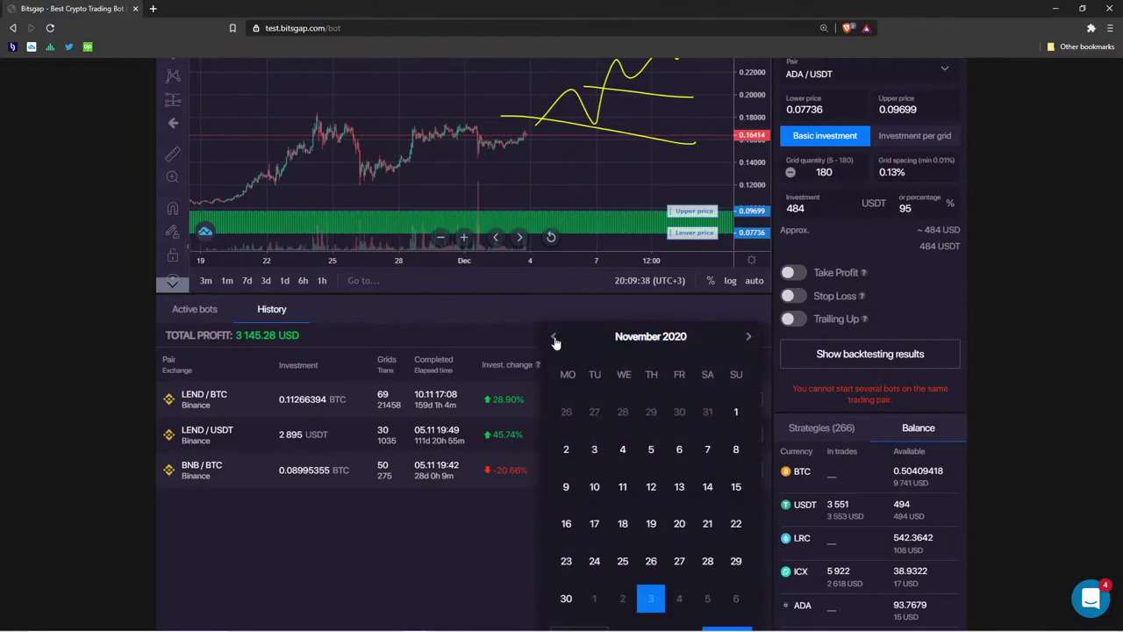
left_click(555, 339)
left_click(554, 339)
left_click(554, 339)
left_click(554, 338)
left_click(555, 340)
left_click(581, 602)
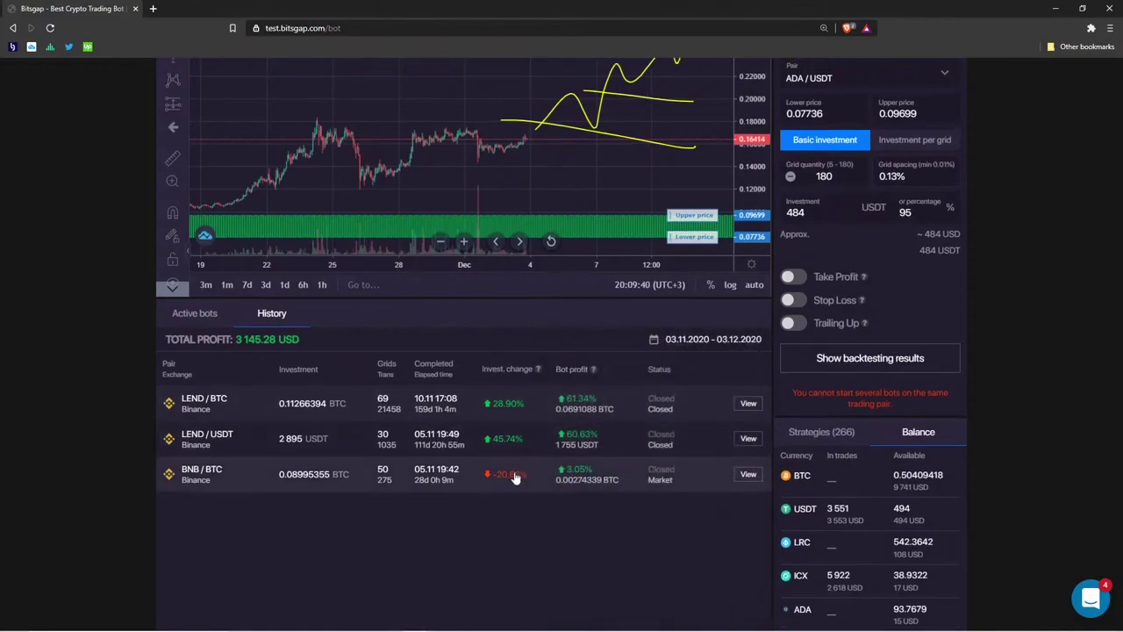
Return from the bot history to the list of active bots
scroll(509, 456, "up", 2)
scroll(503, 436, "up", 2)
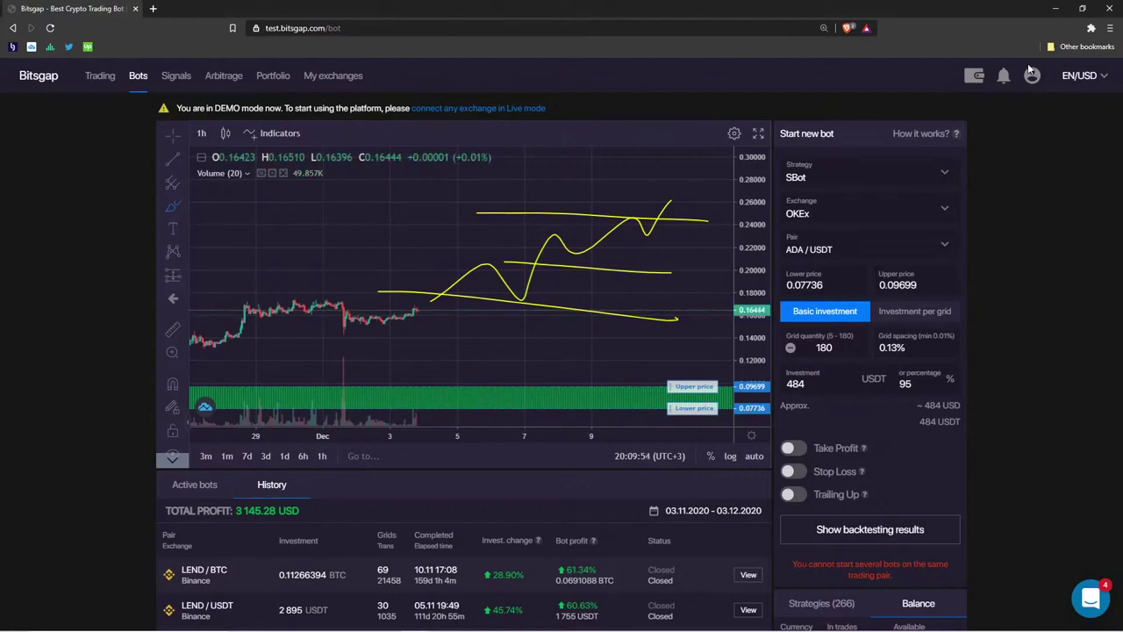
left_click(210, 484)
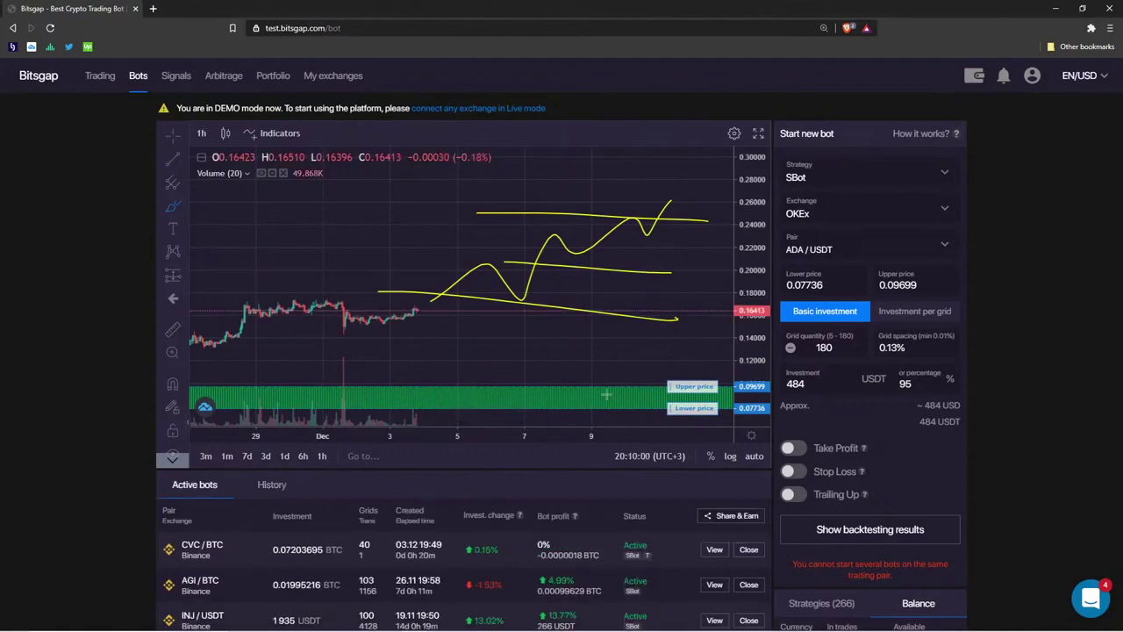
Enable Stop Loss at 0.07503, Trailing Up, and Take Profit at 5% for the new ADA/USDT bot
scroll(842, 455, "down", 1)
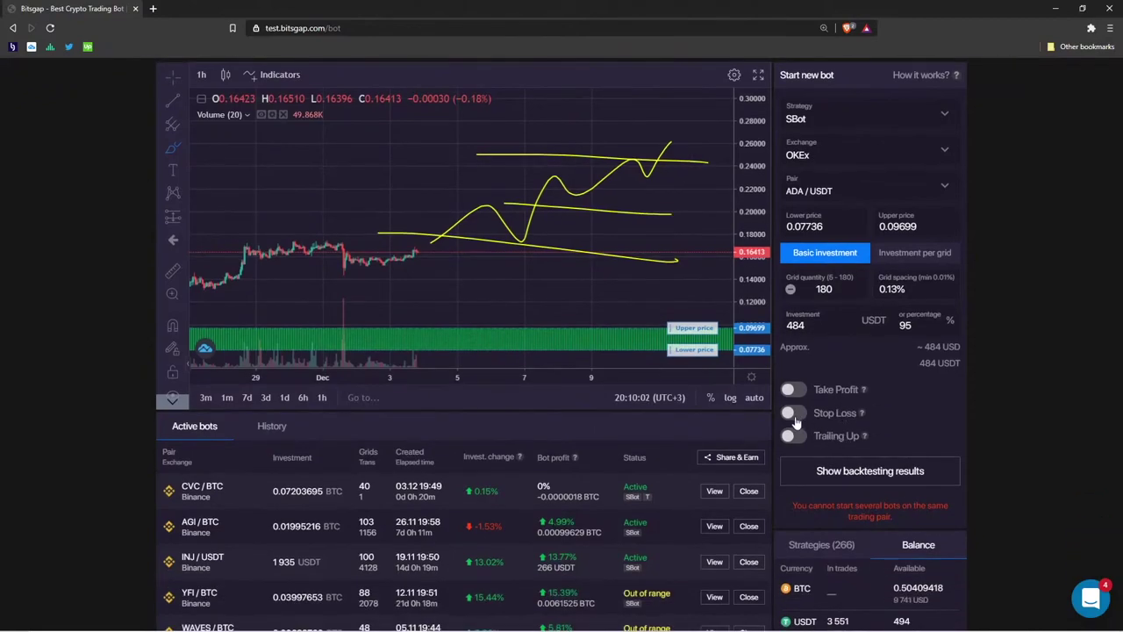
left_click(794, 412)
left_click(794, 473)
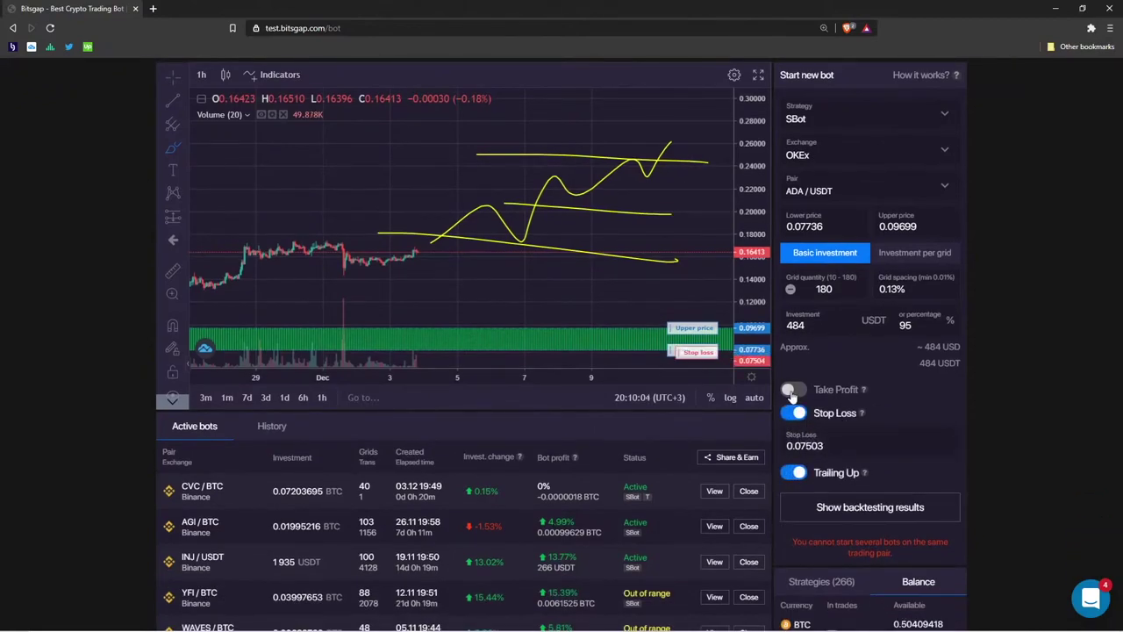
left_click(794, 389)
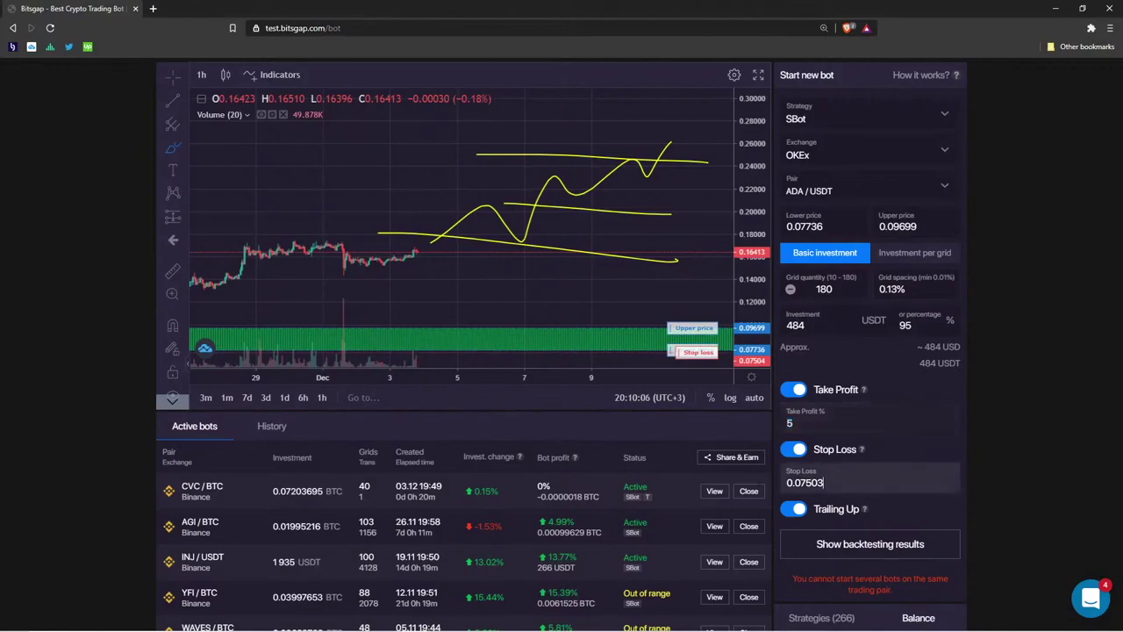
Check the backtesting results for the ADA/USDT bot and close them
double_click(804, 482)
scroll(873, 494, "down", 1)
left_click(859, 492)
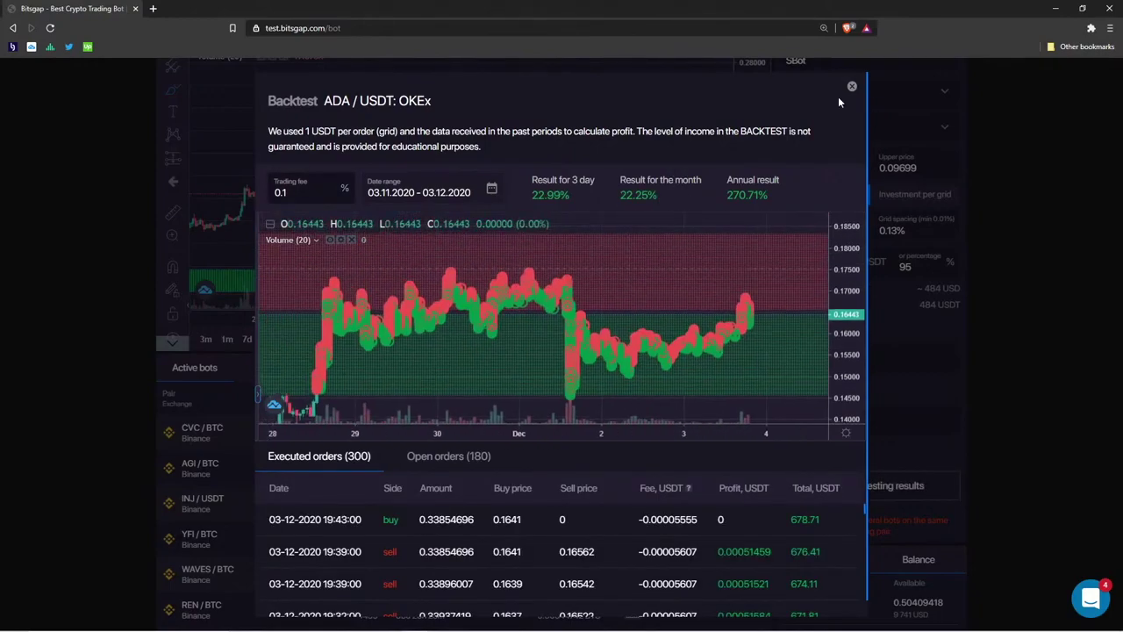
left_click(852, 87)
scroll(853, 96, "down", 1)
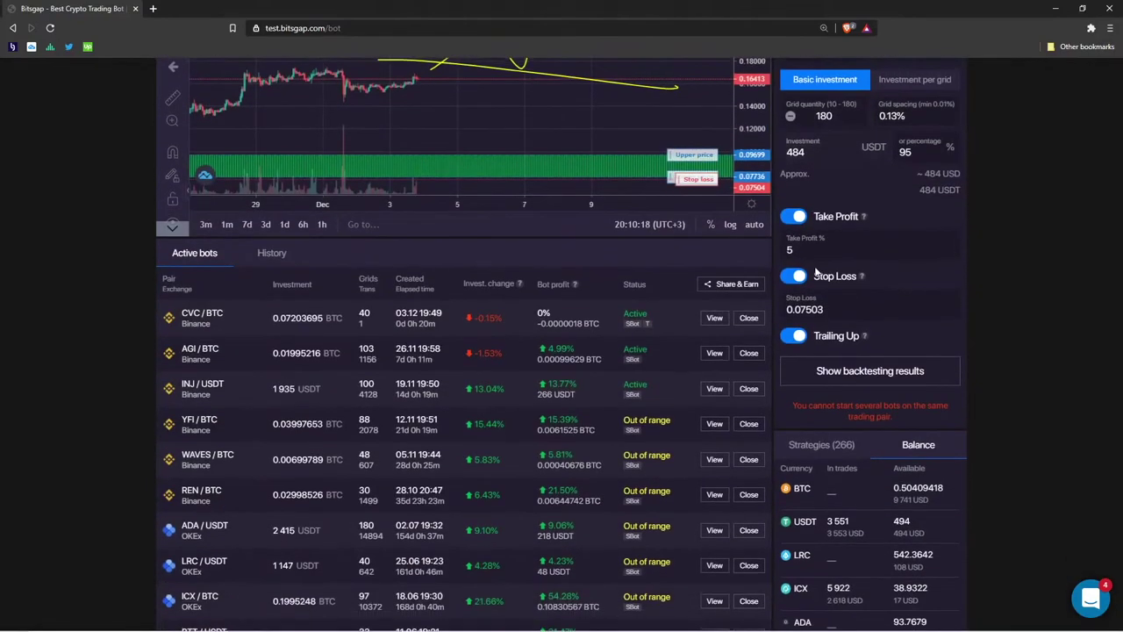
Set the ADA/USDT bot's grid quantity to 50
scroll(852, 96, "up", 3)
double_click(823, 347)
type("50")
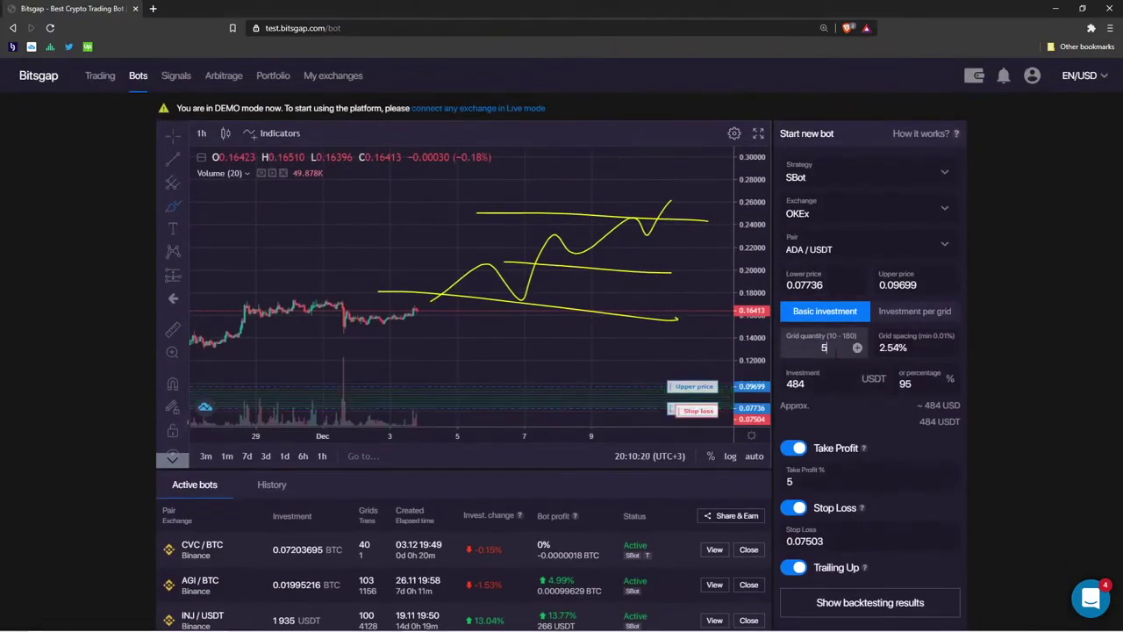
double_click(823, 347)
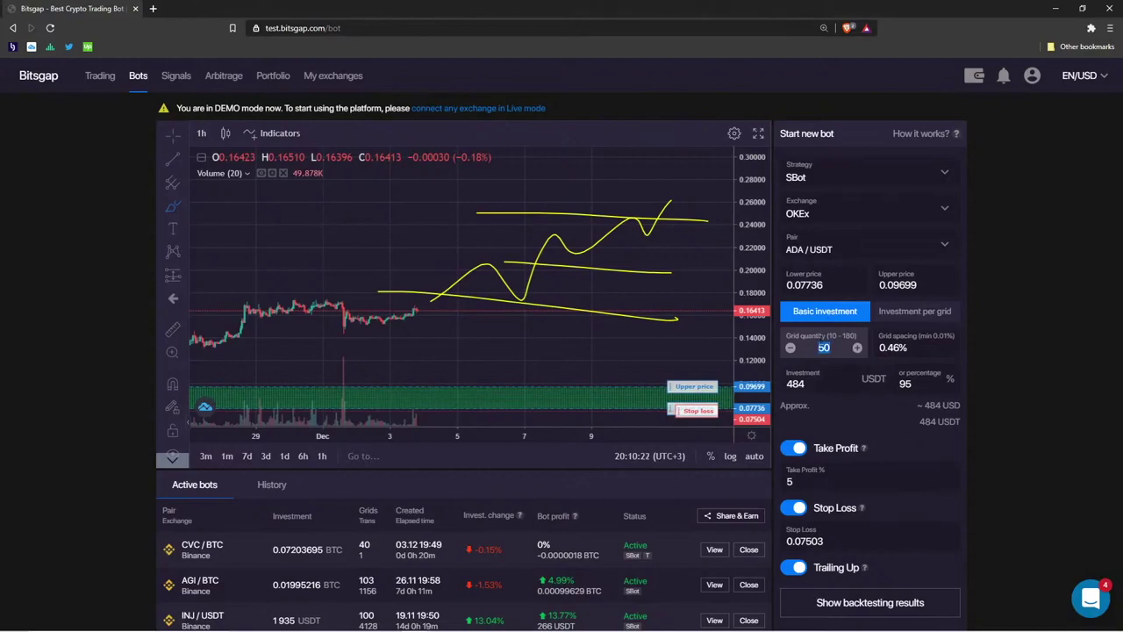
Change the new bot's trading pair to ACT/BTC and set its grid quantity to 50
left_click(838, 248)
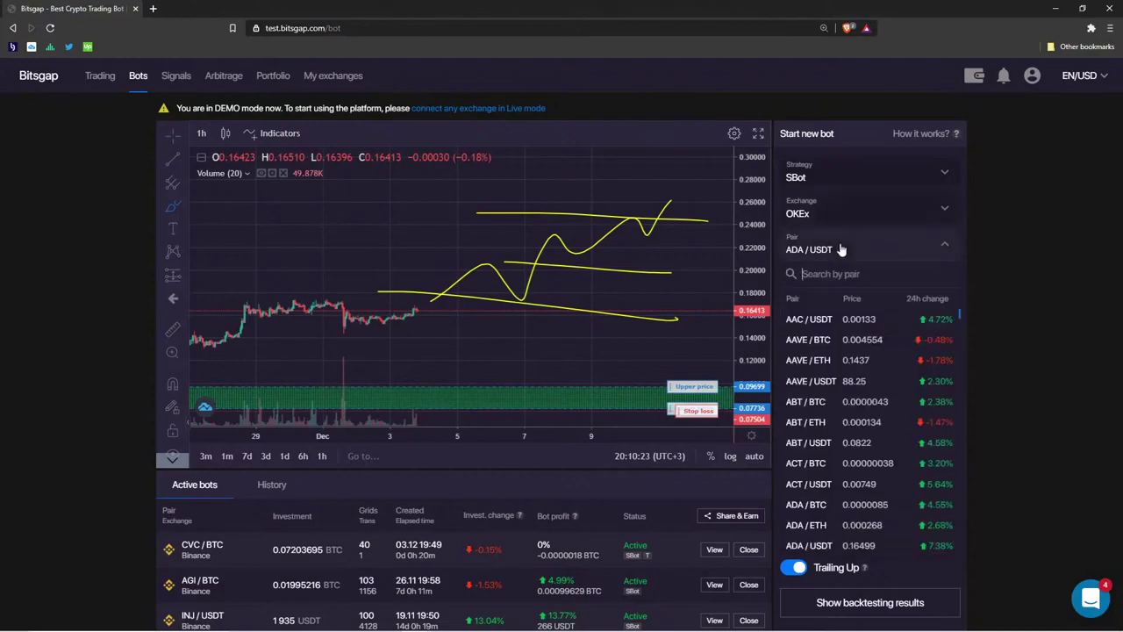
left_click(832, 465)
double_click(823, 347)
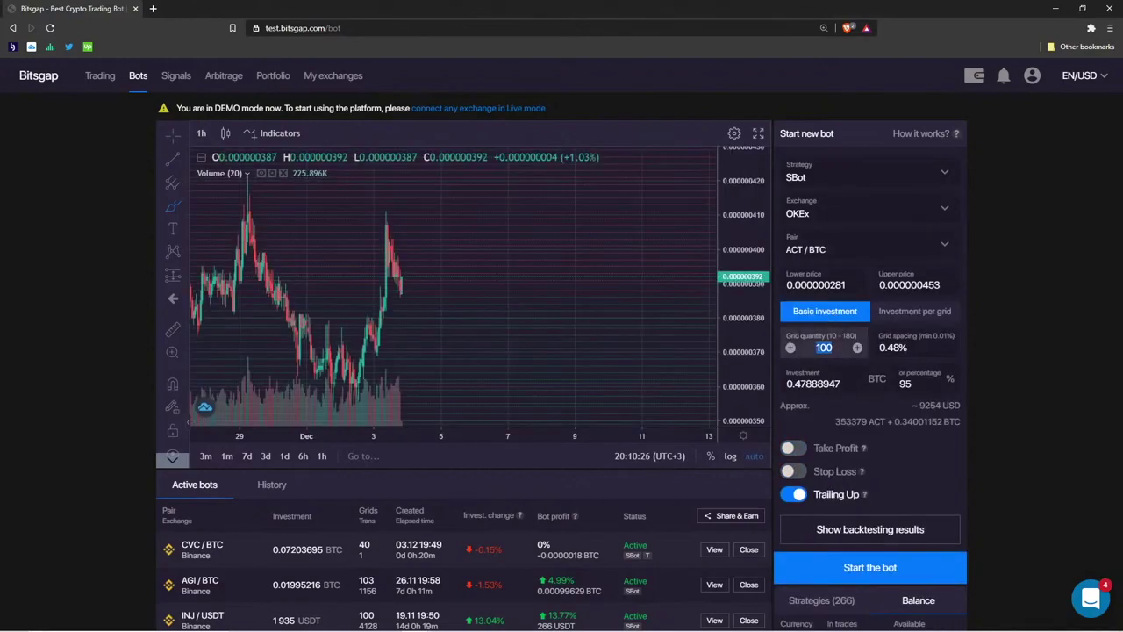
type("50")
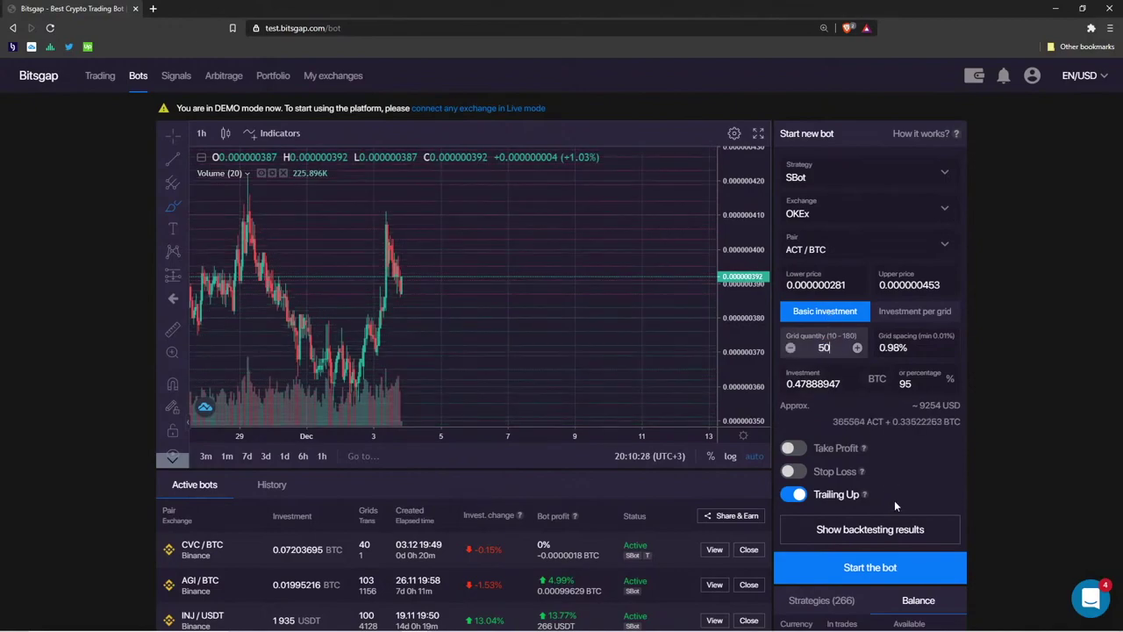
Examine the executed orders on the ACT/BTC backtest chart and the monthly result, and close the backtest
left_click(897, 523)
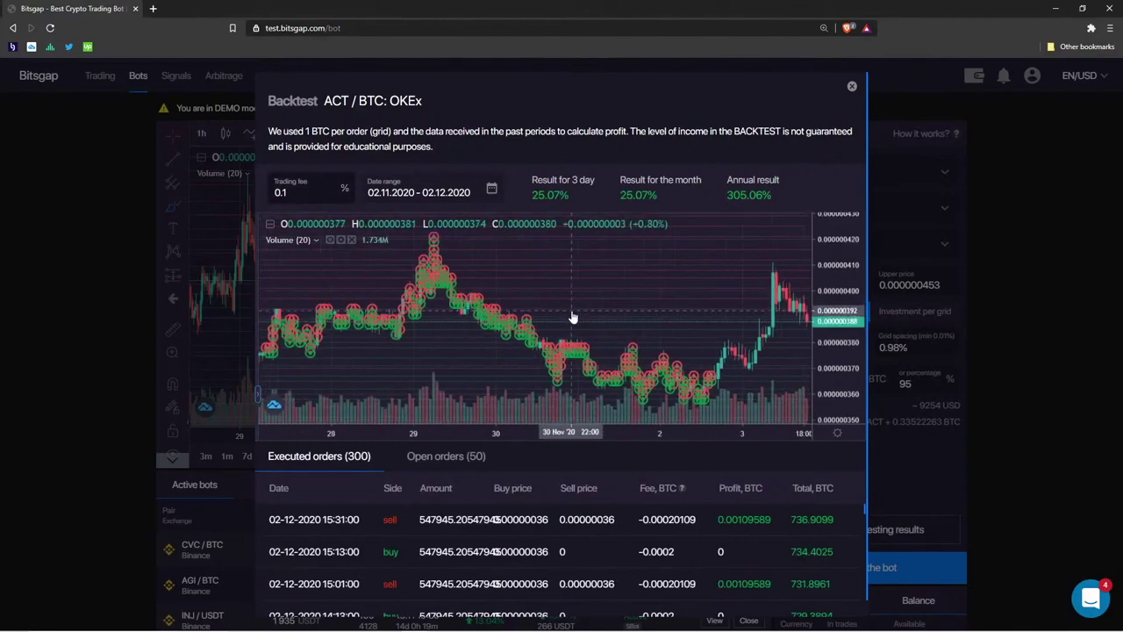
scroll(572, 318, "down", 5)
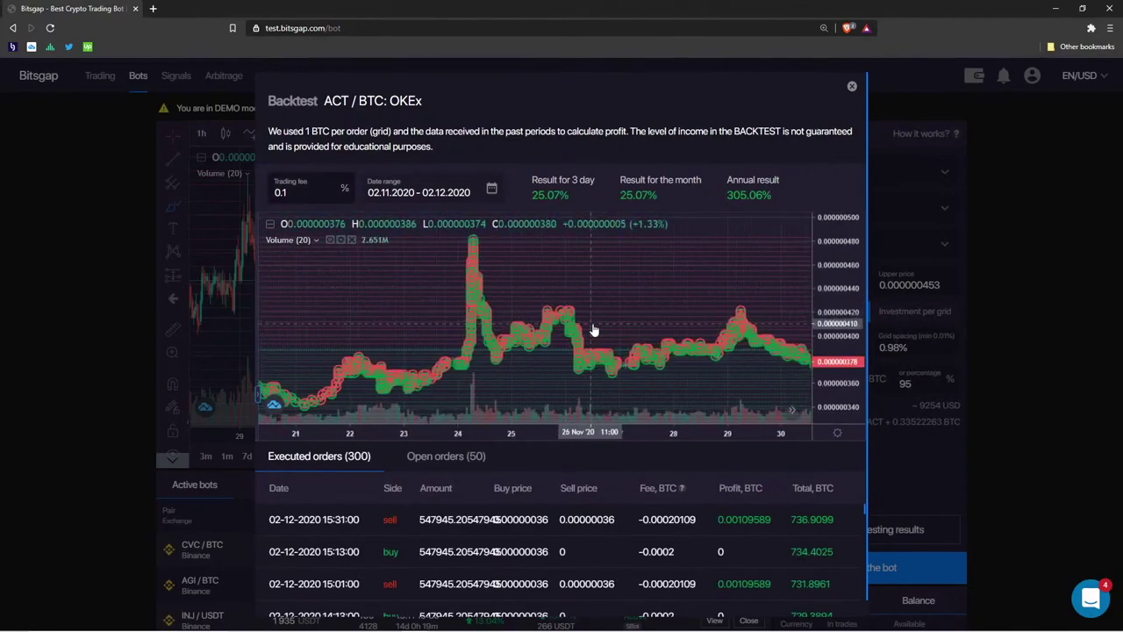
scroll(593, 330, "down", 5)
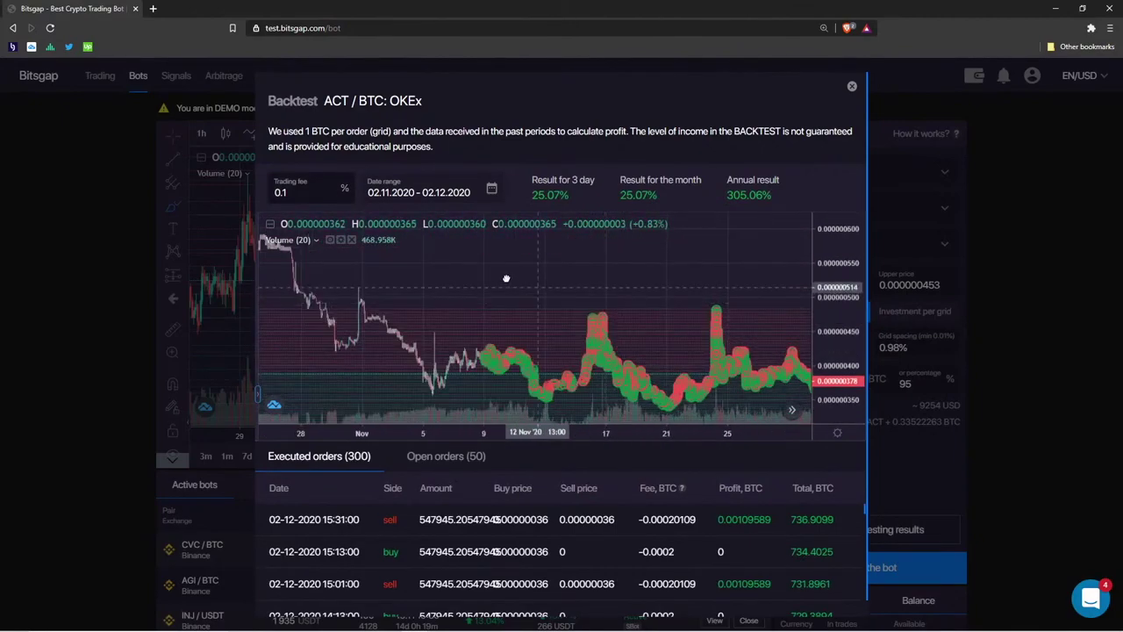
left_click_drag(506, 278, 484, 279)
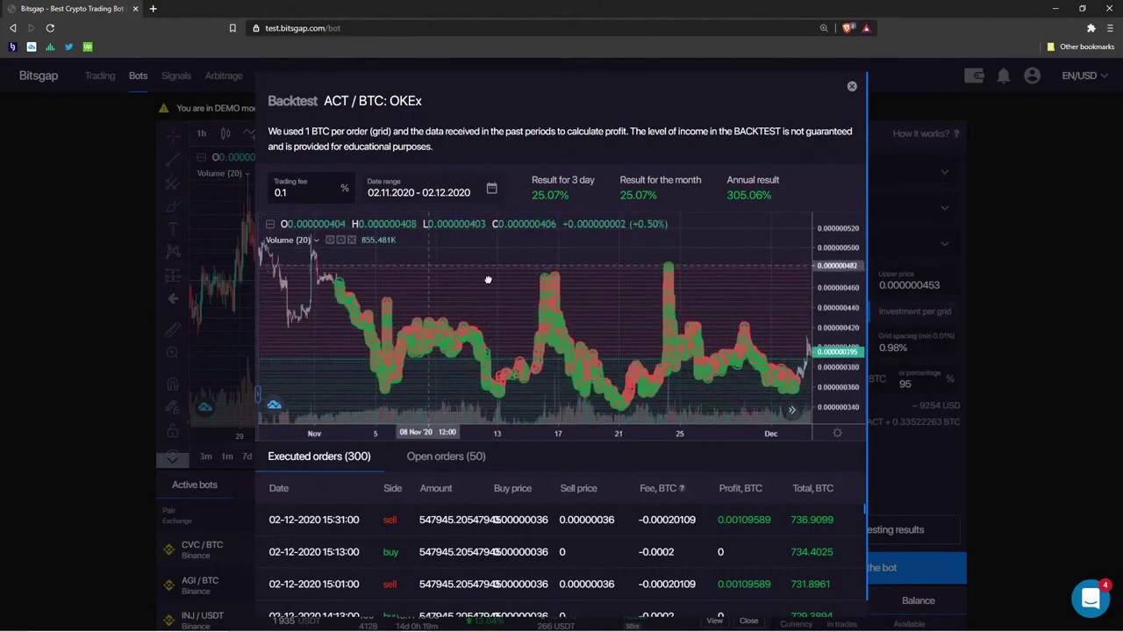
scroll(339, 276, "right", 3)
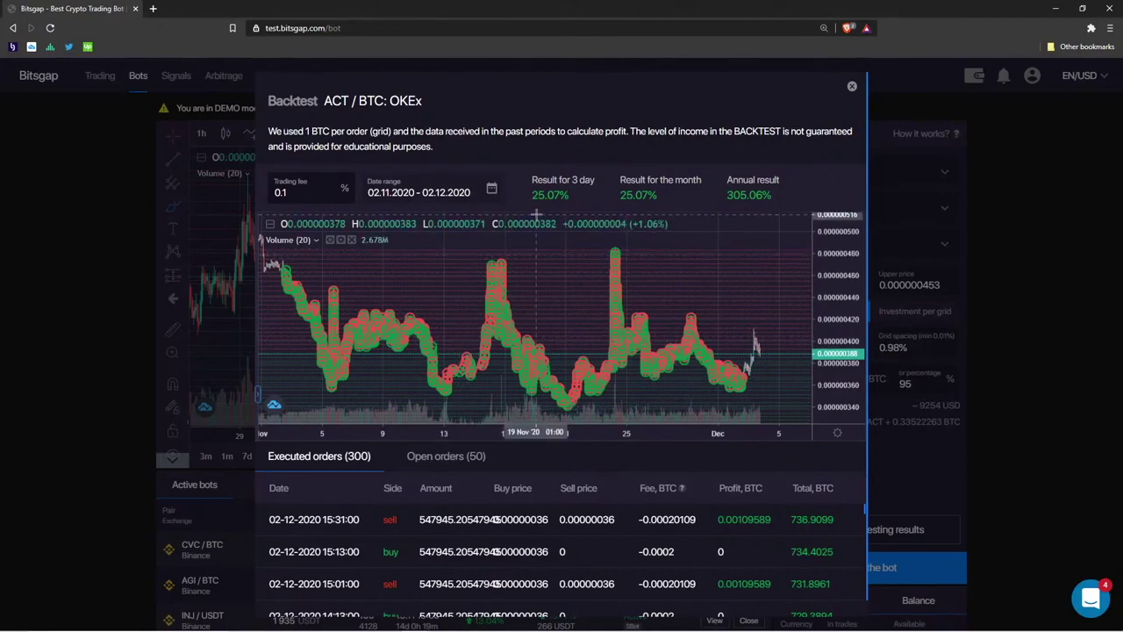
left_click_drag(531, 200, 676, 168)
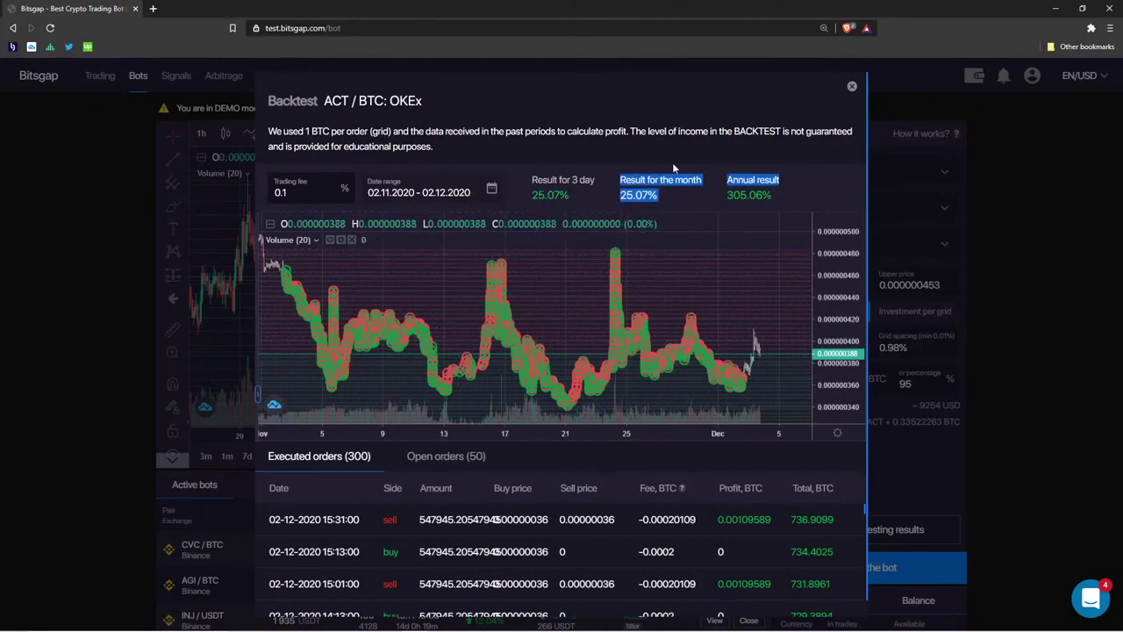
left_click(853, 88)
Set the ACT/BTC bot's grid quantity to 20, check its backtesting results and close them
left_click_drag(833, 348, 798, 347)
type("20")
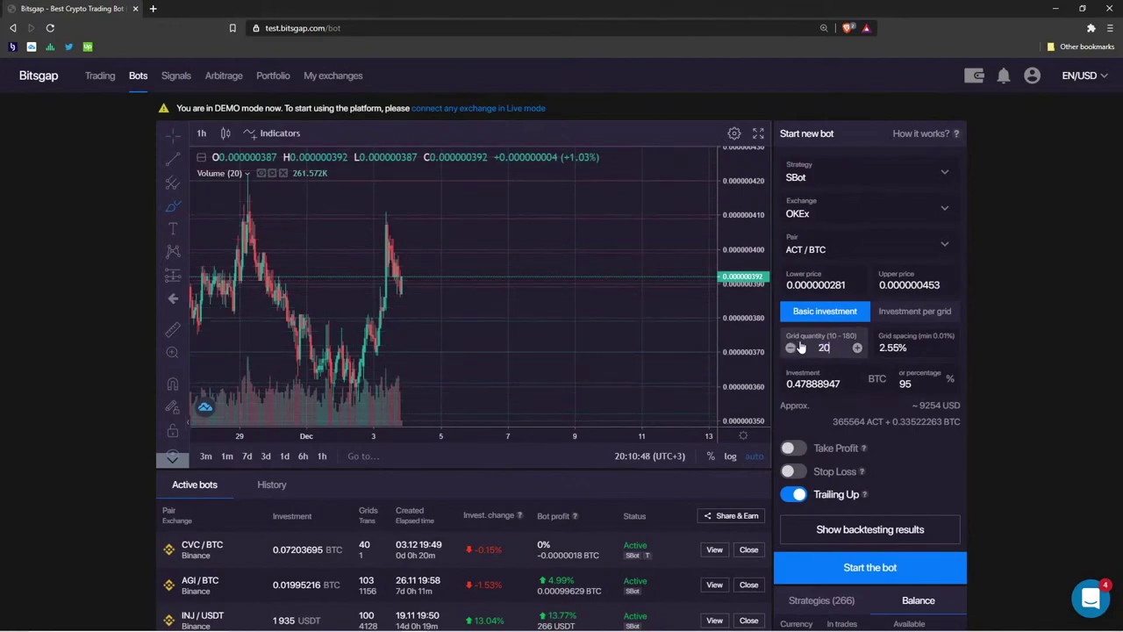
left_click(955, 539)
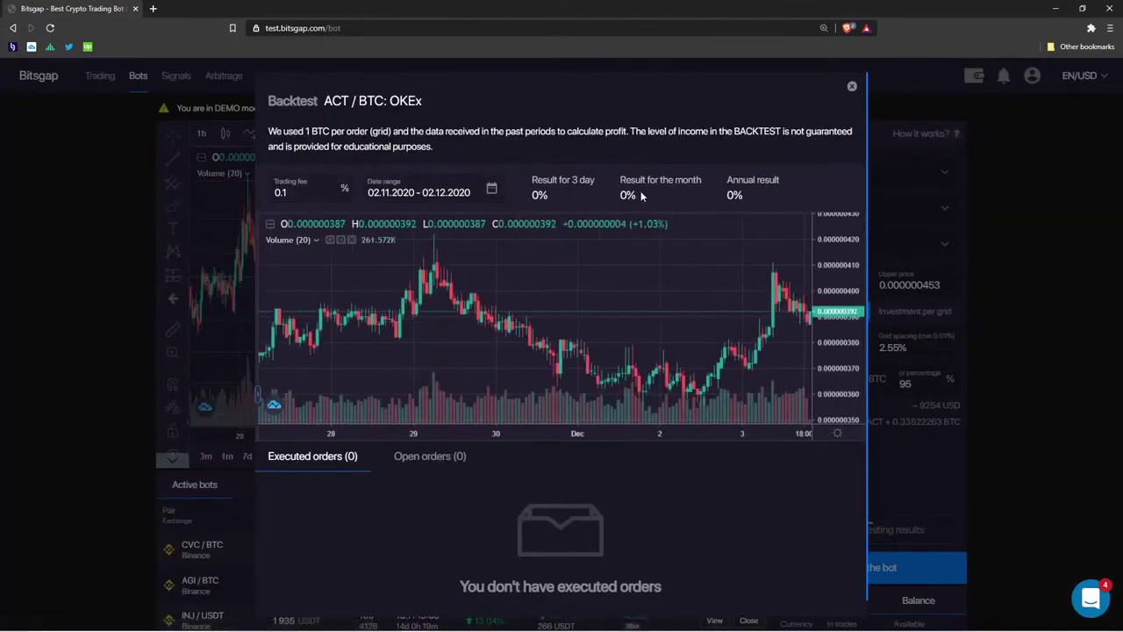
left_click_drag(570, 191, 544, 195)
left_click(851, 86)
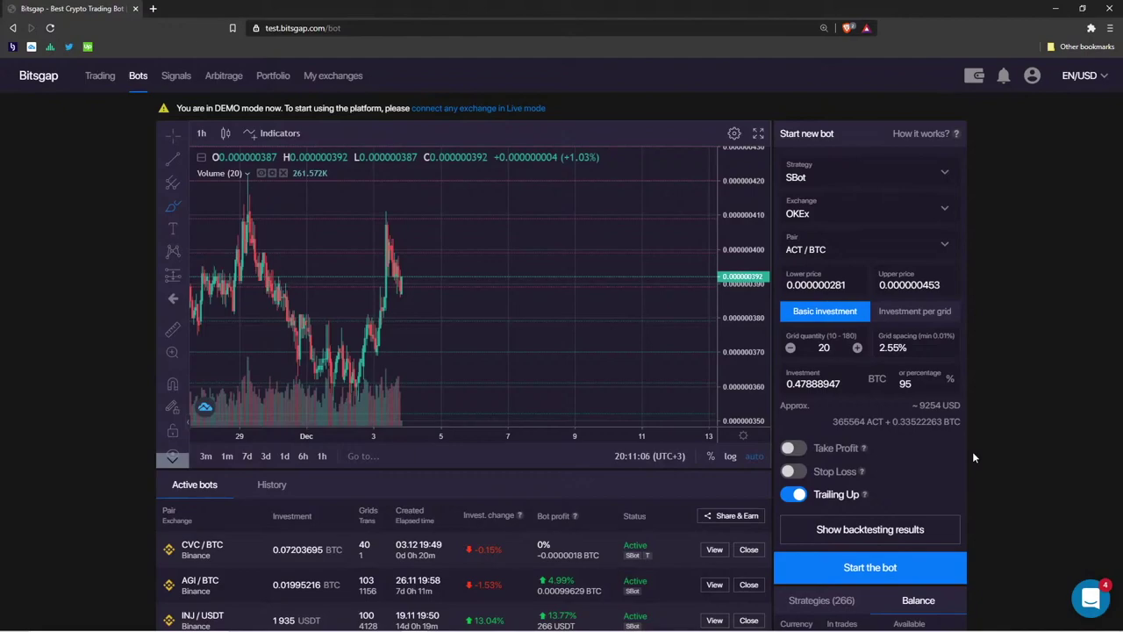
Go to the Trading page and switch the account from demo mode to live mode
left_click(96, 77)
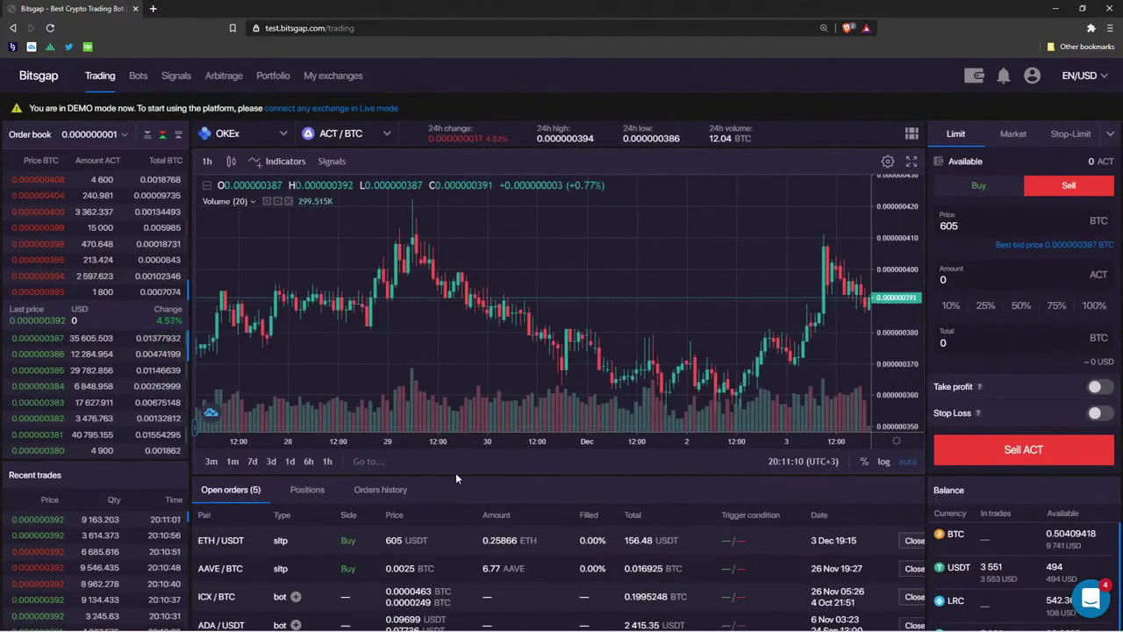
left_click(235, 136)
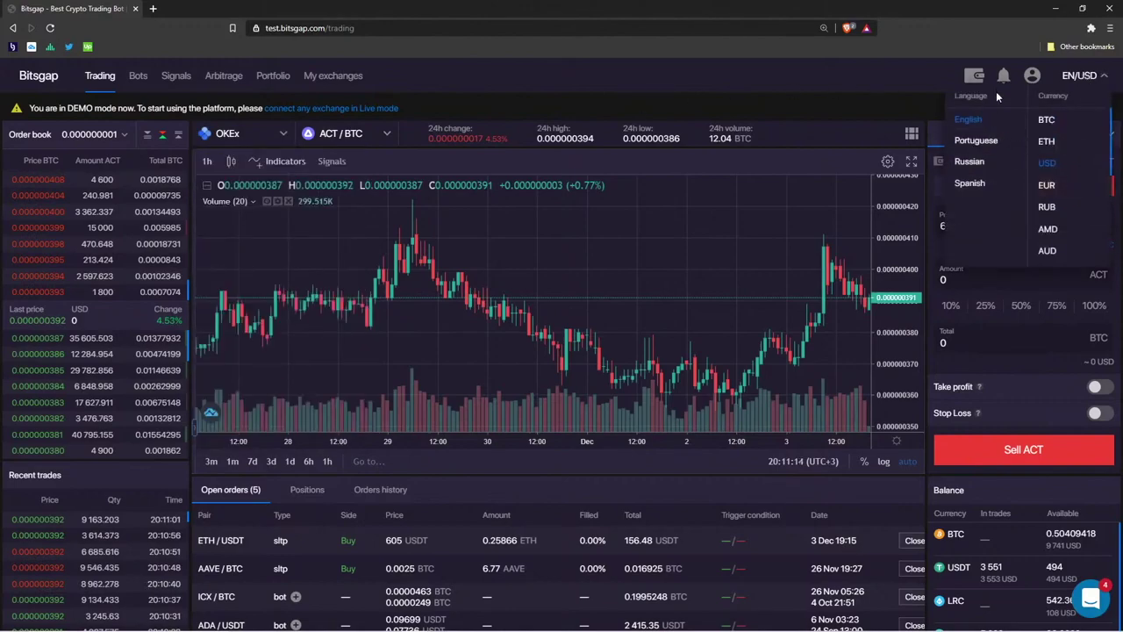
mouse_move(1036, 78)
left_click(1021, 133)
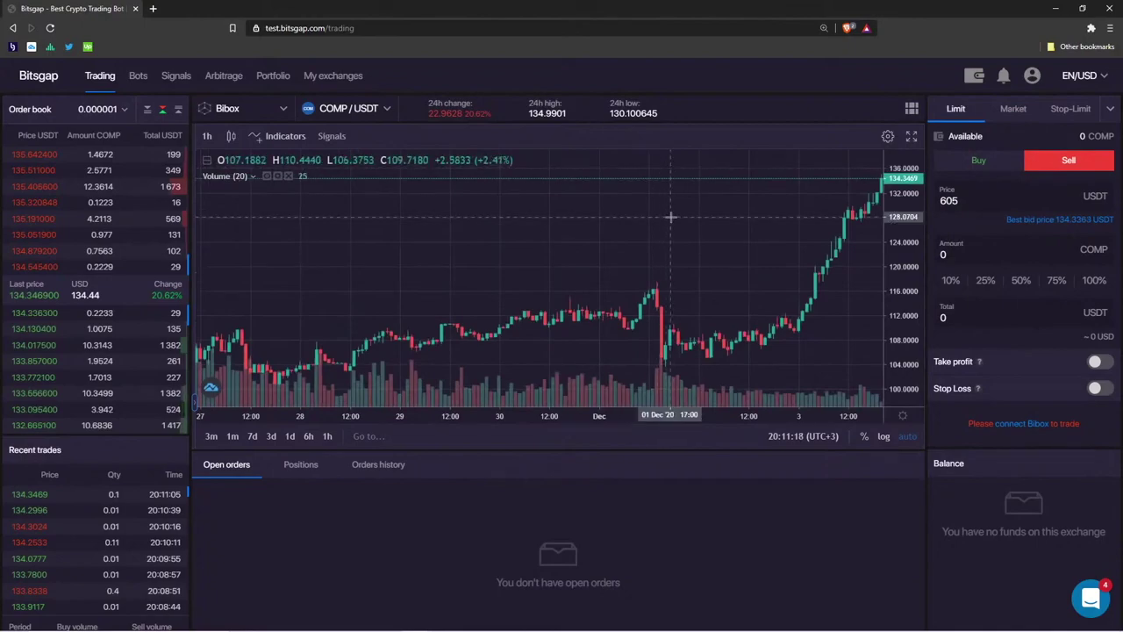
Switch the COMP/USDT chart's exchange from Bibox to Binance Futures
left_click_drag(742, 219, 433, 219)
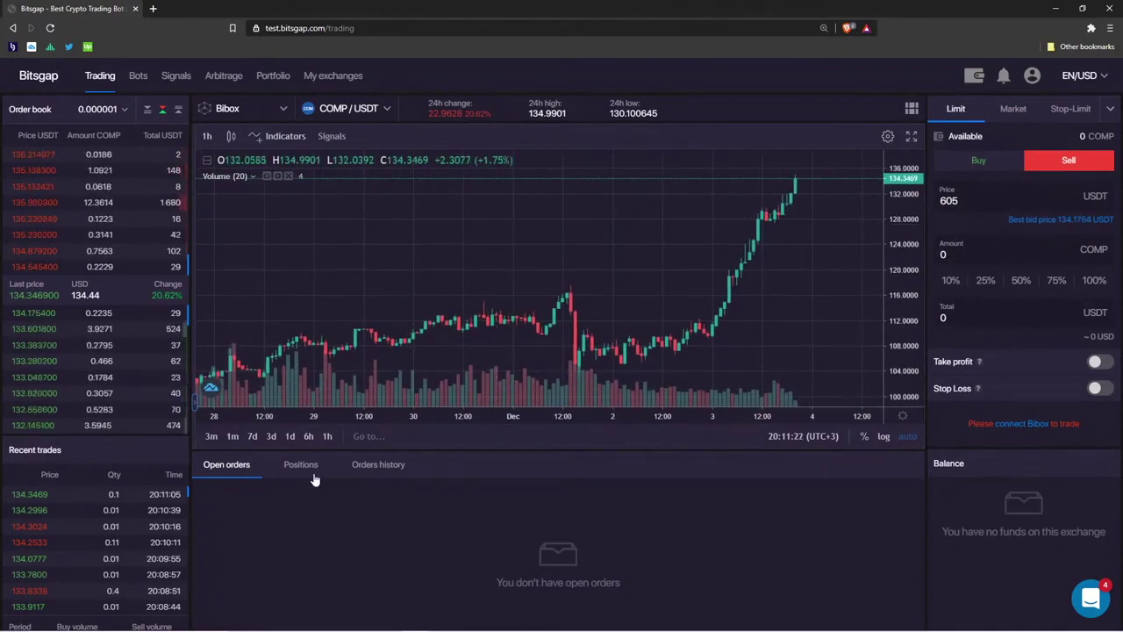
left_click(251, 109)
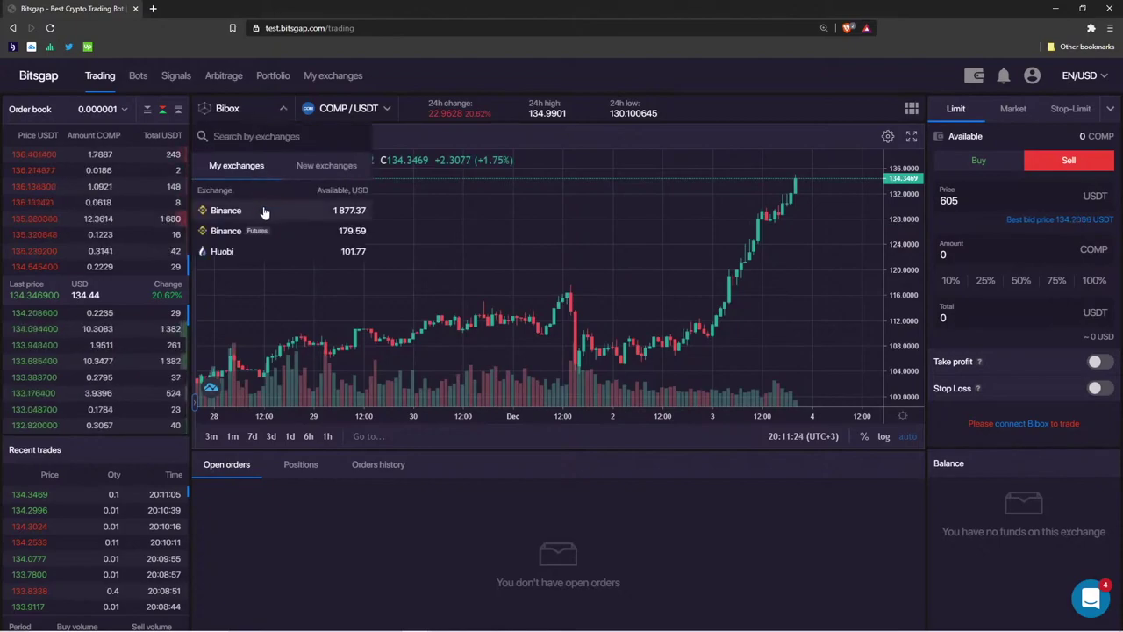
left_click(327, 231)
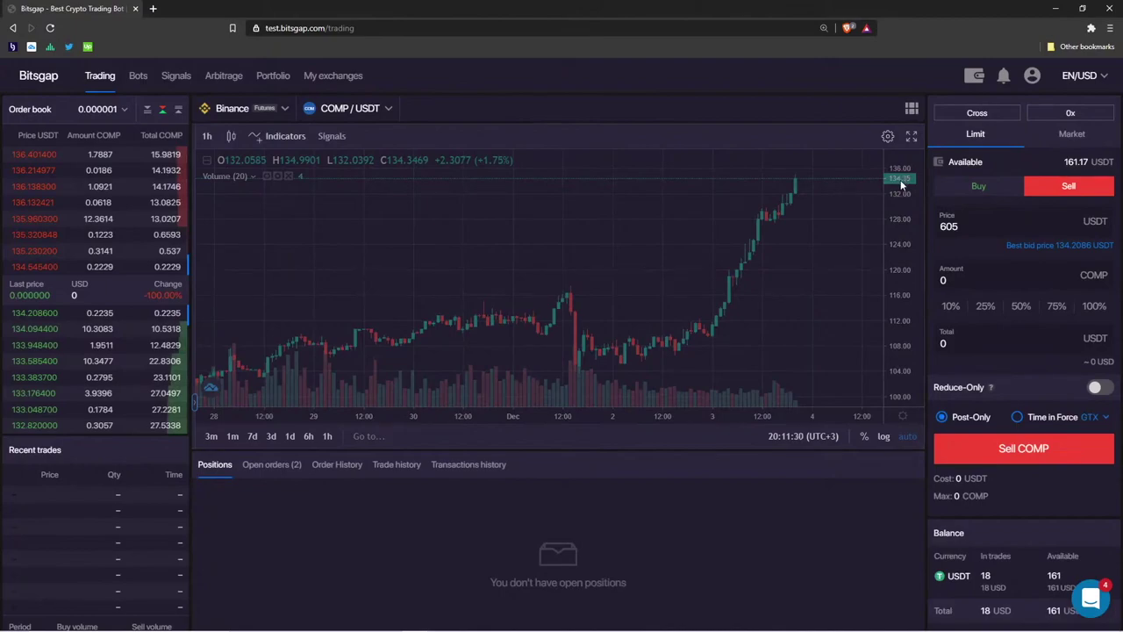
Review the Binance Futures open orders, order history and positions, and return to the Bots page
left_click(277, 475)
left_click(215, 465)
left_click(339, 465)
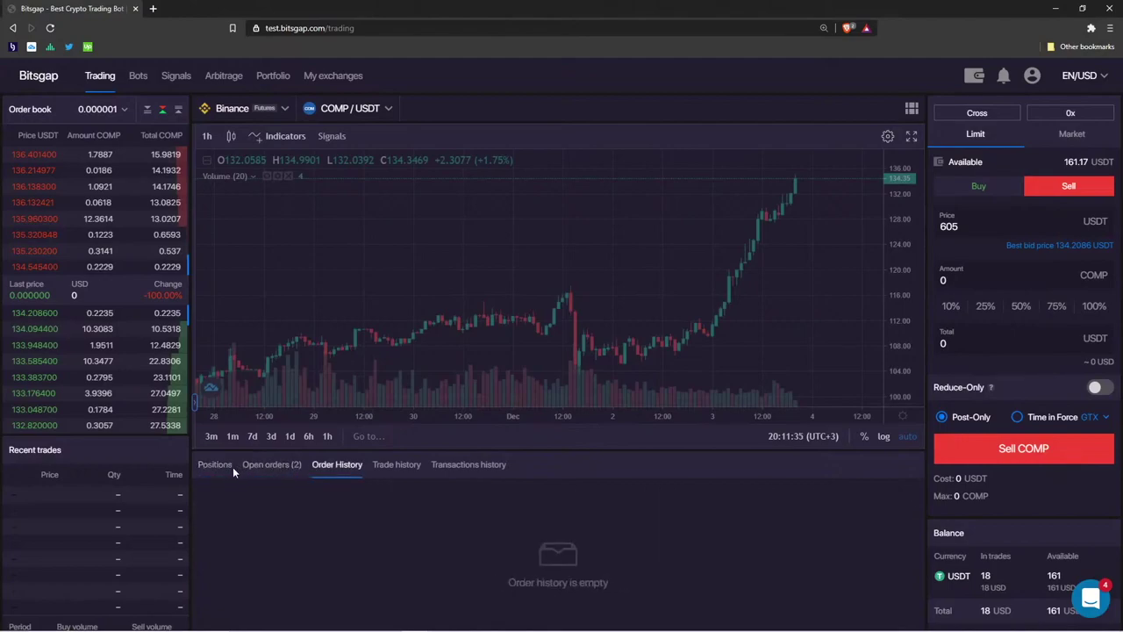
left_click(230, 466)
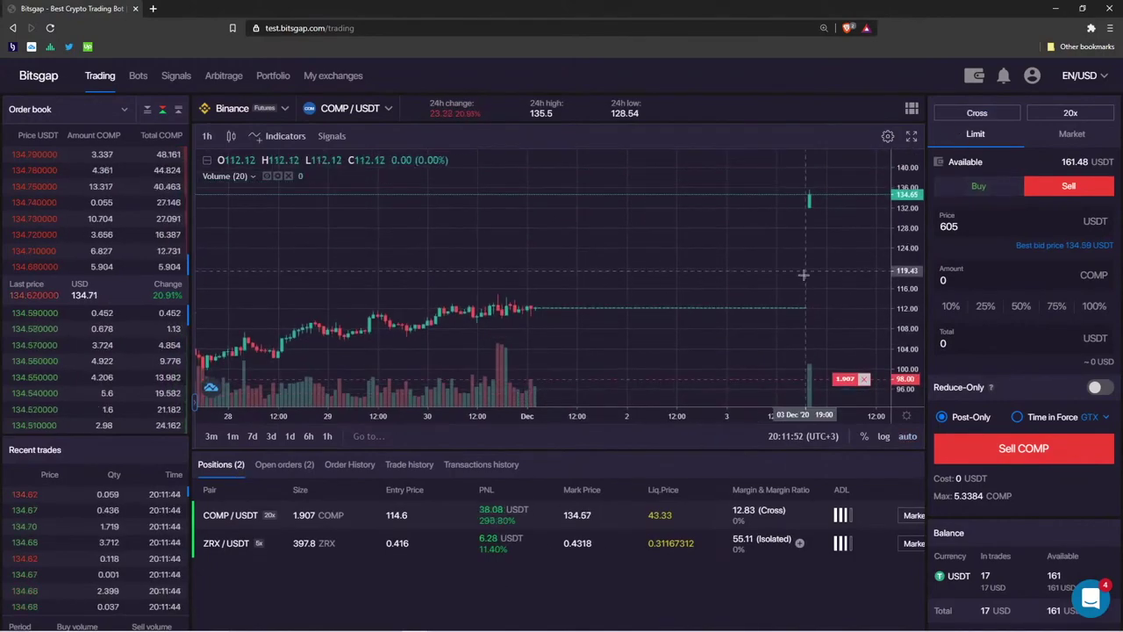
left_click(138, 77)
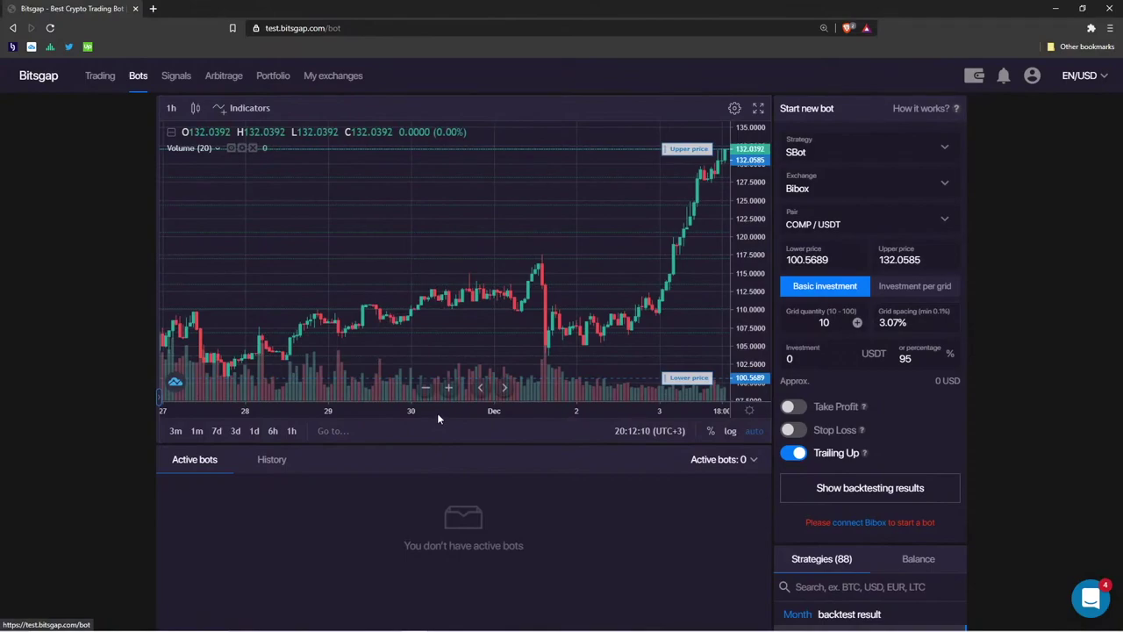
Open the Bitsgap website in a new browser tab and go to its blog
left_click(155, 10)
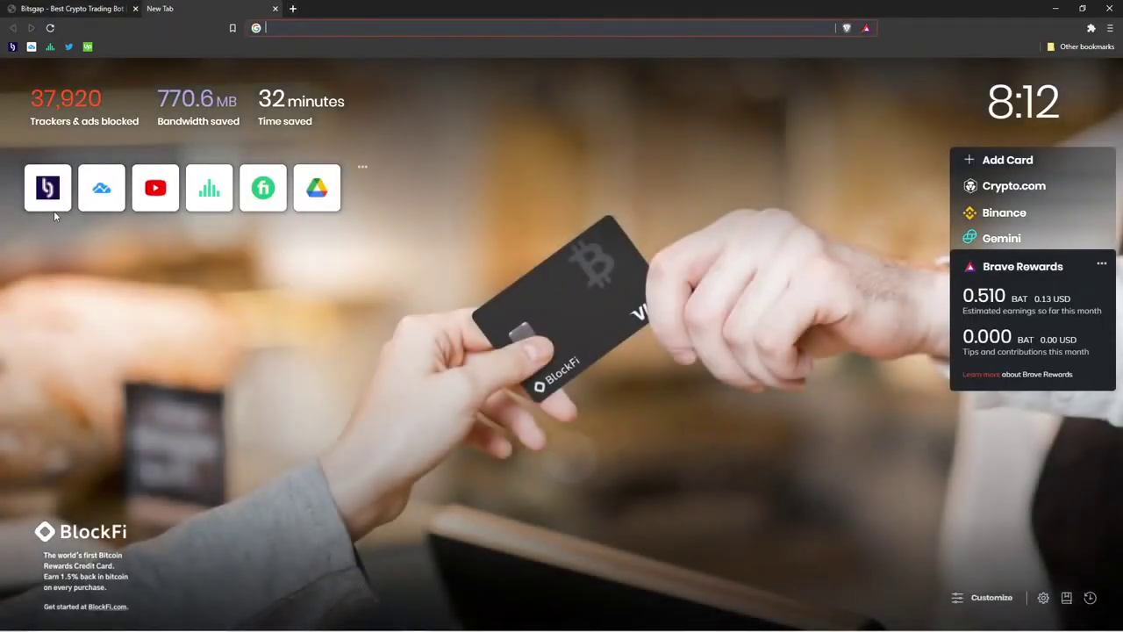
left_click(54, 202)
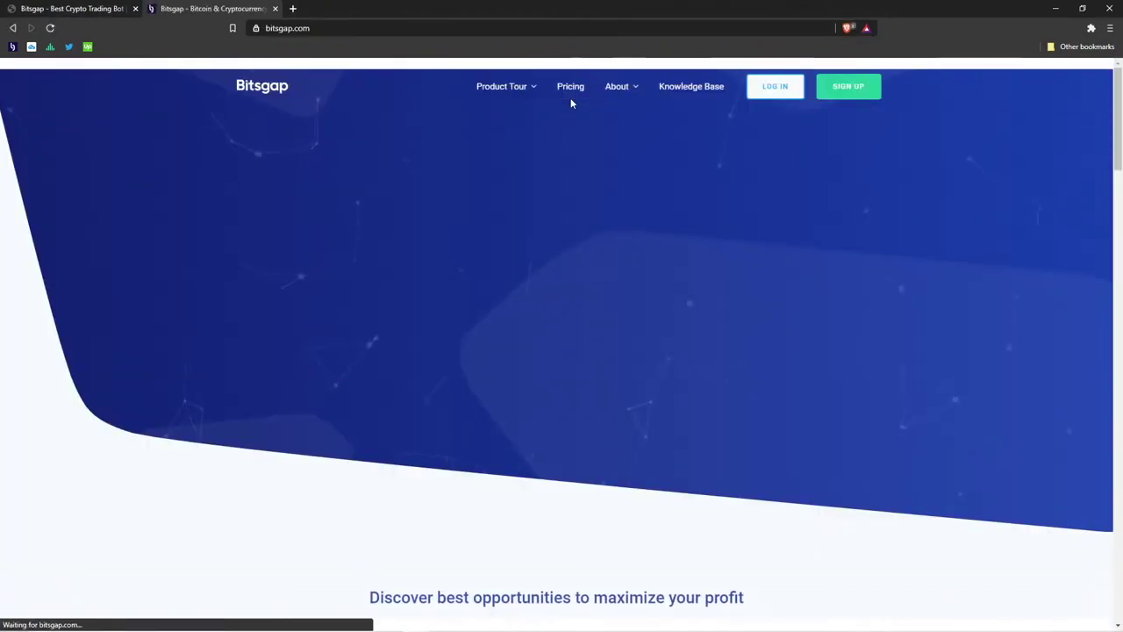
mouse_move(609, 85)
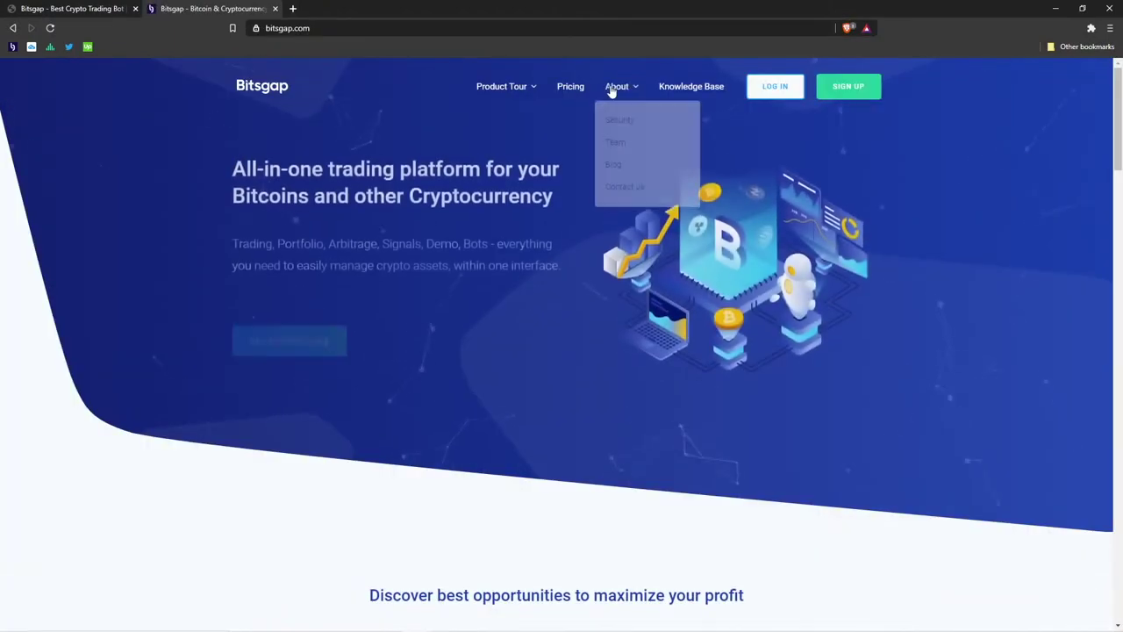
left_click(619, 167)
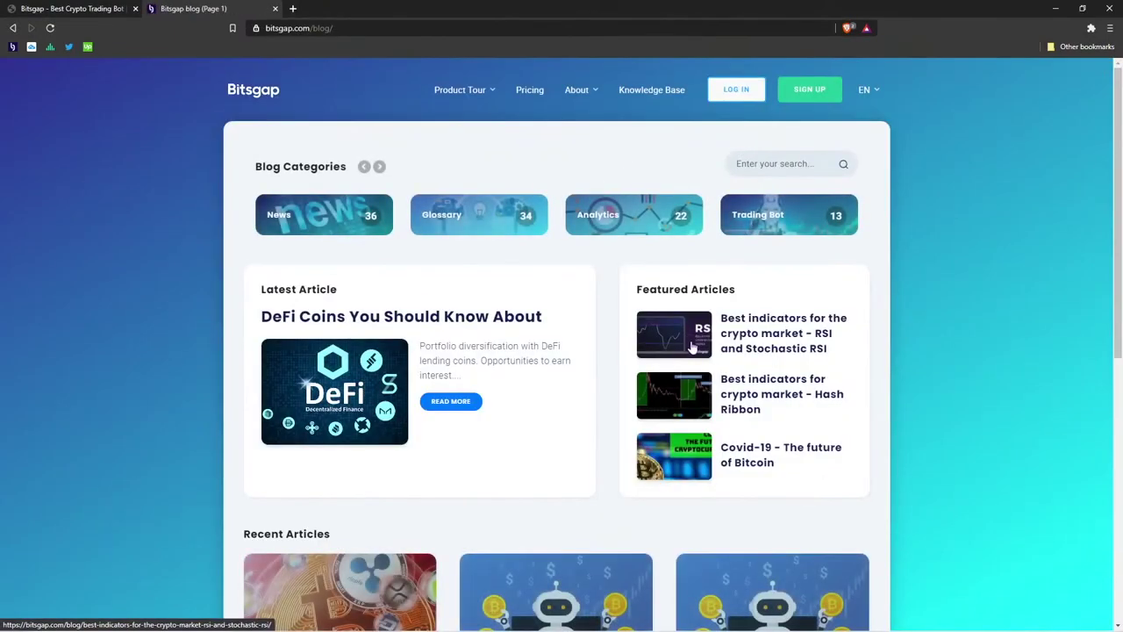
Open the blog article "Automated strategies - market formations - part I" and examine its Rising channel and Rectangle top formations
scroll(562, 361, "down", 4)
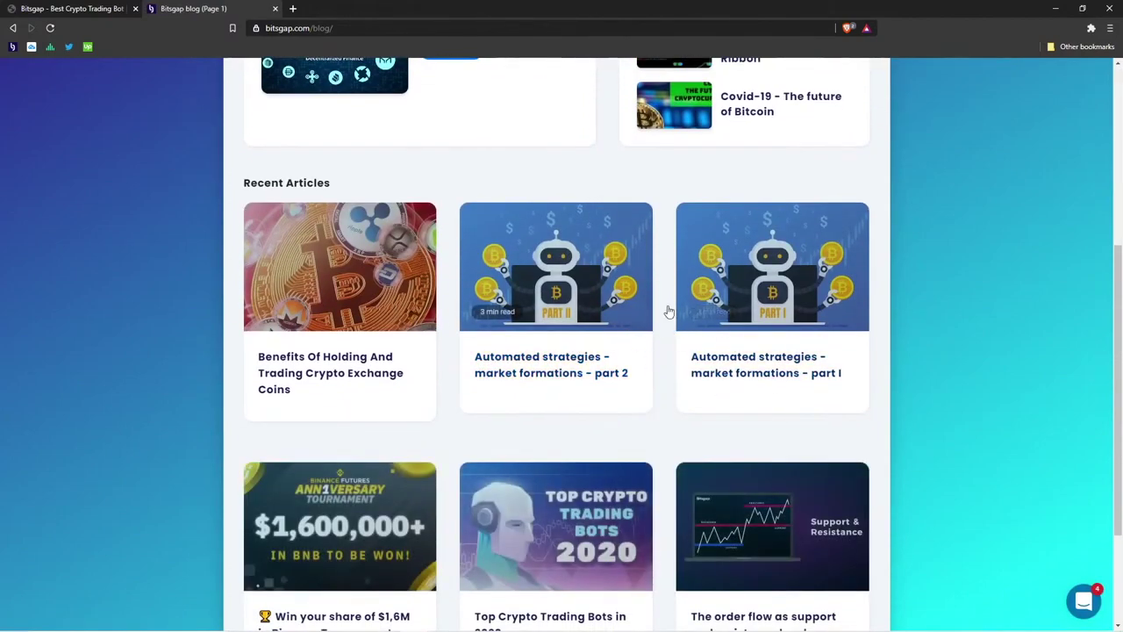
left_click(761, 316)
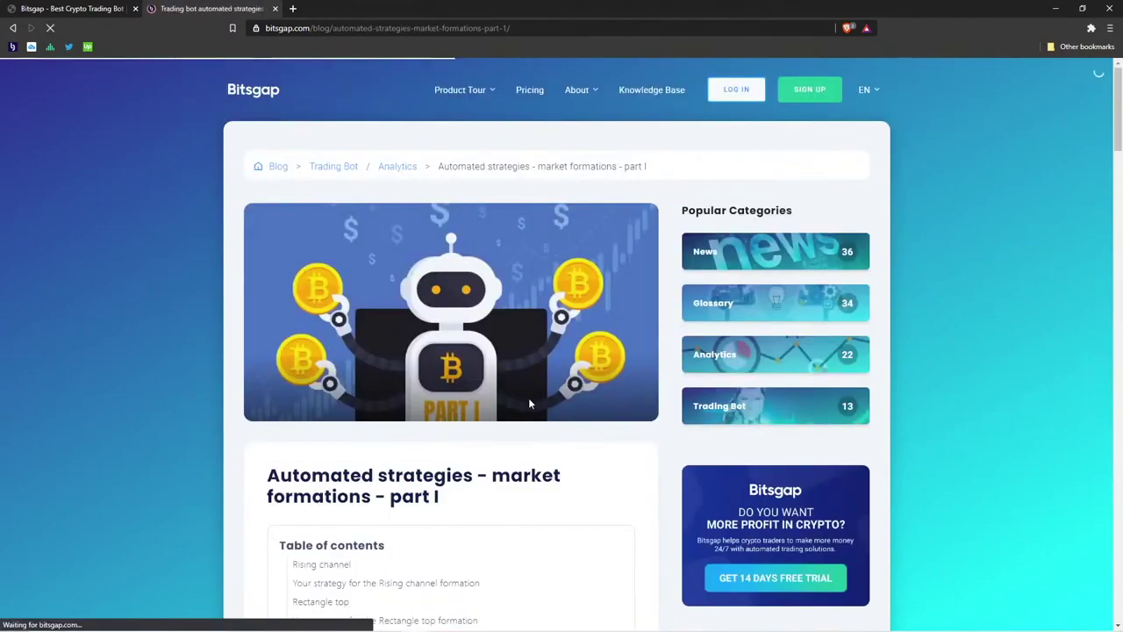
scroll(528, 404, "down", 10)
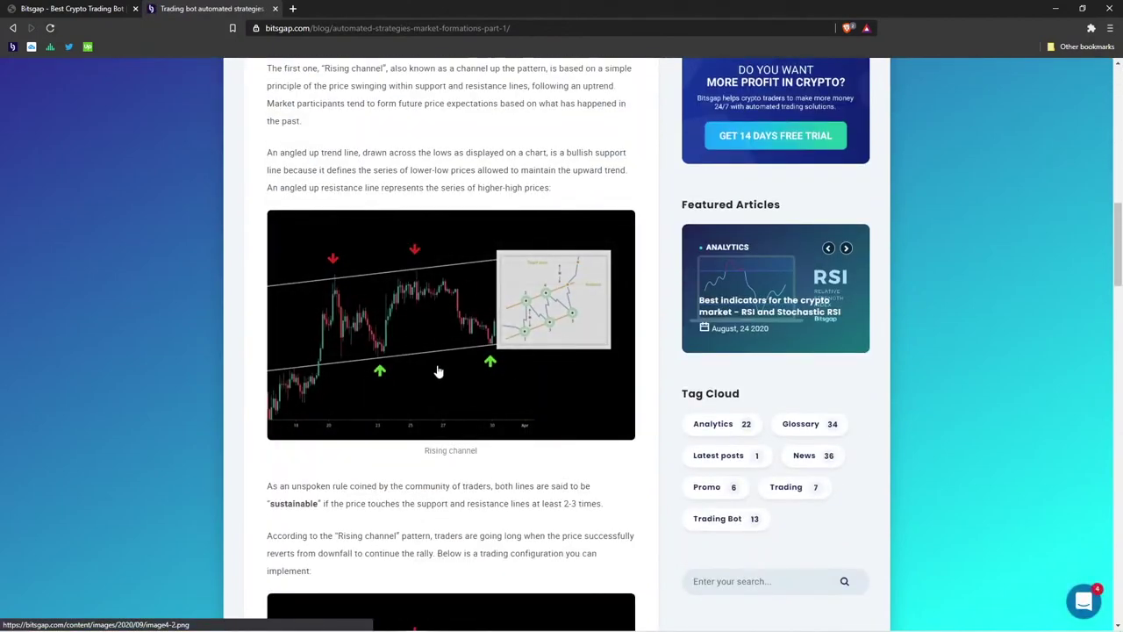
scroll(439, 372, "down", 11)
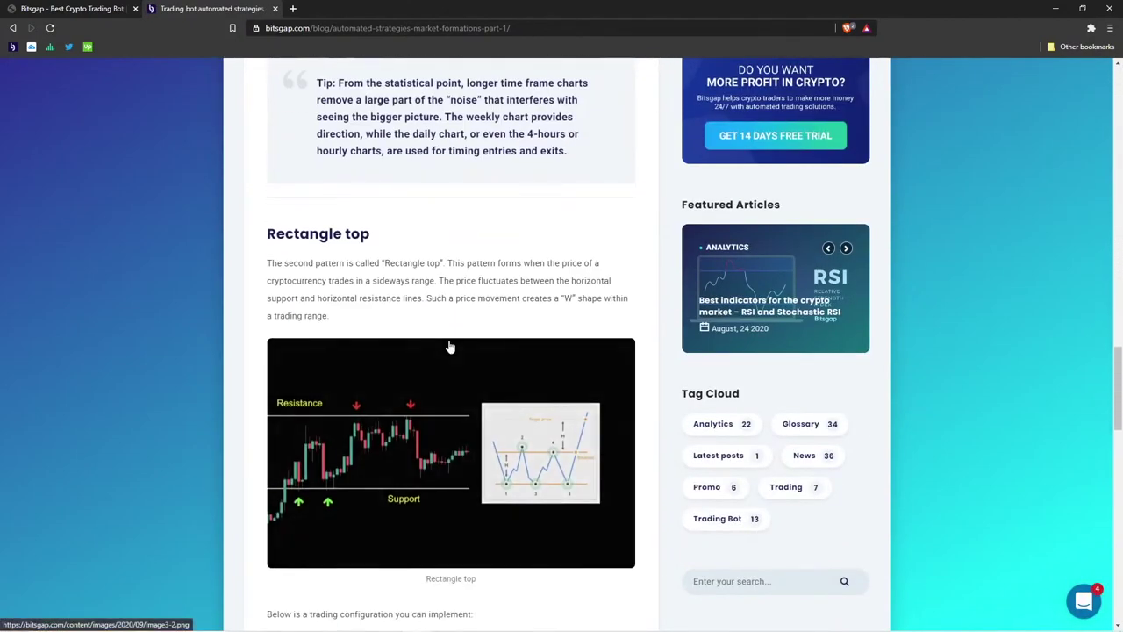
scroll(426, 383, "down", 2)
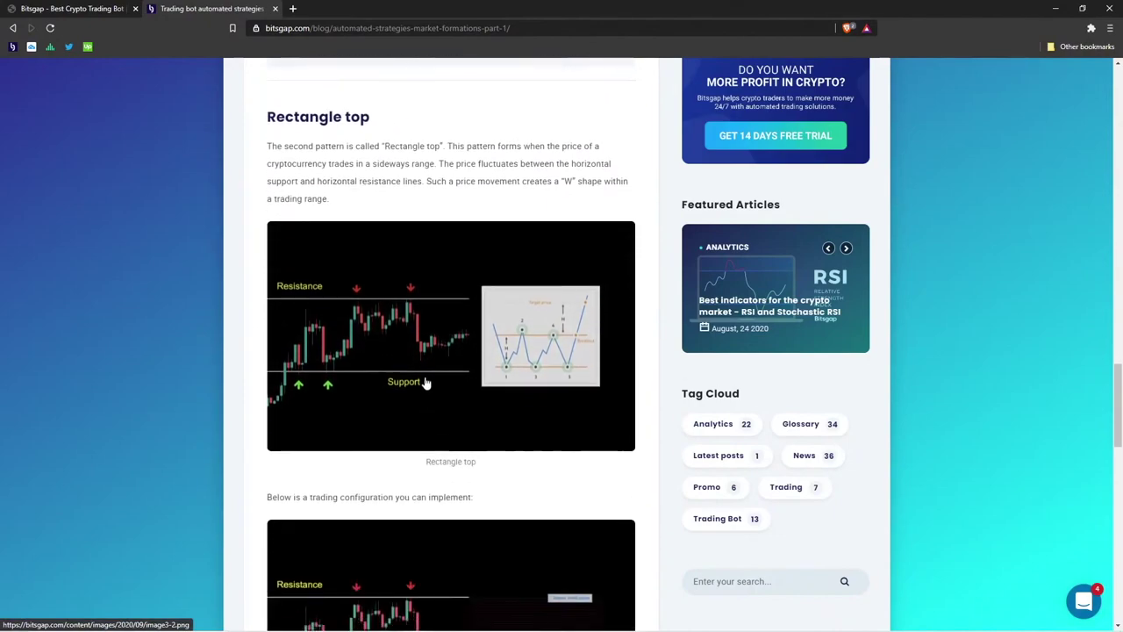
scroll(426, 383, "down", 4)
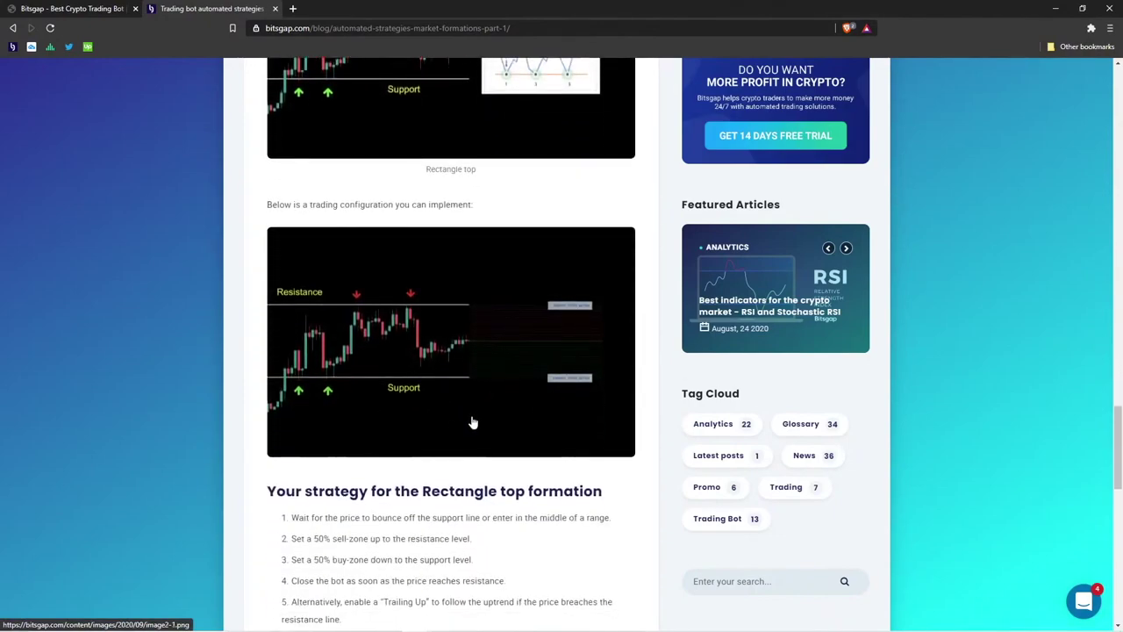
Read the article's strategy steps and example chart for the Rectangle top formation, and revisit the pattern's description
scroll(472, 423, "down", 1)
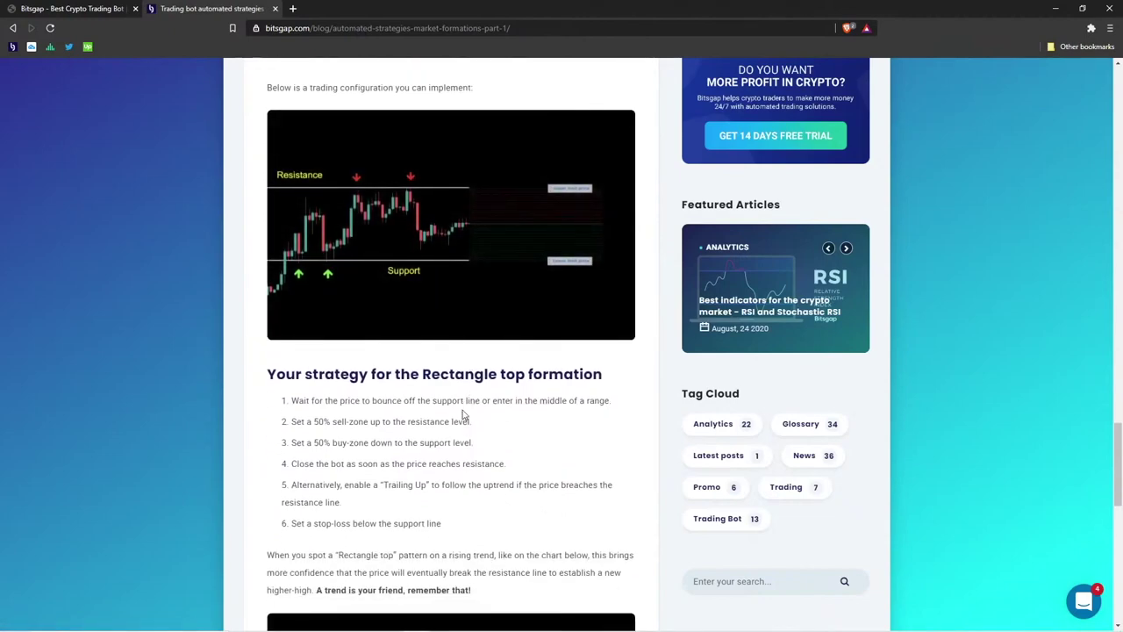
scroll(461, 415, "down", 1)
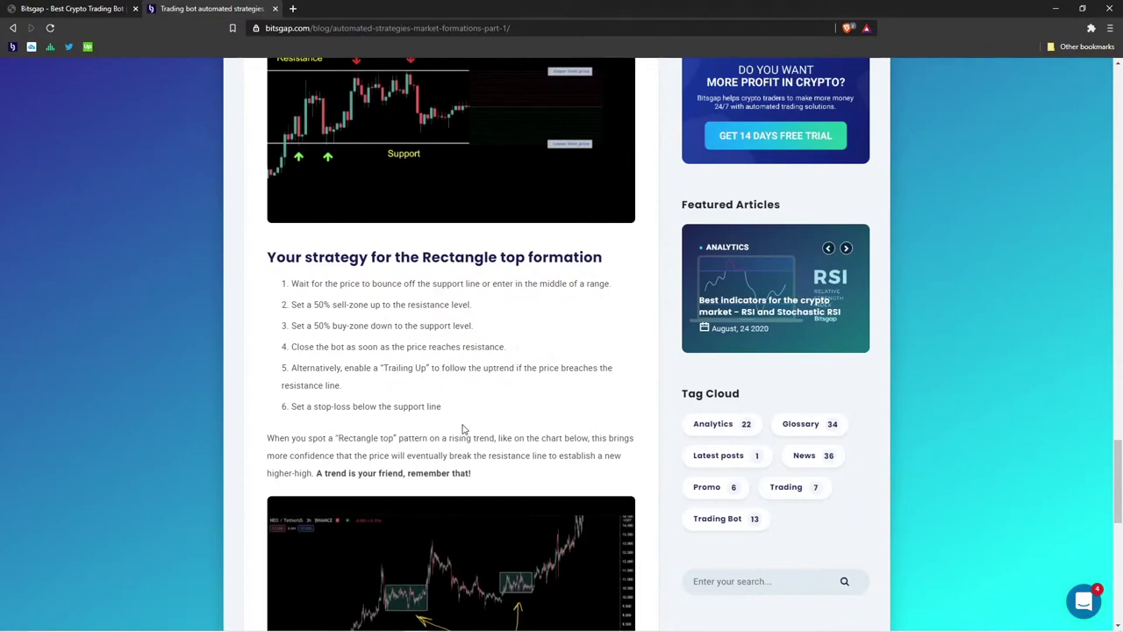
scroll(462, 418, "down", 1)
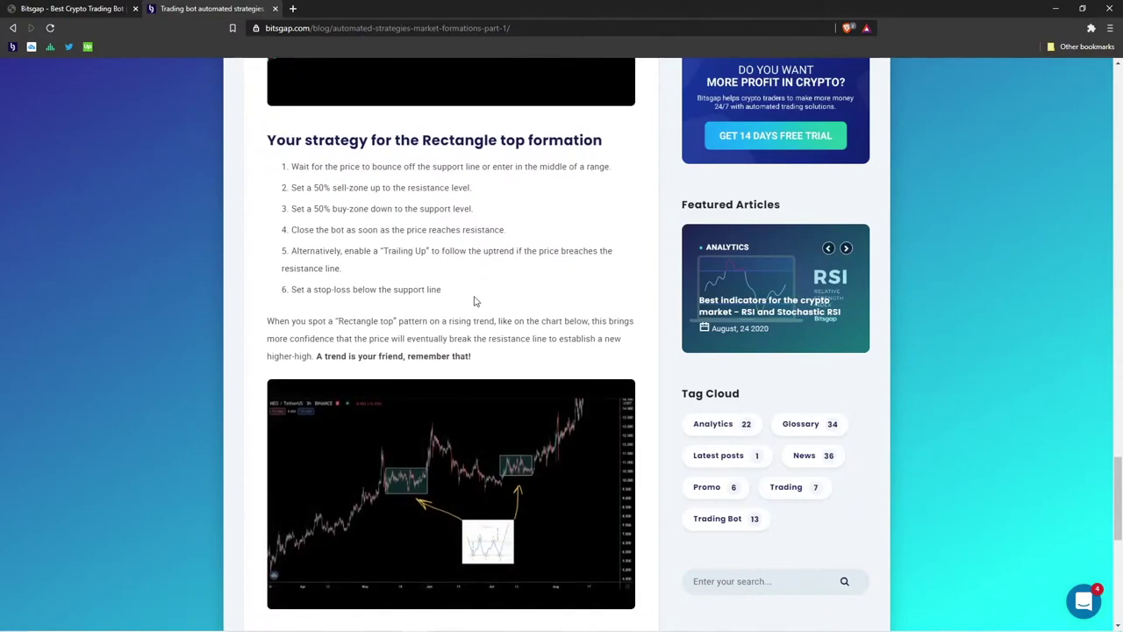
scroll(474, 299, "up", 4)
scroll(474, 302, "up", 2)
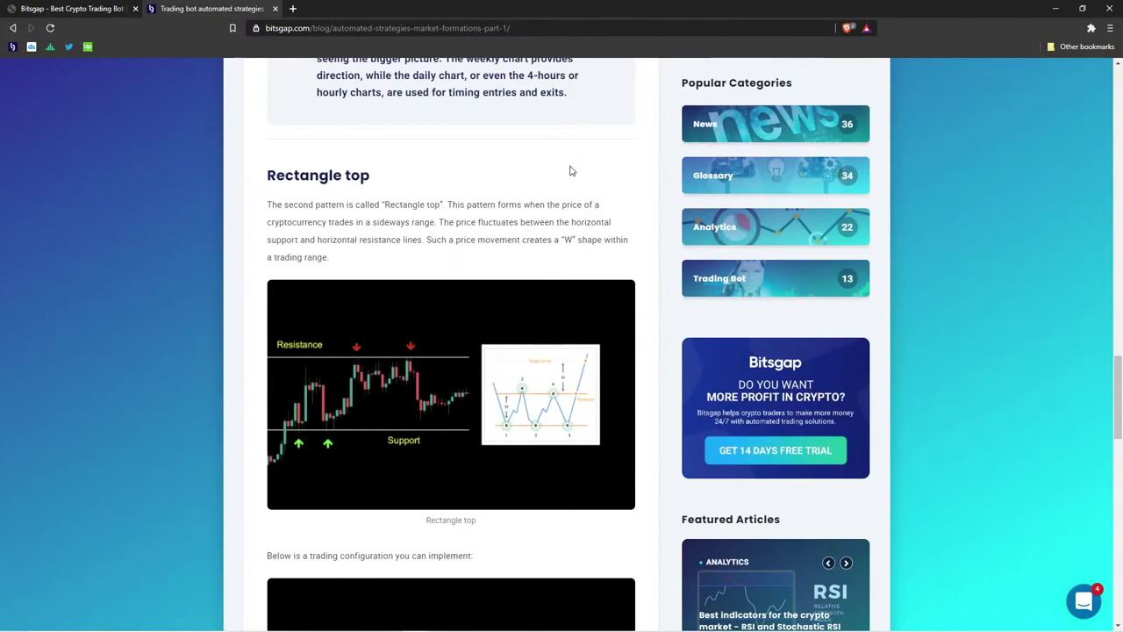
scroll(567, 181, "up", 1)
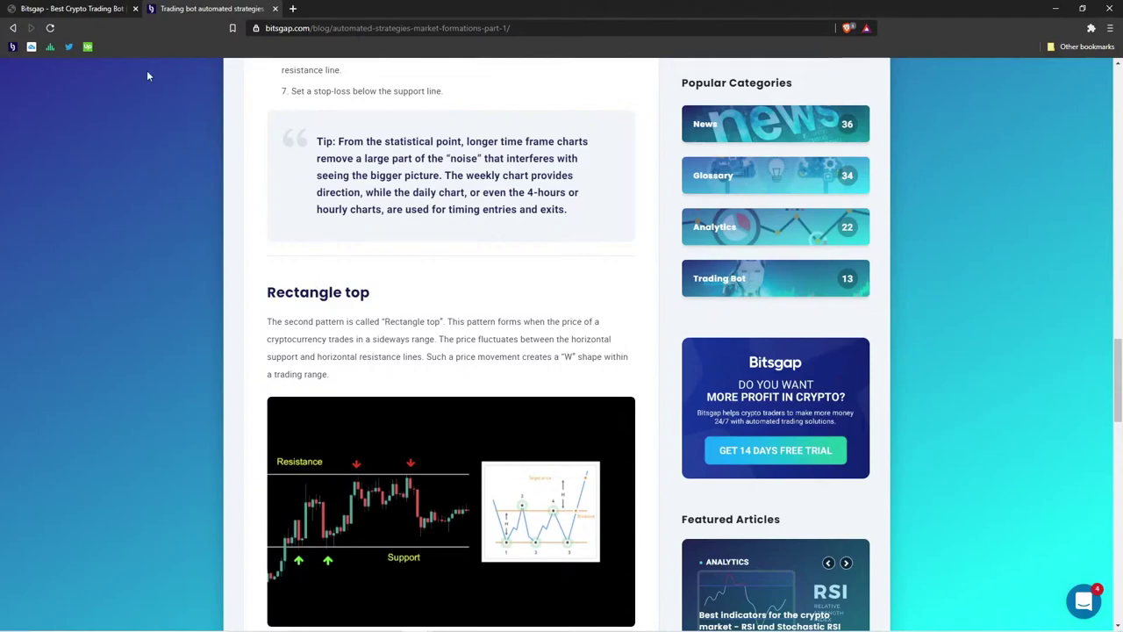
Return to the Bots page and try to show the backtesting results for the Bibox COMP/USDT SBot
left_click(97, 12)
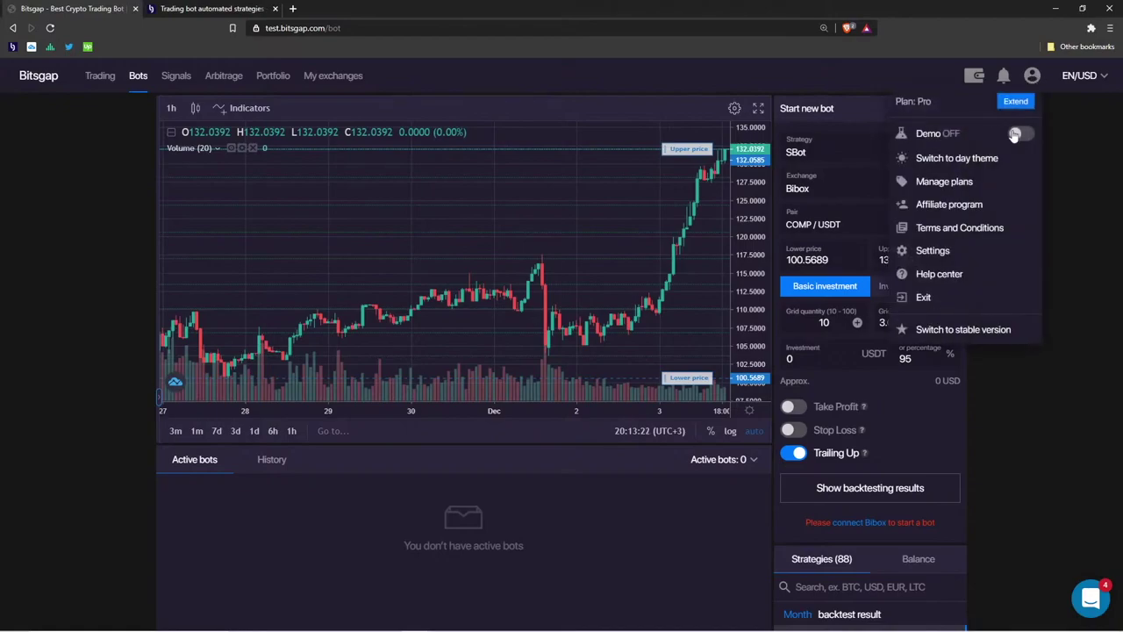
left_click(905, 489)
left_click(851, 87)
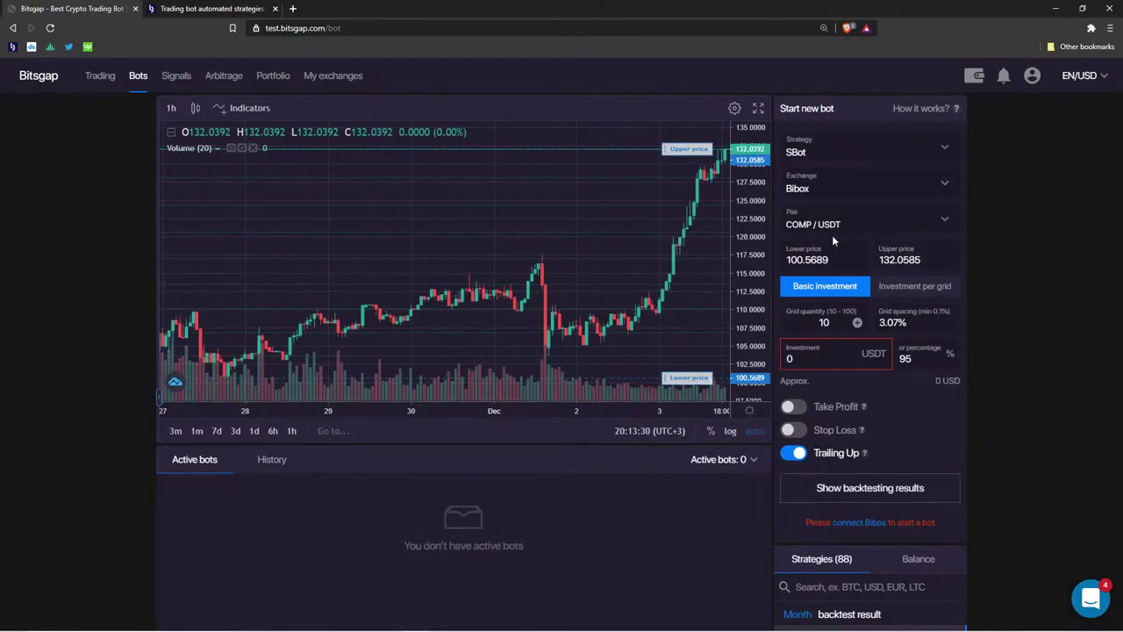
Examine the COMP/USDT price history over a wider date range and look over the strategies list
left_click_drag(685, 188, 540, 188)
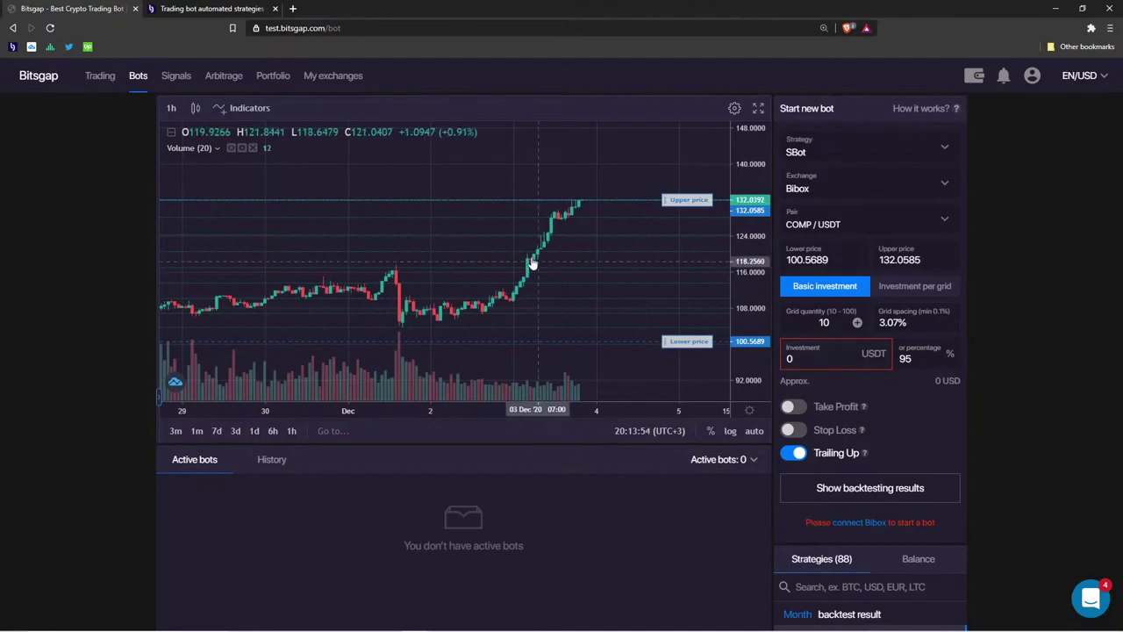
scroll(526, 255, "down", 5)
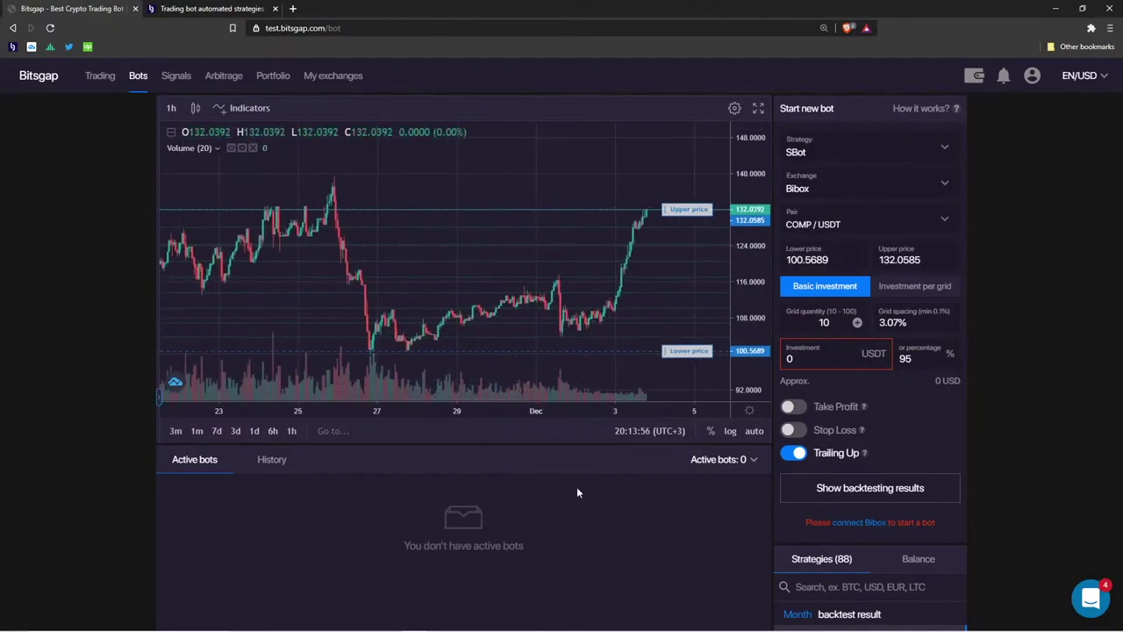
scroll(648, 485, "down", 3)
scroll(698, 420, "up", 3)
scroll(693, 438, "down", 3)
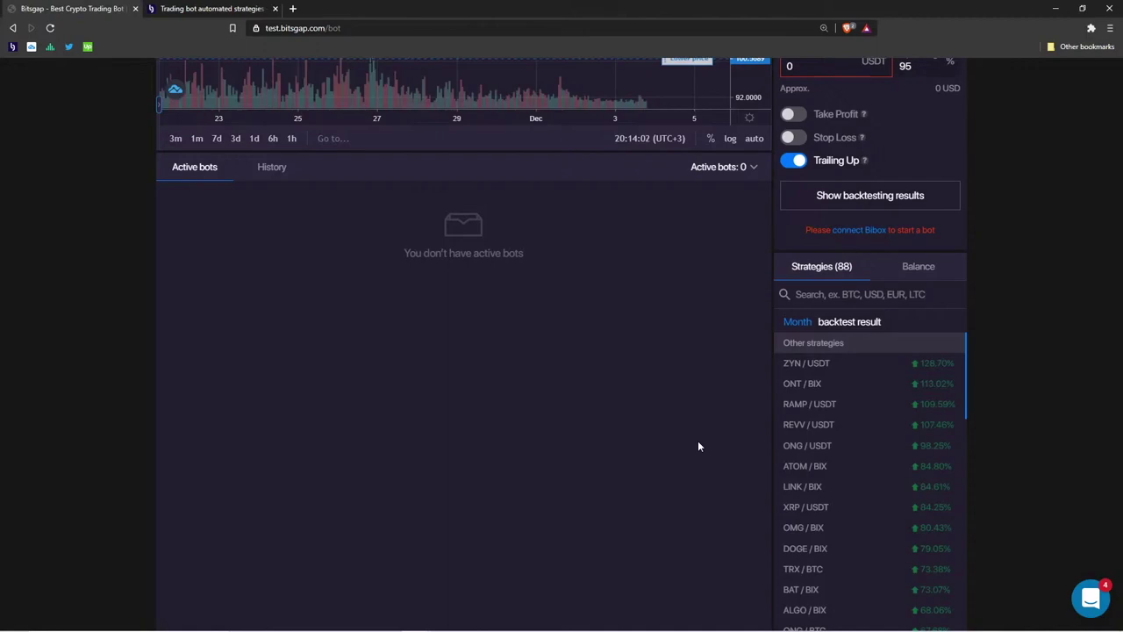
scroll(697, 440, "up", 3)
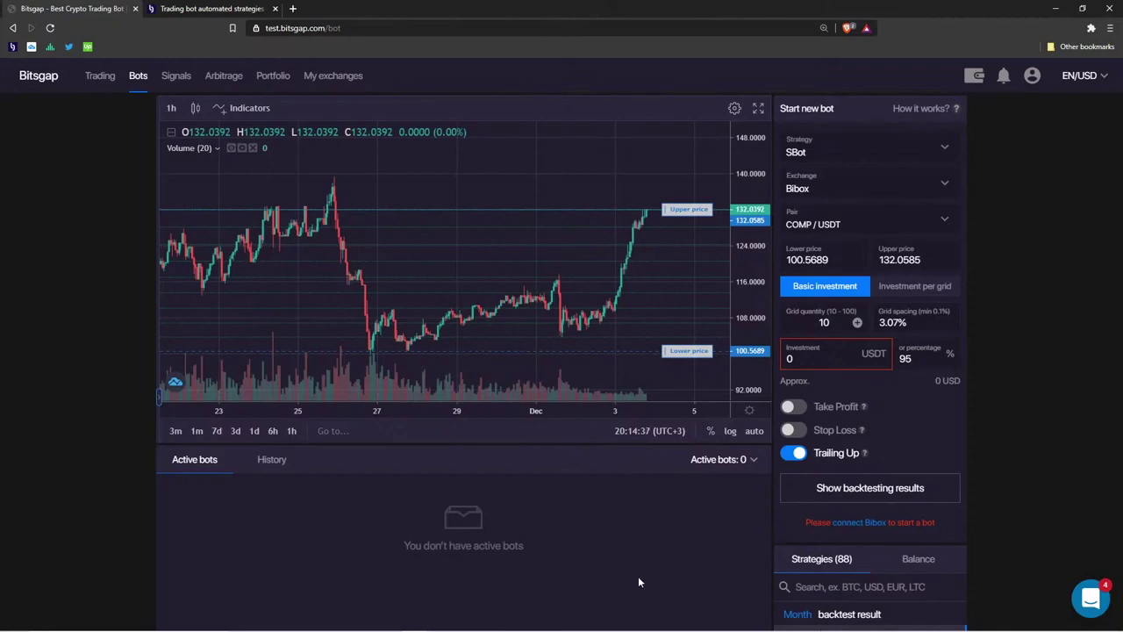
Open the Bitsgap support chat to view its contact options, and close it again
left_click(1091, 598)
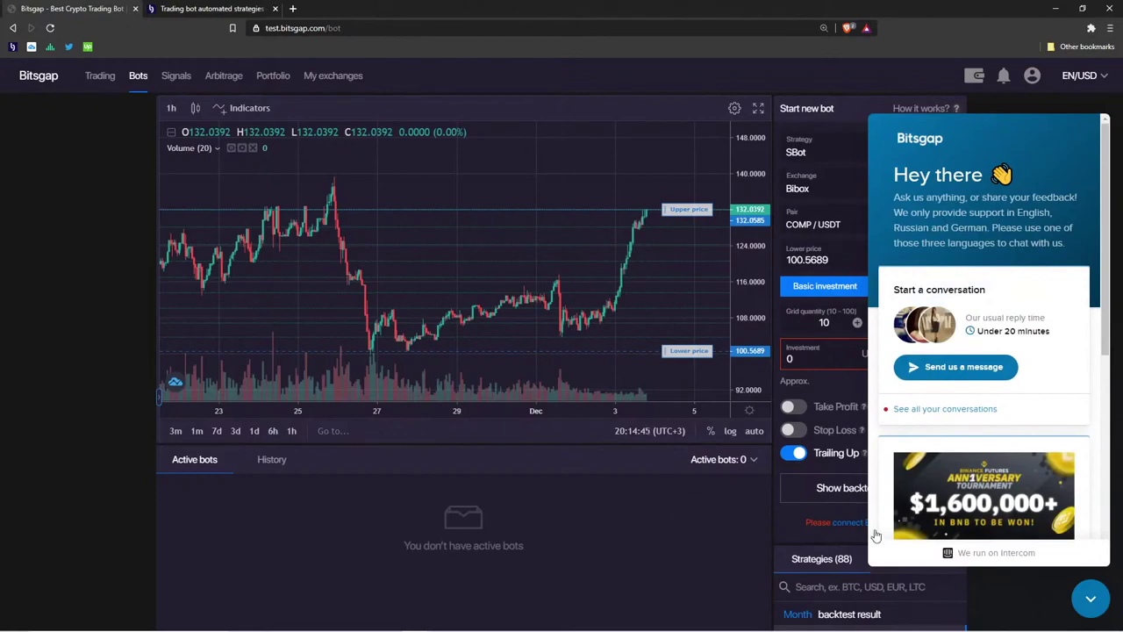
left_click(1091, 598)
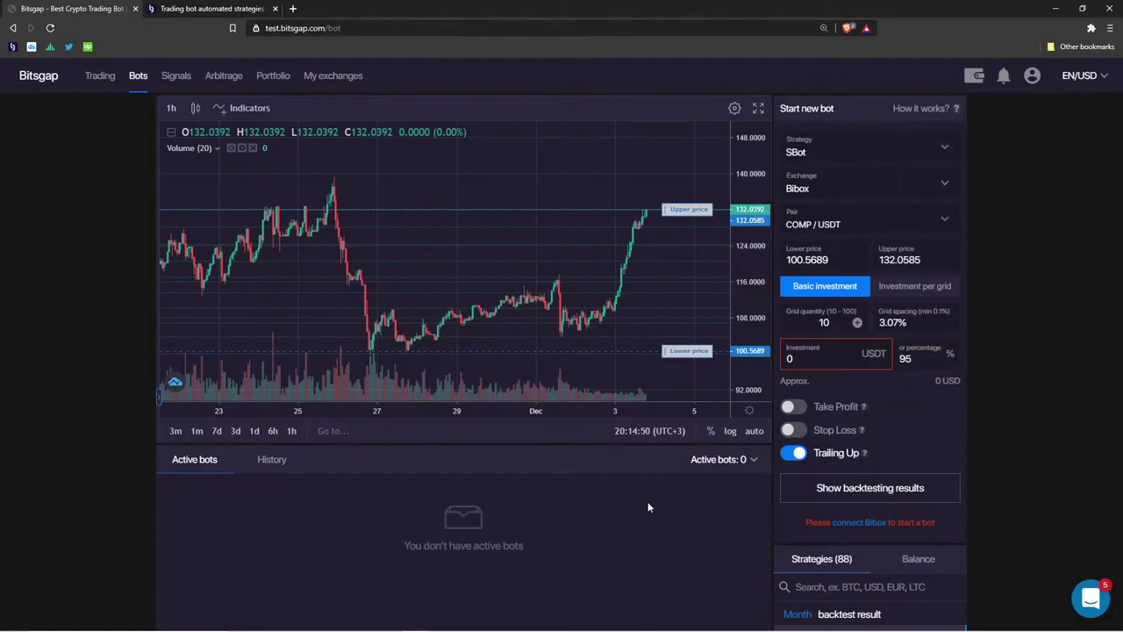
scroll(606, 509, "down", 3)
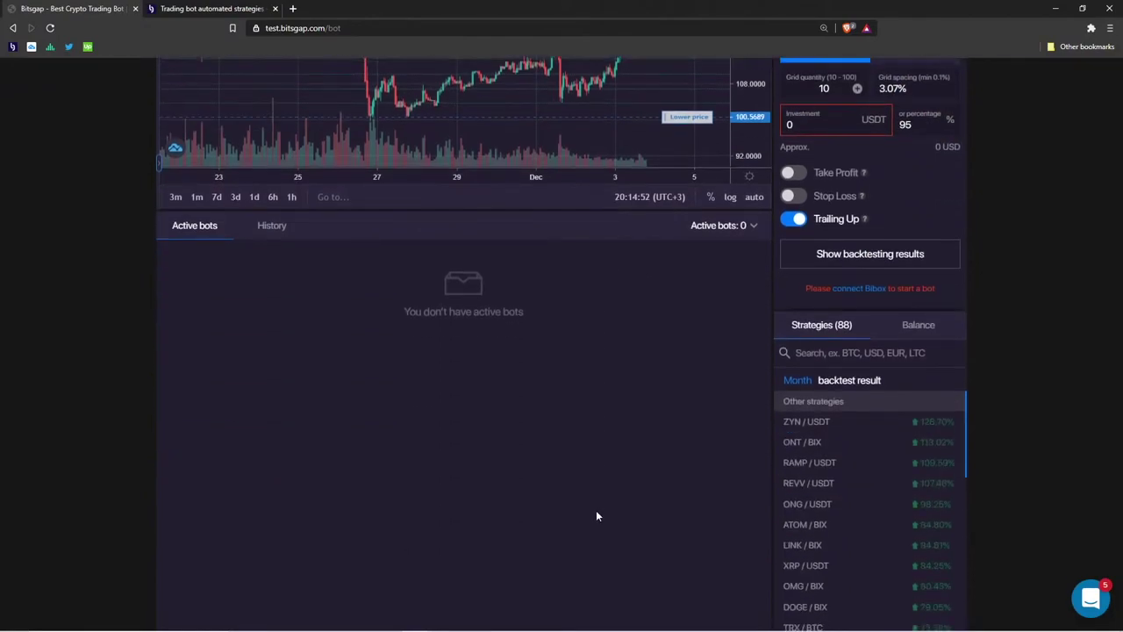
scroll(595, 513, "up", 3)
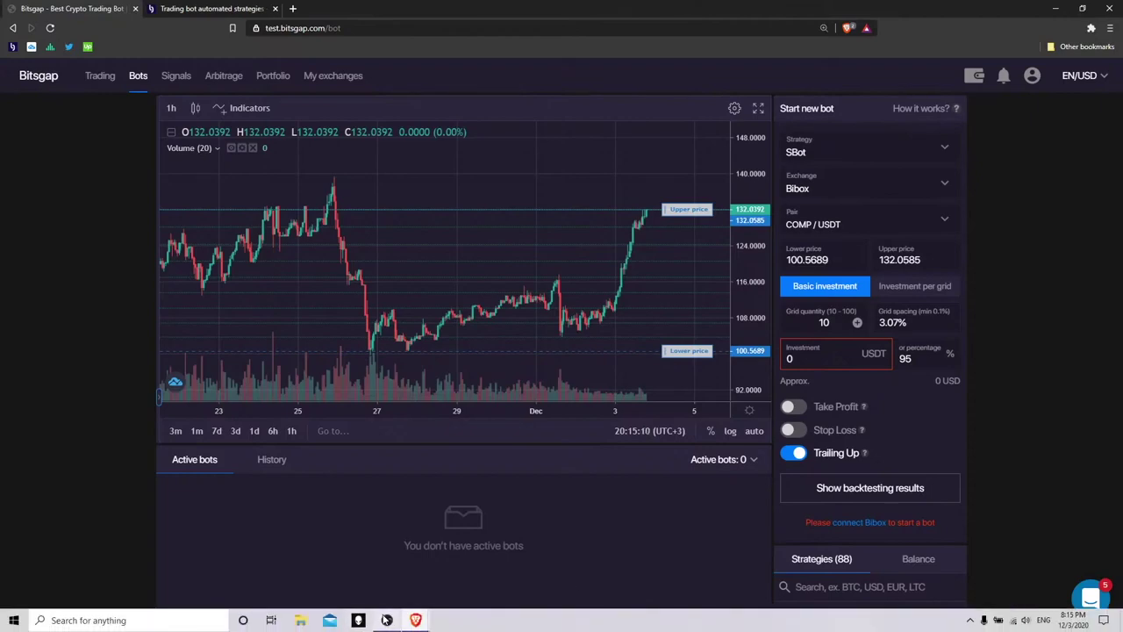
mouse_move(384, 608)
scroll(346, 507, "down", 1)
scroll(346, 509, "down", 2)
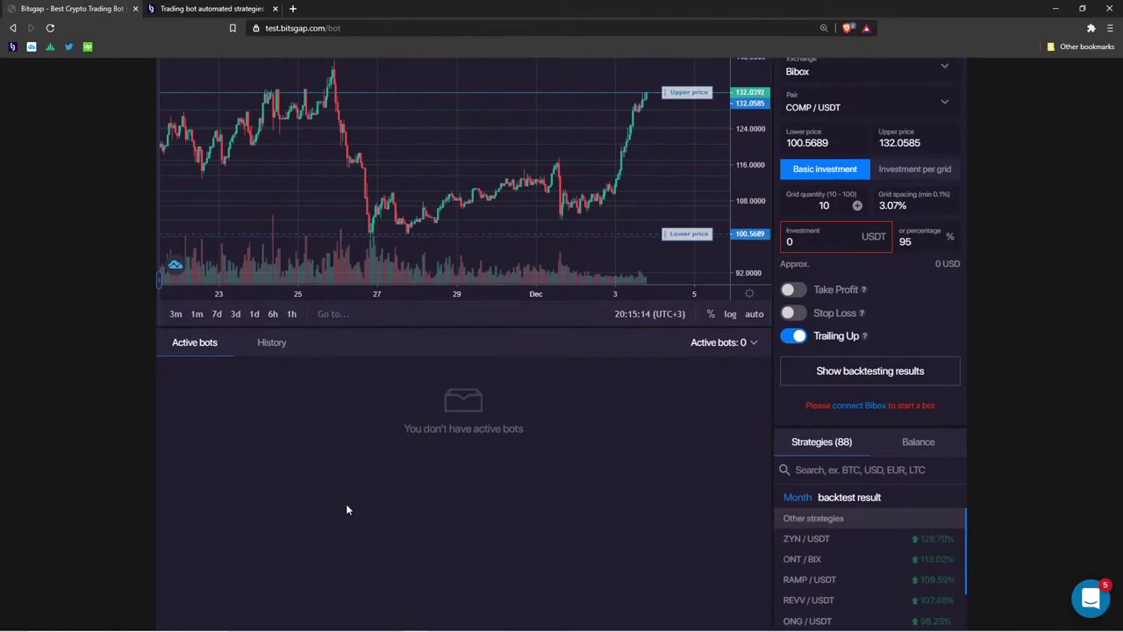
Enable Stop Loss for the new COMP/USDT SBot on Bibox
scroll(361, 496, "up", 2)
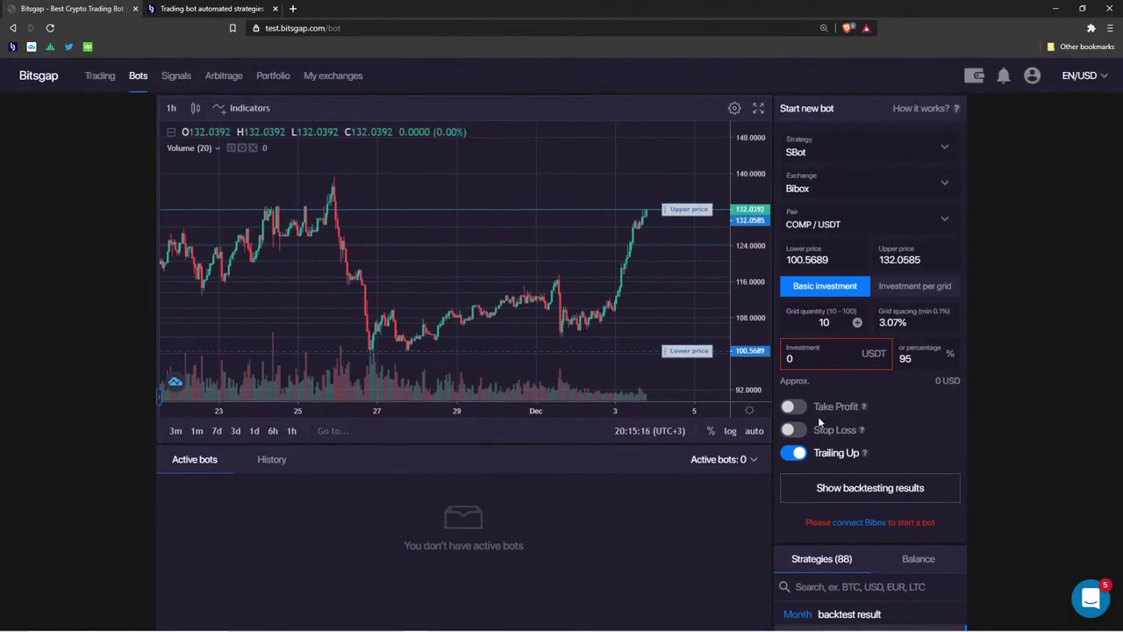
left_click(816, 429)
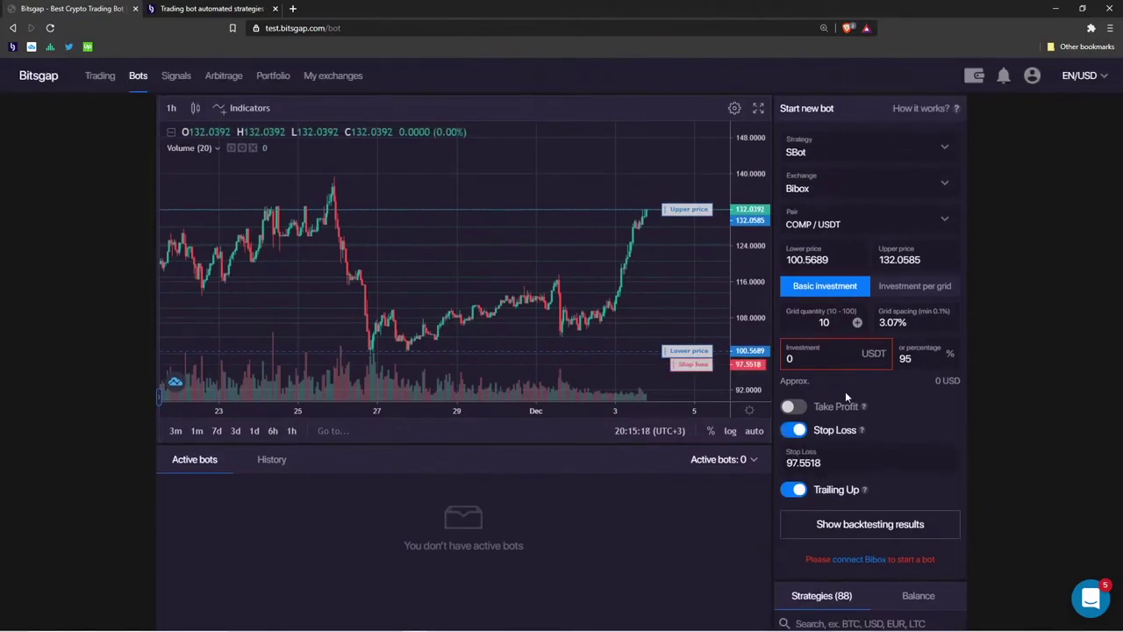